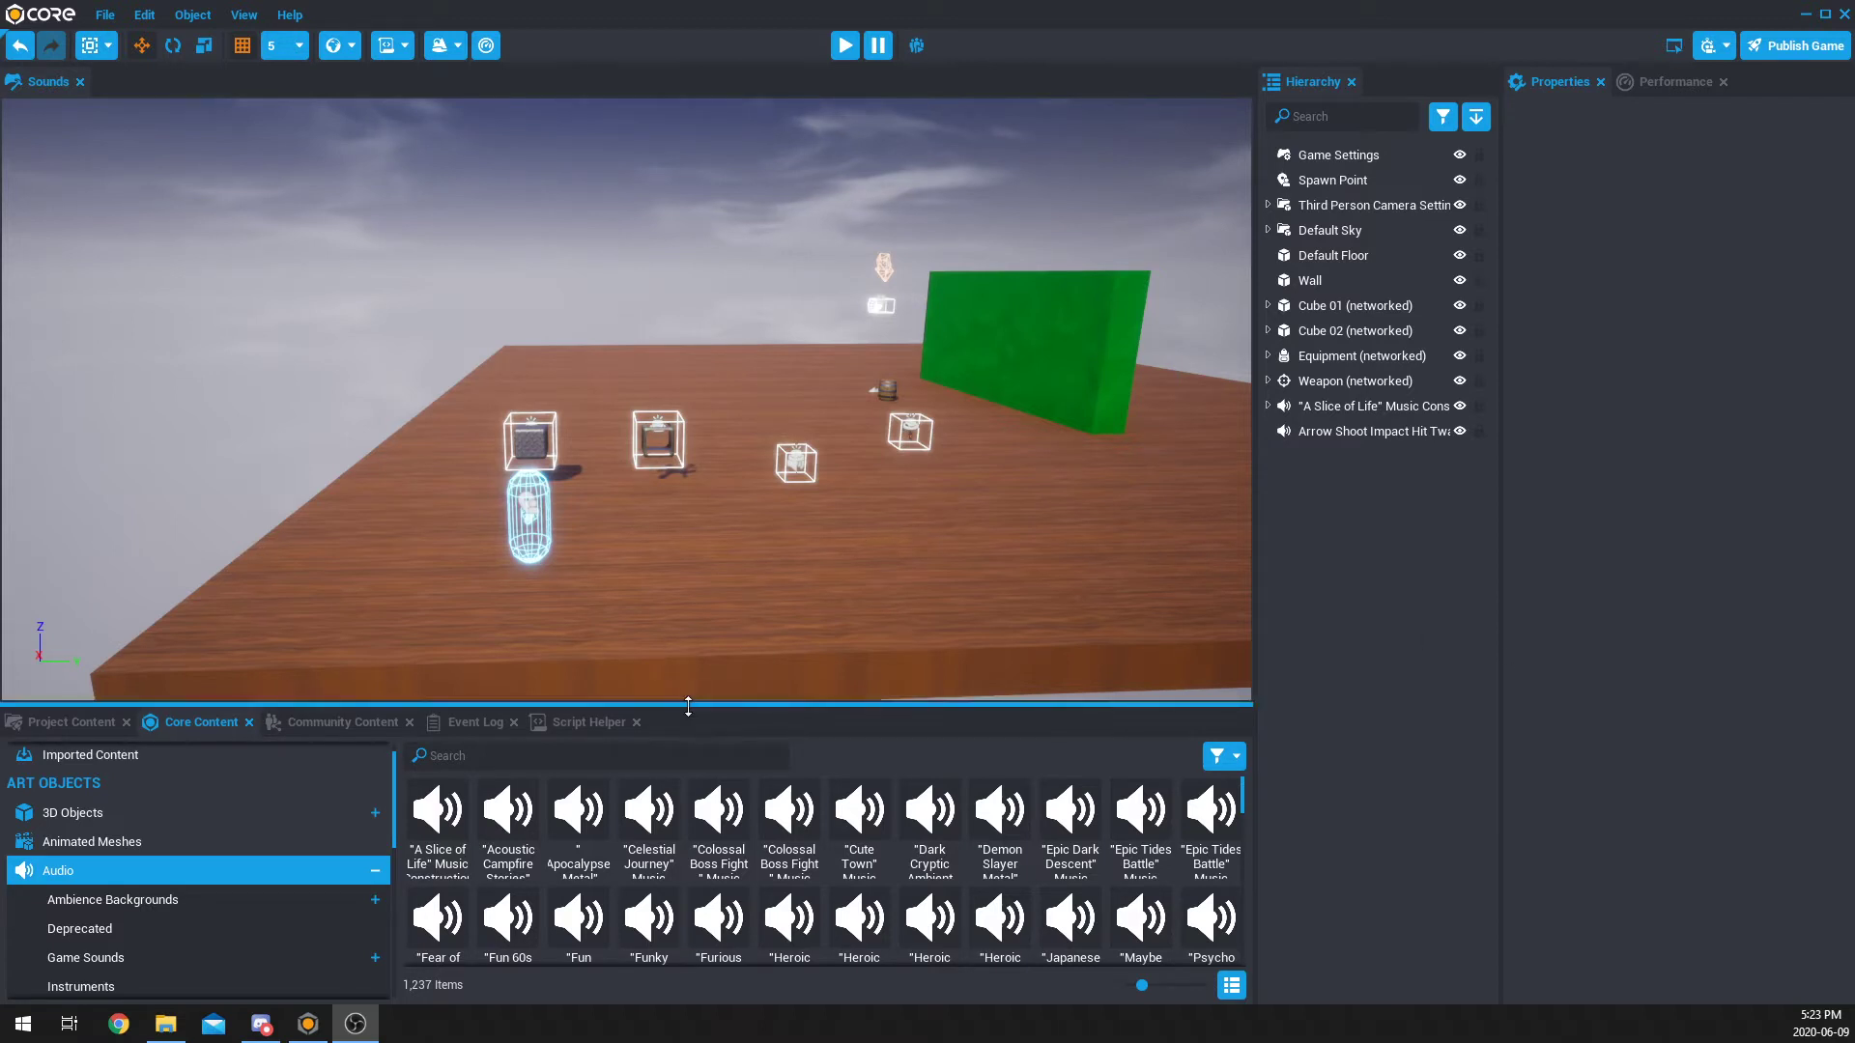
# Step: Enlarge the content panel and browse the Colossal Boss Fight and Demon Slayer Metal music items
pyautogui.moveTo(688, 706); pyautogui.dragTo(691, 503)
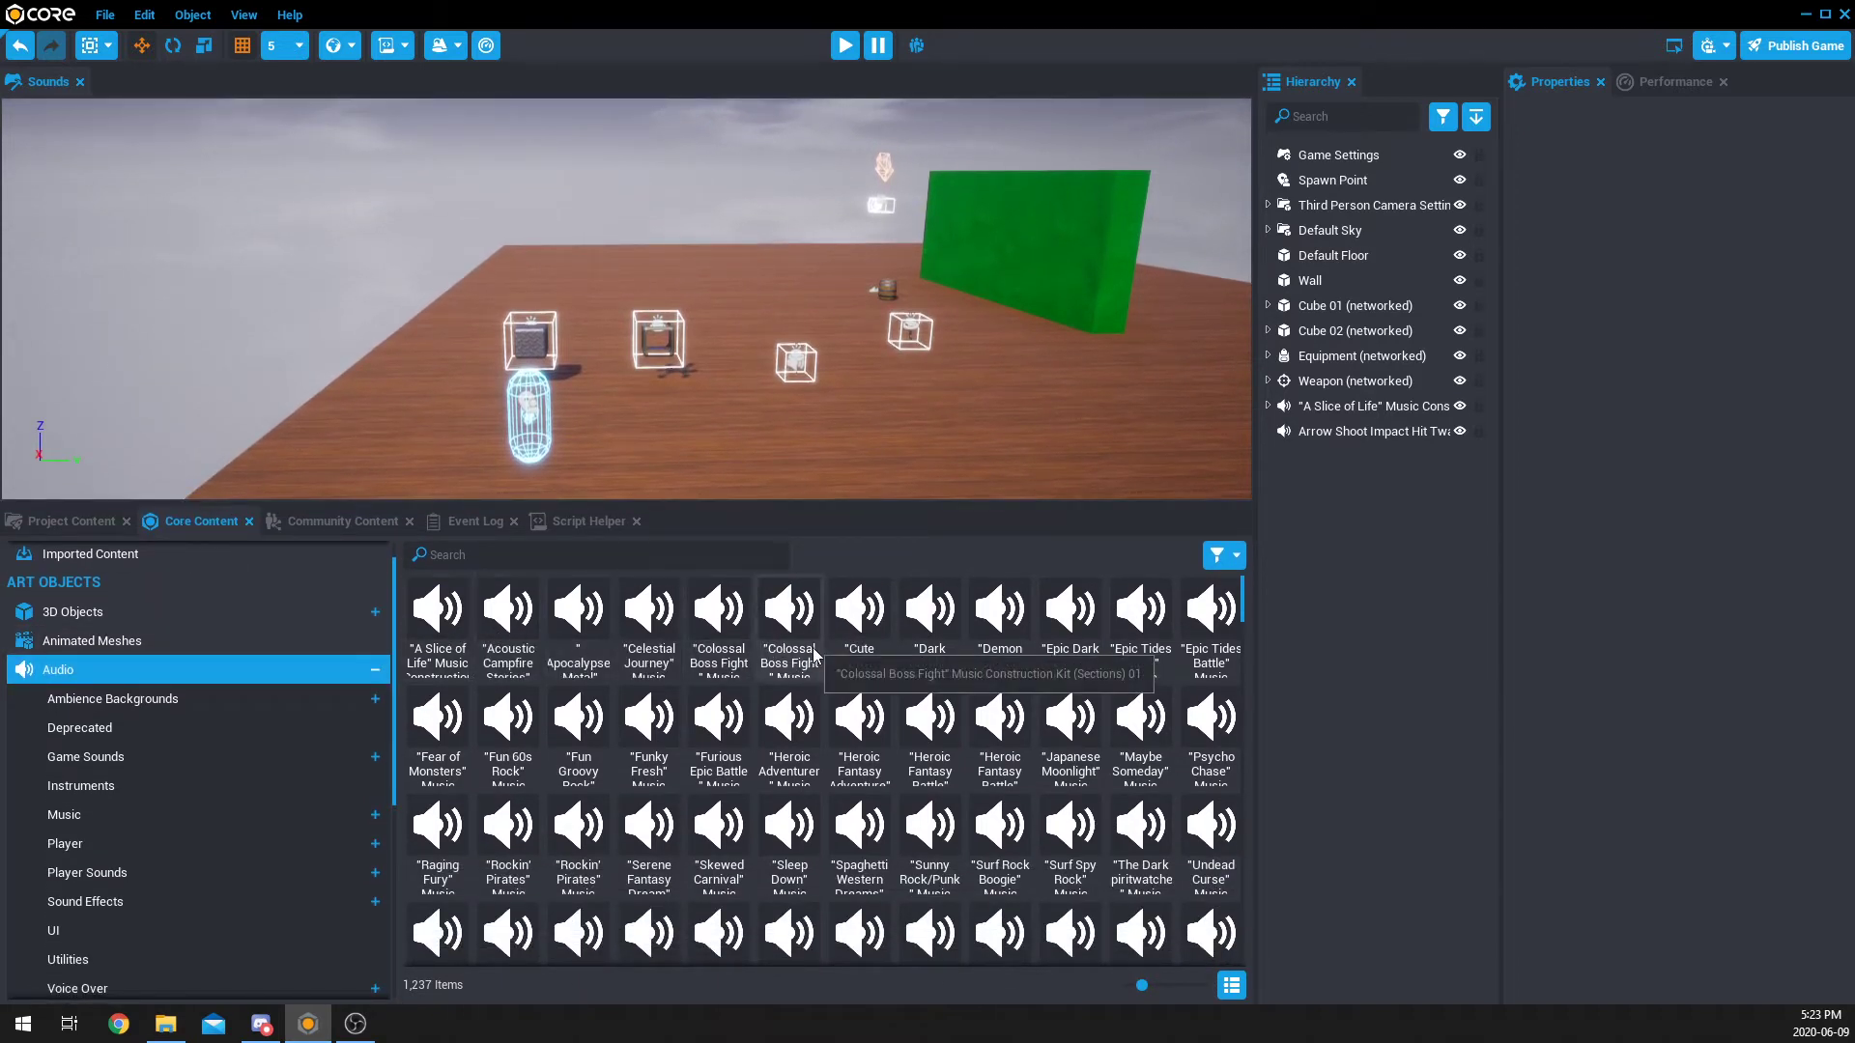
pyautogui.click(790, 618)
pyautogui.click(1005, 650)
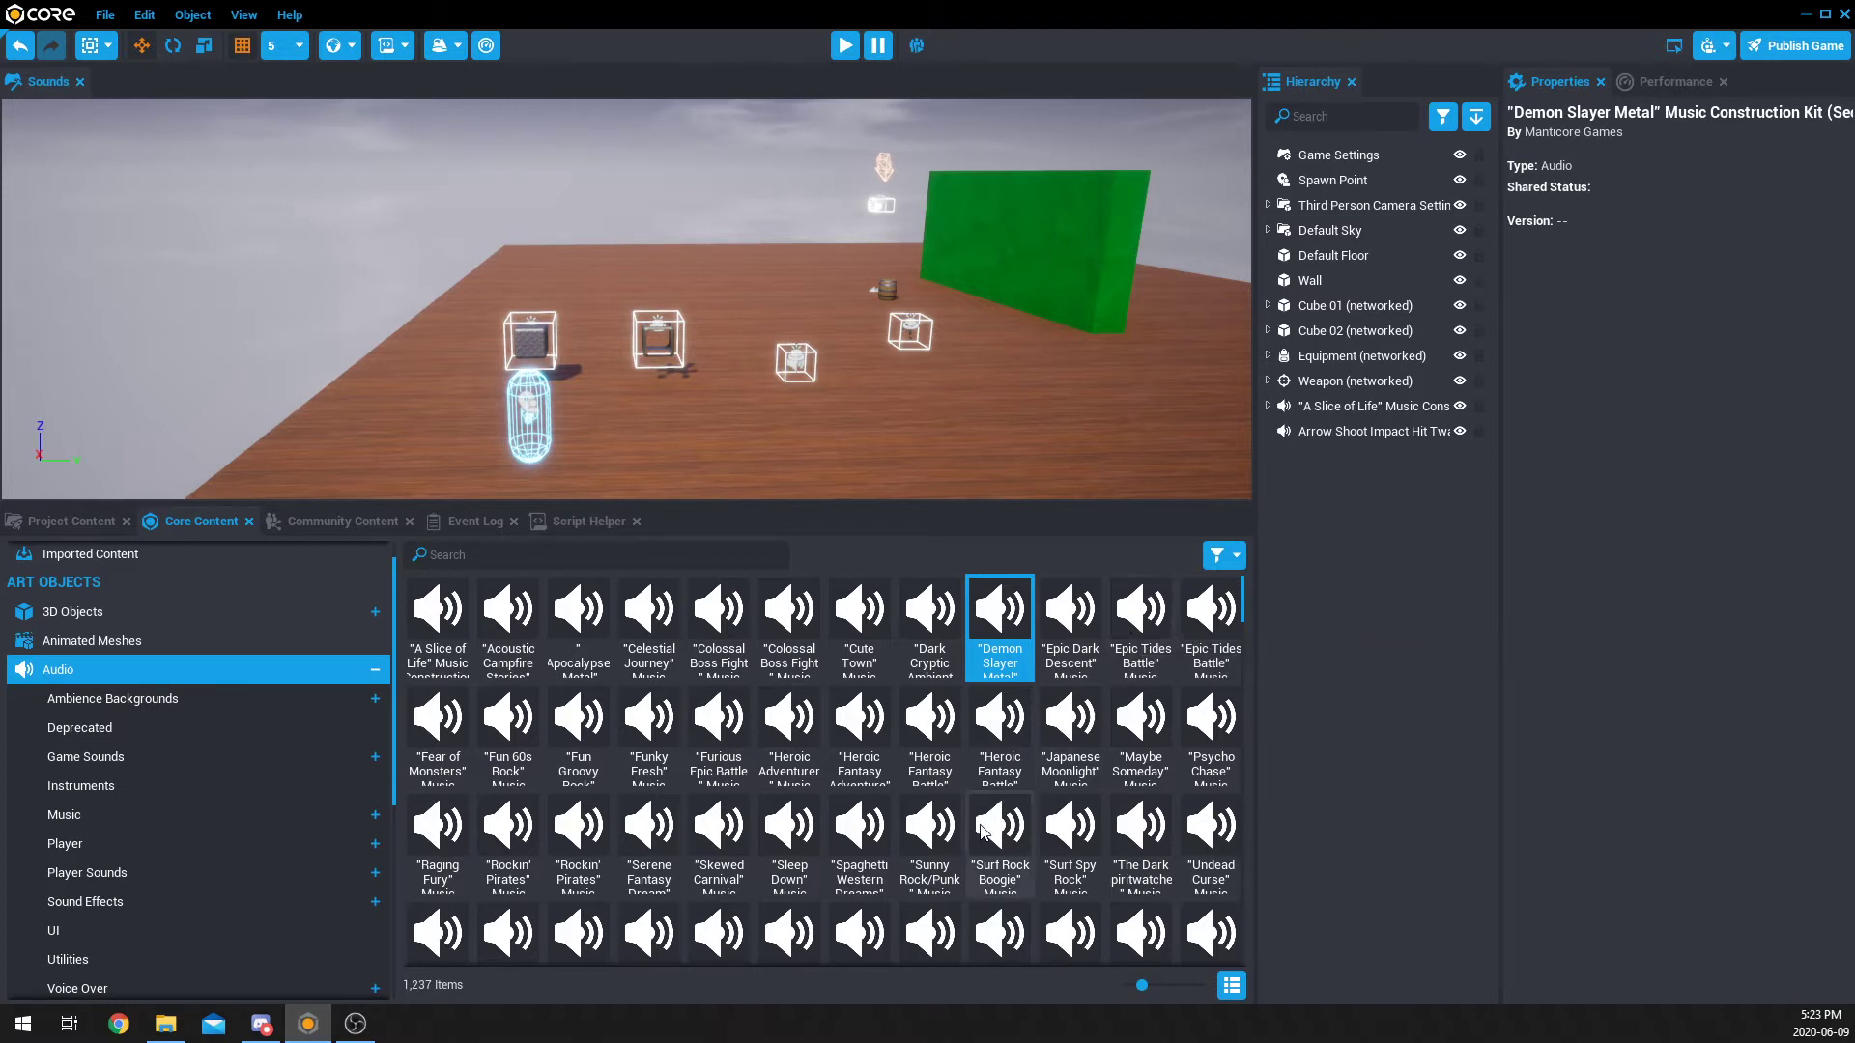
pyautogui.scroll(-3, 951, 847)
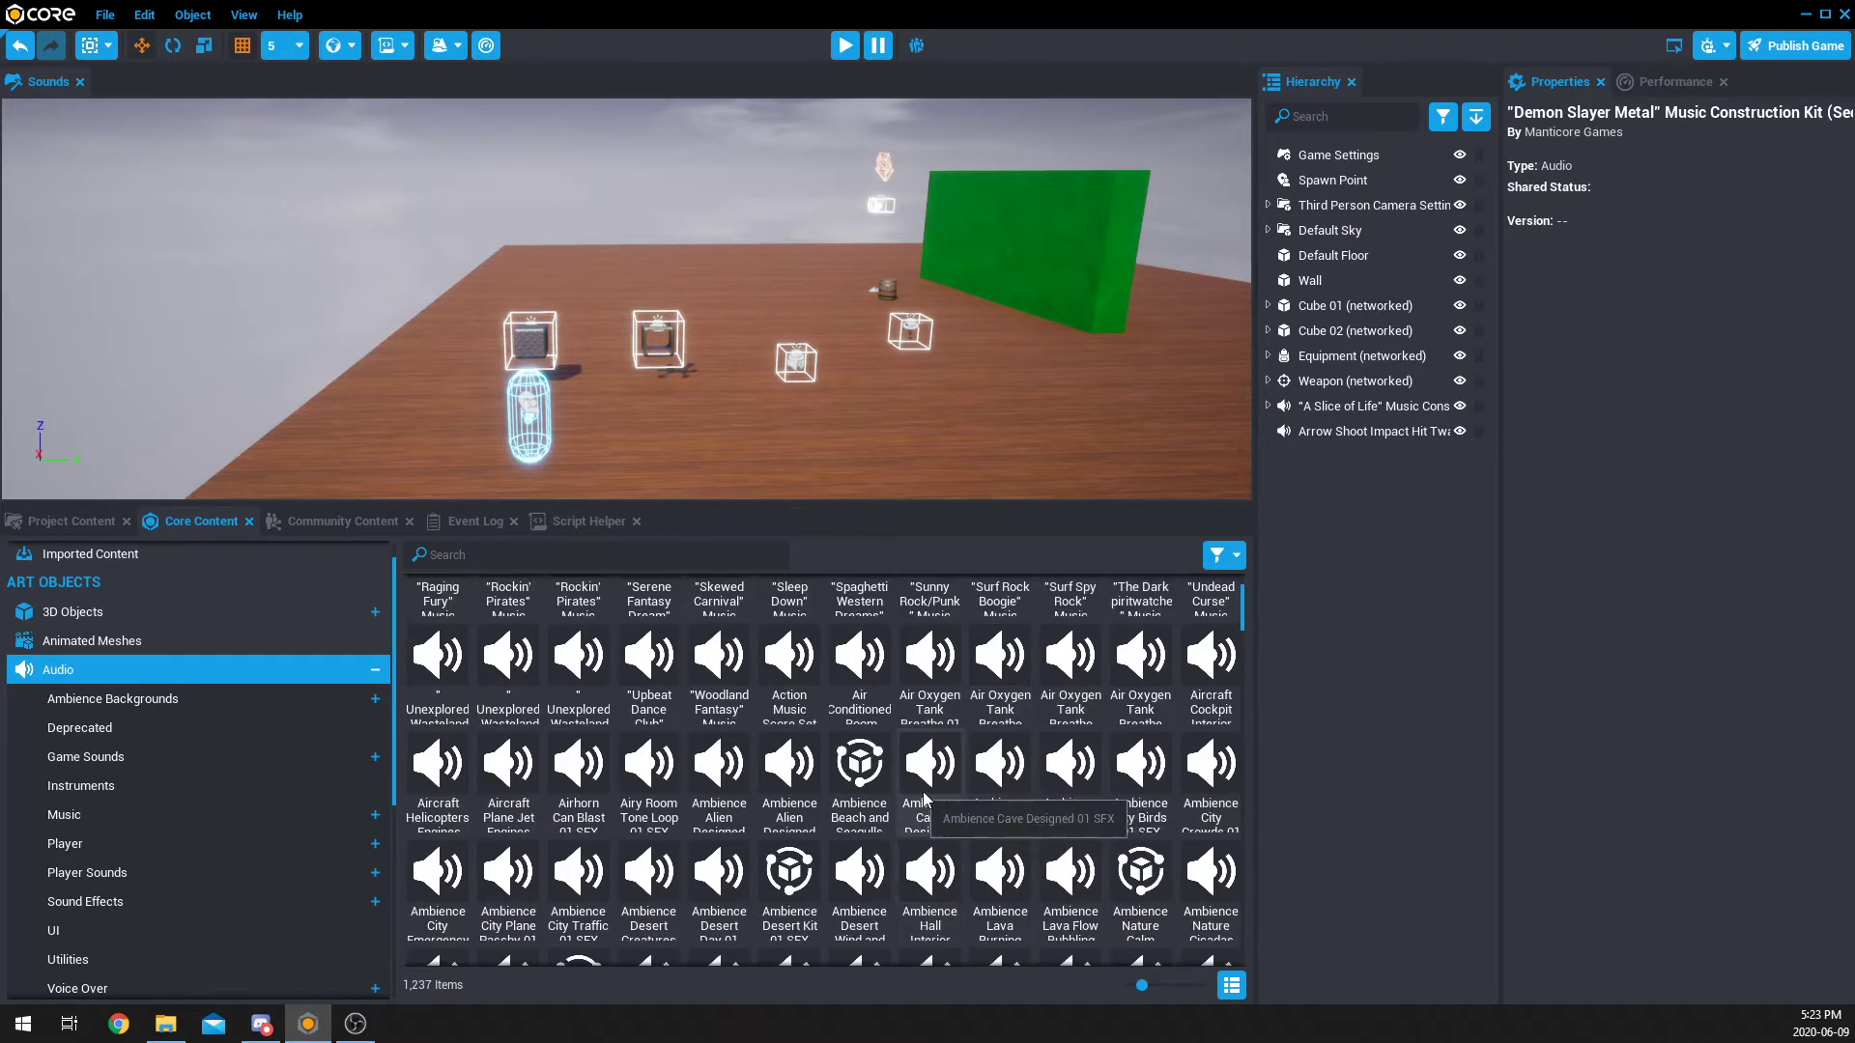
# Step: Drag Ambience Cave Large 01 SFX into the Hierarchy, then select the Colossal Boss Fight music kit
pyautogui.click(1070, 782)
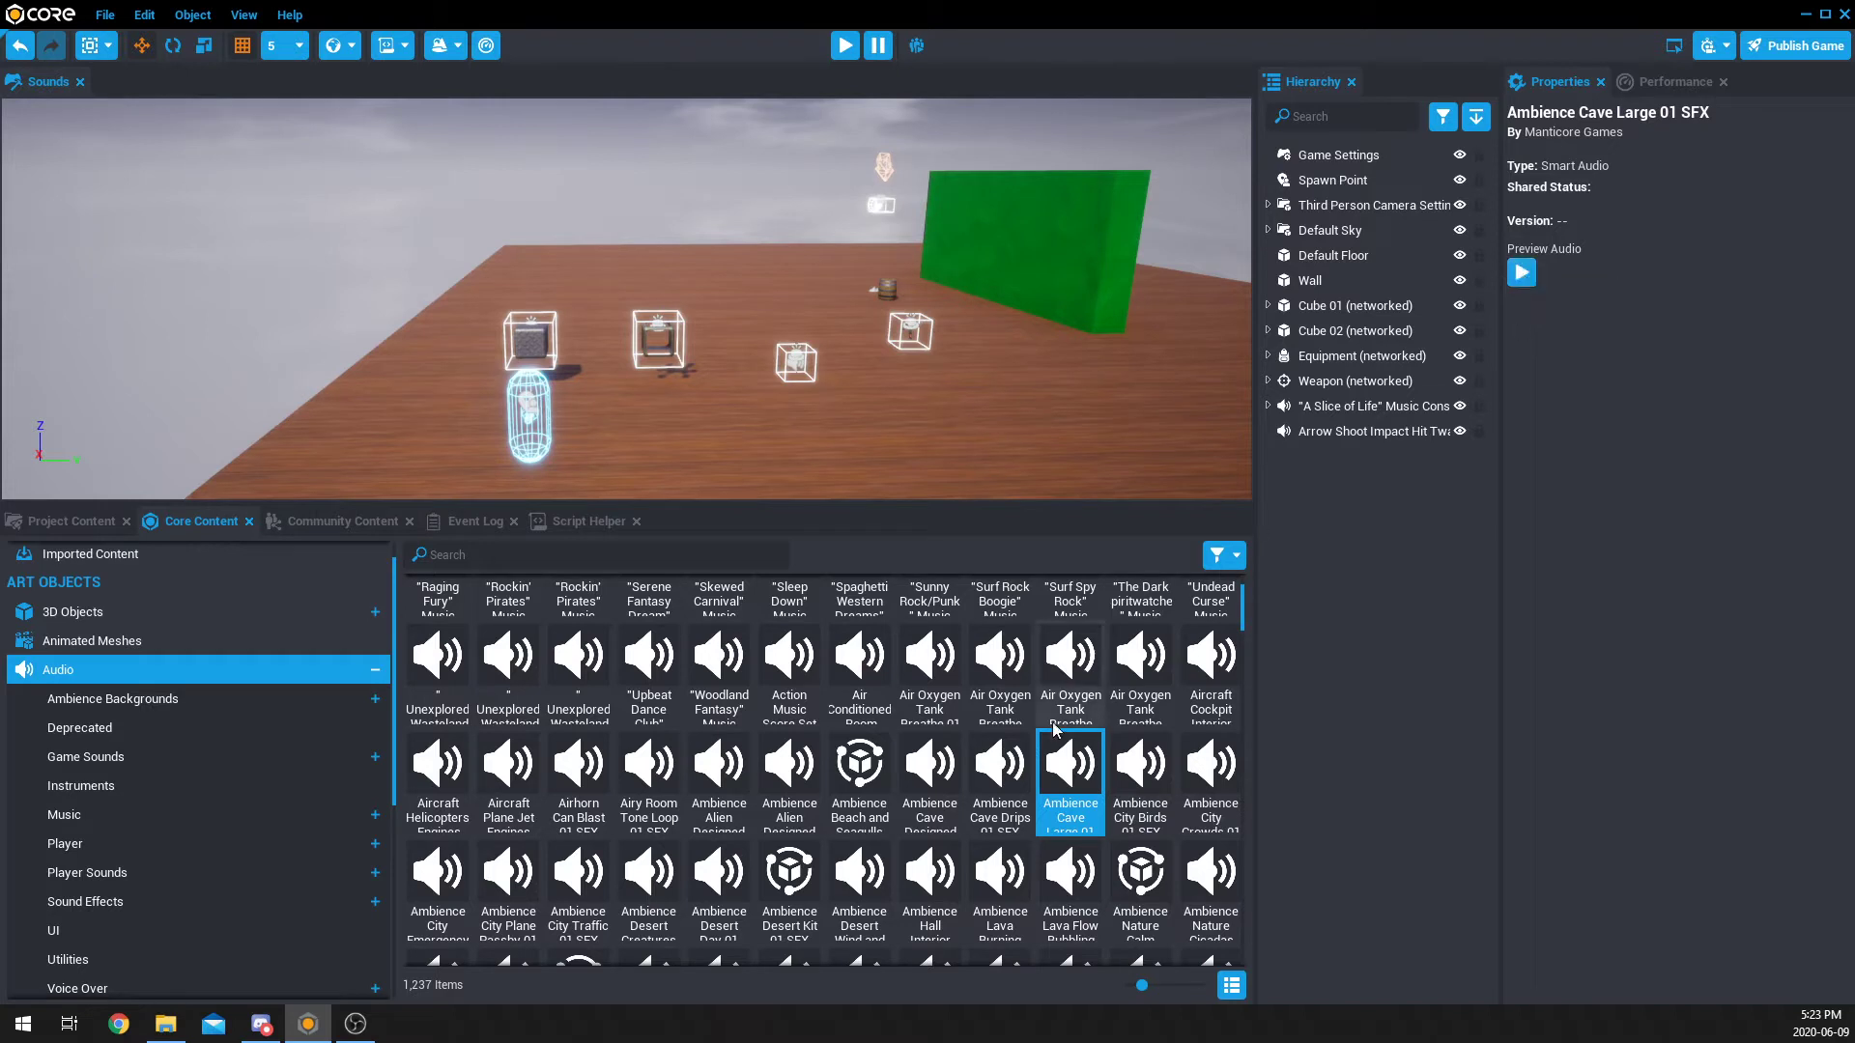
pyautogui.moveTo(1051, 833); pyautogui.dragTo(1343, 507)
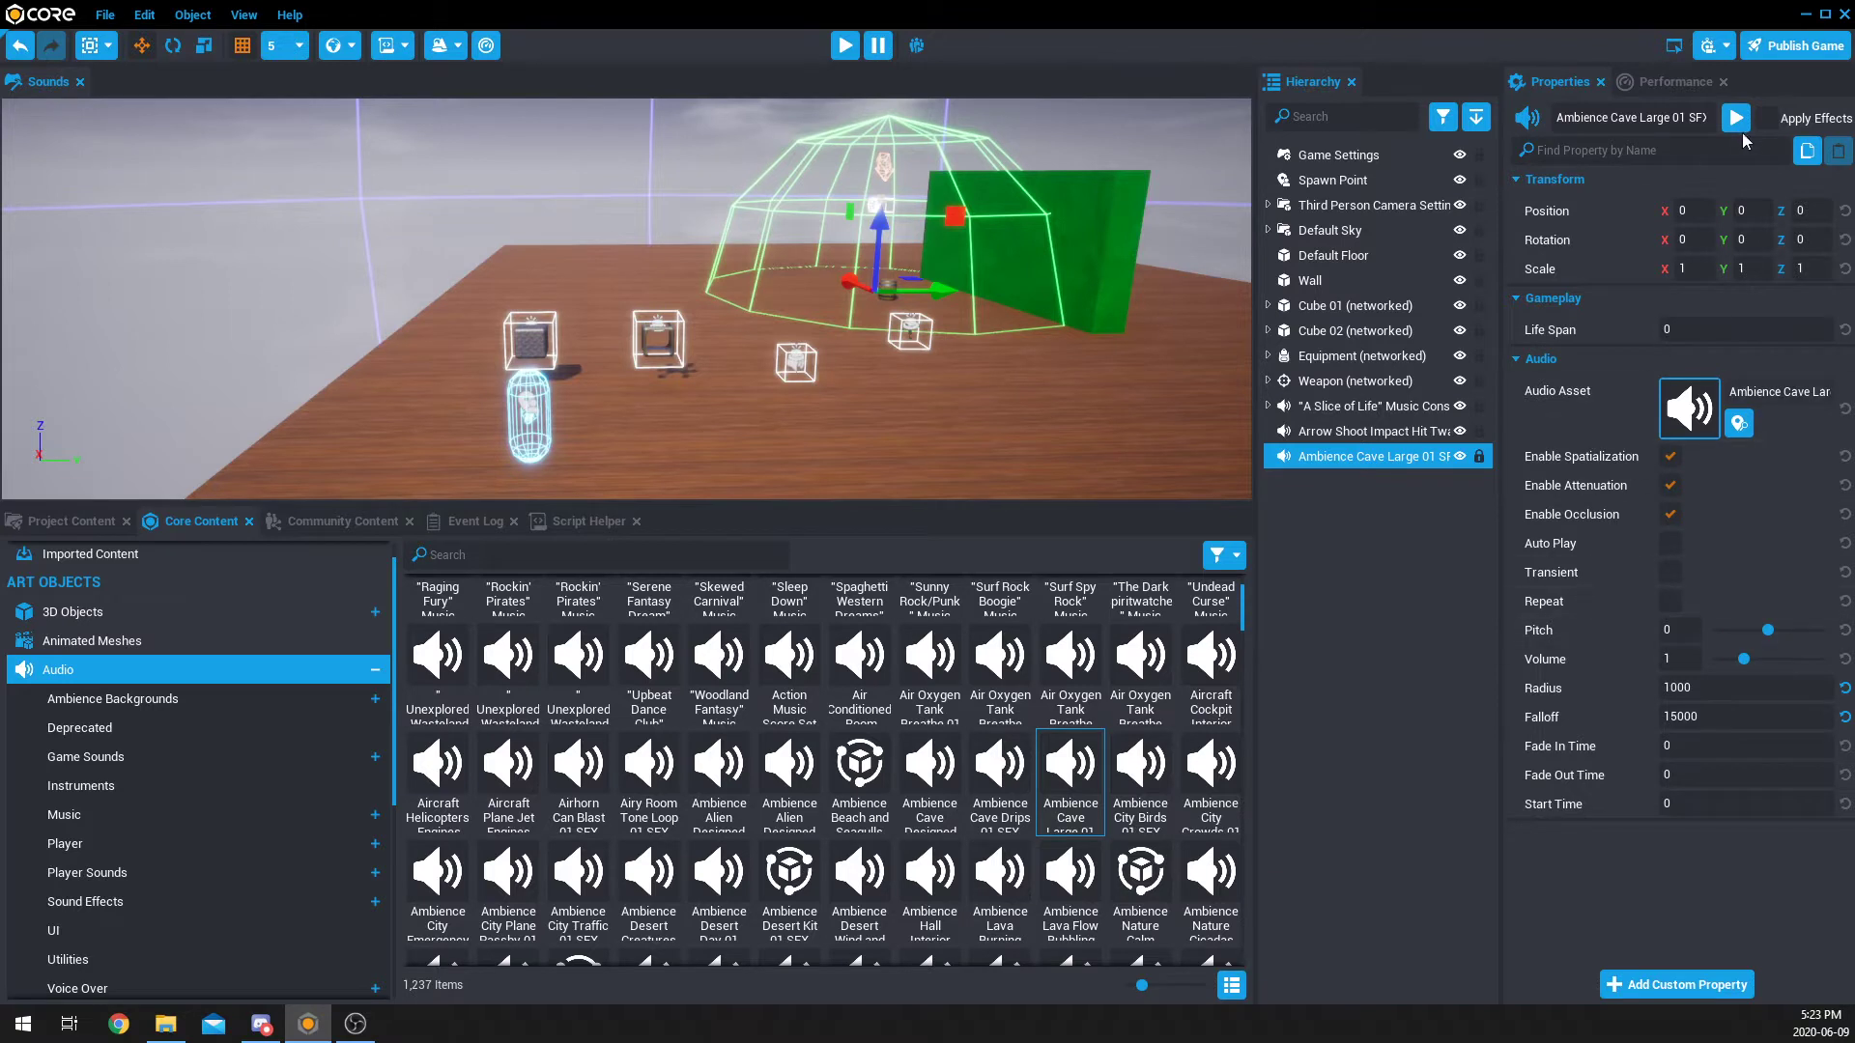
pyautogui.click(1069, 777)
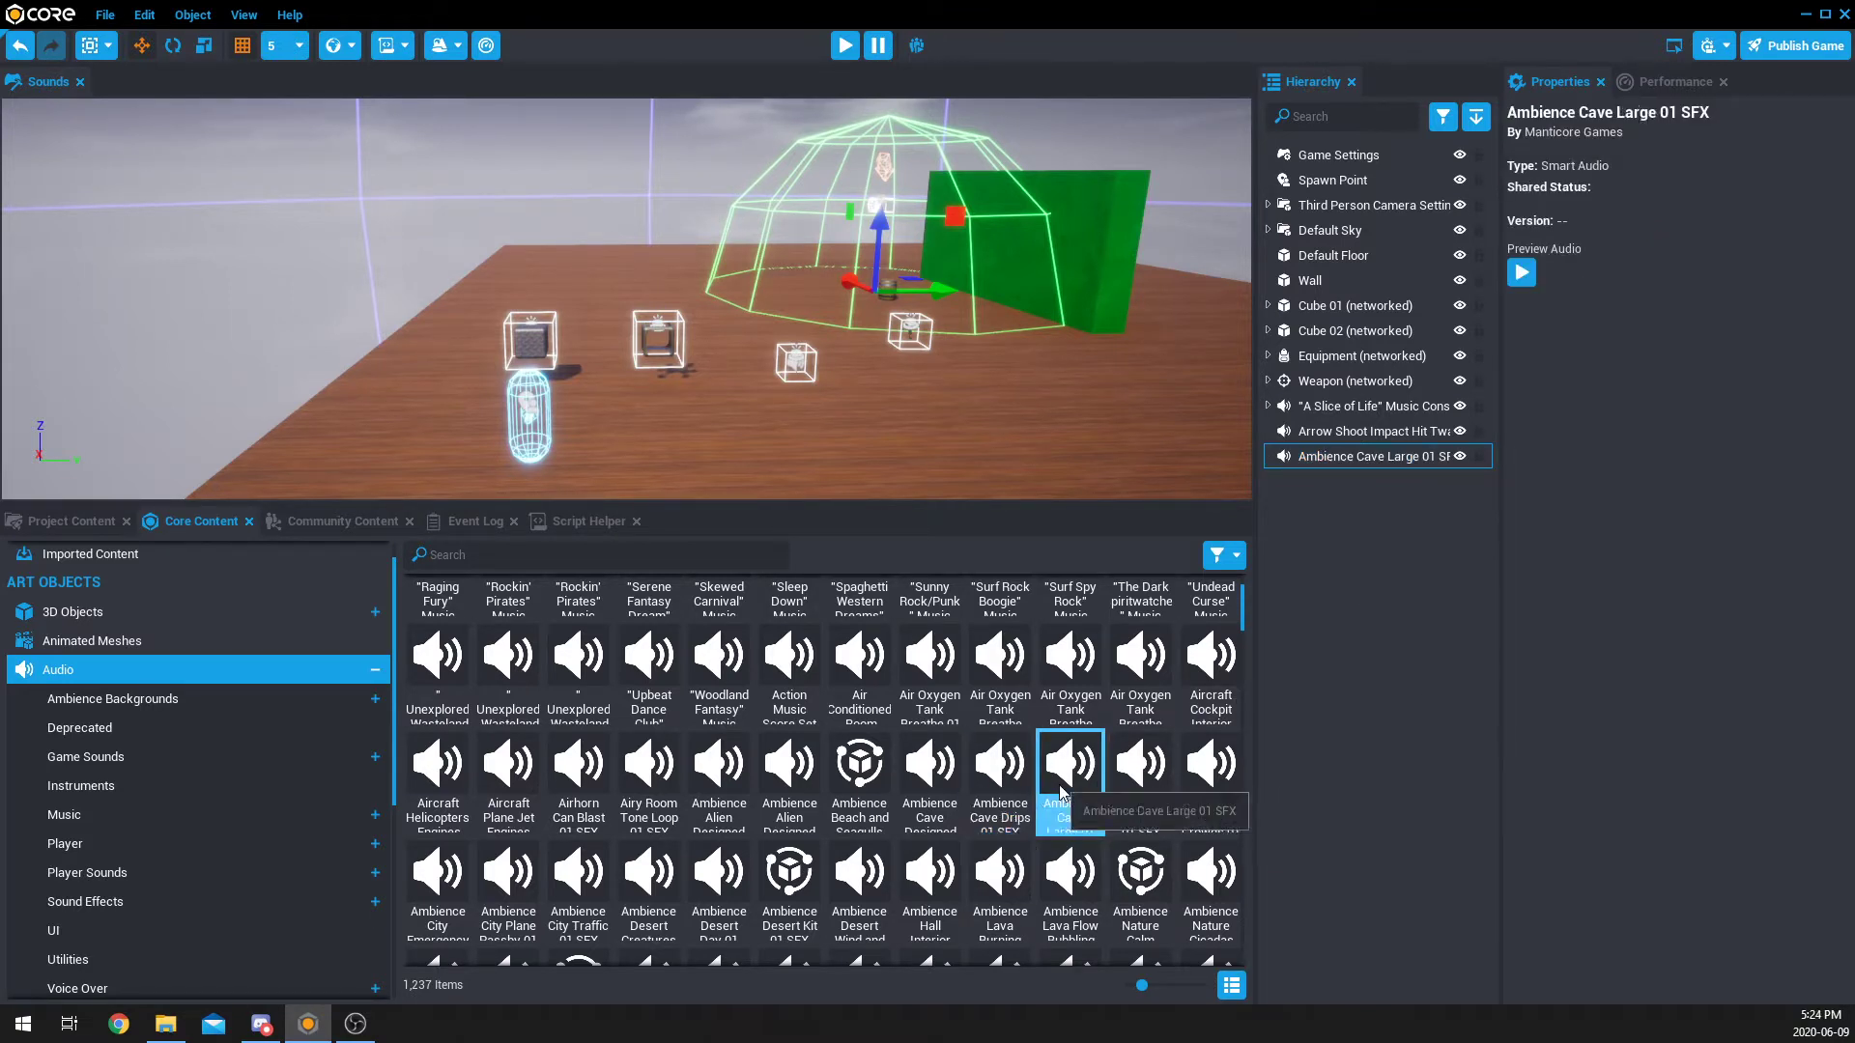
pyautogui.scroll(3, 798, 665)
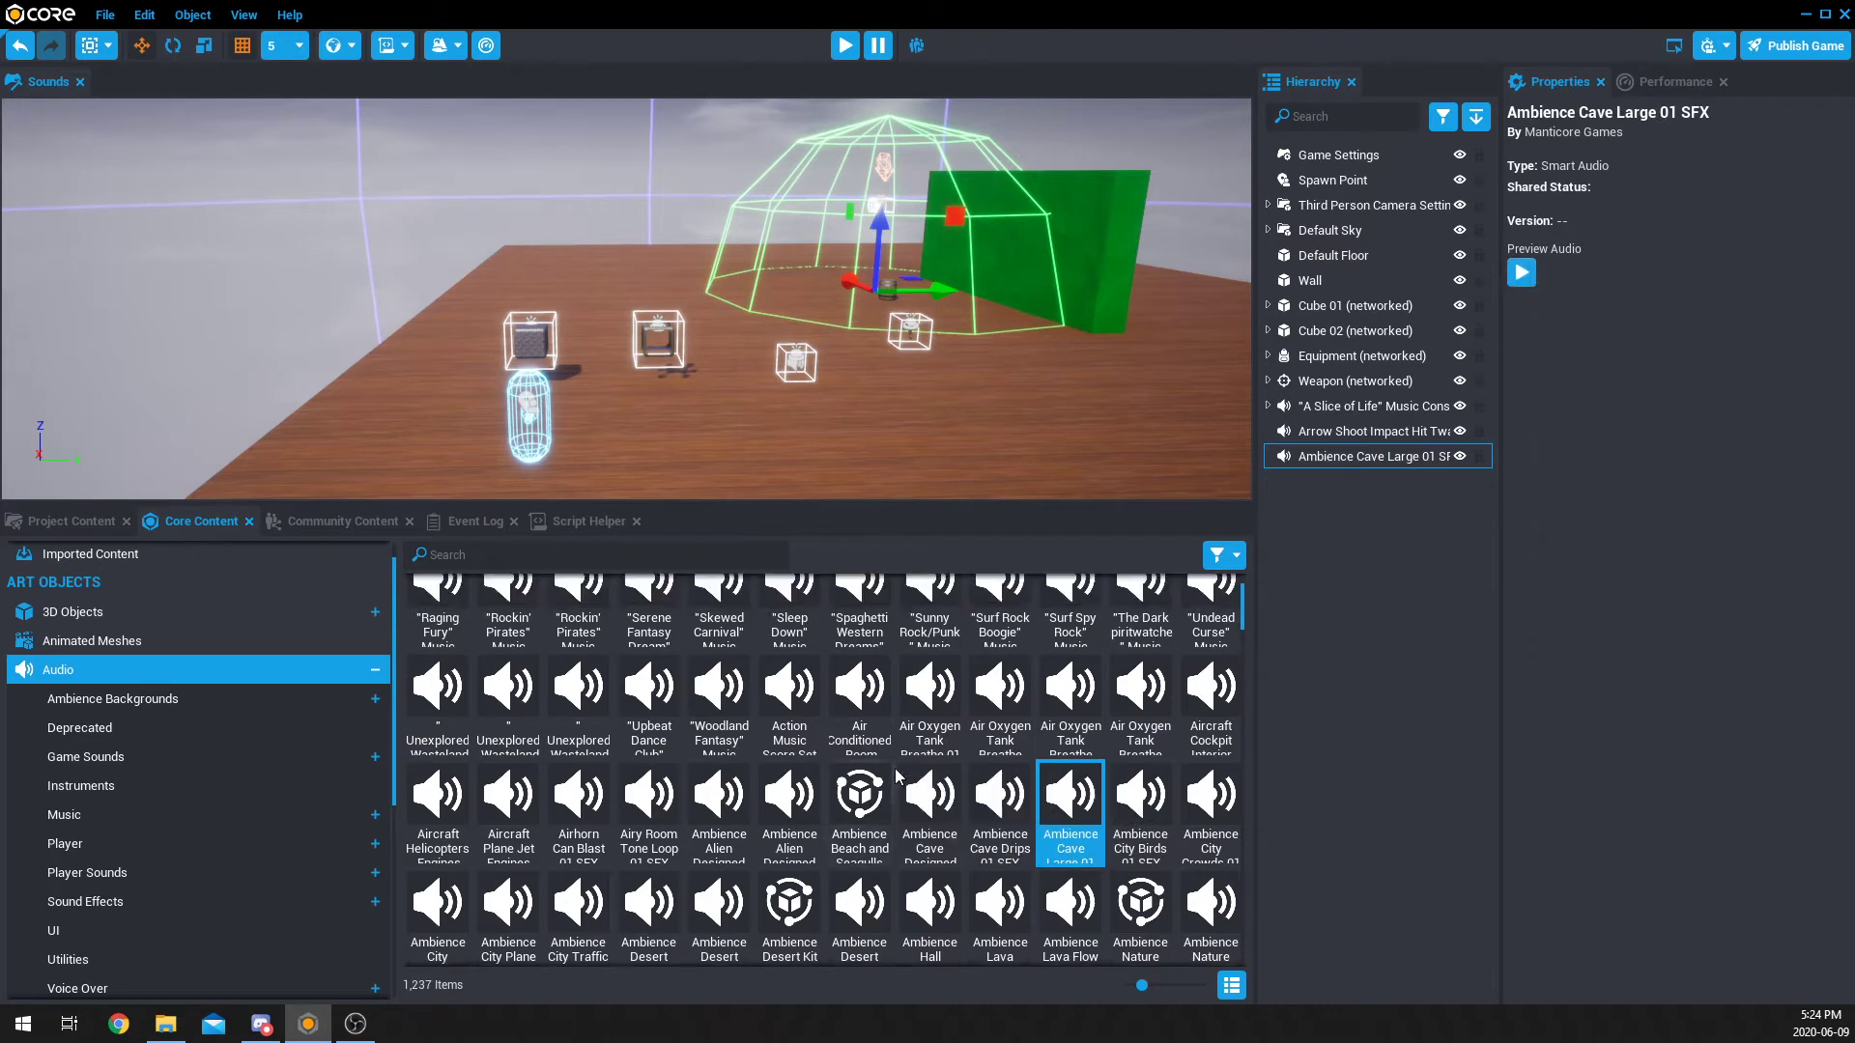
pyautogui.click(798, 664)
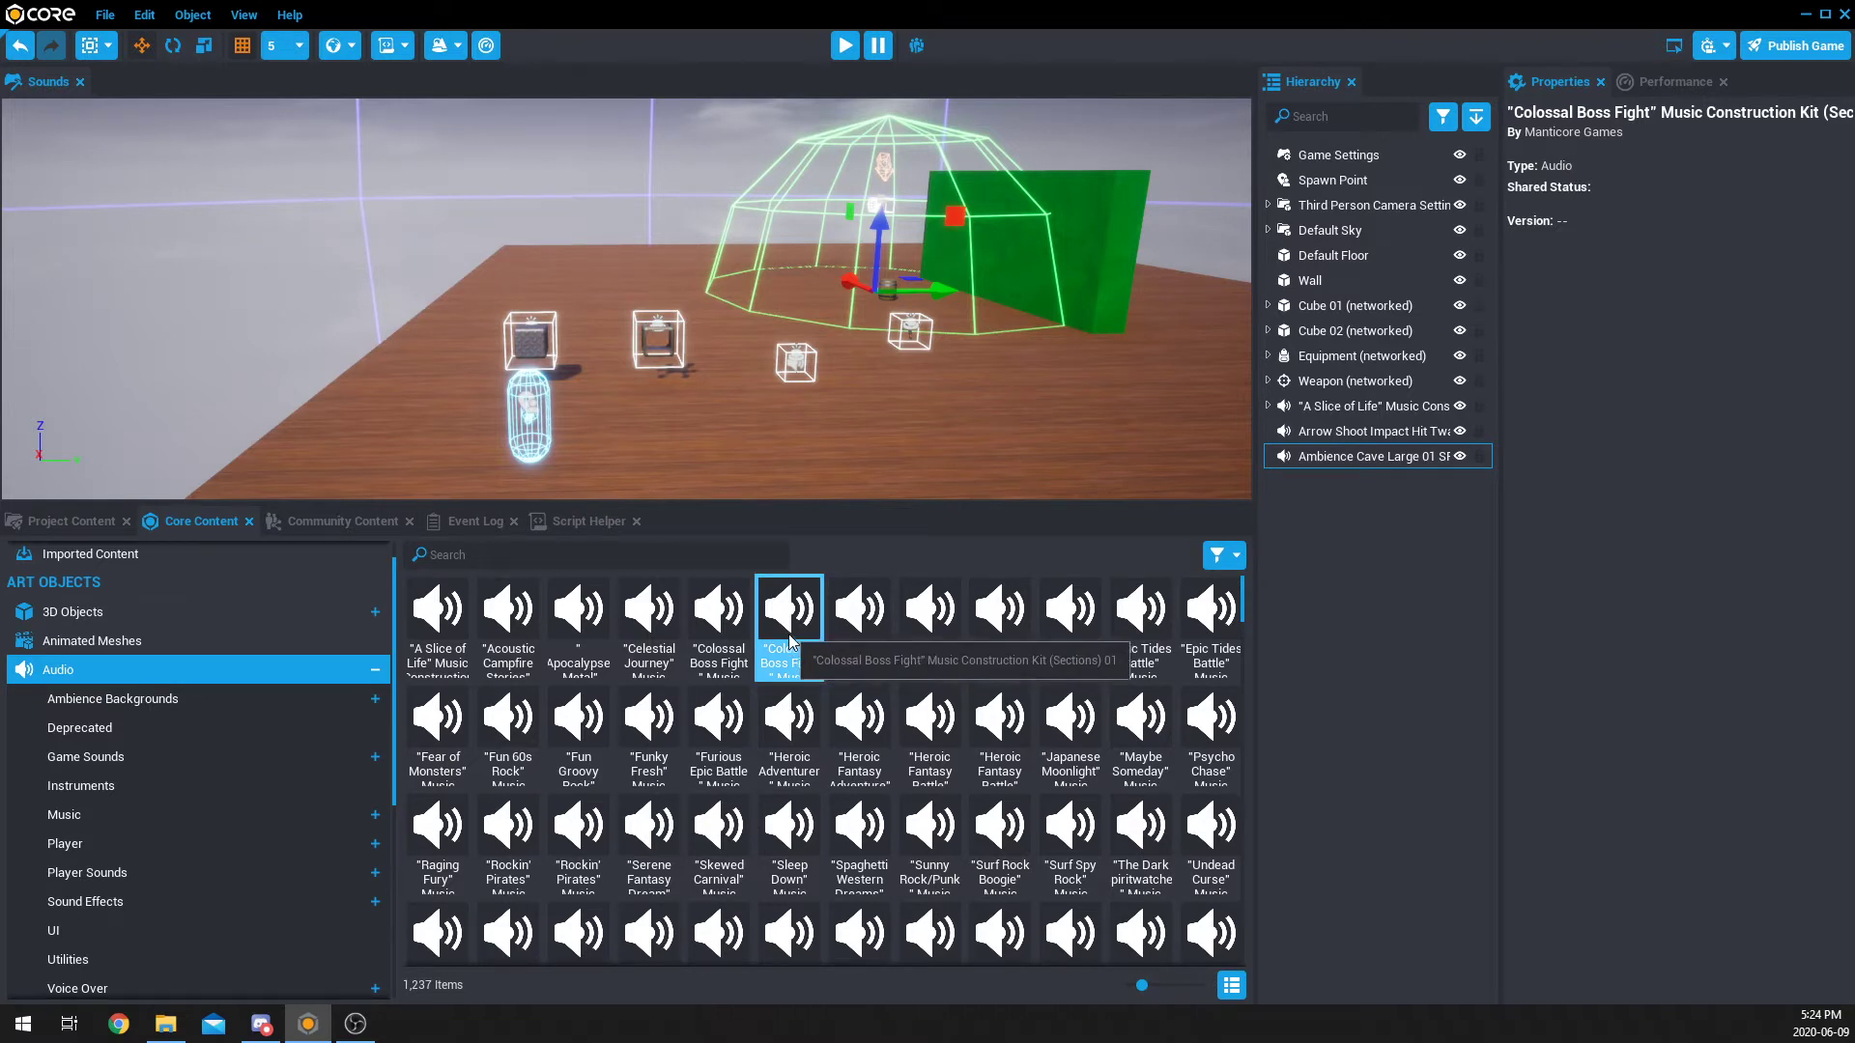
# Step: Add the Colossal Boss Fight music kit to the scene with section type 07 - Main Action Tension
pyautogui.moveTo(798, 645); pyautogui.dragTo(1348, 513)
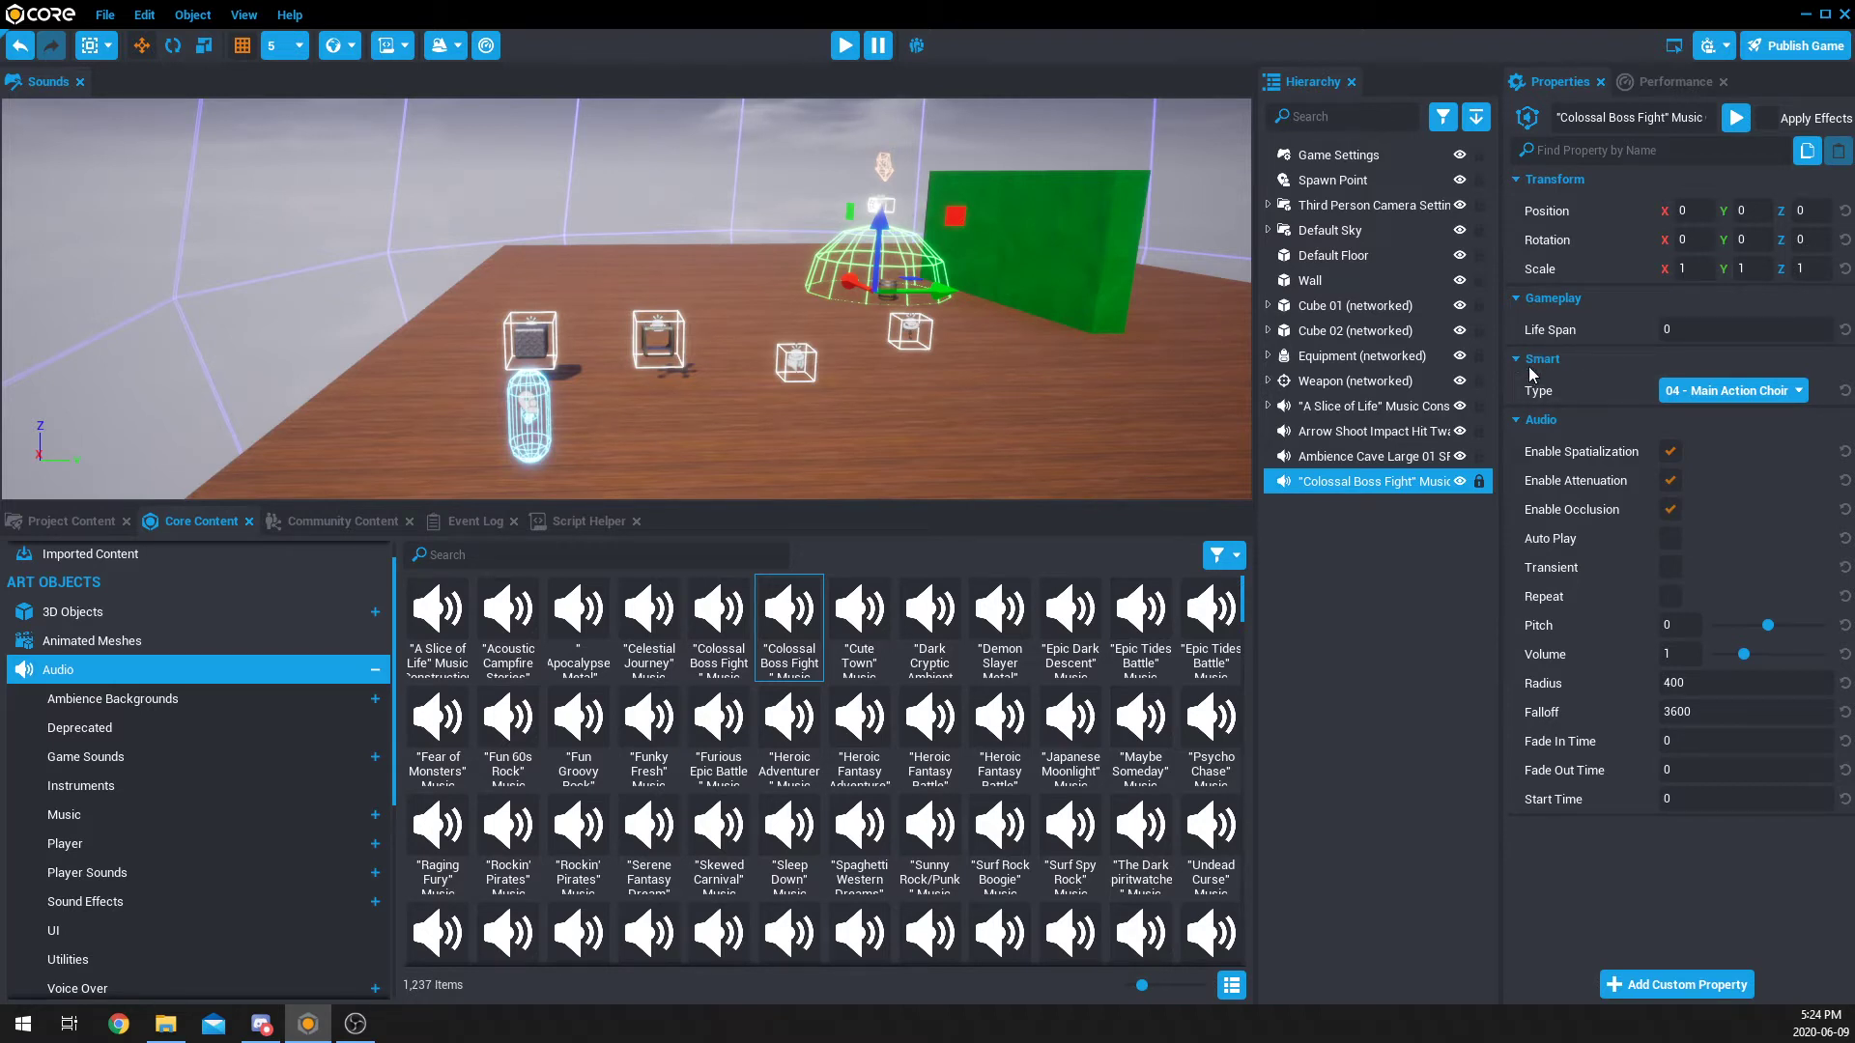
pyautogui.click(1744, 391)
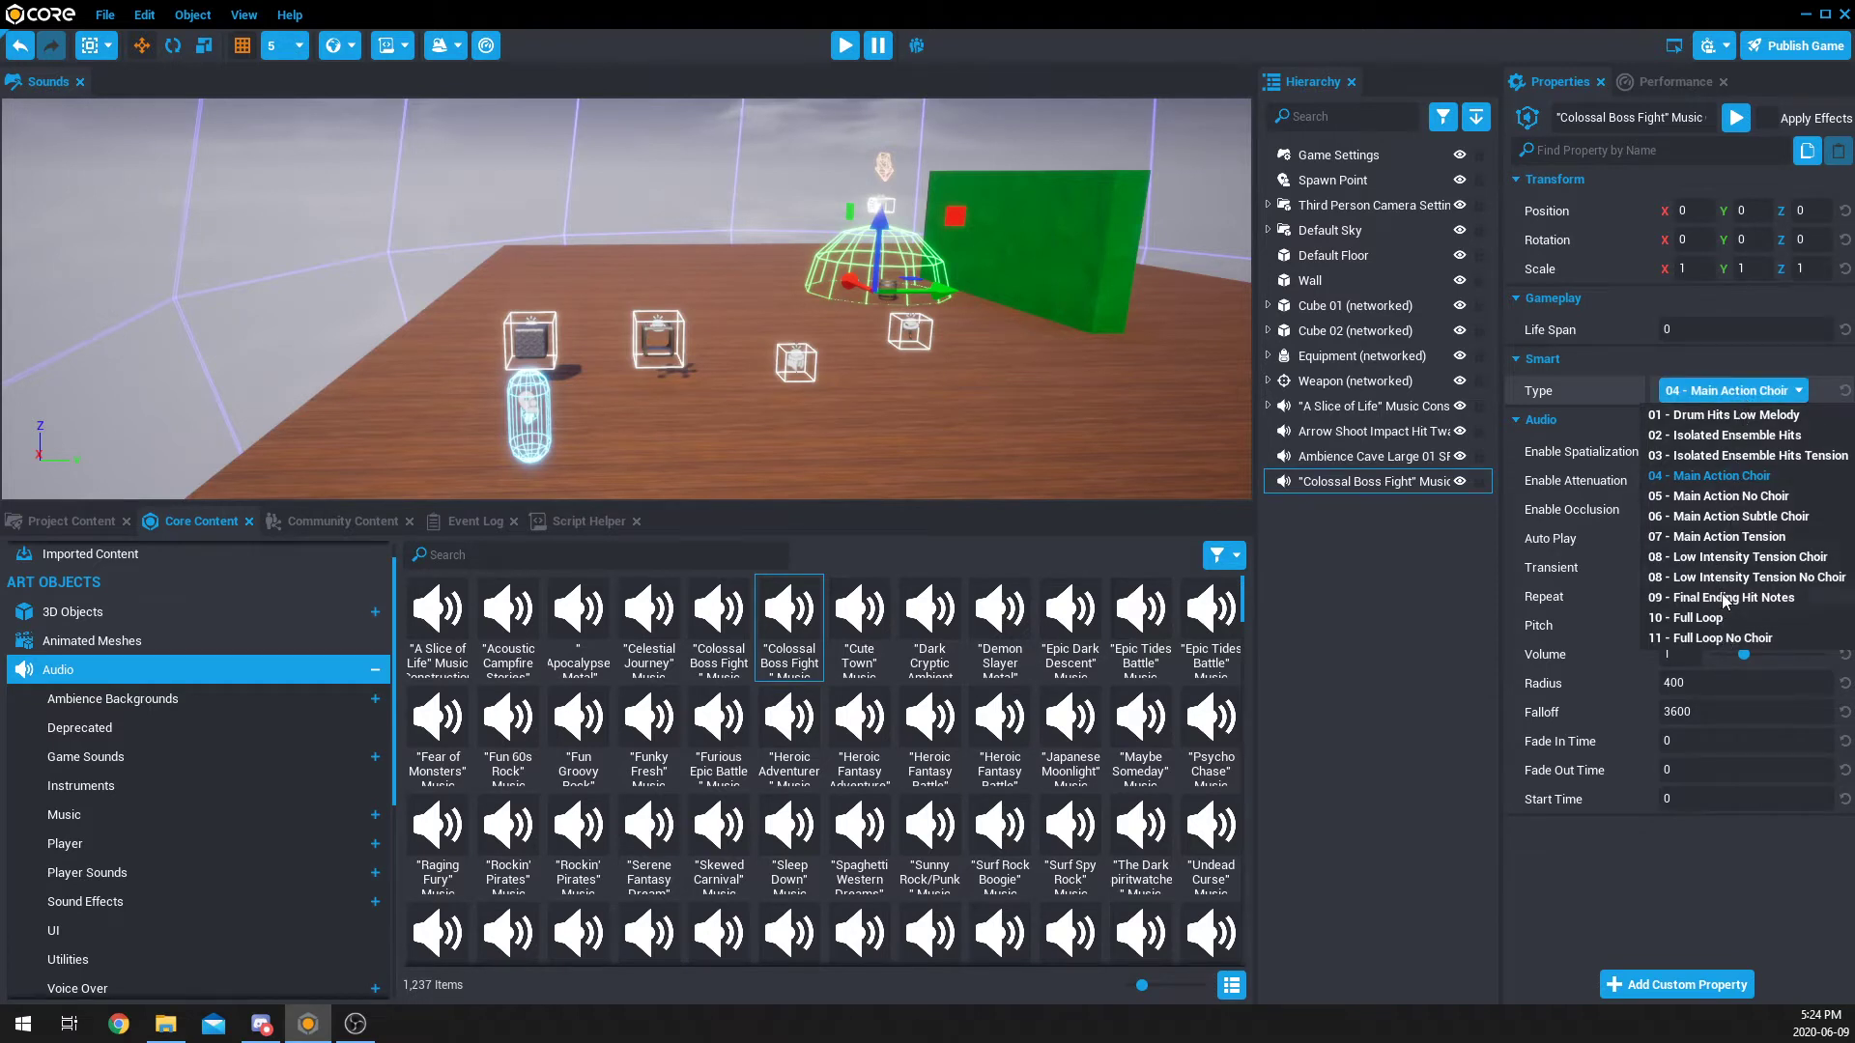
pyautogui.click(1729, 390)
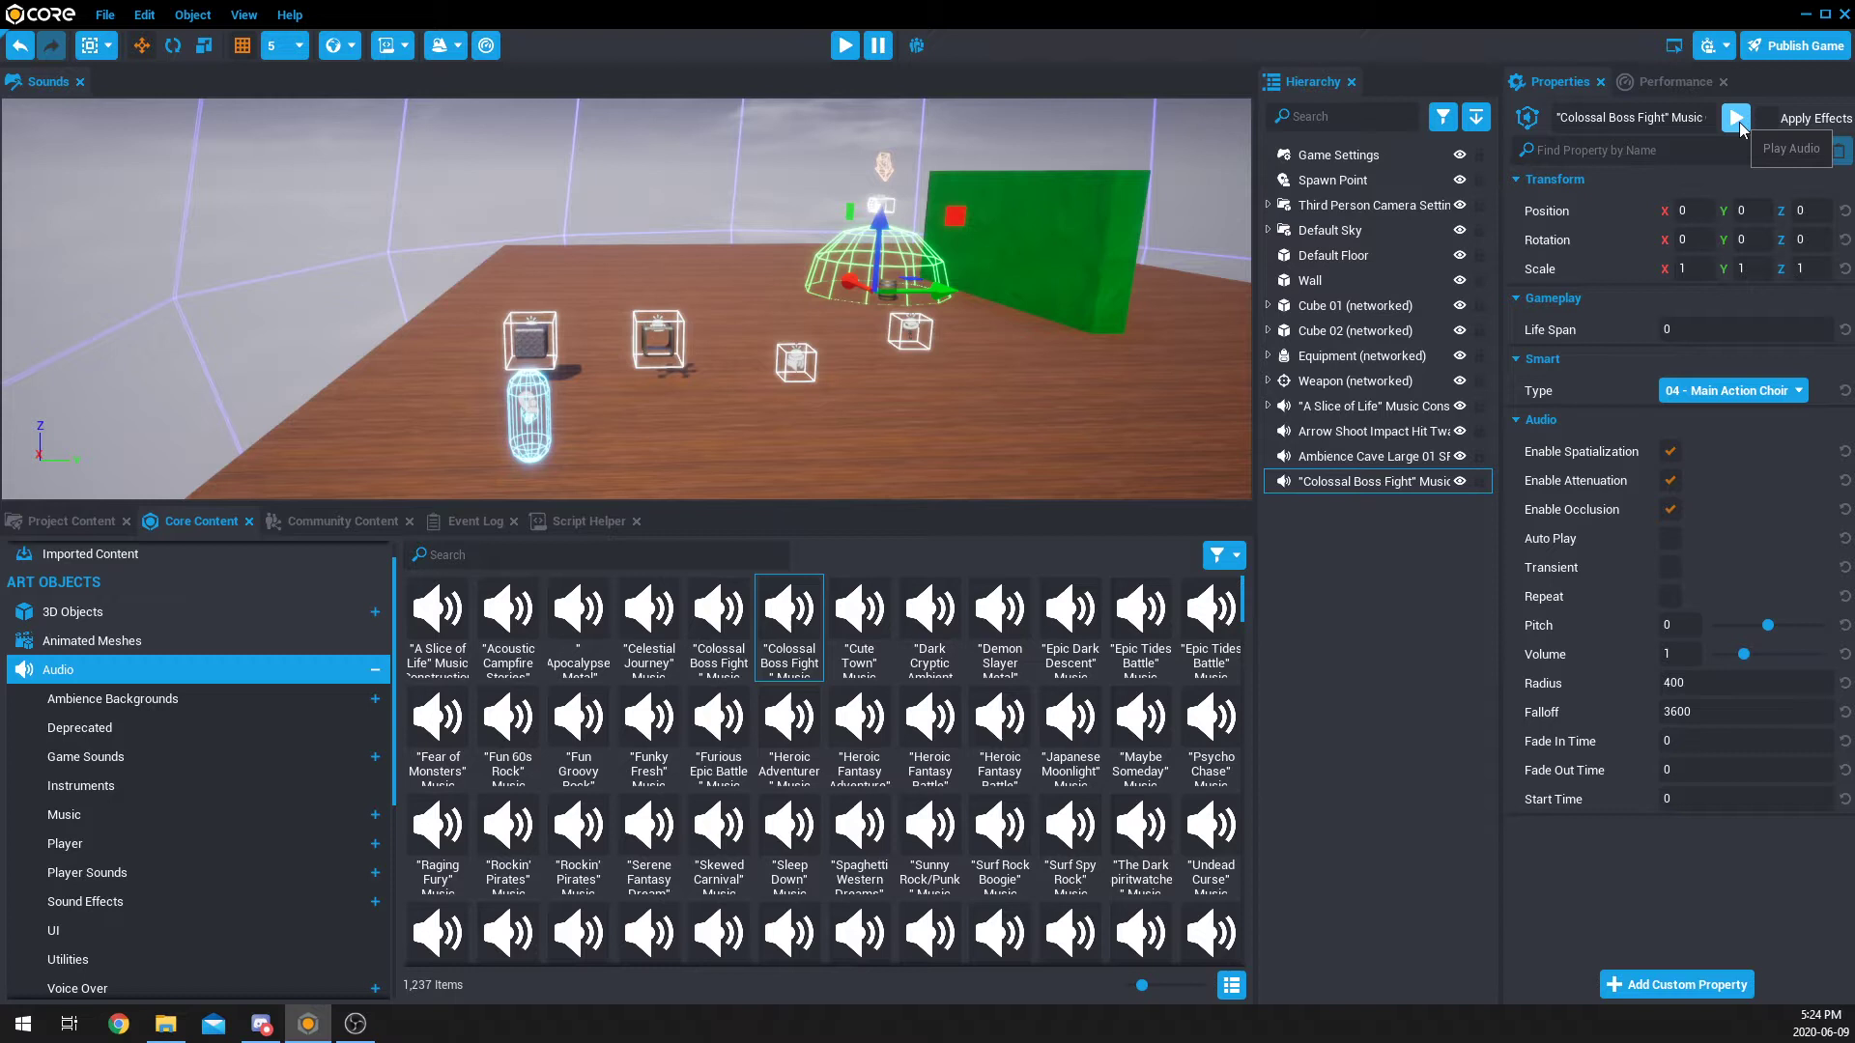
pyautogui.click(1758, 397)
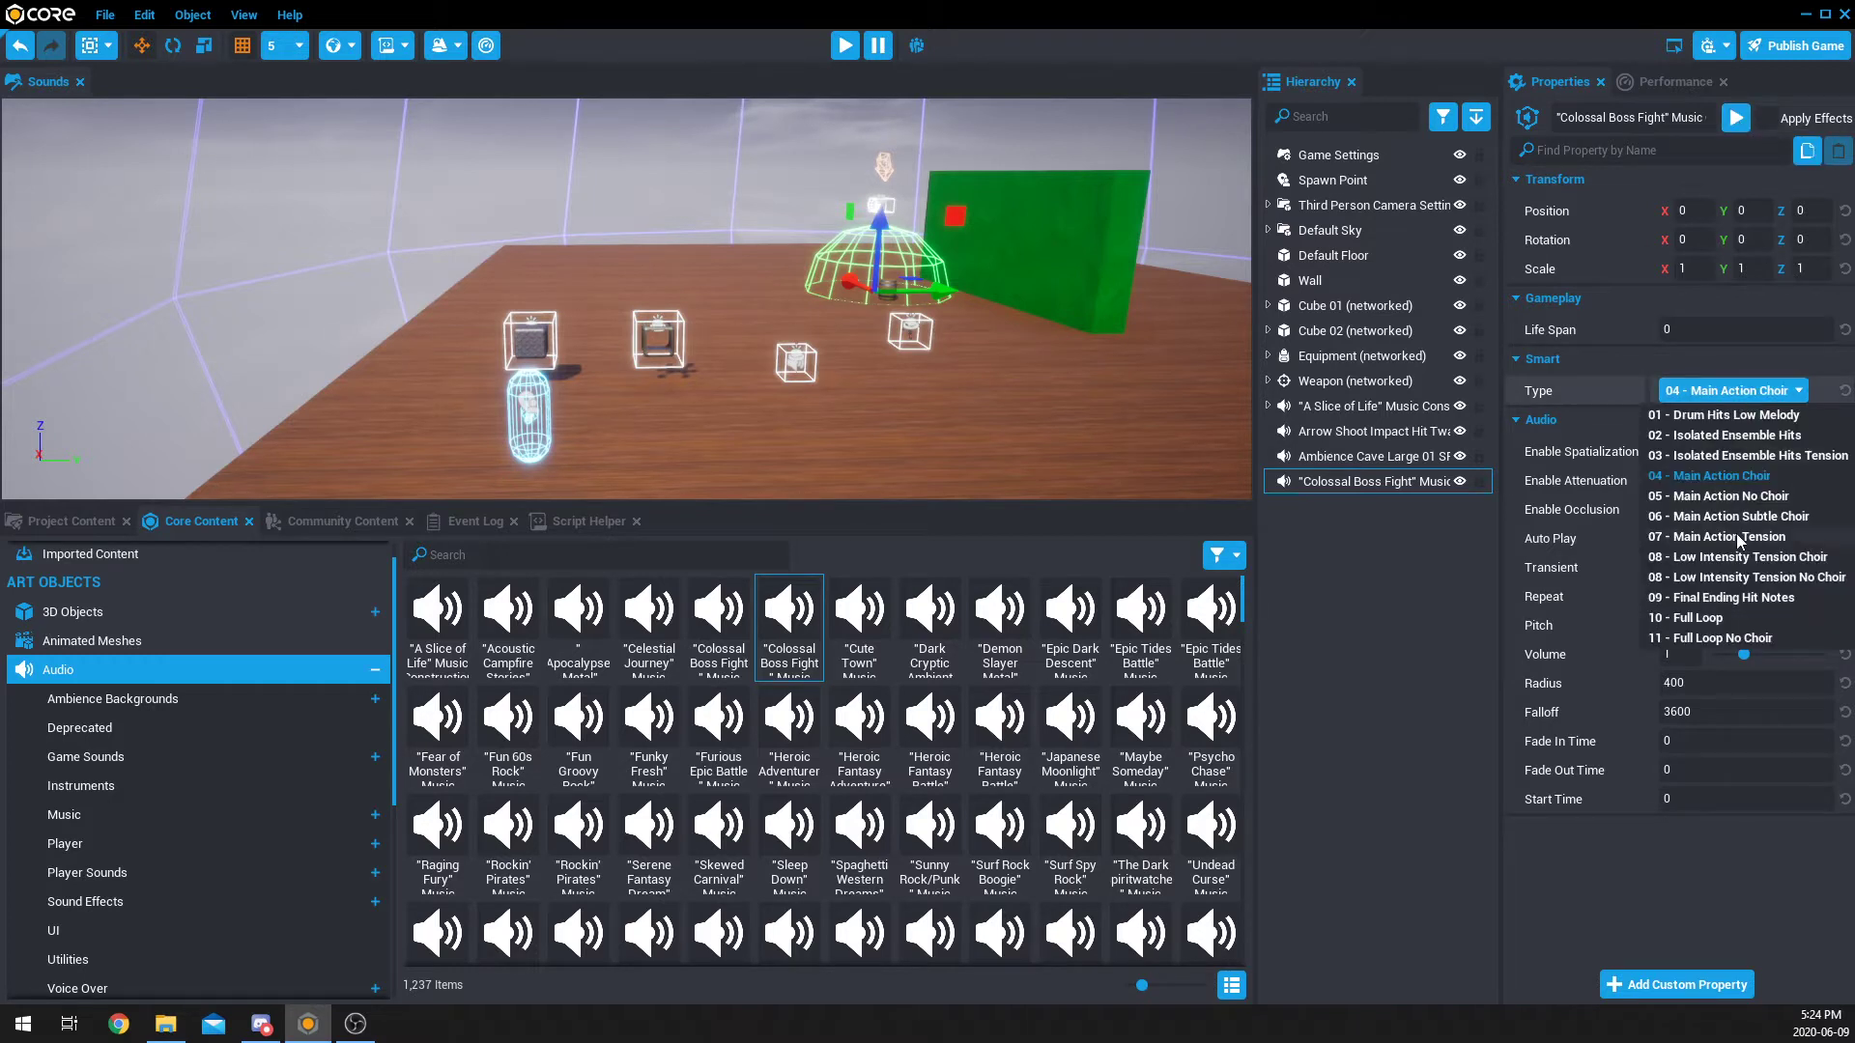
pyautogui.click(1739, 537)
# Step: Preview the music, then change its section type to 09 - Final Ending Hit Notes
pyautogui.click(1737, 118)
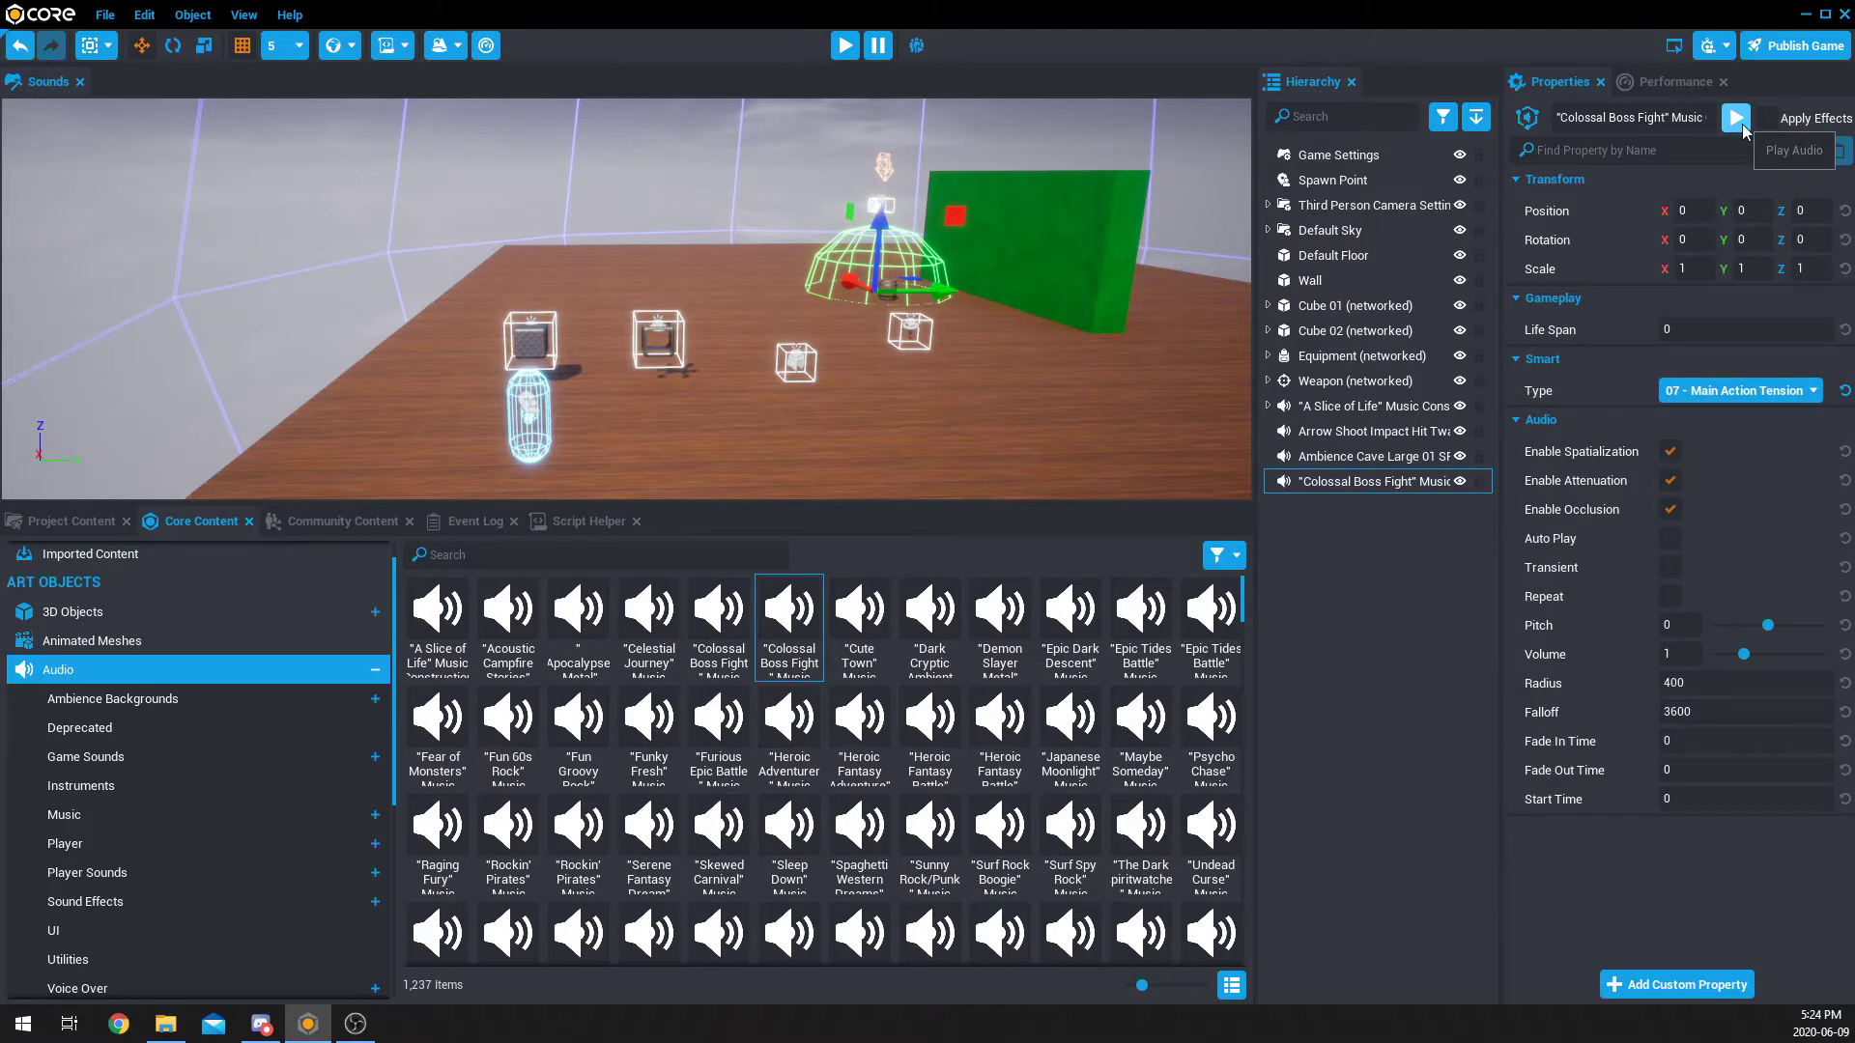
pyautogui.click(1737, 133)
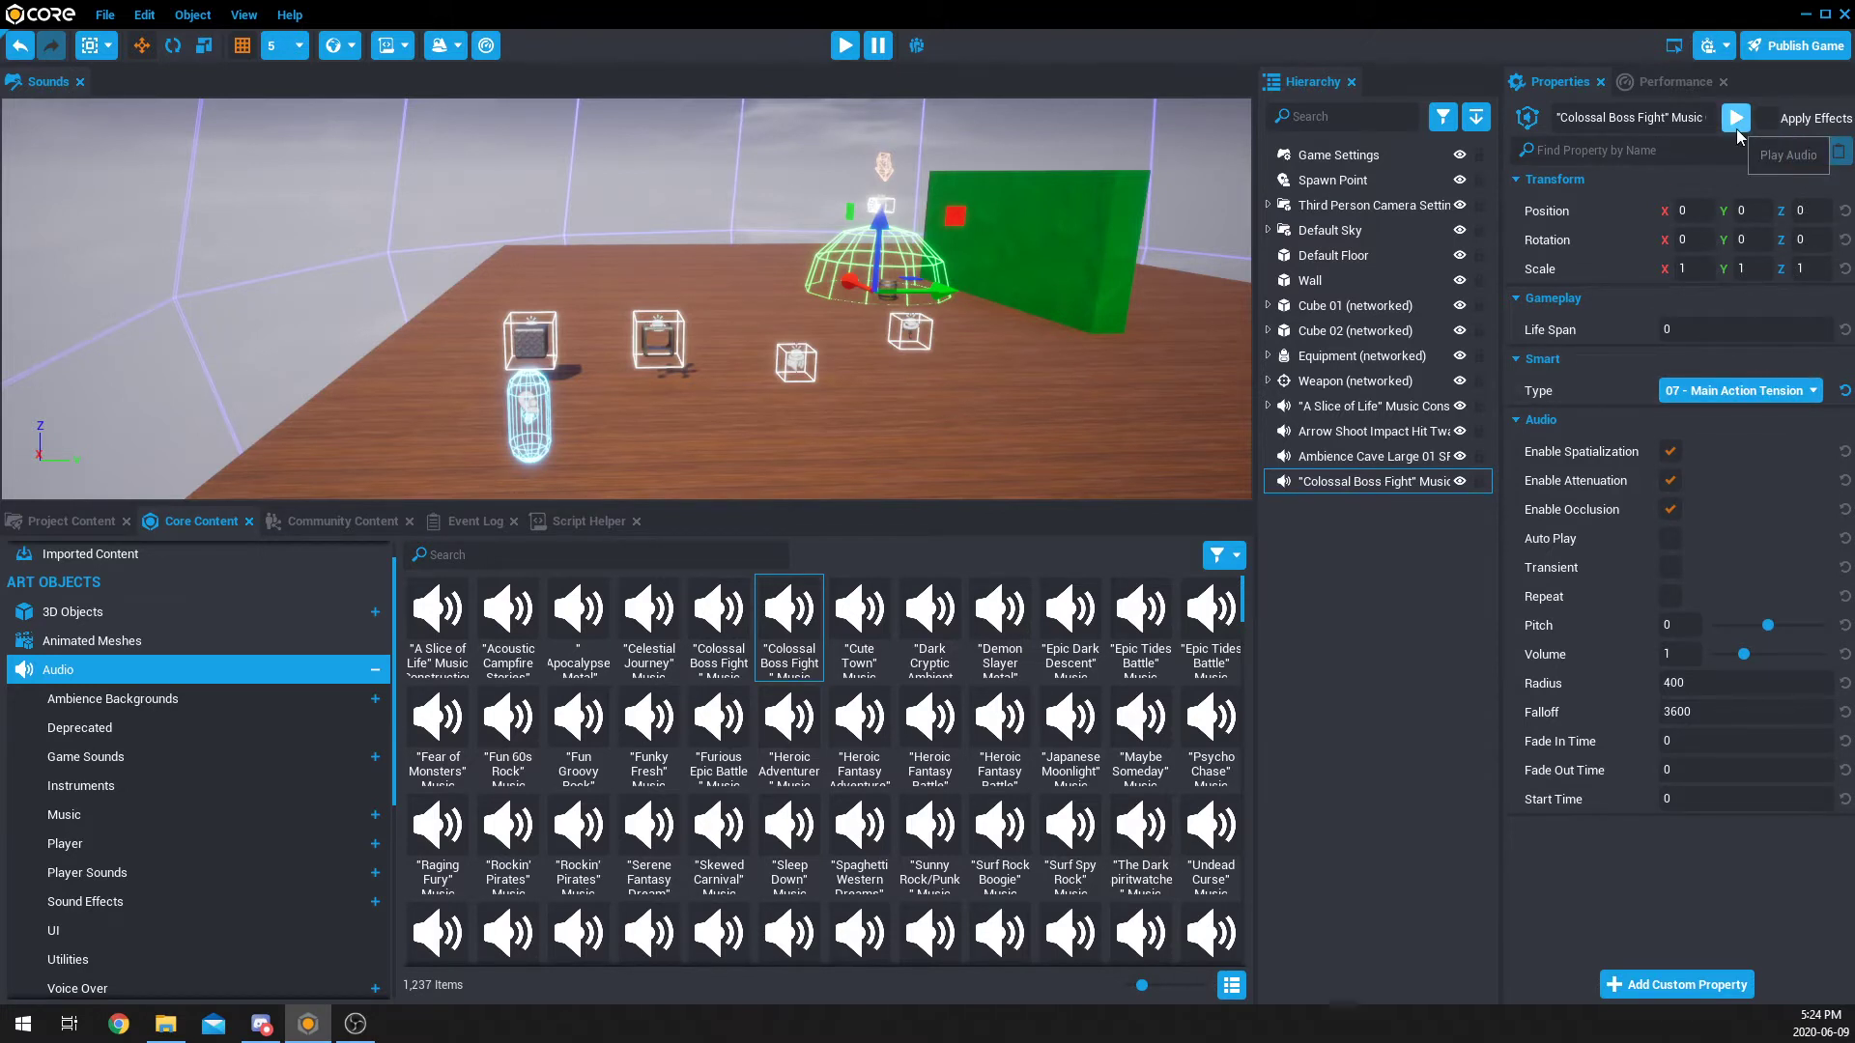
pyautogui.click(1761, 396)
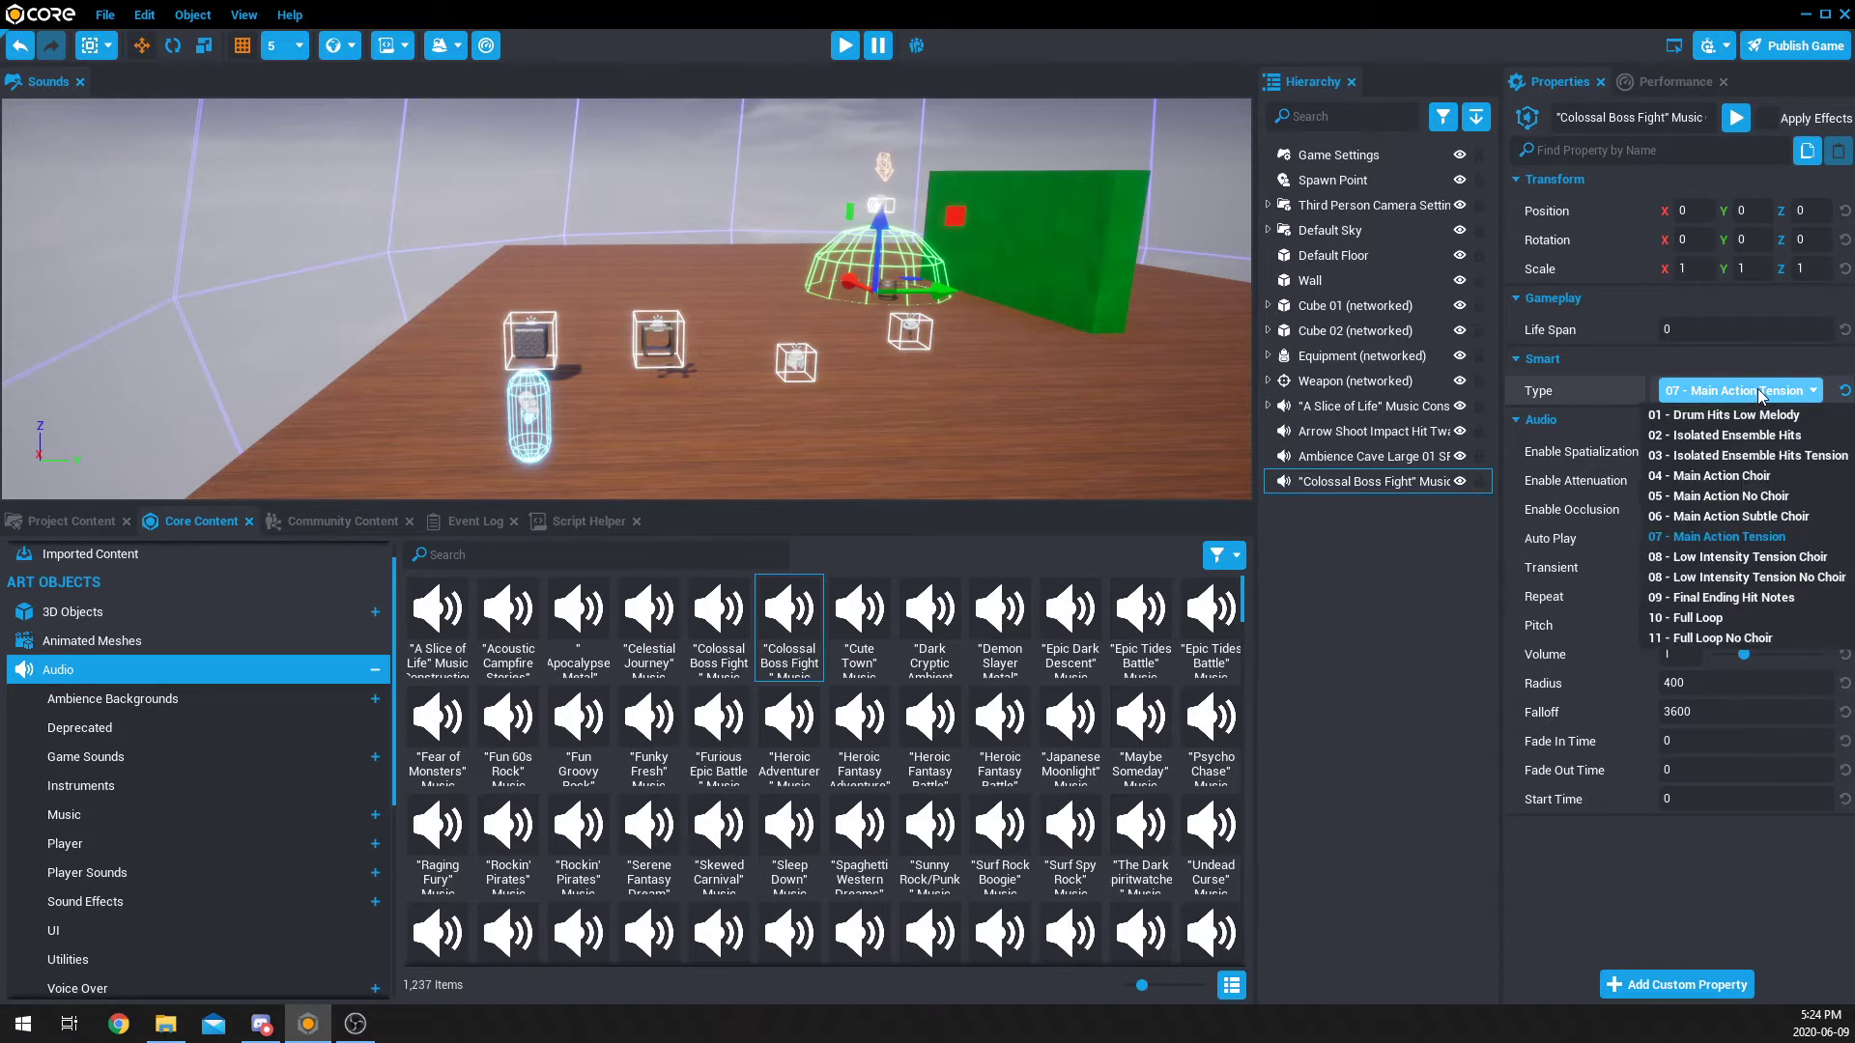
pyautogui.click(1730, 600)
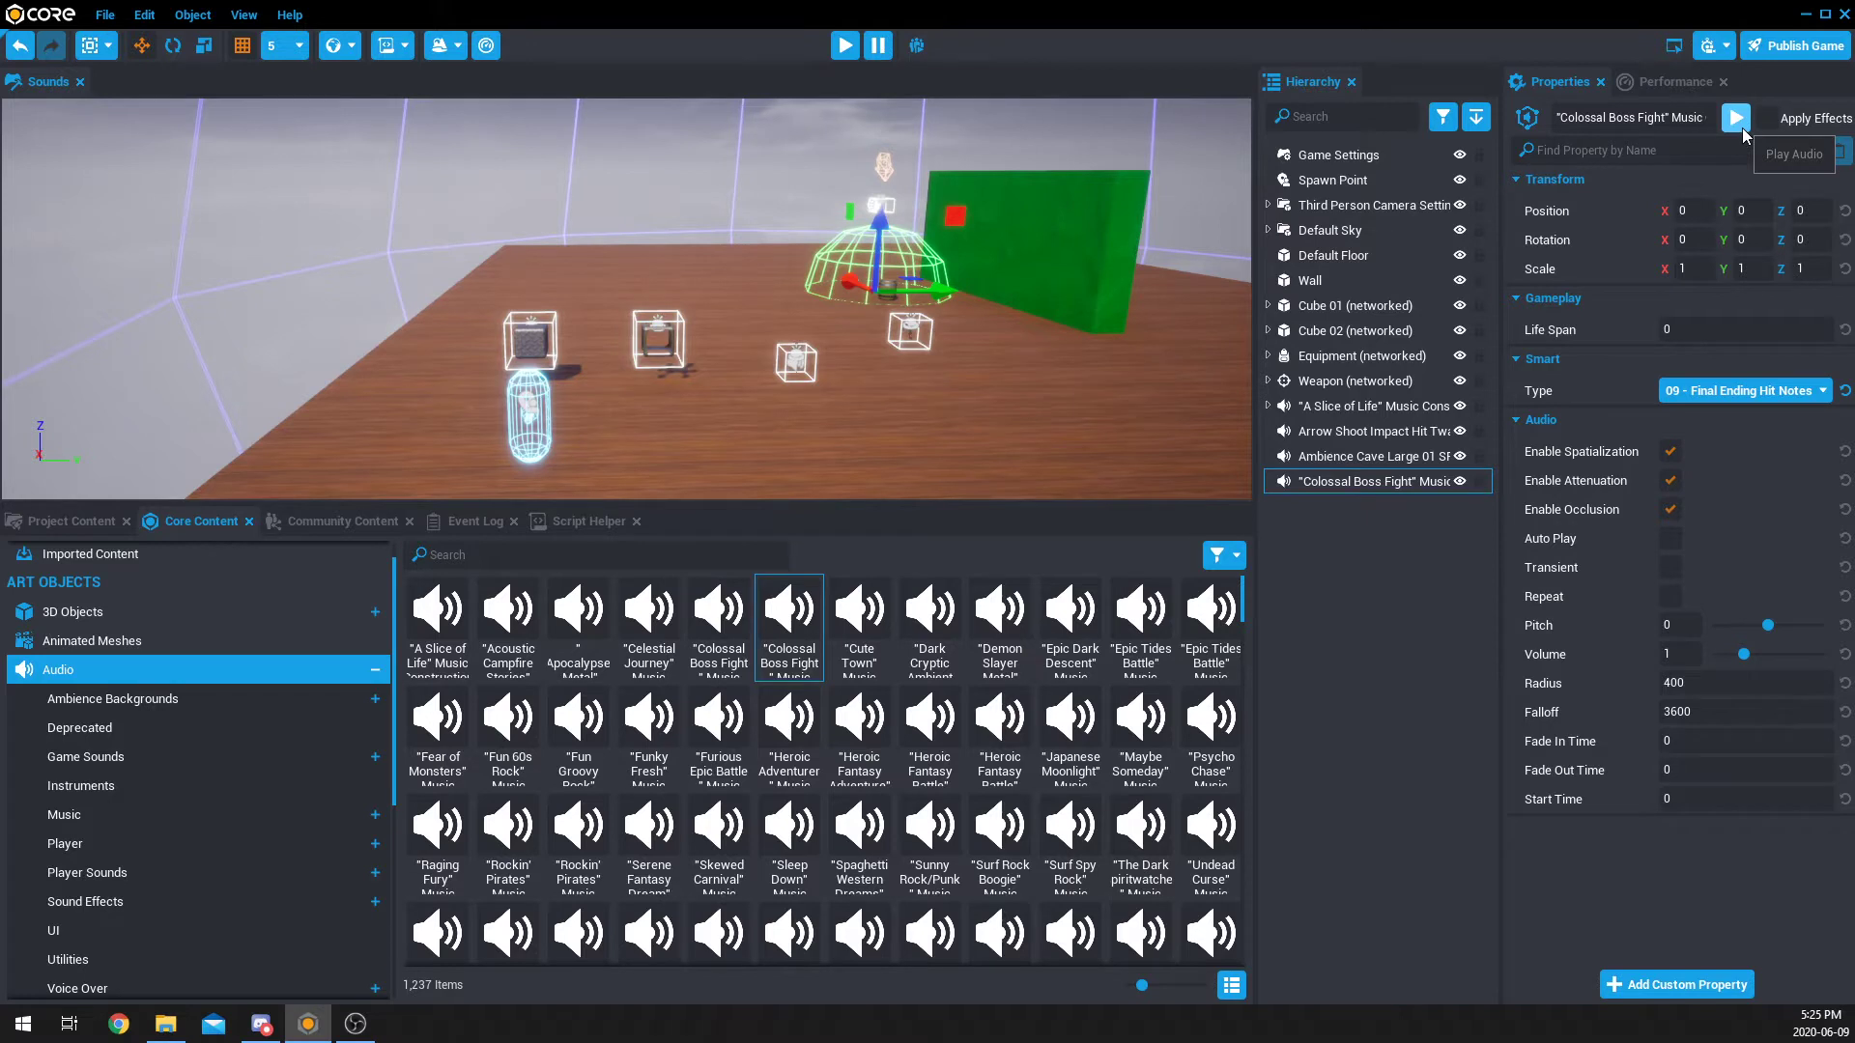
# Step: Select the Arrow Shoot Impact Hit Twang sound and play its audio preview
pyautogui.click(1364, 483)
pyautogui.click(1362, 457)
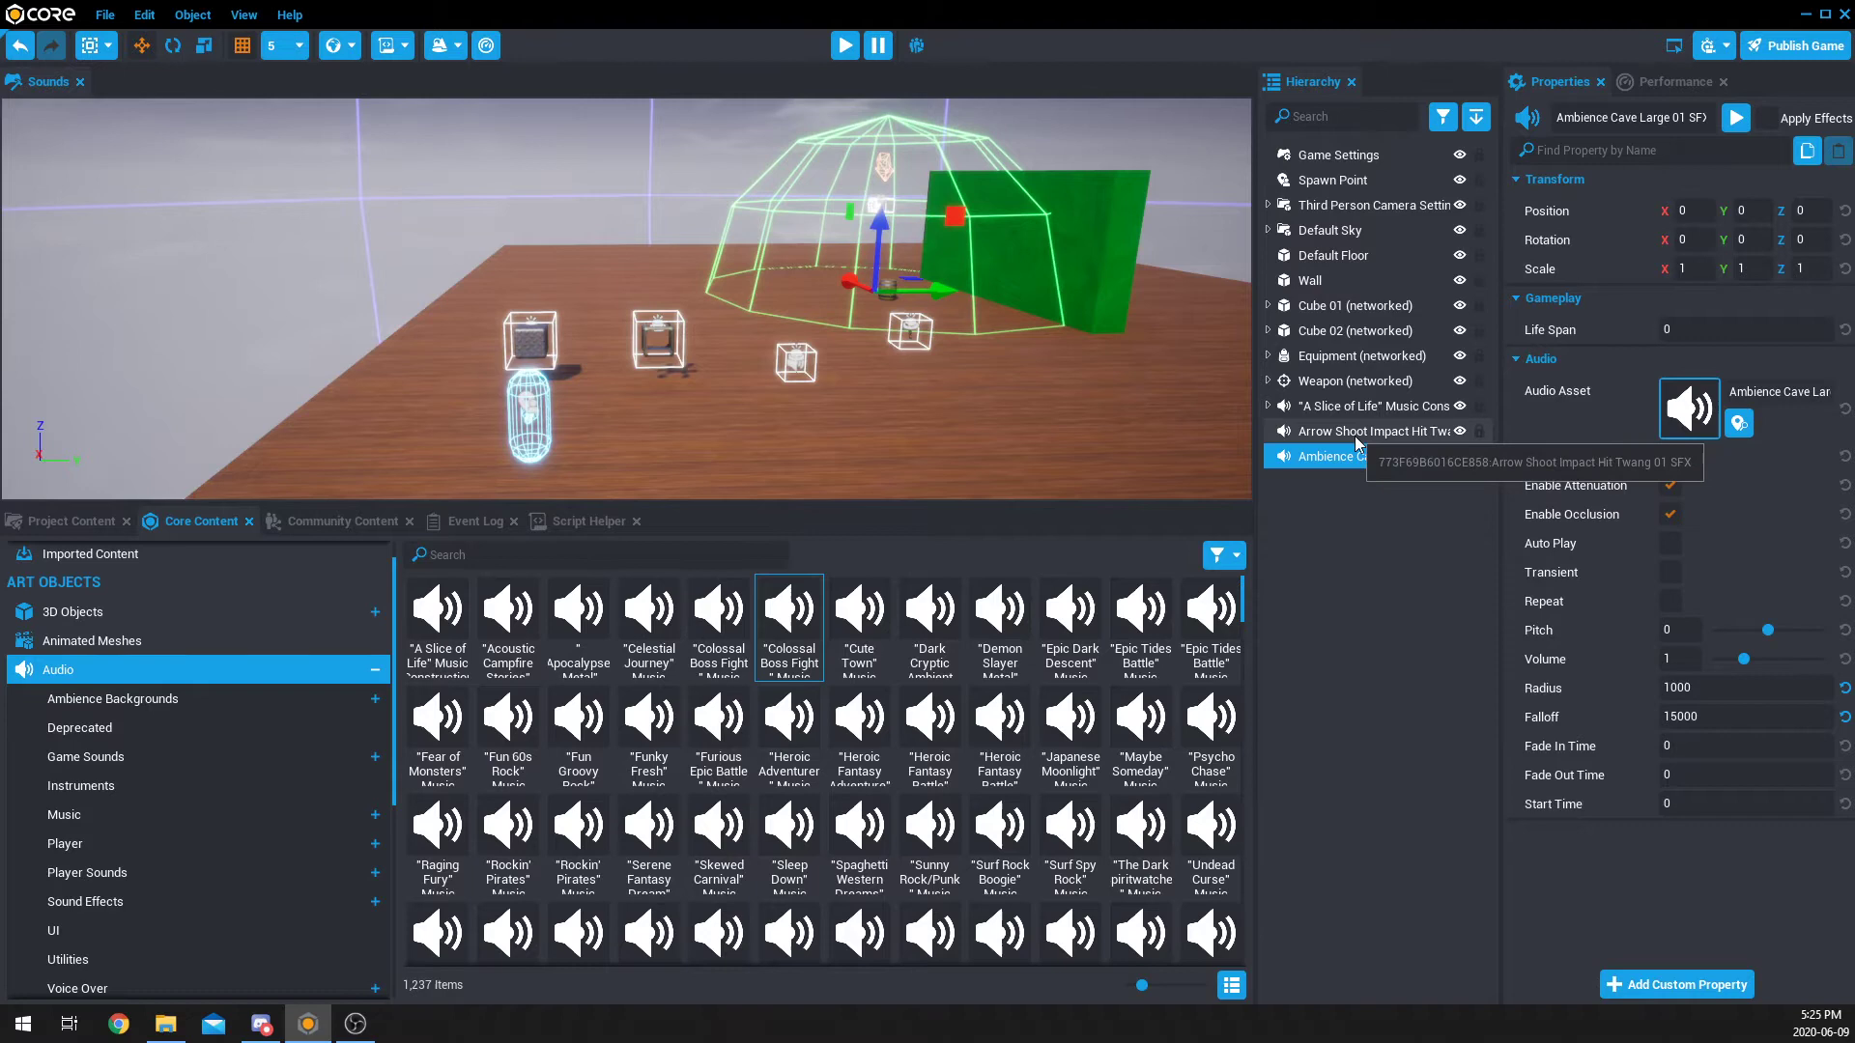
pyautogui.click(1358, 433)
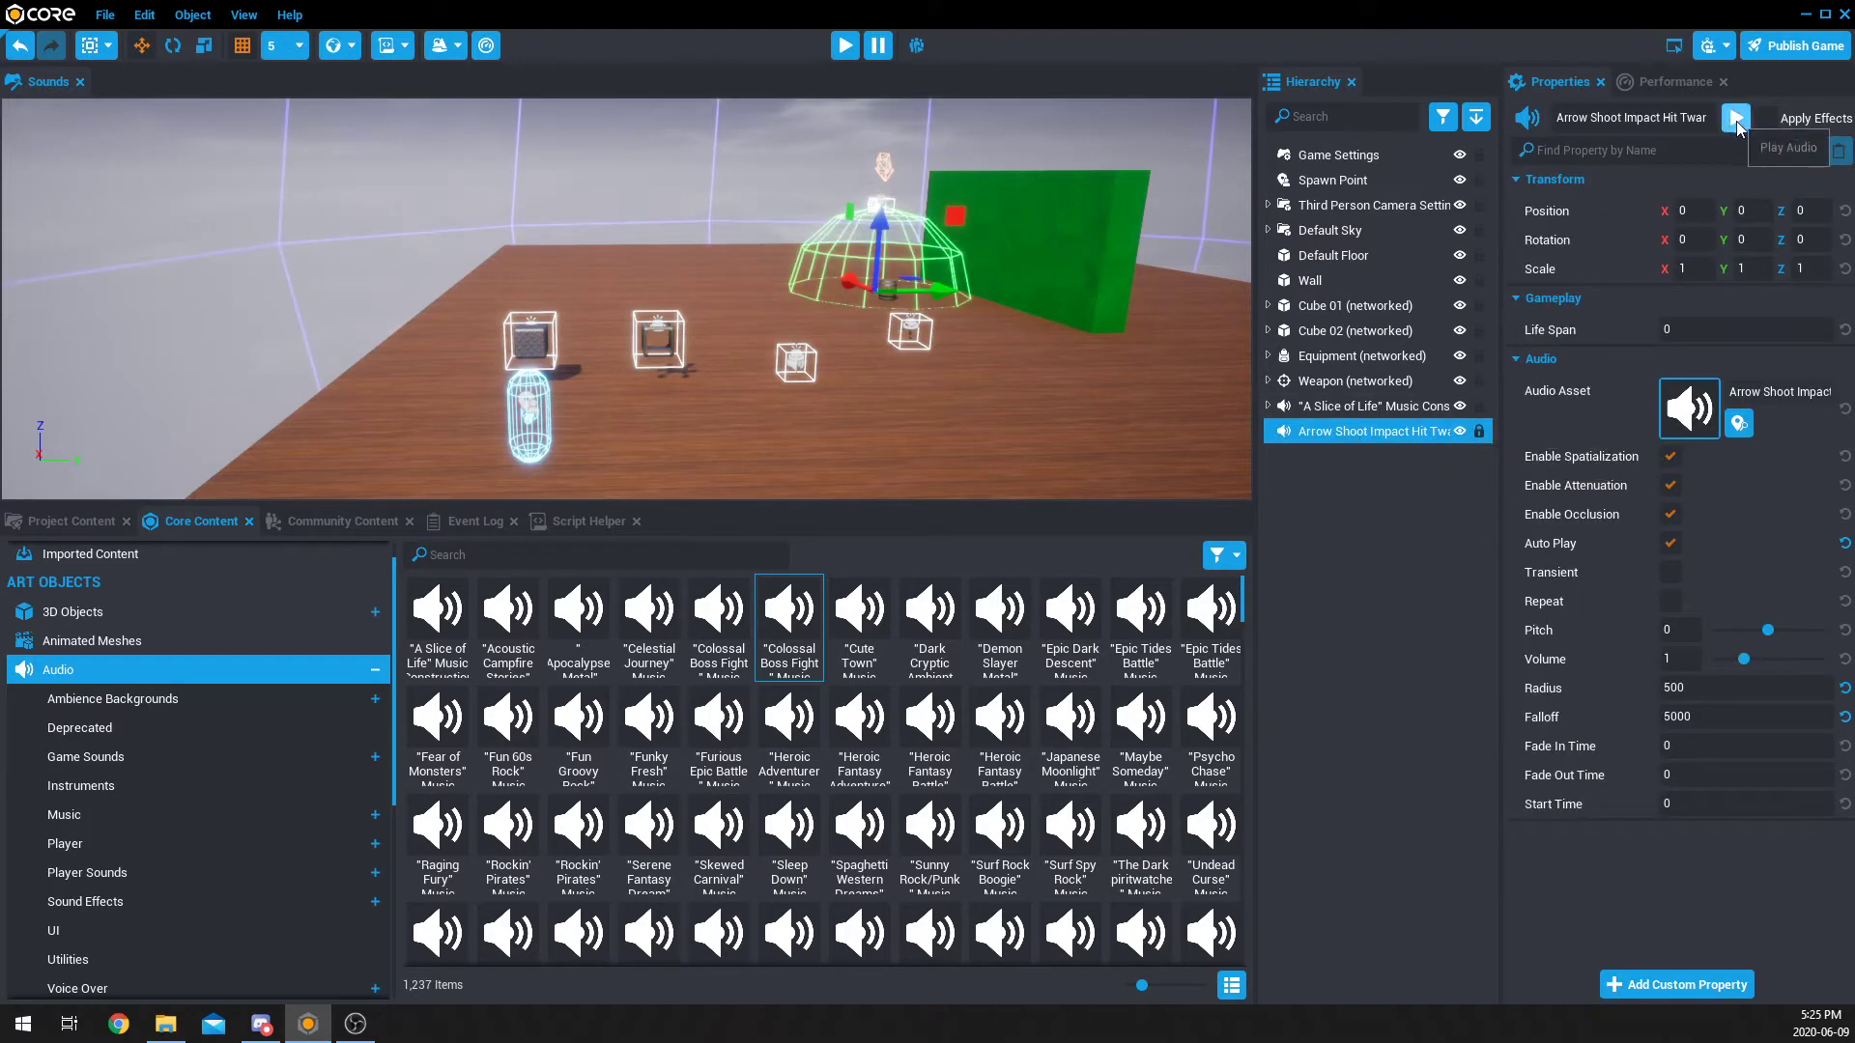
pyautogui.click(1737, 120)
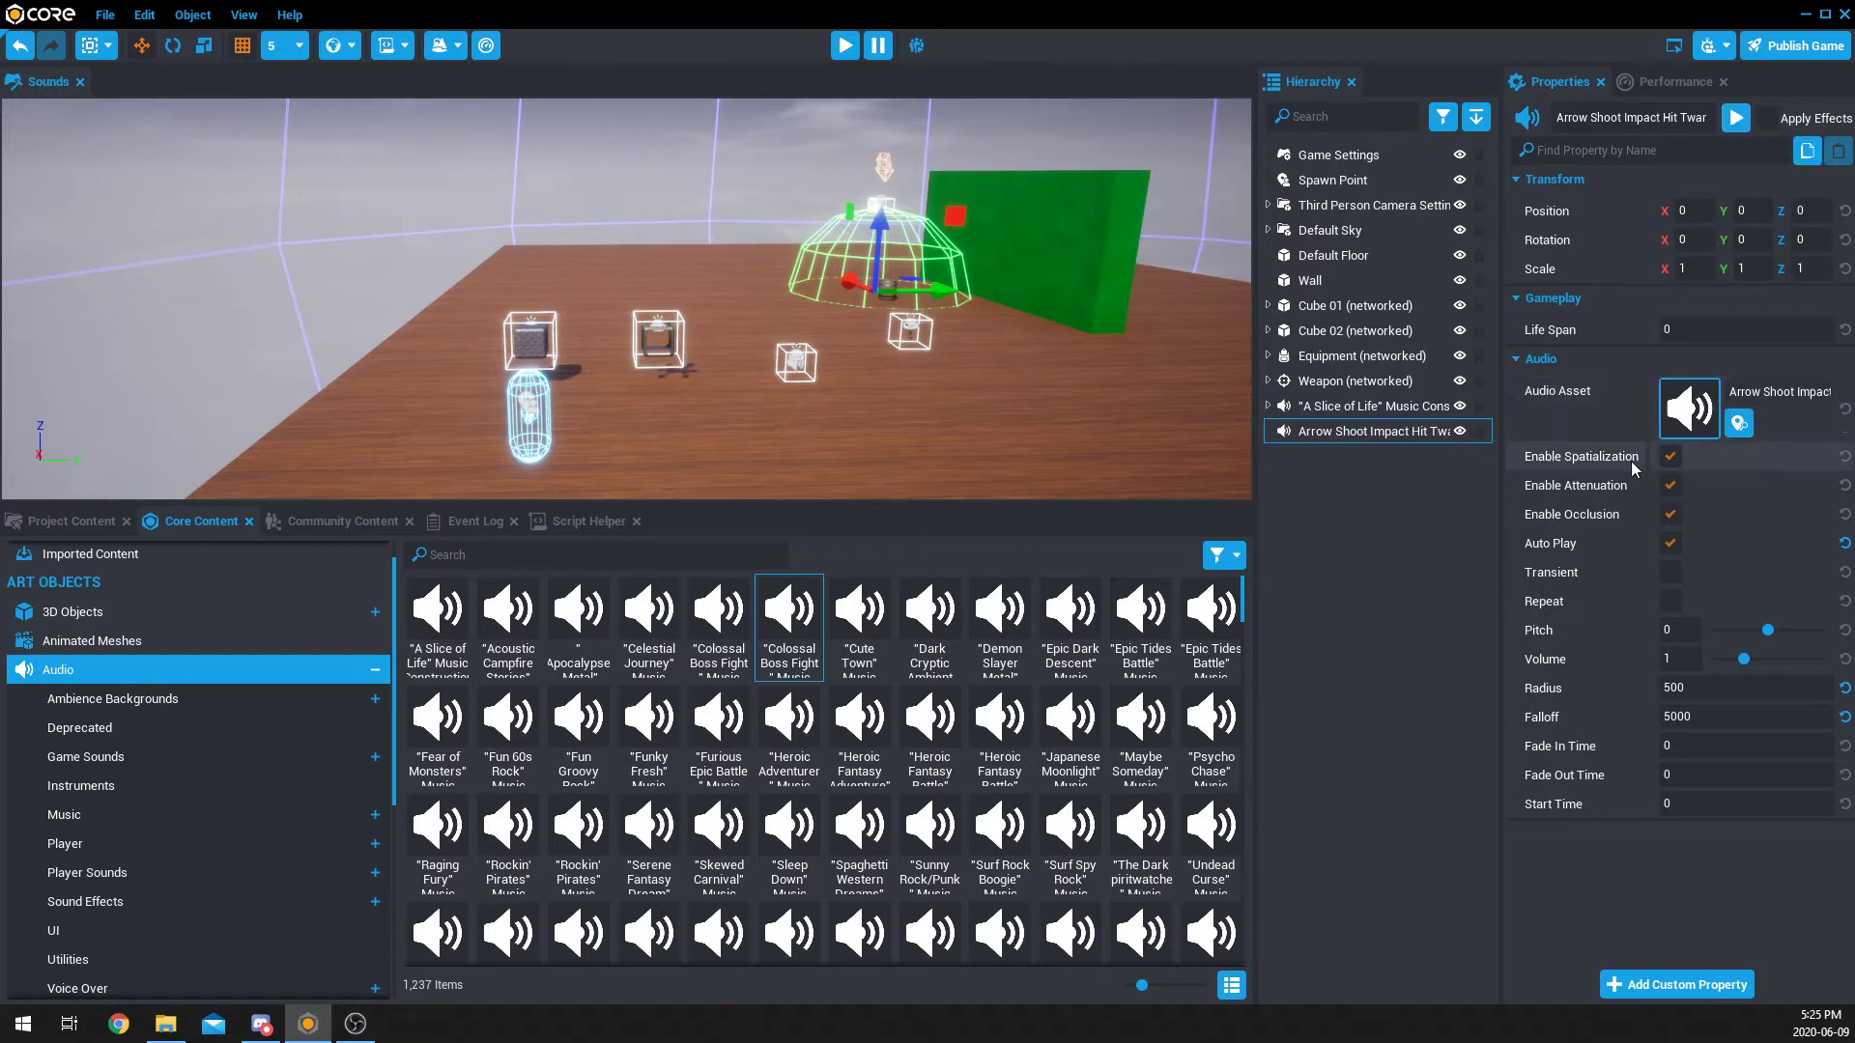
# Step: Check the Enable Spatialization options and scroll through the sound's audio properties
pyautogui.moveTo(1594, 783)
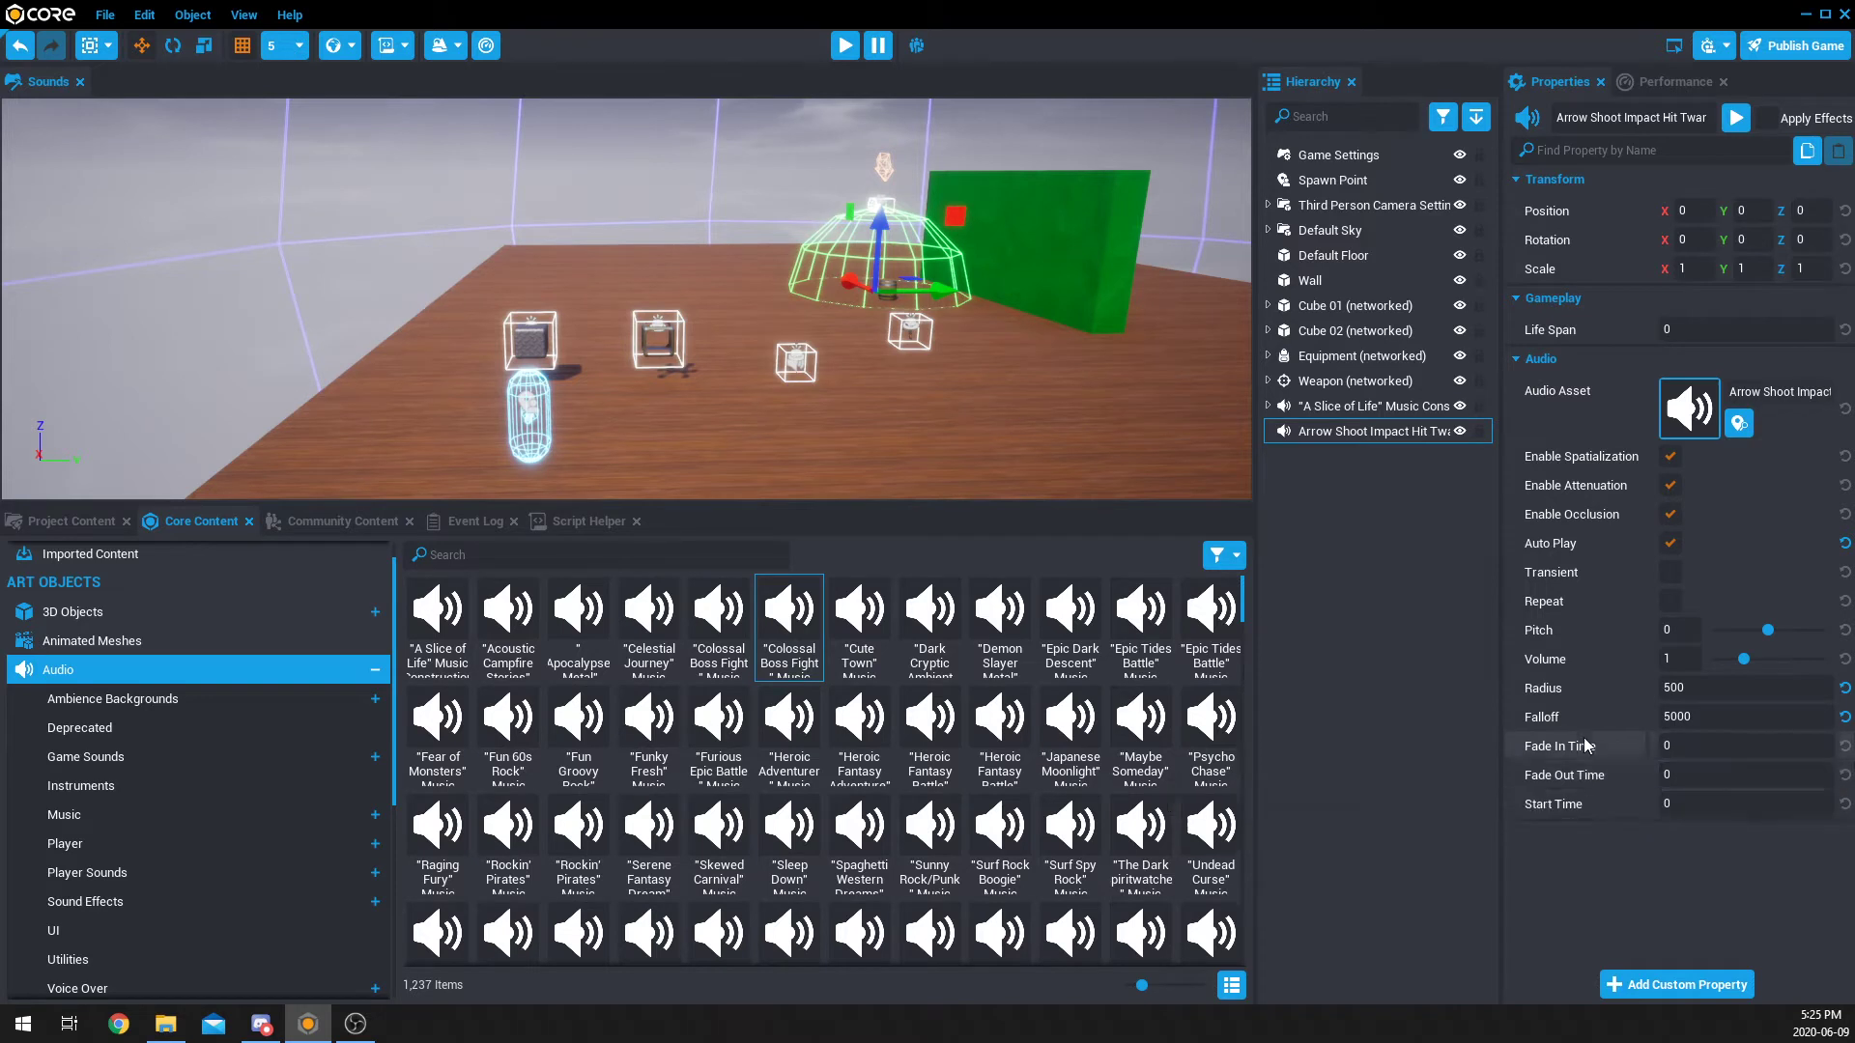
pyautogui.moveTo(1563, 472)
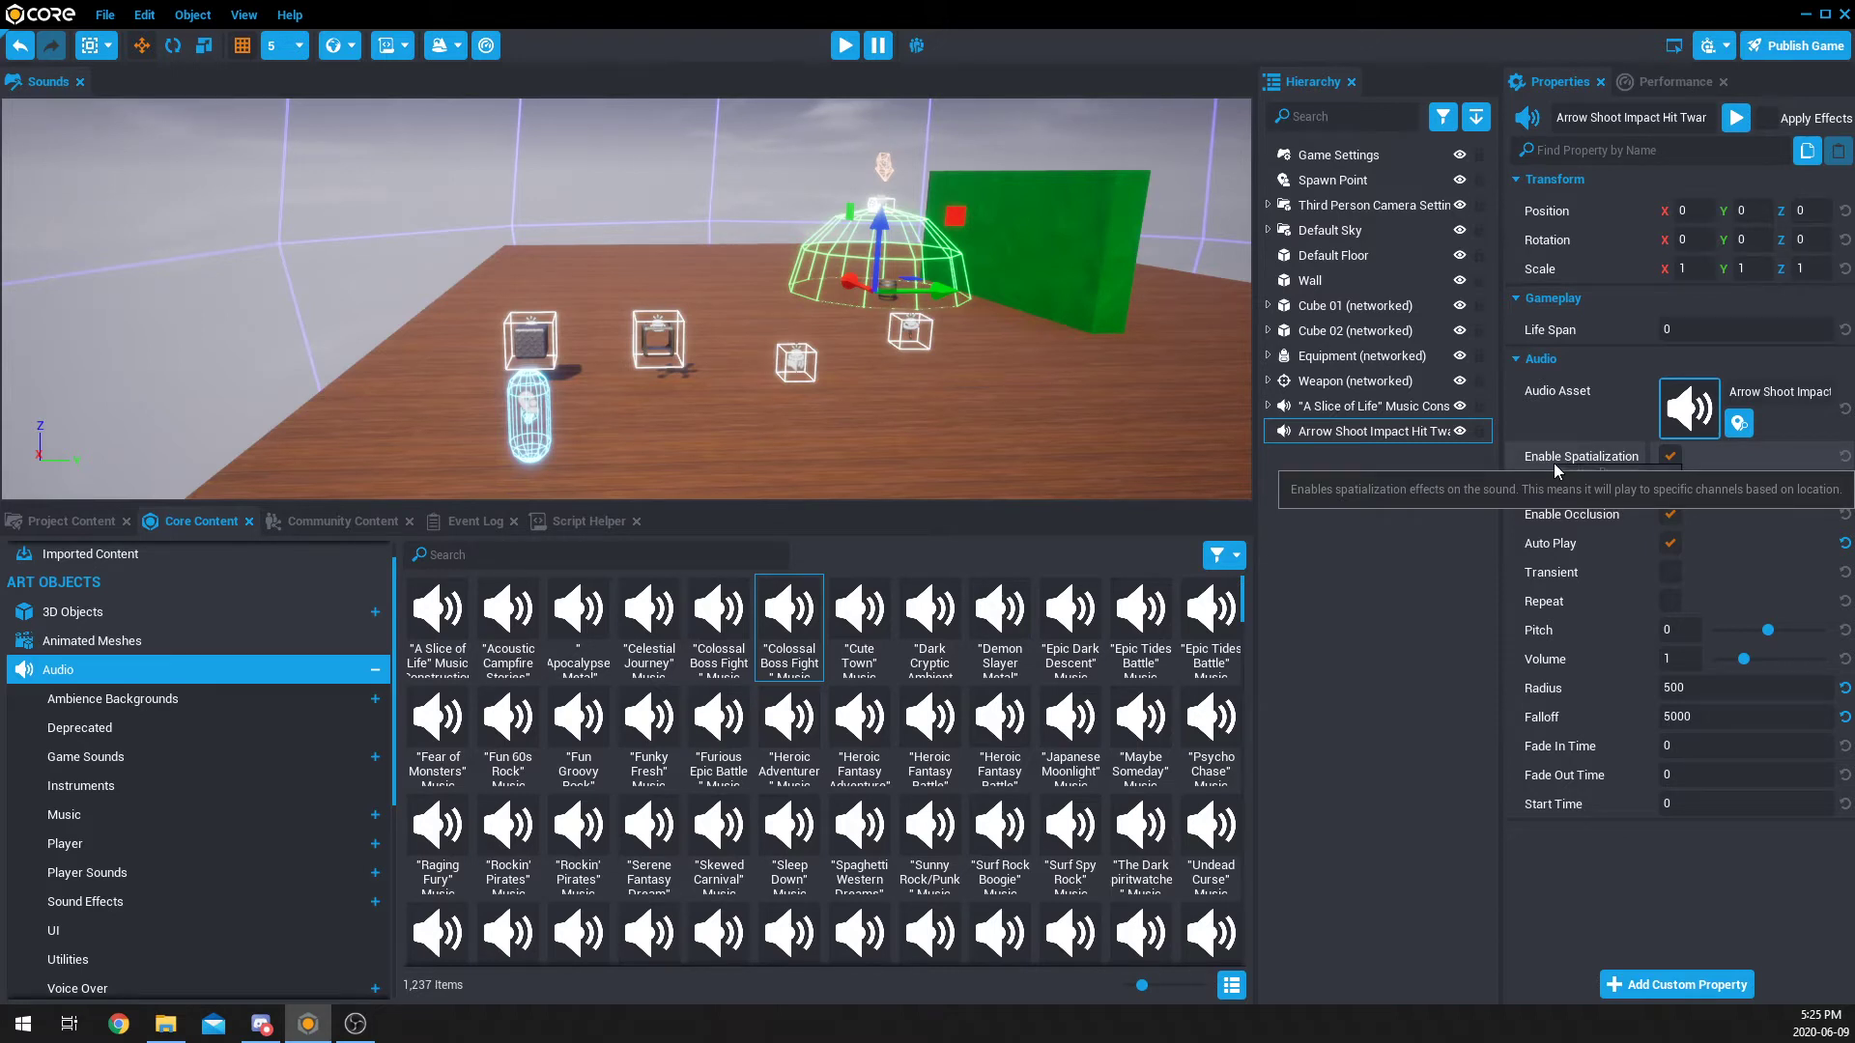
pyautogui.rightClick(1557, 473)
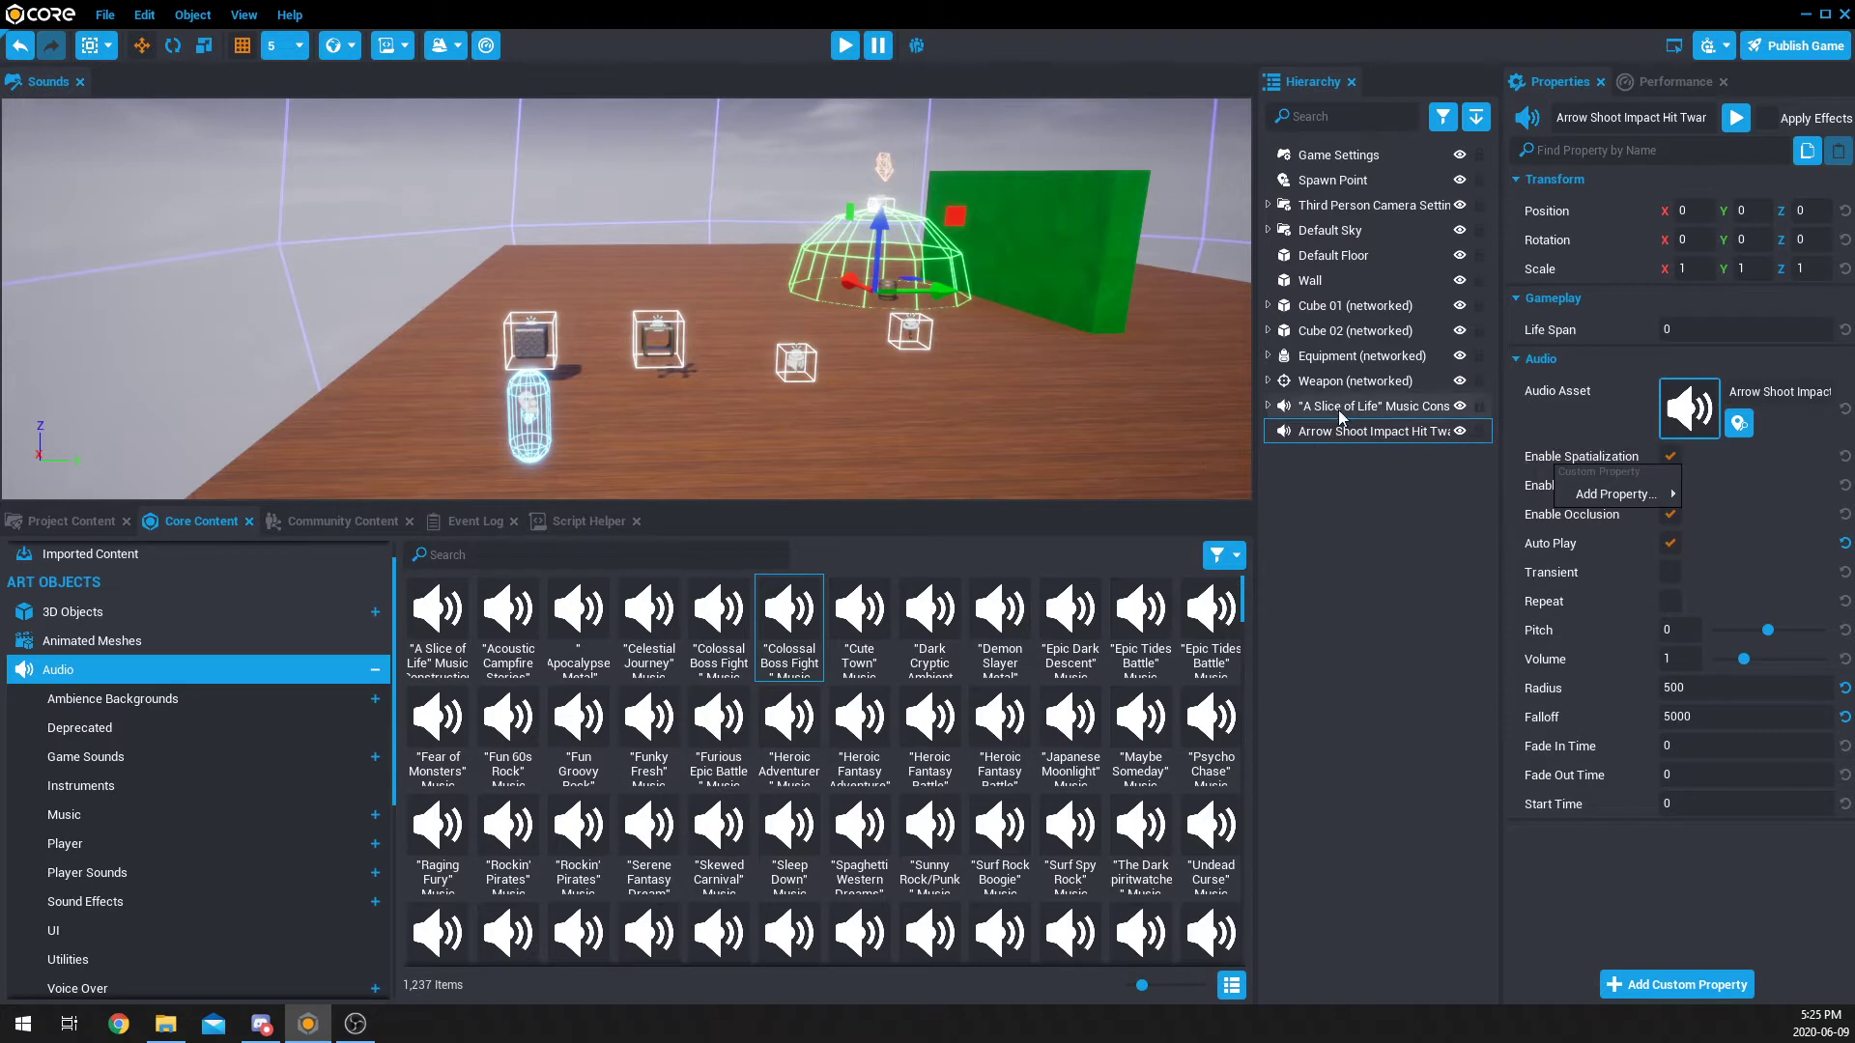
pyautogui.scroll(3, 879, 360)
pyautogui.scroll(5, 879, 360)
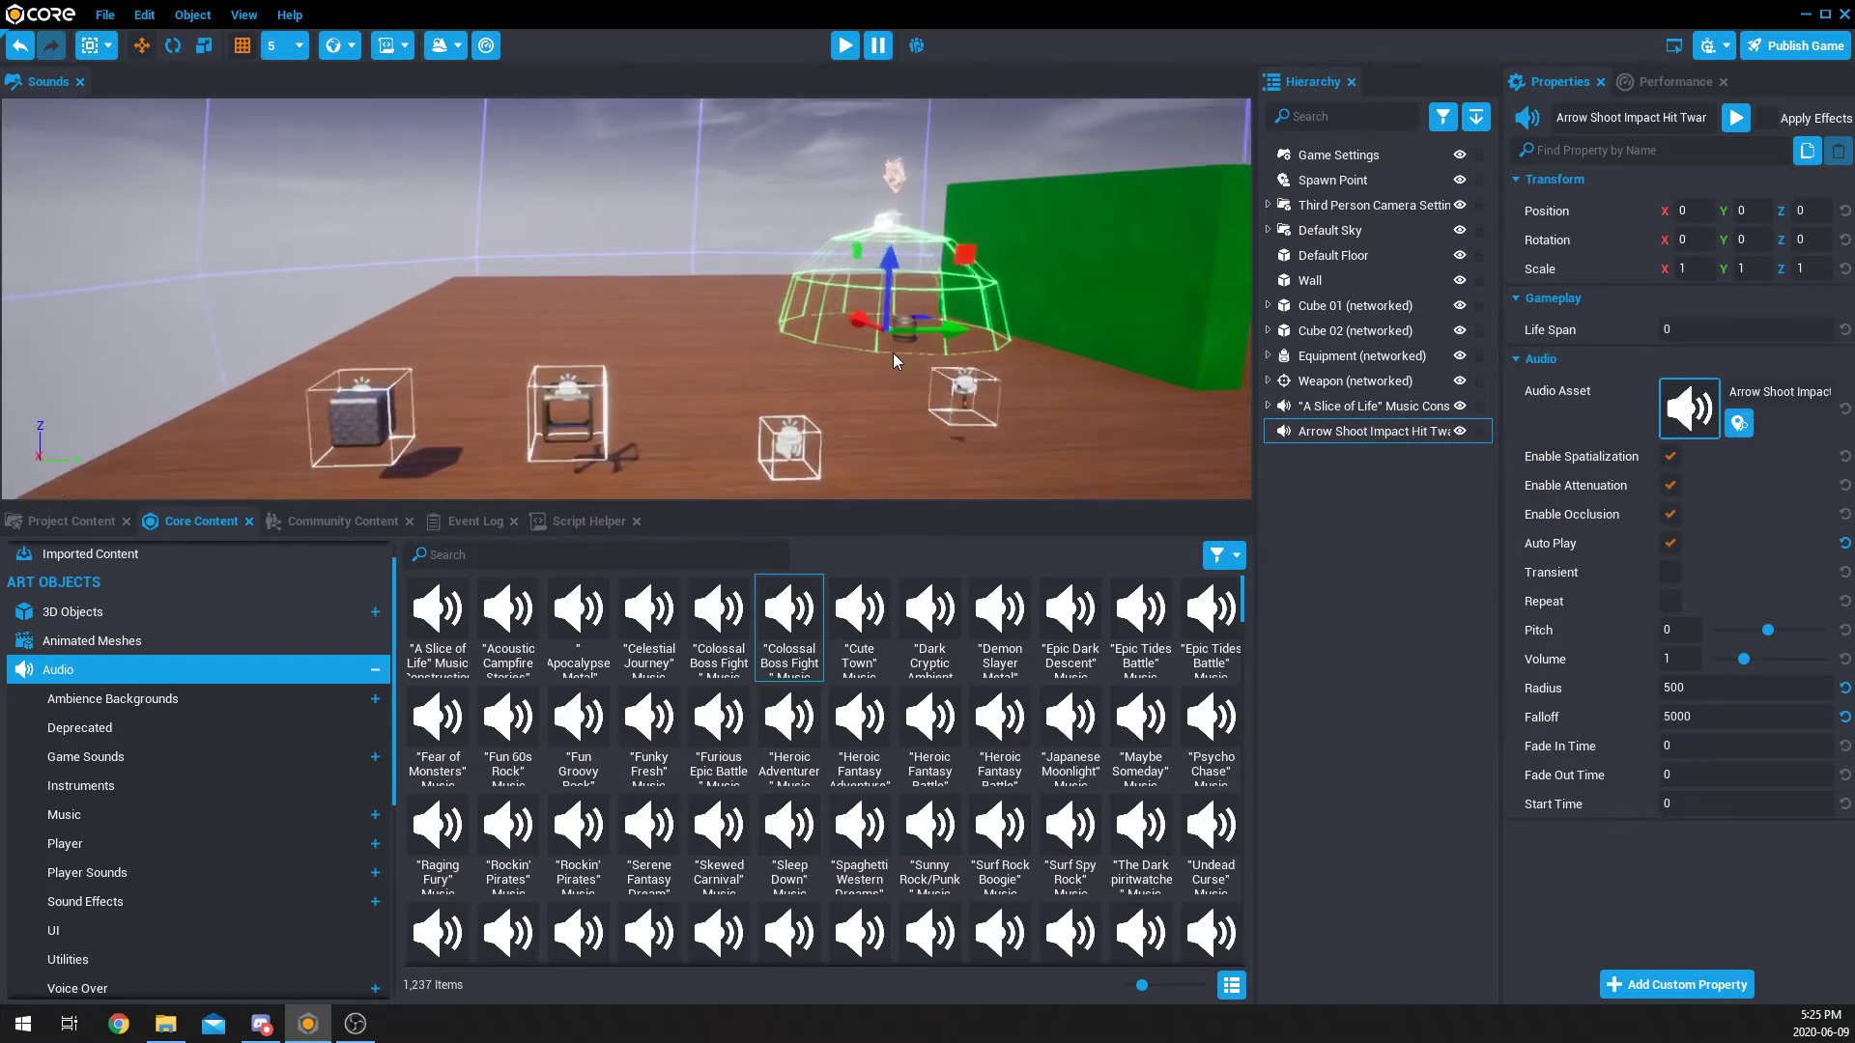
pyautogui.scroll(5, 936, 375)
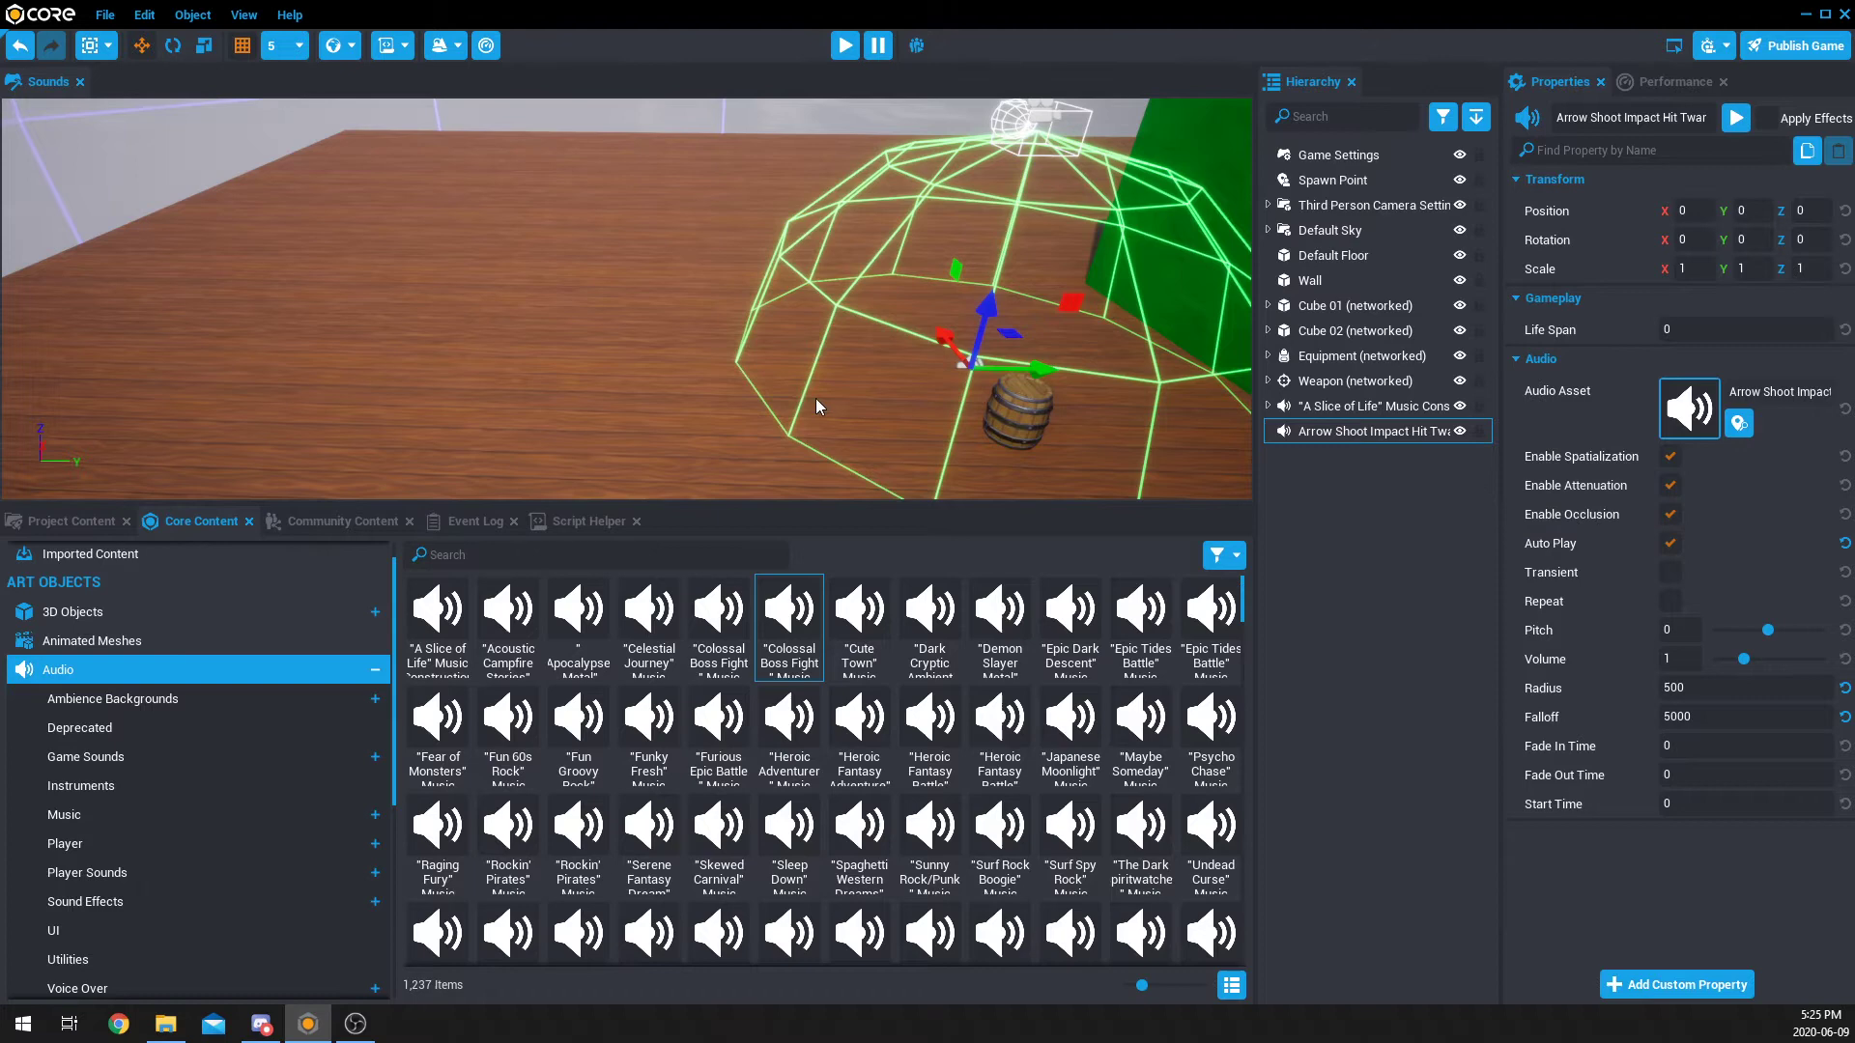
pyautogui.scroll(-5, 821, 397)
pyautogui.scroll(-8, 832, 397)
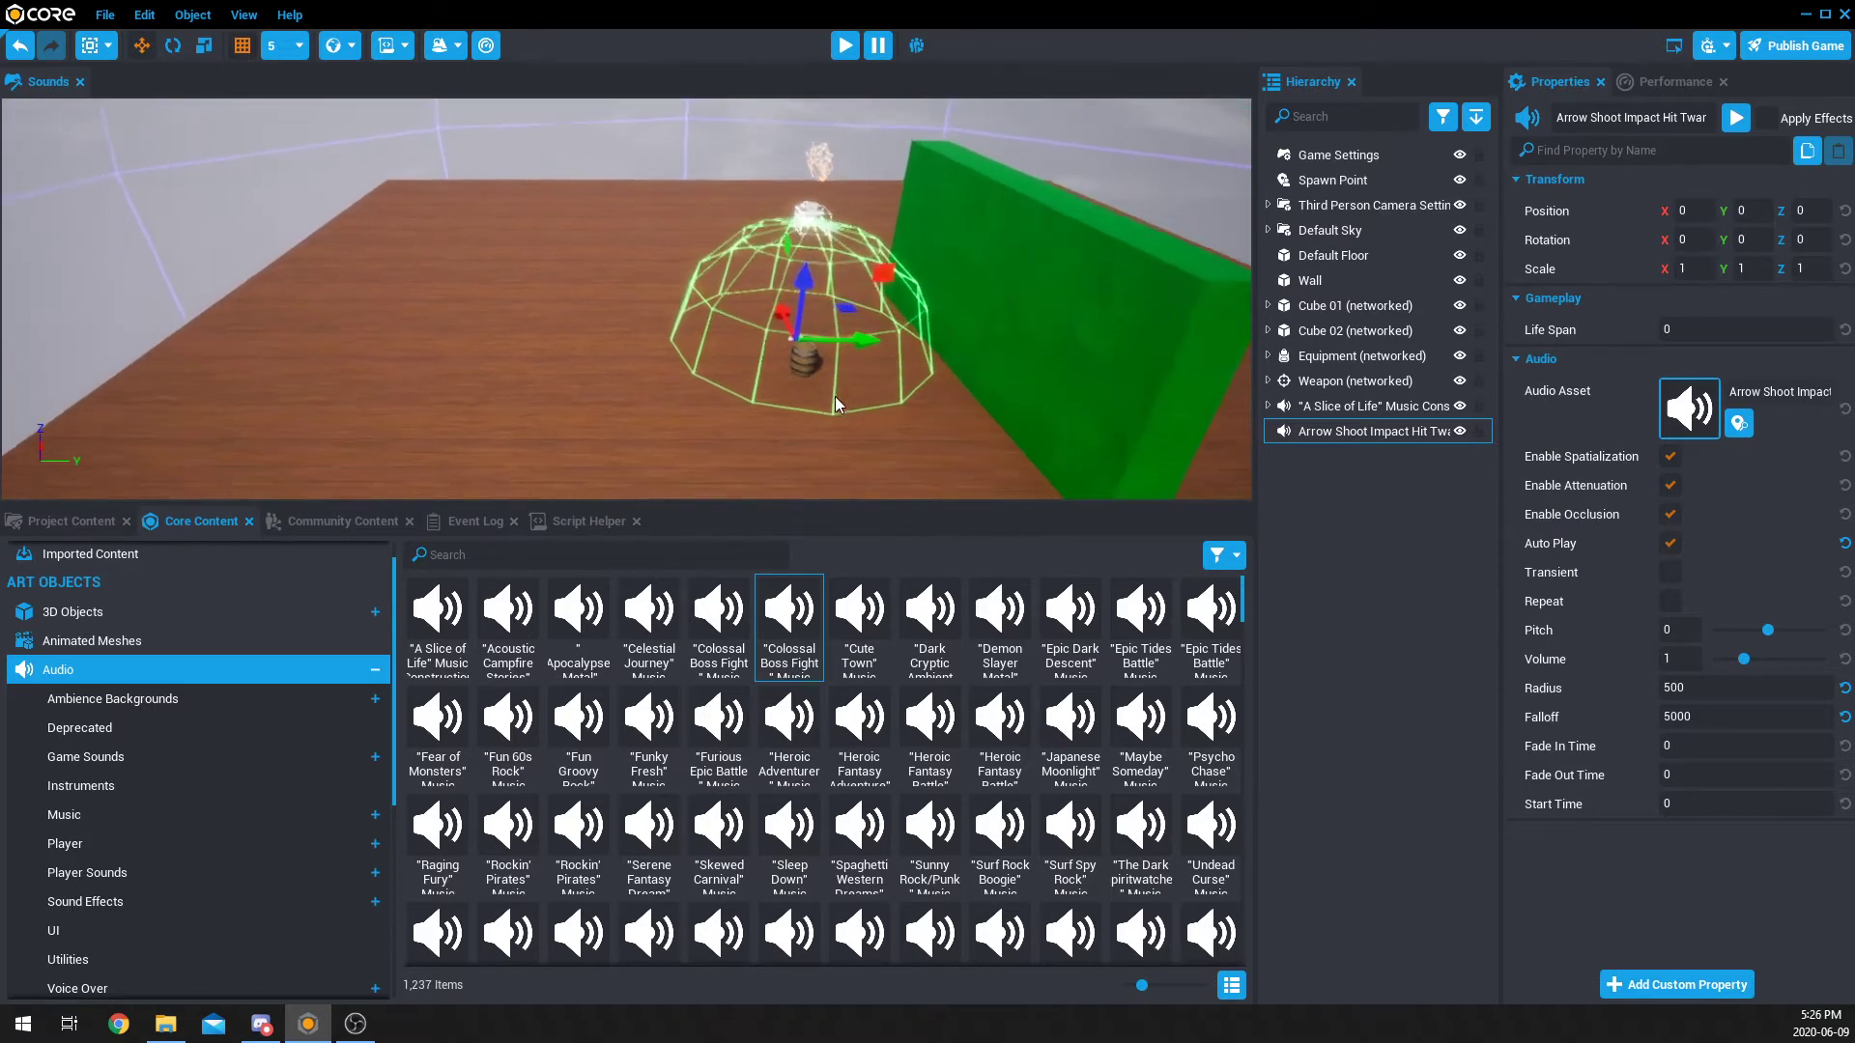
pyautogui.scroll(-4, 836, 397)
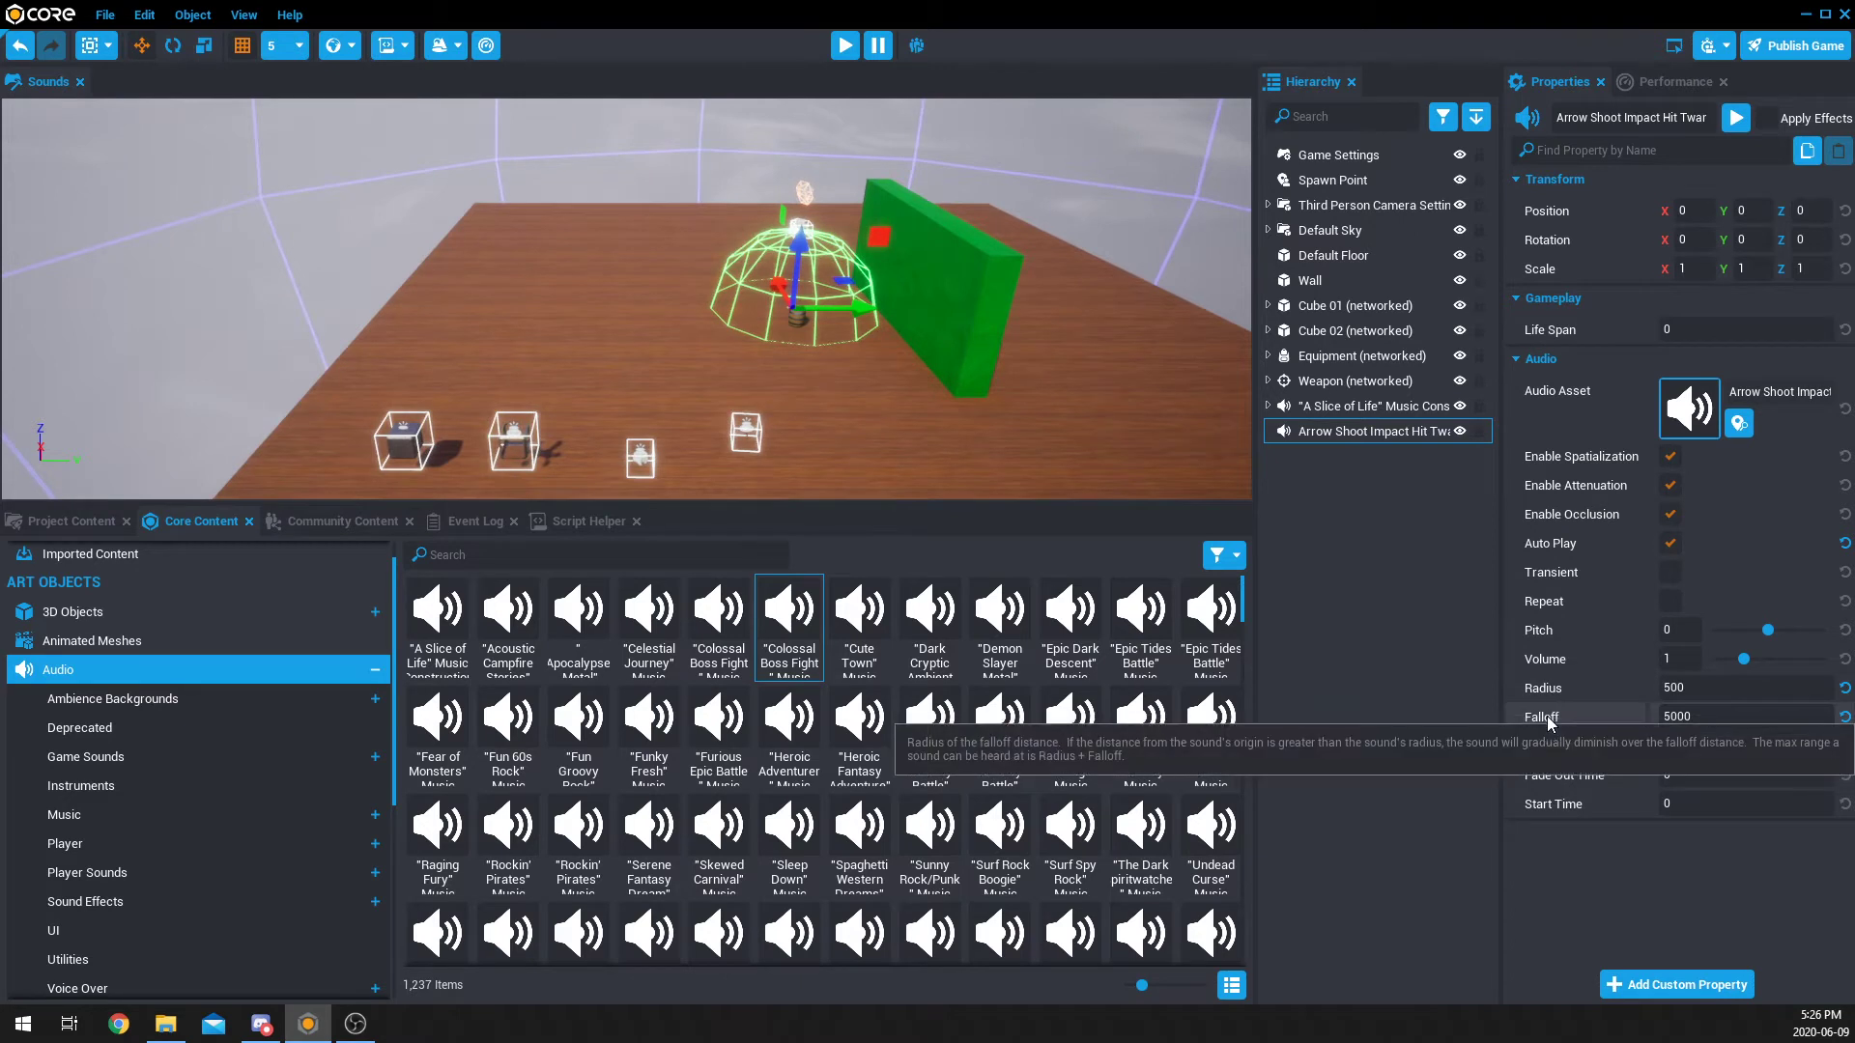
# Step: Set the arrow-impact sound's Falloff to 500 and disable Enable Attenuation
pyautogui.click(1697, 720)
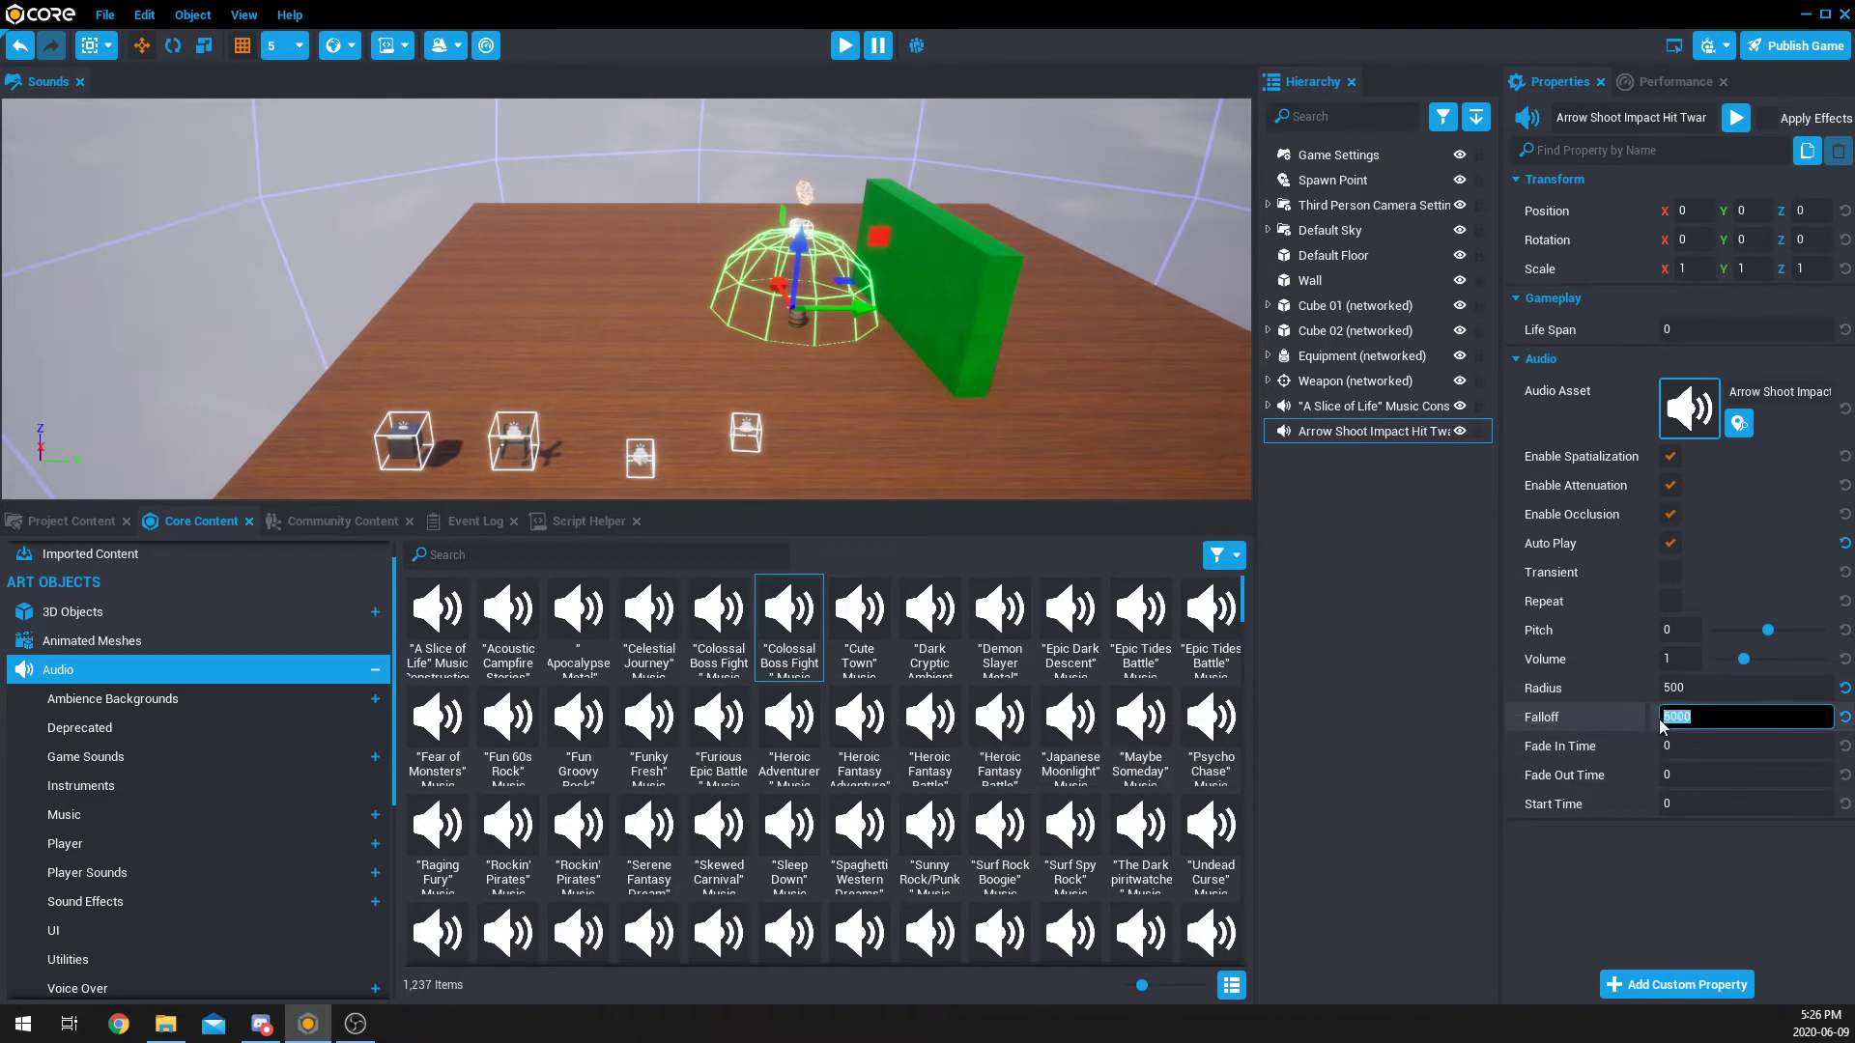
pyautogui.write('500')
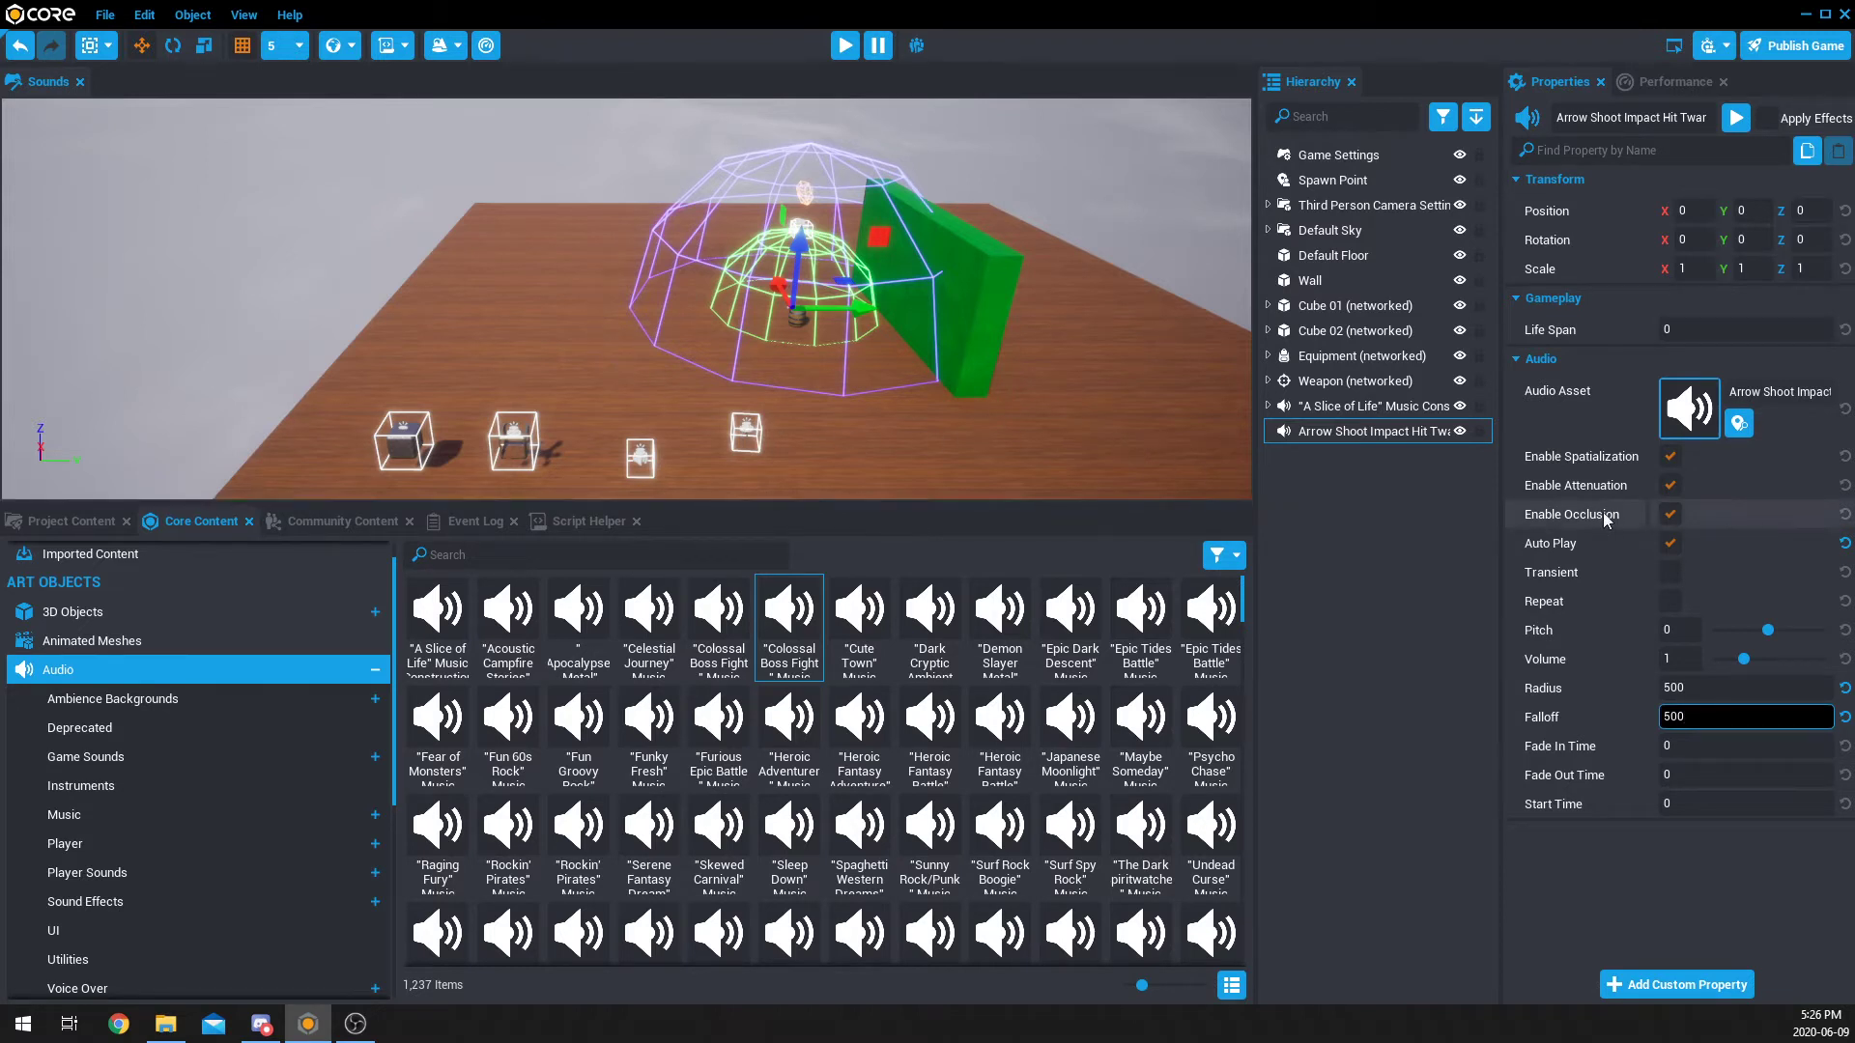
pyautogui.click(1669, 485)
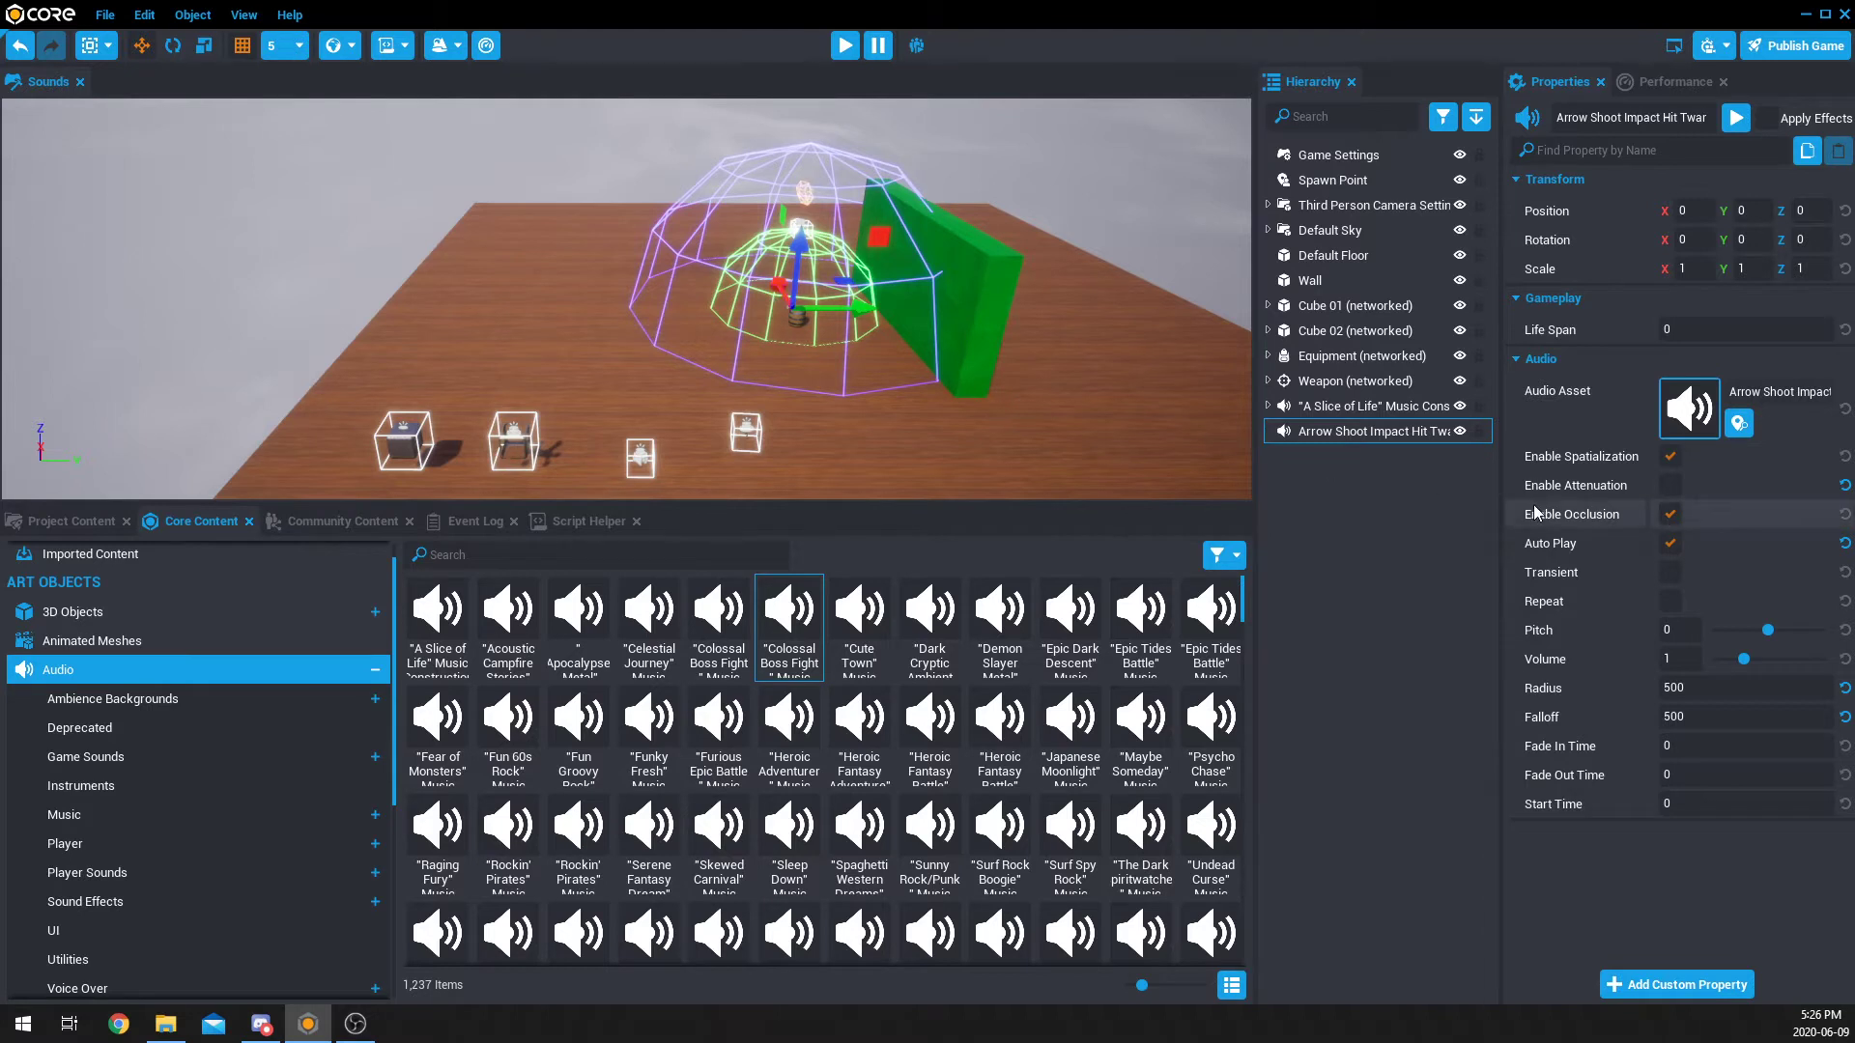
pyautogui.moveTo(1565, 498)
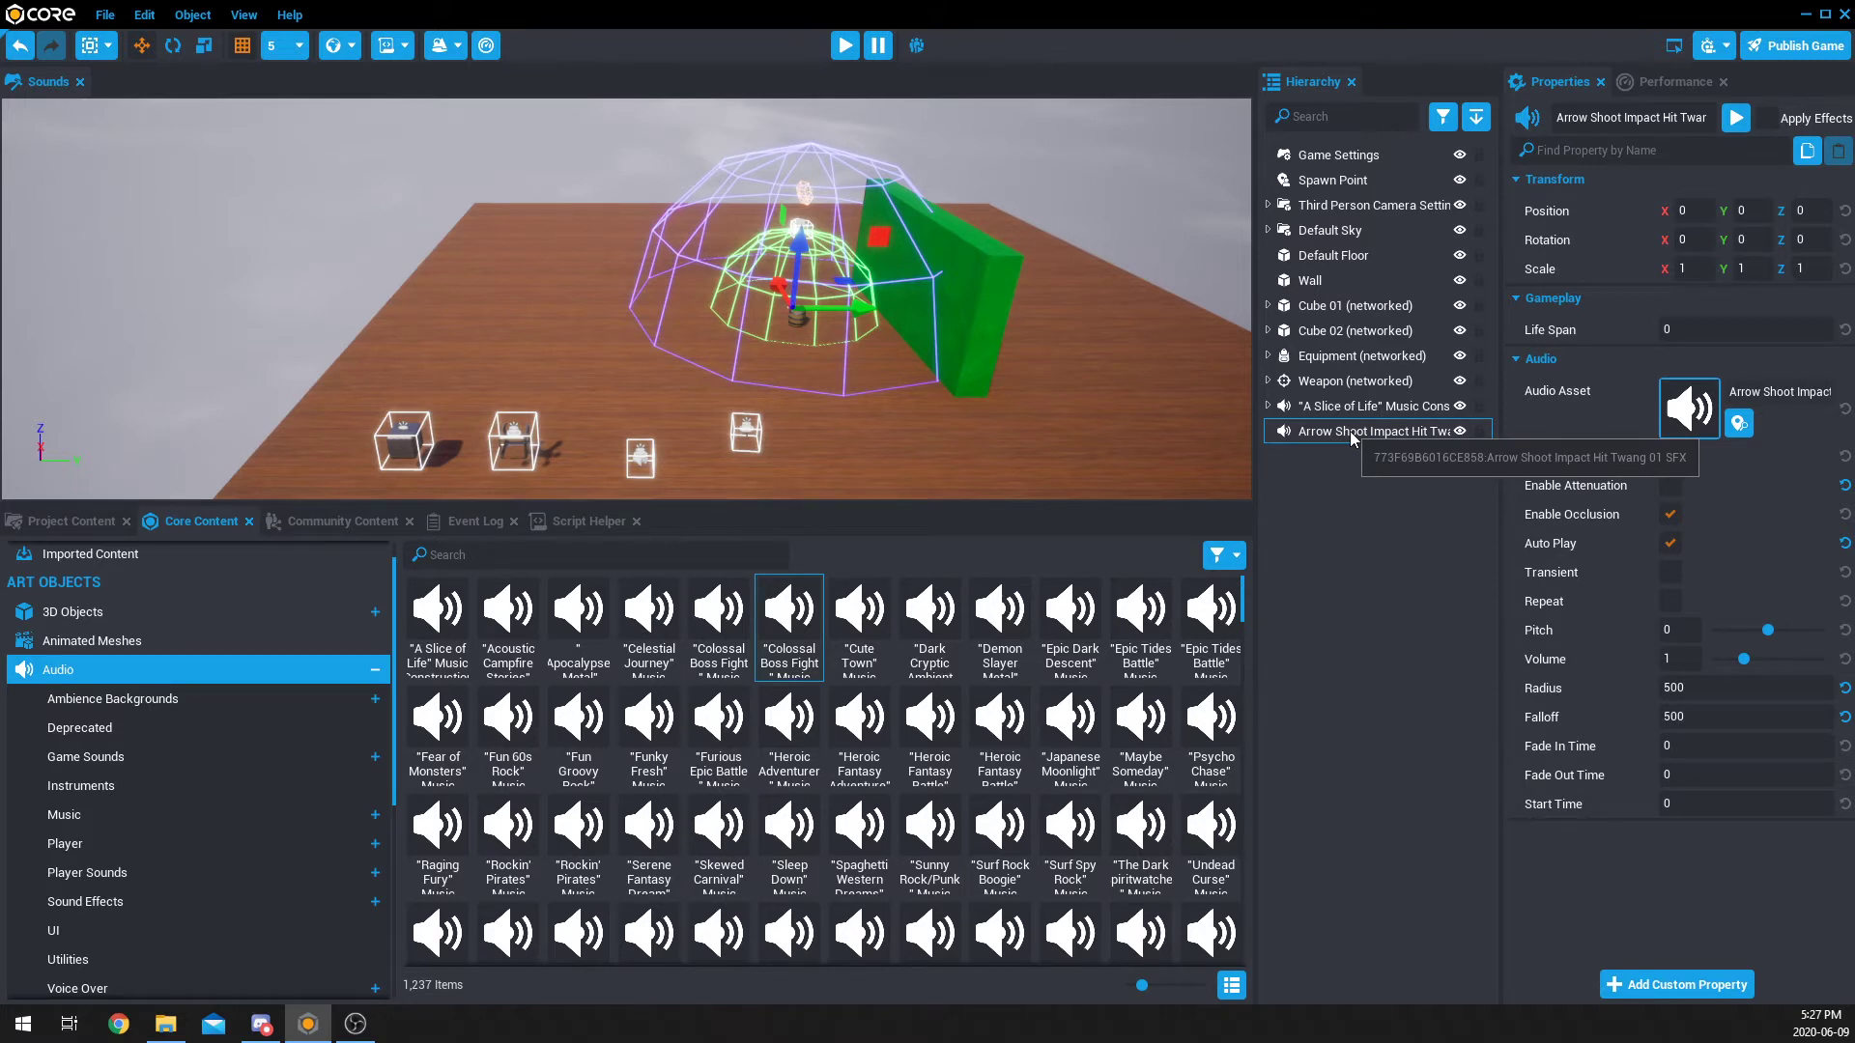
# Step: Place the Arrow Shoot sound in the scene, move it along Y, and enlarge the viewport
pyautogui.moveTo(1351, 439); pyautogui.dragTo(821, 454)
pyautogui.press('f')
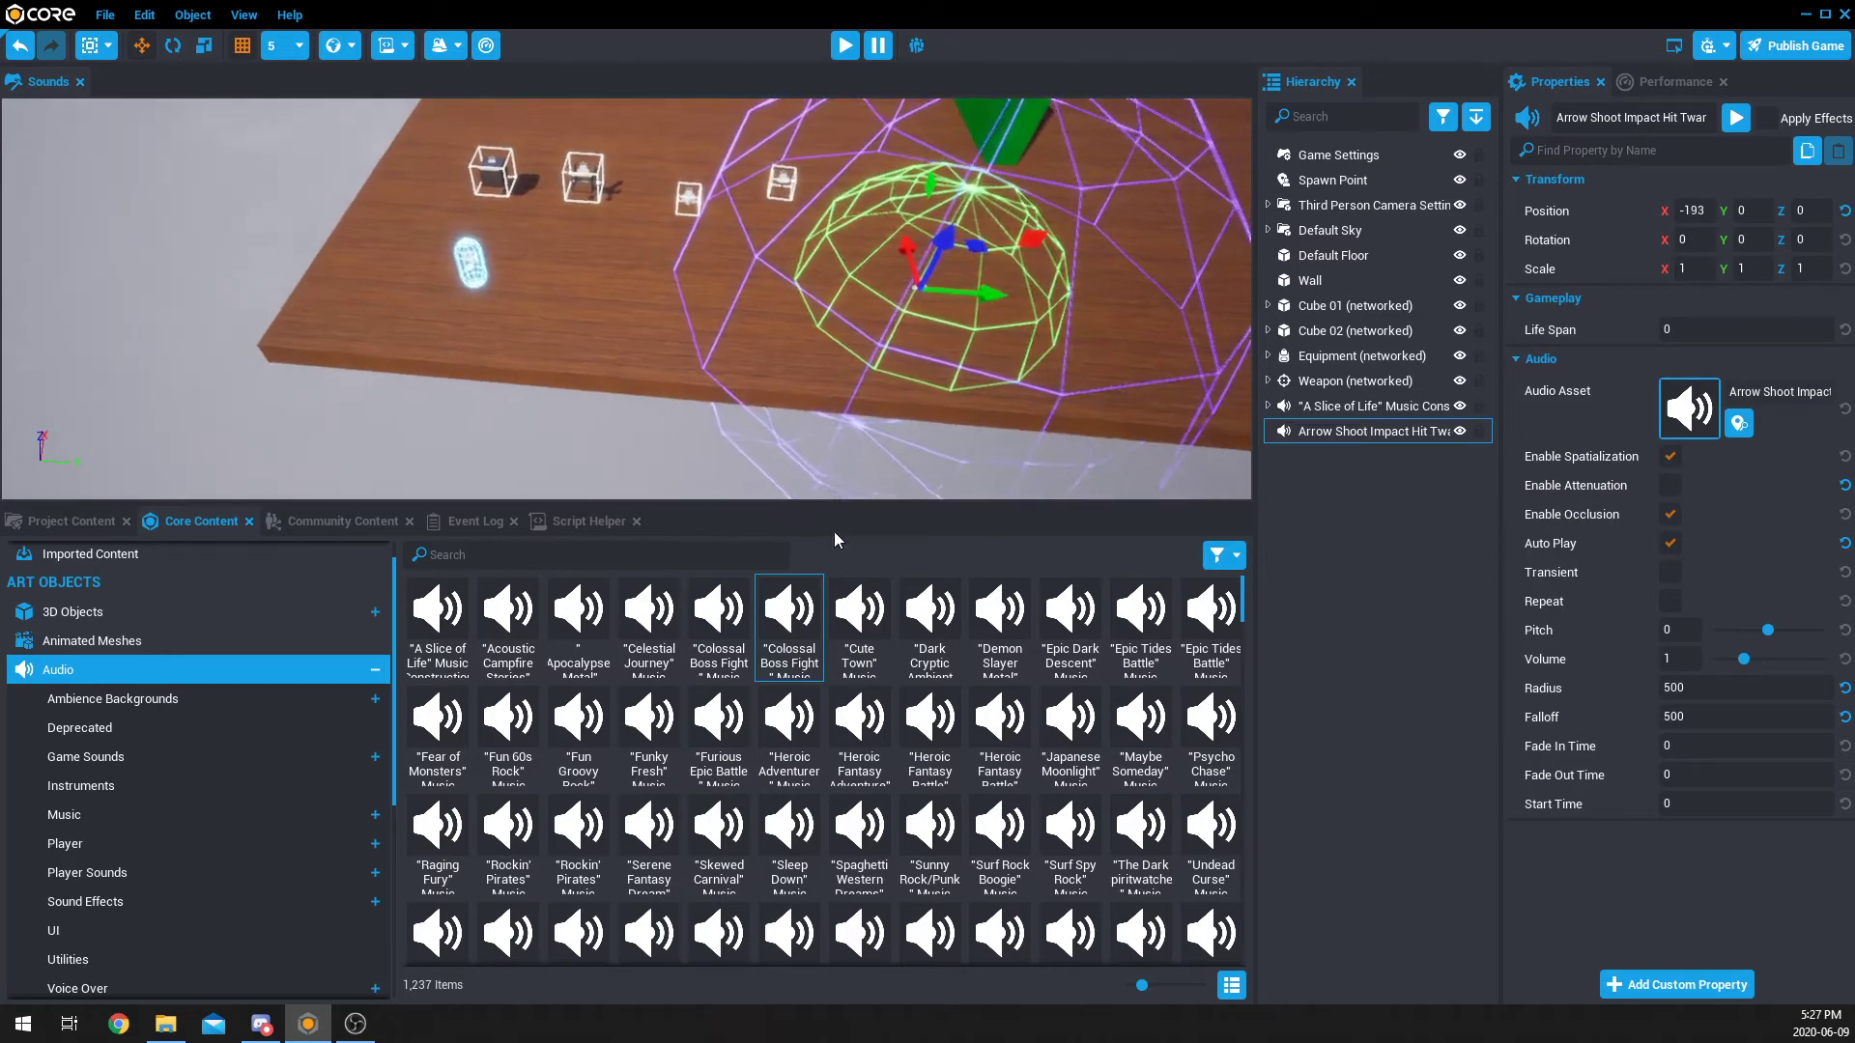
pyautogui.scroll(-5, 835, 539)
pyautogui.moveTo(869, 454); pyautogui.dragTo(577, 490)
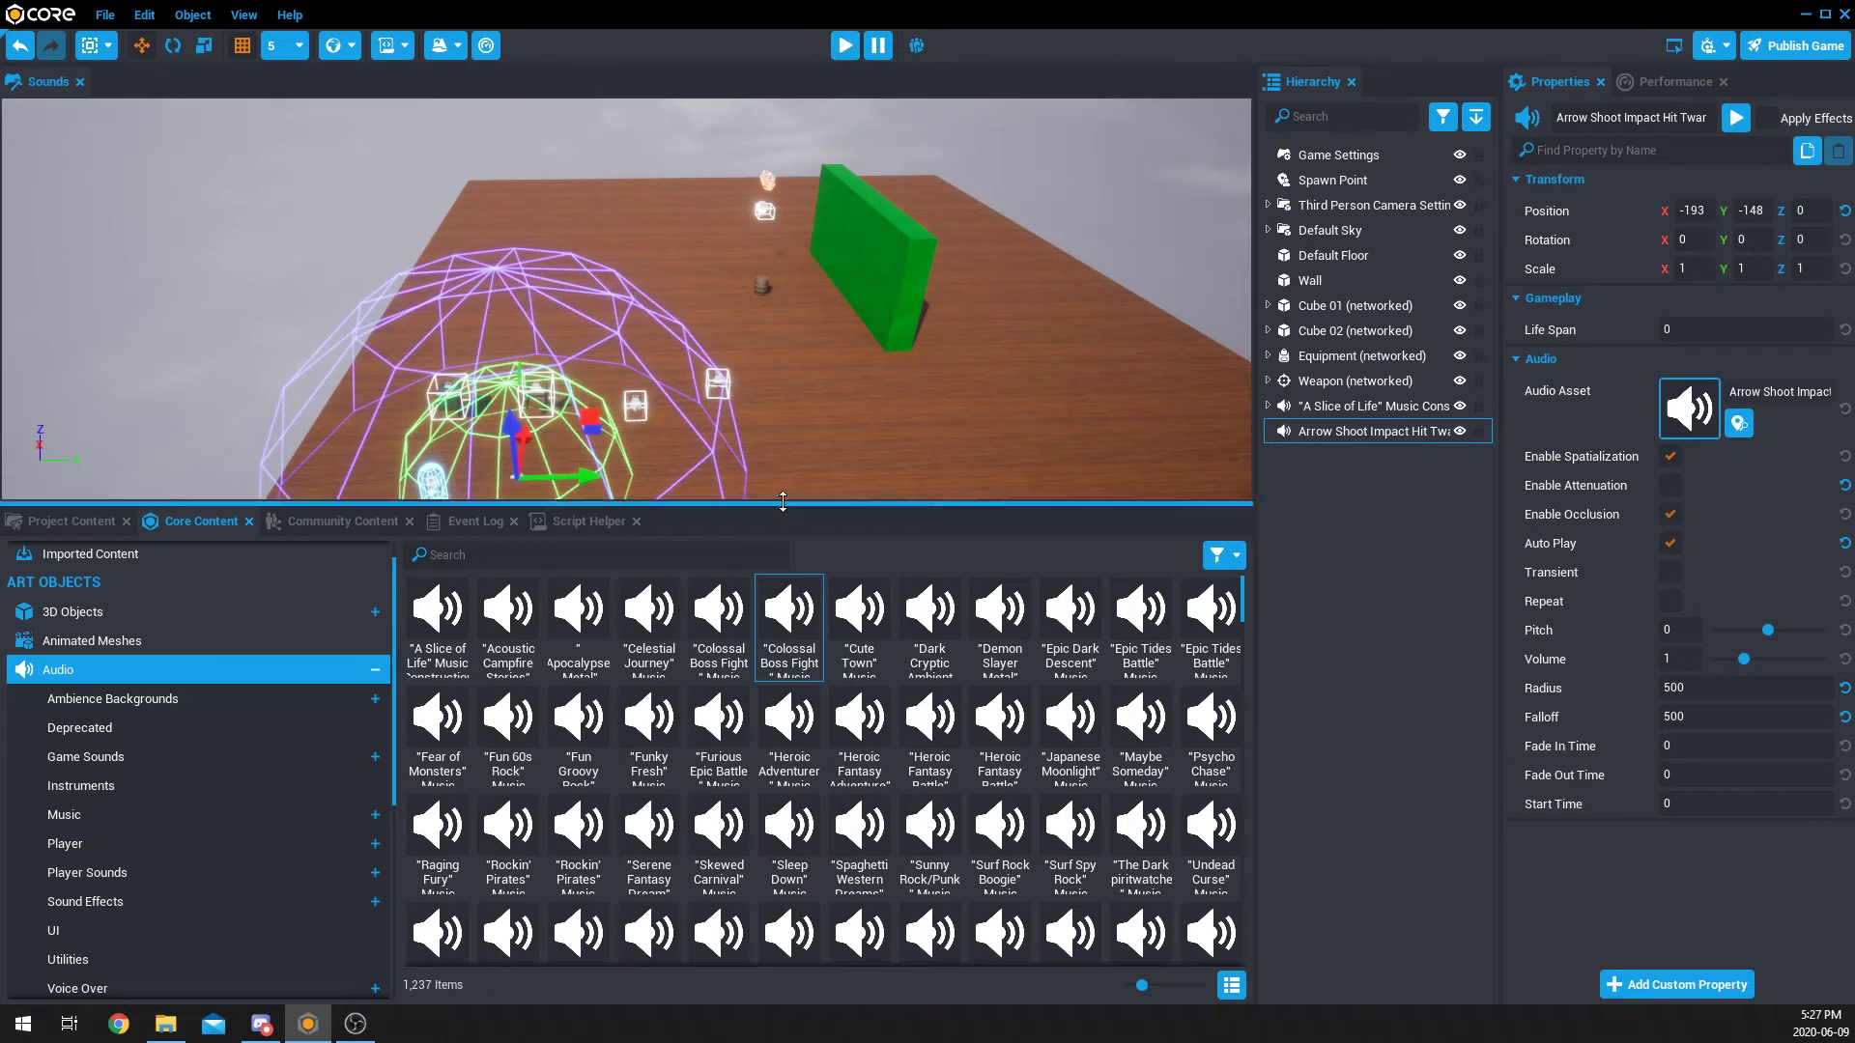
pyautogui.moveTo(782, 500); pyautogui.dragTo(783, 849)
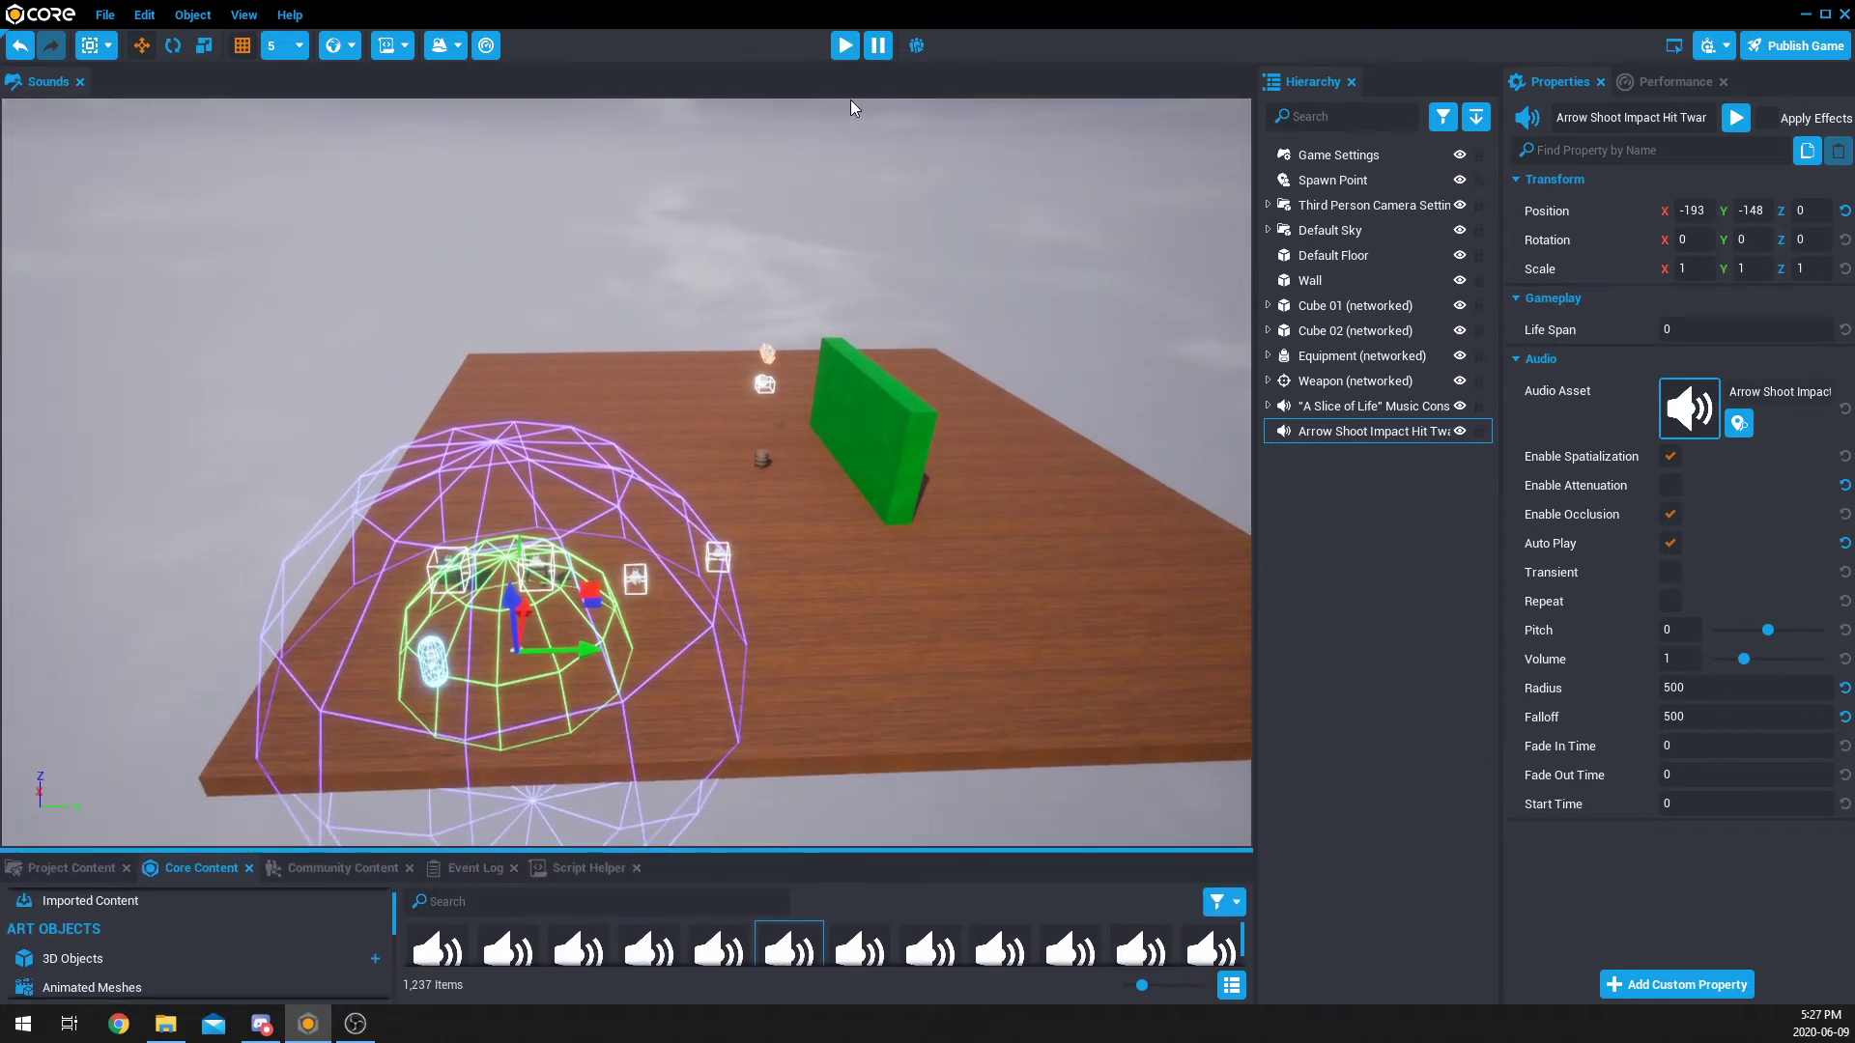
# Step: Raise the sound's volume to about 3.9, turn off Auto Play, and test in preview
pyautogui.click(844, 53)
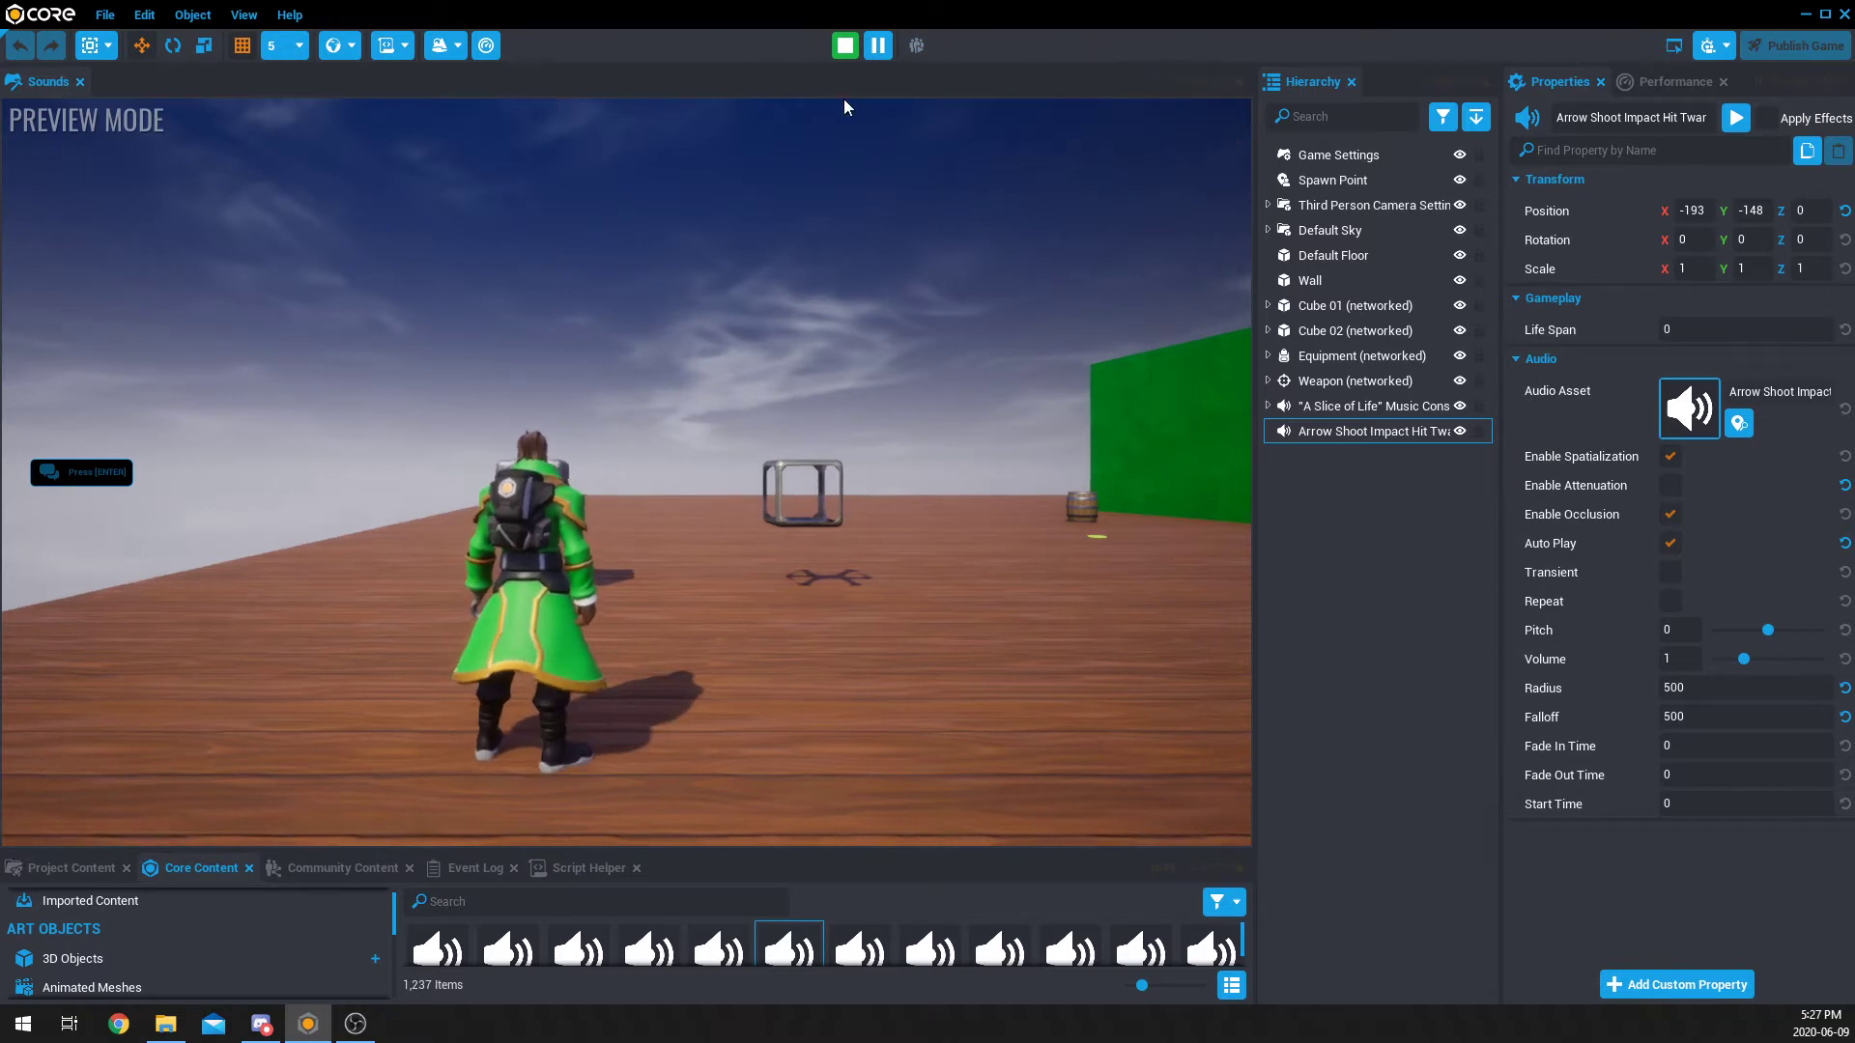
pyautogui.press('Escape')
pyautogui.moveTo(1744, 659); pyautogui.dragTo(1815, 659)
pyautogui.click(854, 58)
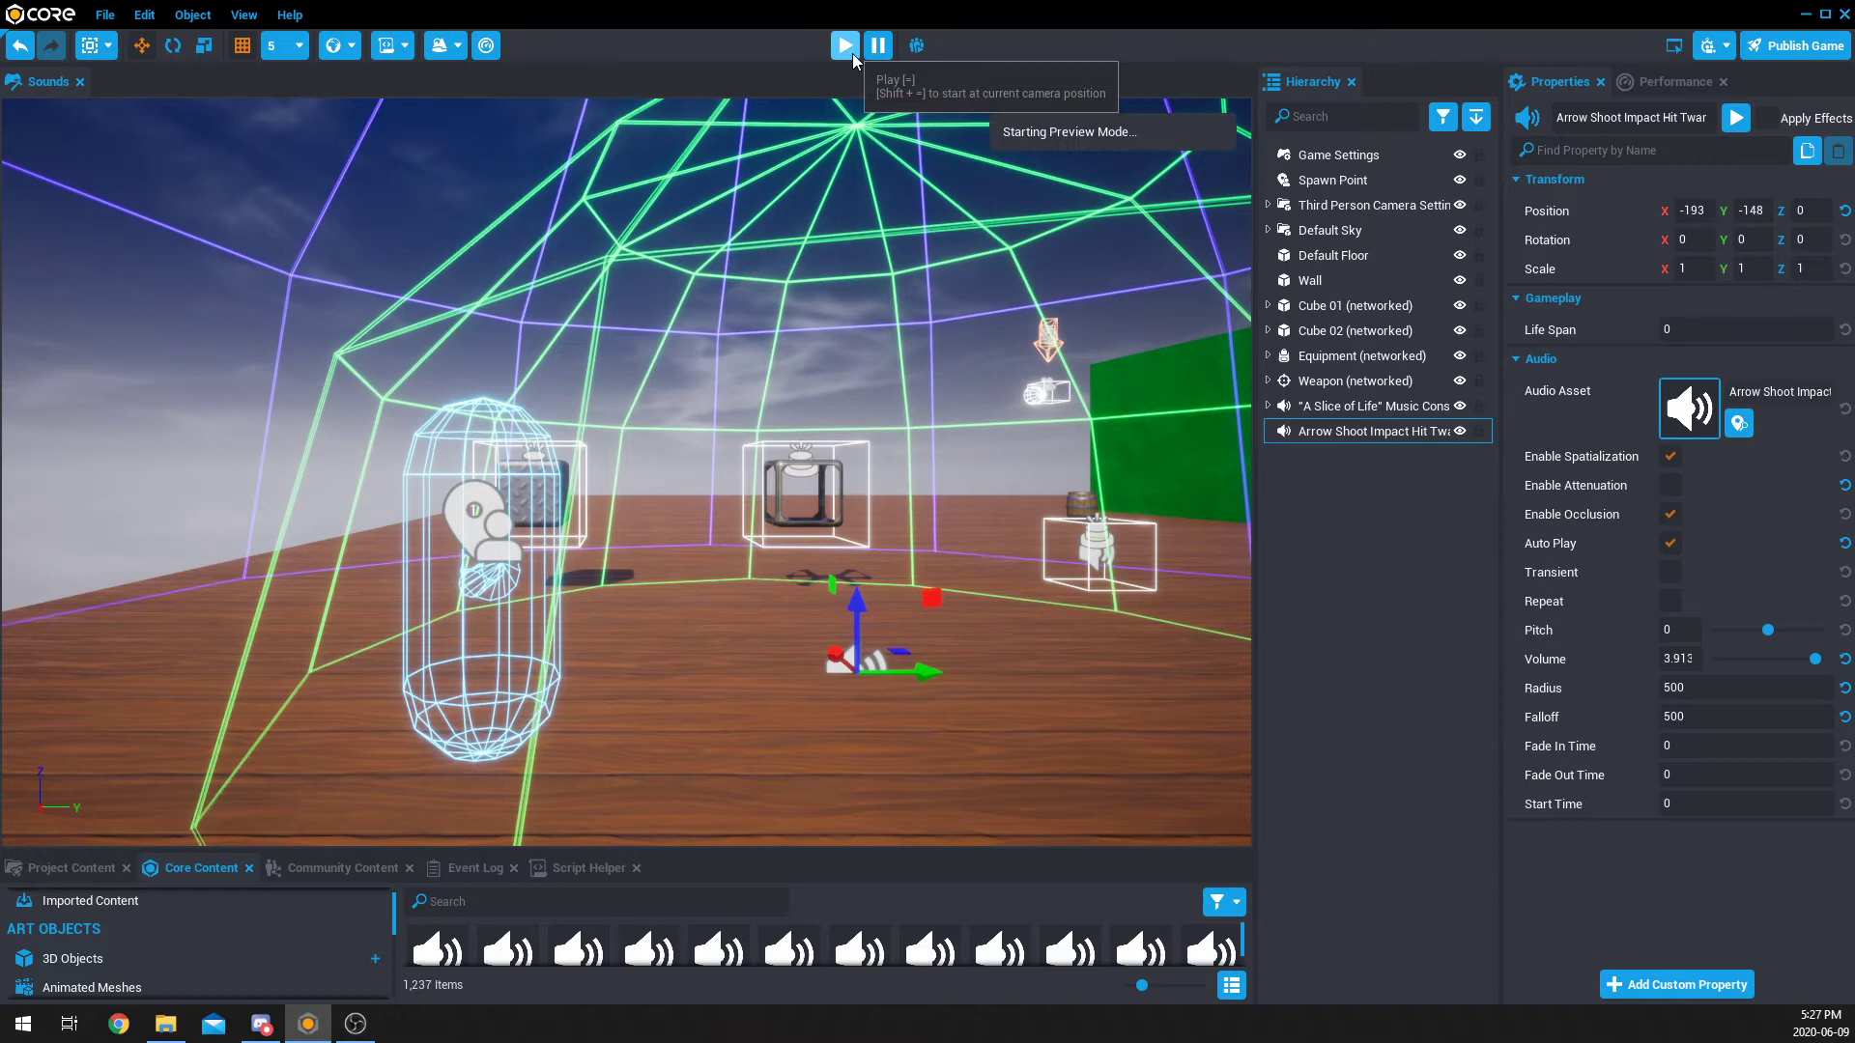
pyautogui.press('Escape')
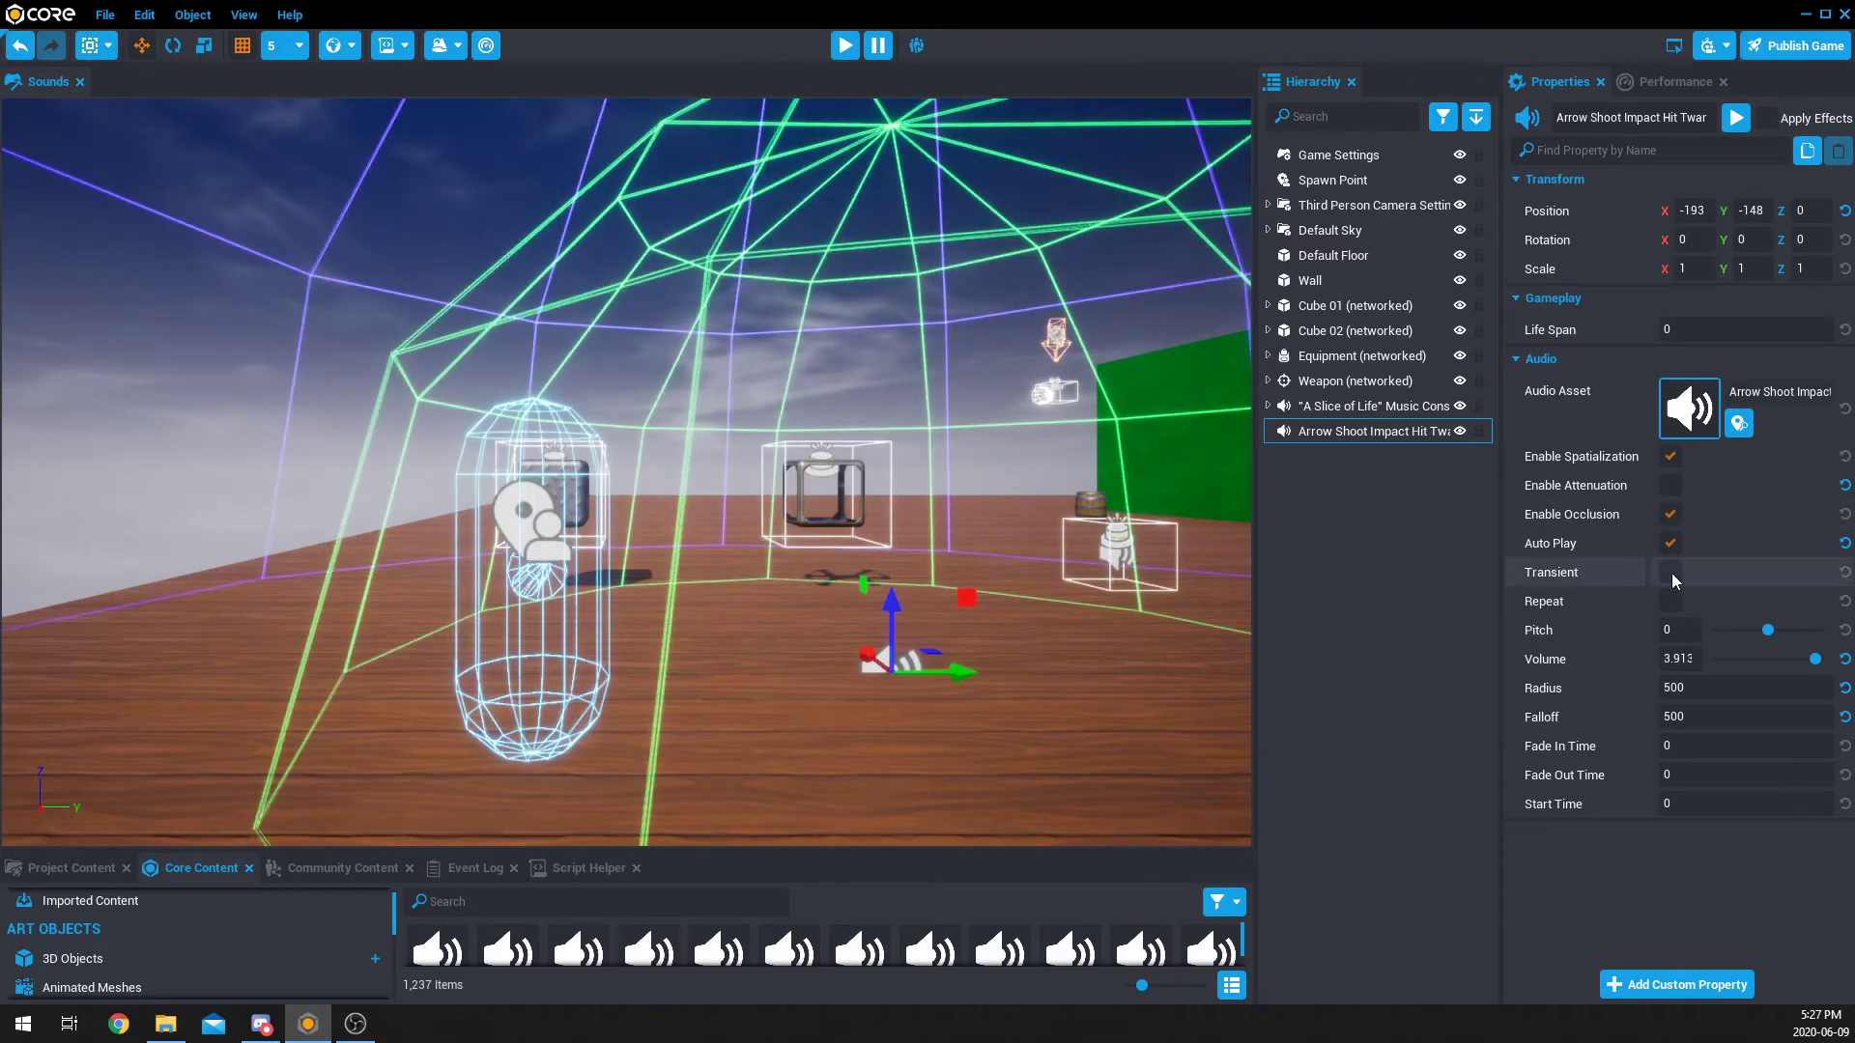
pyautogui.click(1670, 543)
pyautogui.click(844, 45)
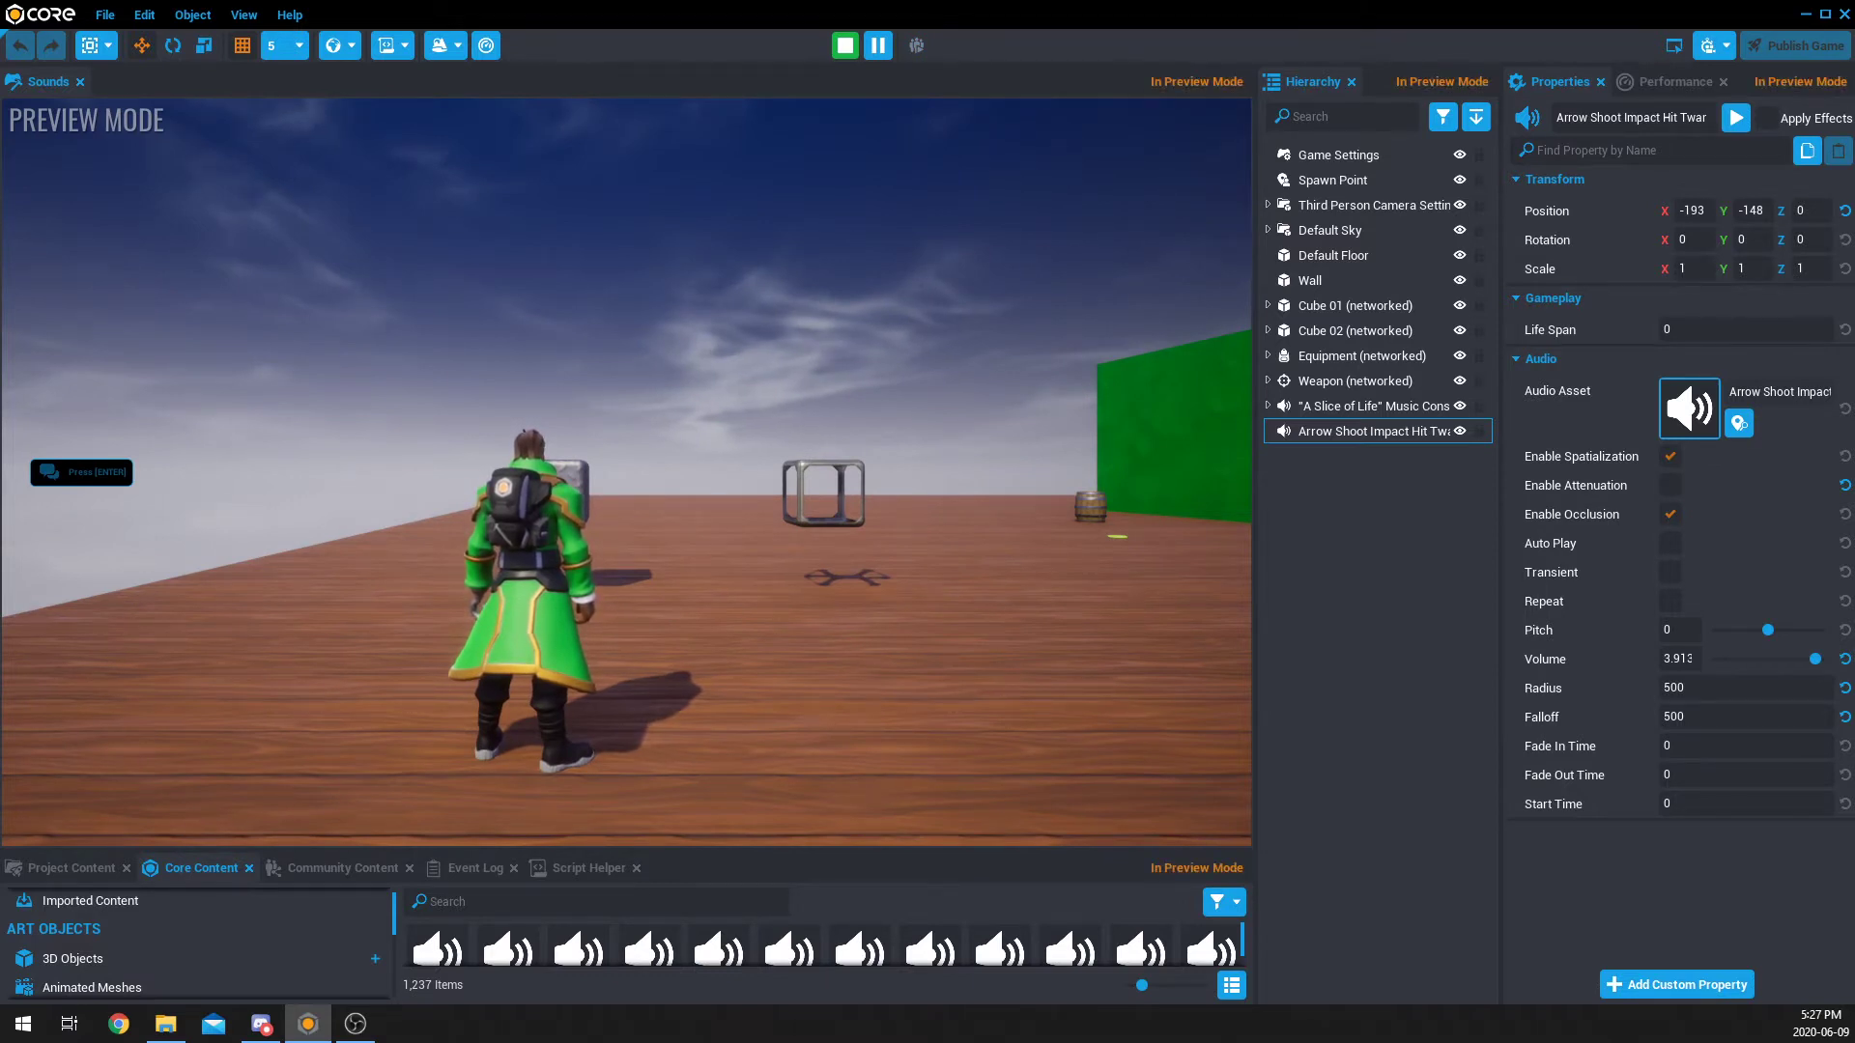
# Step: Exit the game preview and return to the editor
pyautogui.press('=')
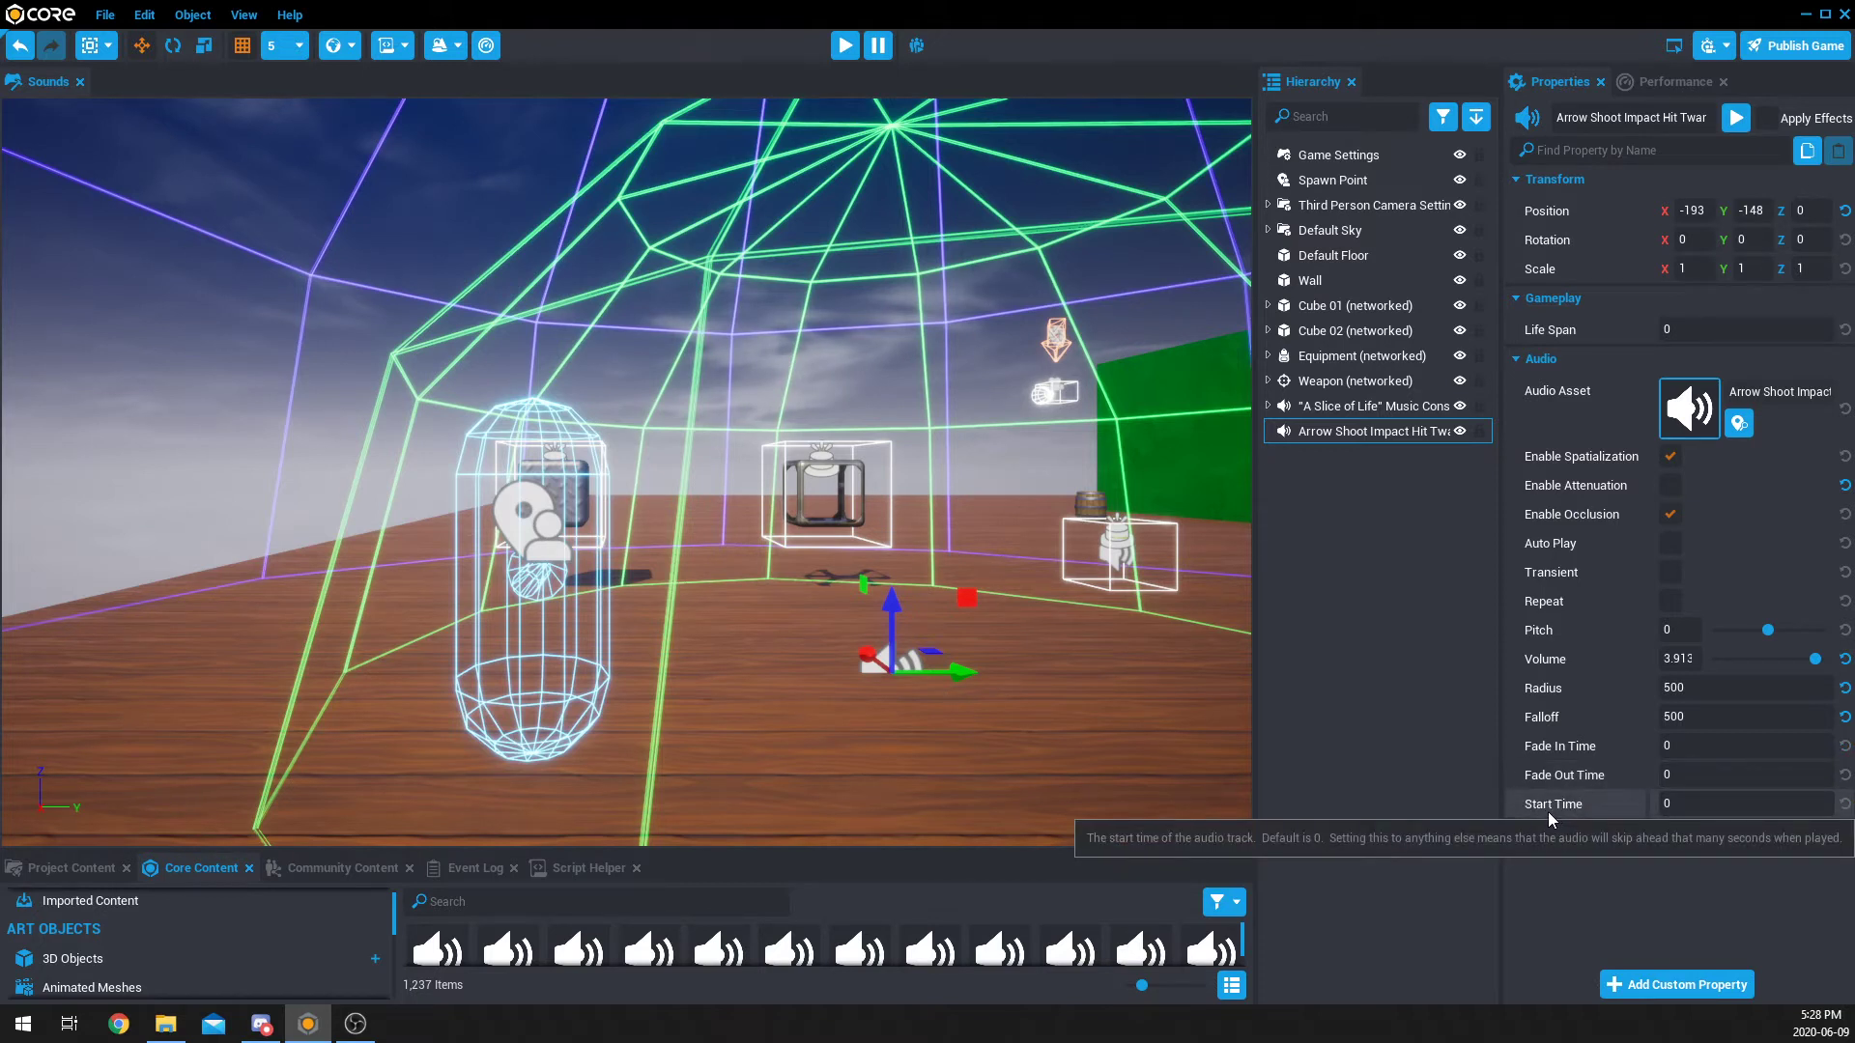
# Step: Play the Slice of Life music, then replay it with Start Time set to 5
pyautogui.click(1357, 414)
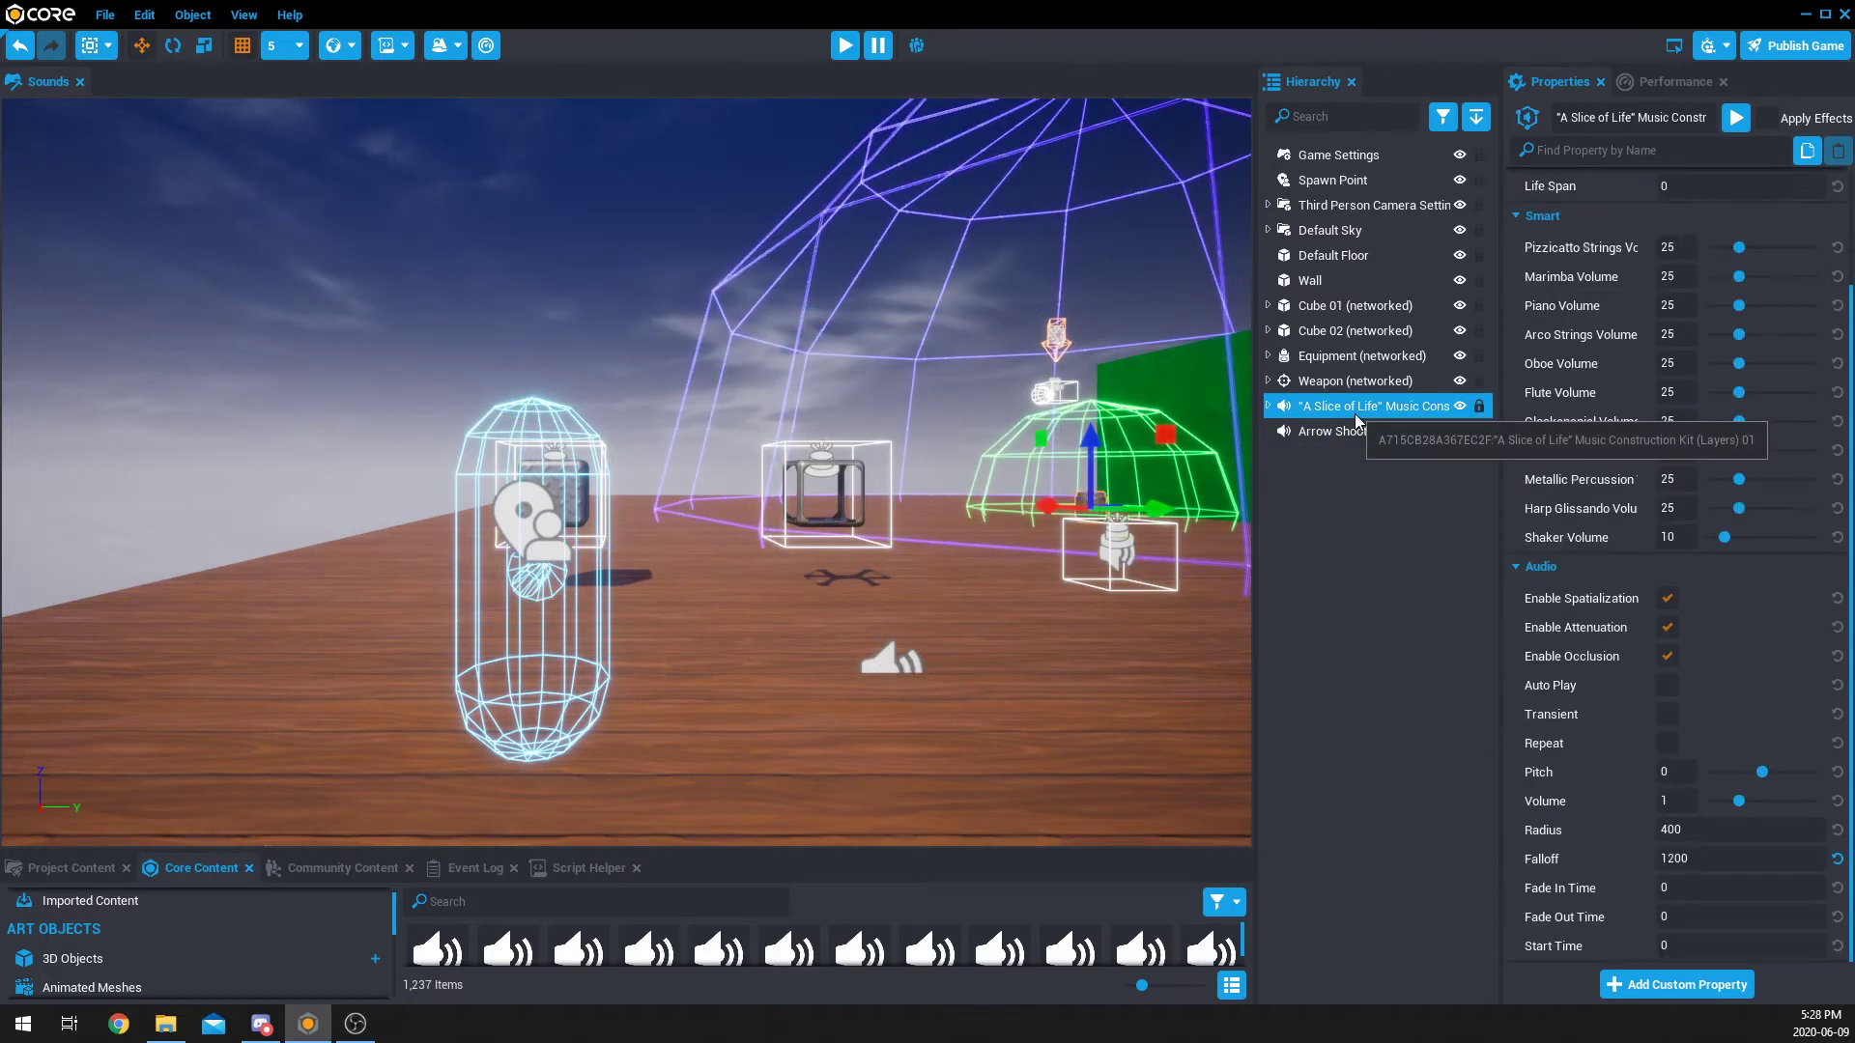
pyautogui.click(1734, 119)
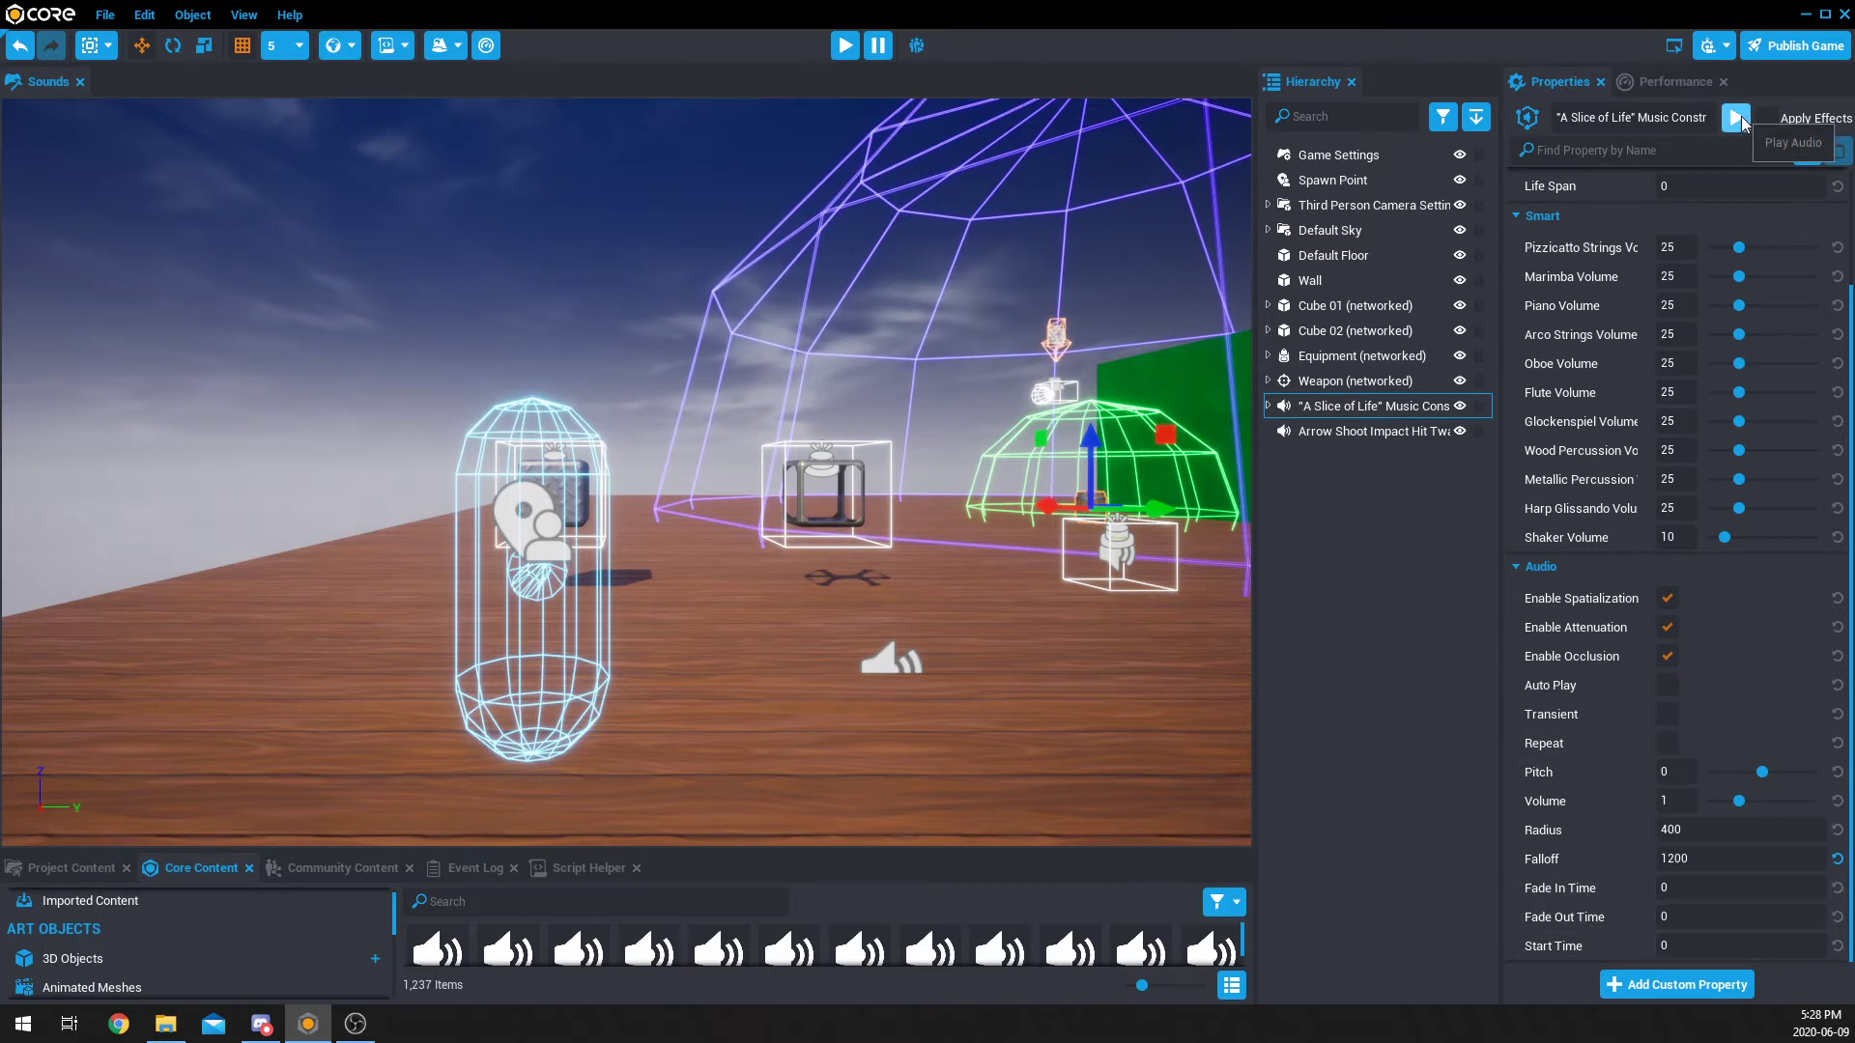
pyautogui.click(1663, 946)
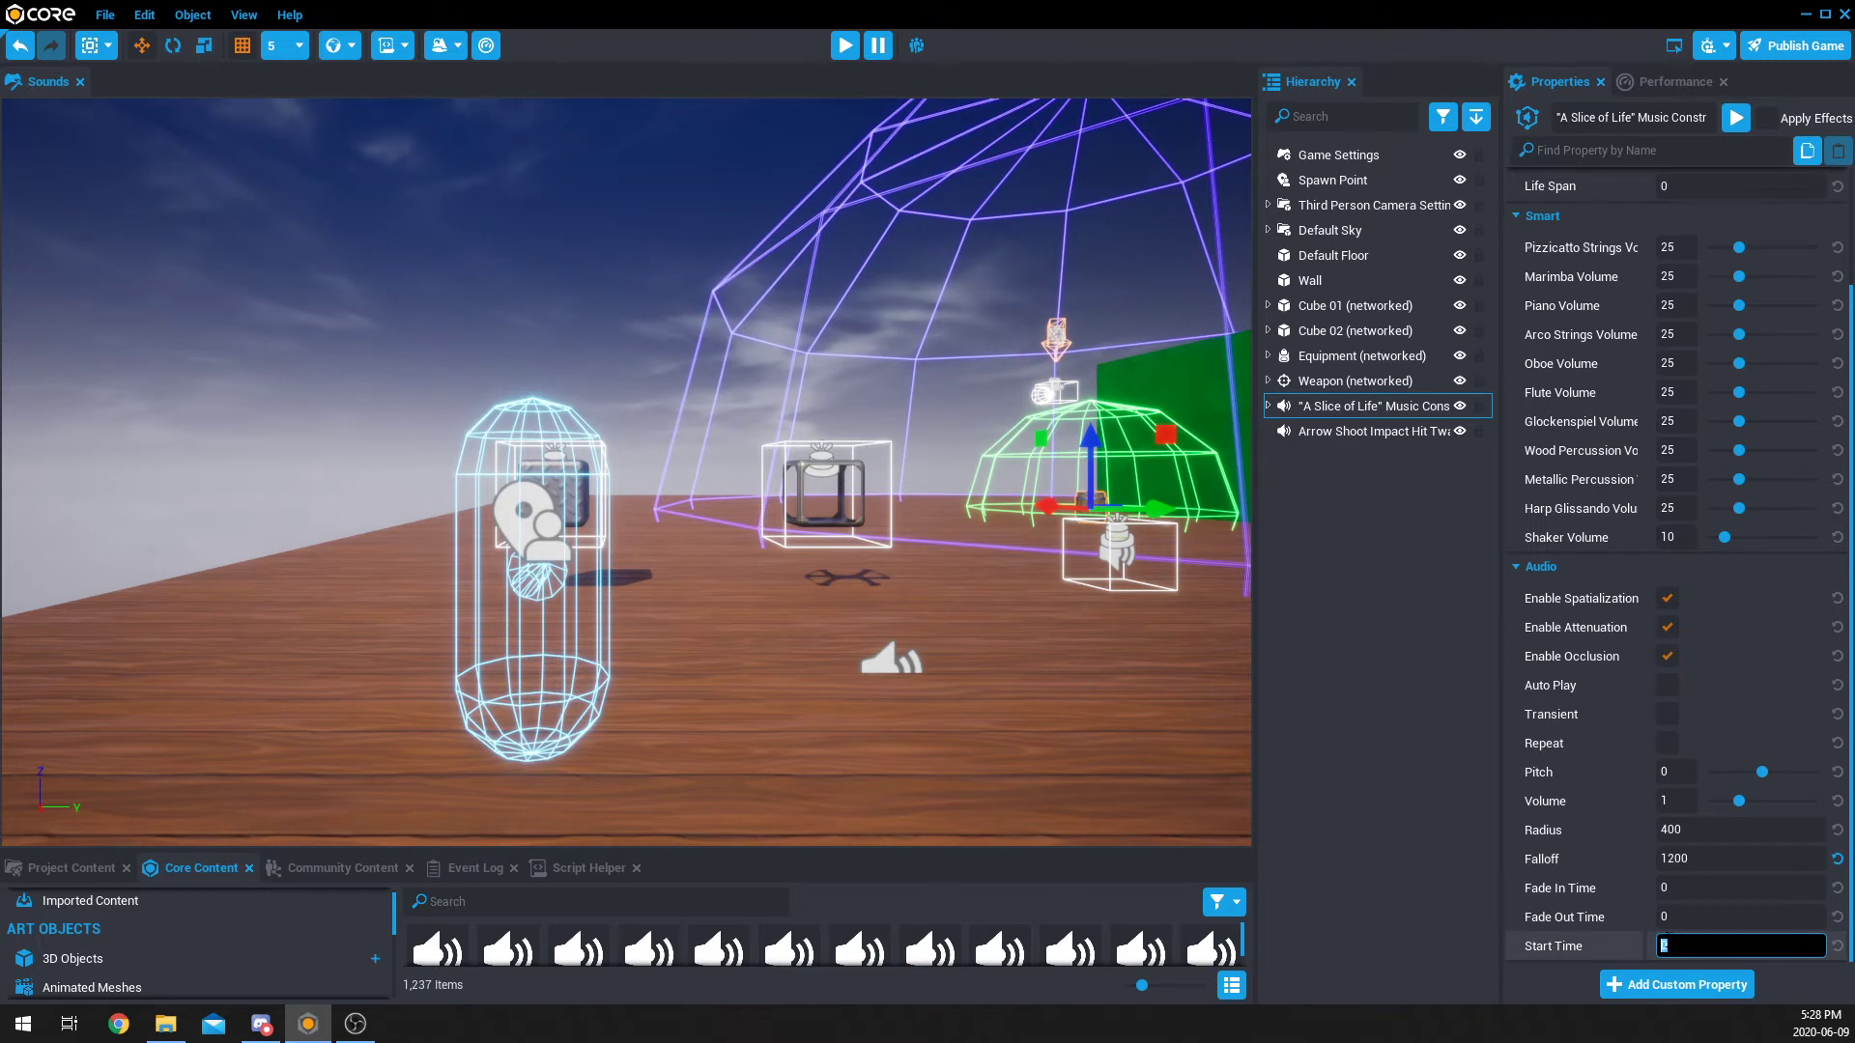
pyautogui.write('5')
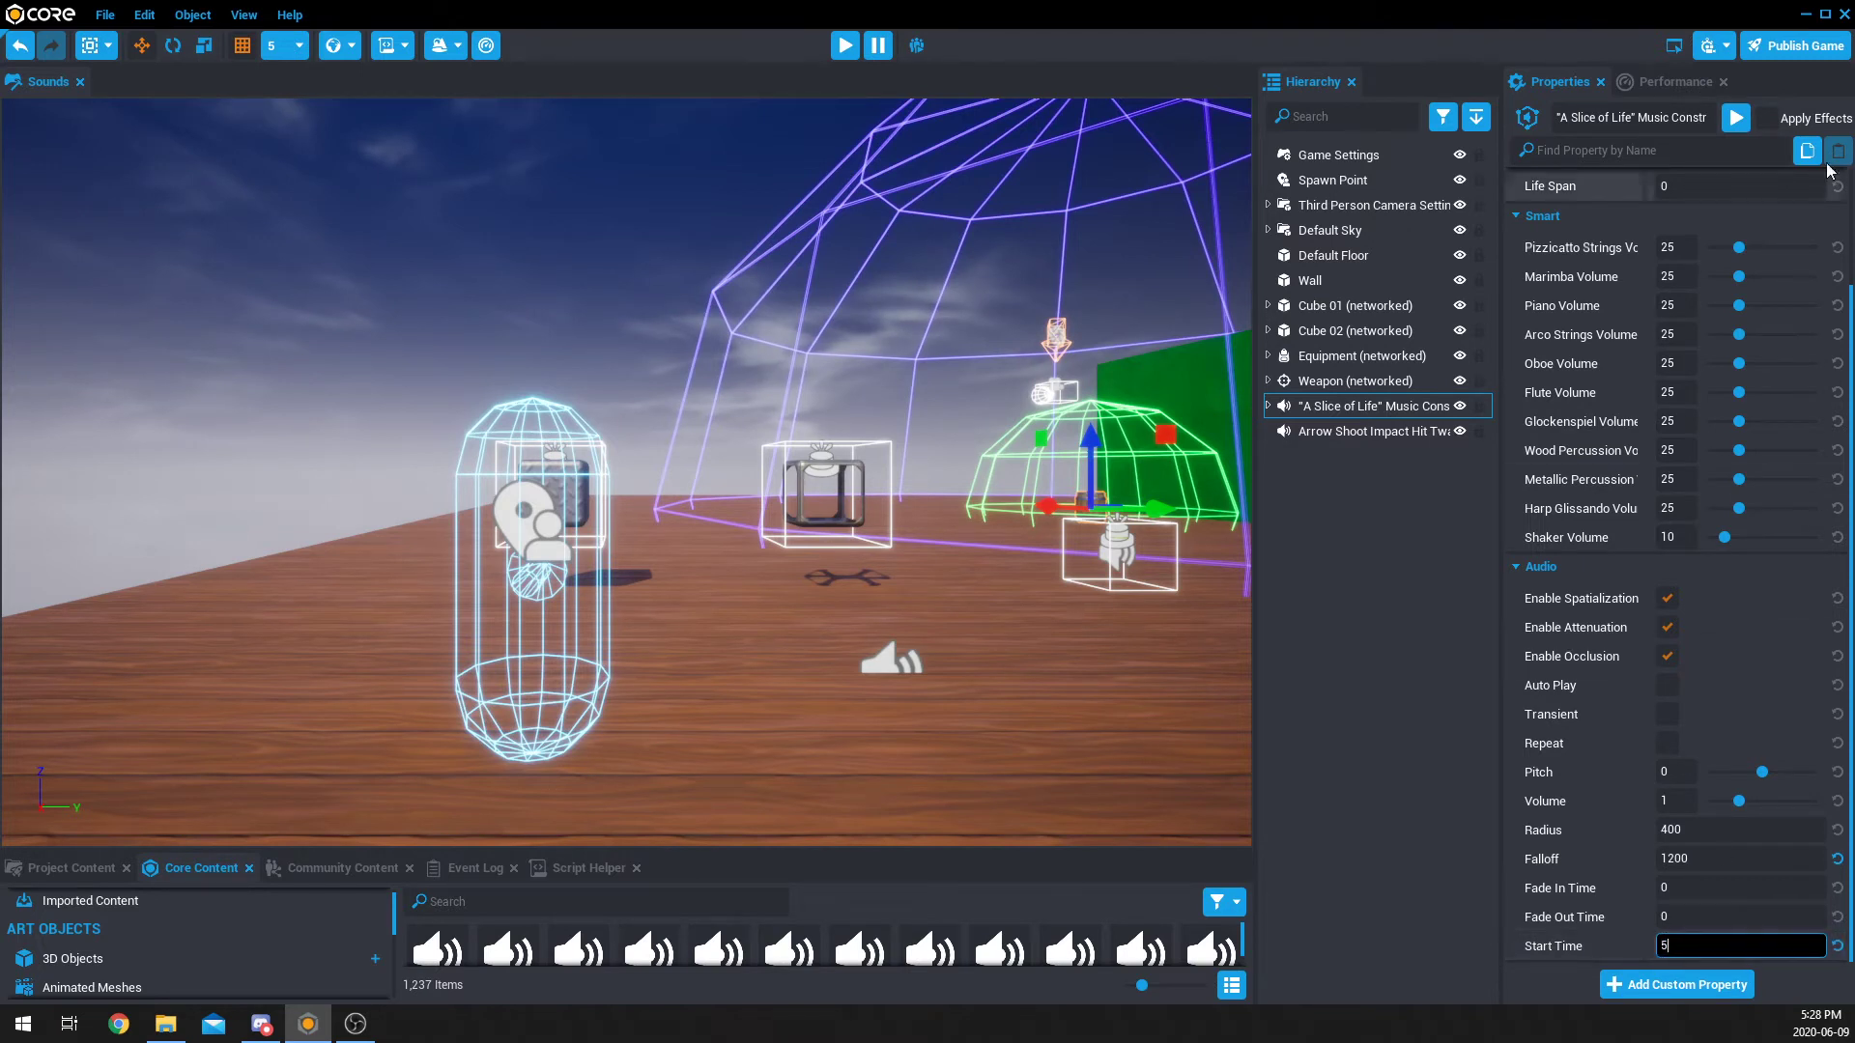
pyautogui.click(1736, 119)
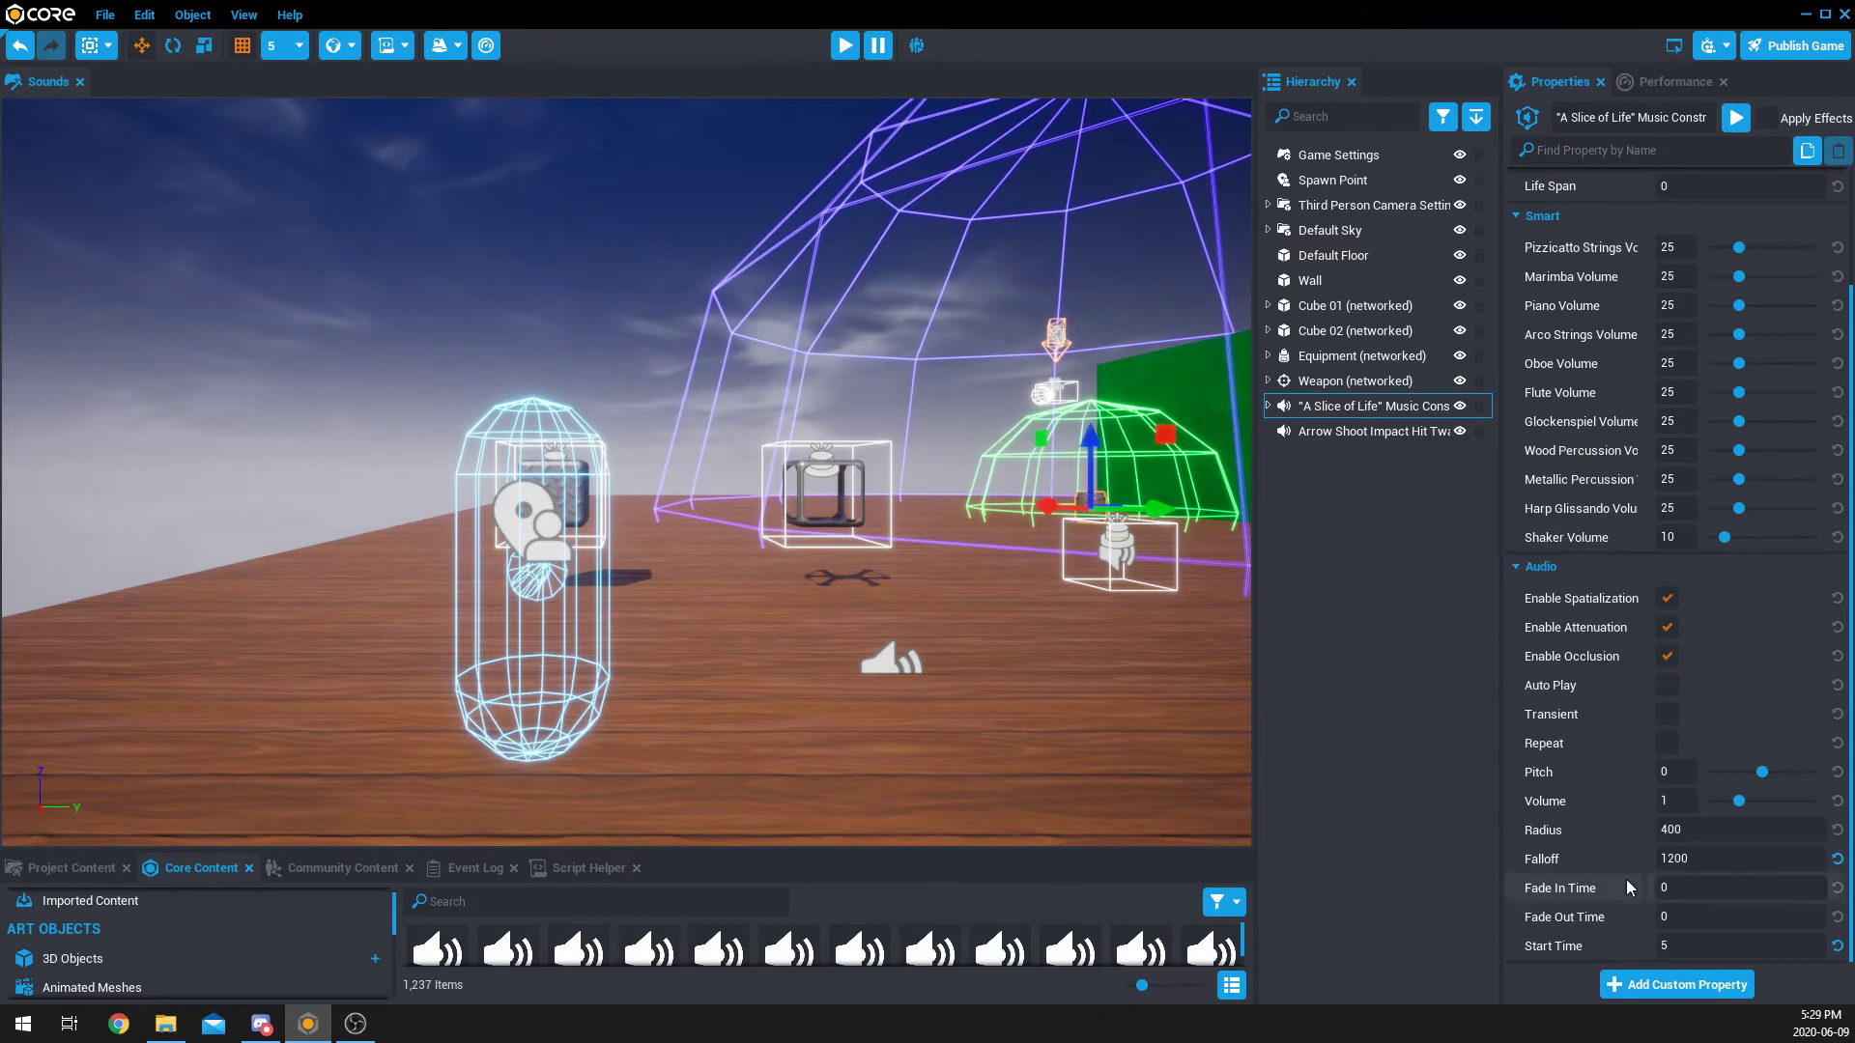
# Step: Set the music's Start Time back to 0 and reselect the track
pyautogui.moveTo(1582, 943)
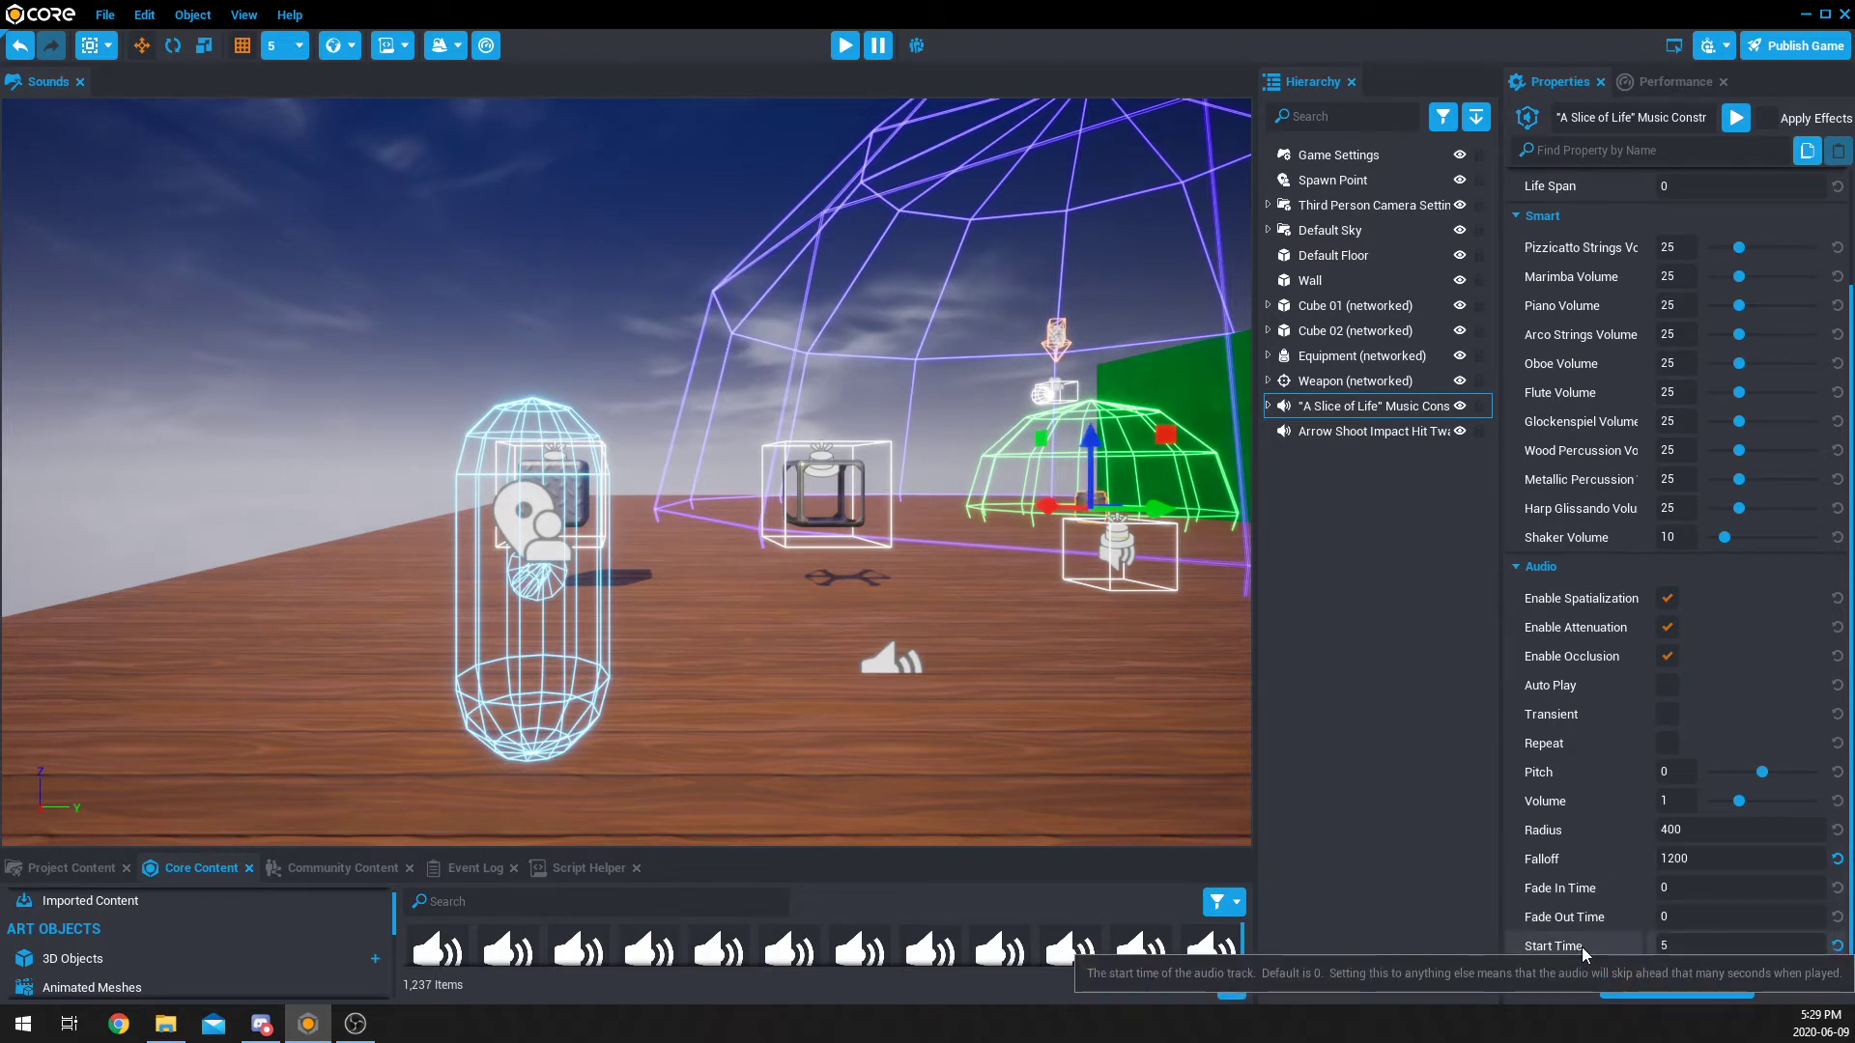
pyautogui.click(1663, 949)
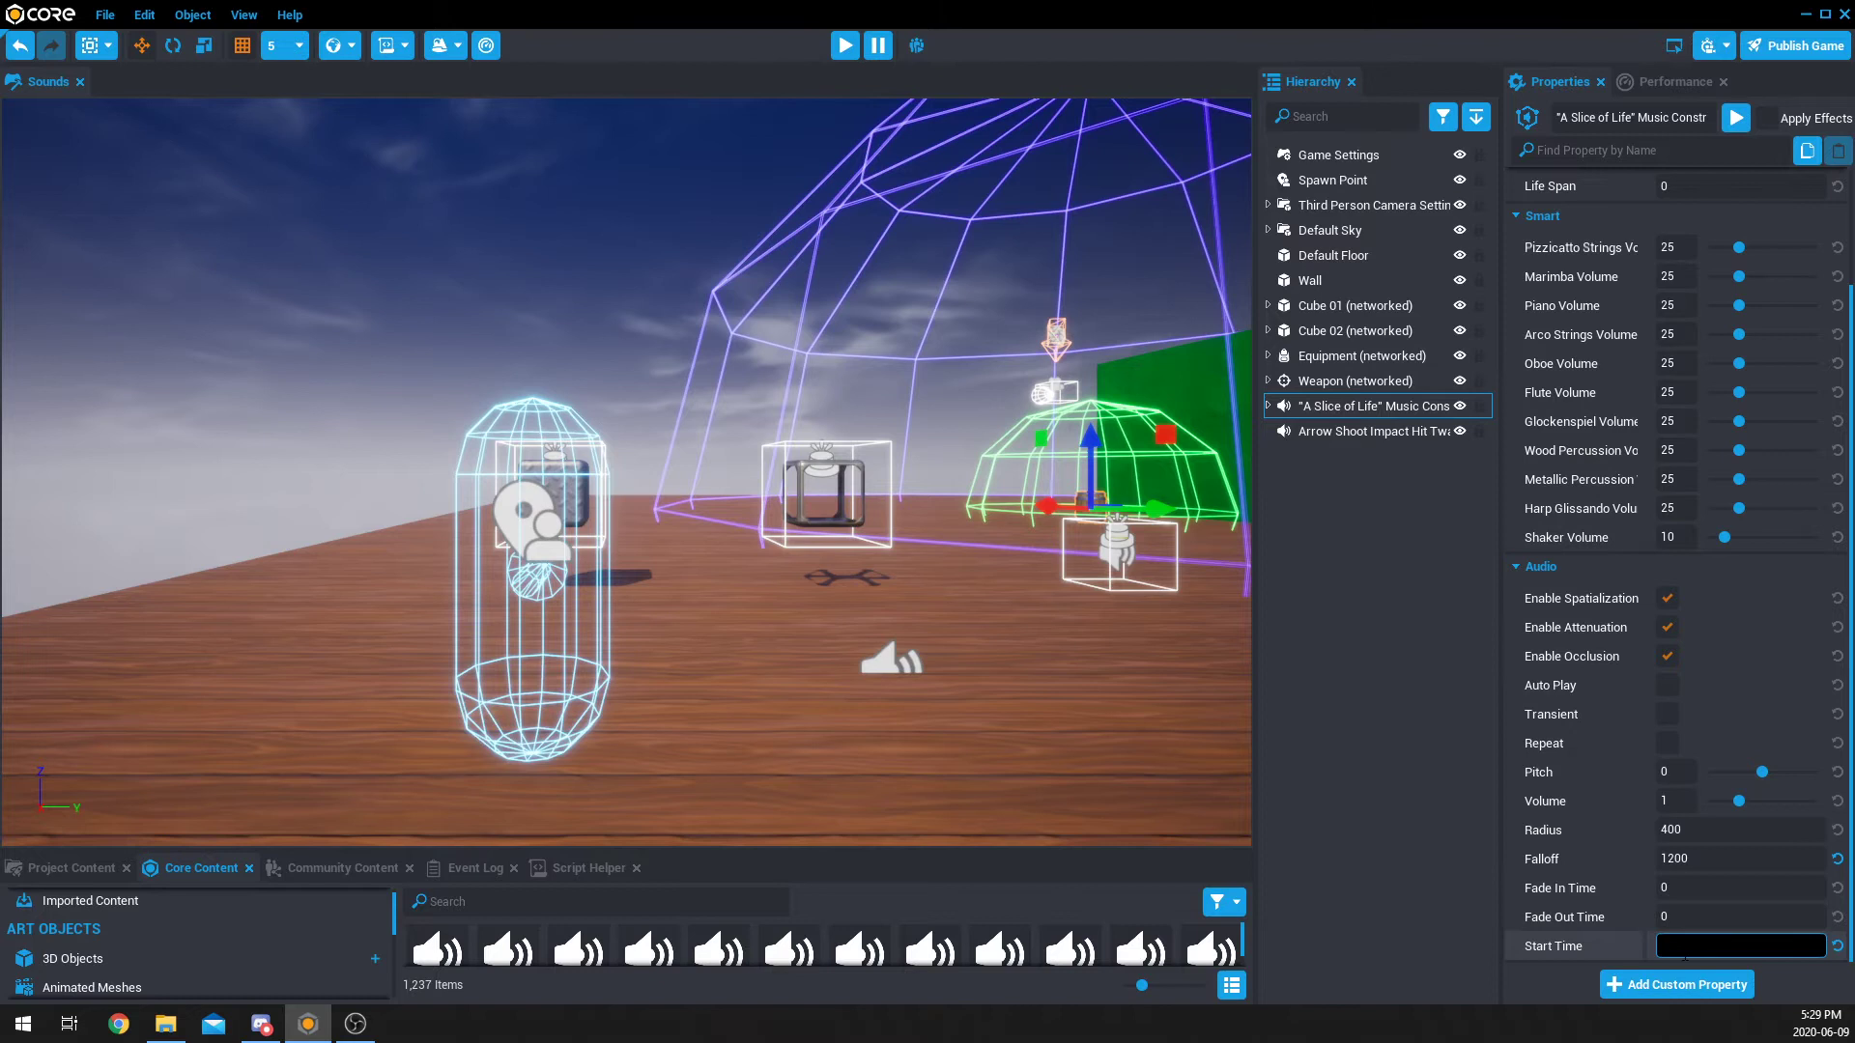
pyautogui.write('0')
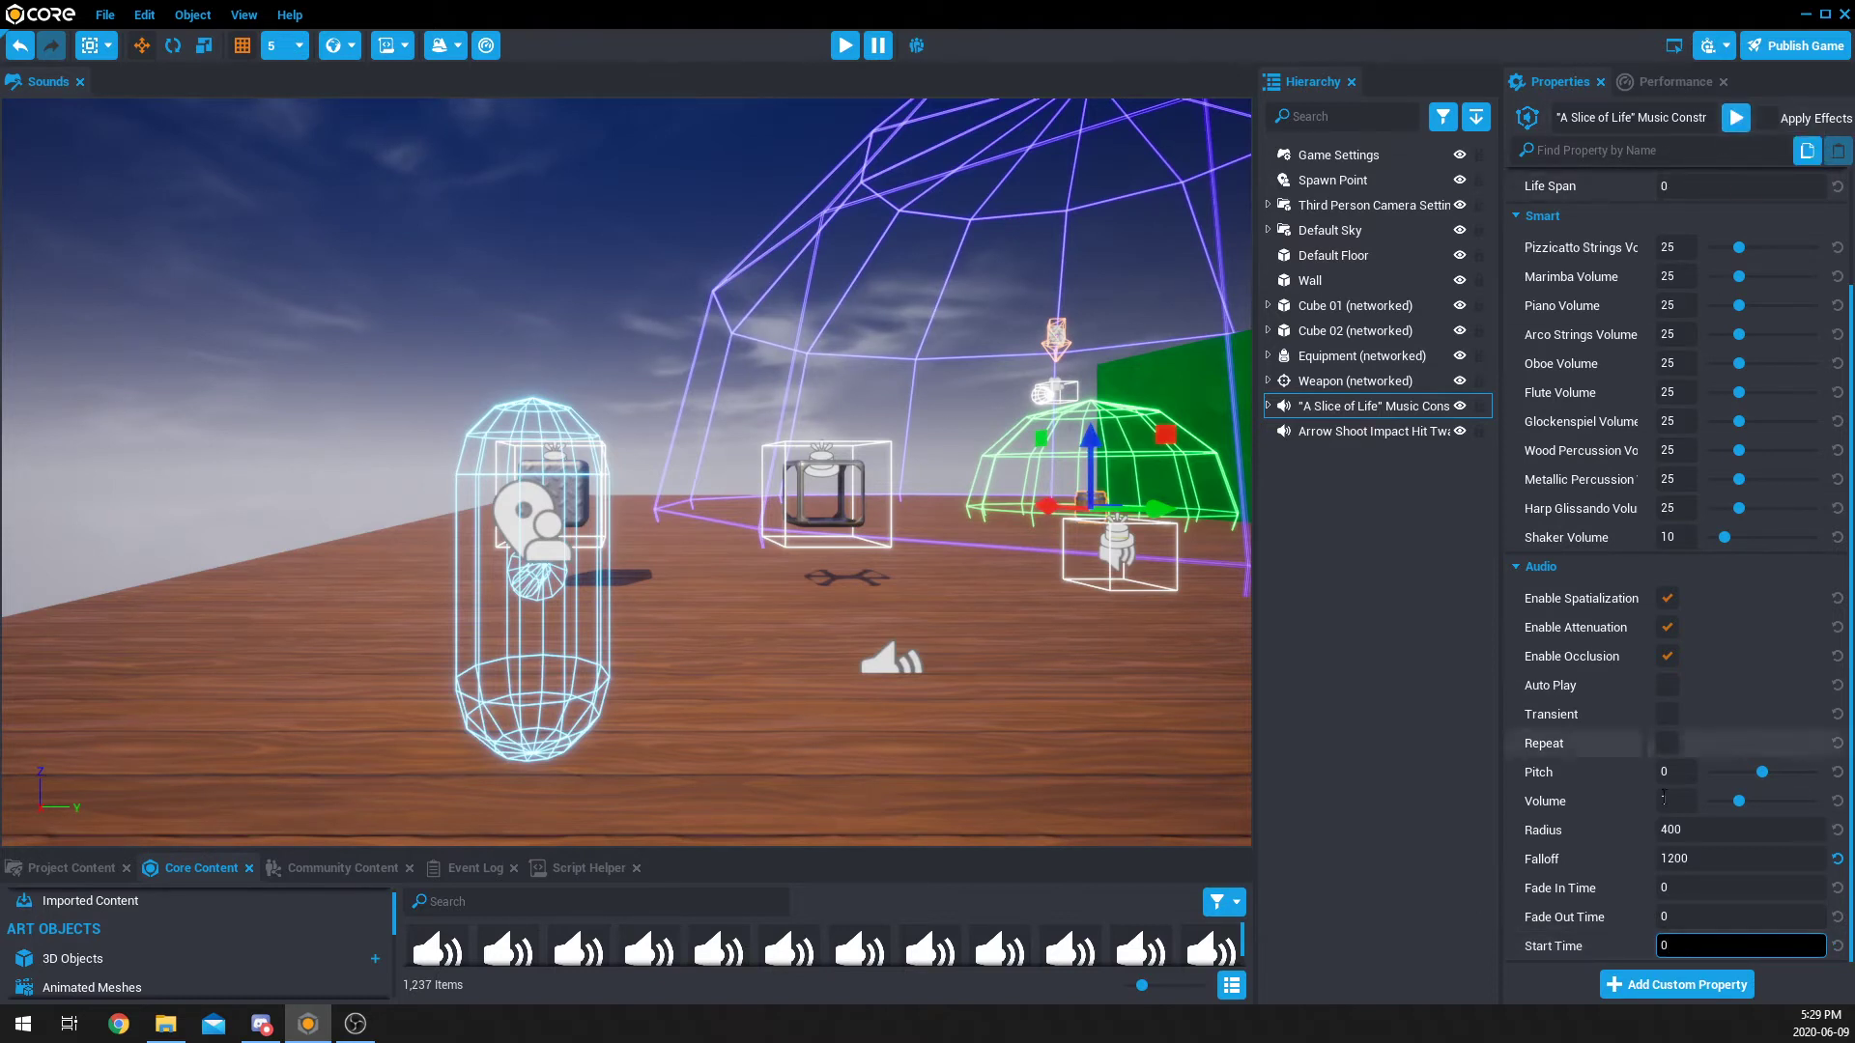
pyautogui.click(1408, 796)
pyautogui.click(1354, 406)
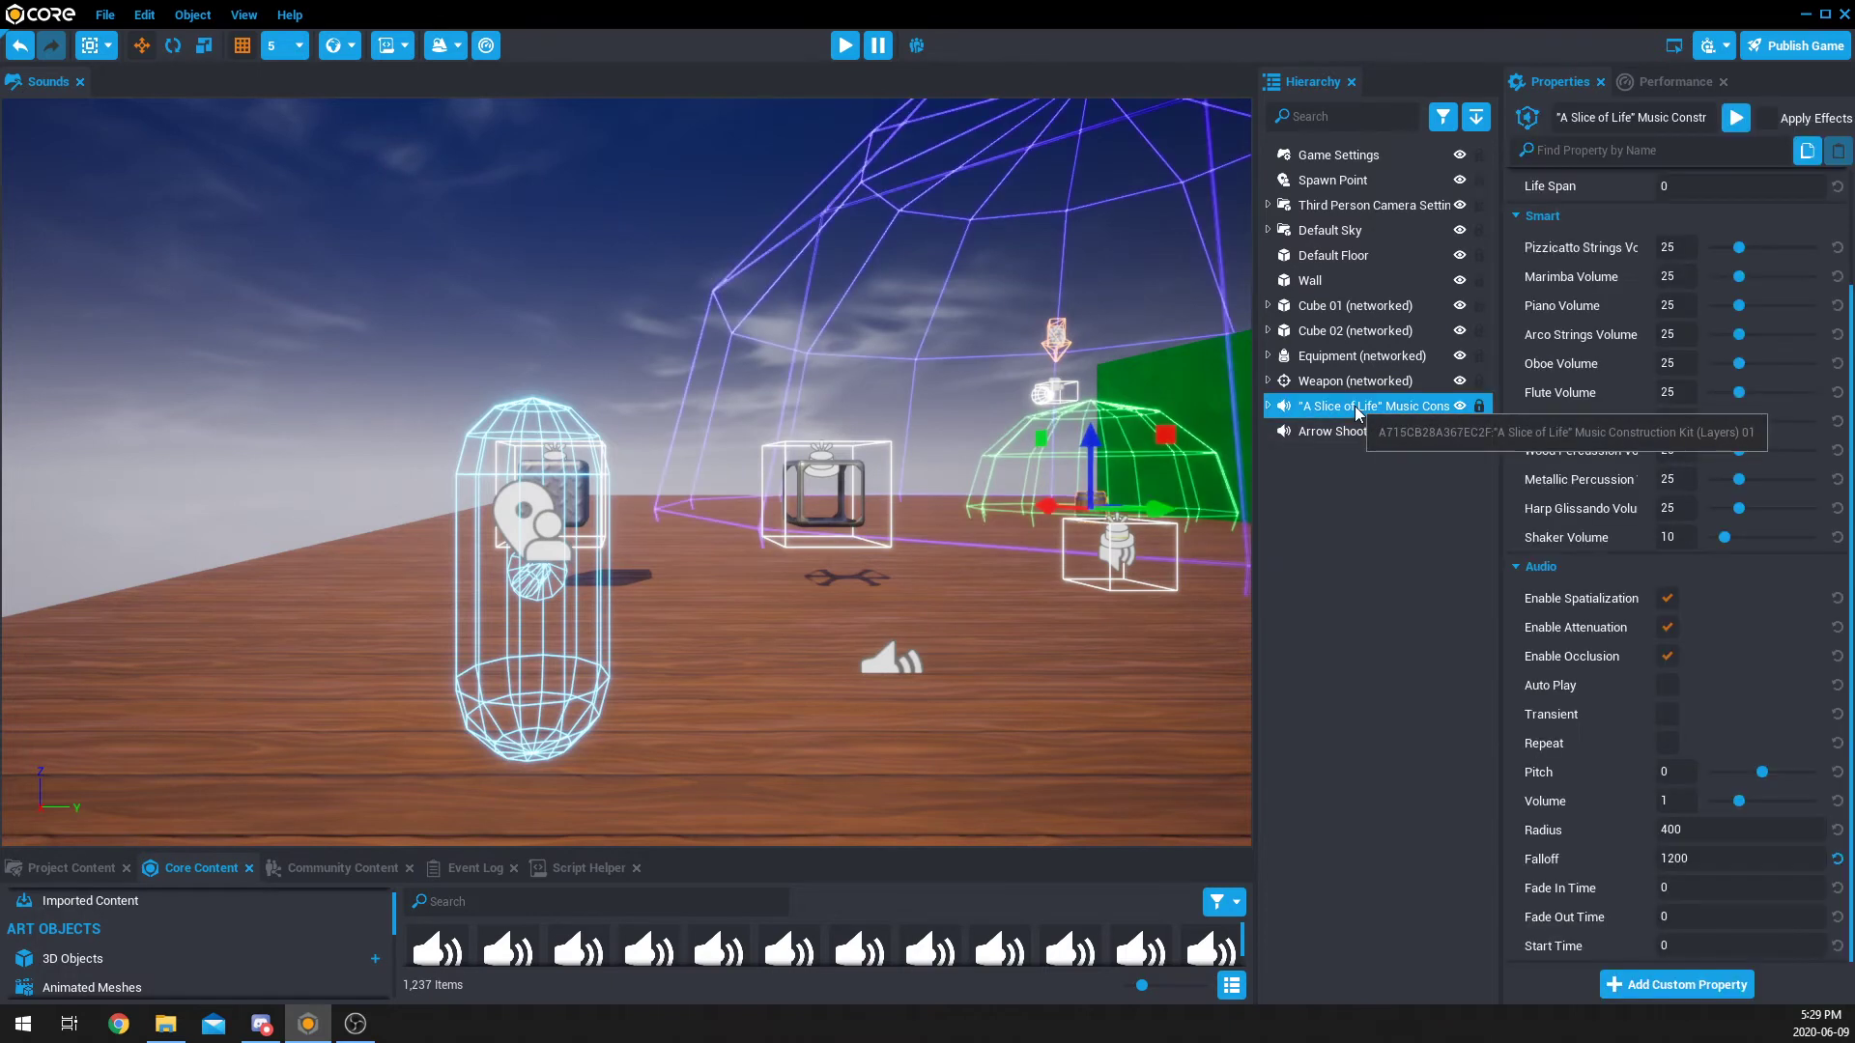
# Step: Raise Metallic Percussion to 75, silence Glockenspiel, boost Oboe, then play the remixed music
pyautogui.scroll(3, 1568, 516)
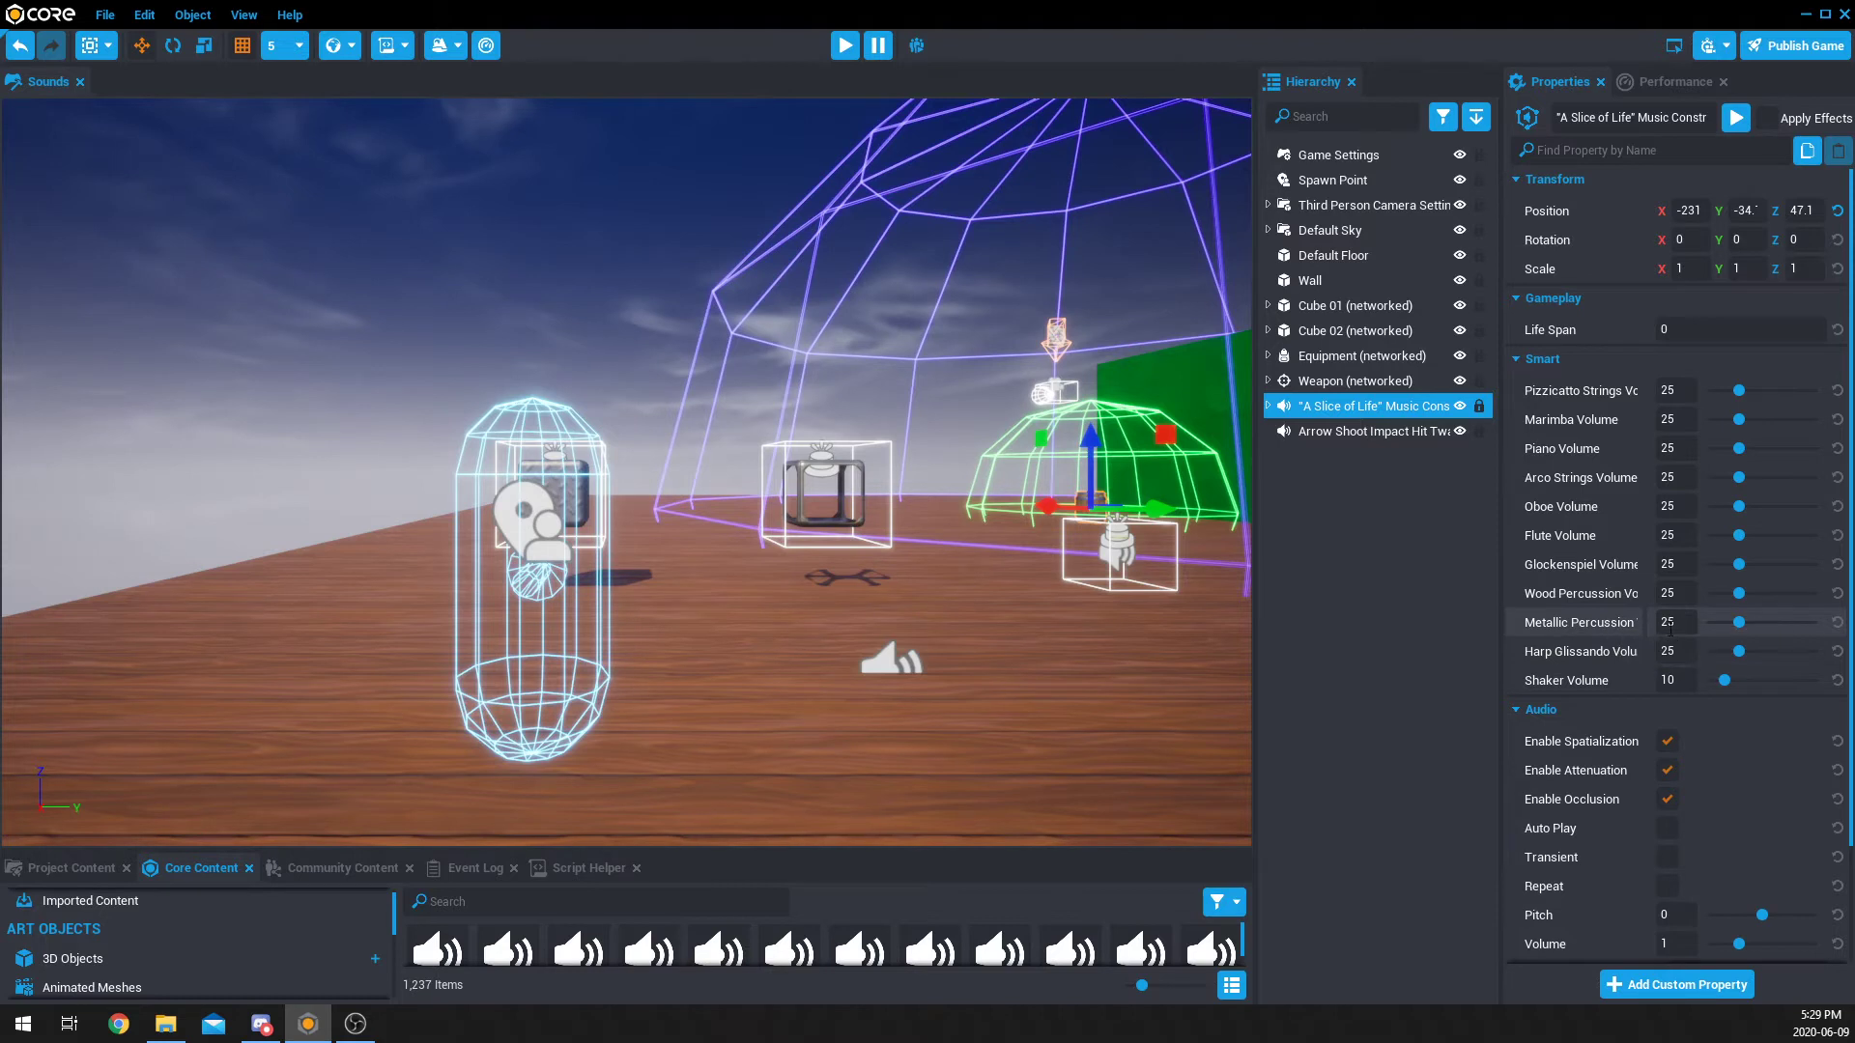
pyautogui.moveTo(1739, 623); pyautogui.dragTo(1786, 626)
pyautogui.moveTo(1739, 564); pyautogui.dragTo(1759, 390)
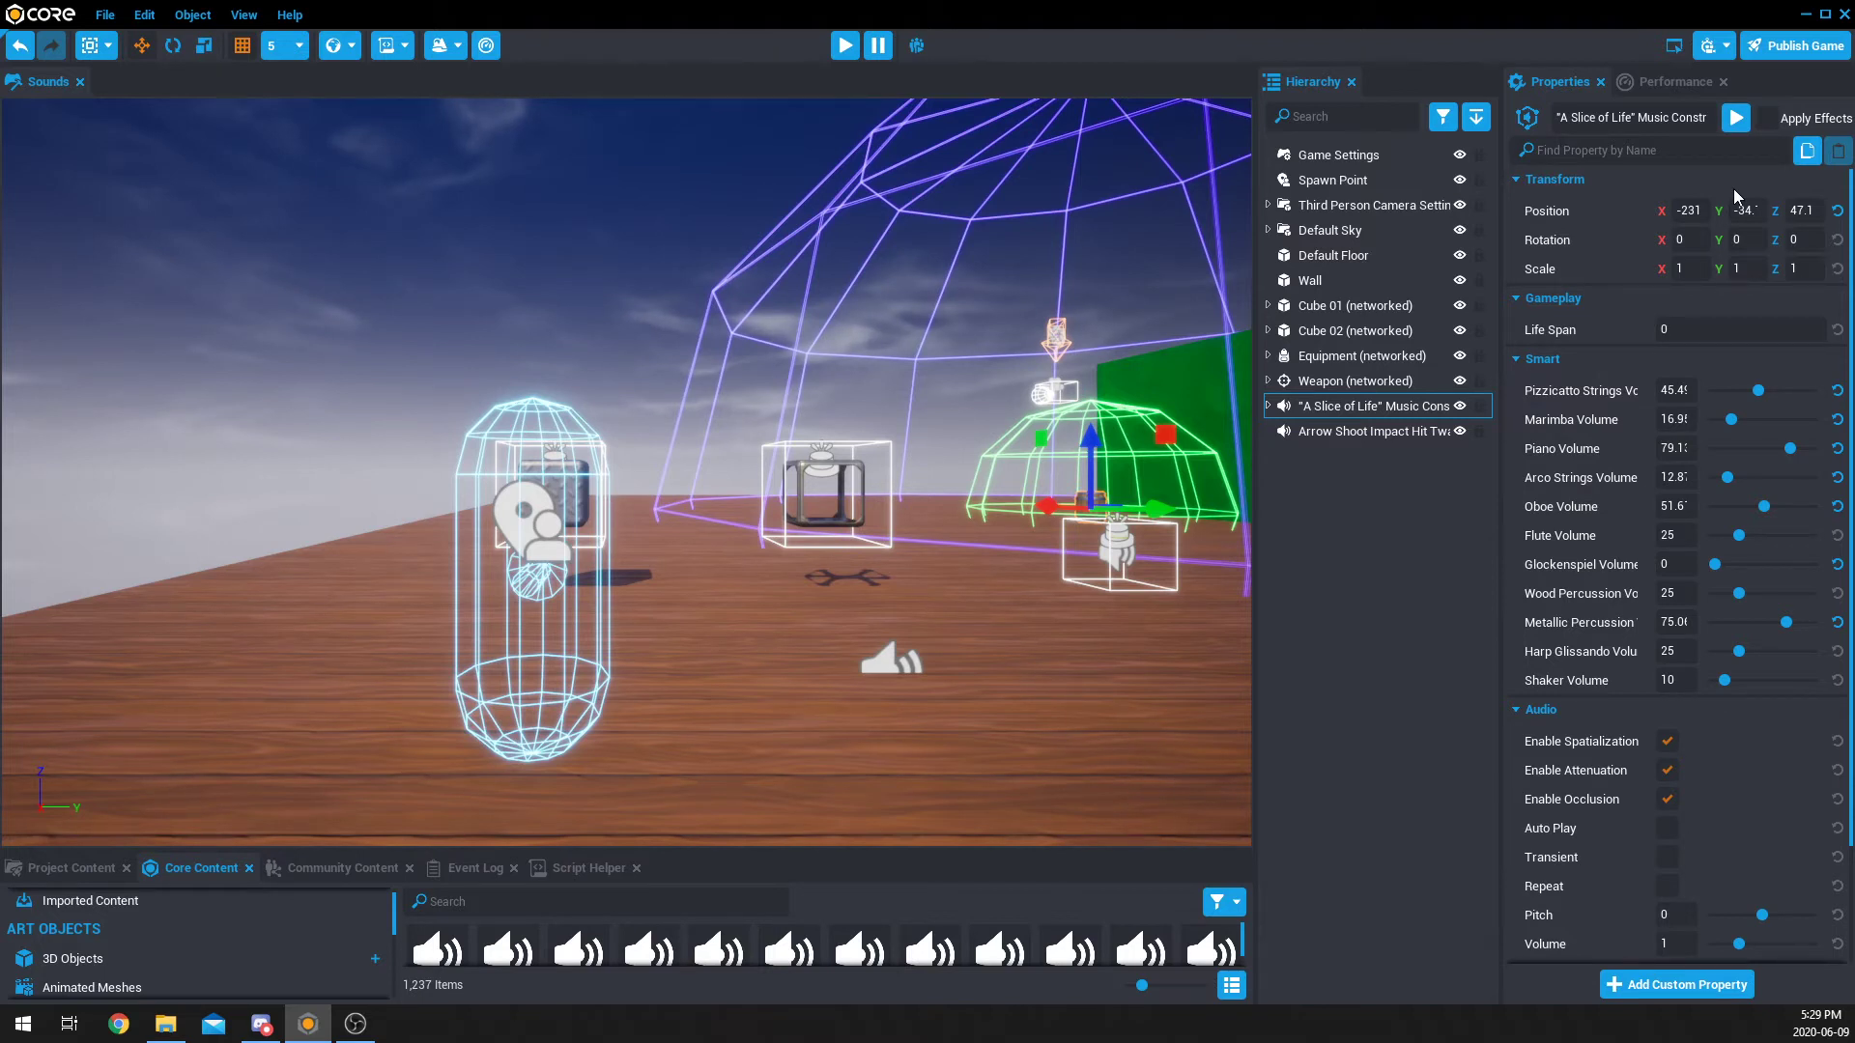
pyautogui.click(1736, 118)
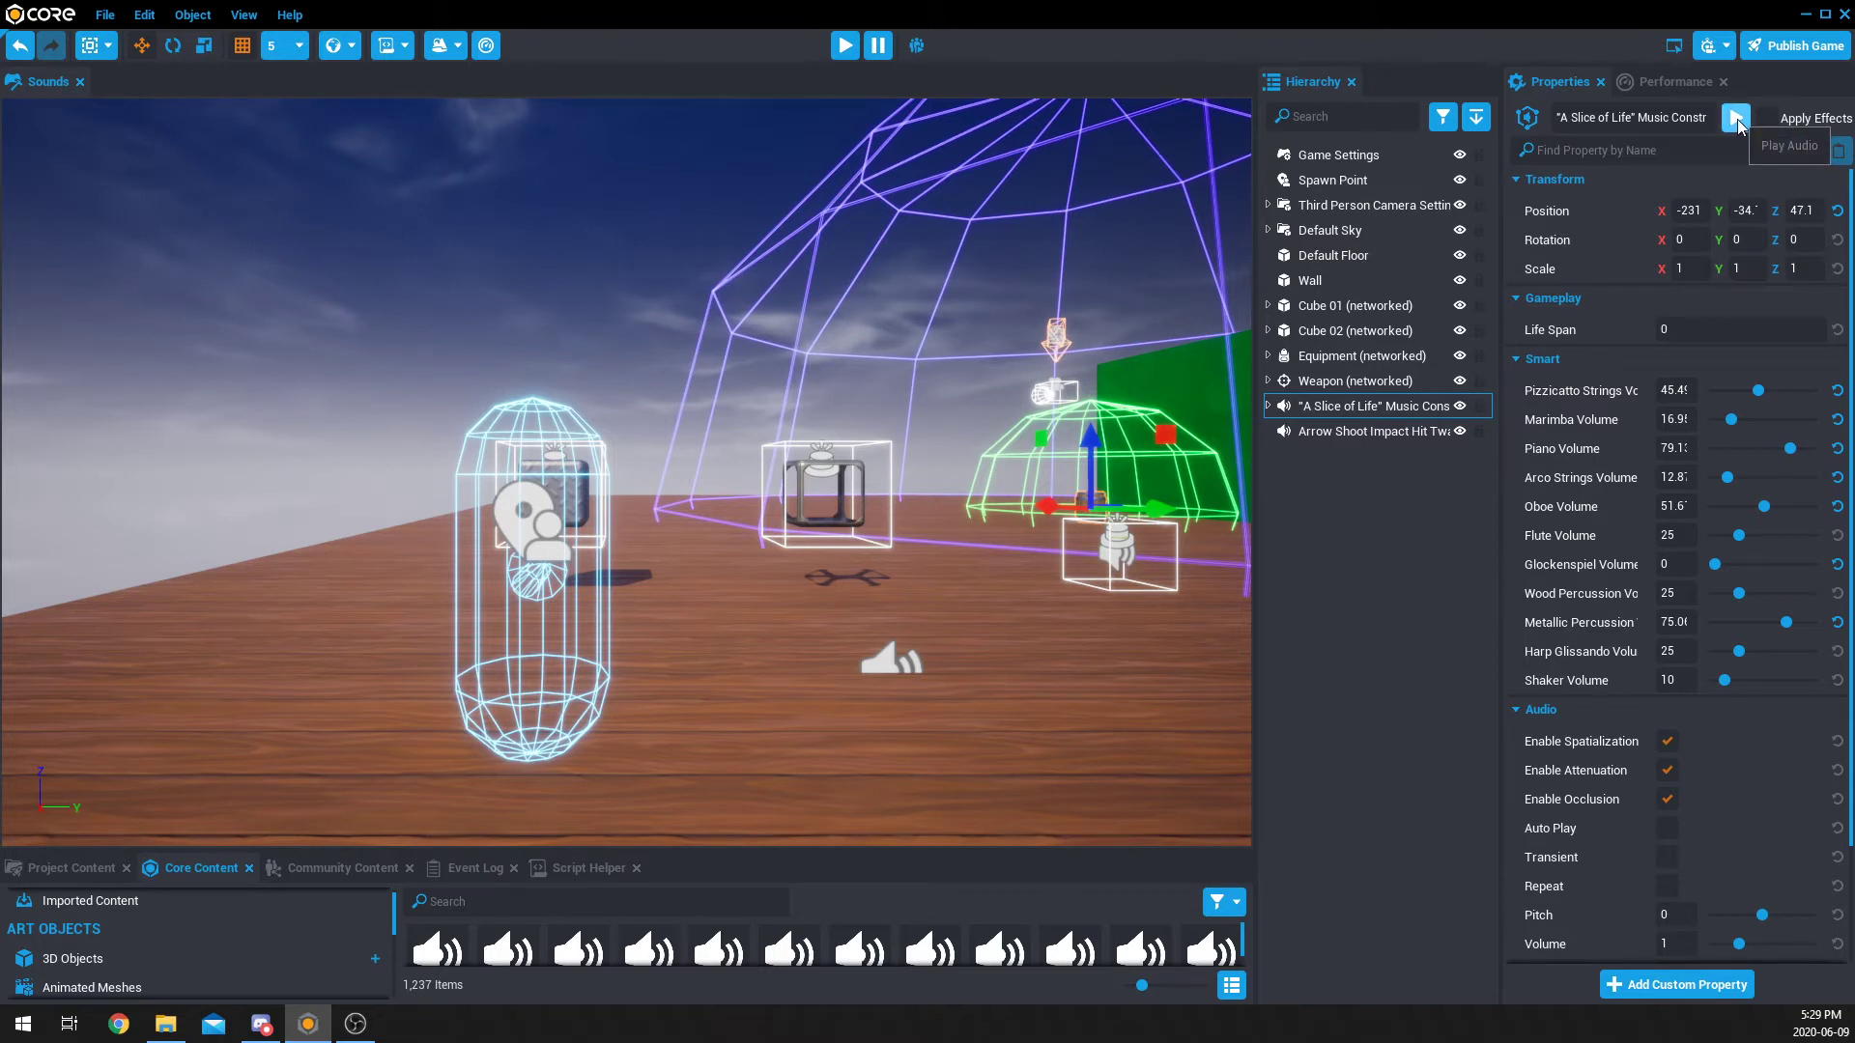
# Step: Lower the music's pitch to -460 with Apply Effects enabled for the preview
pyautogui.scroll(-3, 1546, 773)
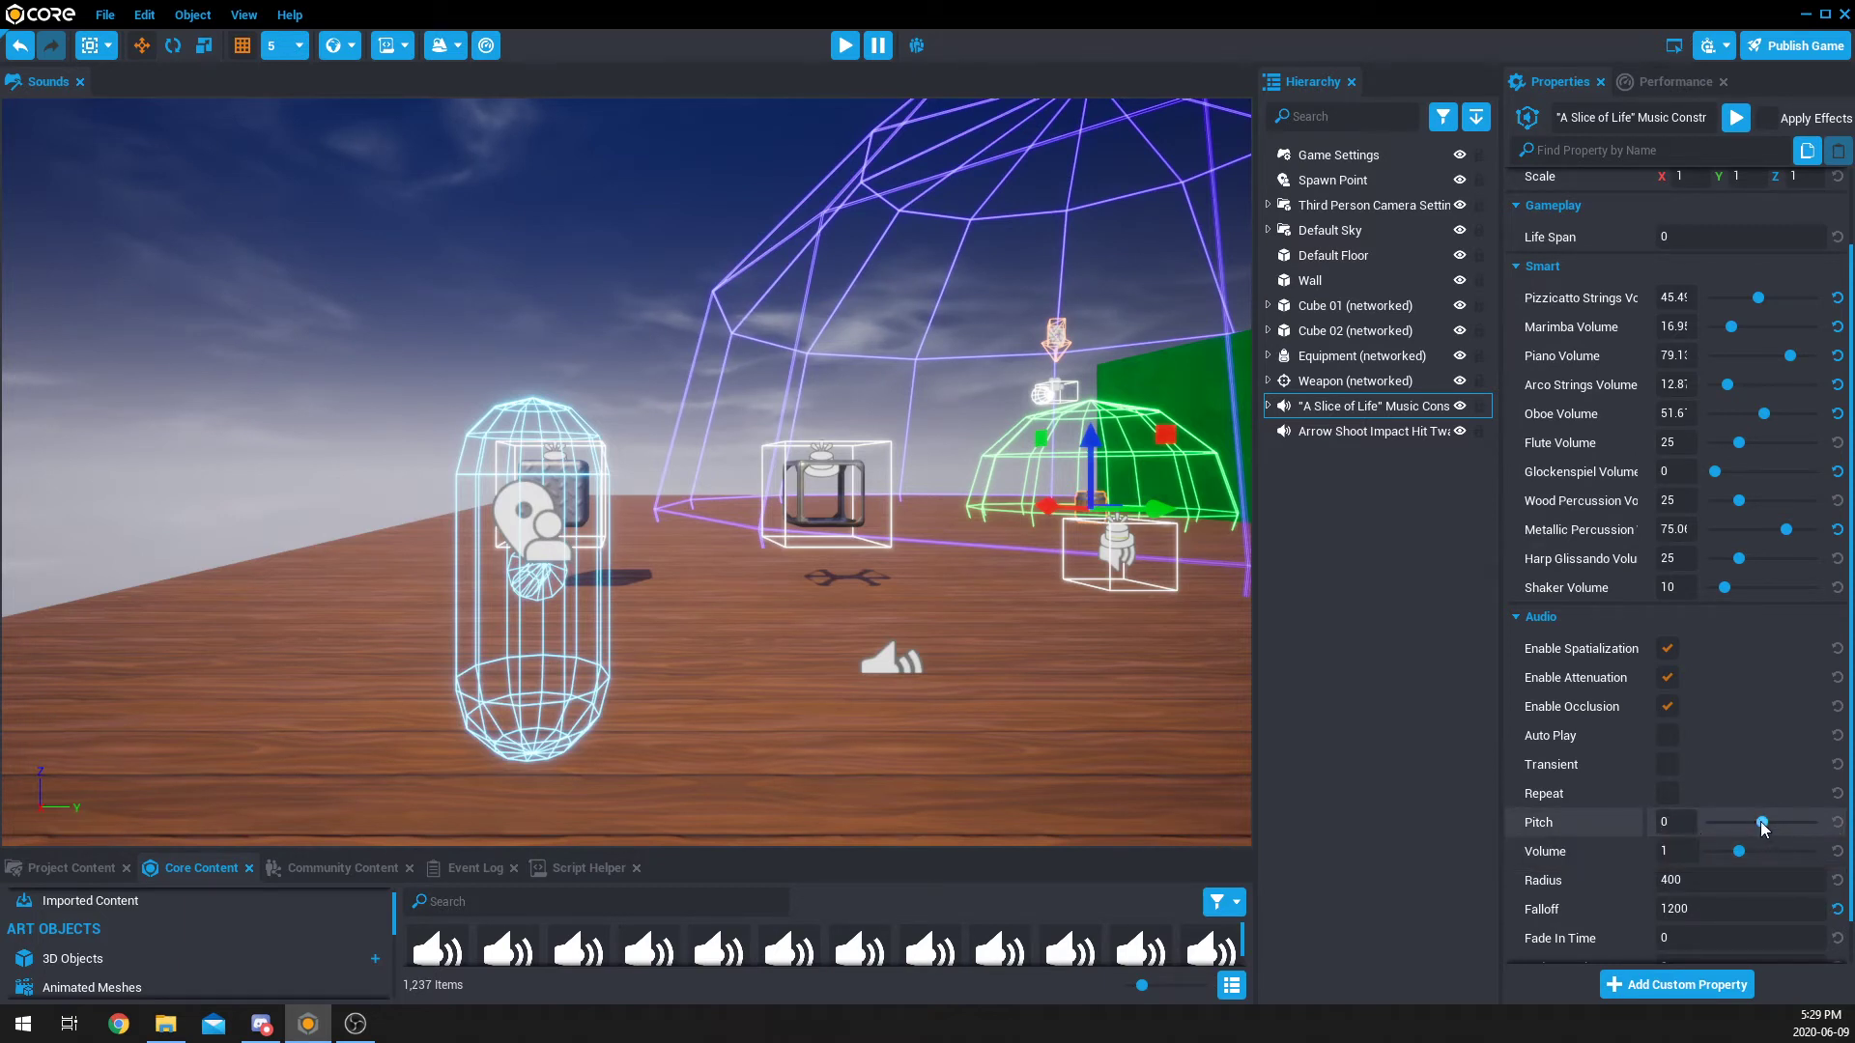
pyautogui.moveTo(1762, 822); pyautogui.dragTo(1729, 822)
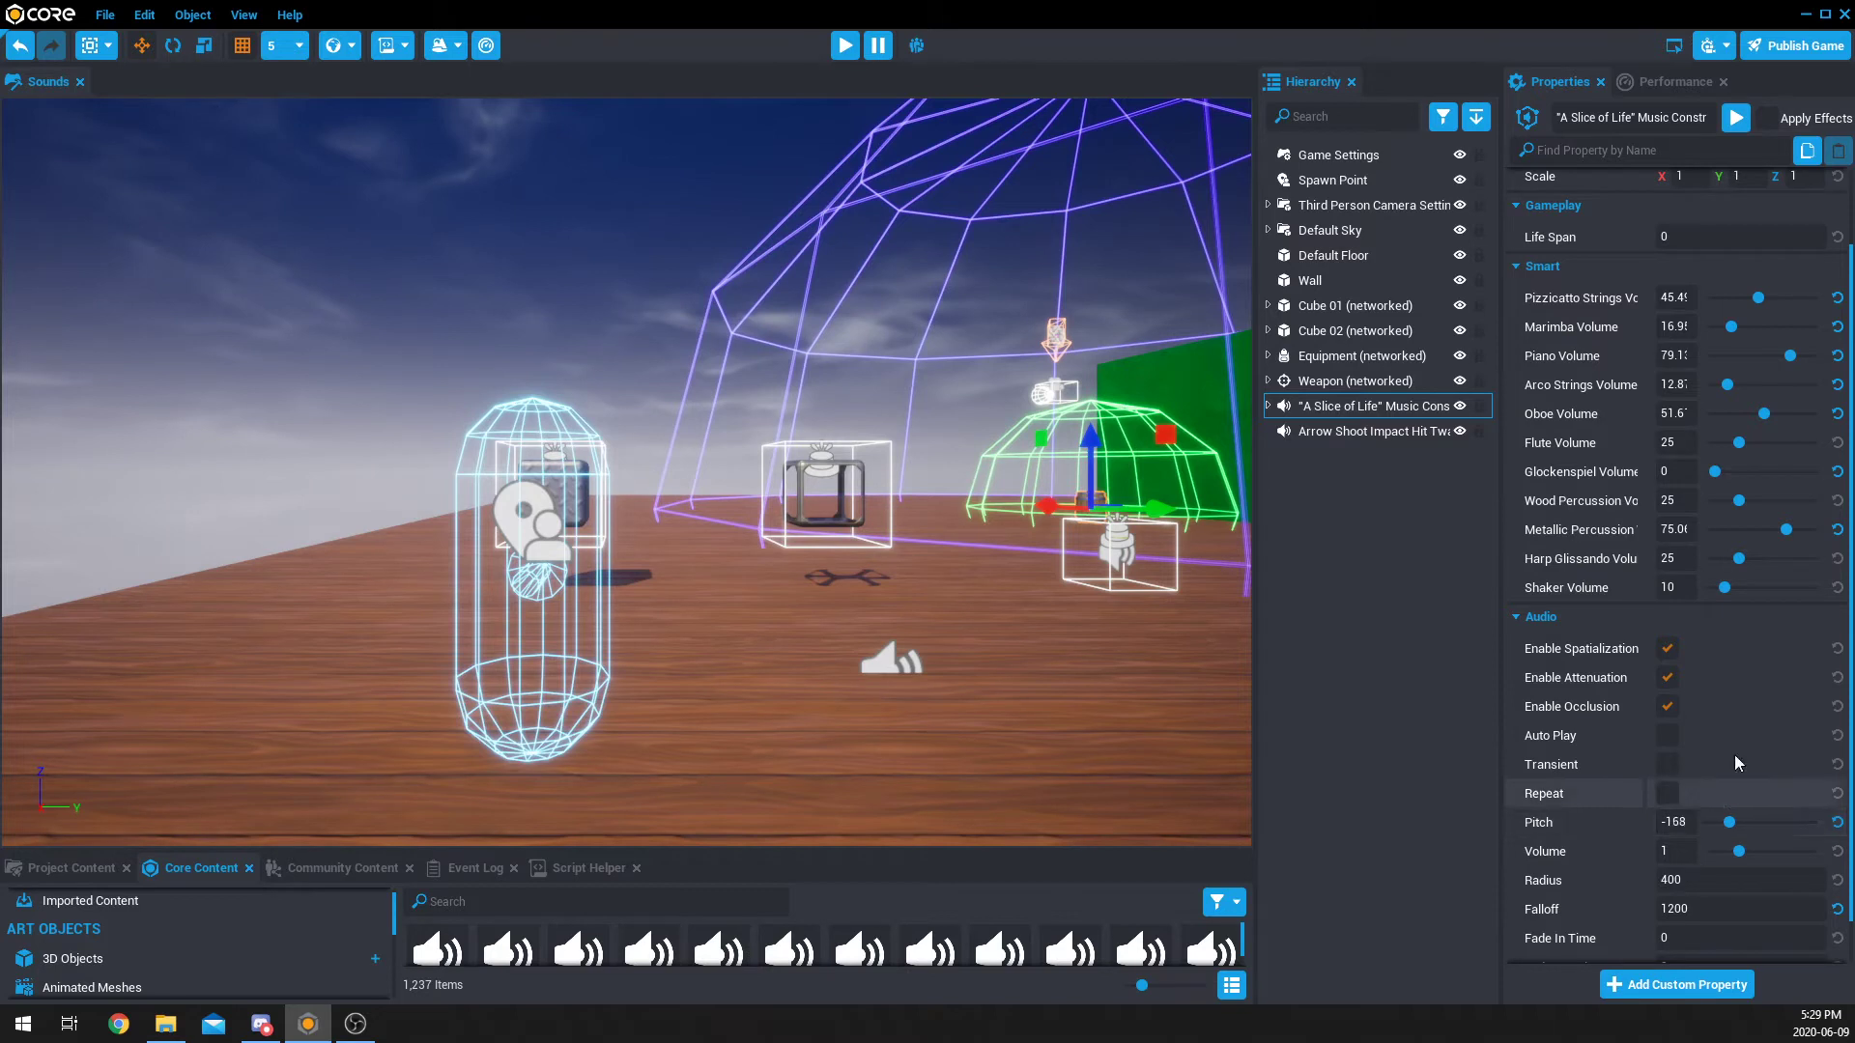
pyautogui.click(1769, 118)
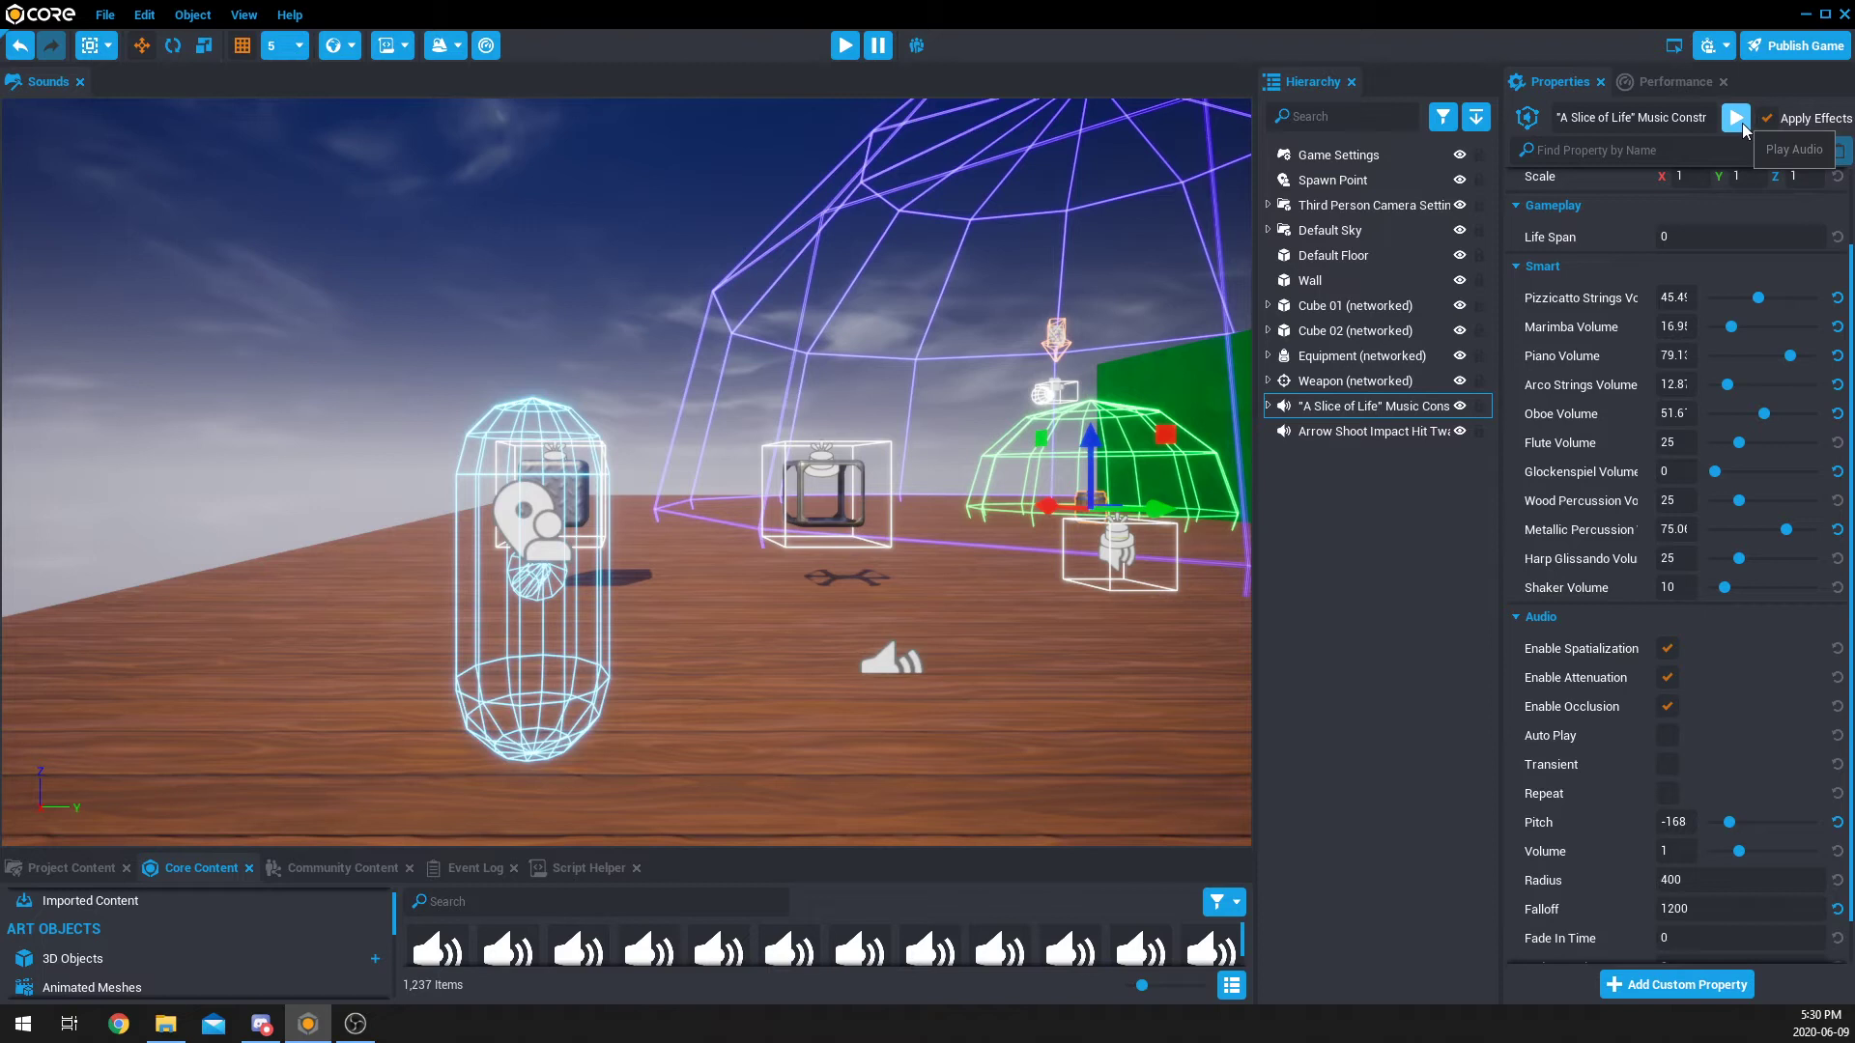
pyautogui.scroll(1, 1747, 287)
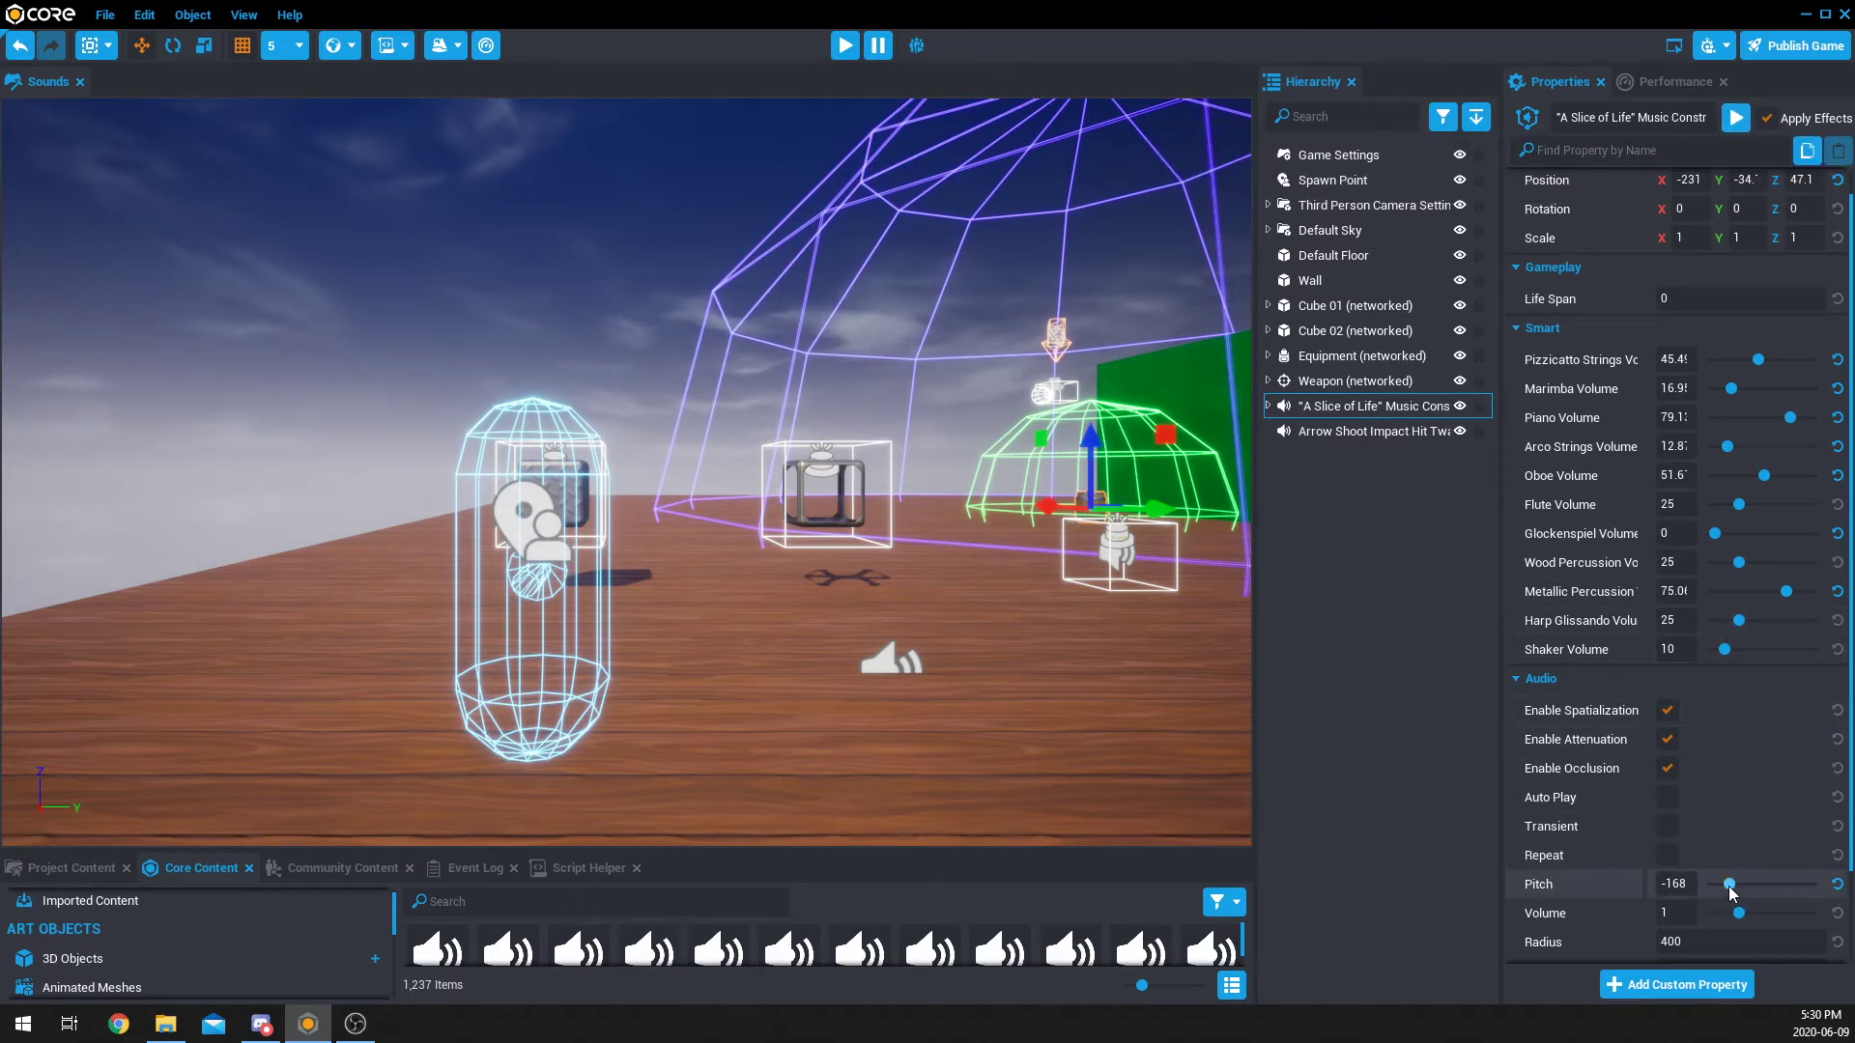
pyautogui.moveTo(1730, 884); pyautogui.dragTo(1754, 886)
# Step: Reset every instrument volume to 25 and the pitch back to 0
pyautogui.click(1838, 359)
pyautogui.click(1837, 389)
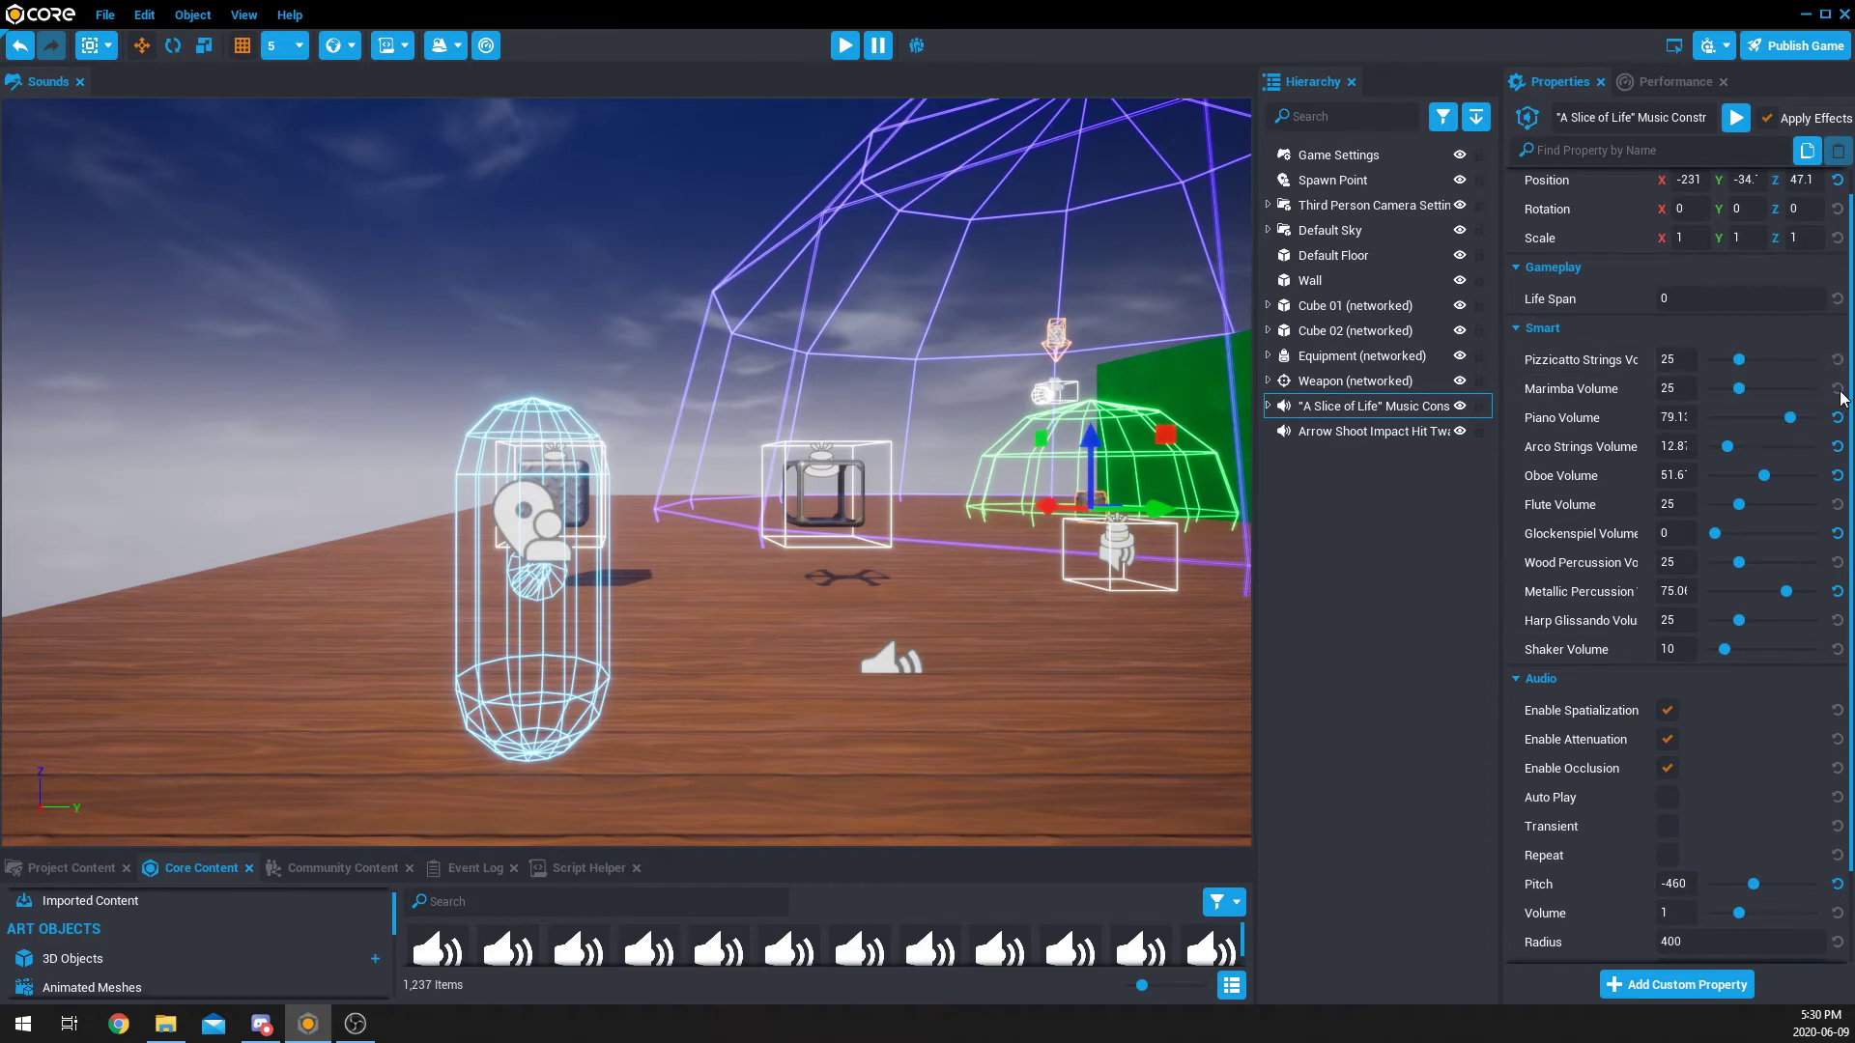
pyautogui.click(1837, 417)
pyautogui.click(1838, 446)
pyautogui.click(1837, 475)
pyautogui.click(1838, 533)
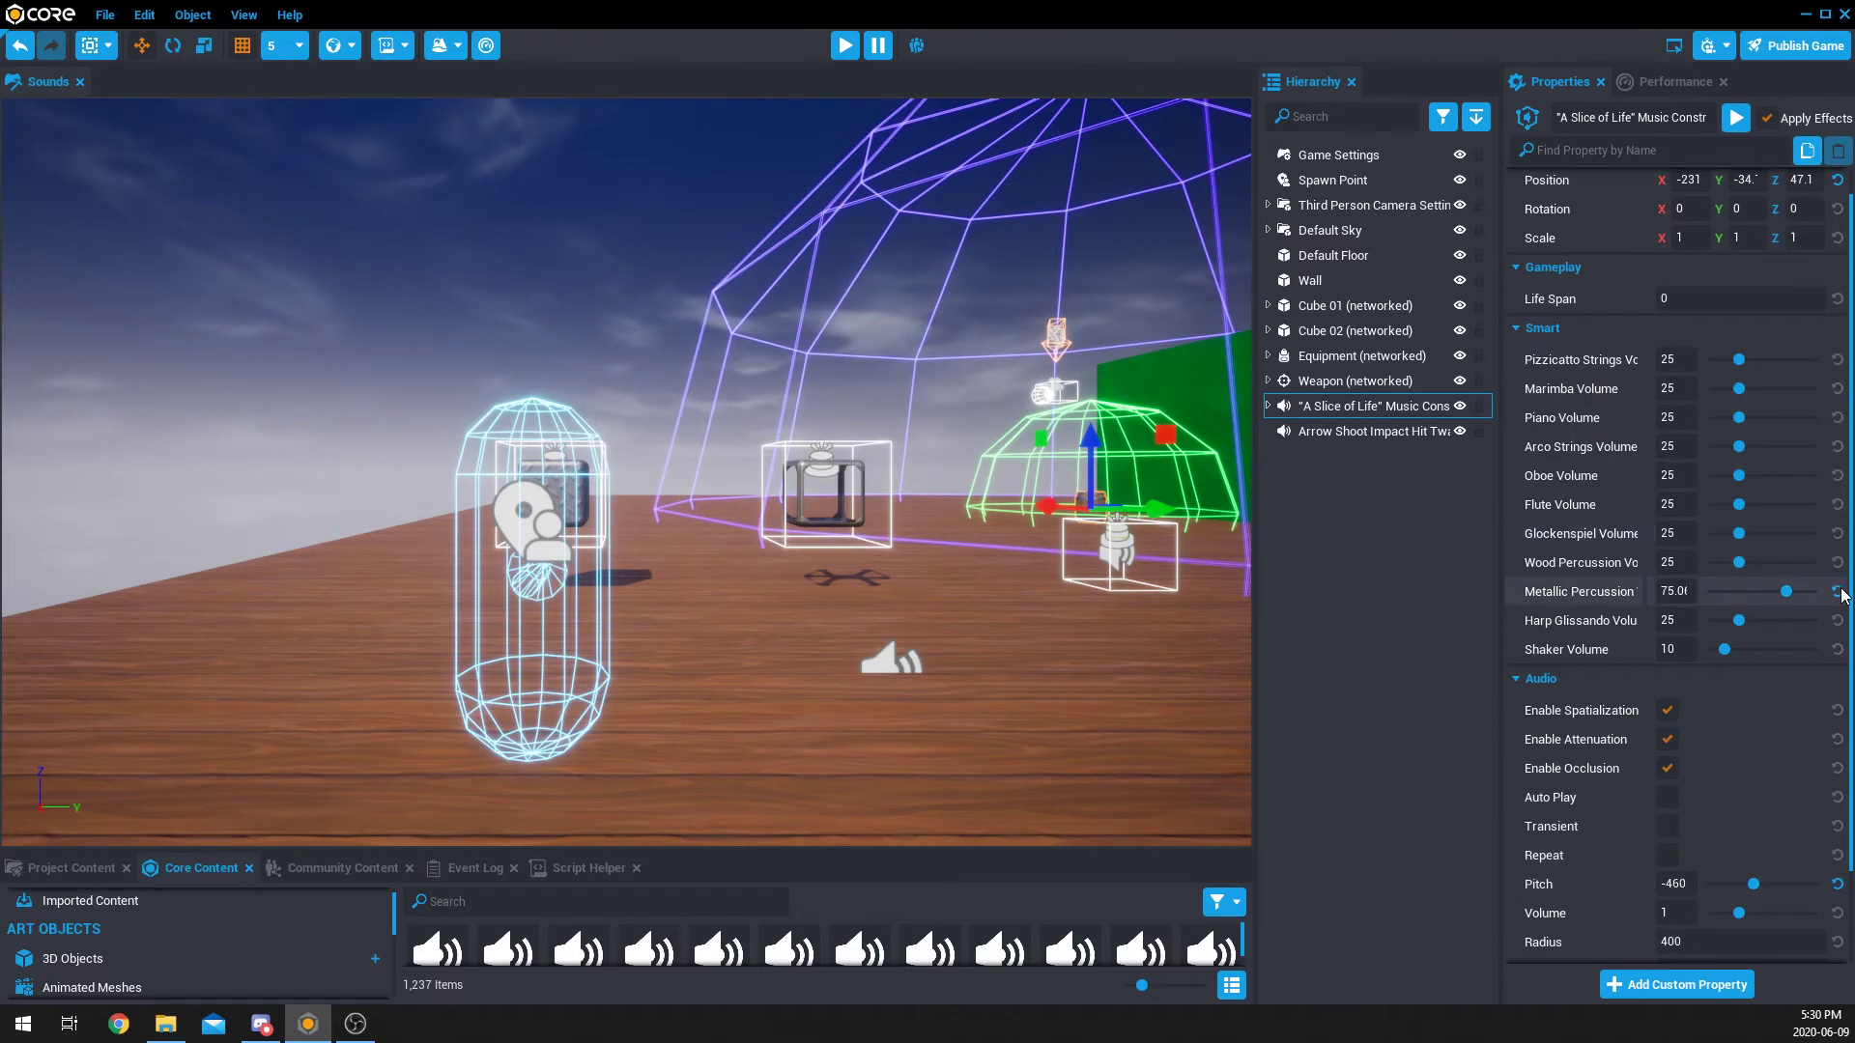
pyautogui.click(1838, 591)
pyautogui.click(1837, 884)
pyautogui.scroll(-3, 1768, 753)
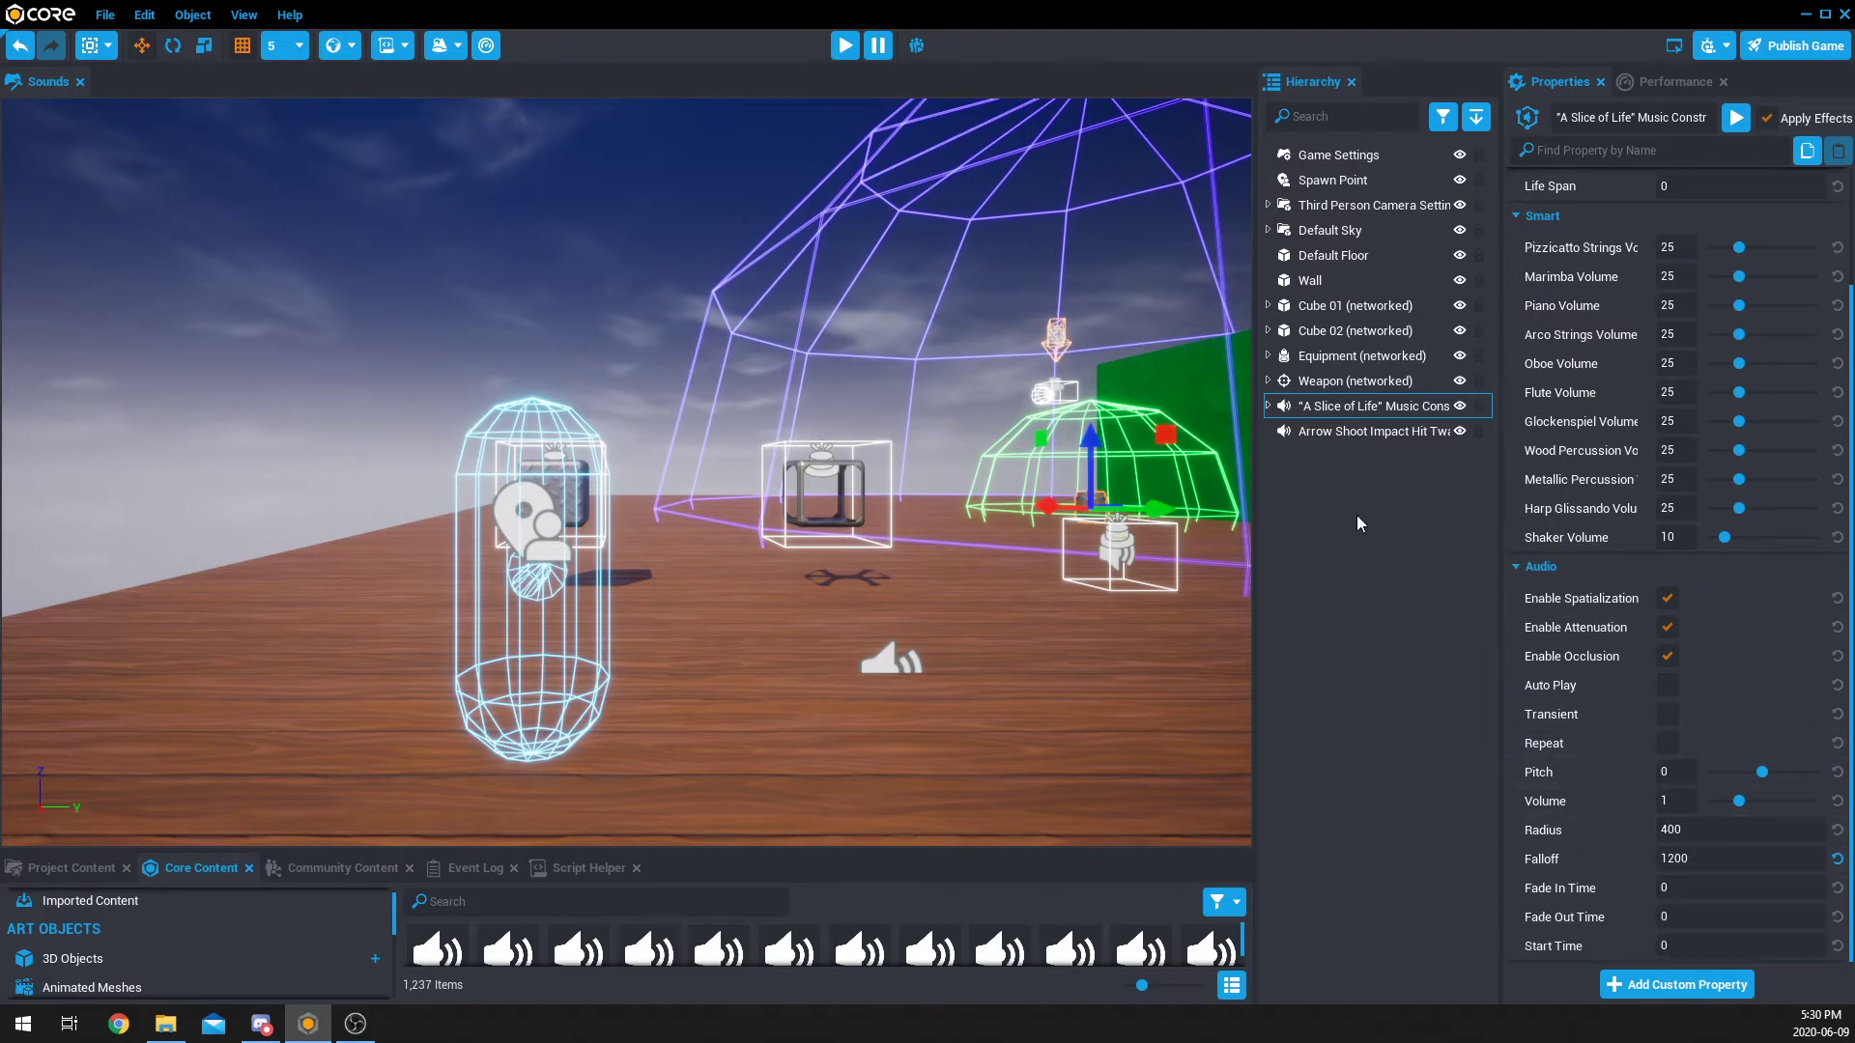
# Step: Delete the Slice of Life music and arrow shoot sound from the scene
pyautogui.click(1367, 407)
pyautogui.keyDown('shift'); pyautogui.click(1364, 432); pyautogui.keyUp('shift')
pyautogui.press('Delete')
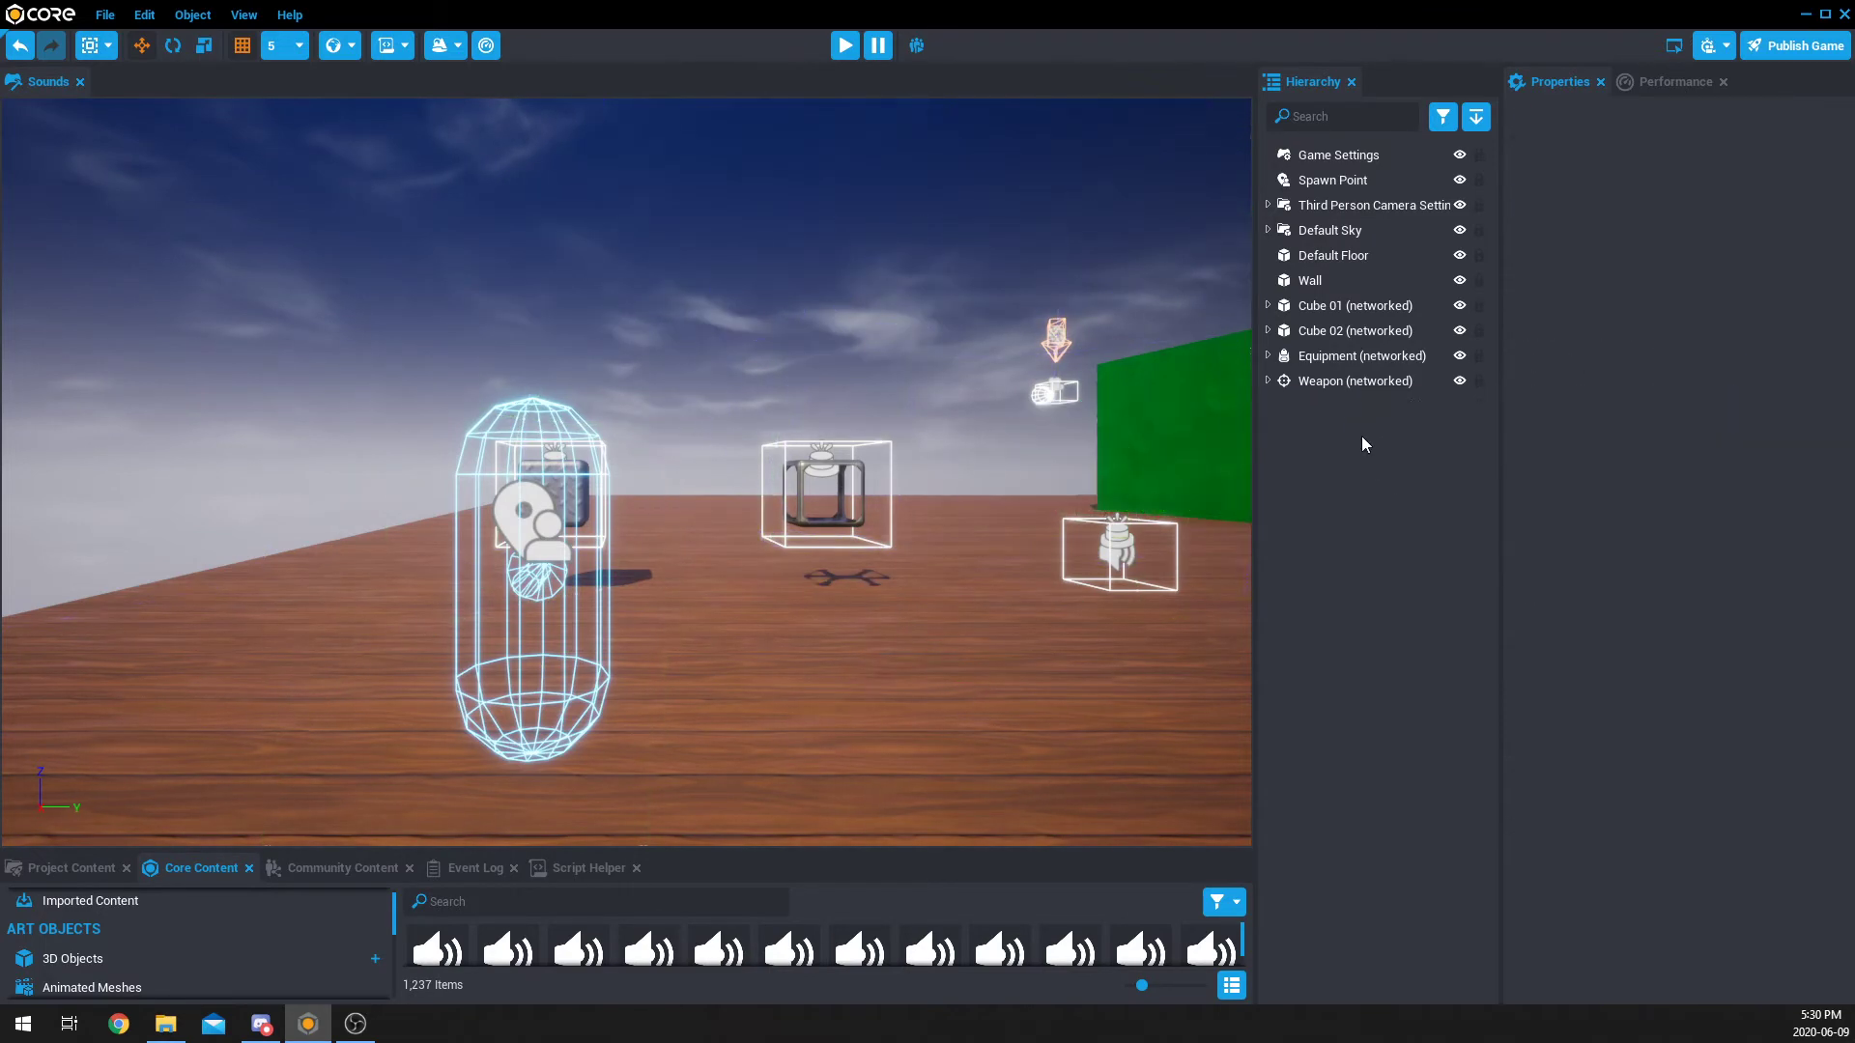
# Step: Preview the game, walking the character toward the cubes and pausing and resuming once
pyautogui.click(844, 45)
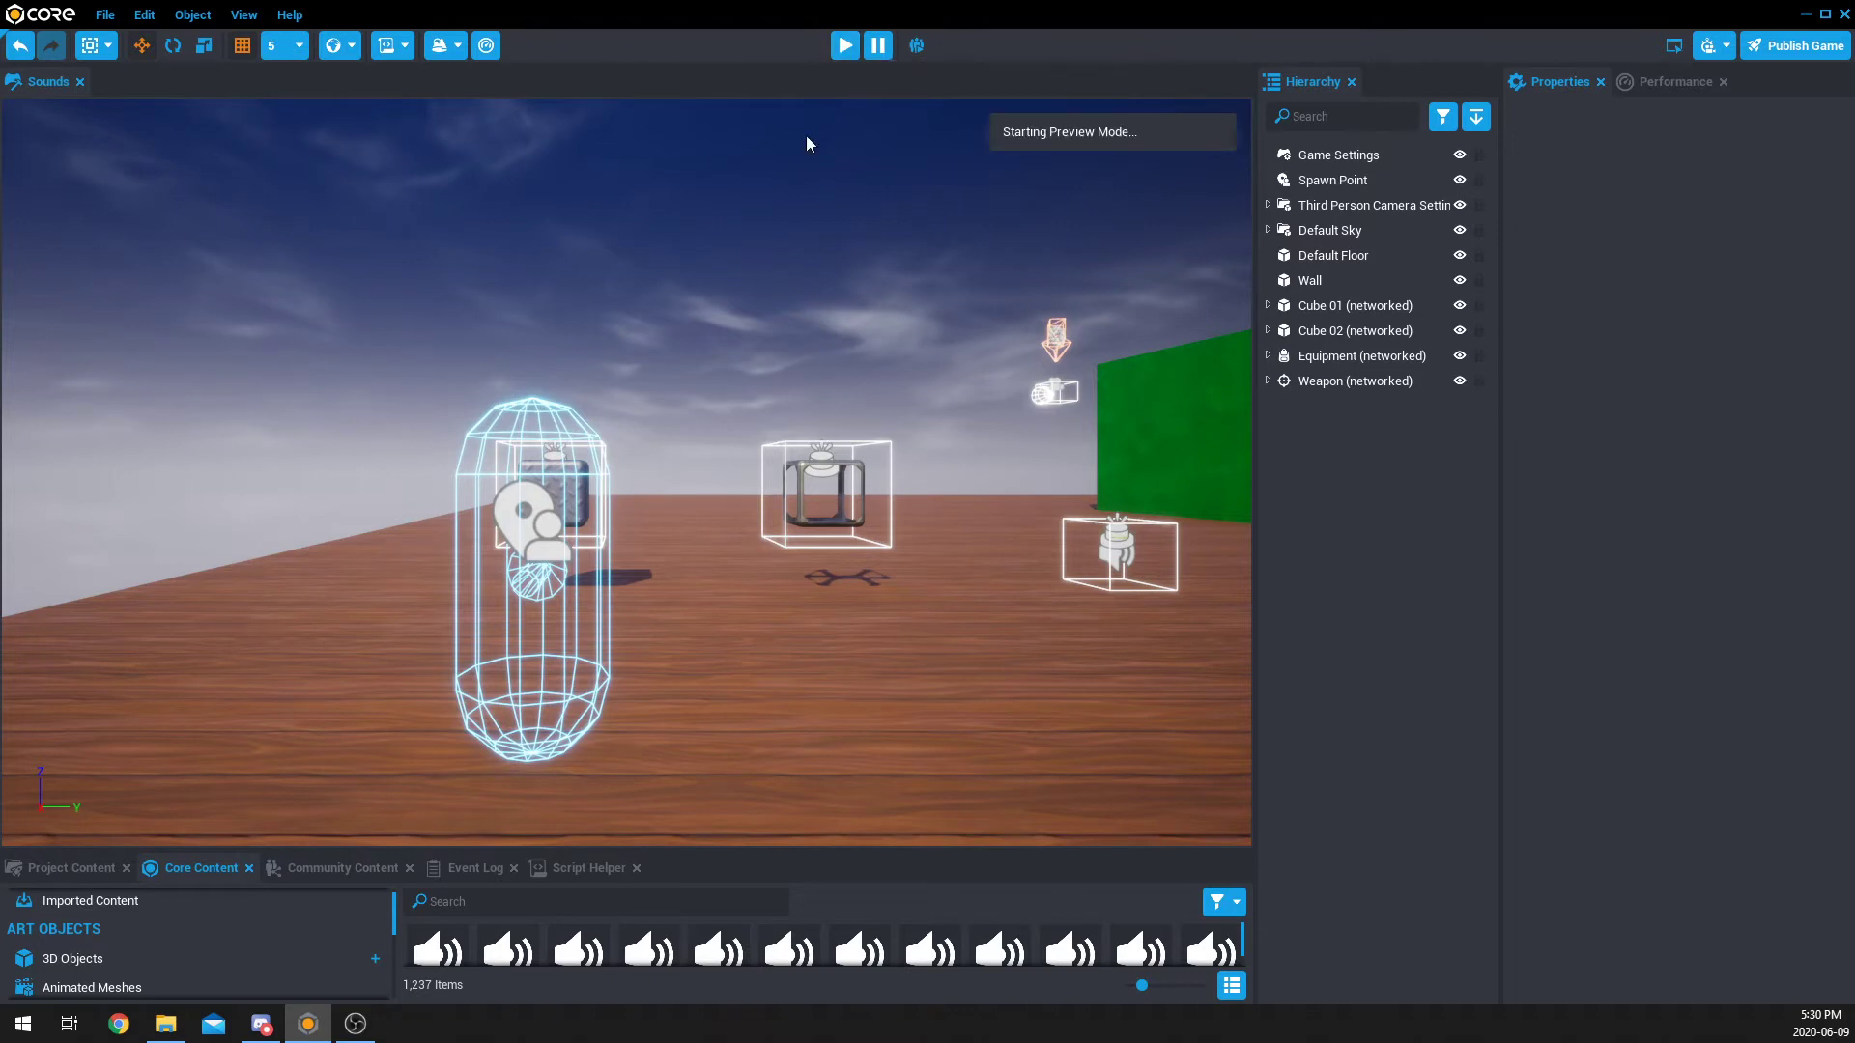
pyautogui.press('w')
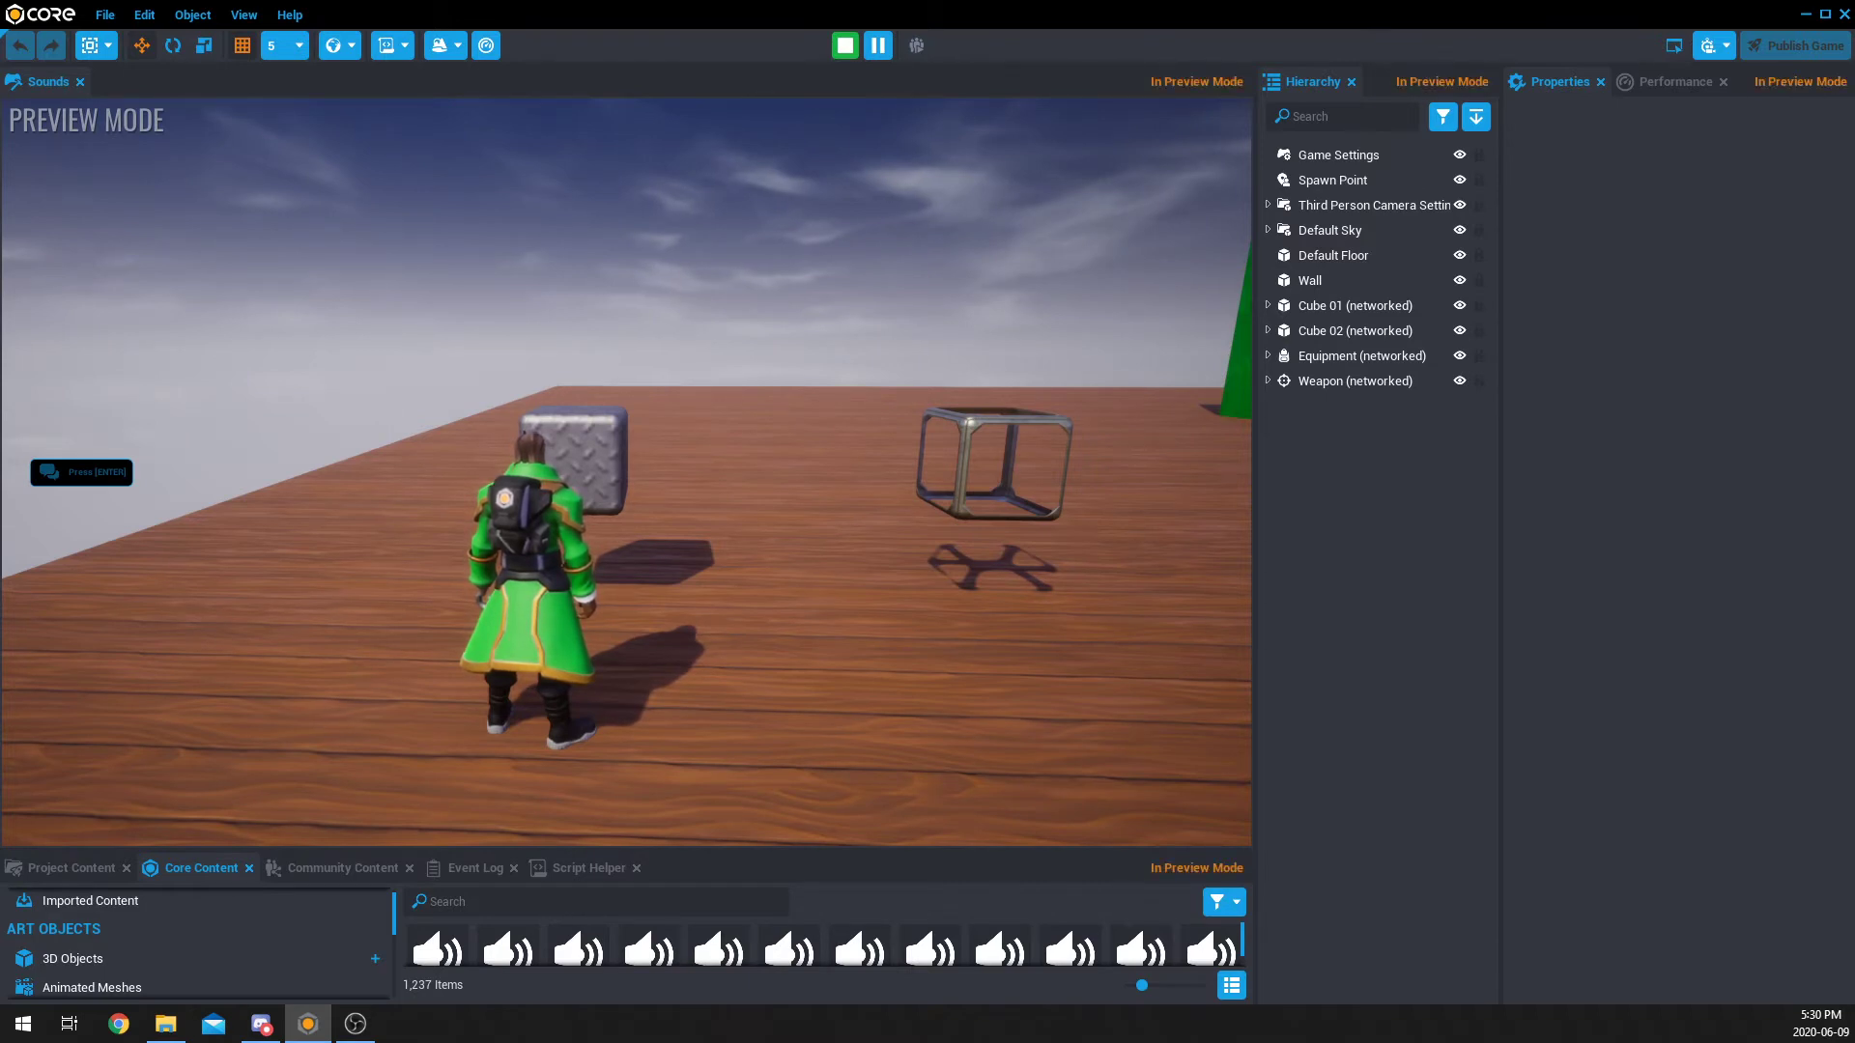
pyautogui.press('w')
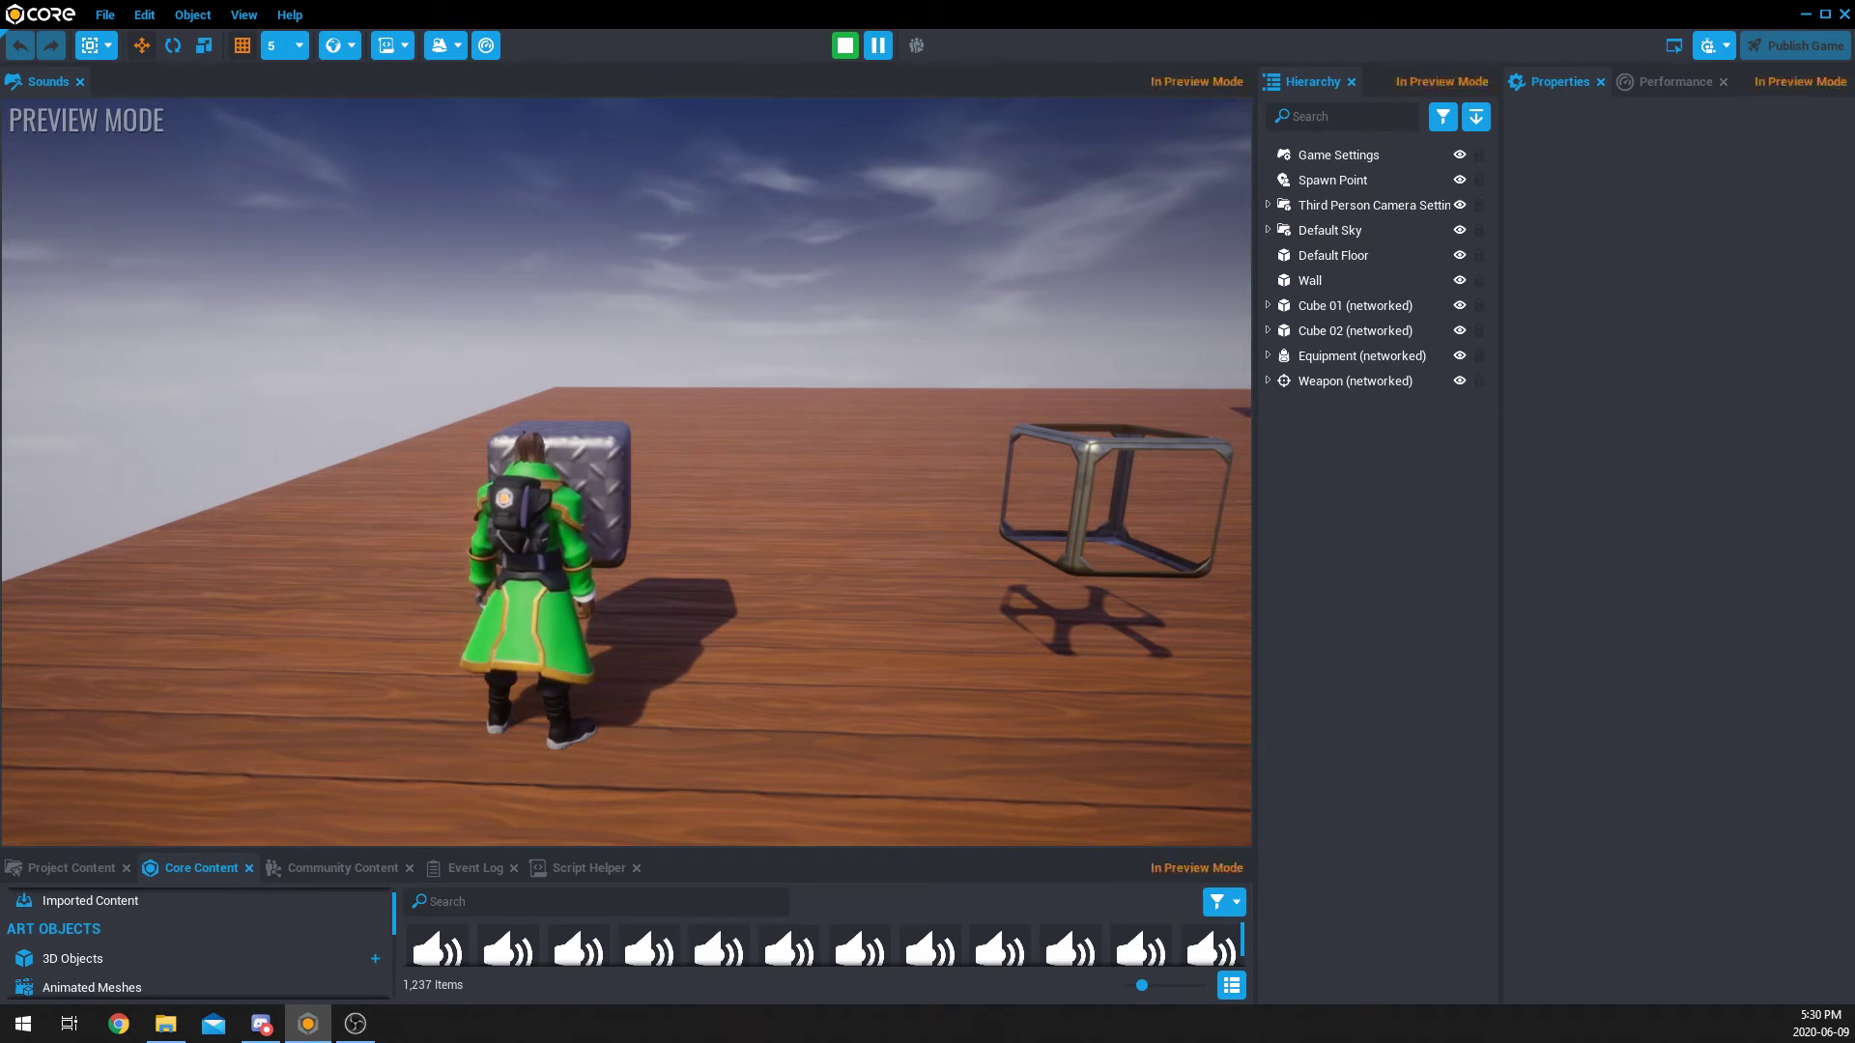
pyautogui.moveTo(626, 471)
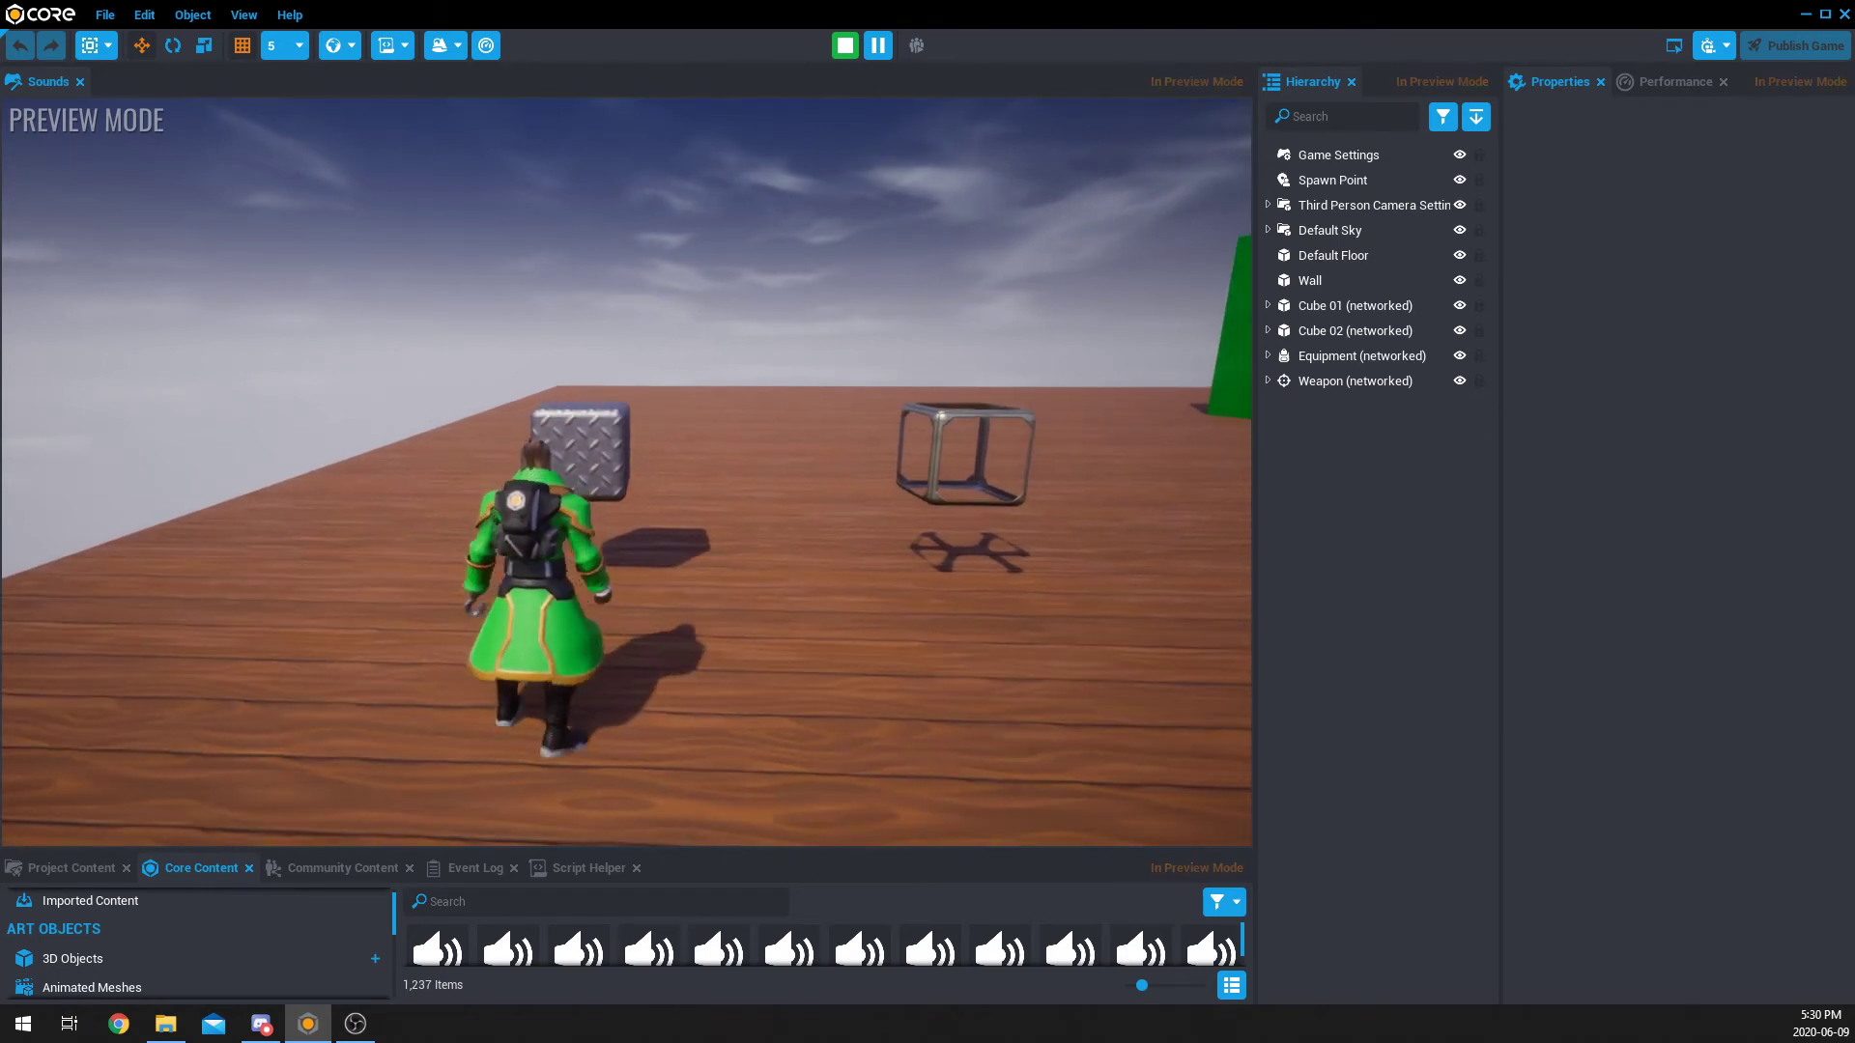
pyautogui.press('d')
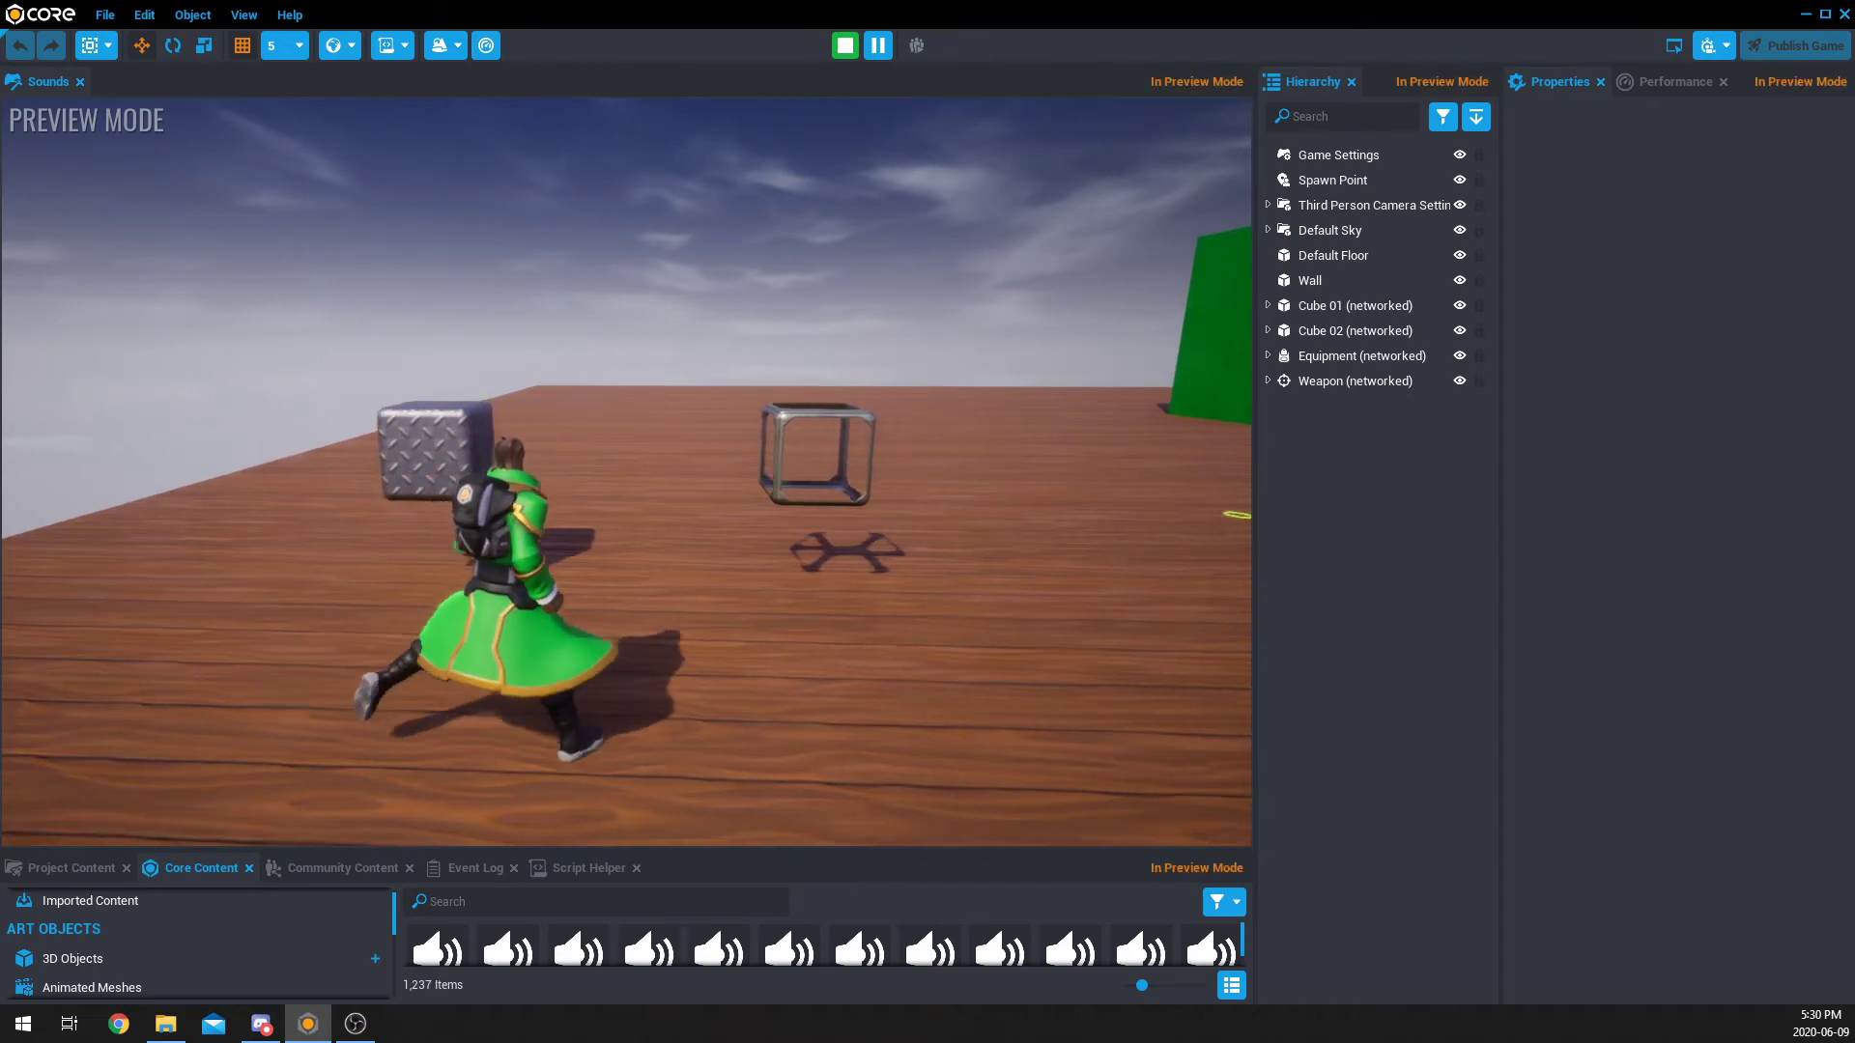
pyautogui.press('d')
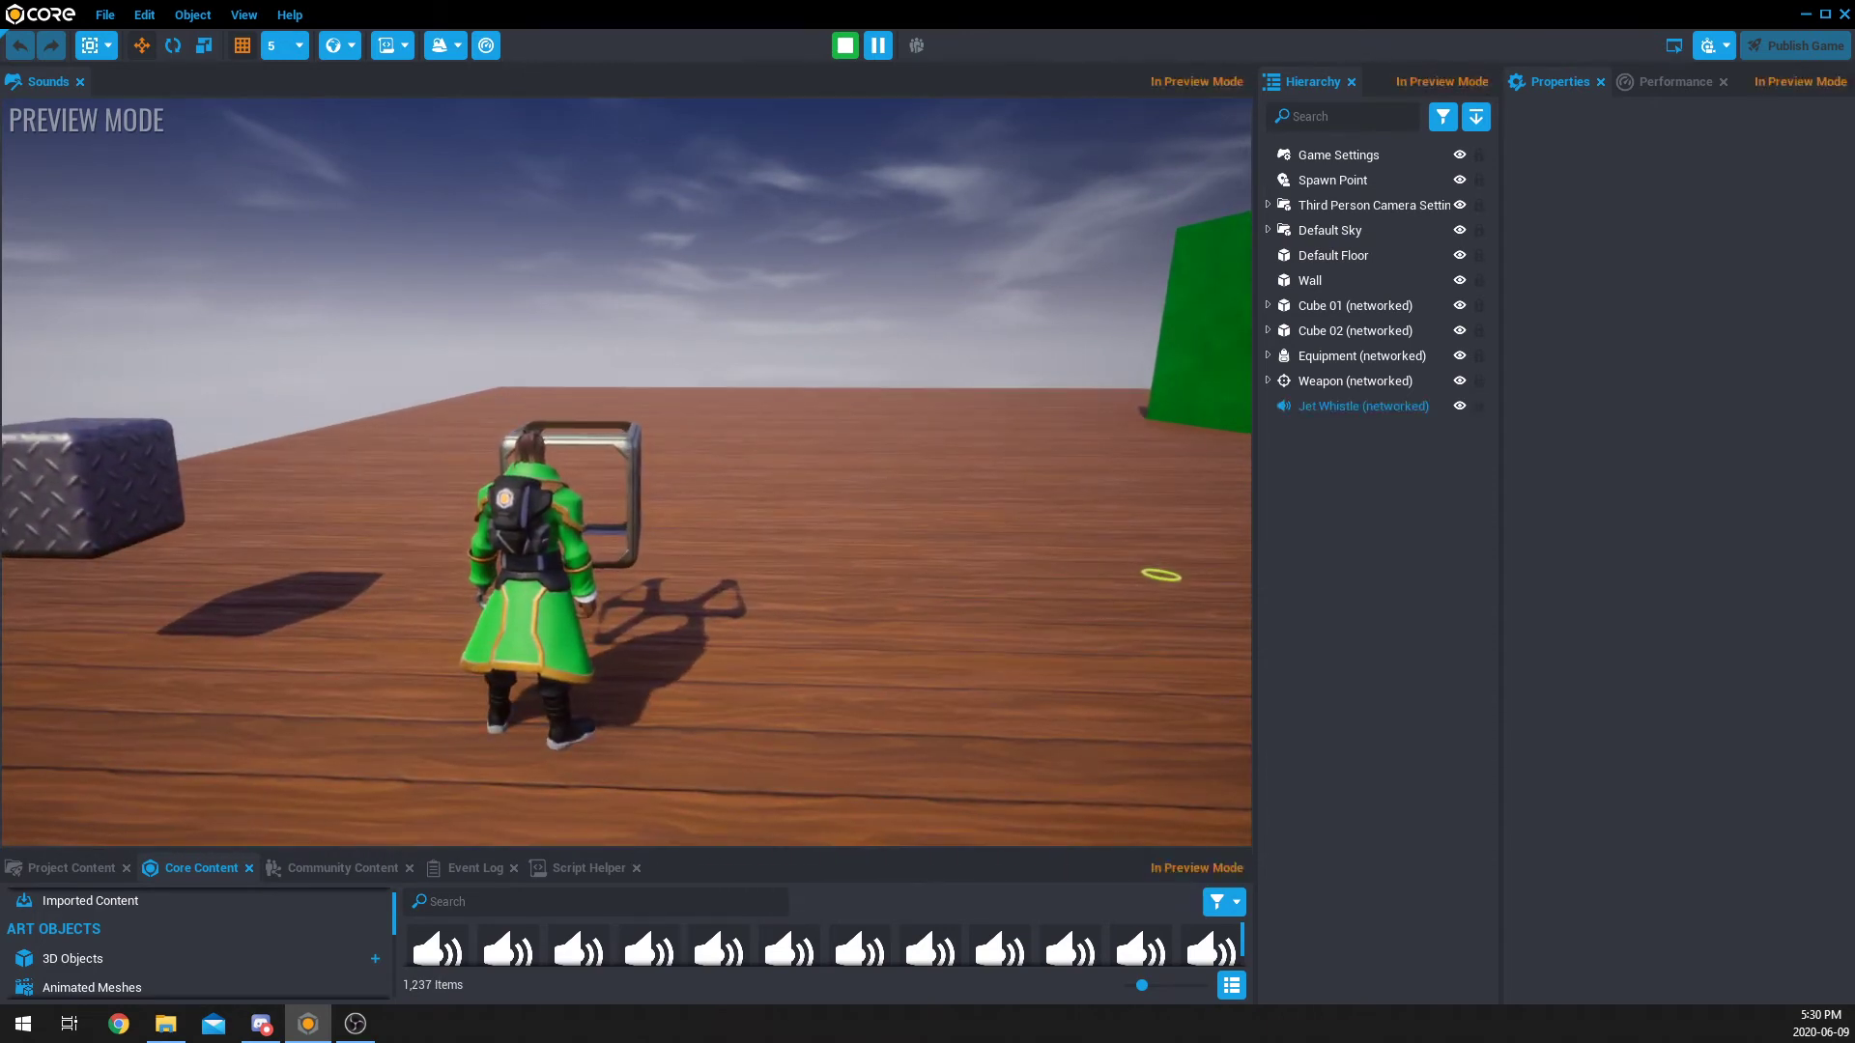
pyautogui.press('[')
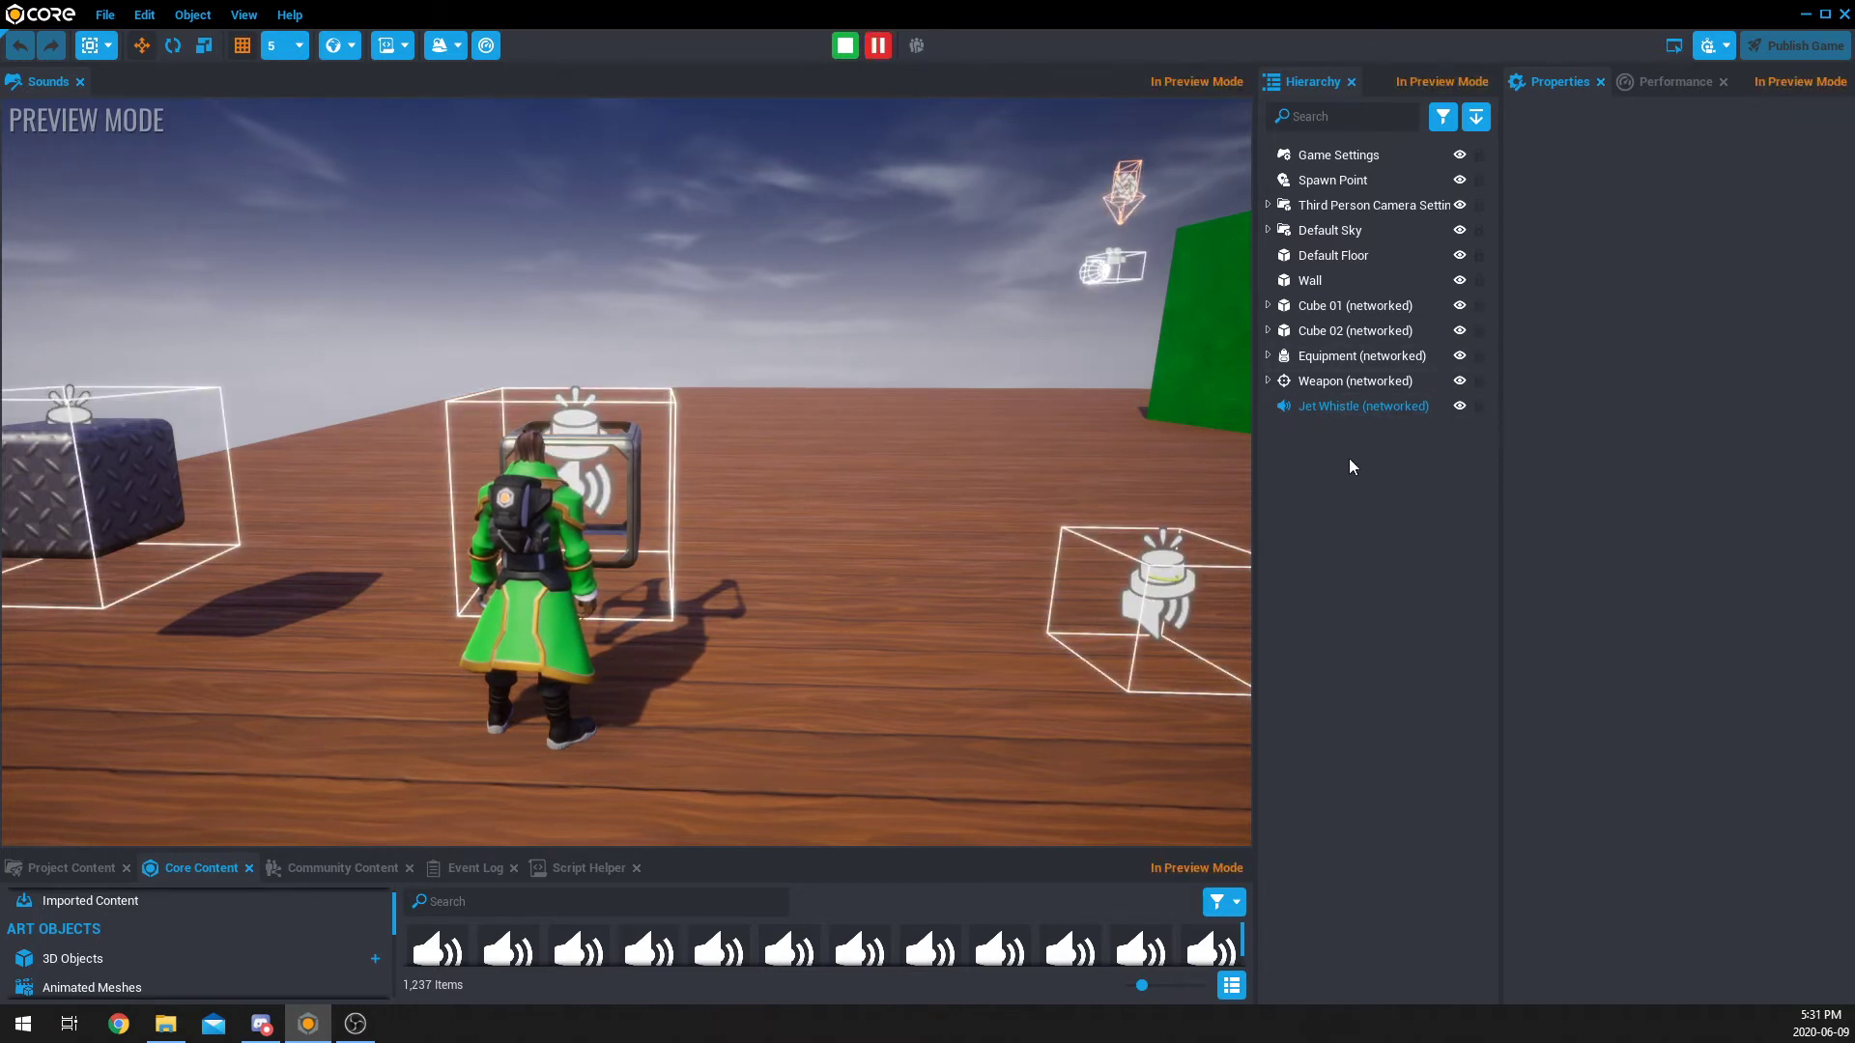
pyautogui.press('[')
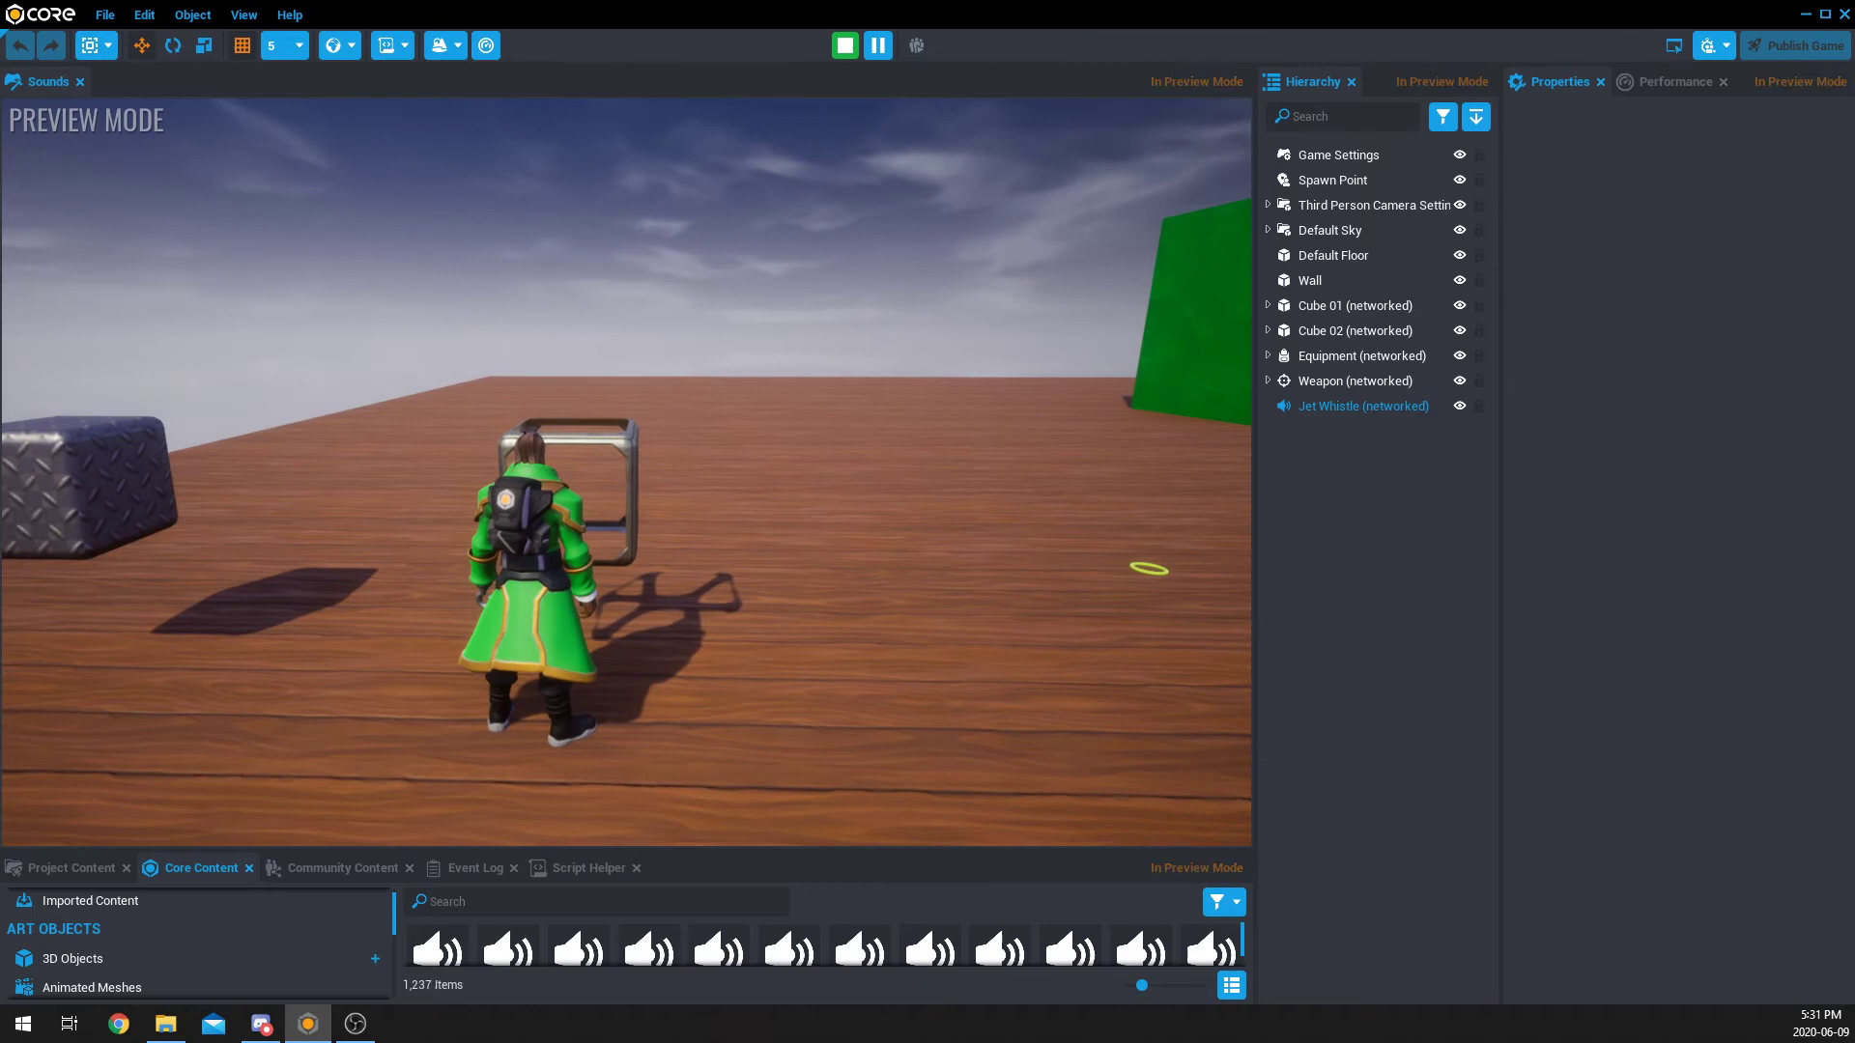
pyautogui.press('w')
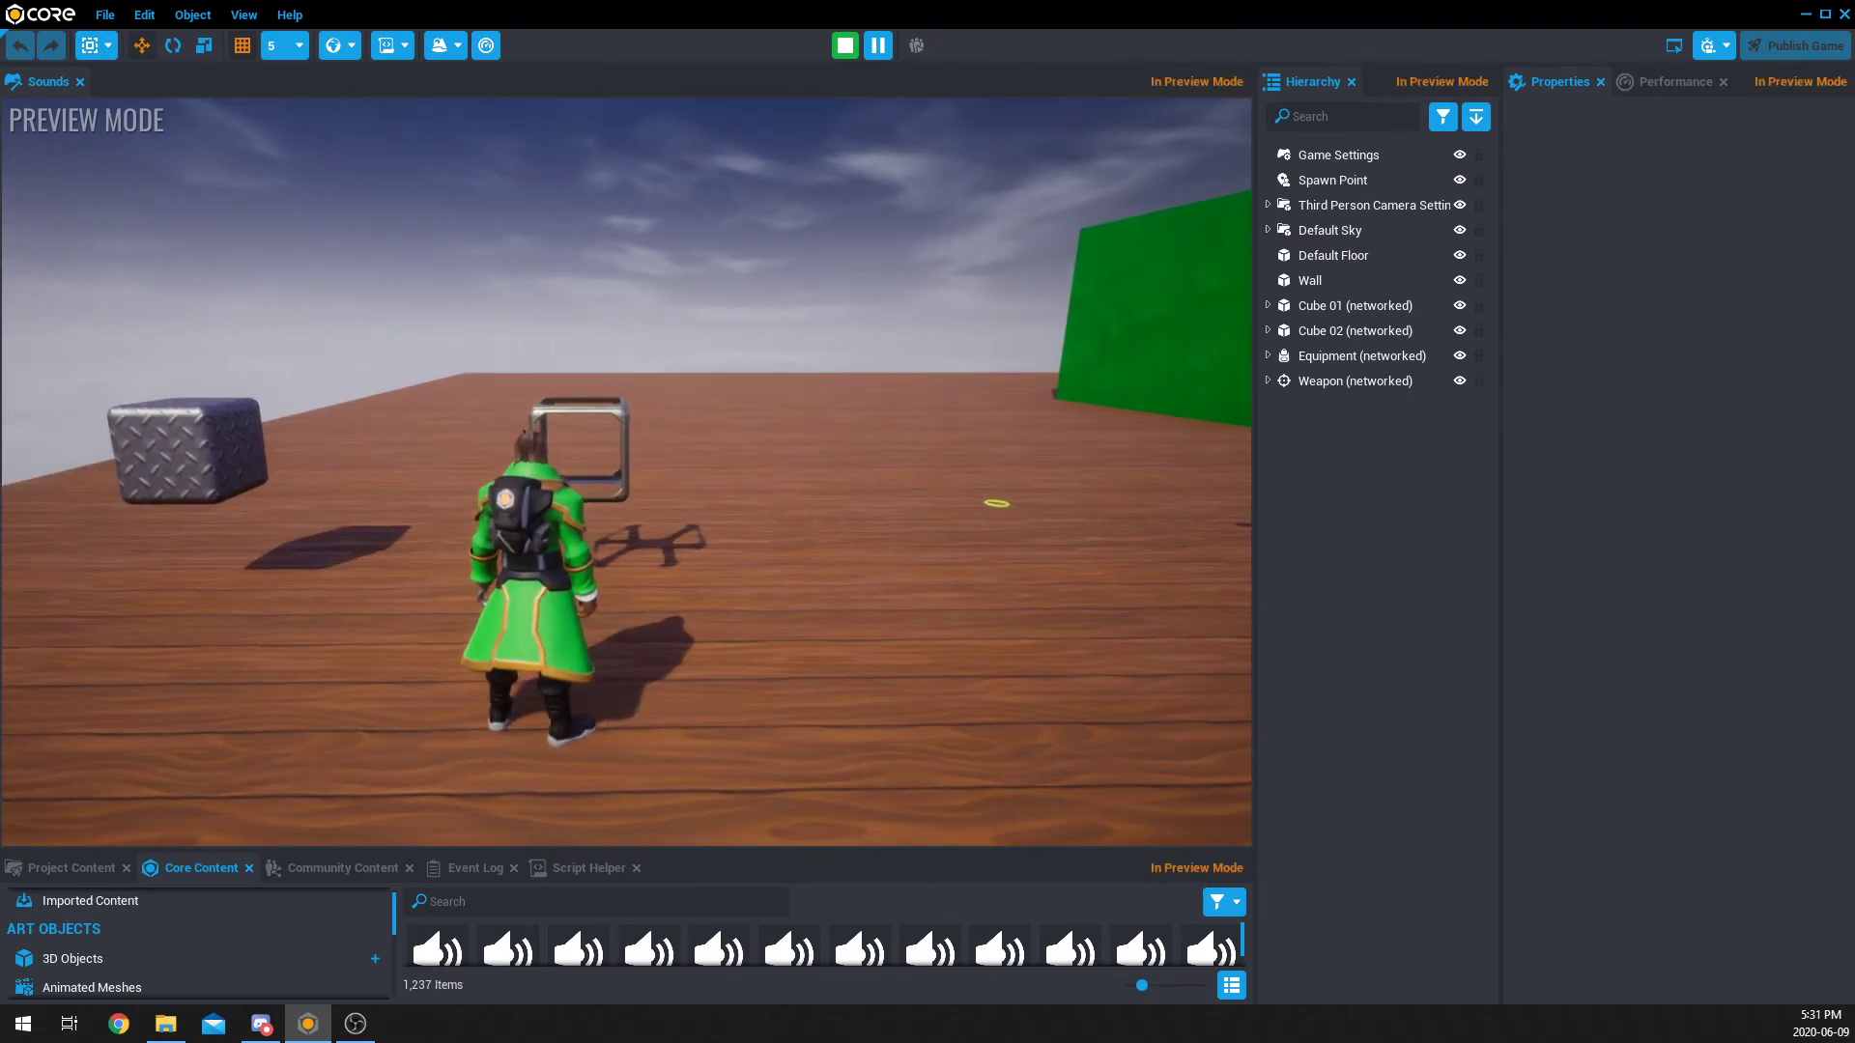
# Step: Stop the preview, expand Cube 01's trigger, inspect Aircraft Cockpit Interior, and open the Play or Stop script
pyautogui.press('=')
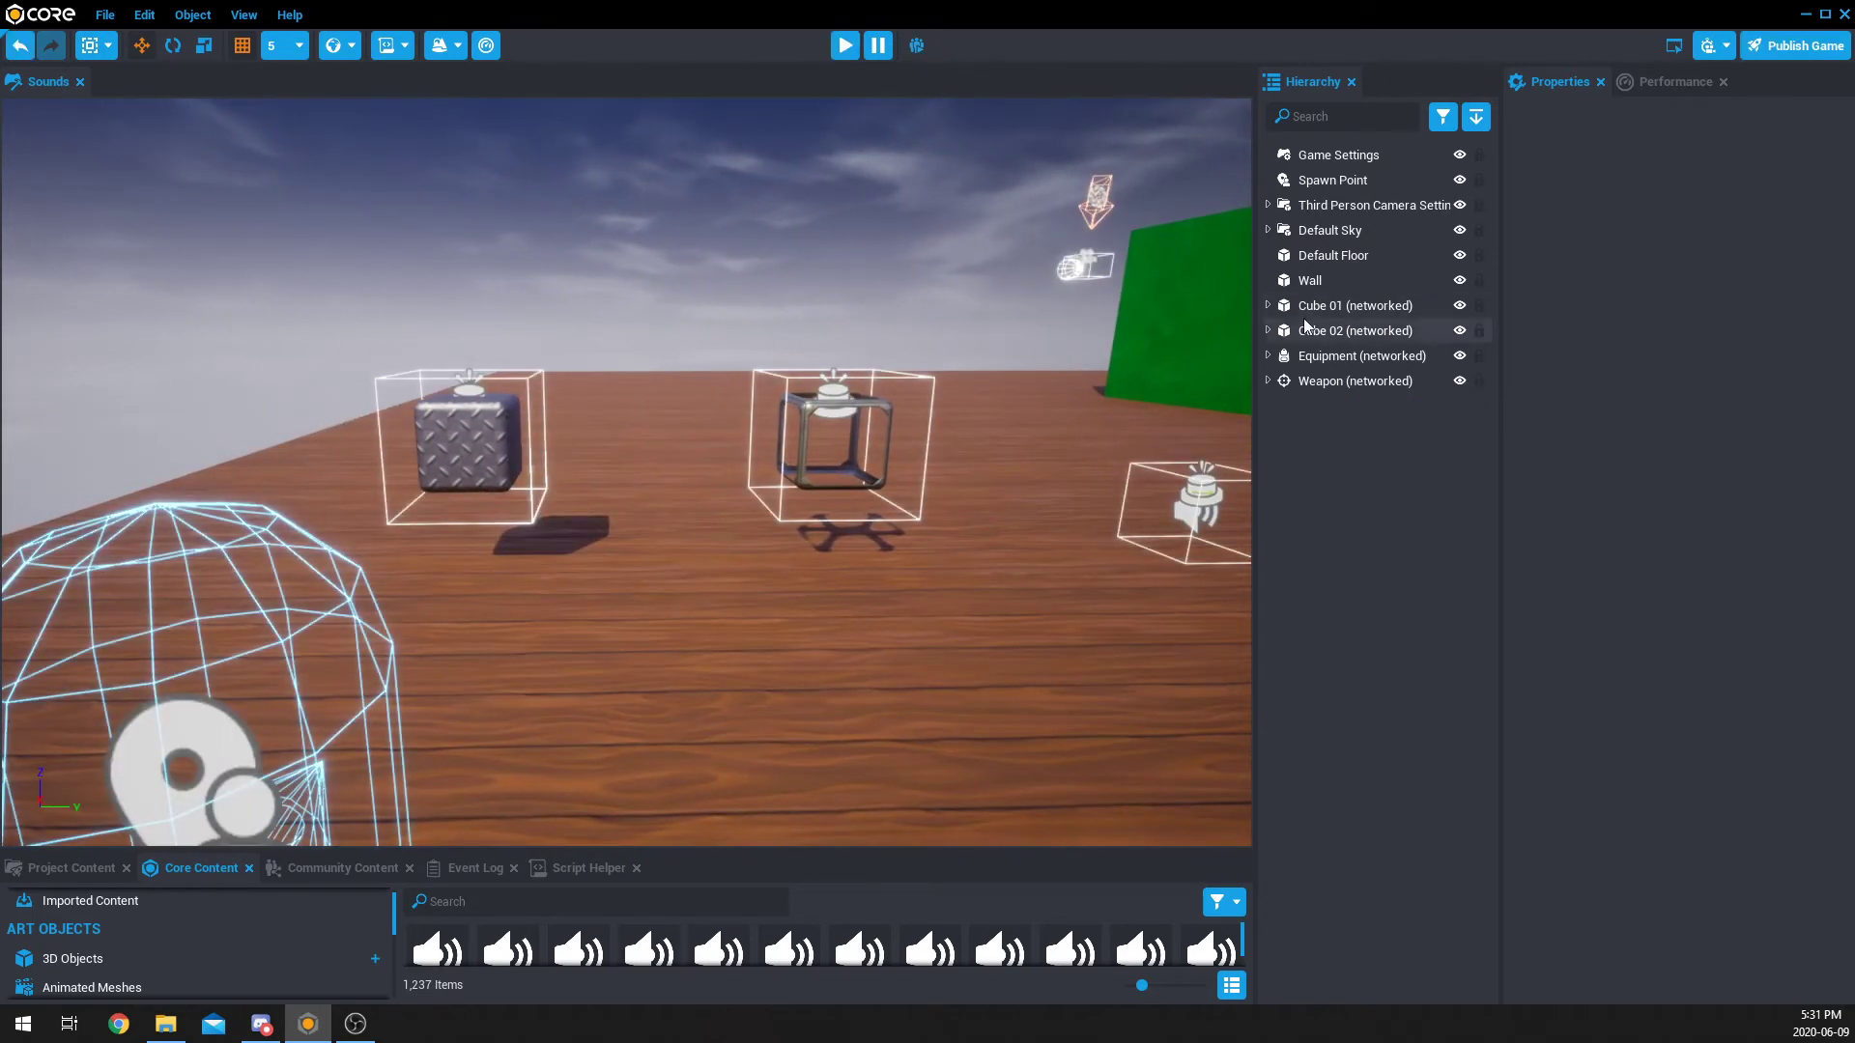
pyautogui.click(1269, 307)
pyautogui.click(1277, 330)
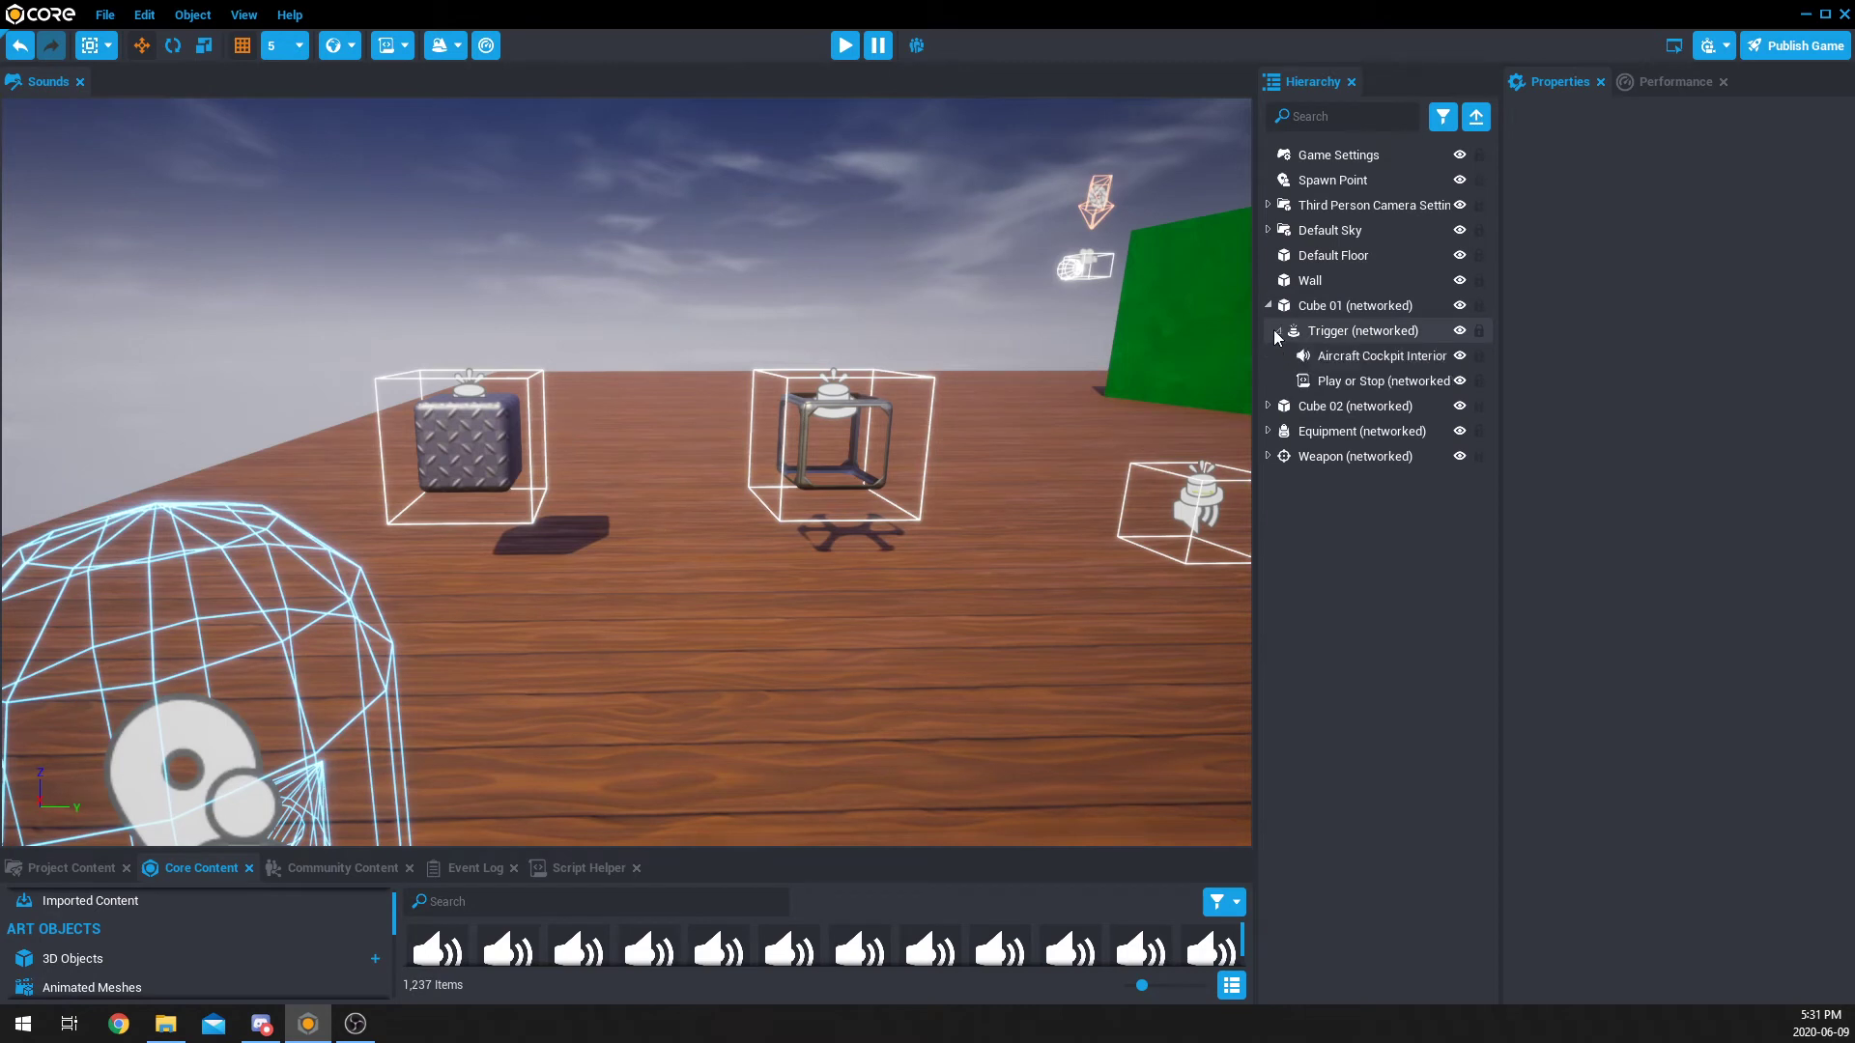
pyautogui.click(1353, 359)
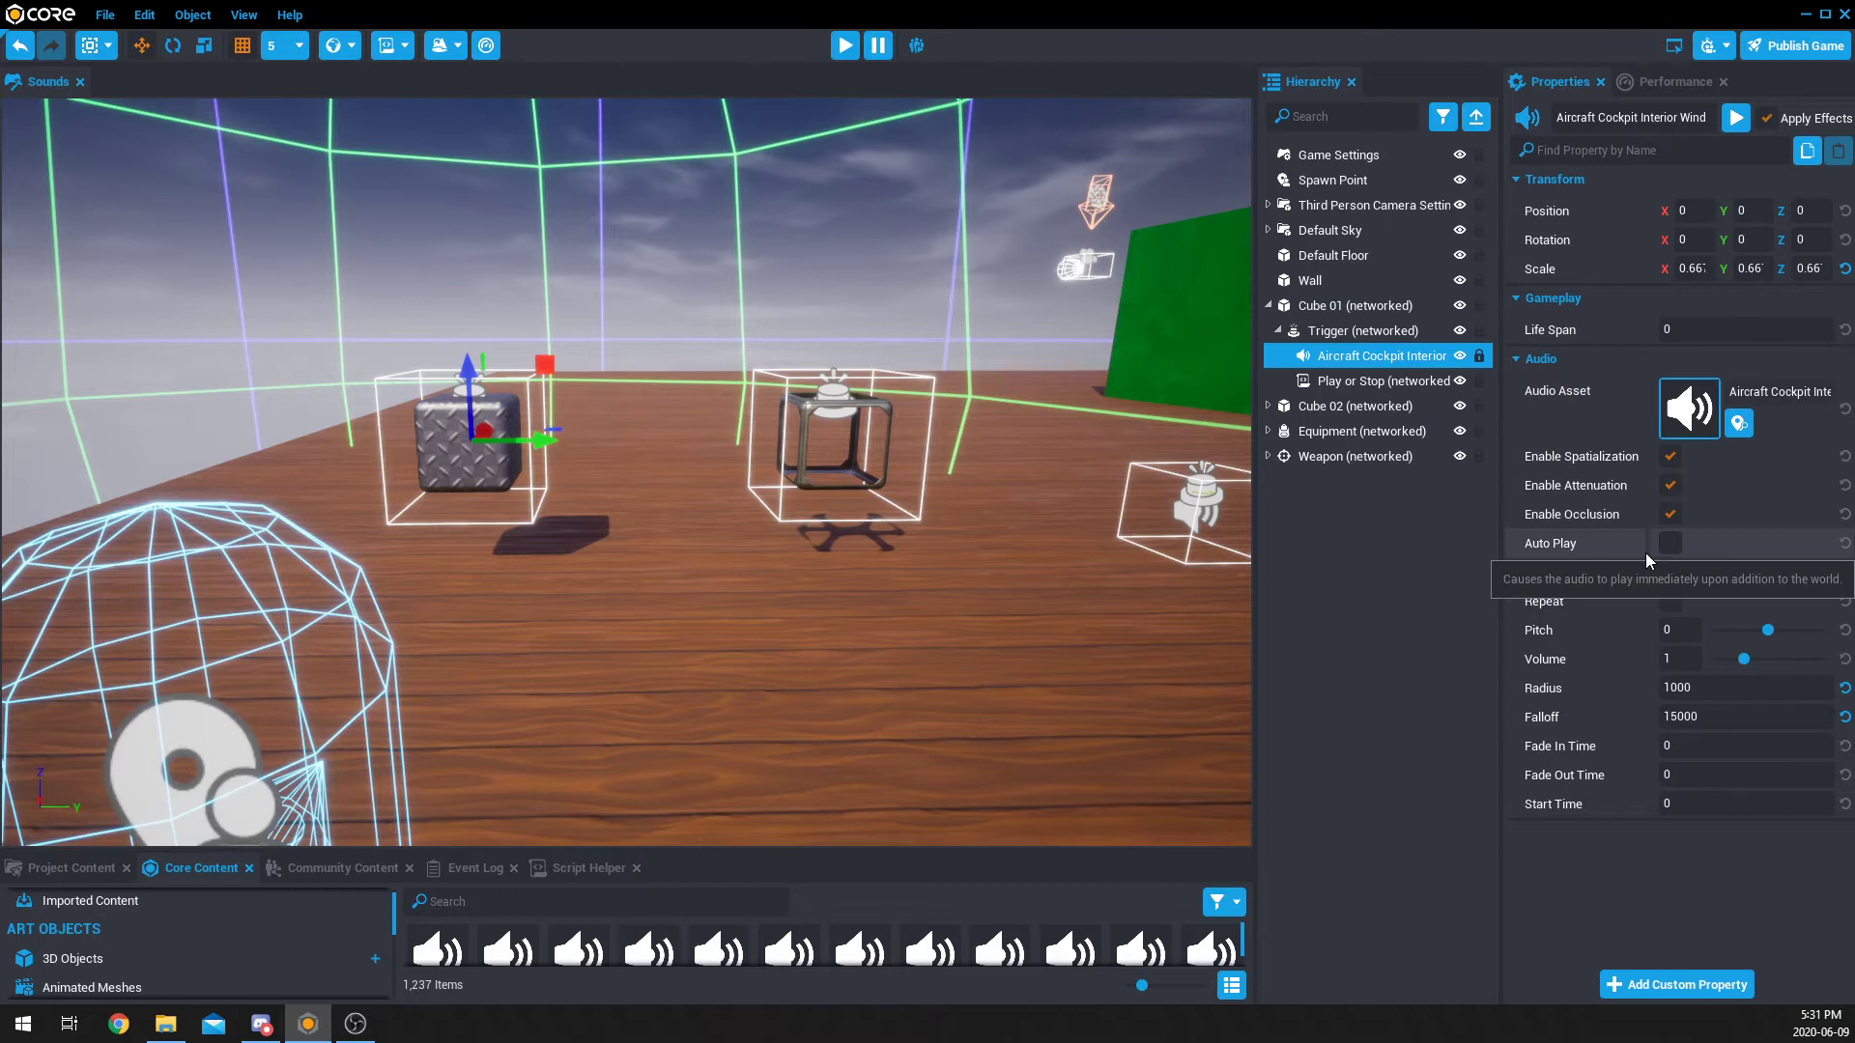
pyautogui.click(1379, 384)
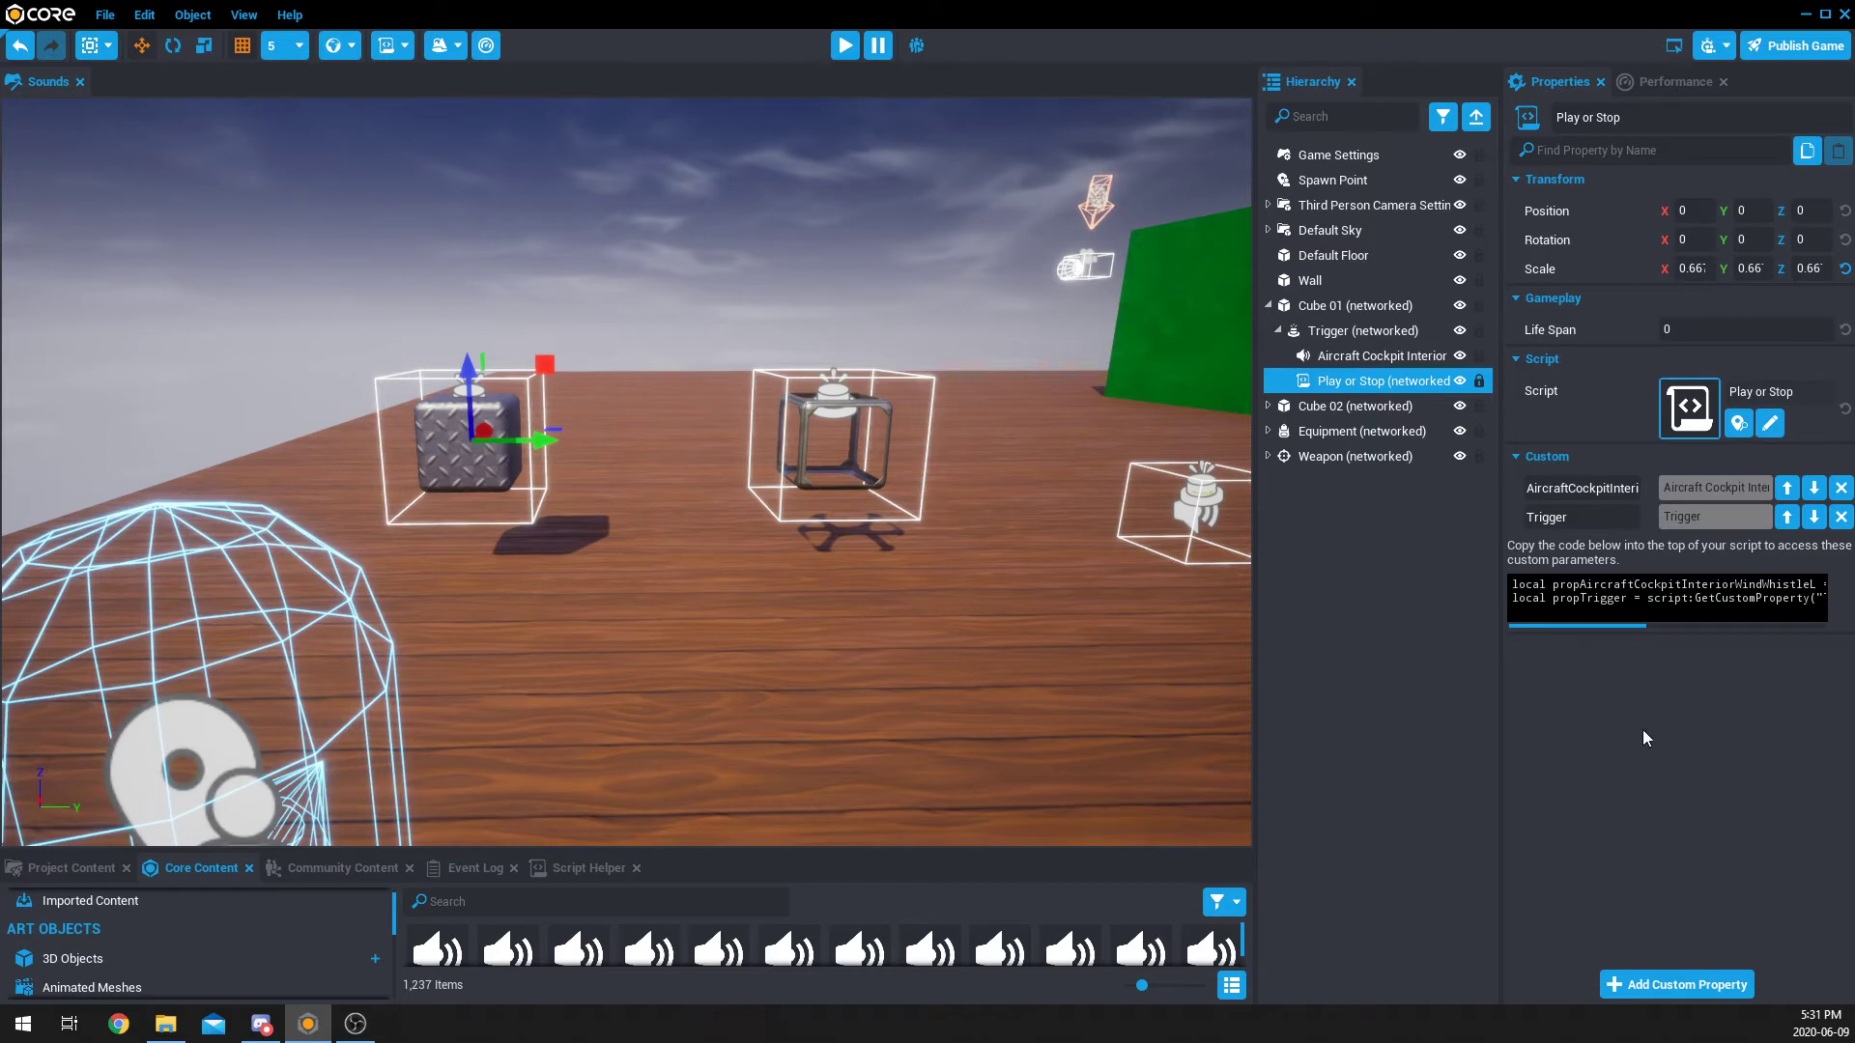
pyautogui.doubleClick(1377, 381)
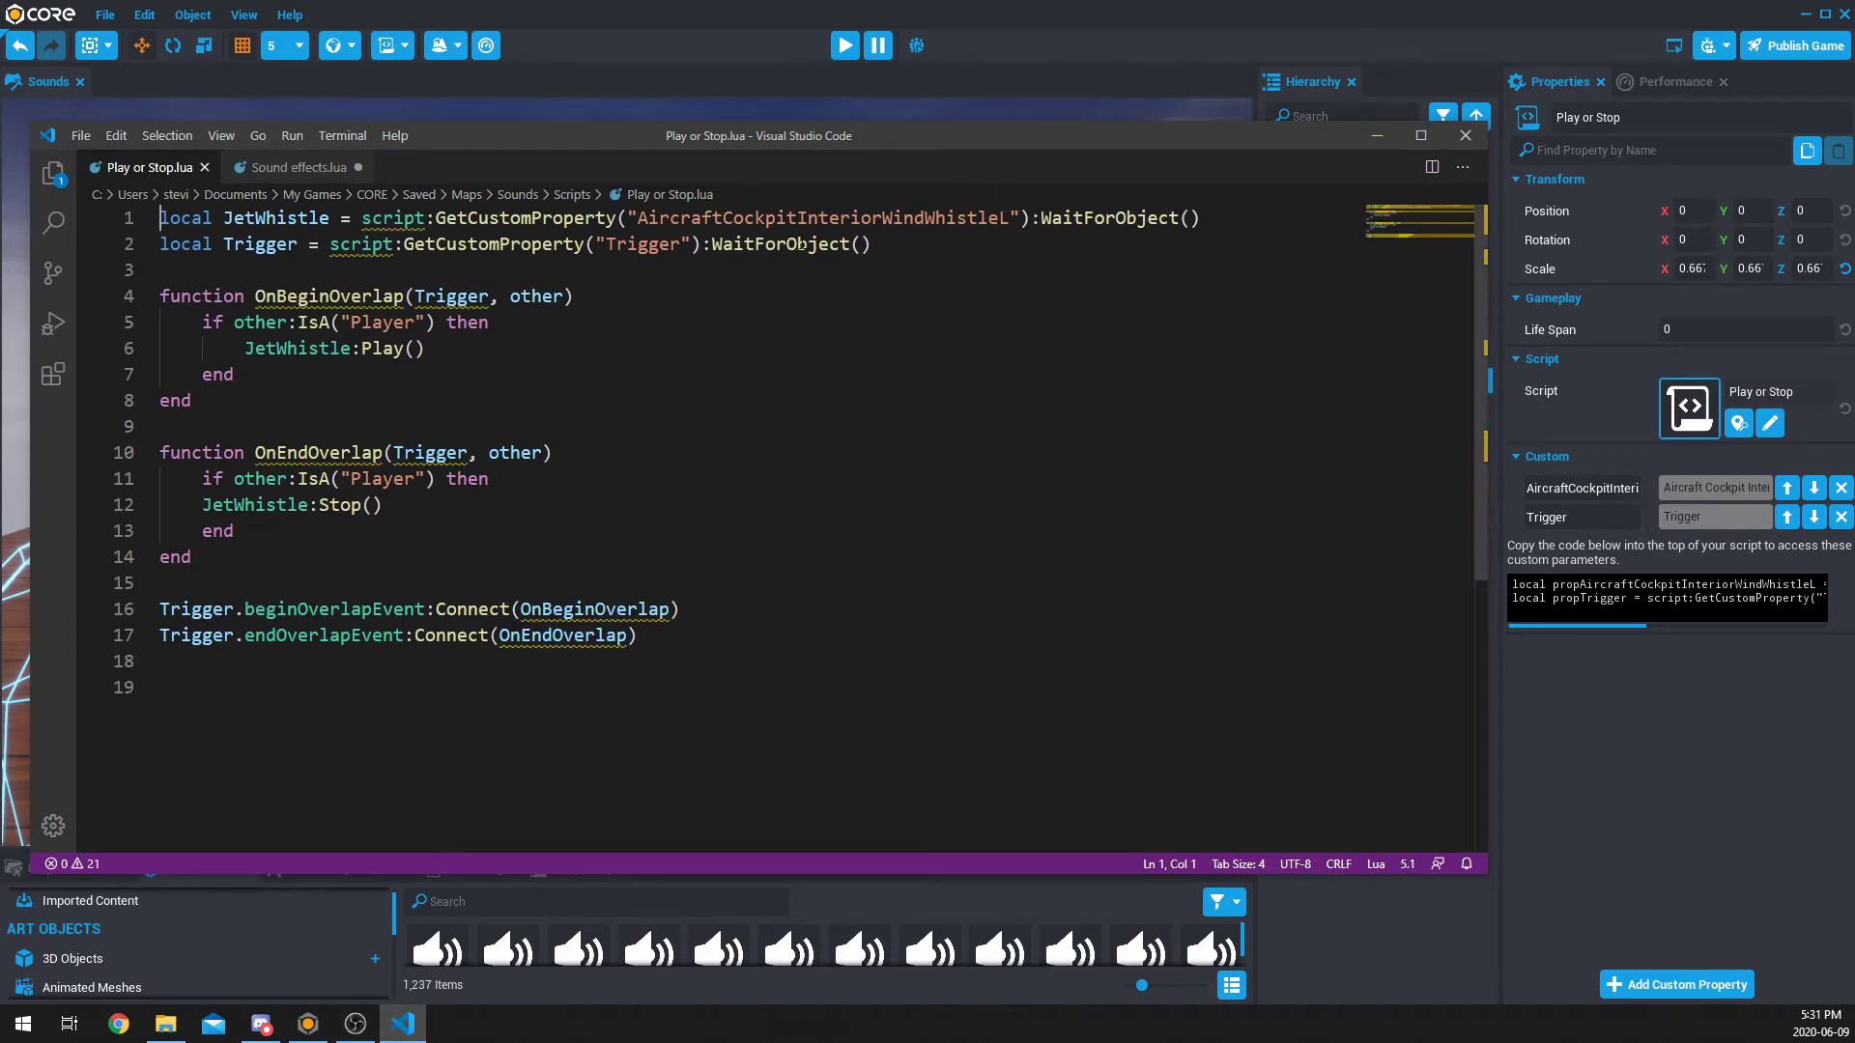
# Step: Highlight the JetWhistle:Play() call on line 6, then return to Core's Create Script options
pyautogui.moveTo(910, 134); pyautogui.dragTo(947, 168)
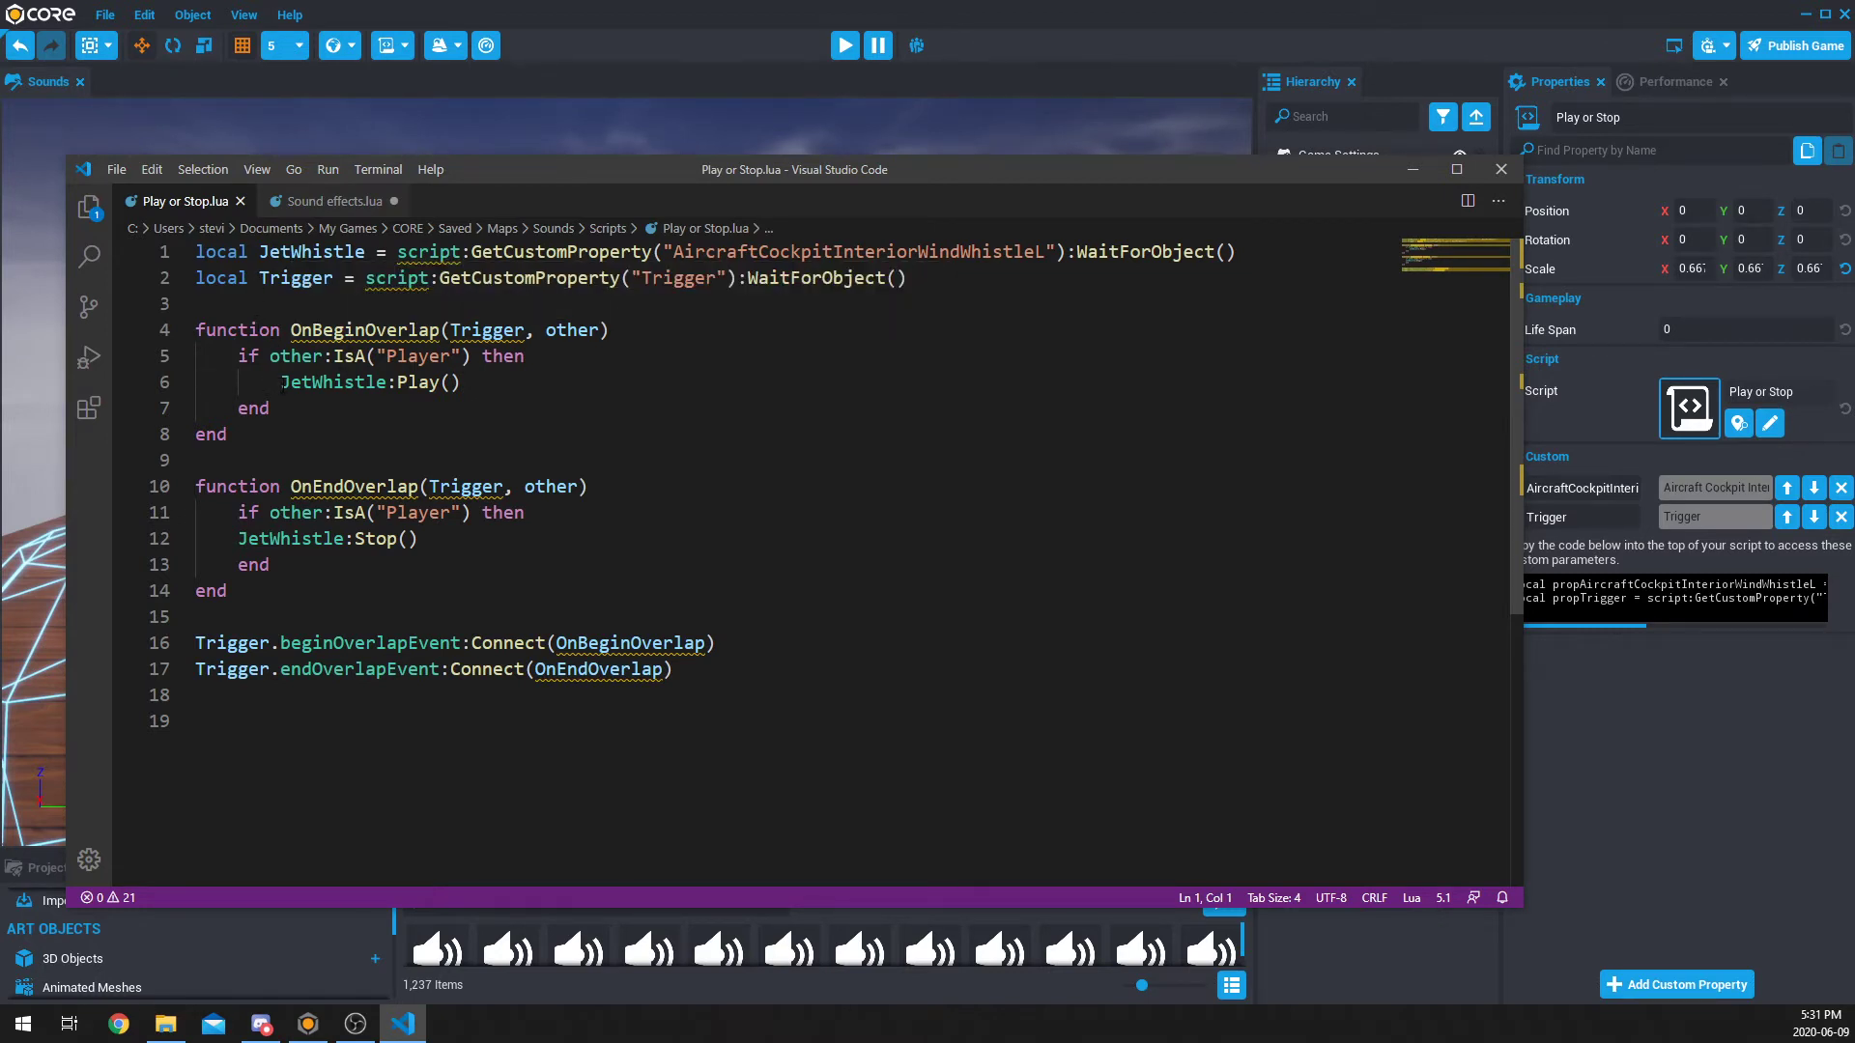
pyautogui.moveTo(282, 384); pyautogui.dragTo(477, 387)
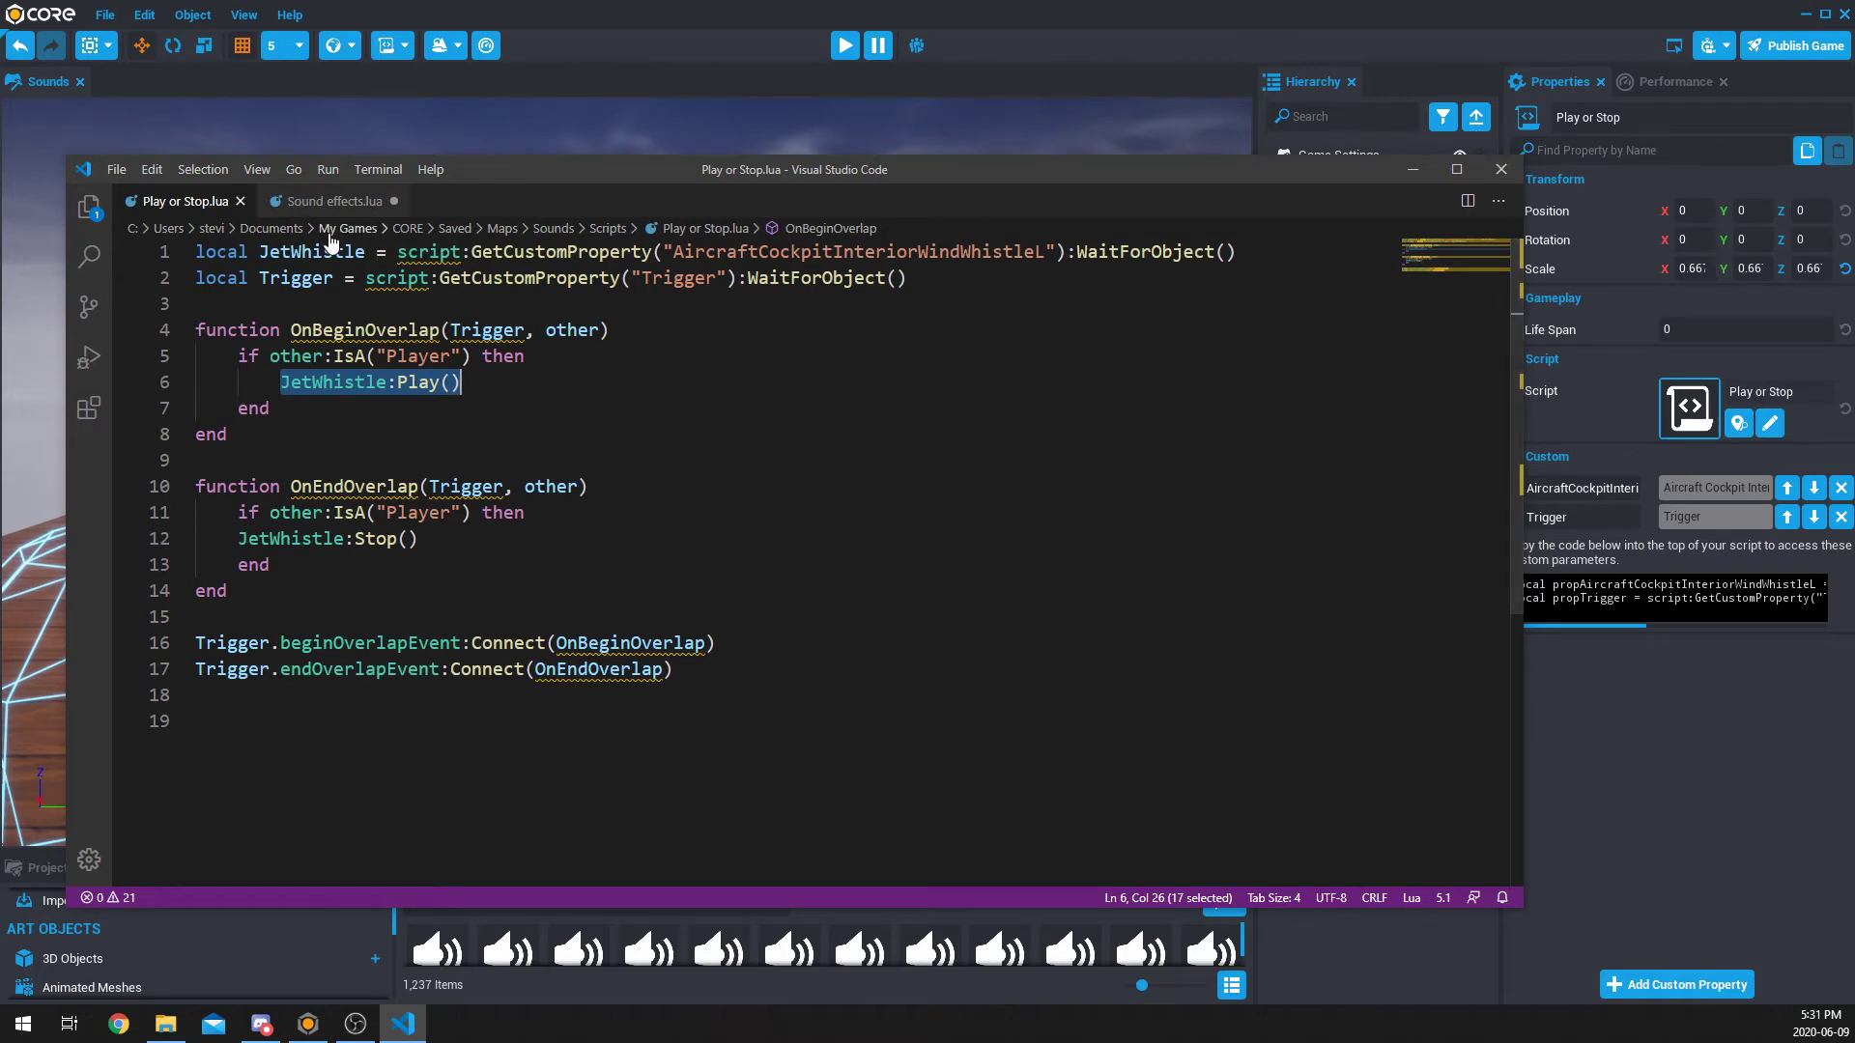
pyautogui.click(391, 45)
# Step: Generate the Event: Trigger Overlap example in Script Generator, close it, and reopen Play or Stop
pyautogui.click(426, 148)
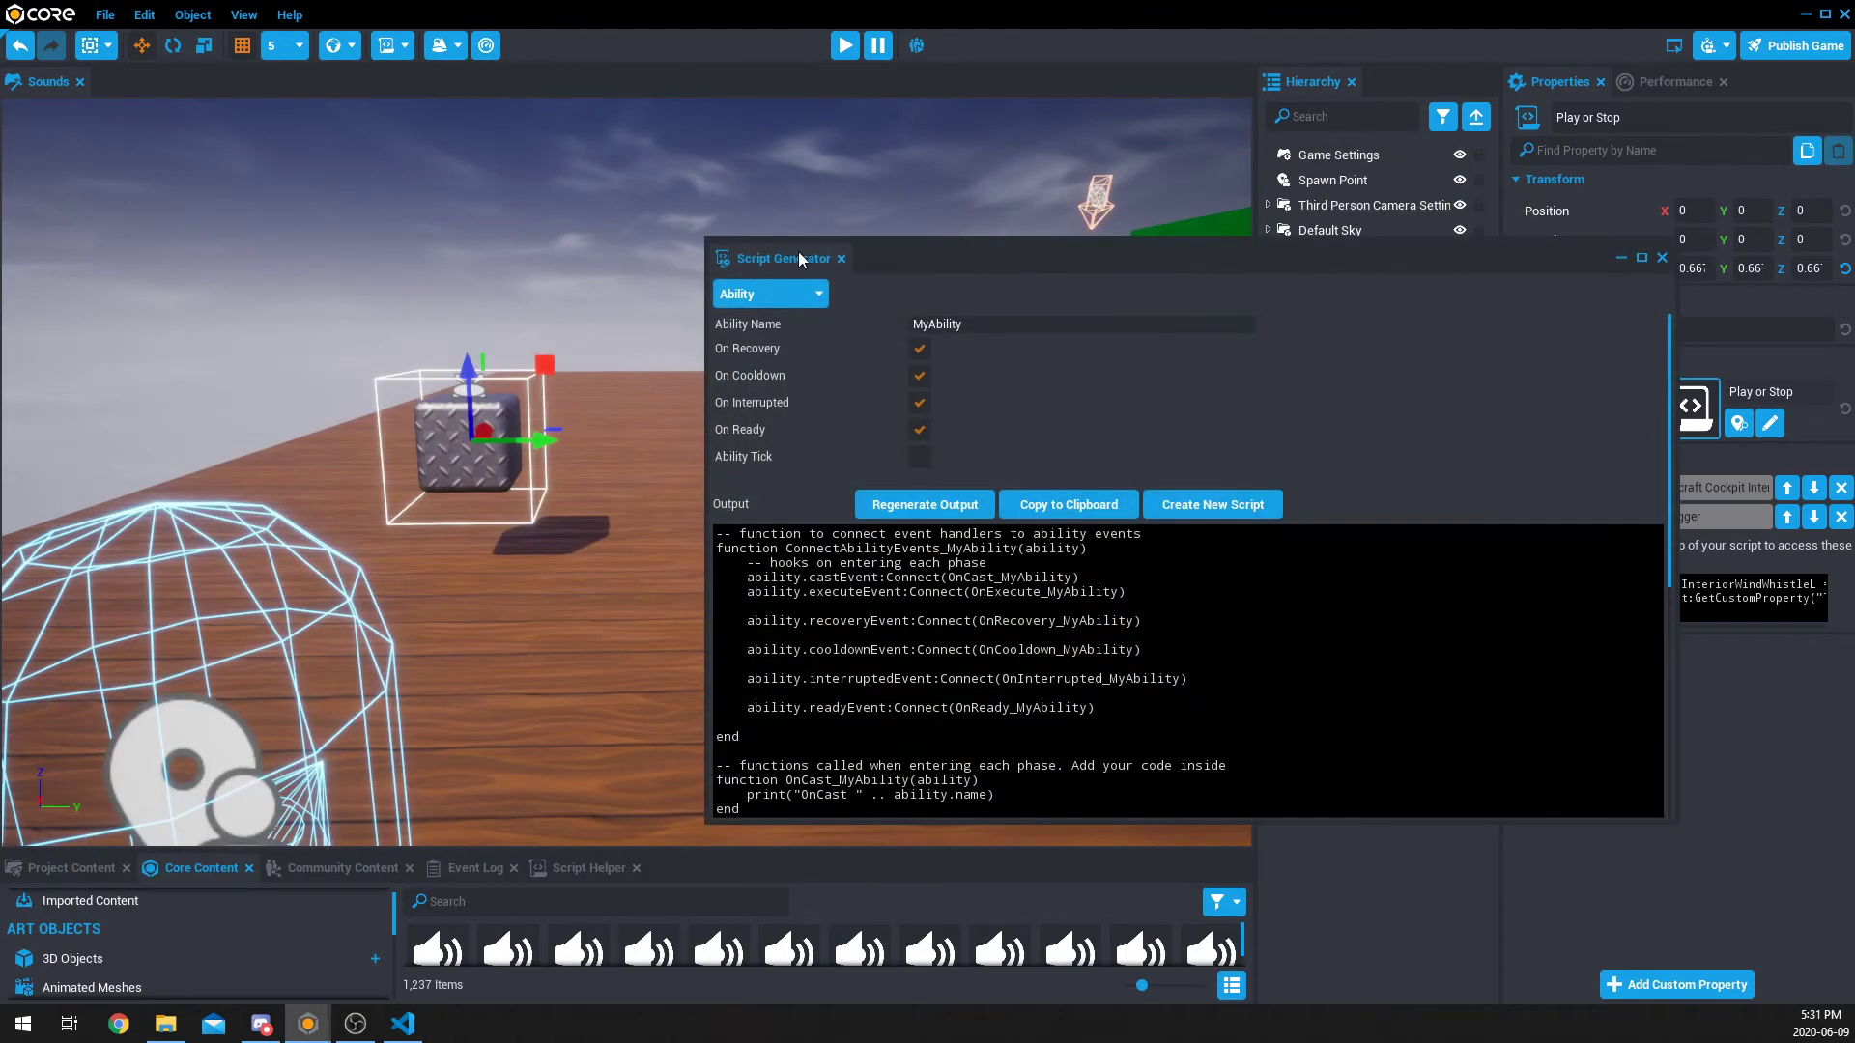
pyautogui.click(798, 290)
pyautogui.click(826, 422)
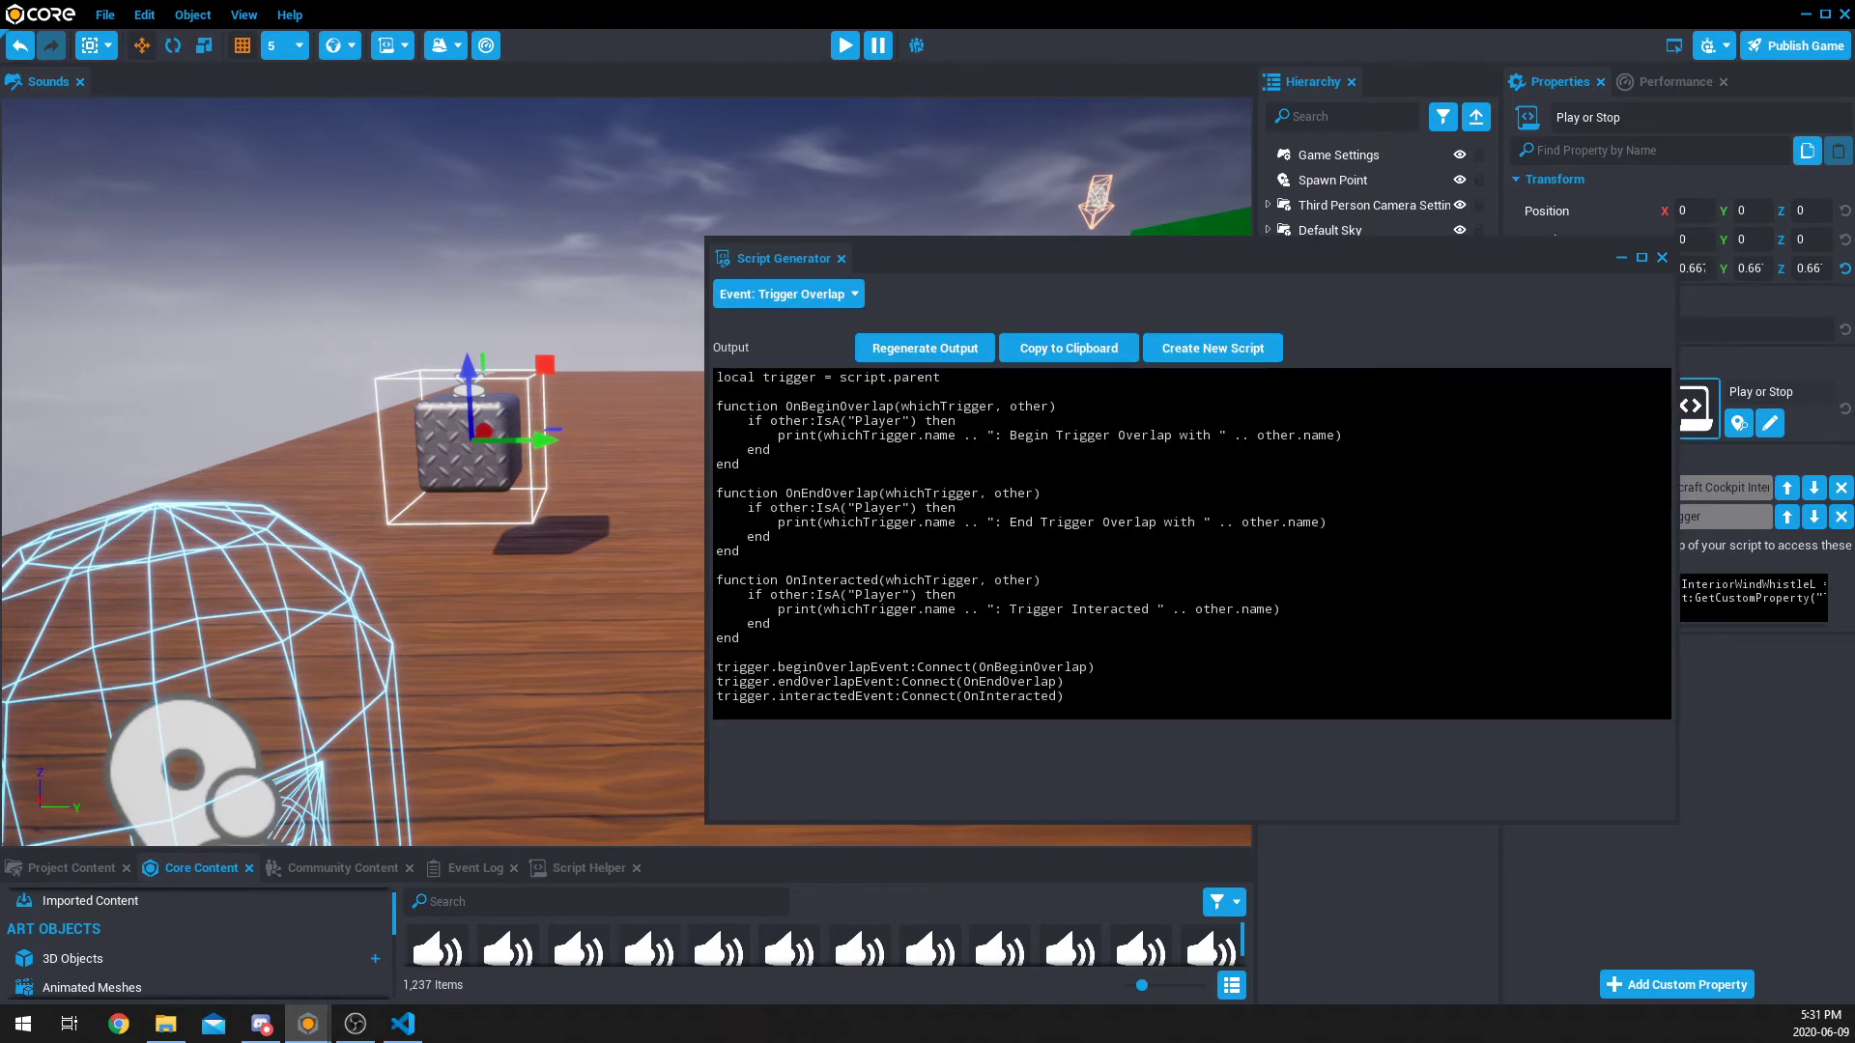
pyautogui.moveTo(1376, 265); pyautogui.dragTo(1062, 292)
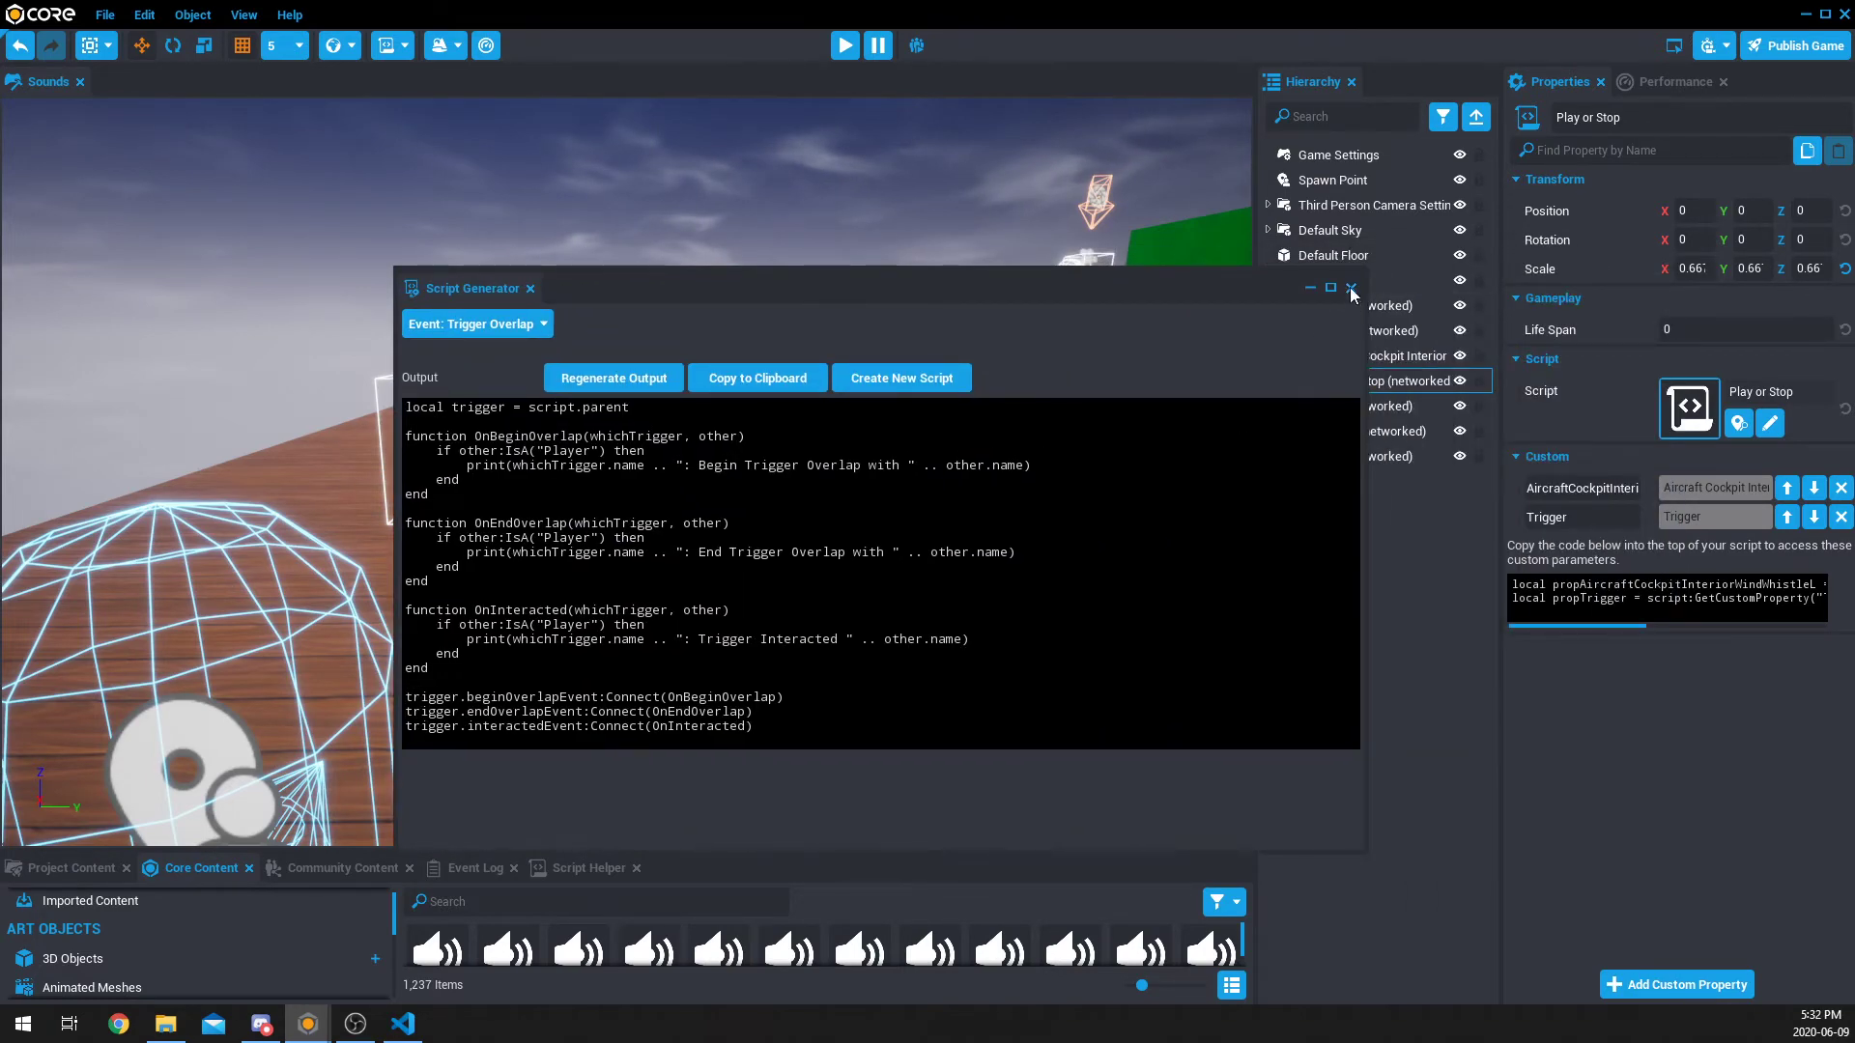
pyautogui.click(1347, 285)
pyautogui.doubleClick(1360, 386)
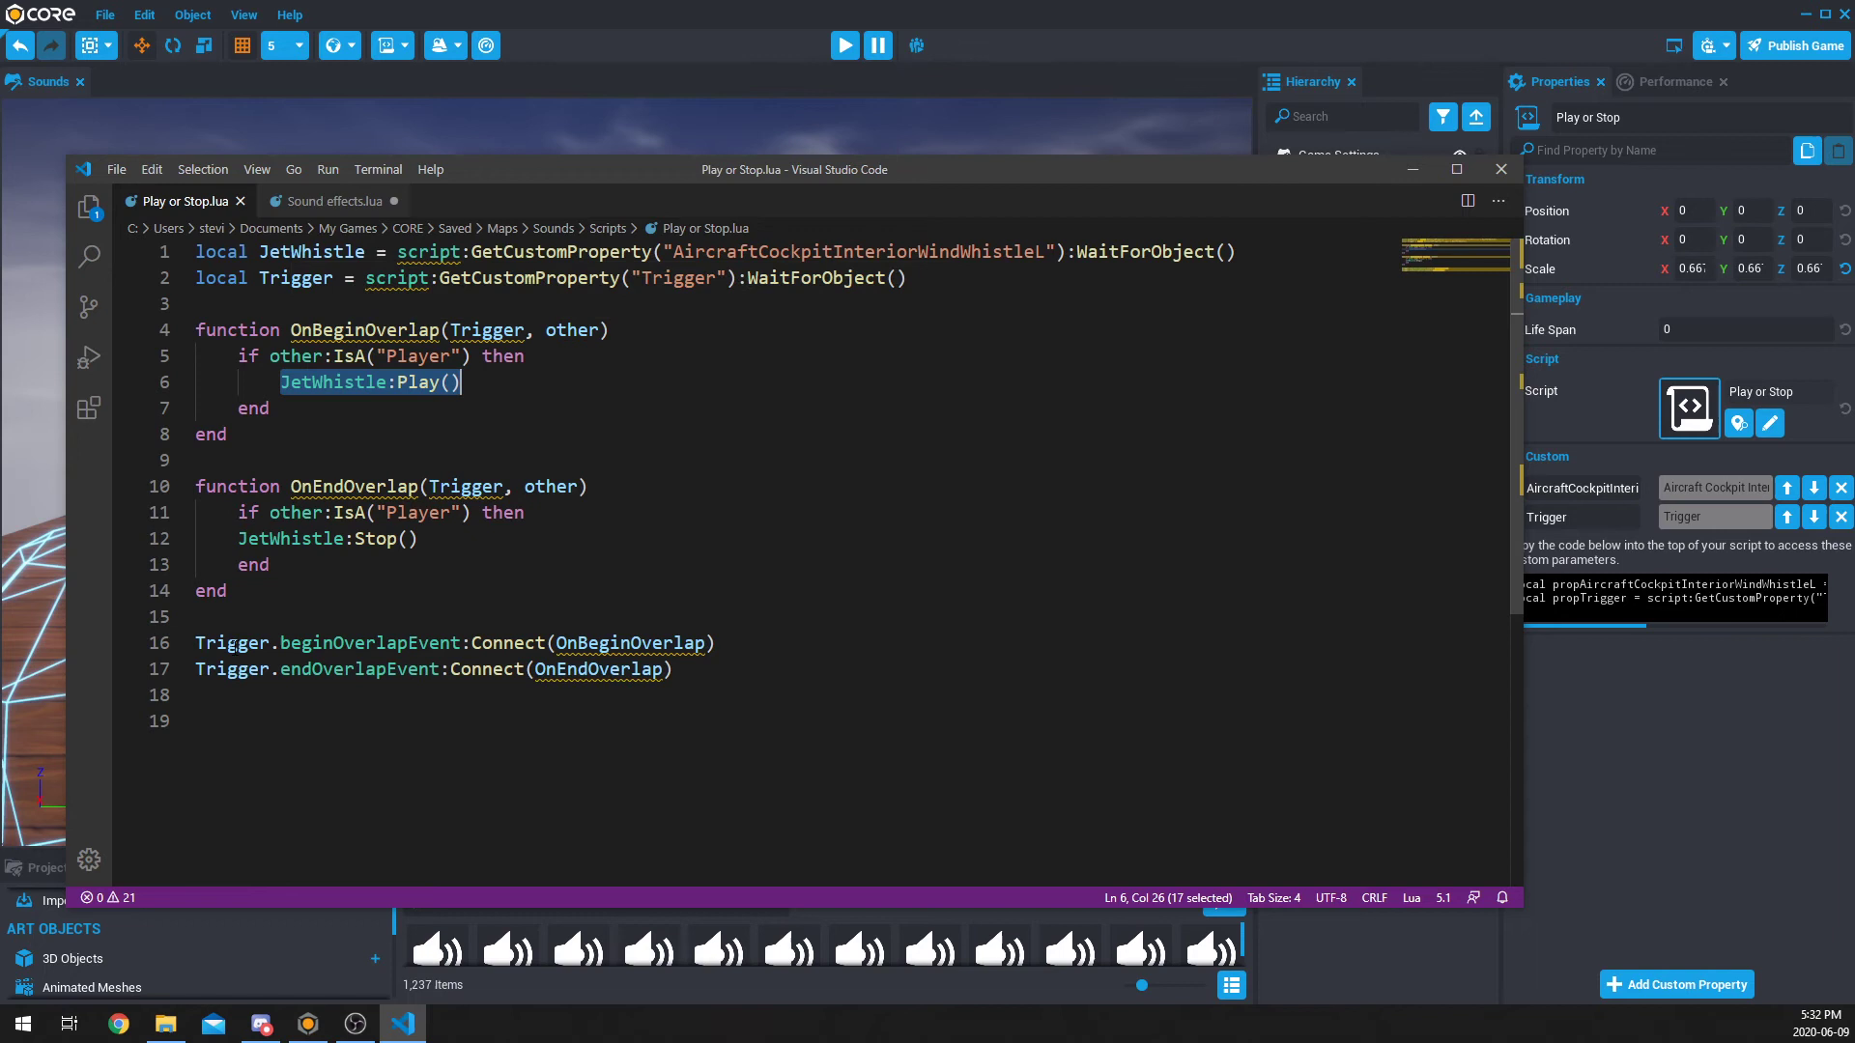
# Step: Highlight JetWhistle on line 6 and the :Stop() call on line 12, then close VS Code
pyautogui.click(279, 382)
pyautogui.moveTo(279, 382); pyautogui.dragTo(387, 382)
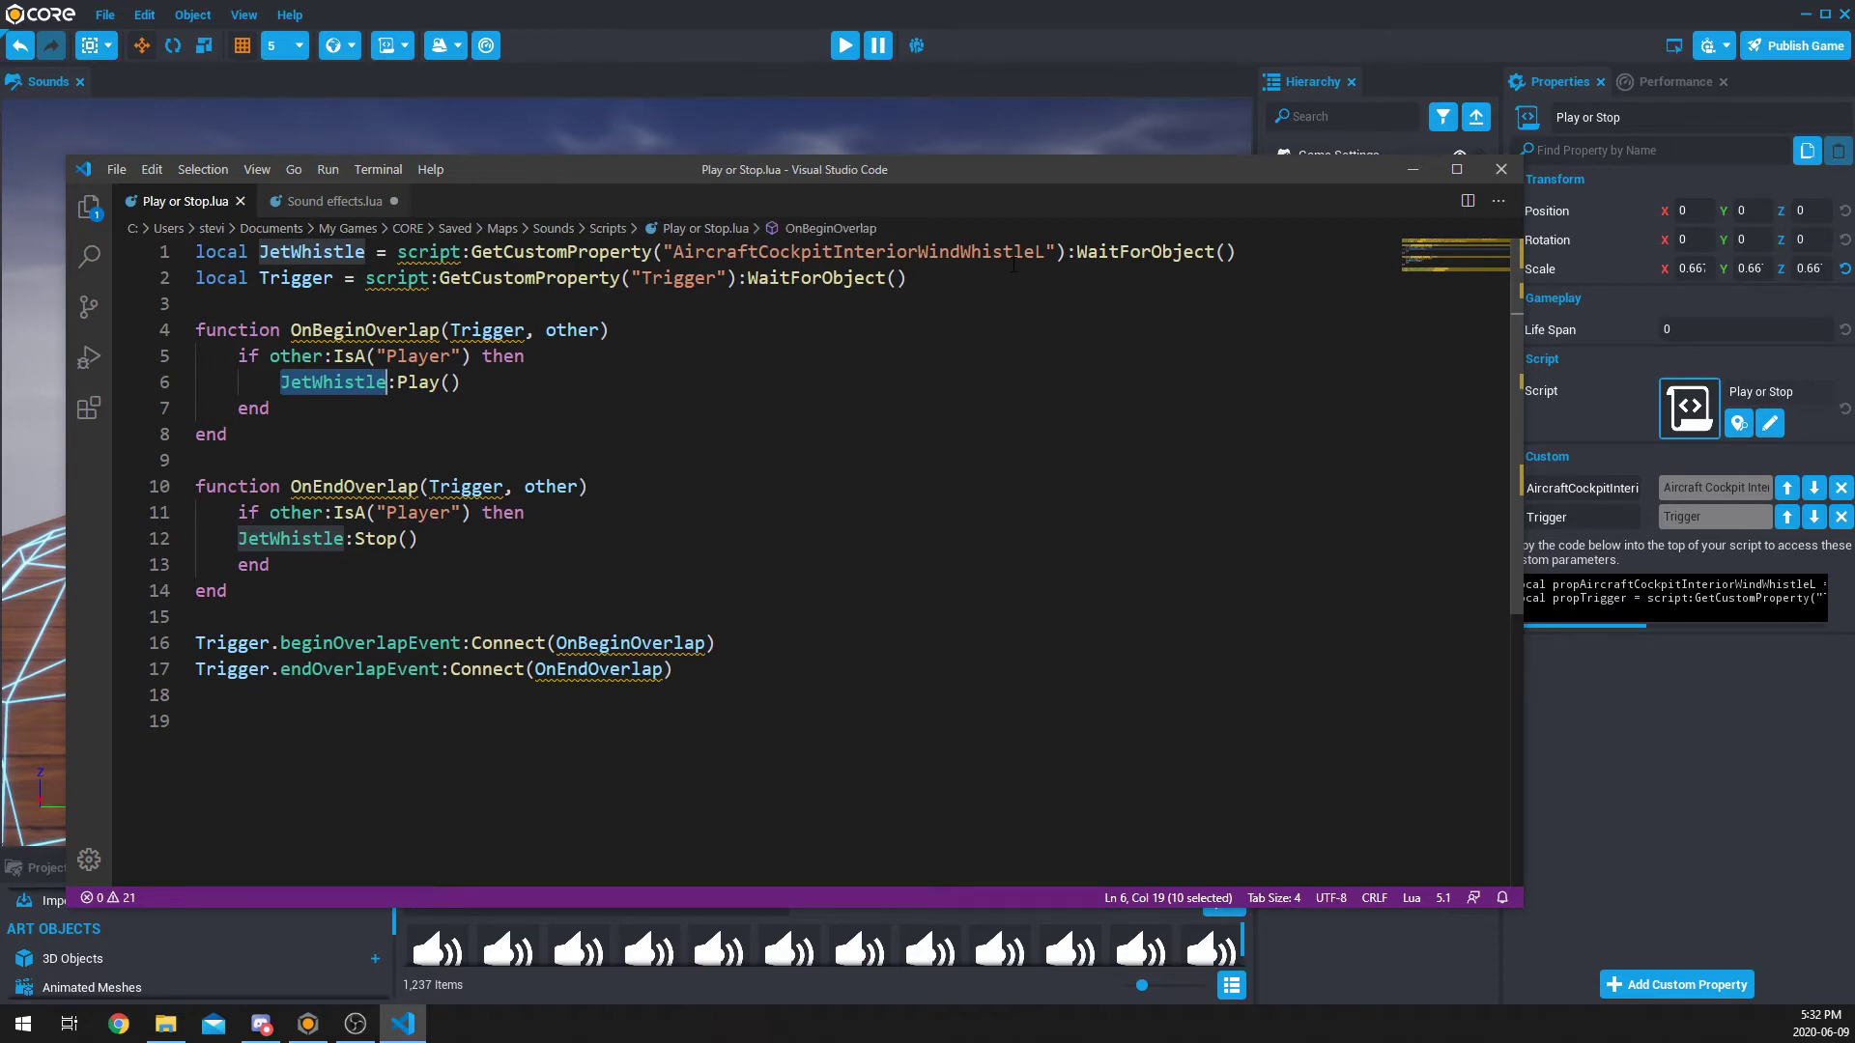
pyautogui.moveTo(1247, 179); pyautogui.dragTo(1139, 223)
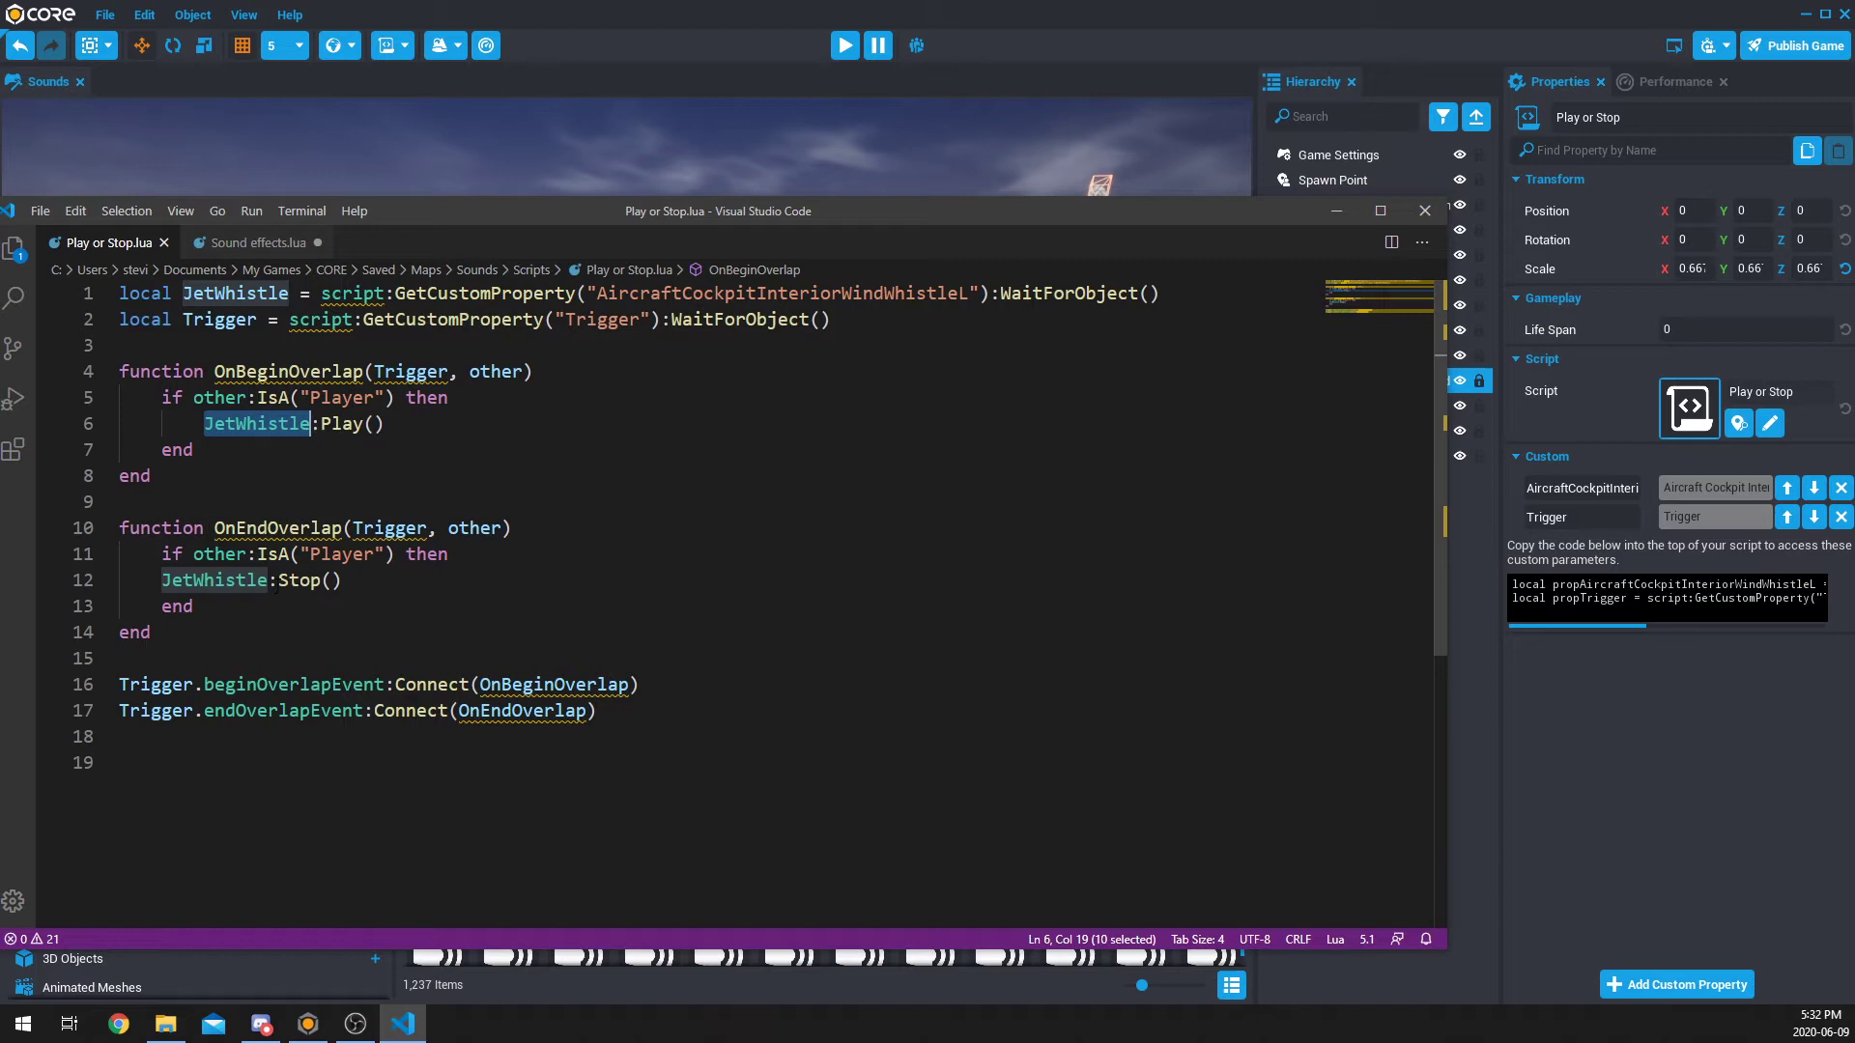
pyautogui.moveTo(268, 580); pyautogui.dragTo(343, 580)
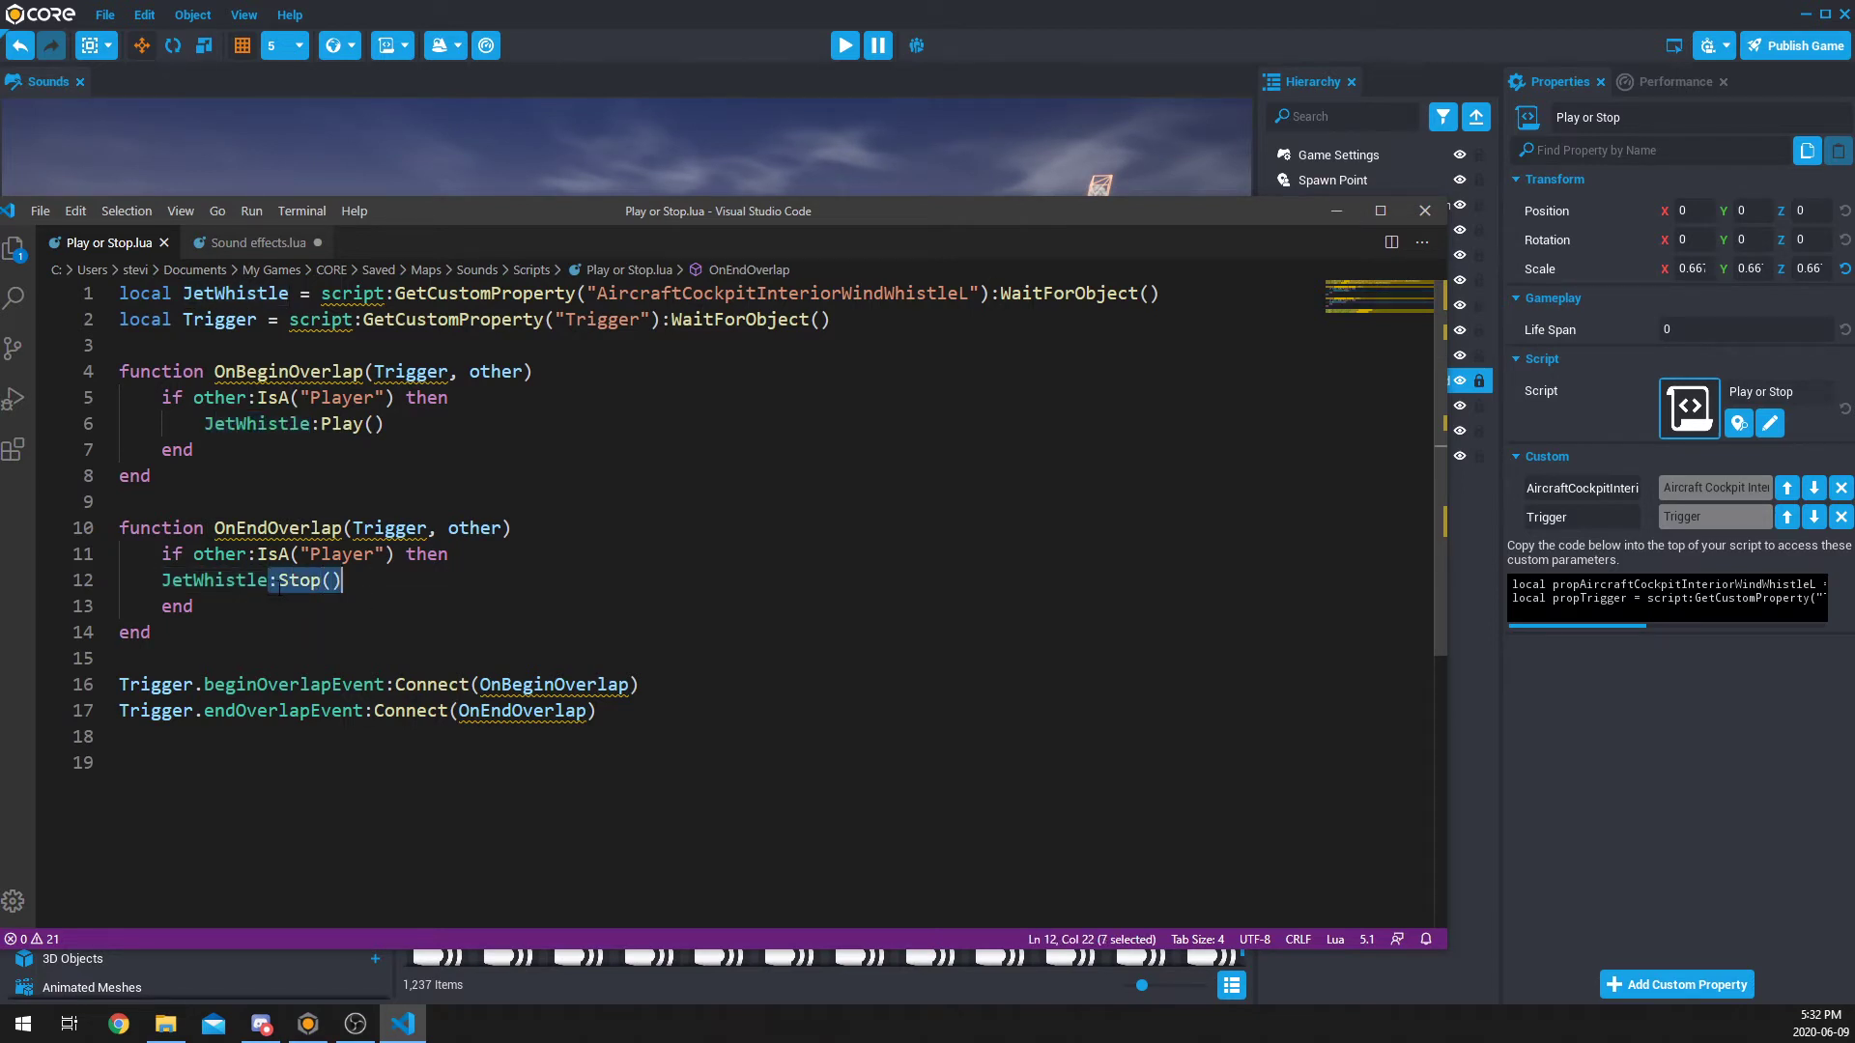
pyautogui.moveTo(321, 424); pyautogui.dragTo(333, 425)
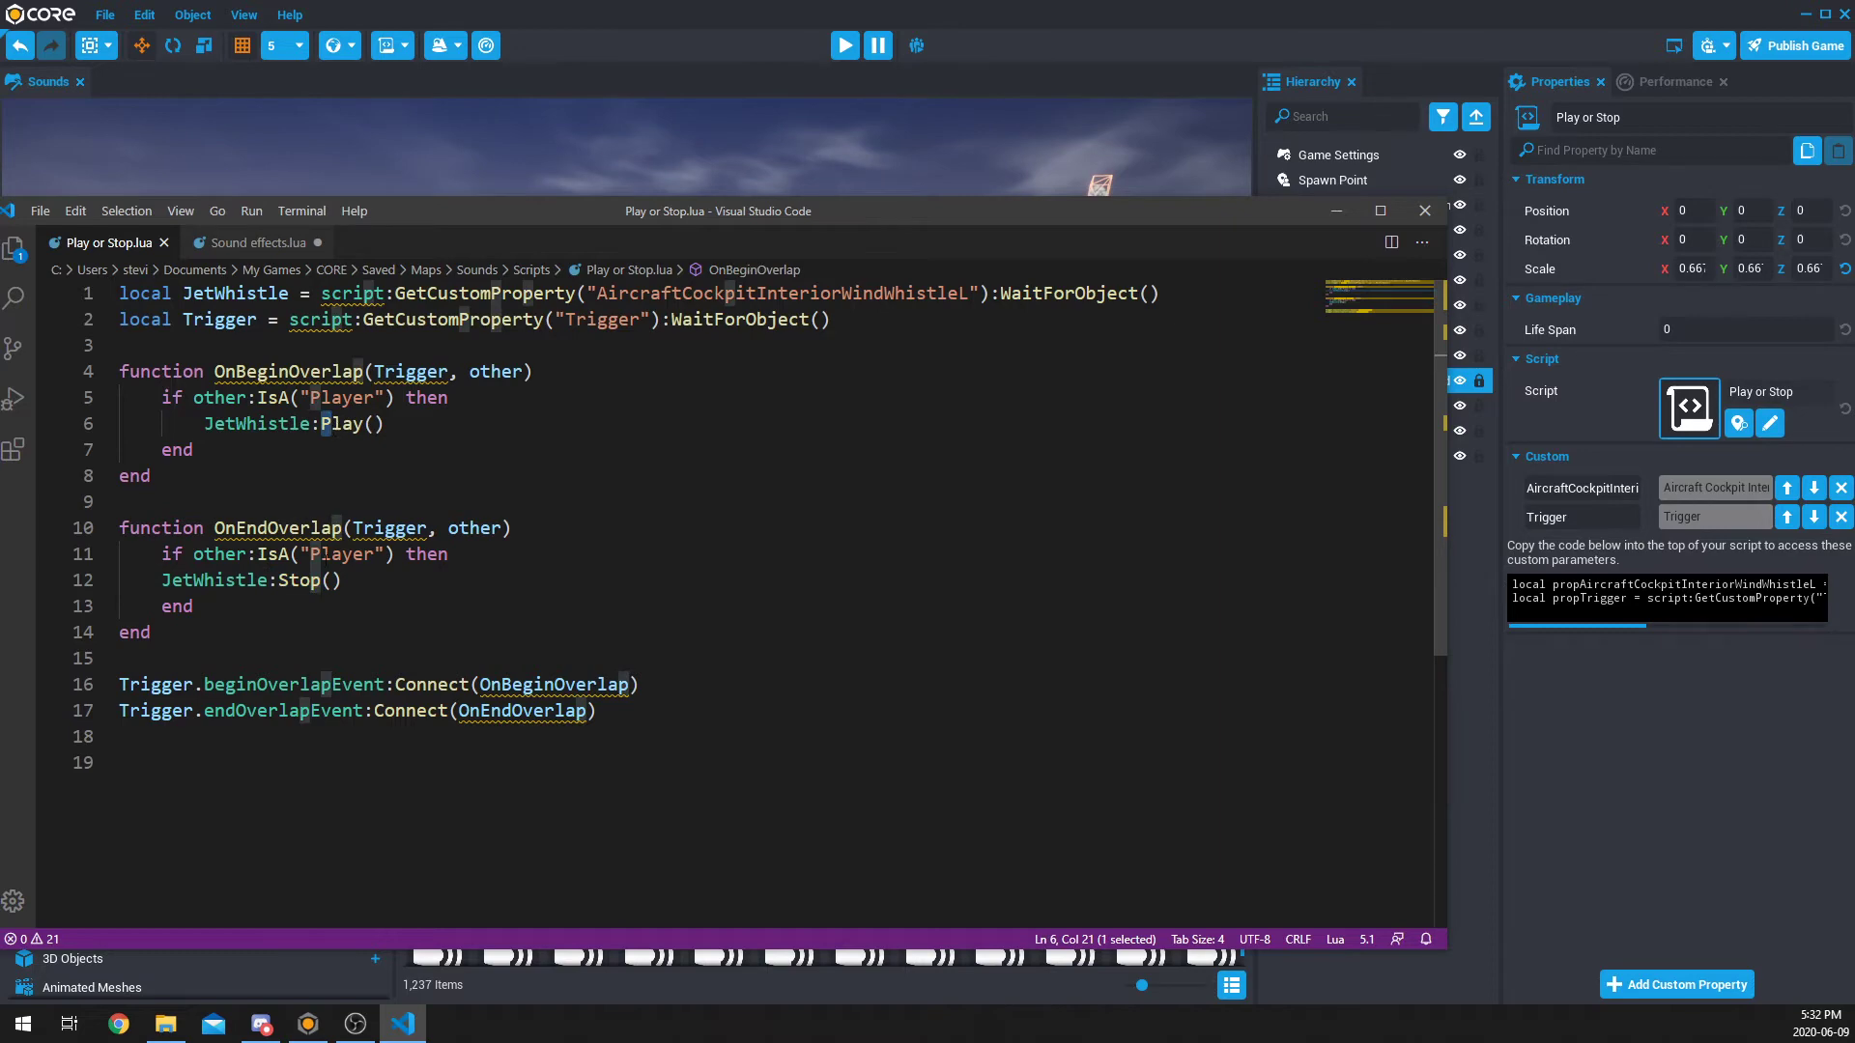
pyautogui.click(332, 579)
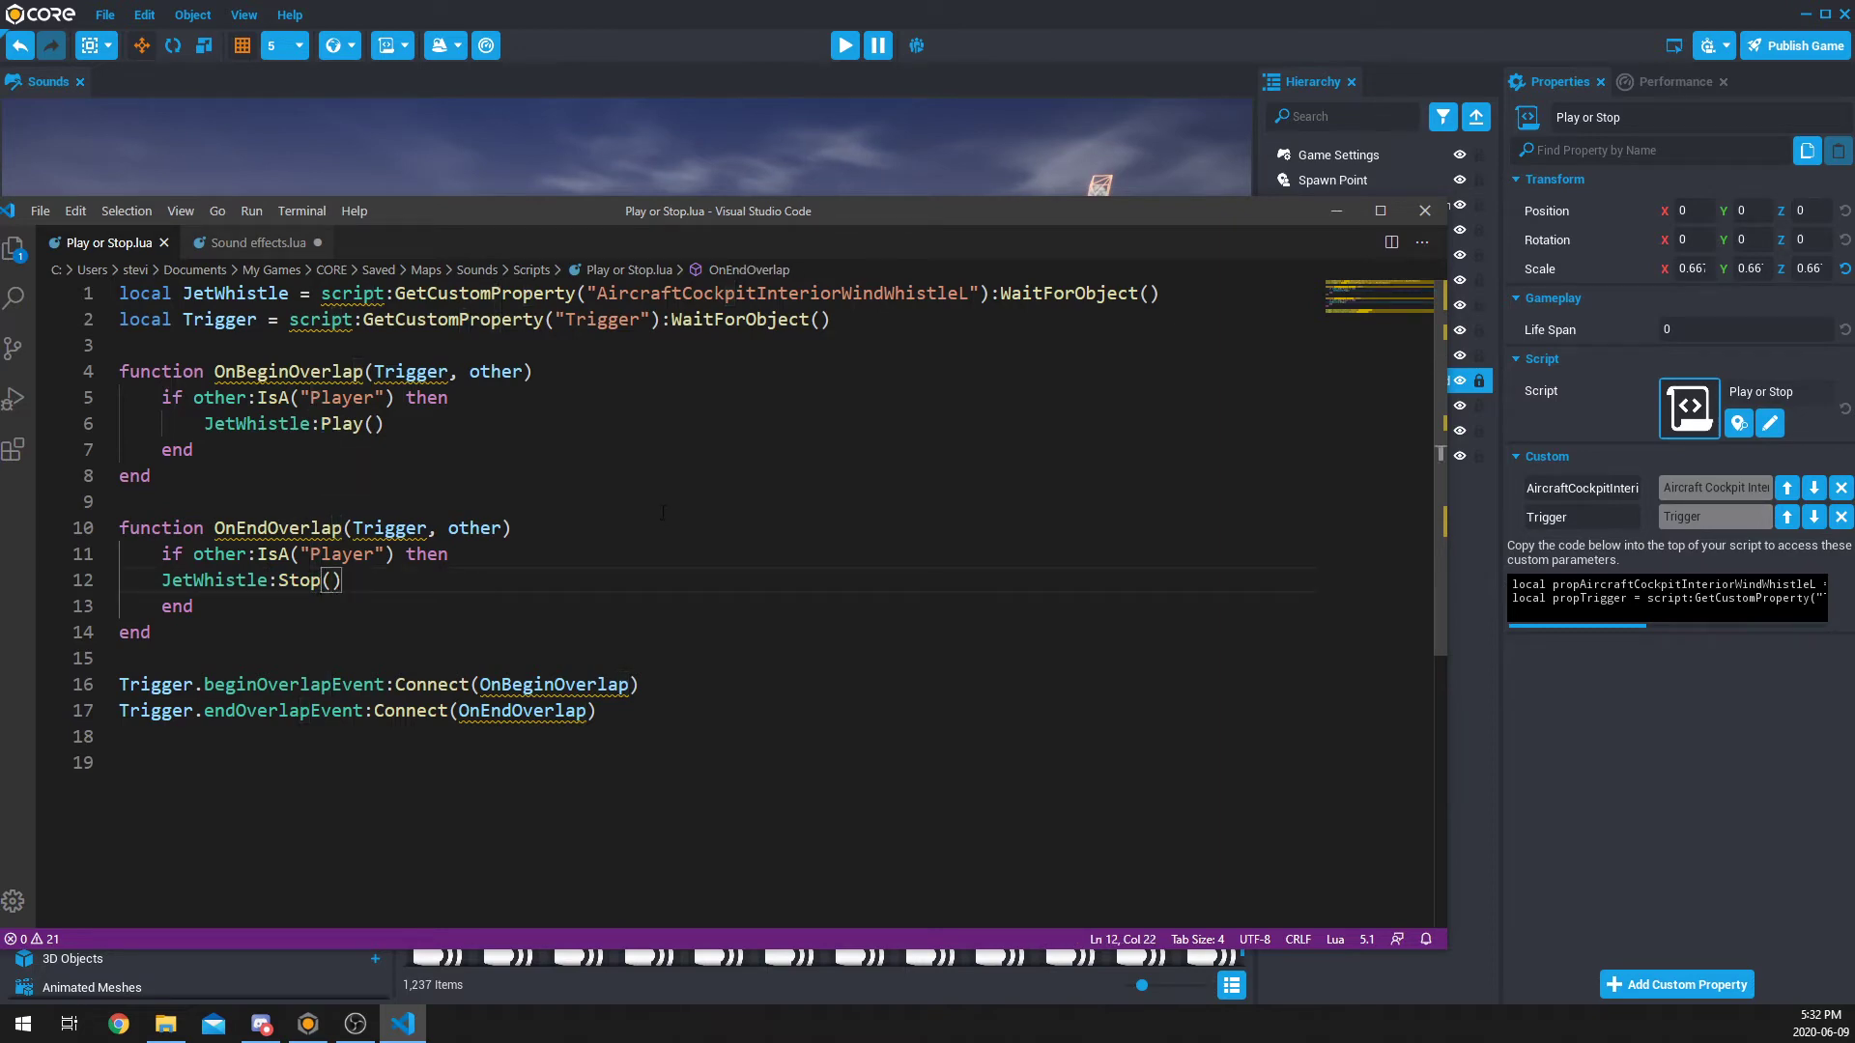
pyautogui.moveTo(1367, 248); pyautogui.dragTo(1451, 236)
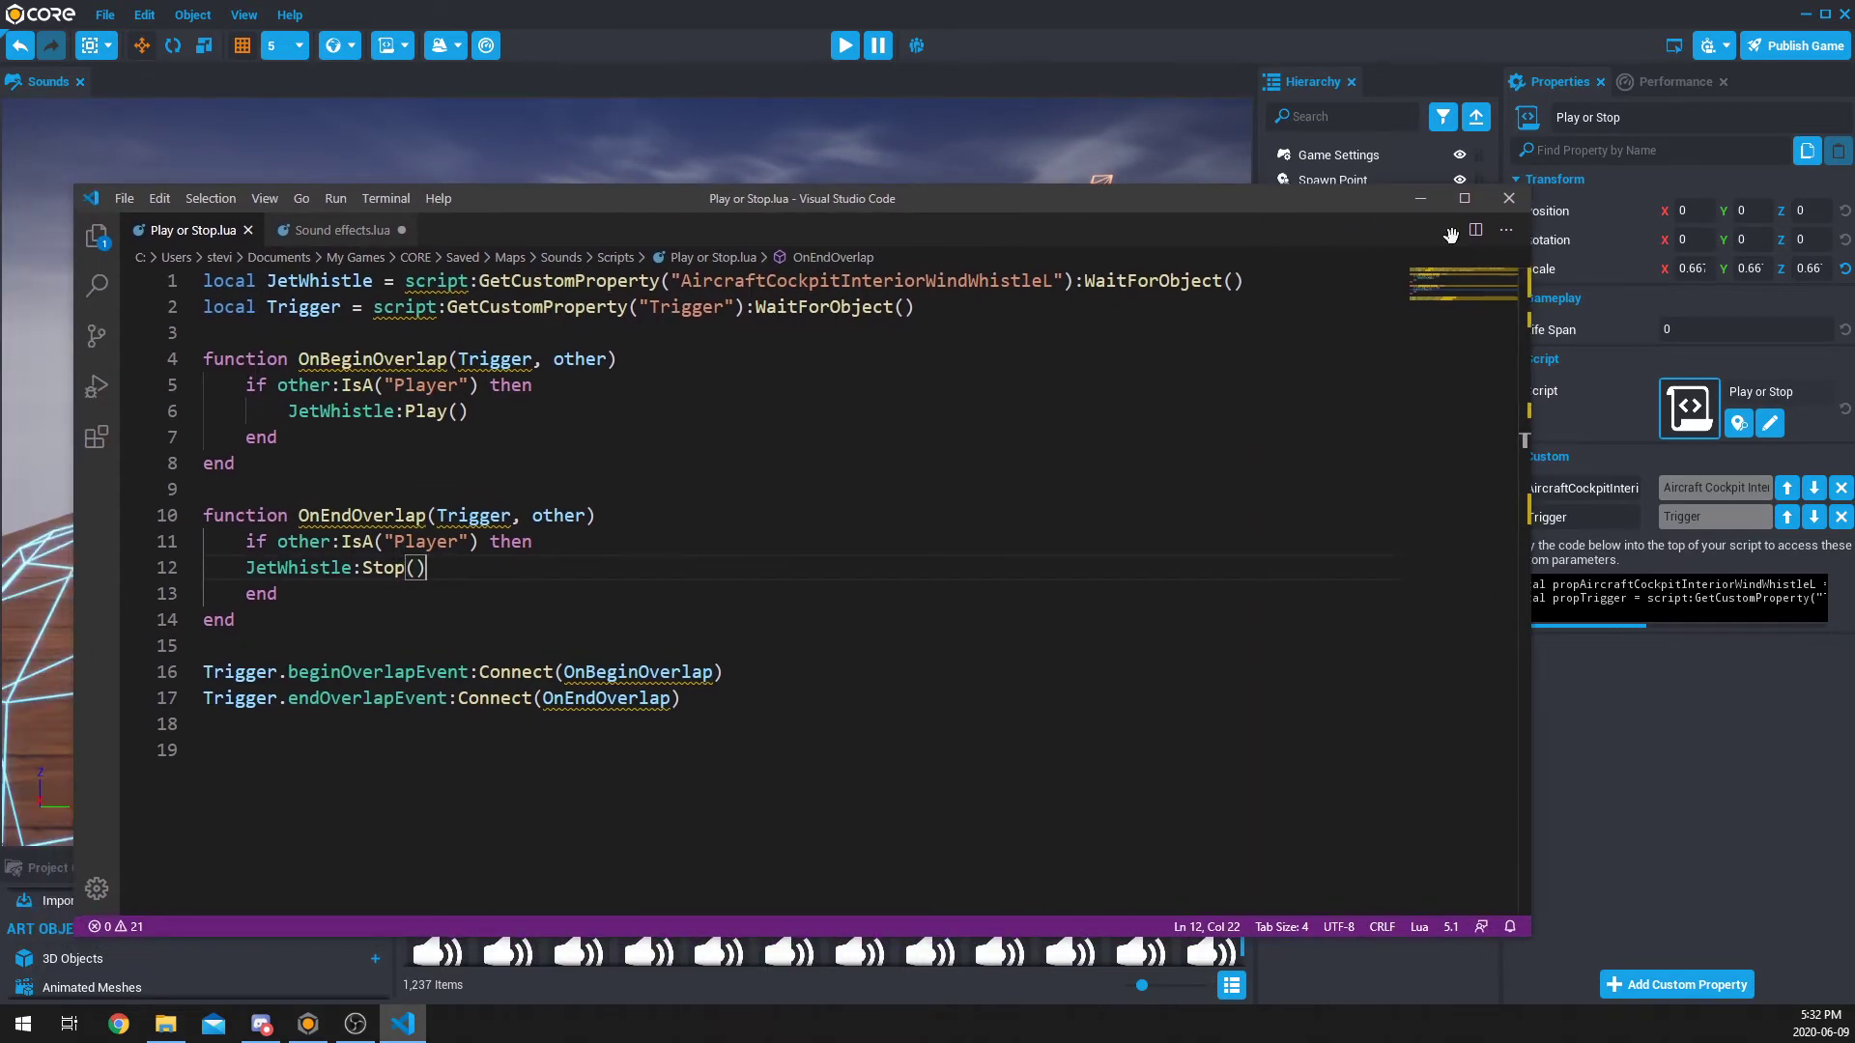
pyautogui.click(1505, 201)
# Step: Collapse Cube 01, expand Cube 02's trigger, enlarge the content area, and add Heroic Fantasy Battle music
pyautogui.click(1278, 330)
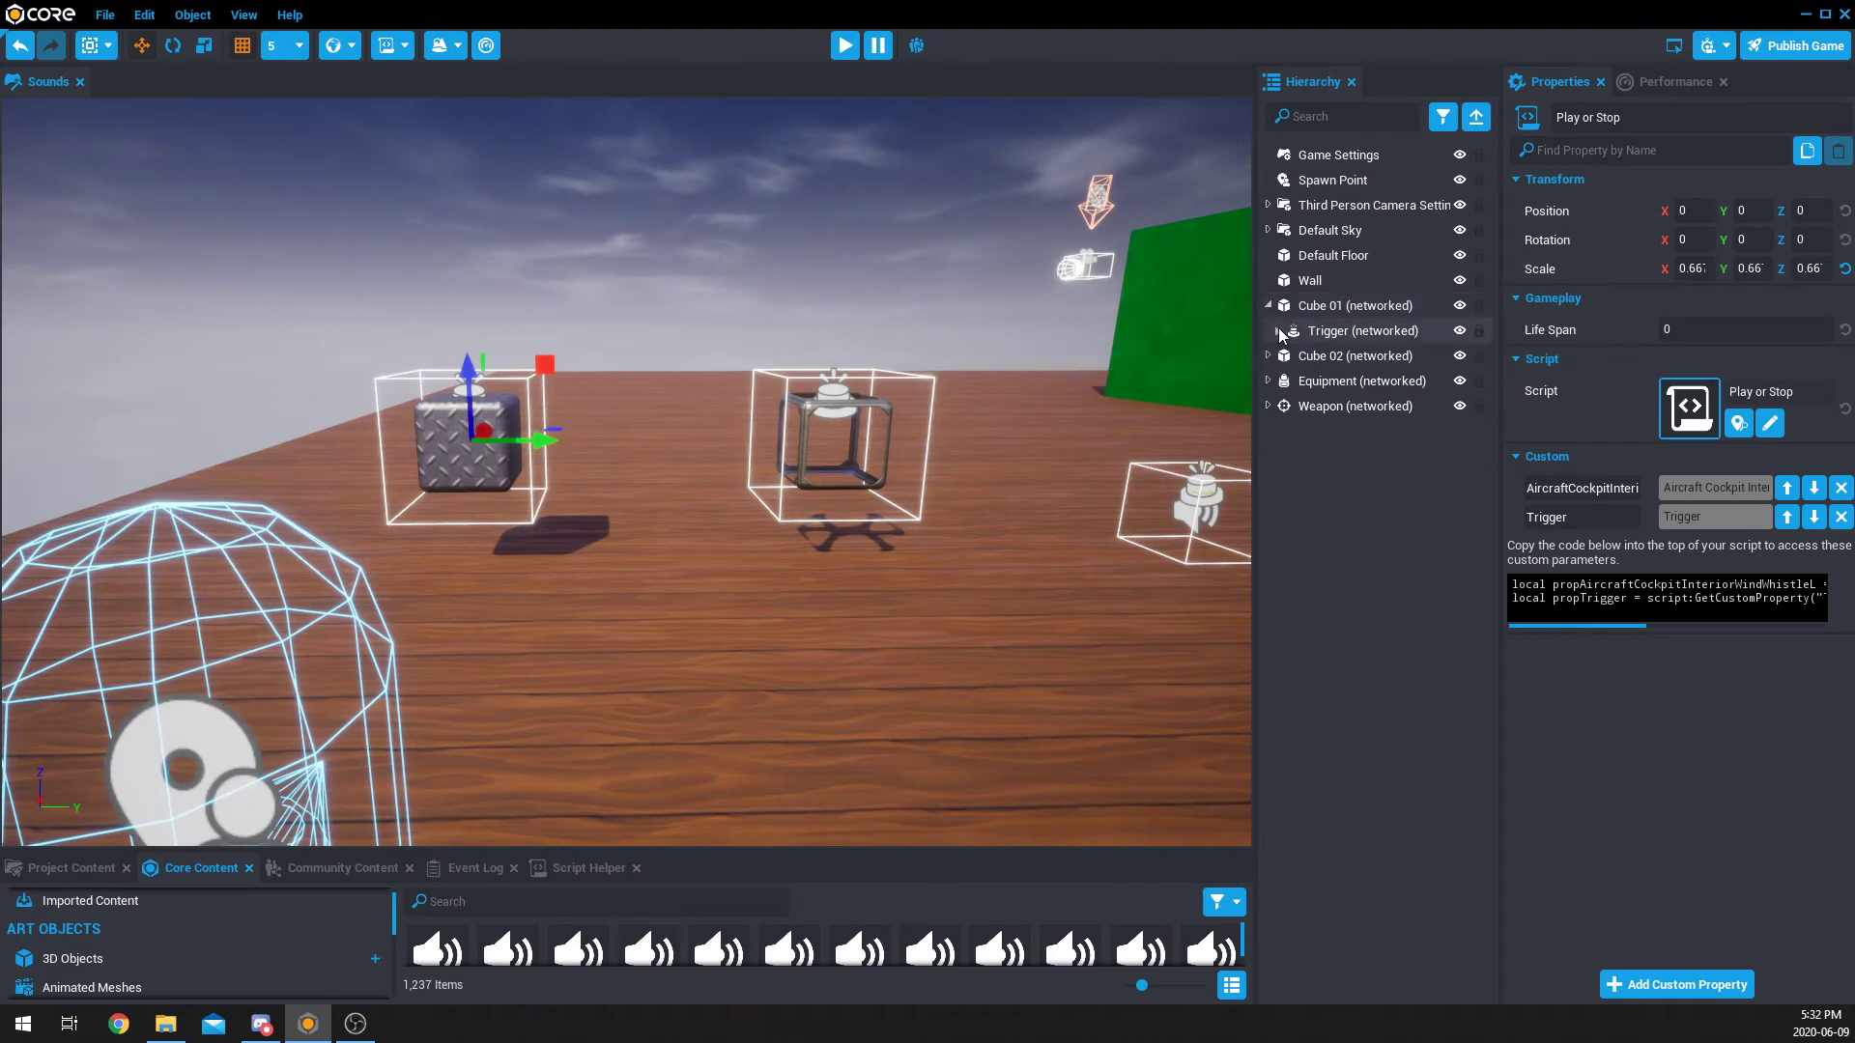
pyautogui.click(1267, 305)
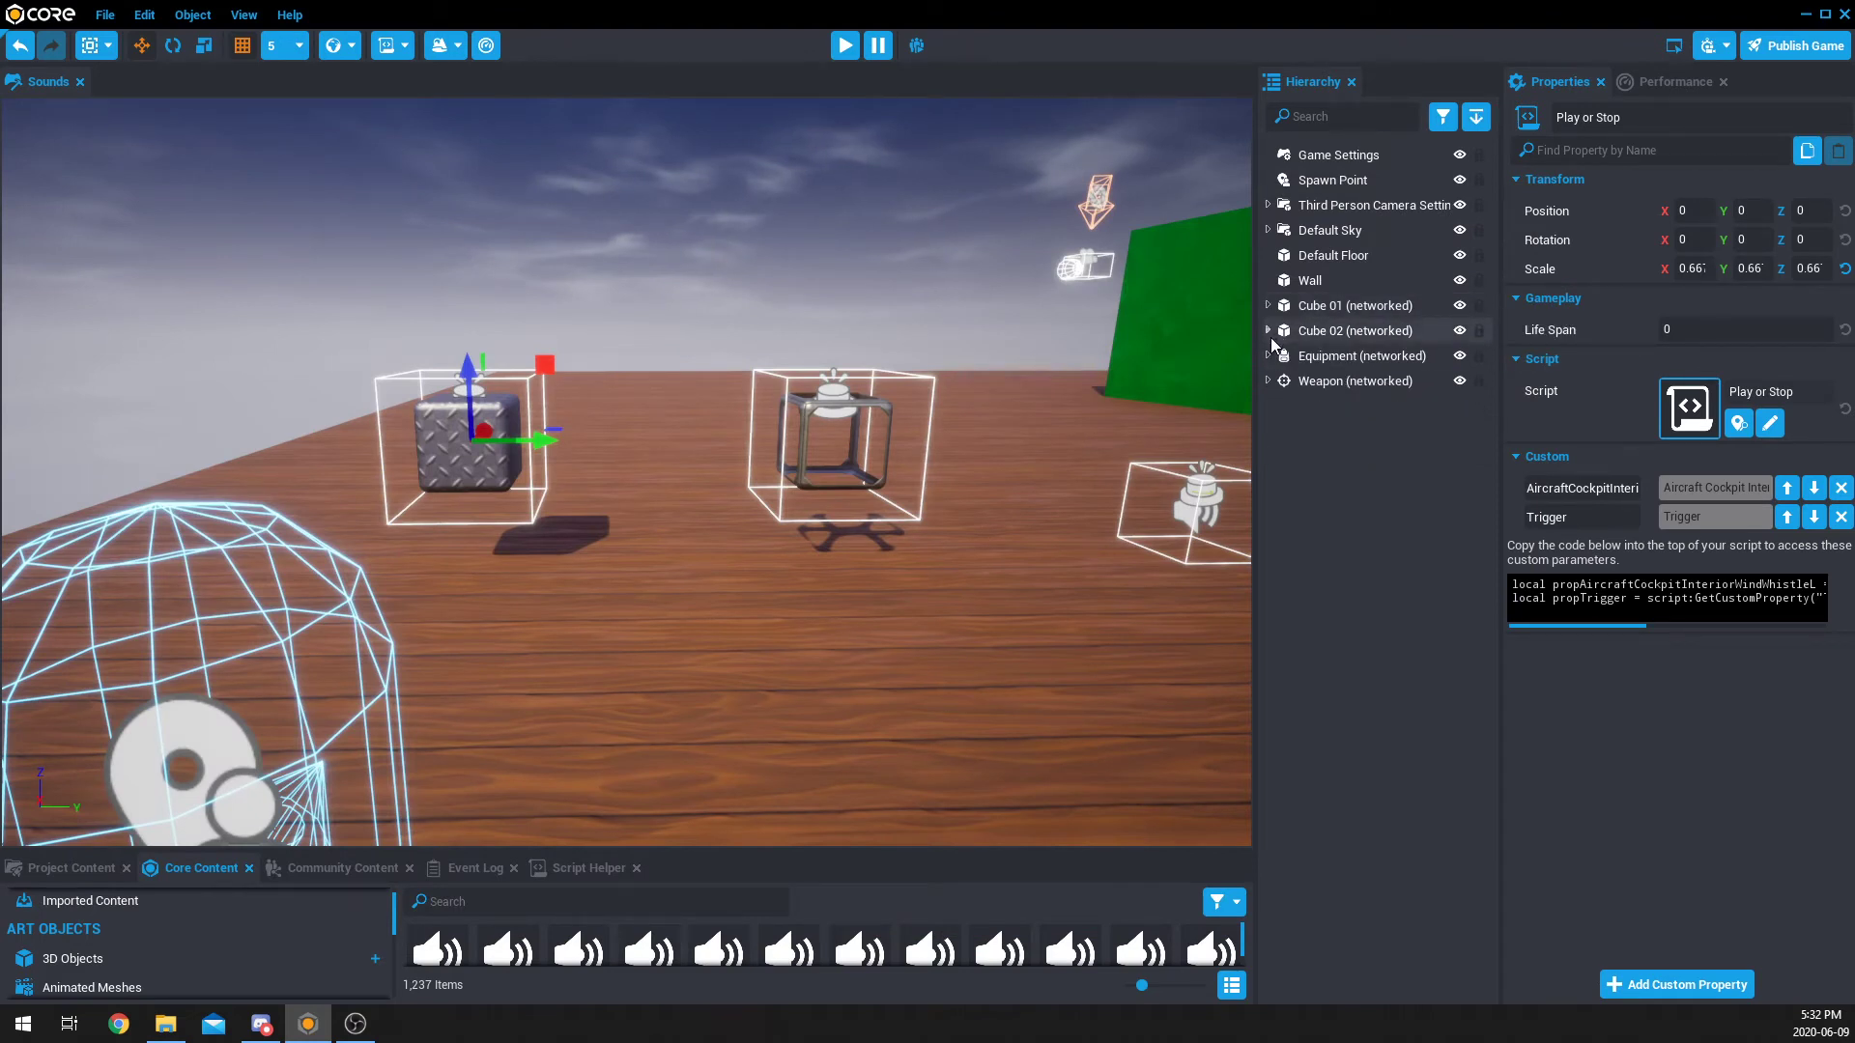
pyautogui.click(1267, 331)
pyautogui.click(1278, 356)
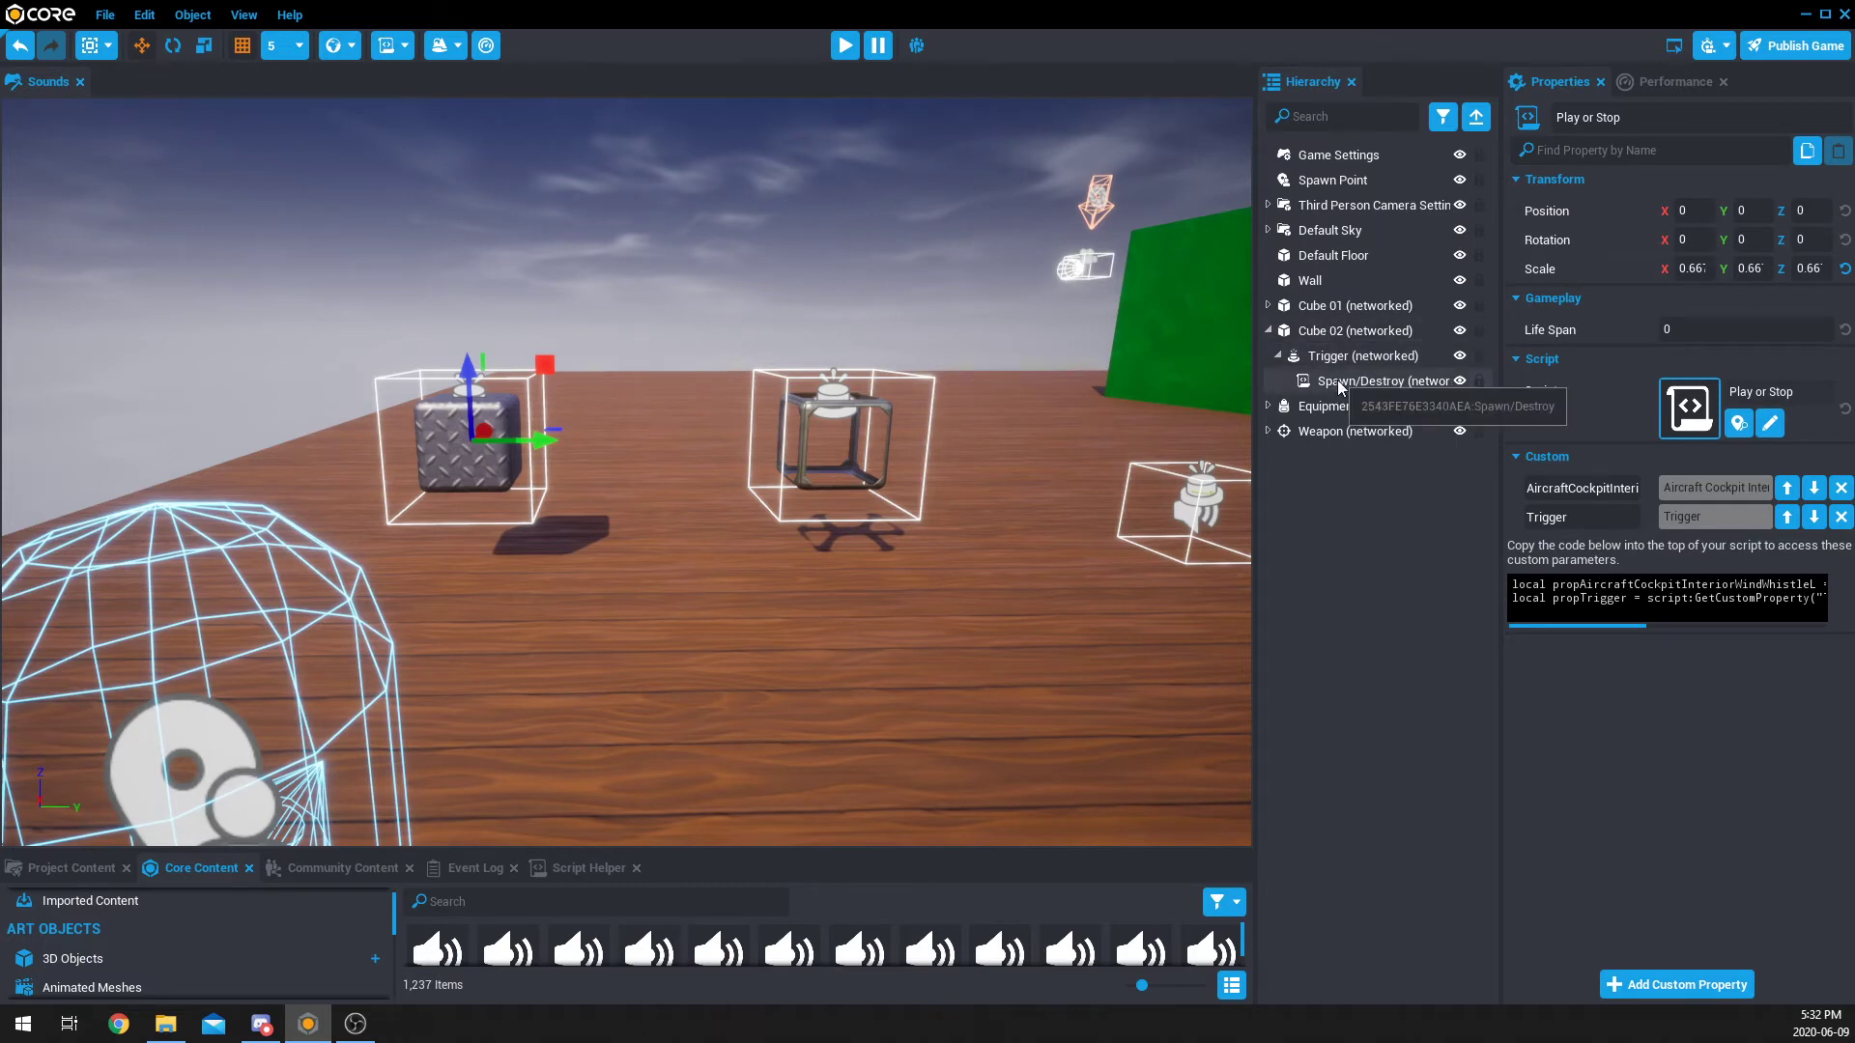
pyautogui.moveTo(727, 850); pyautogui.dragTo(782, 575)
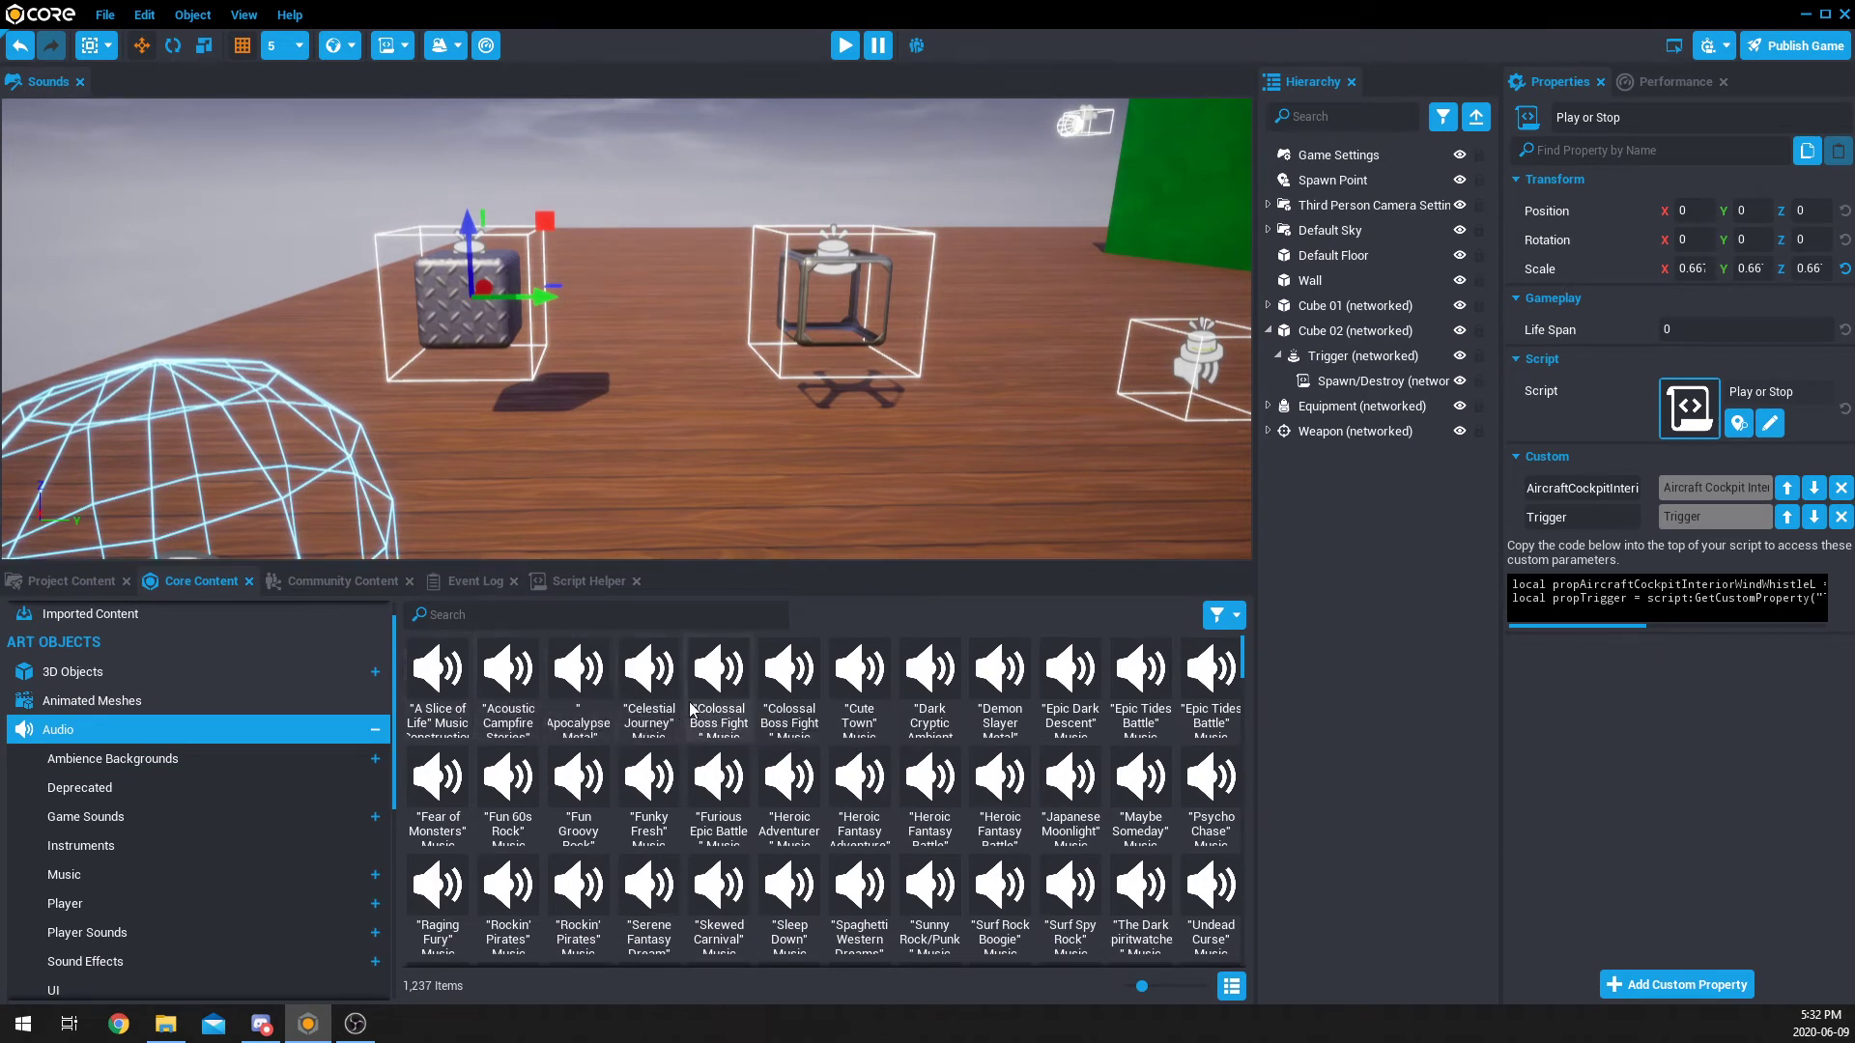
pyautogui.moveTo(929, 792); pyautogui.dragTo(1337, 522)
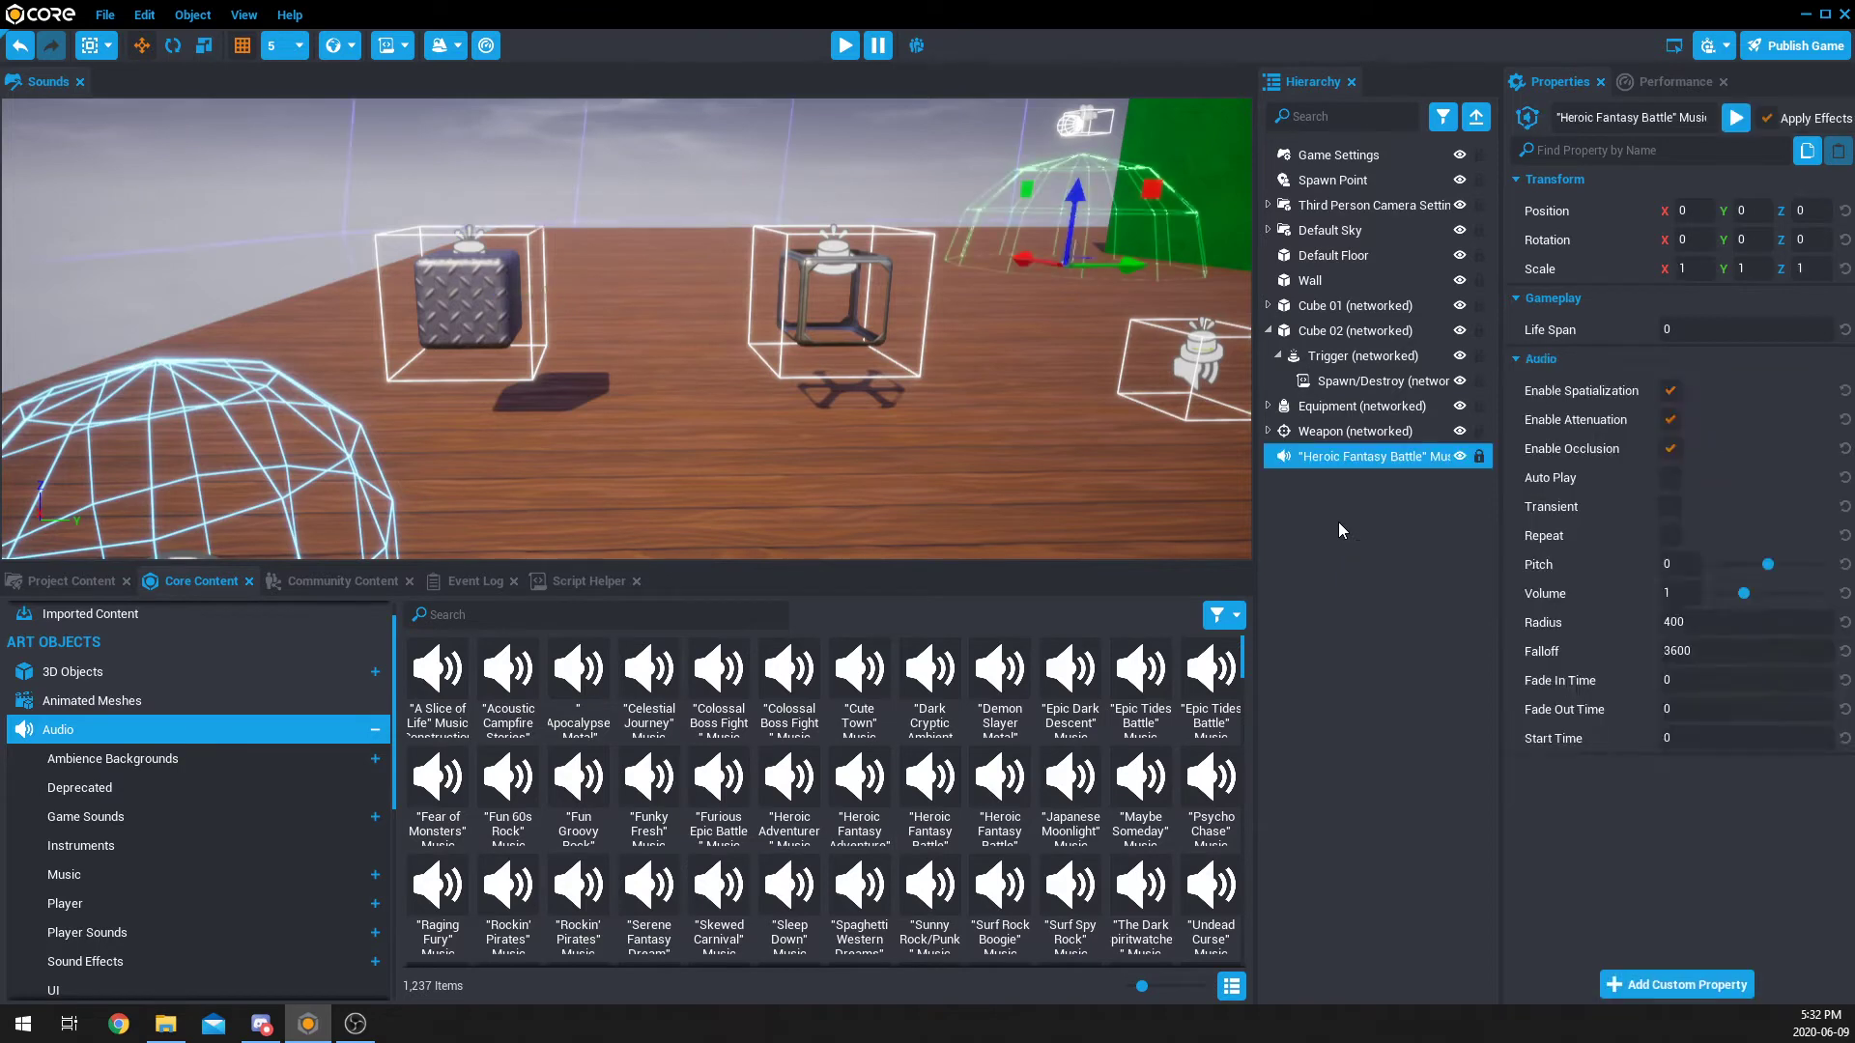
# Step: Enable Auto Play on the Heroic Fantasy Battle music and save it as template 'Whatever i want'
pyautogui.rightClick(1350, 468)
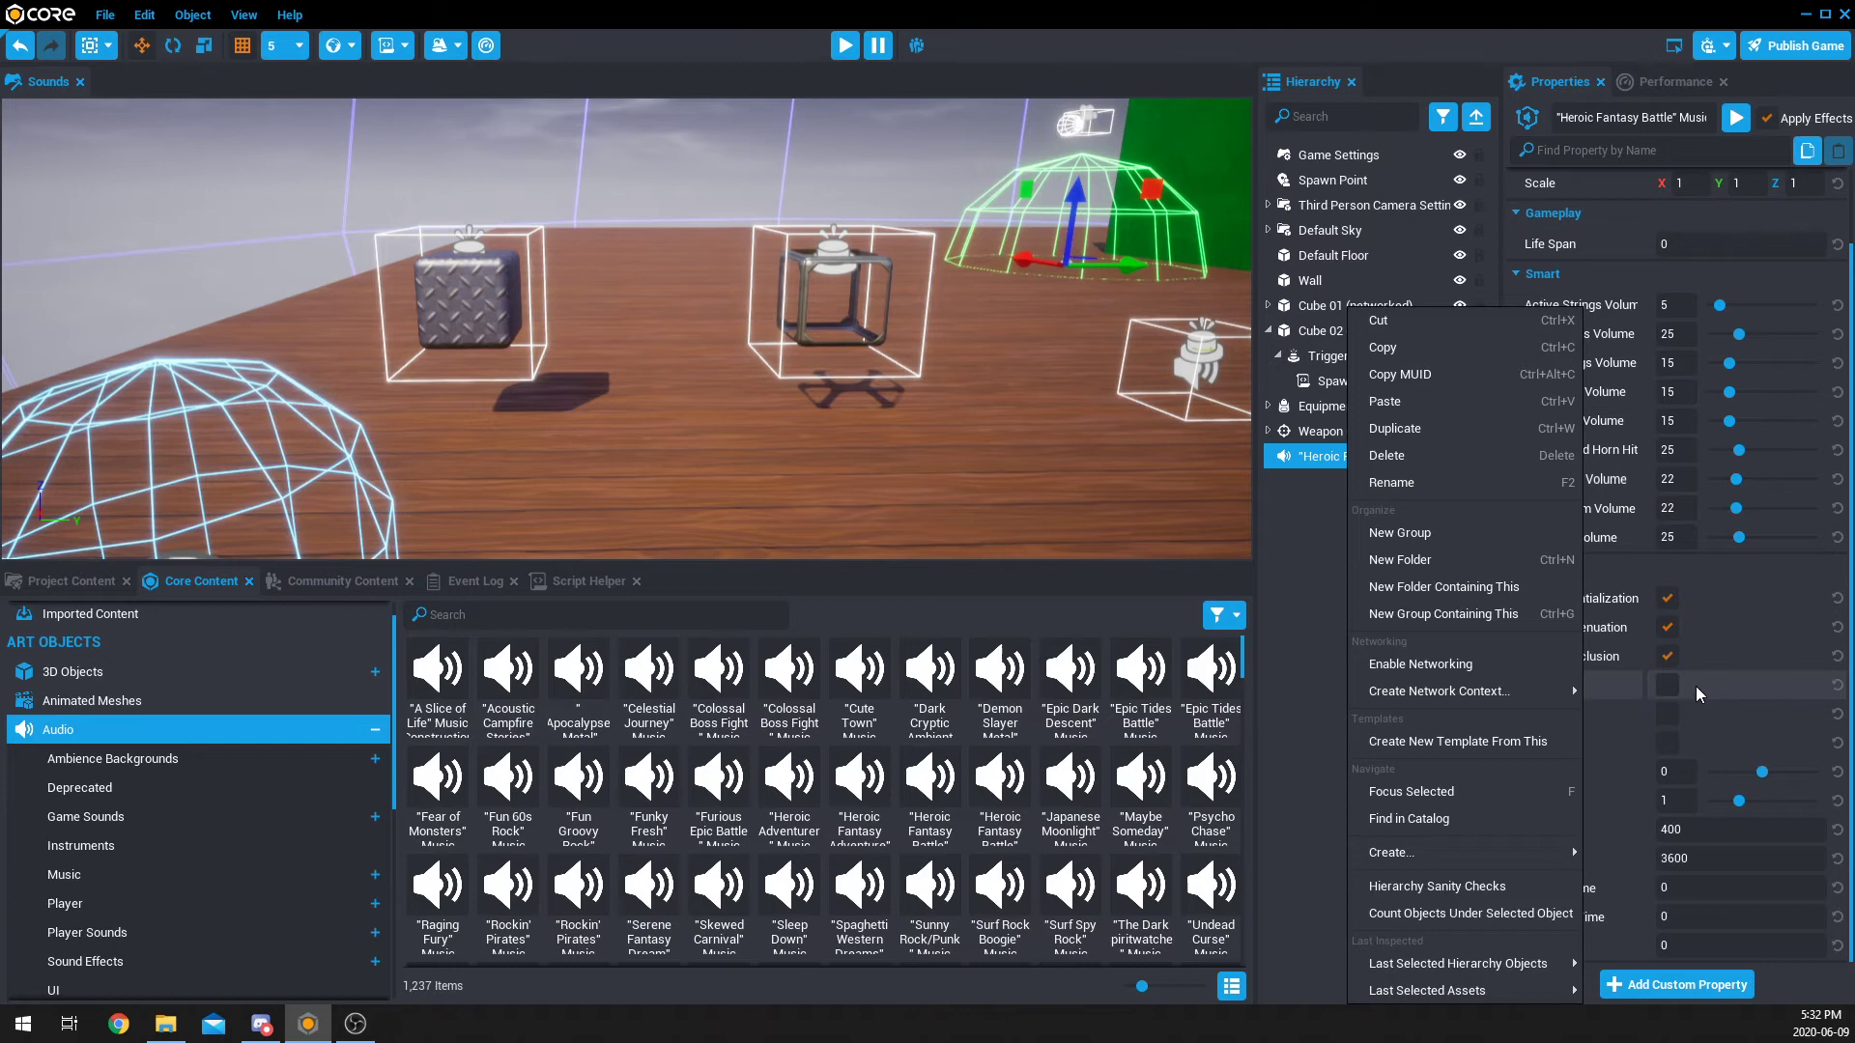
pyautogui.click(1300, 607)
pyautogui.click(1372, 456)
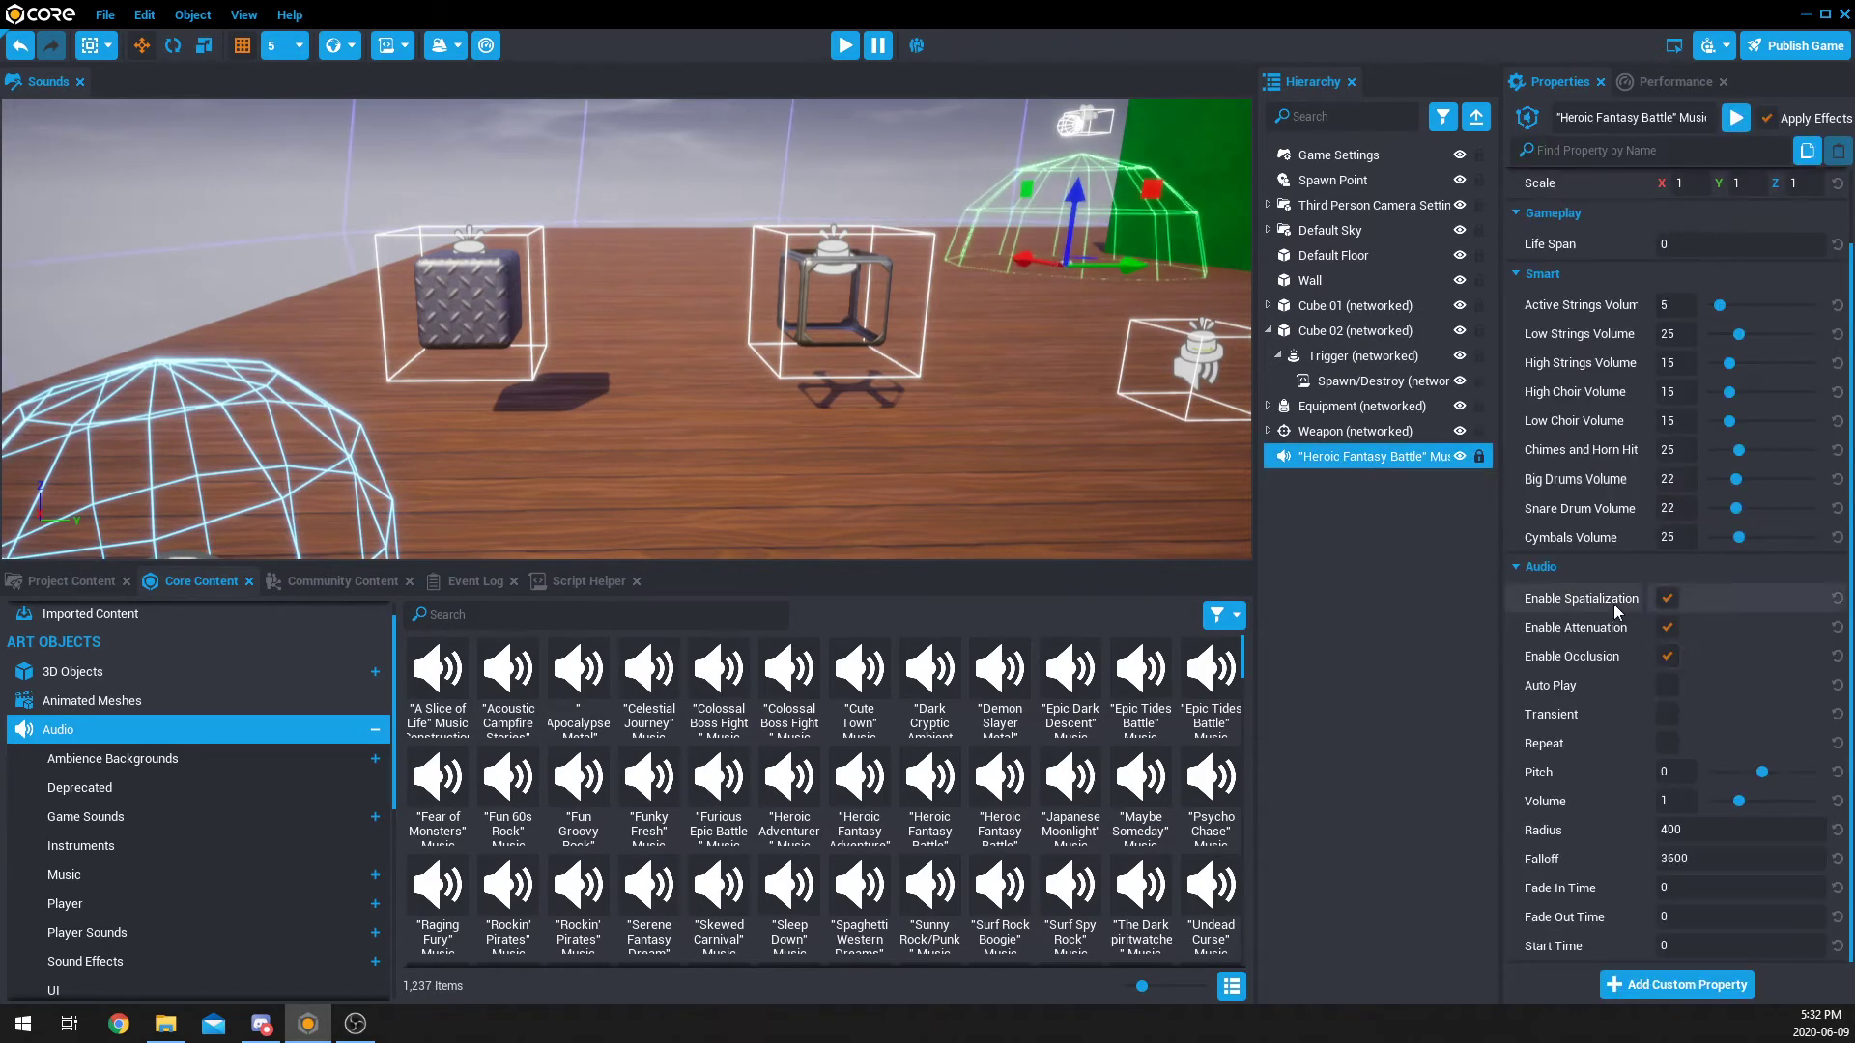
pyautogui.click(1668, 688)
pyautogui.rightClick(1348, 458)
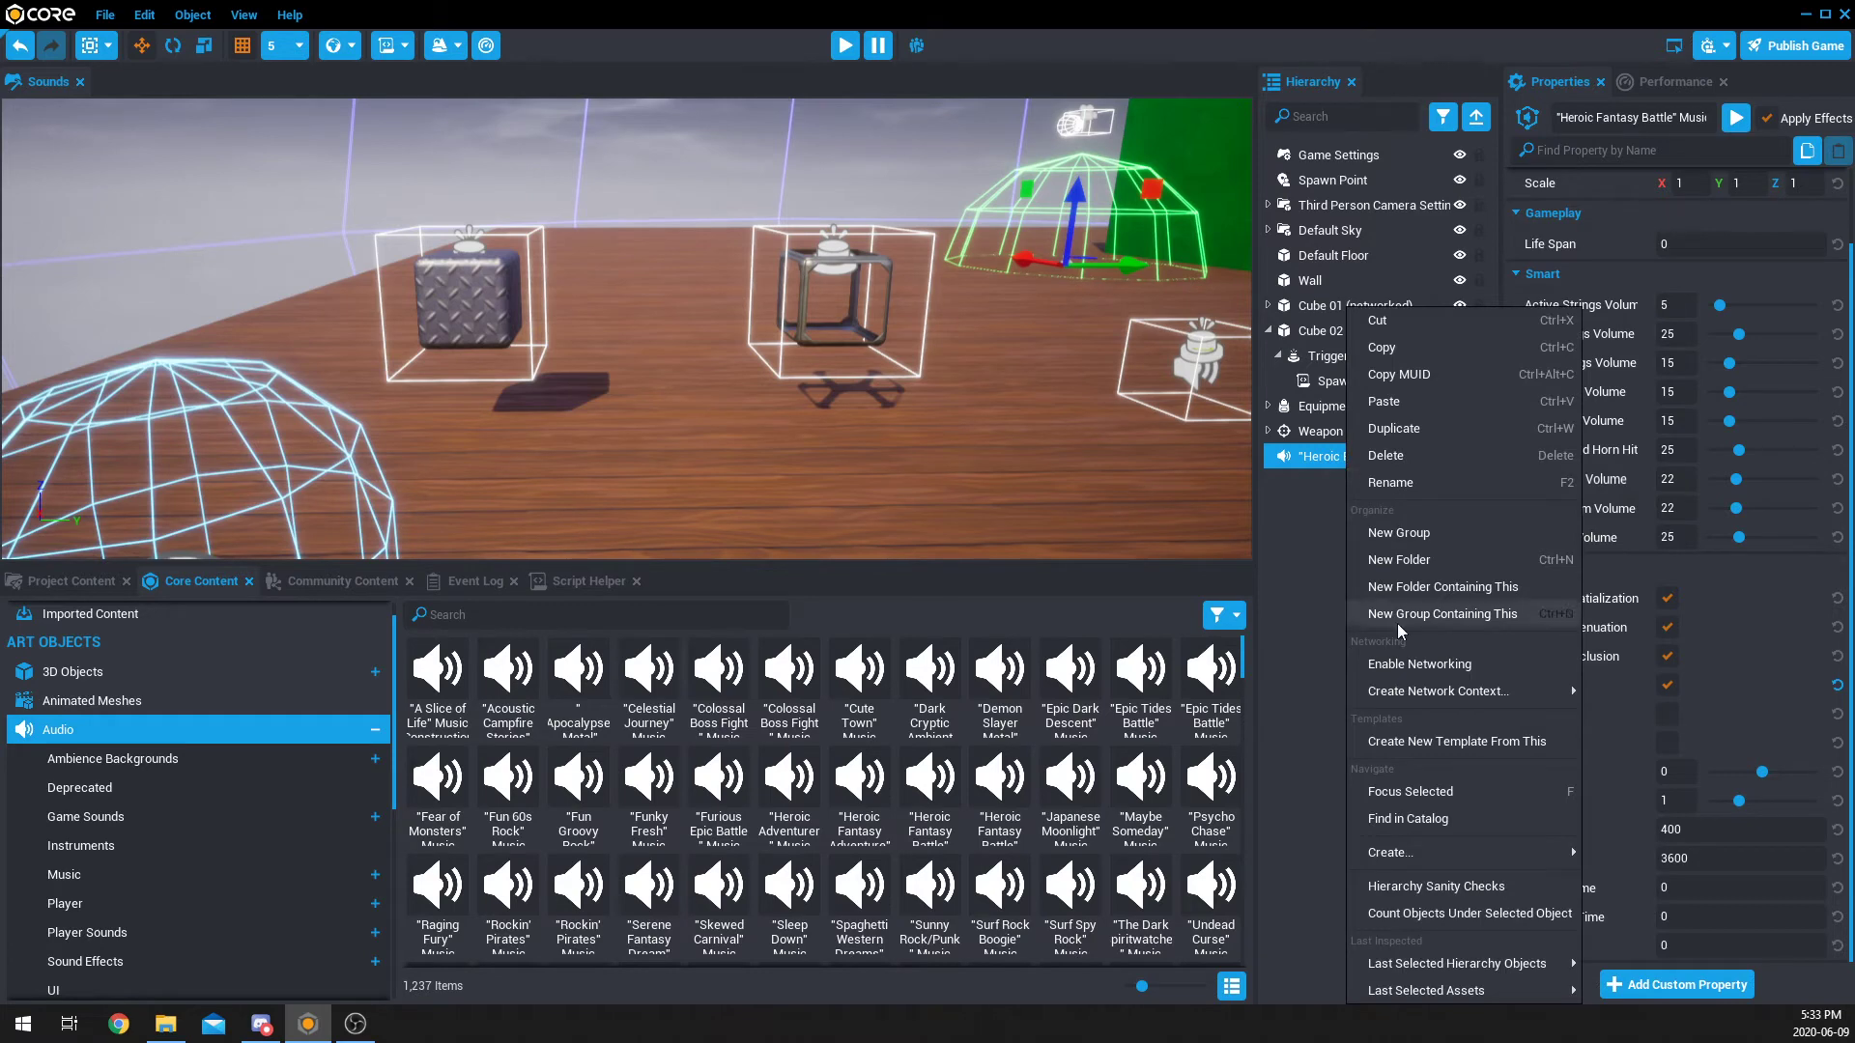
pyautogui.click(1428, 741)
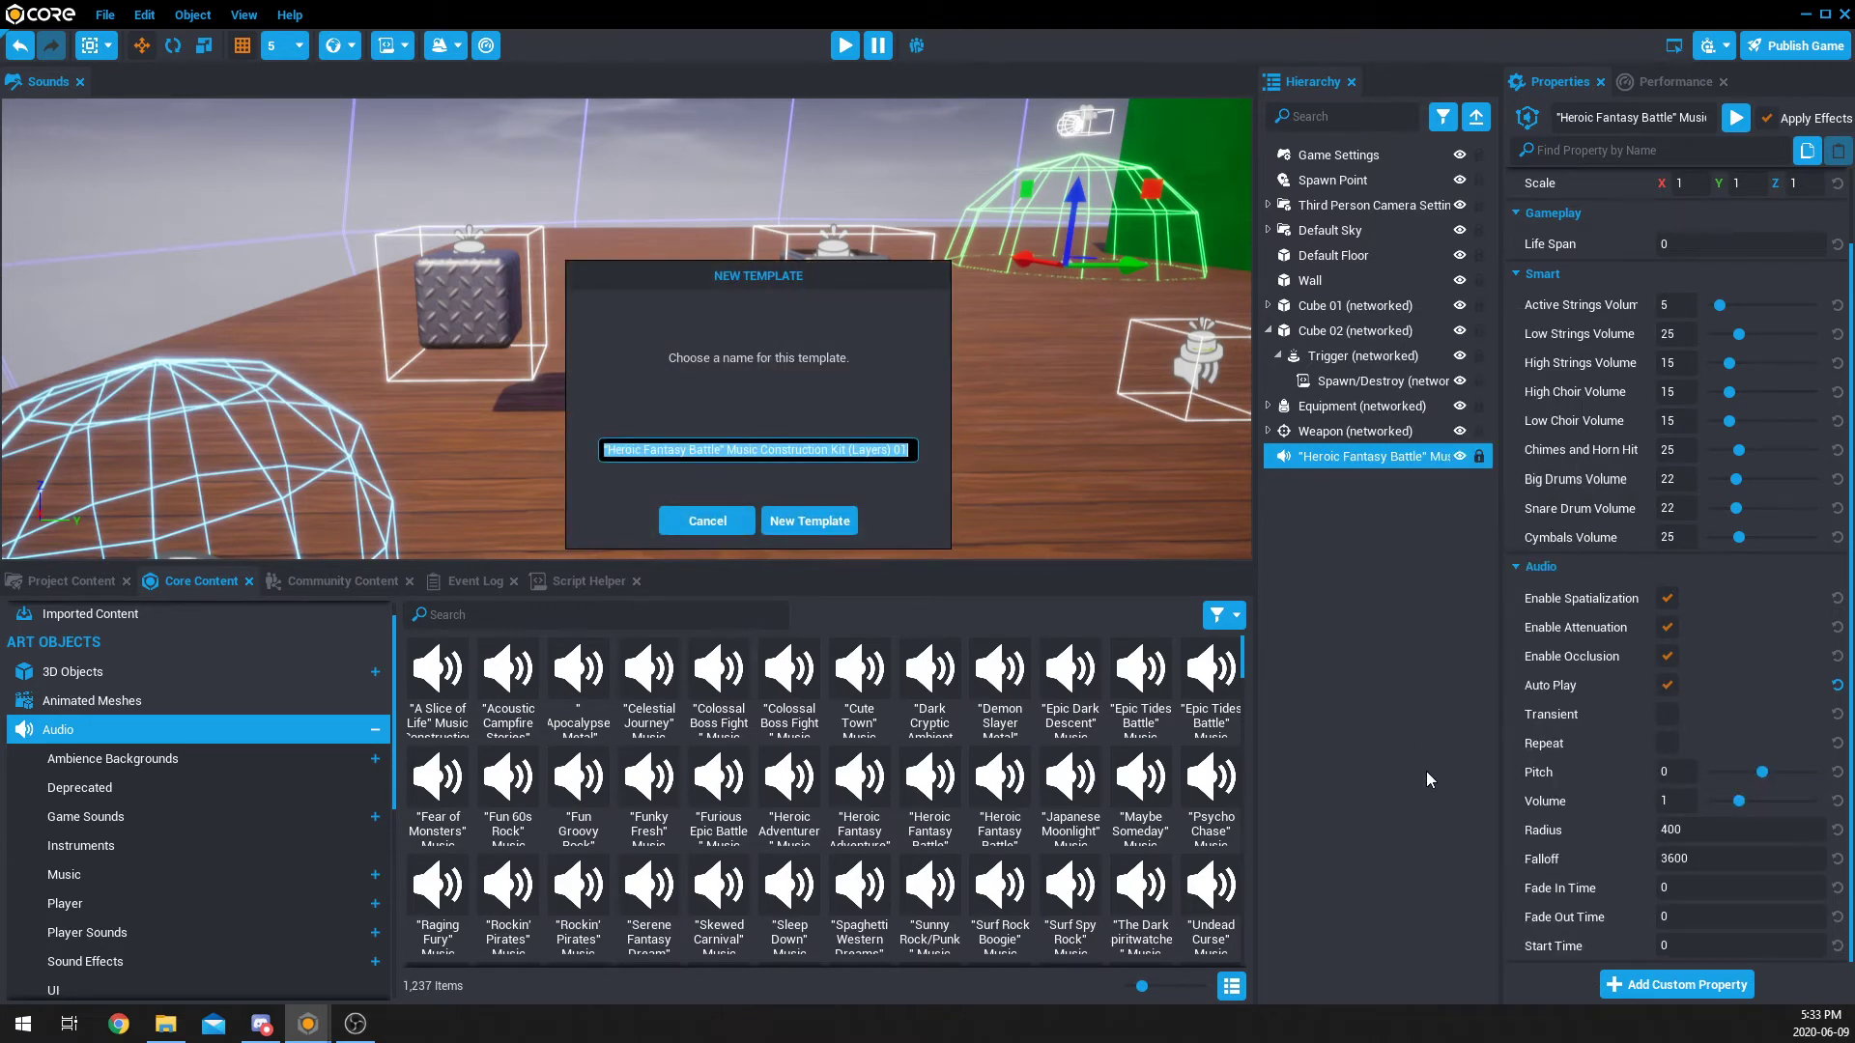
pyautogui.write('Whater')
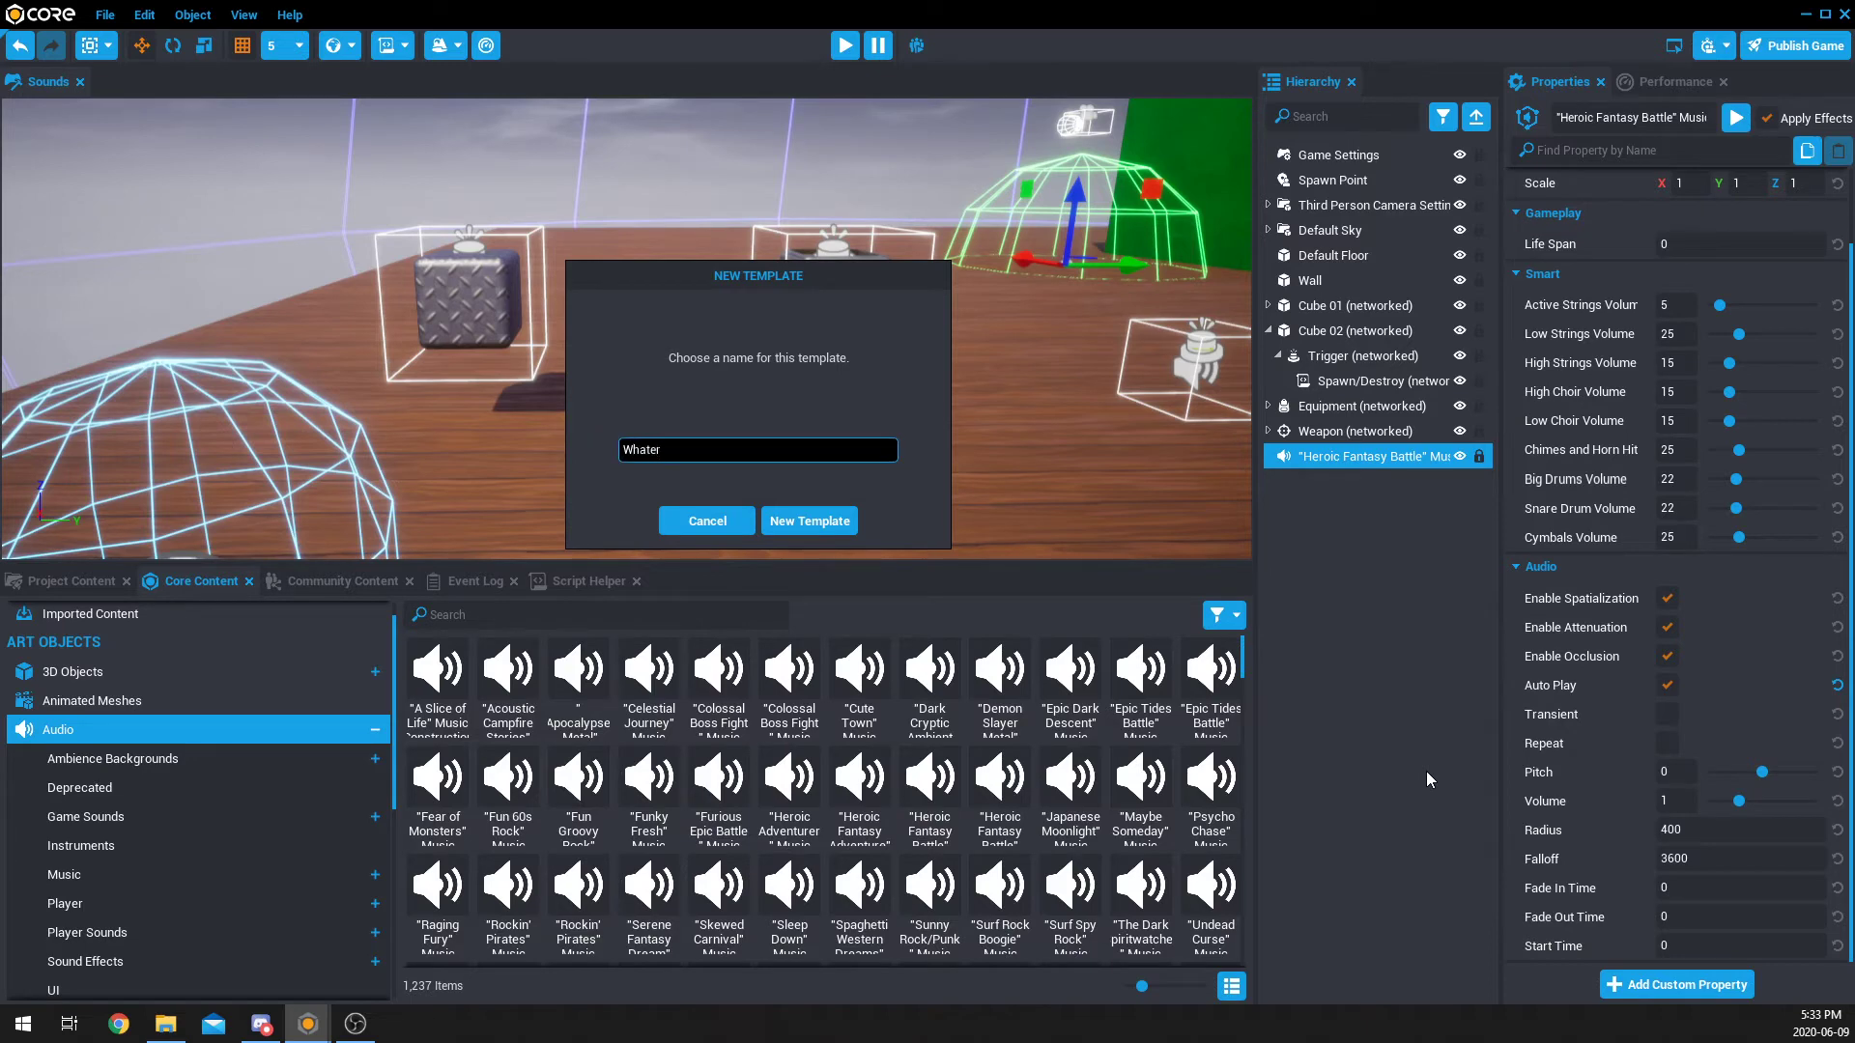
pyautogui.write('er i want')
pyautogui.click(800, 527)
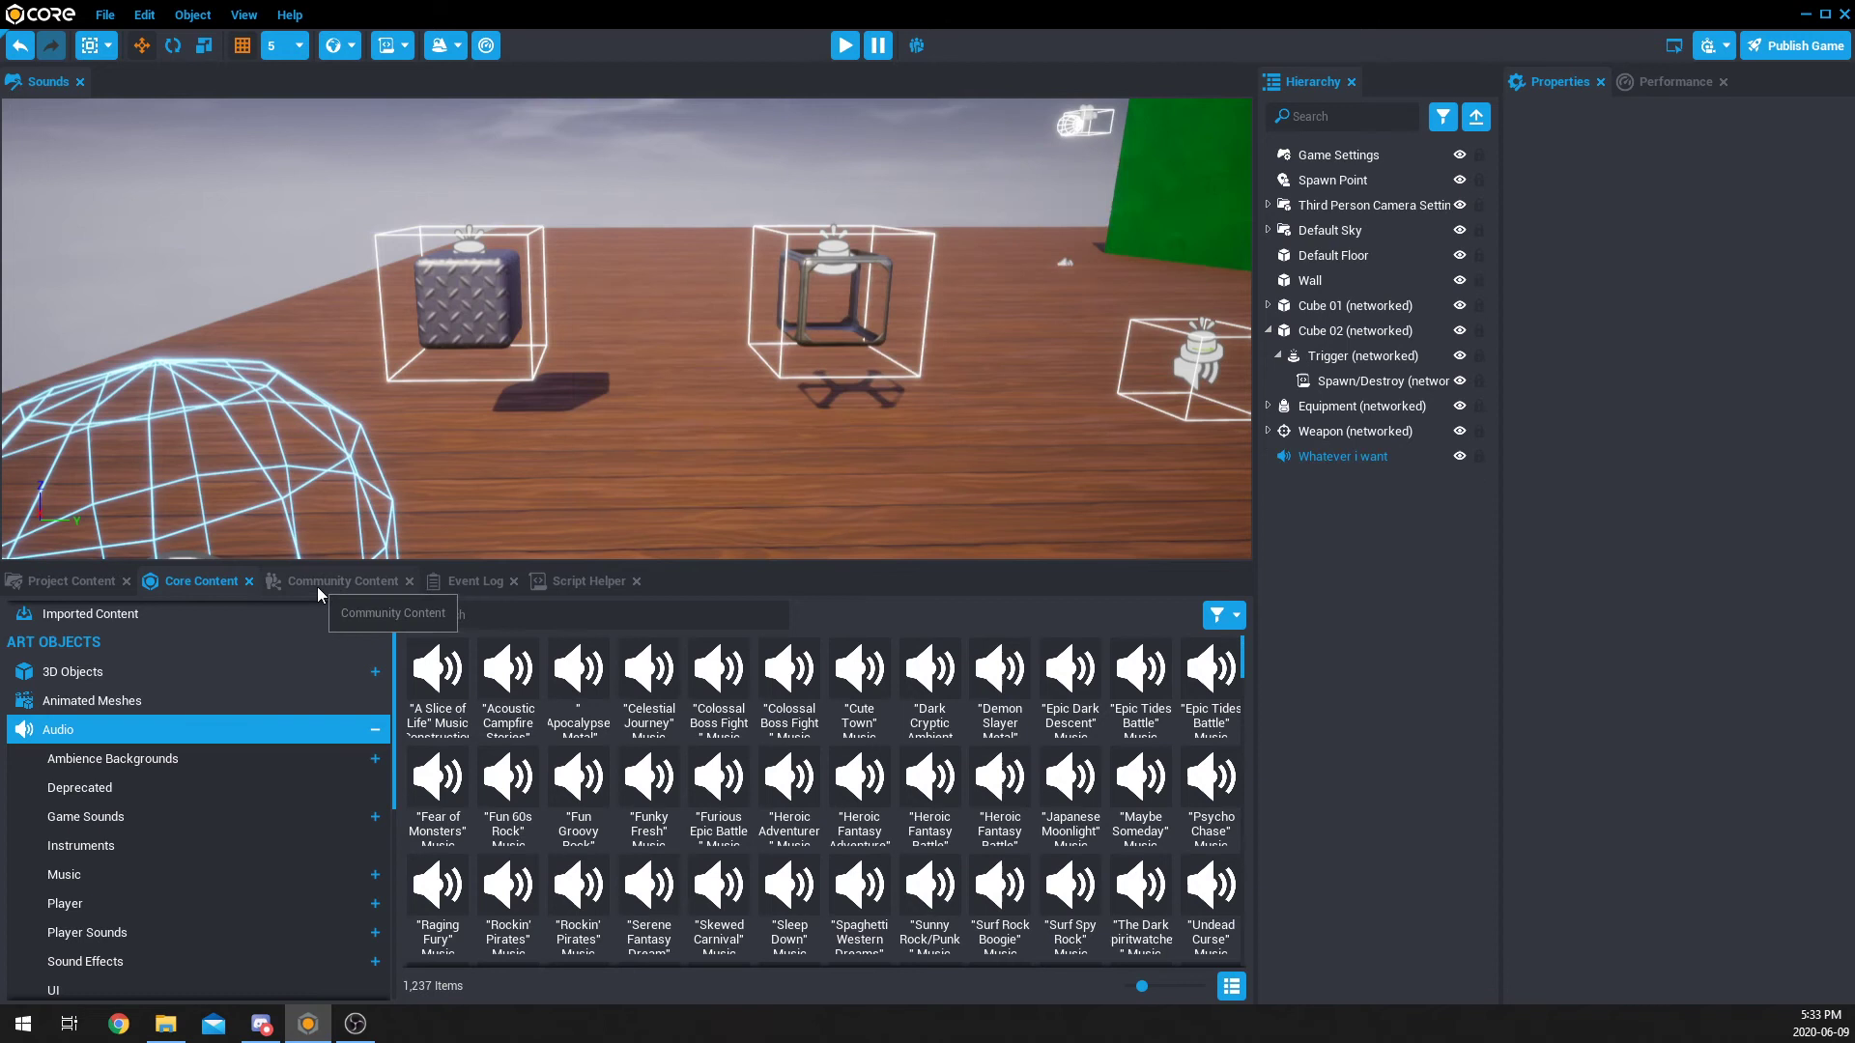
# Step: Locate the Whatever i want template in Project Content and its sound object in the scene
pyautogui.click(81, 586)
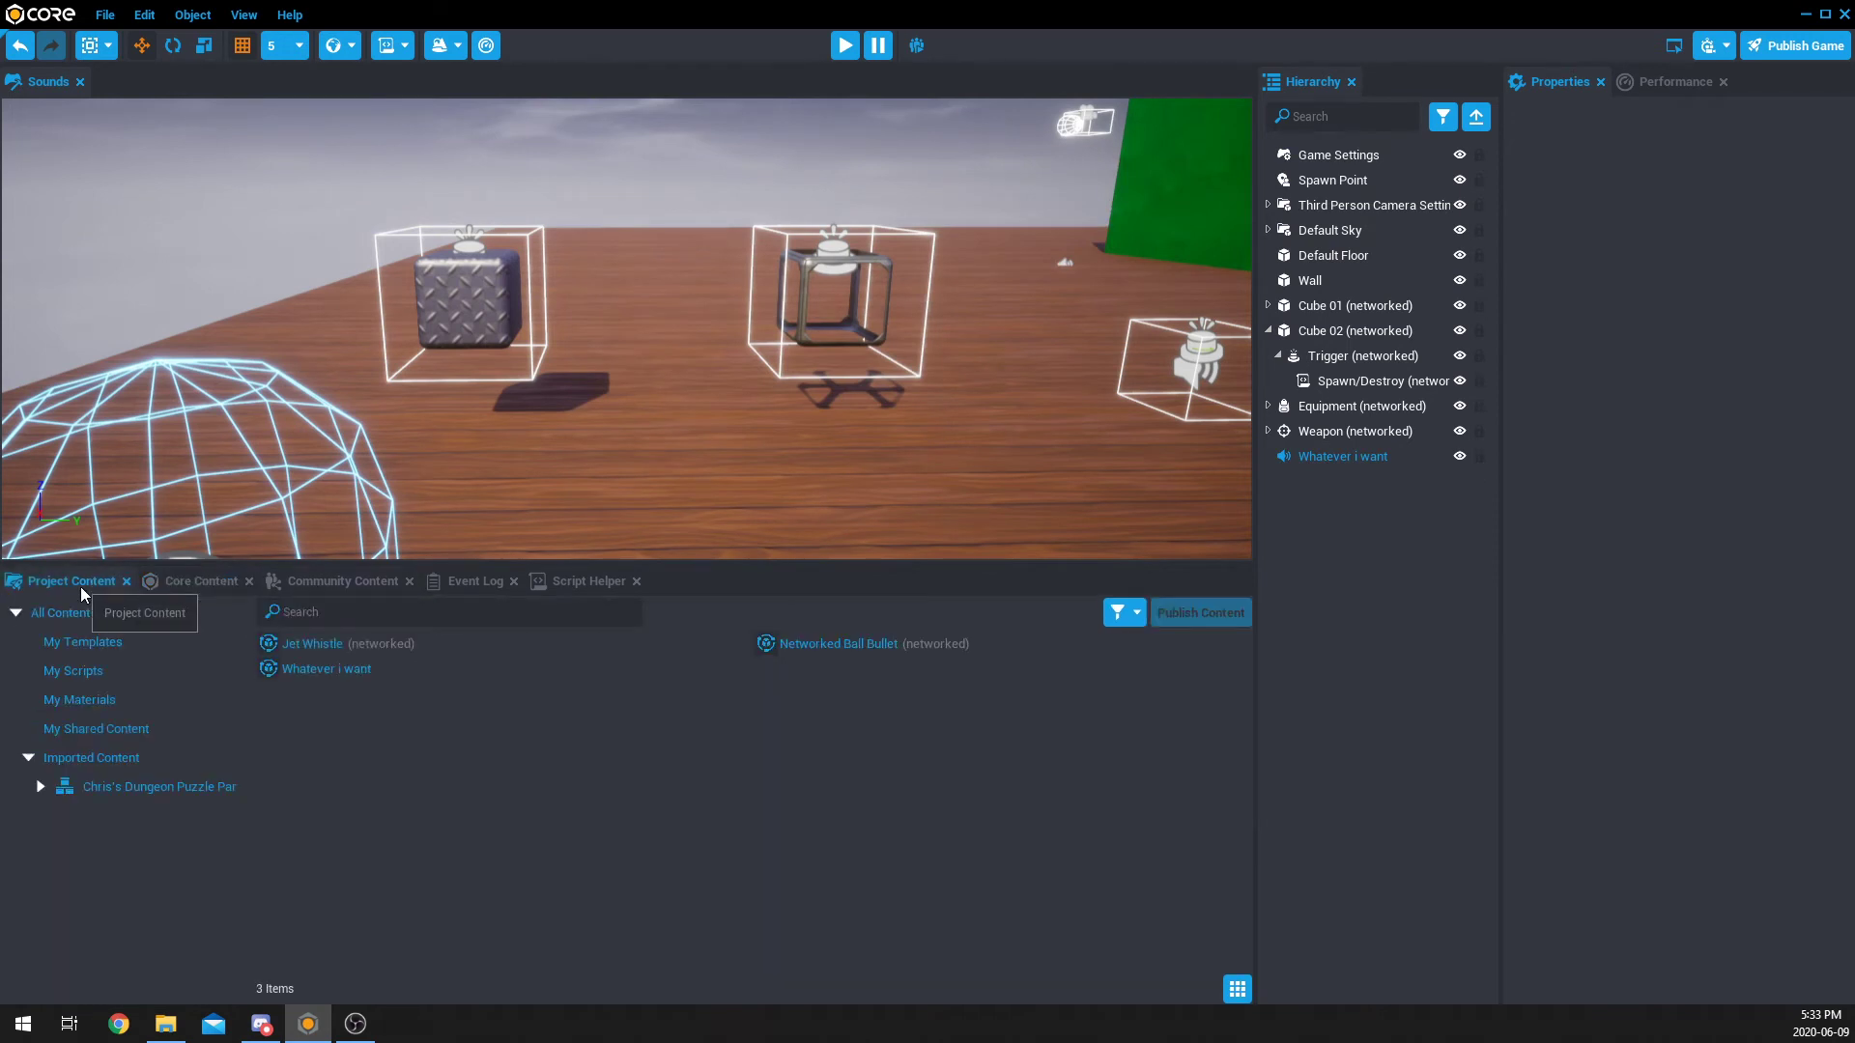
pyautogui.click(371, 676)
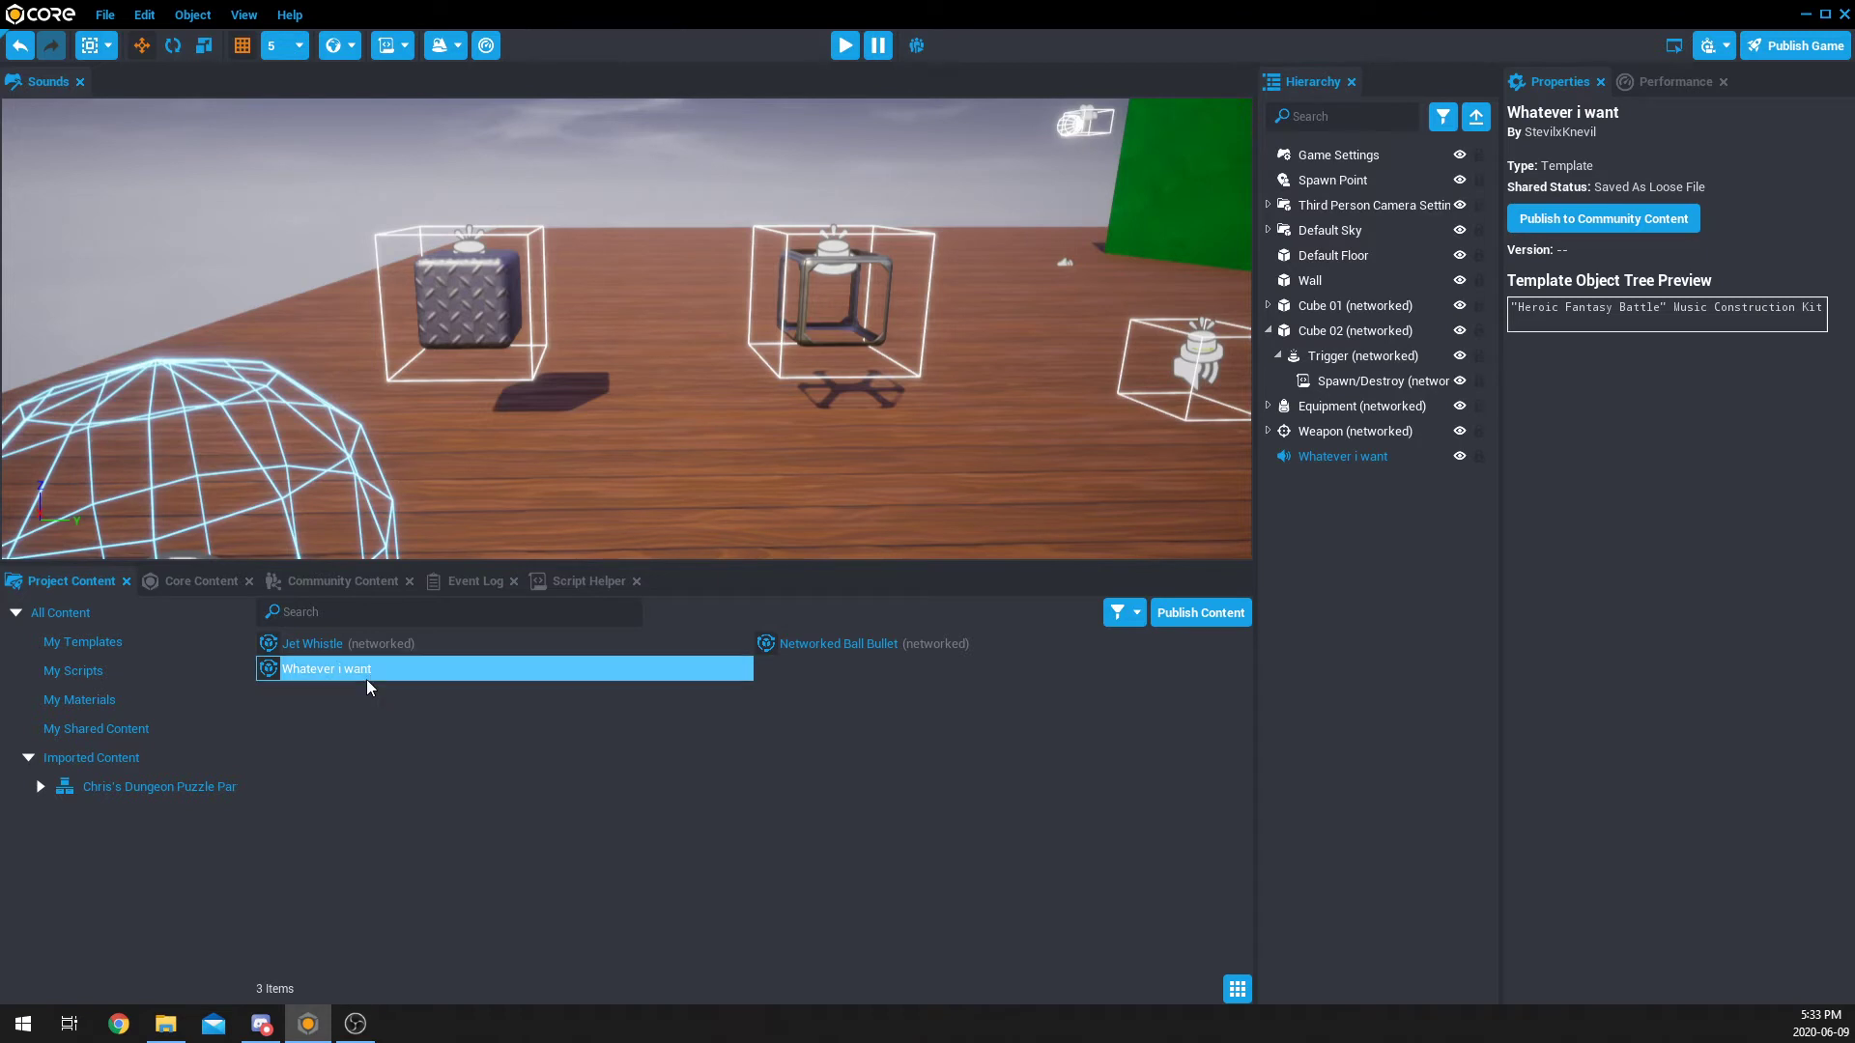
pyautogui.rightClick(367, 676)
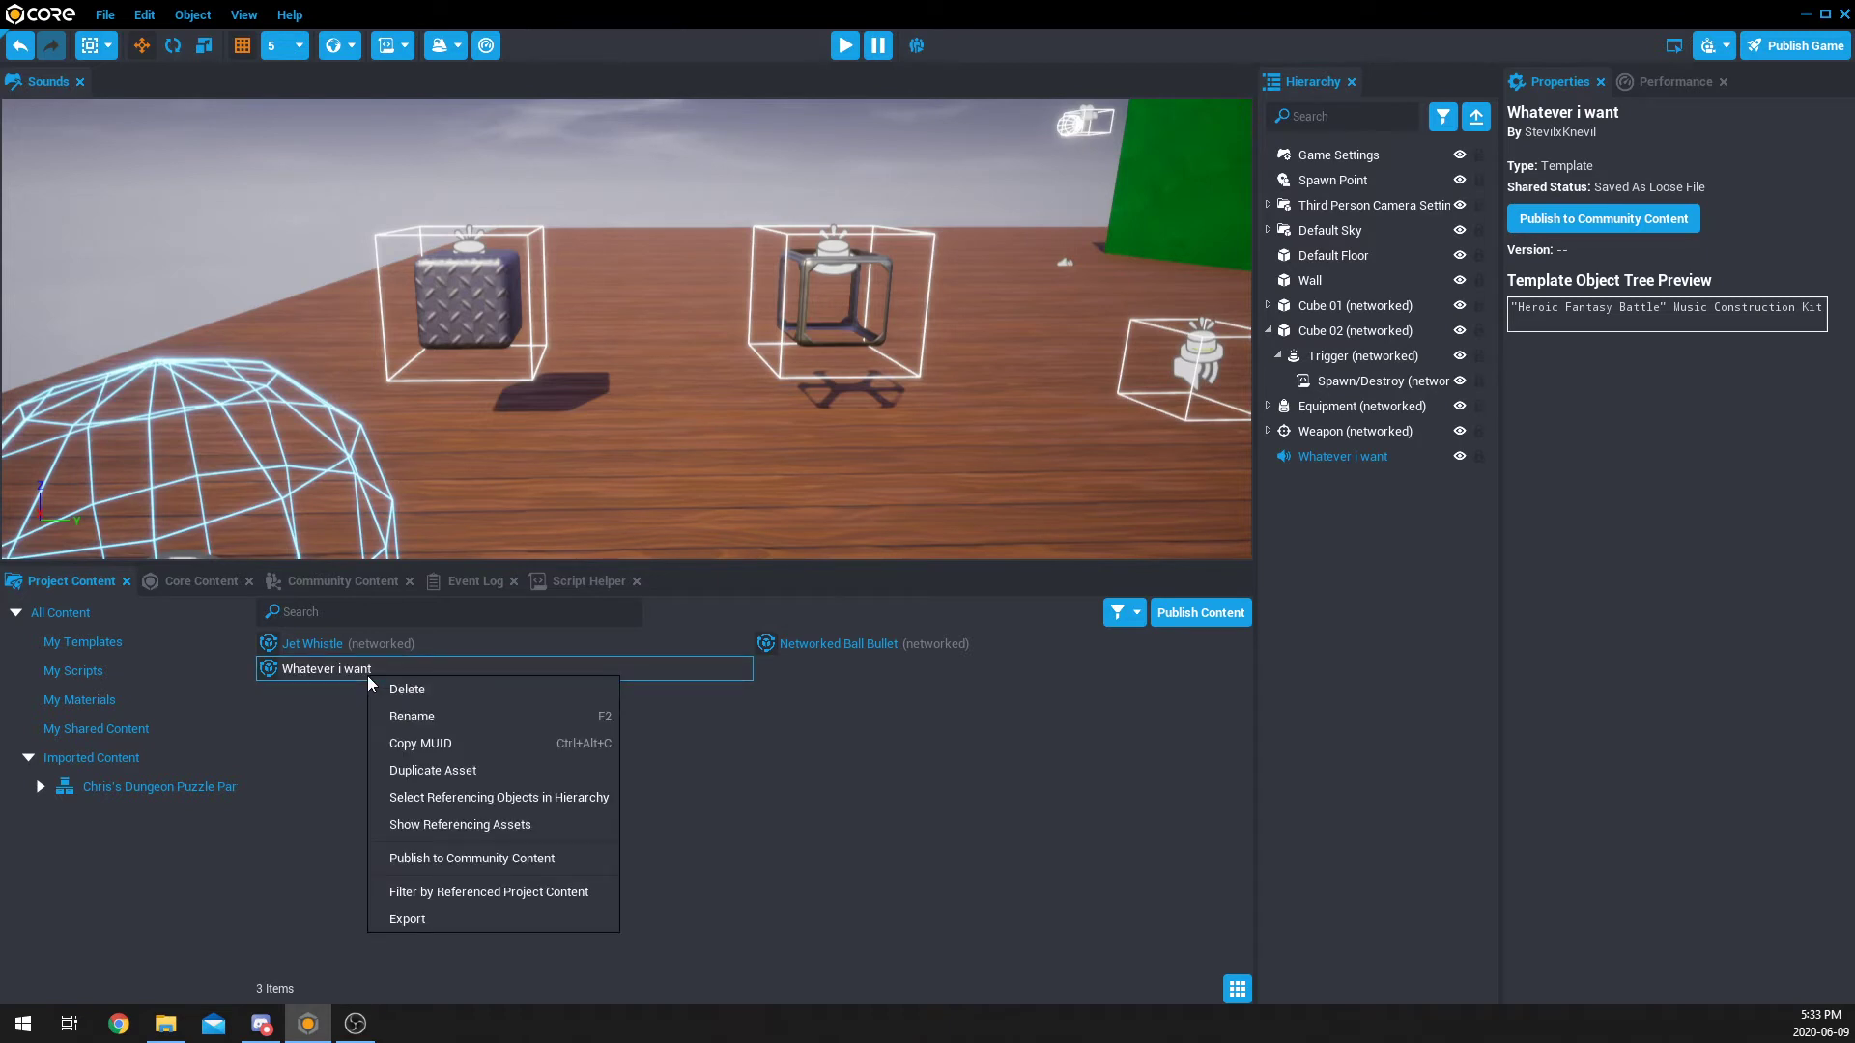
pyautogui.click(1104, 670)
pyautogui.click(1371, 460)
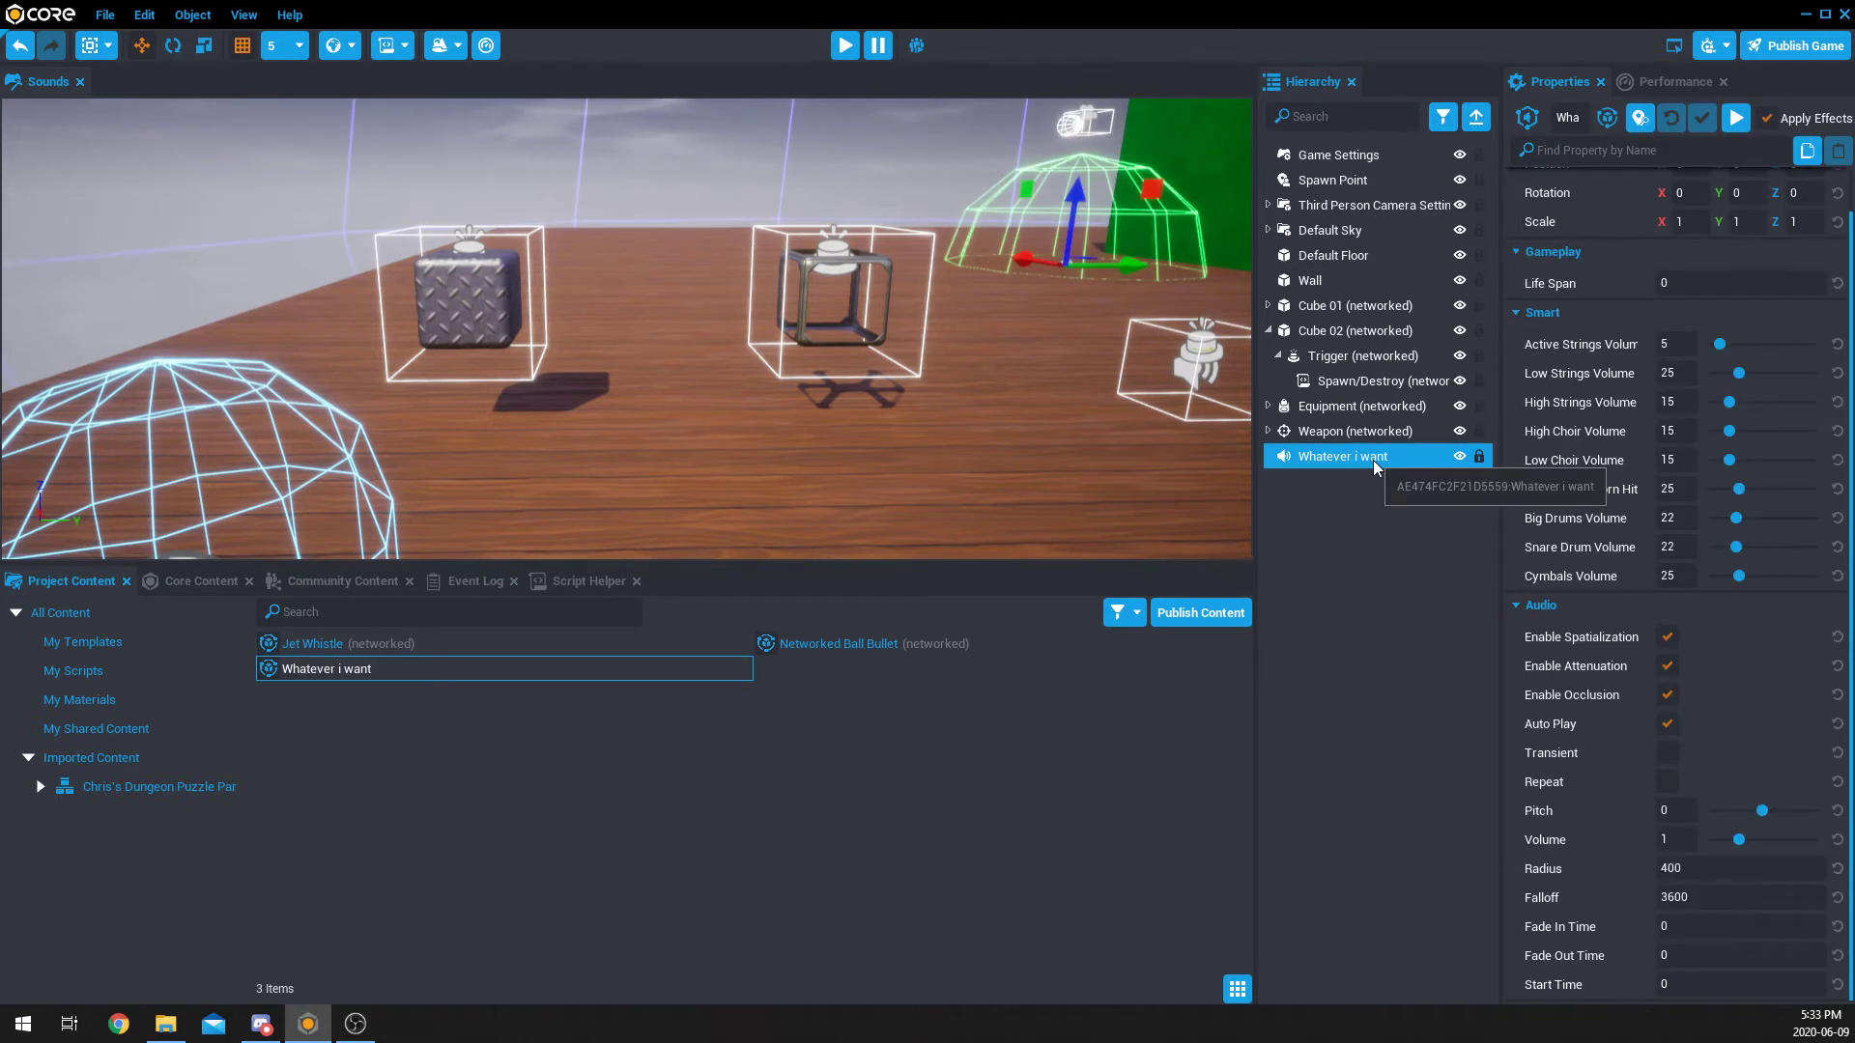
pyautogui.rightClick(1366, 460)
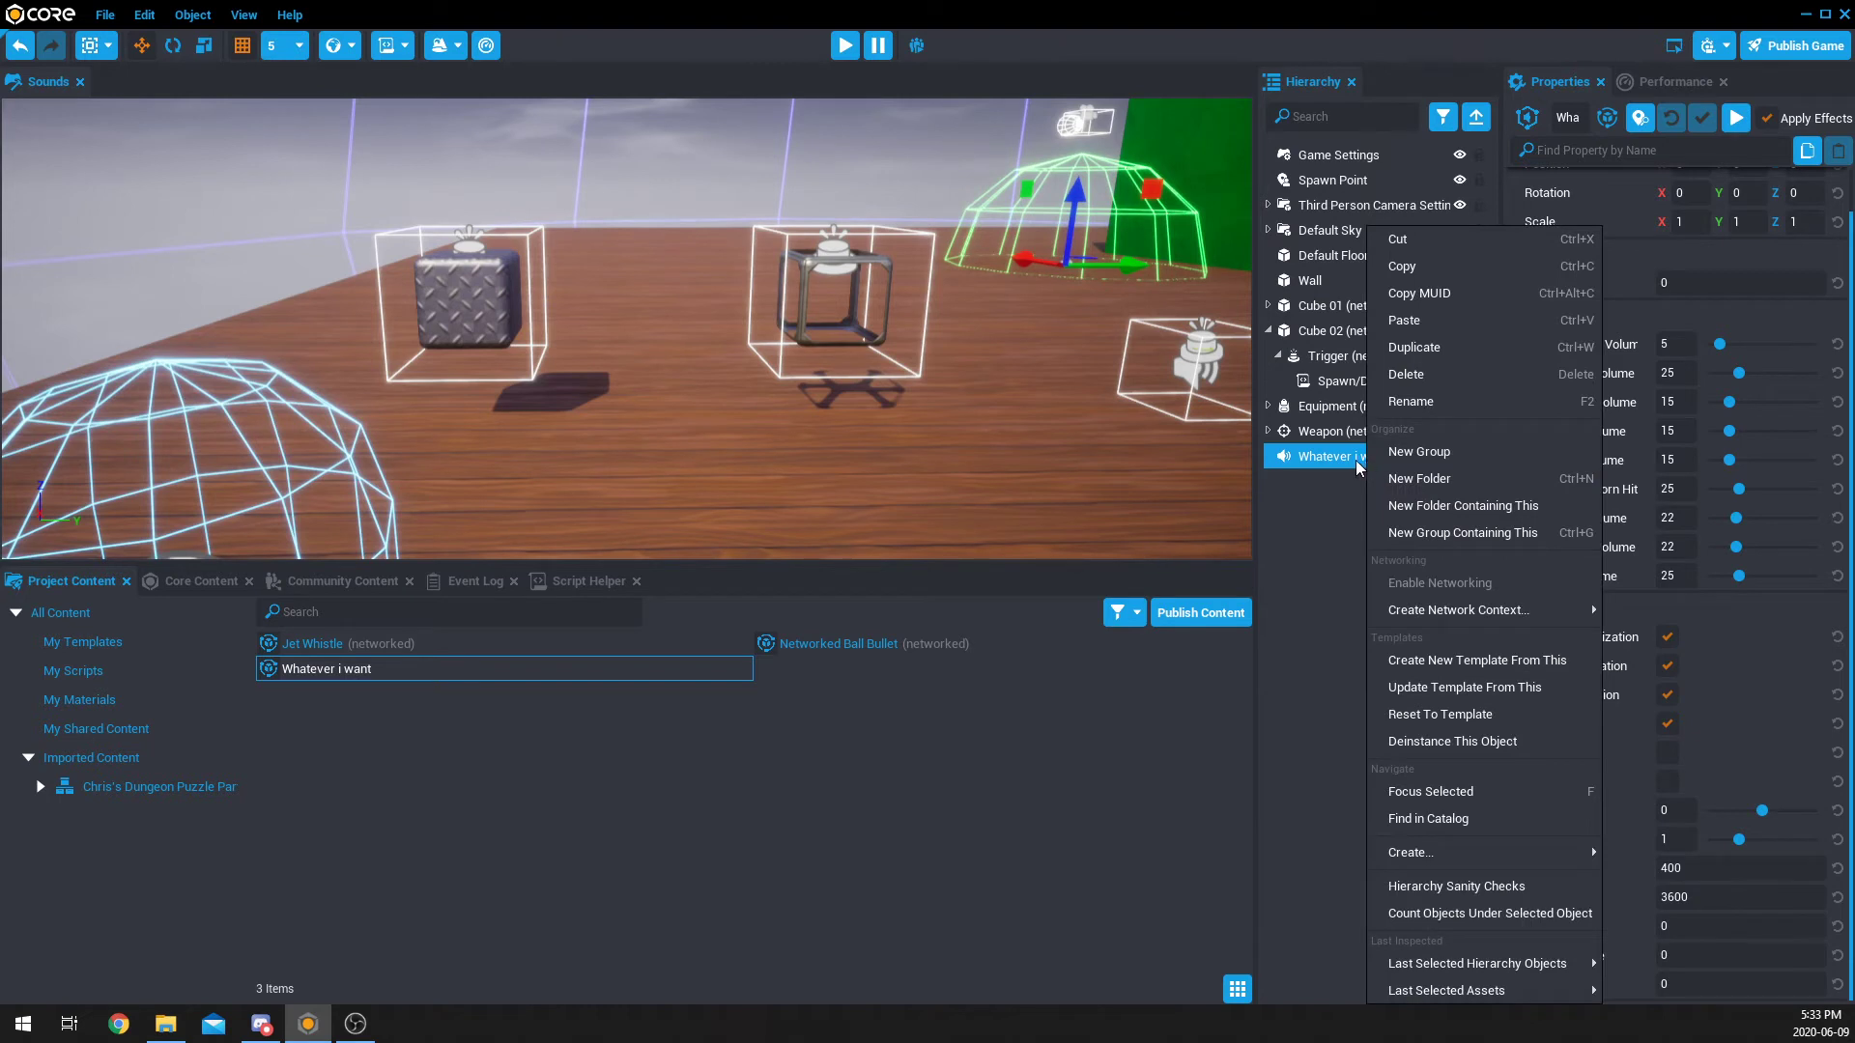
pyautogui.click(1301, 483)
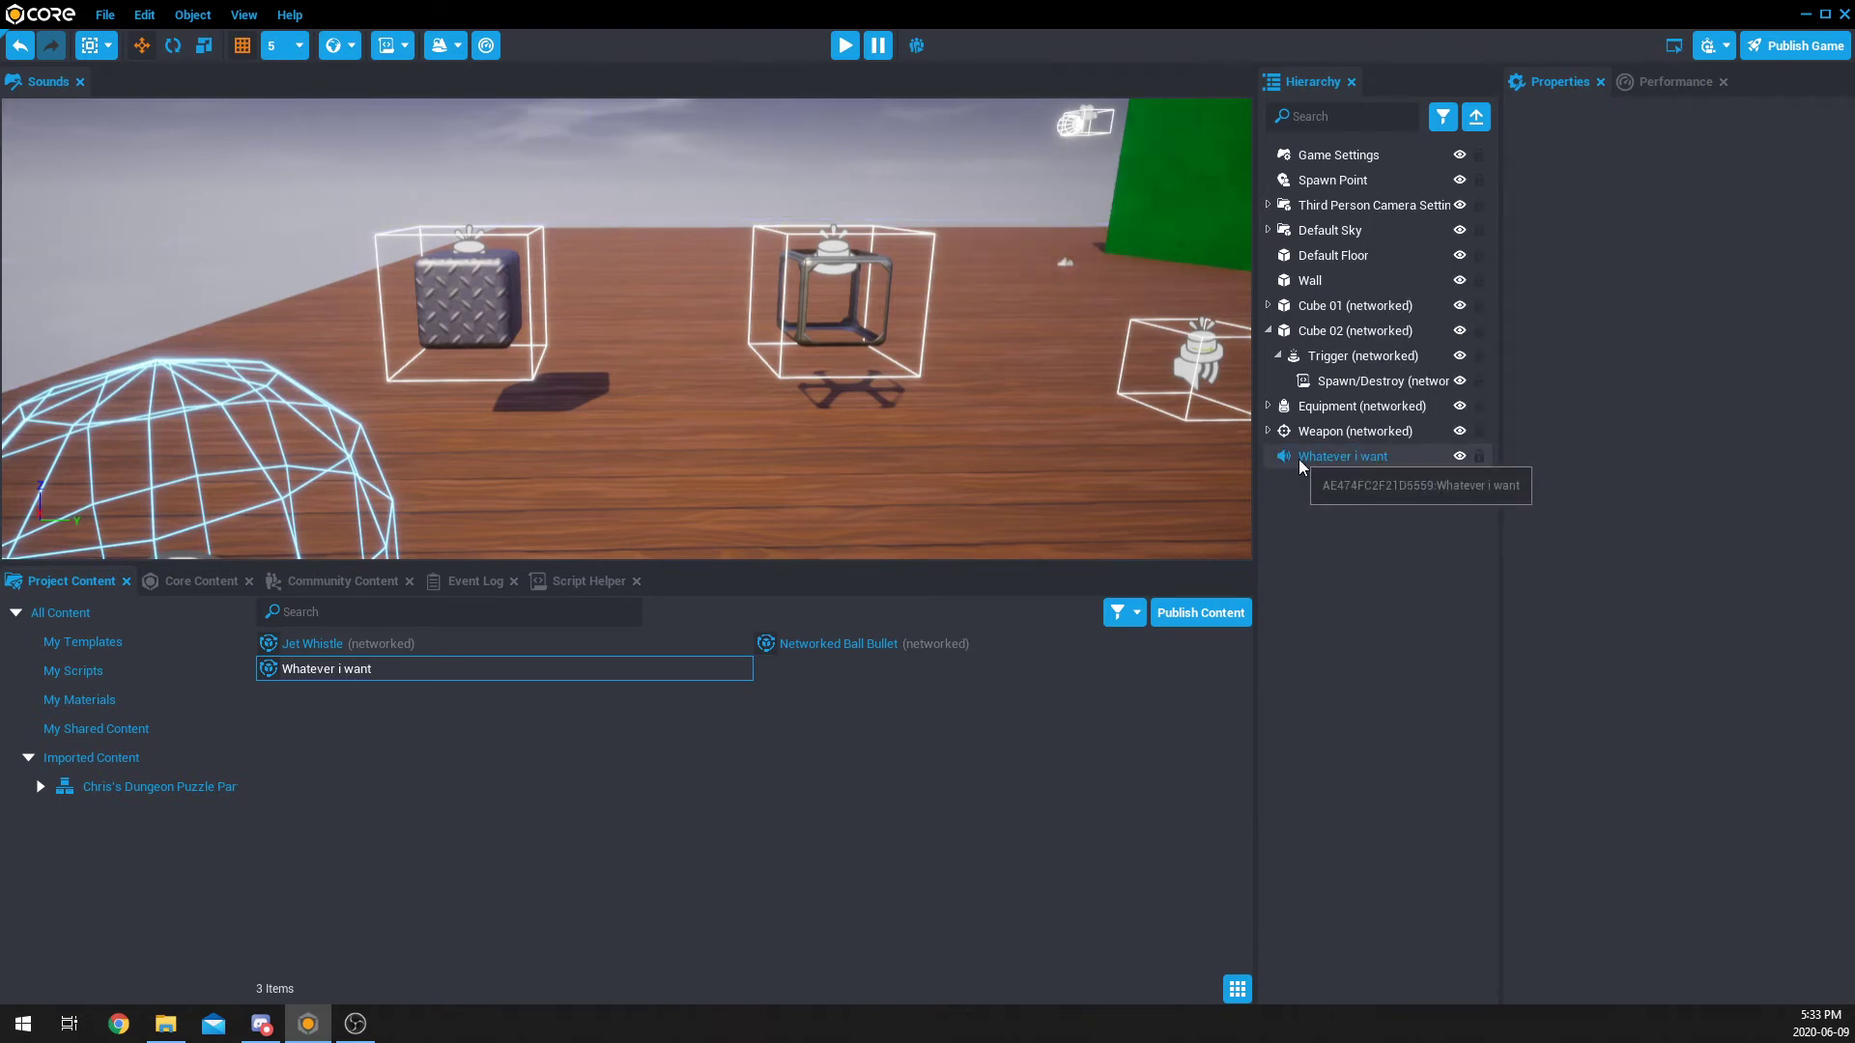
# Step: Delete Whatever i want from scene and project, then assign Jet Whistle to WindWhistle99
pyautogui.click(1299, 459)
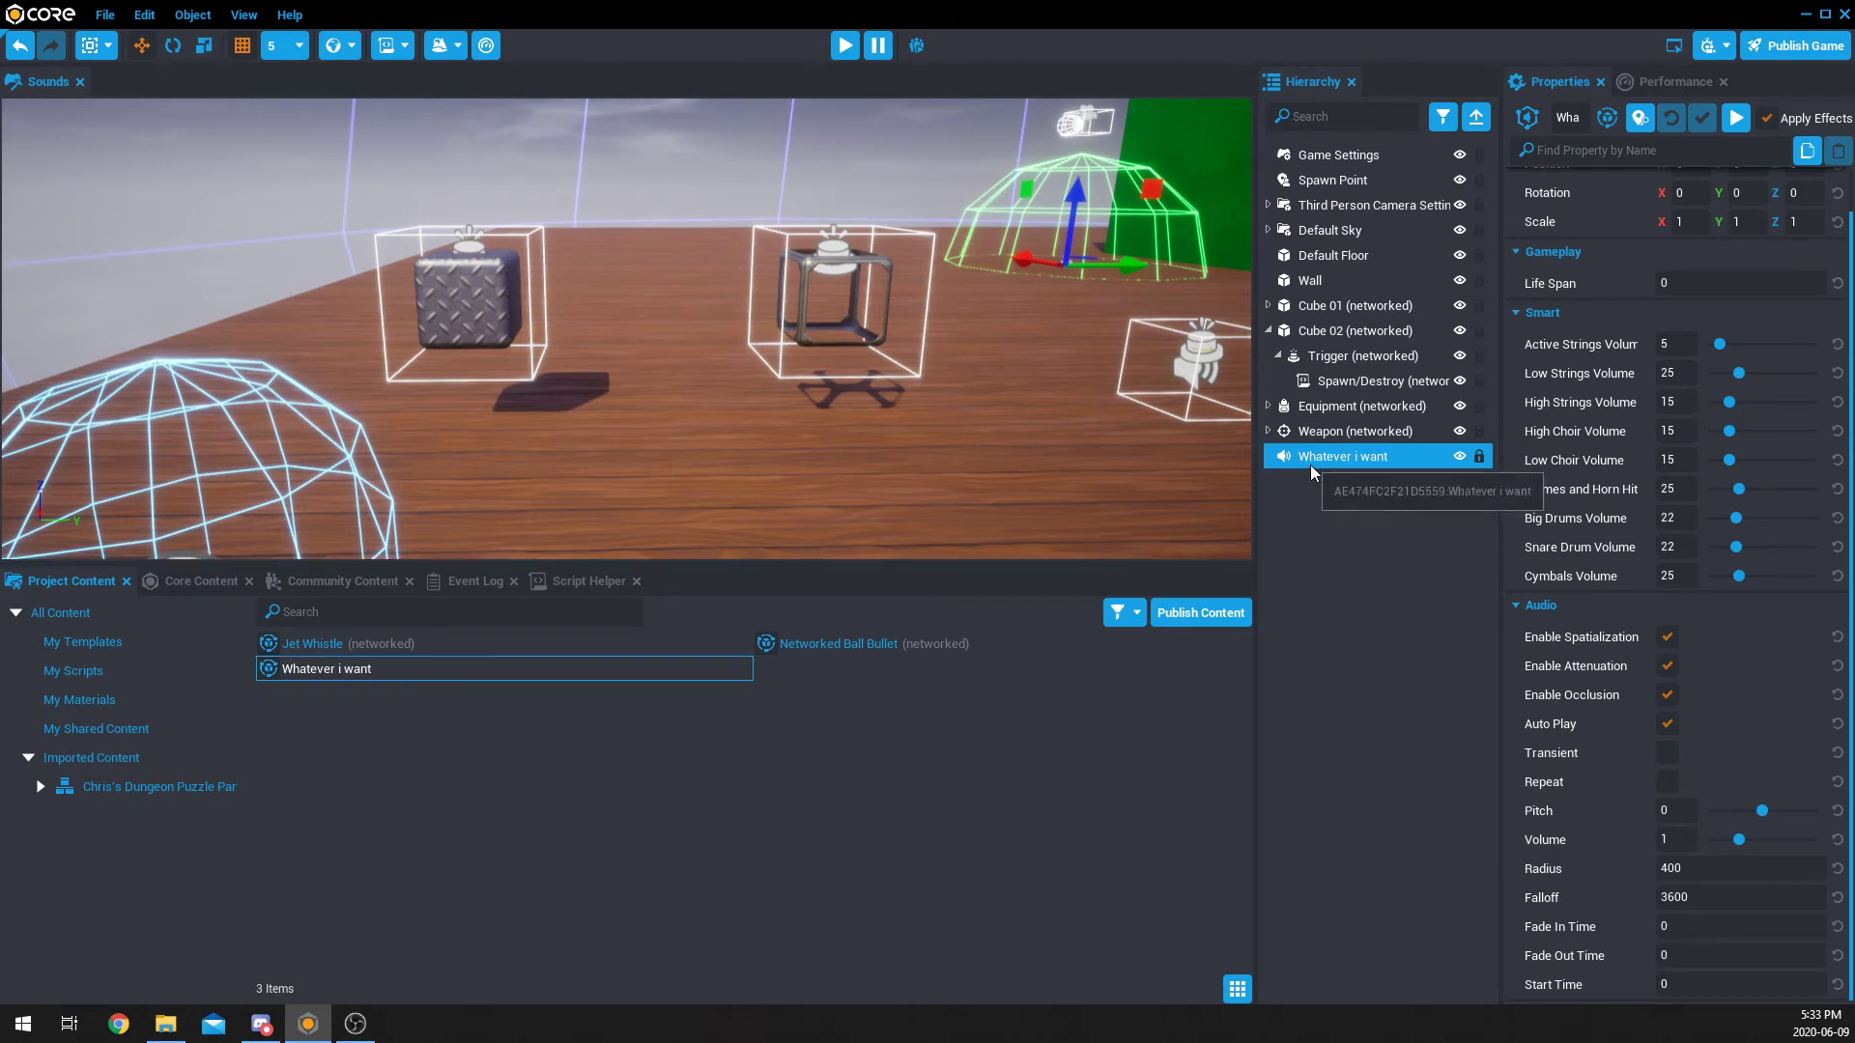
pyautogui.press('Delete')
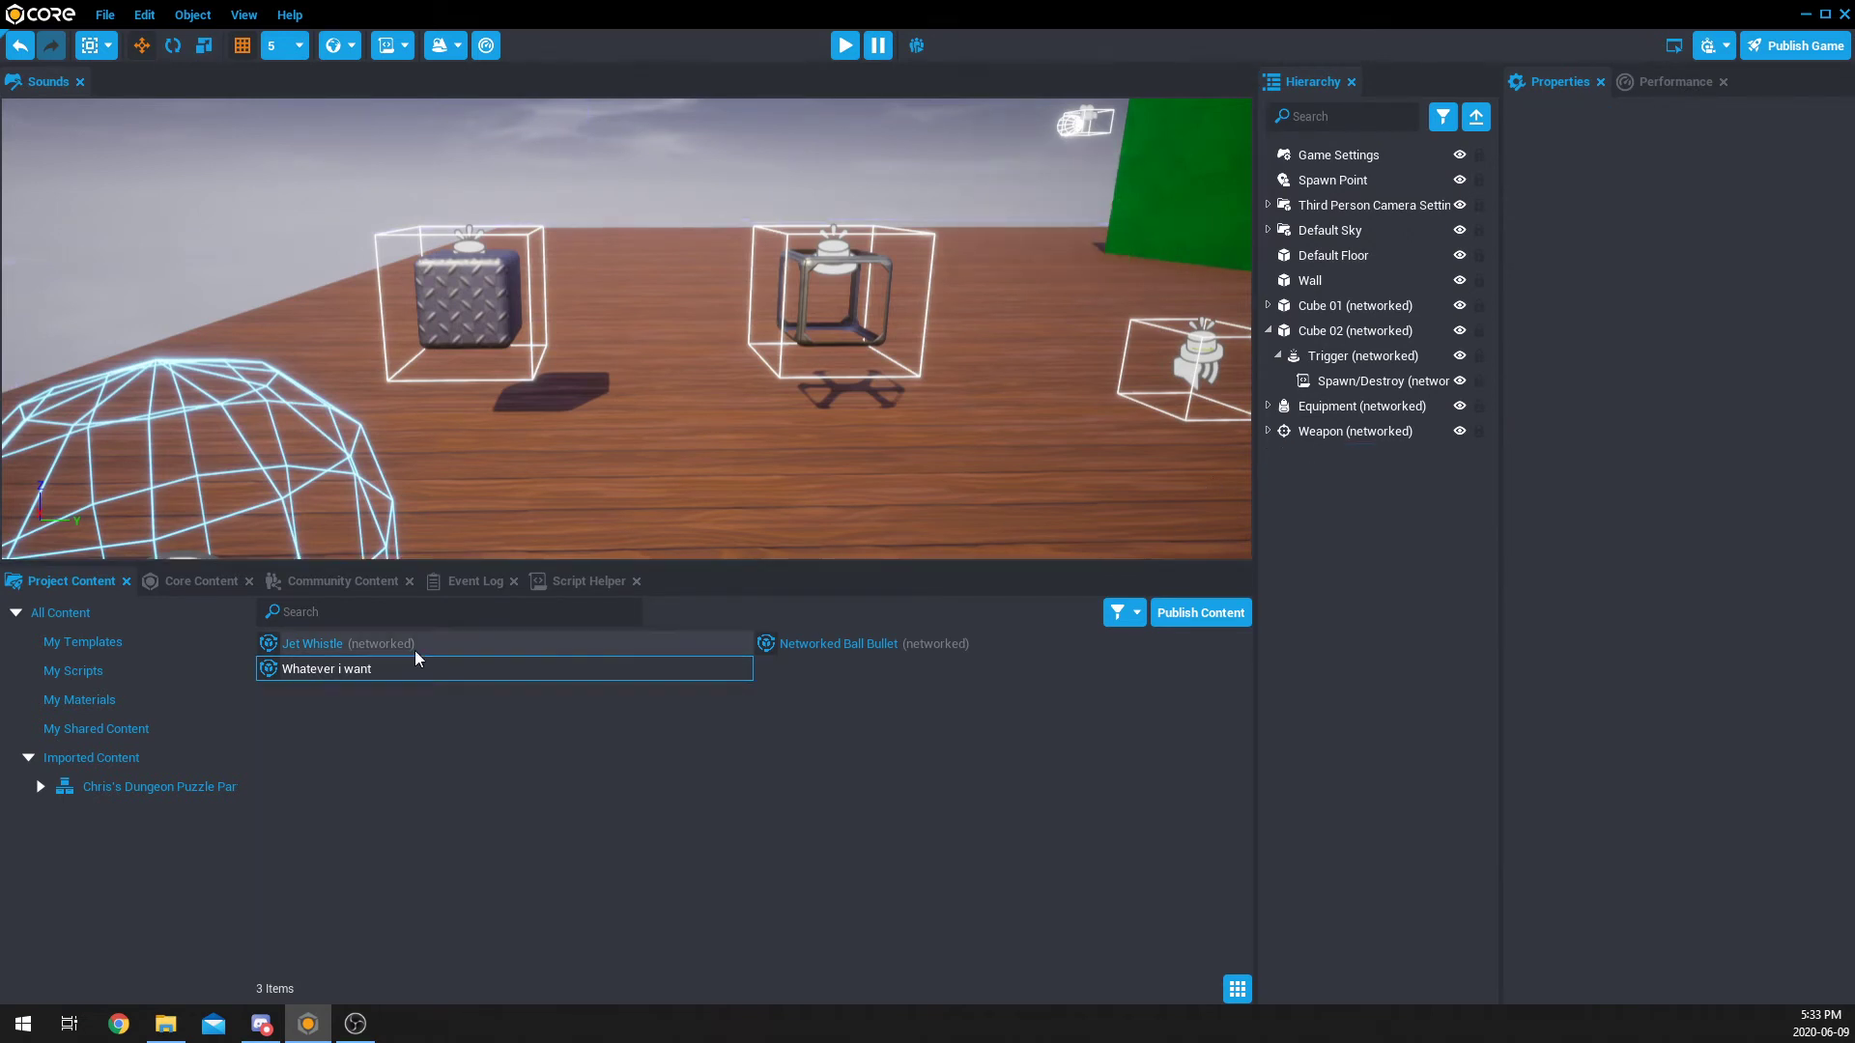
pyautogui.press('Delete')
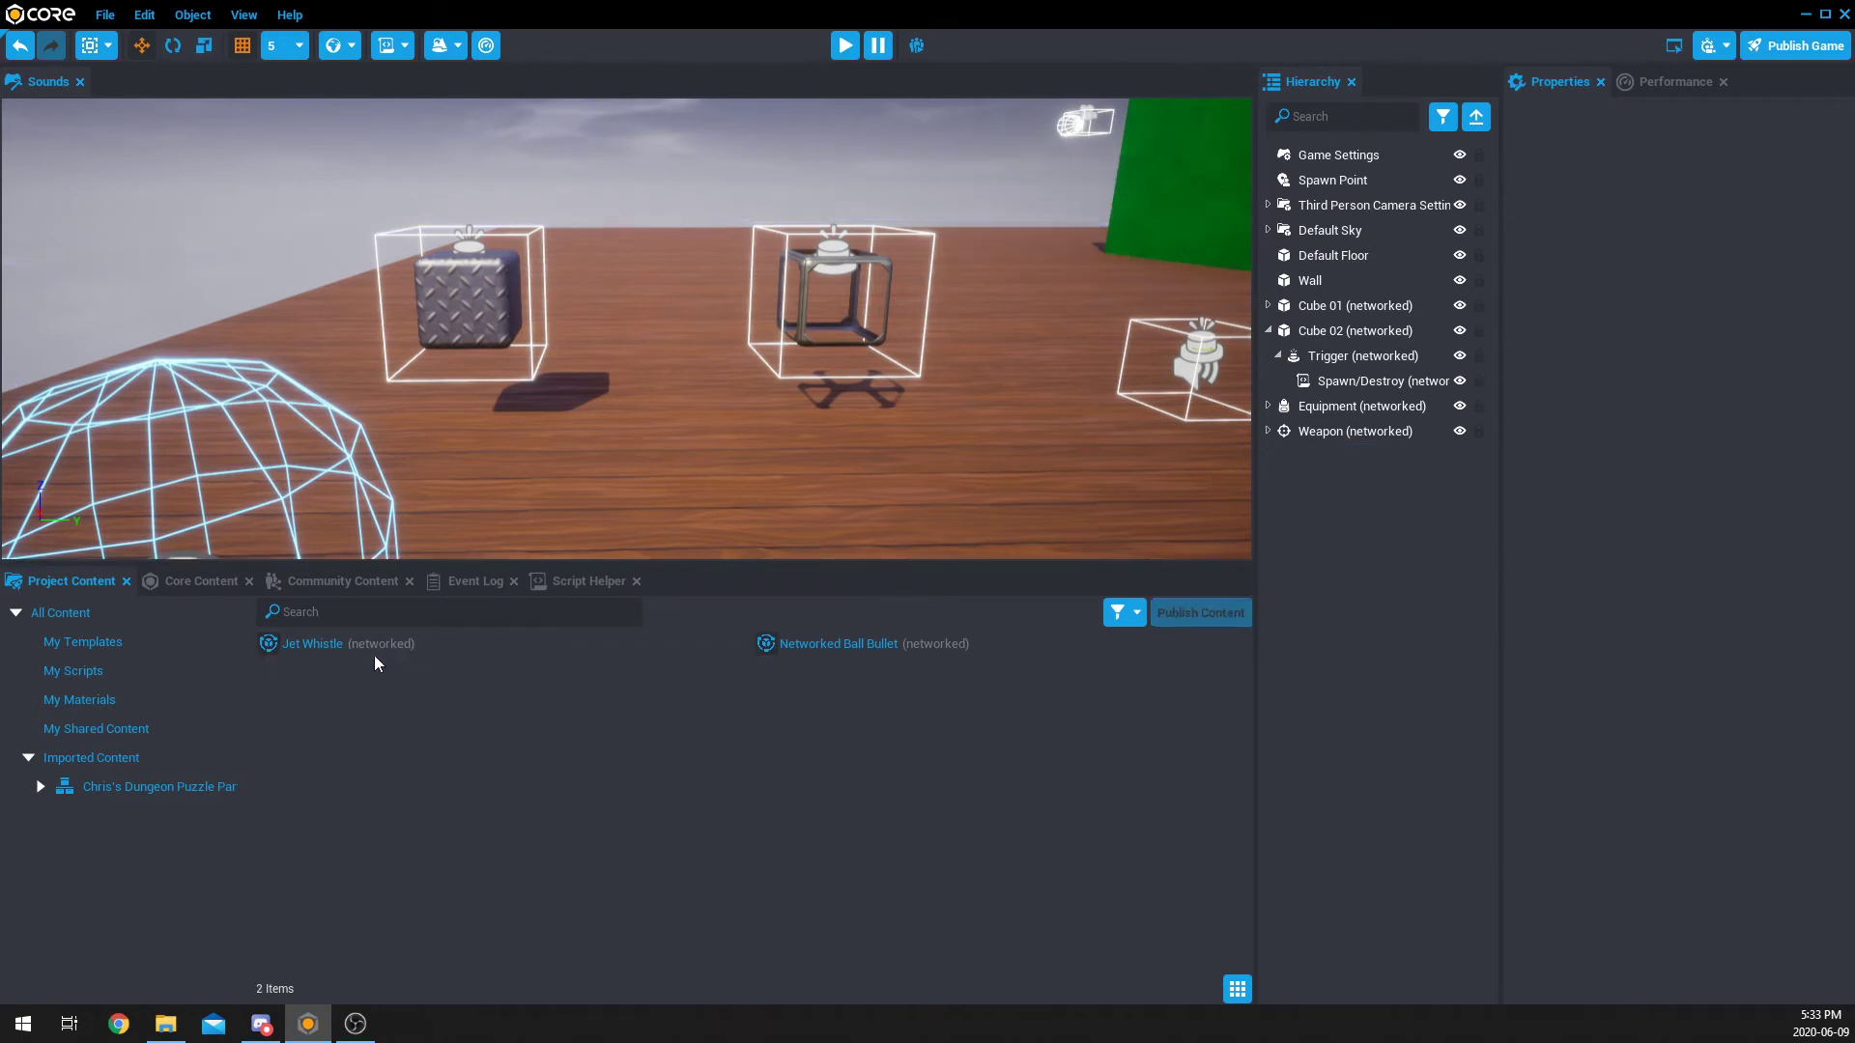
pyautogui.click(1342, 385)
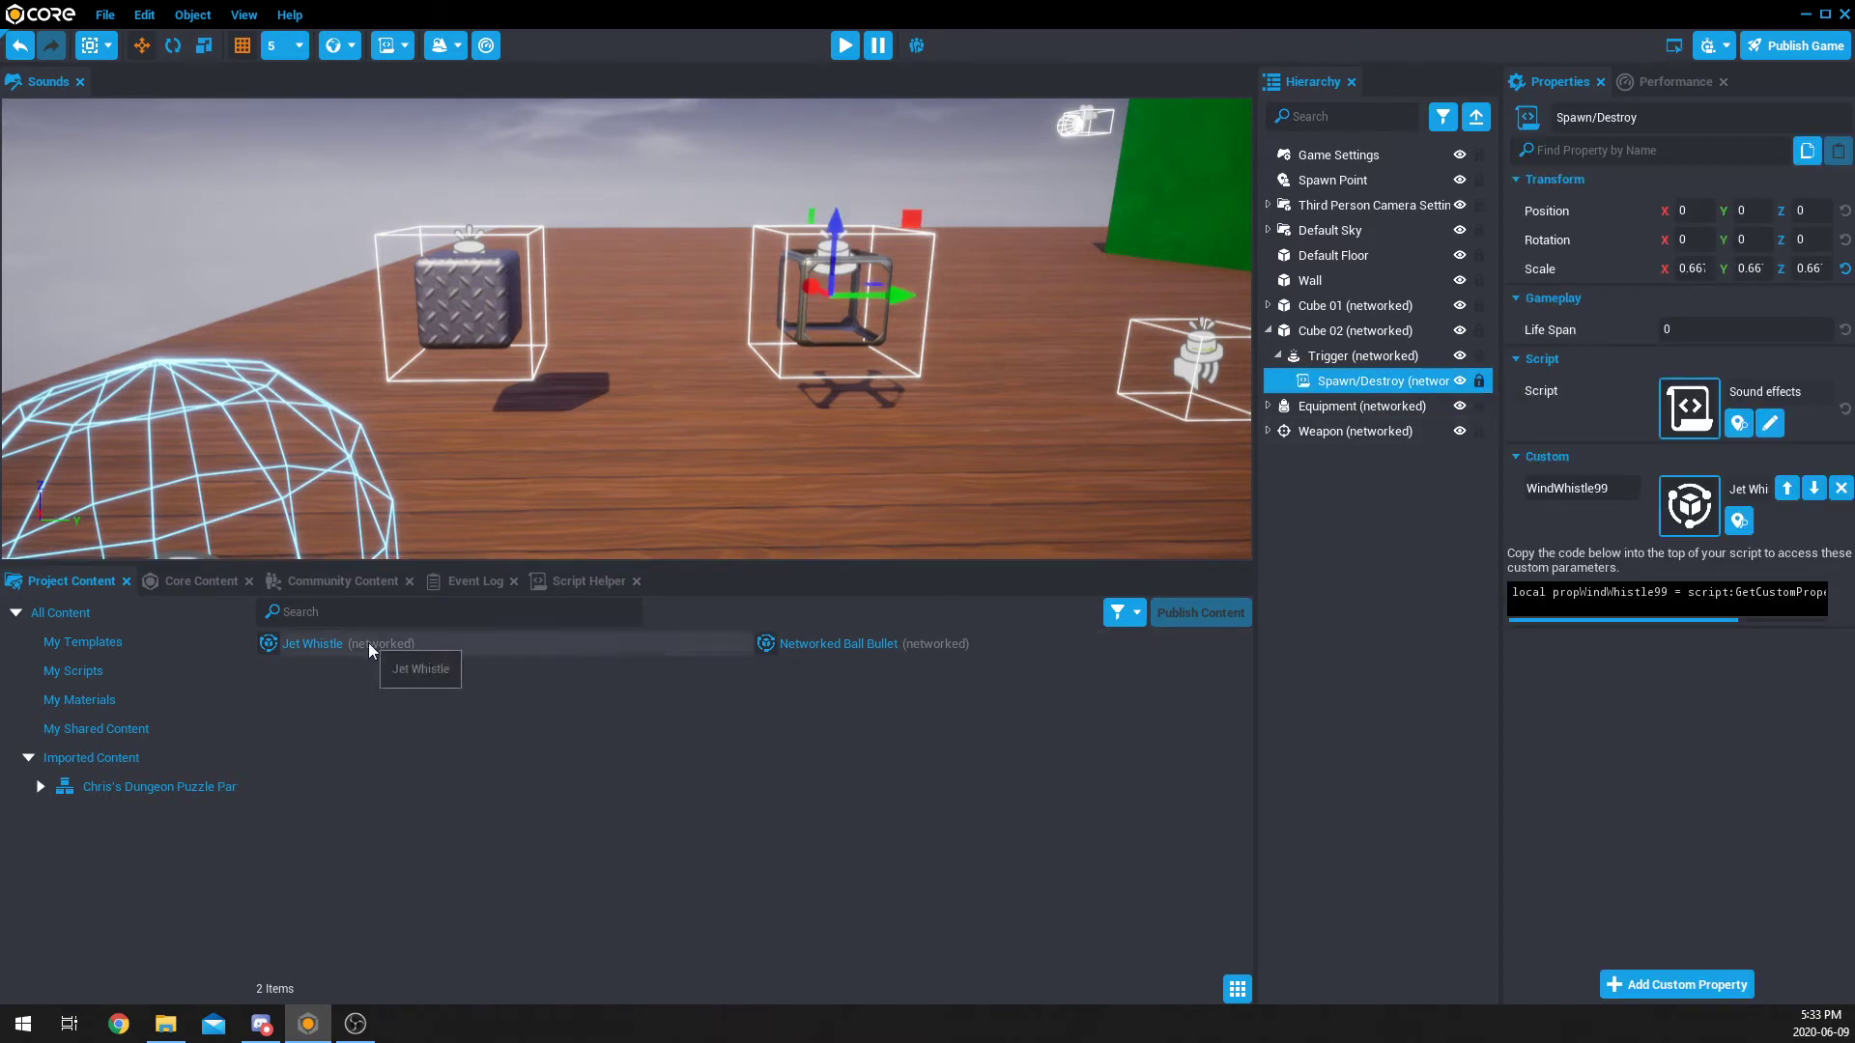
pyautogui.moveTo(377, 645)
pyautogui.mouseDown()
pyautogui.moveTo(1704, 723)
pyautogui.moveTo(1569, 689)
pyautogui.moveTo(368, 662)
pyautogui.moveTo(406, 667)
pyautogui.mouseUp()
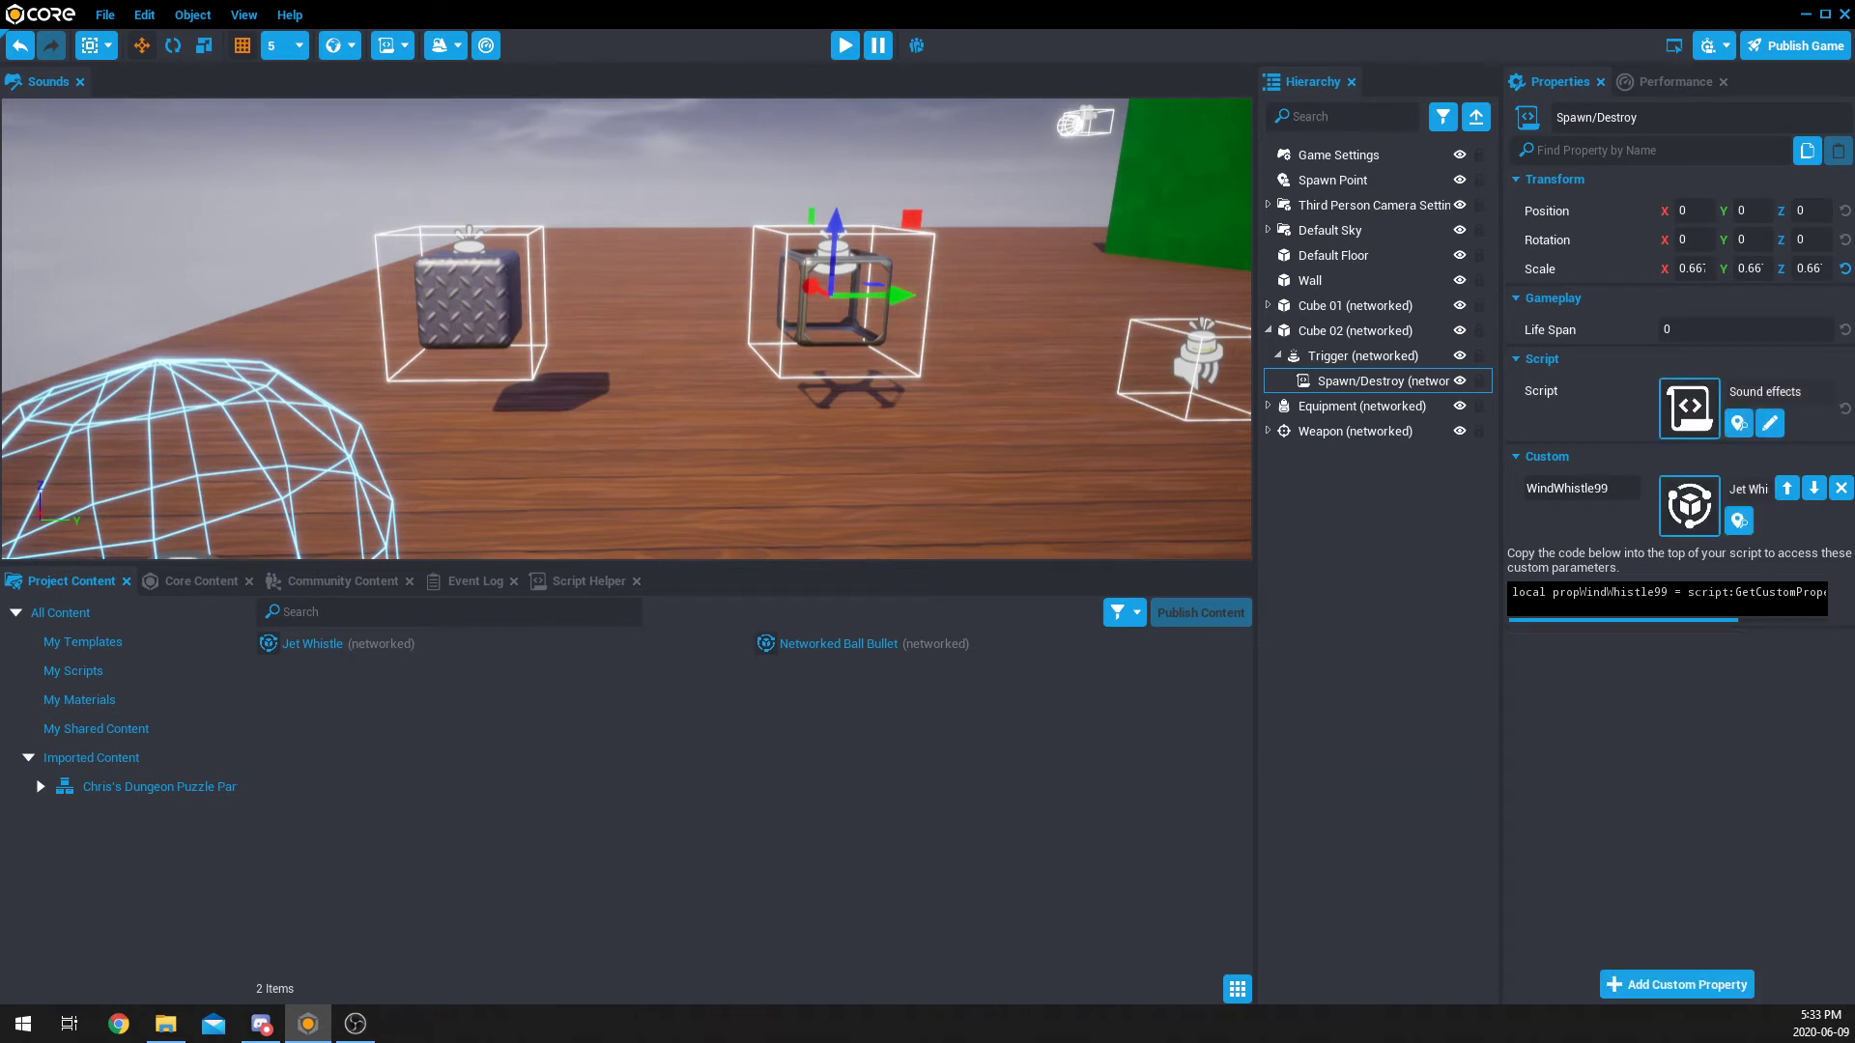
# Step: Open Sound effects.lua from Spawn/Destroy and highlight the playersOverlap declaration on line 3
pyautogui.doubleClick(1360, 381)
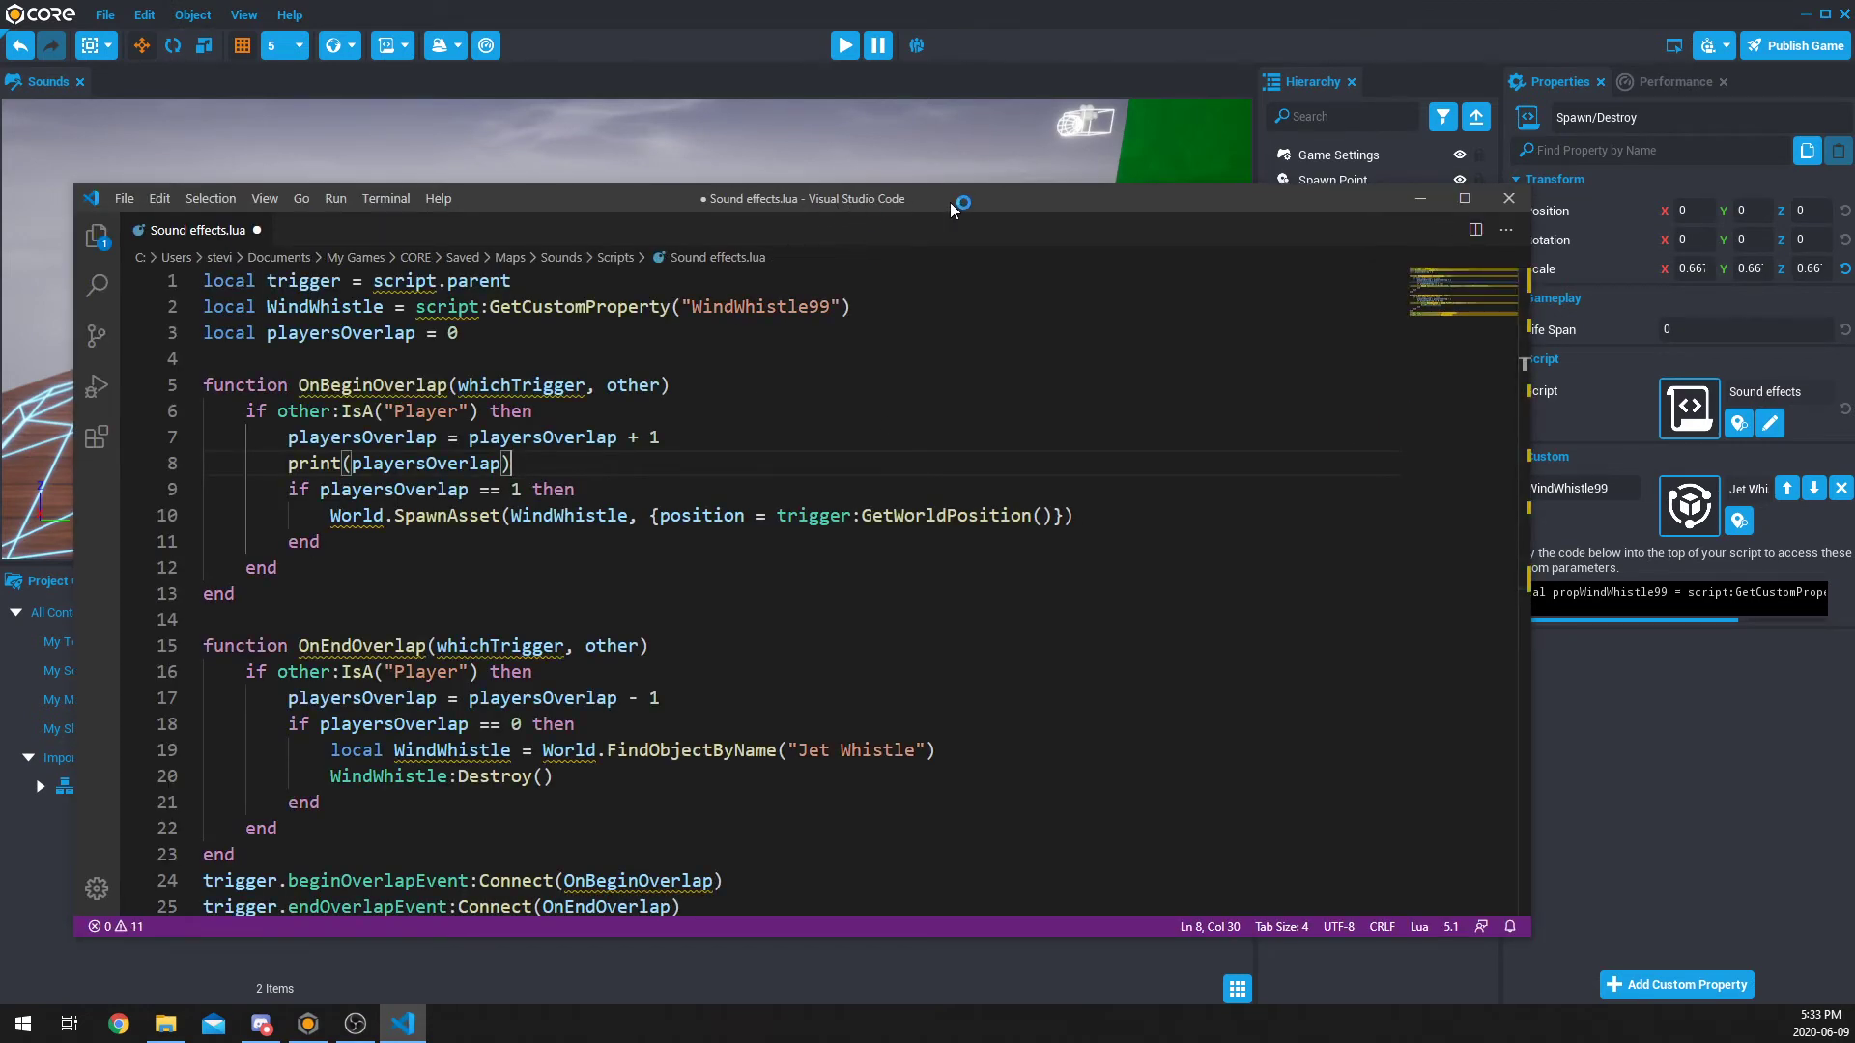
pyautogui.moveTo(949, 201); pyautogui.dragTo(1011, 168)
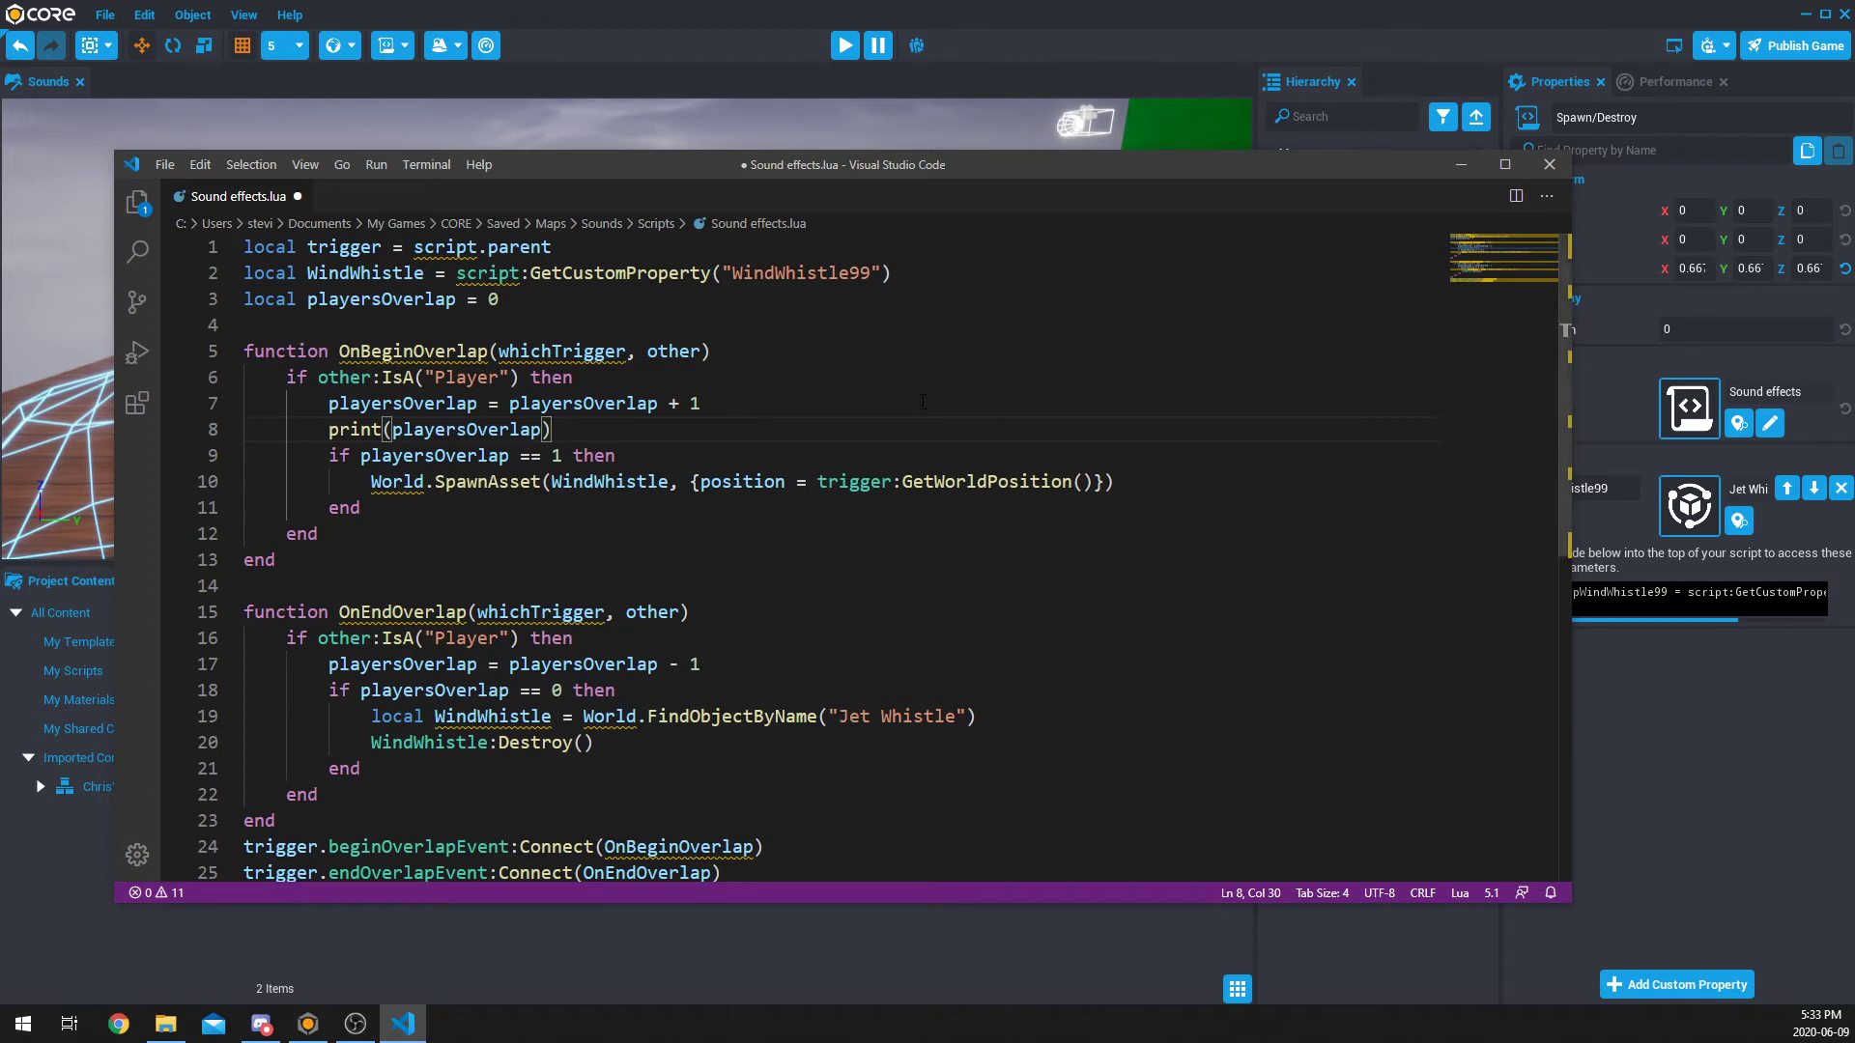
pyautogui.moveTo(1010, 175); pyautogui.dragTo(1030, 141)
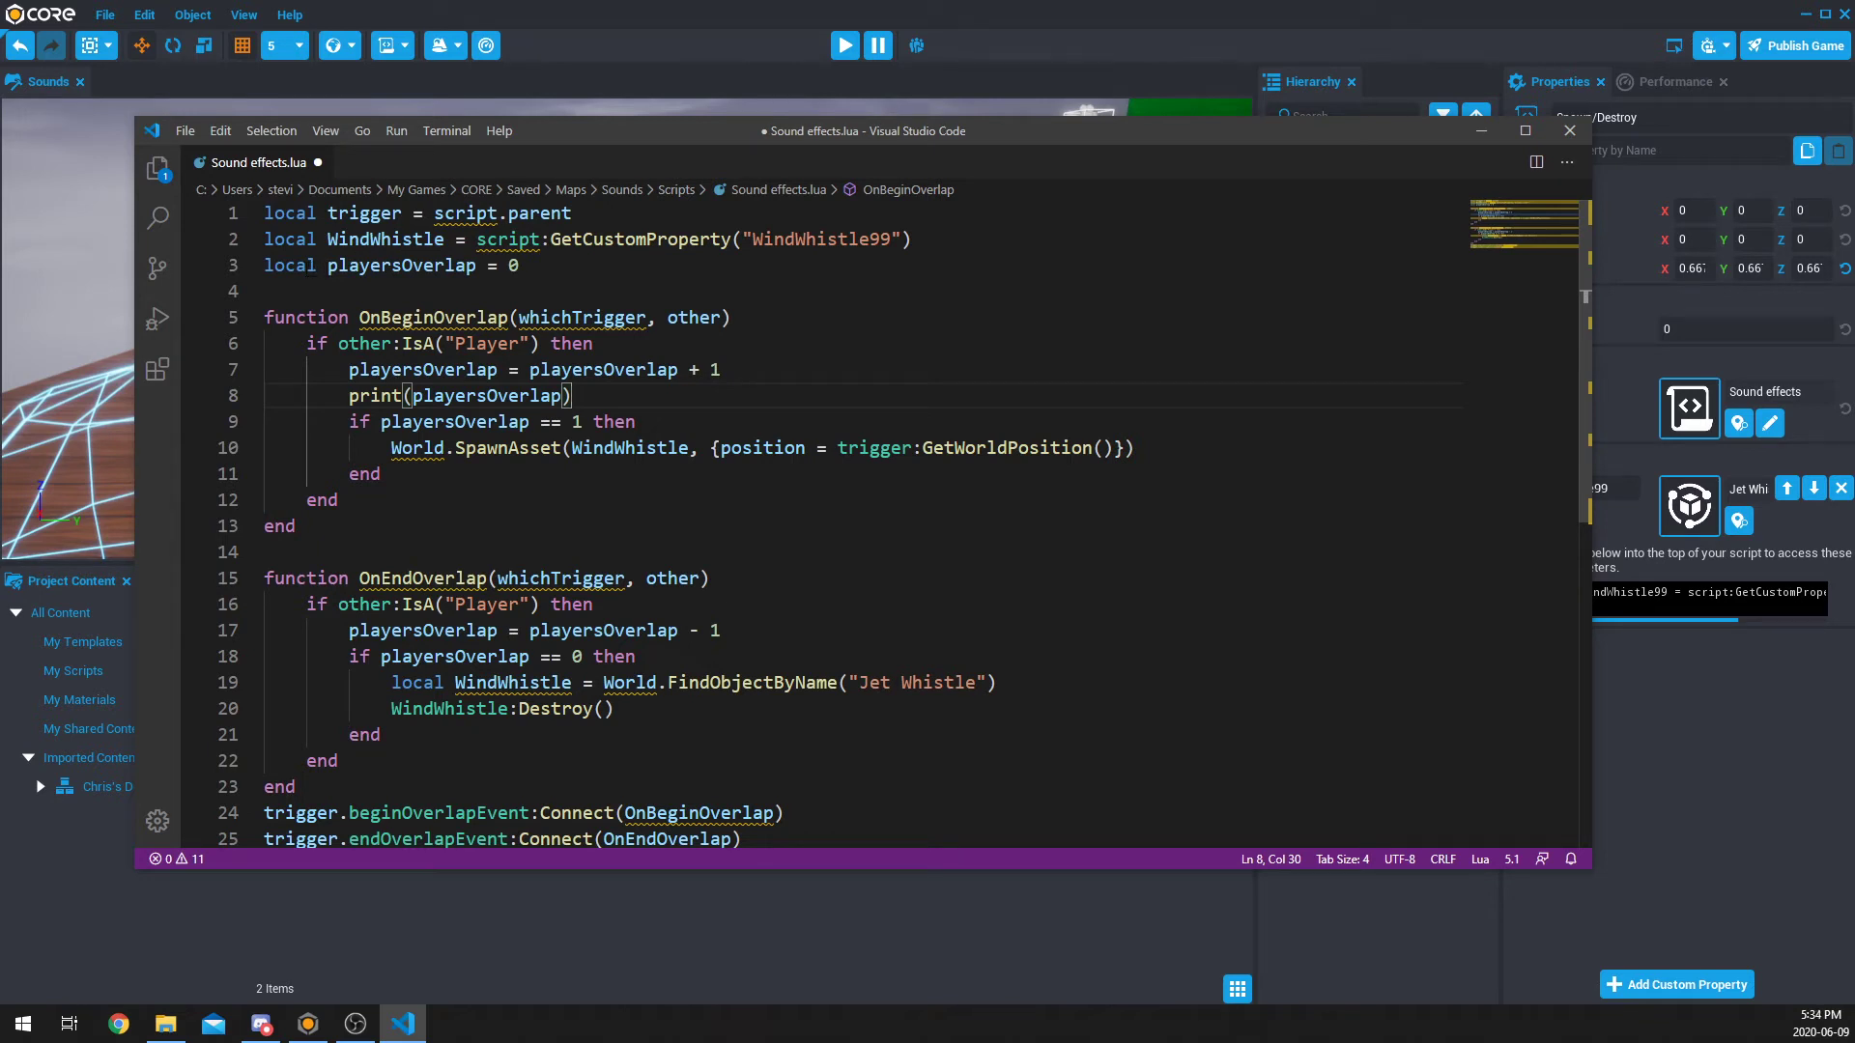
pyautogui.moveTo(328, 265); pyautogui.dragTo(520, 265)
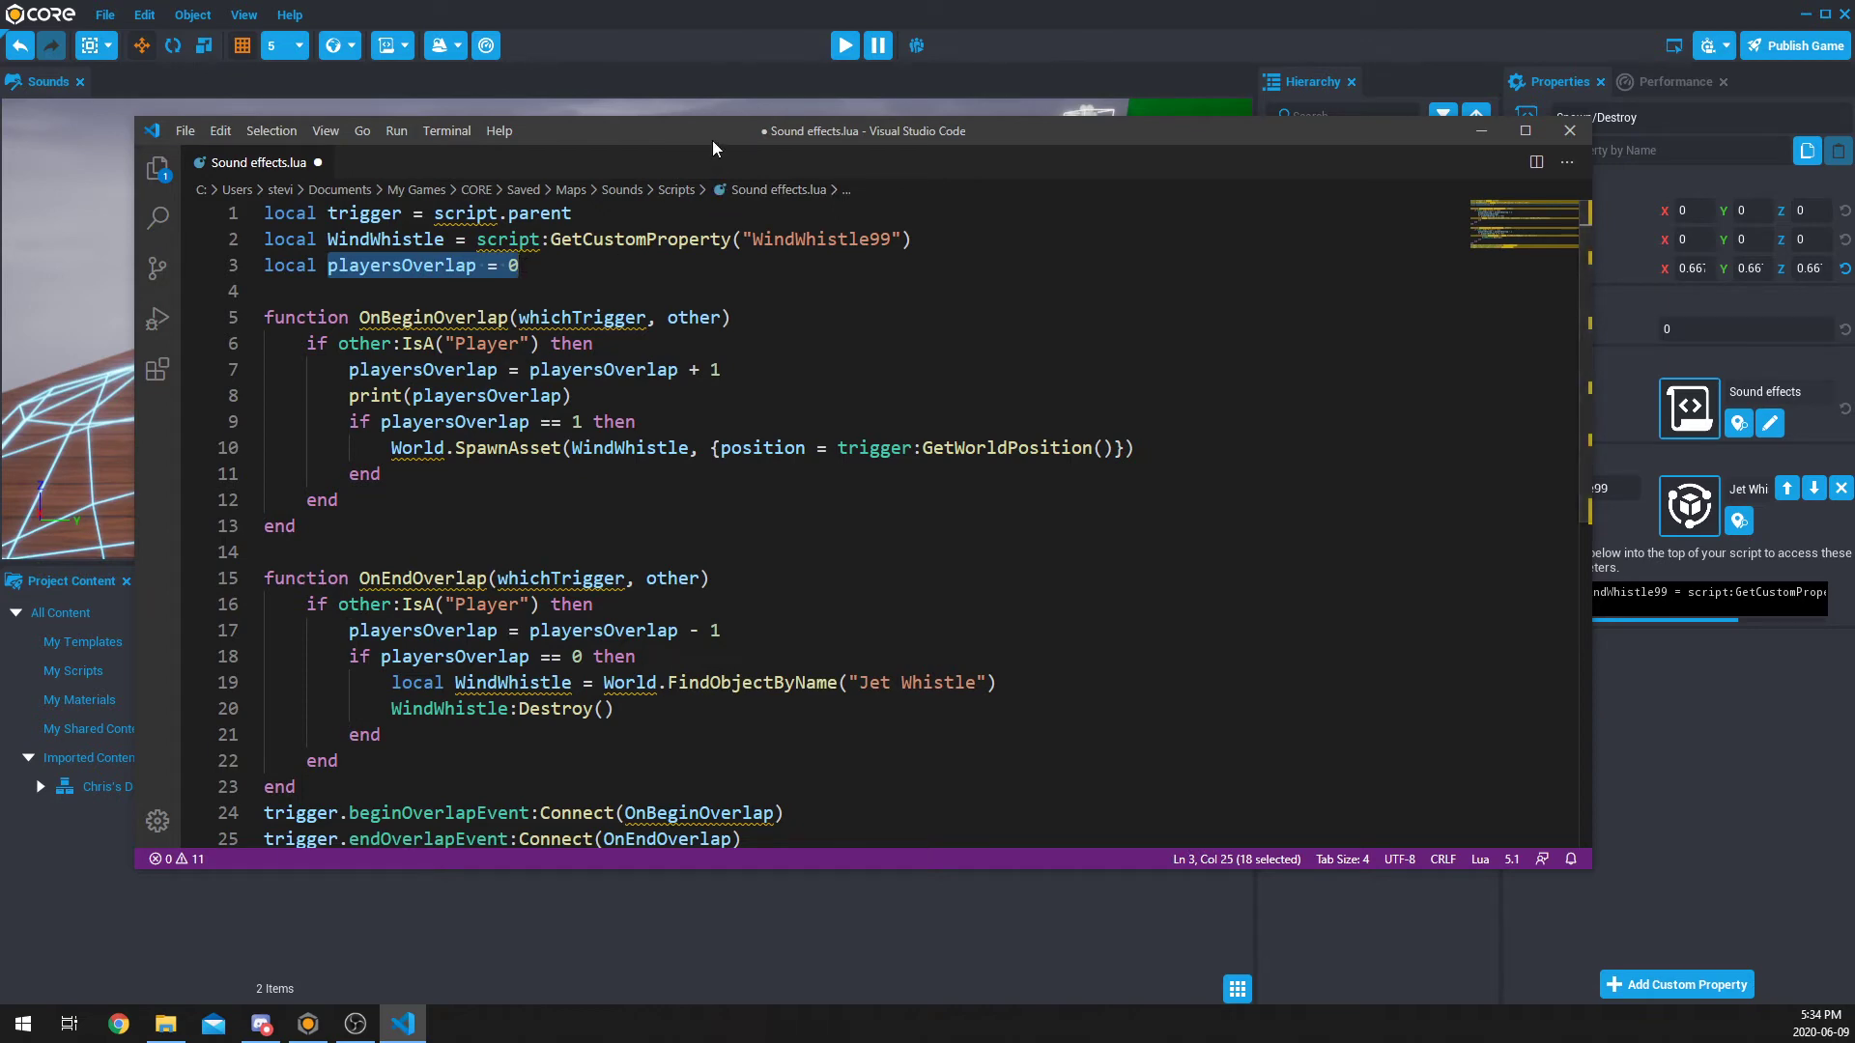
pyautogui.moveTo(707, 134); pyautogui.dragTo(785, 331)
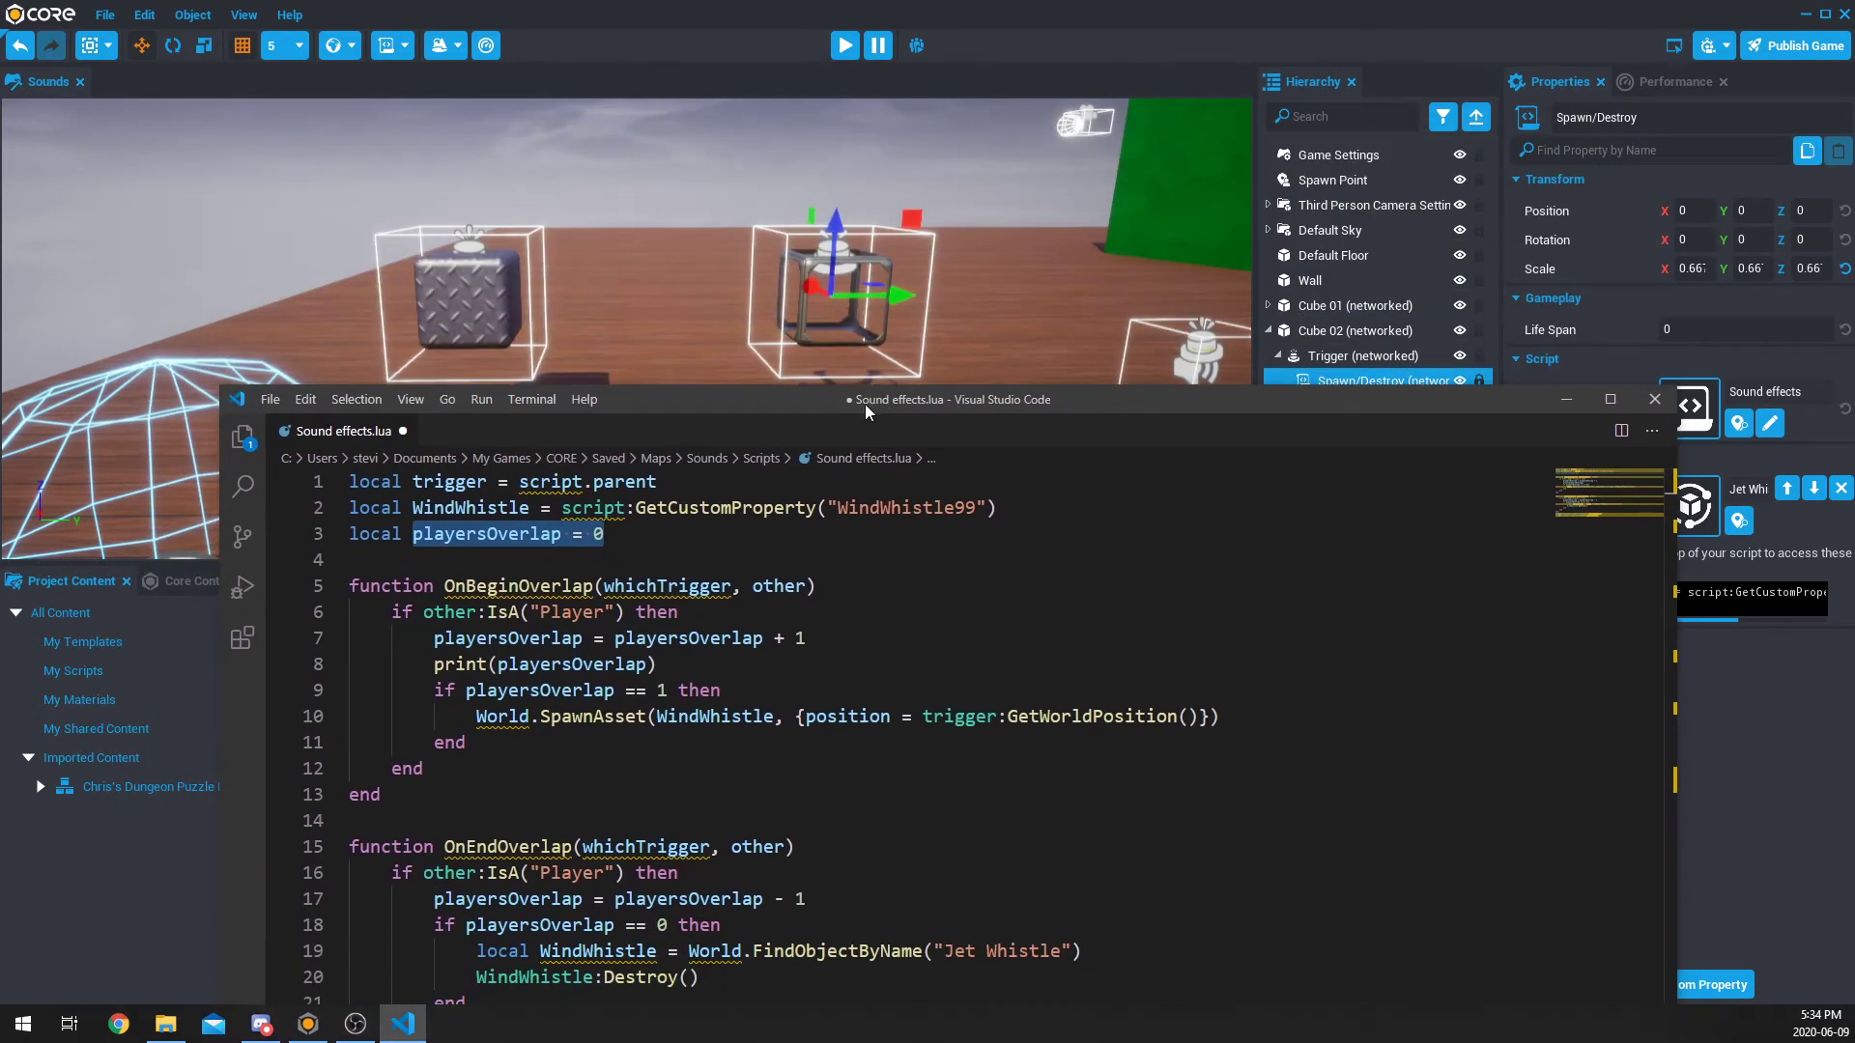
pyautogui.moveTo(806, 409); pyautogui.dragTo(761, 321)
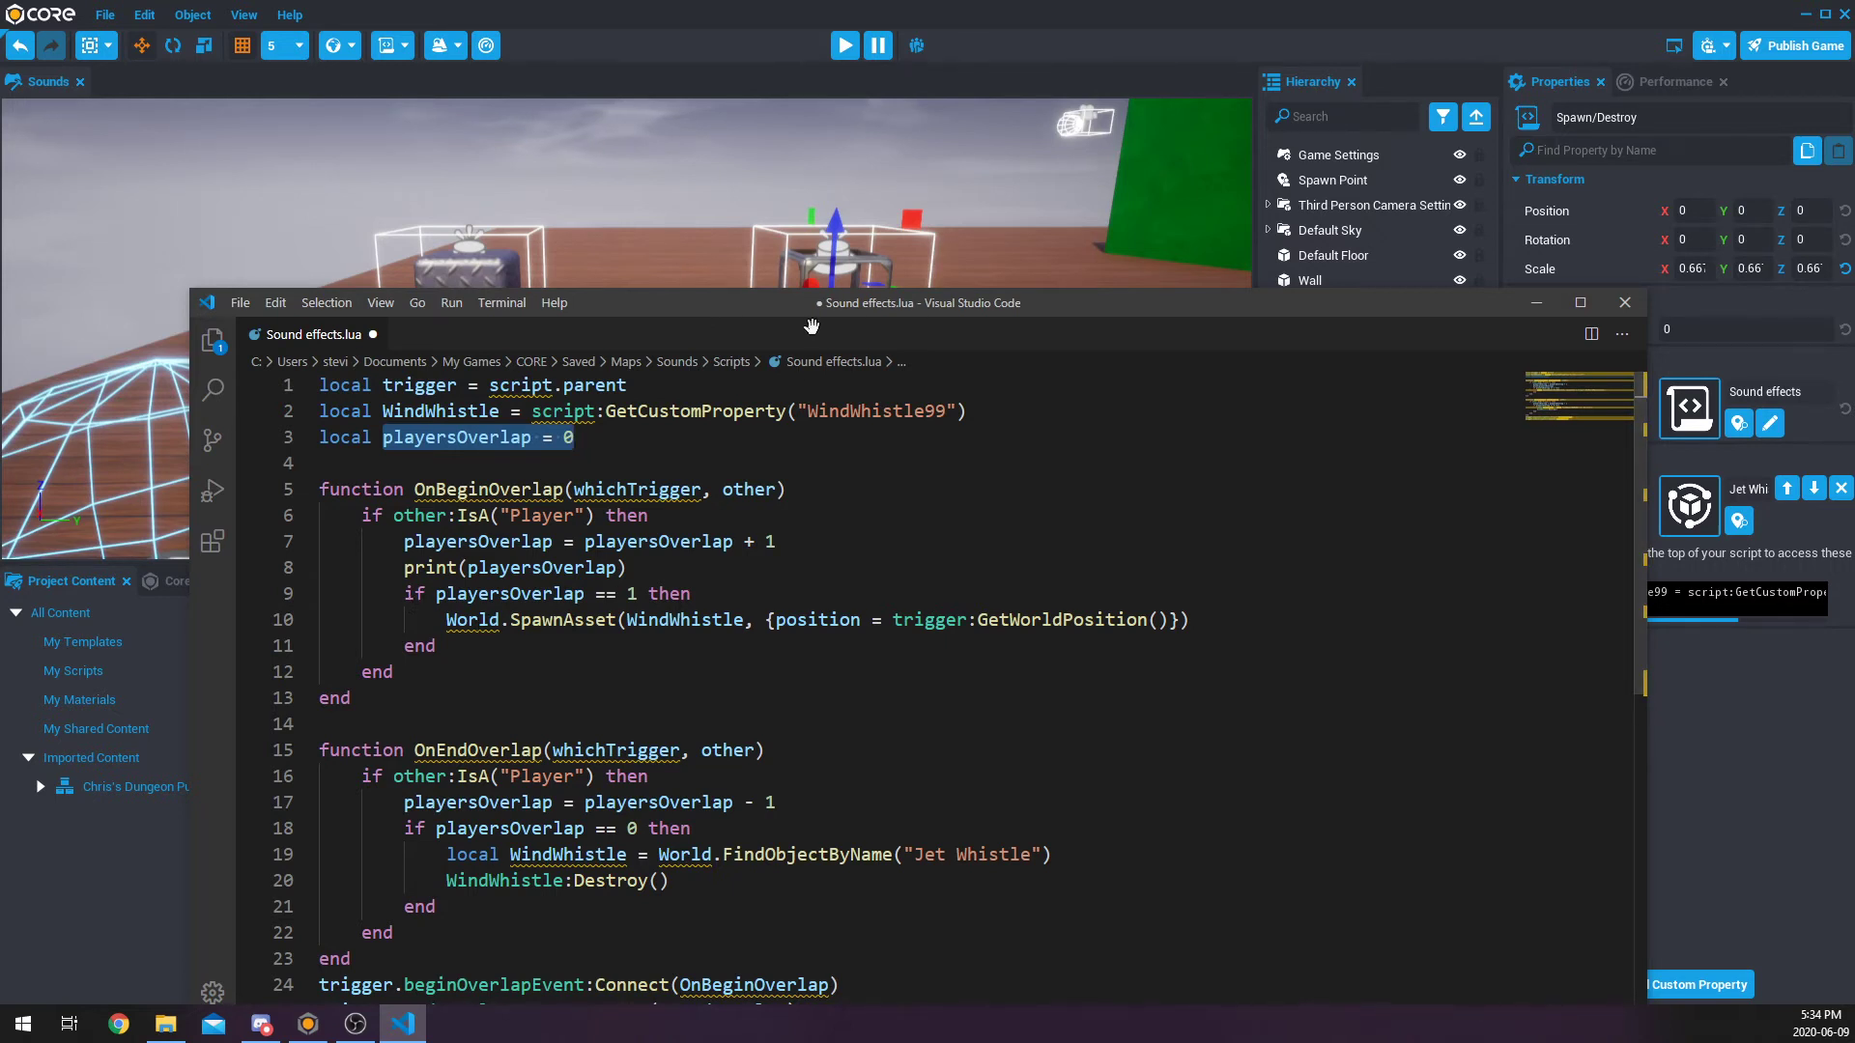
# Step: Scroll through Sound effects.lua and highlight the Destroy() call on line 20
pyautogui.moveTo(1159, 302)
pyautogui.mouseDown()
pyautogui.moveTo(1121, 292)
pyautogui.moveTo(1145, 274)
pyautogui.mouseUp()
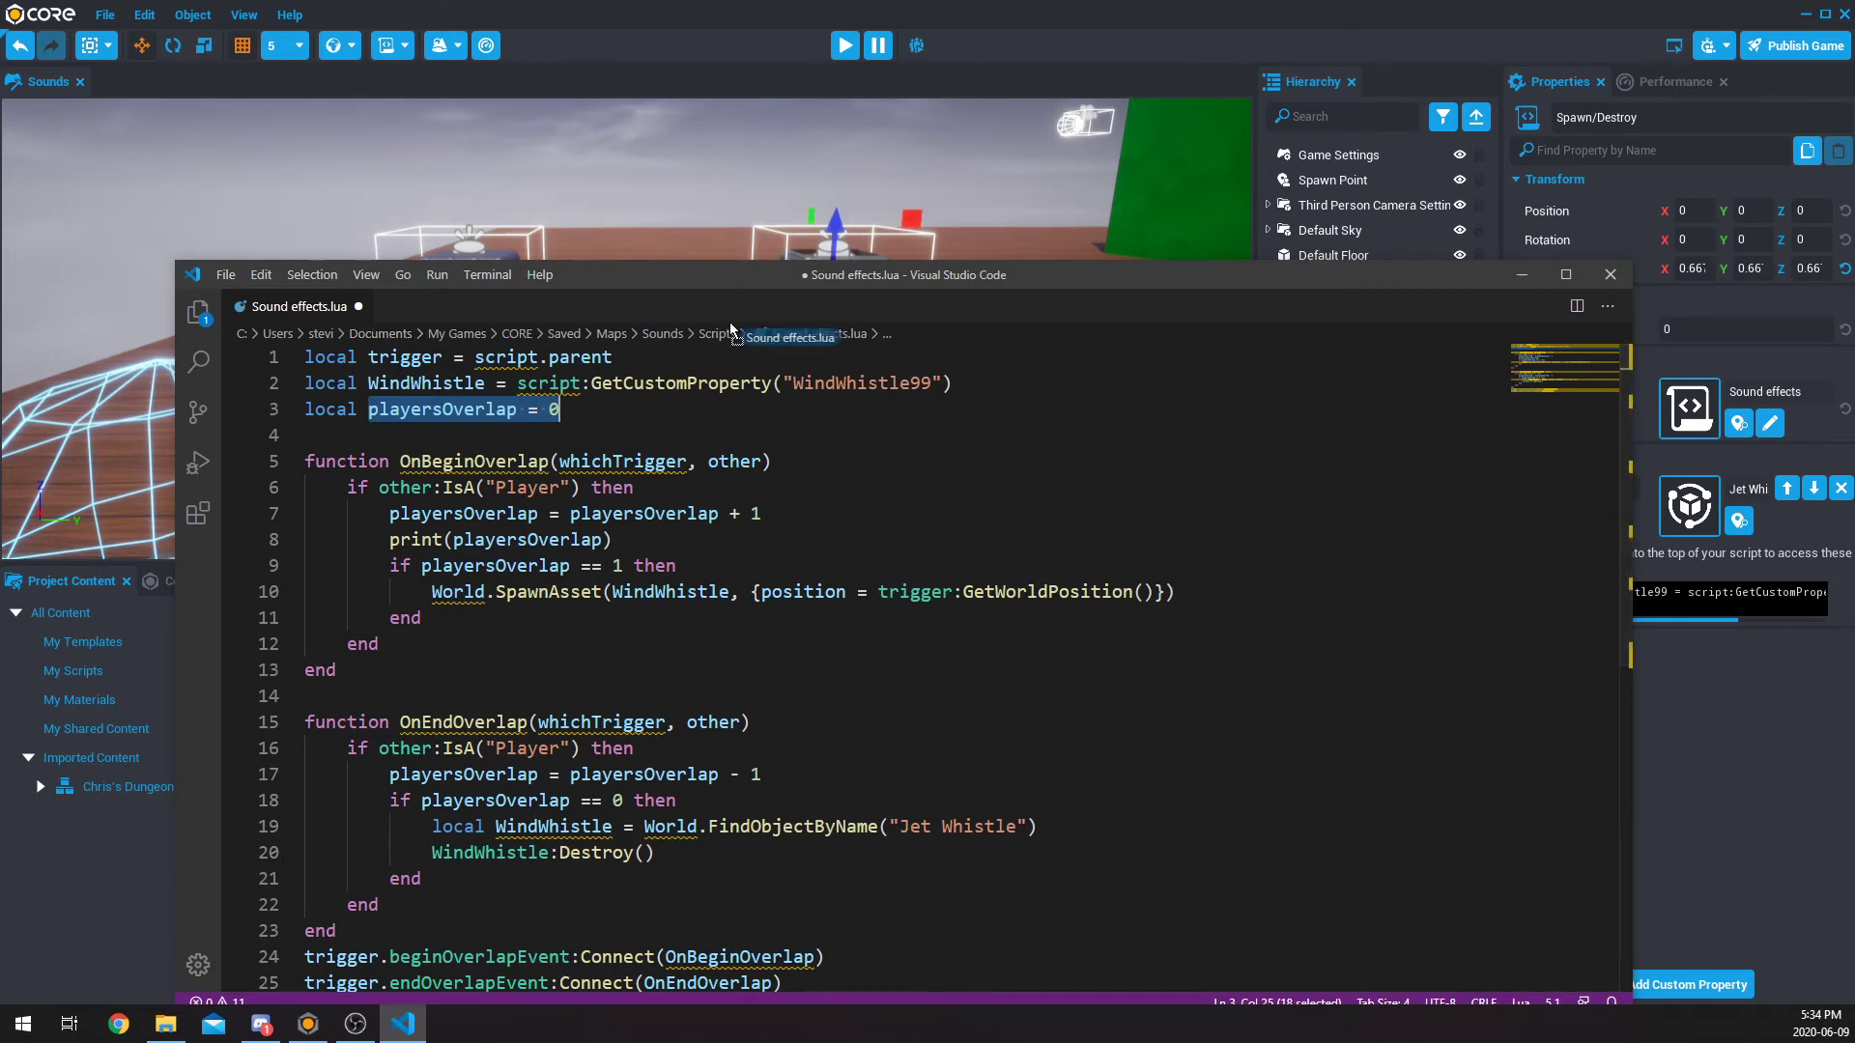
pyautogui.moveTo(812, 334); pyautogui.dragTo(709, 293)
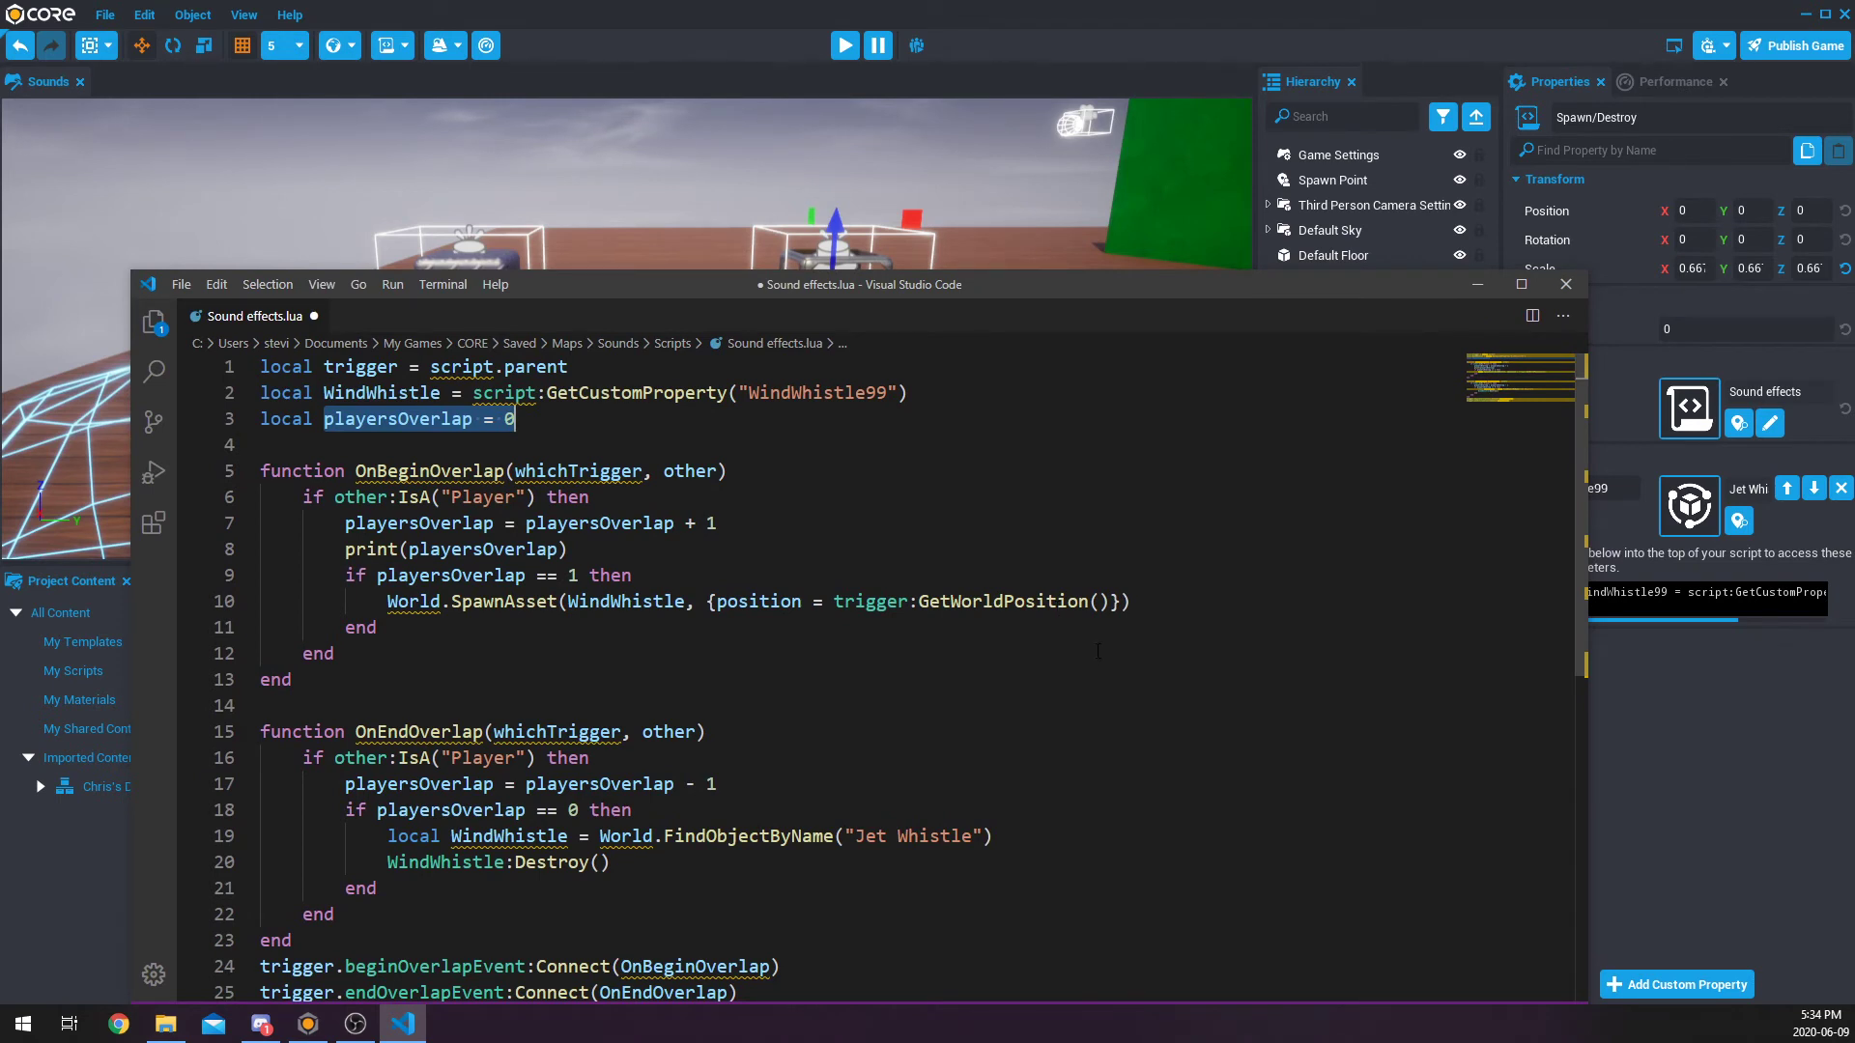
pyautogui.moveTo(1014, 290); pyautogui.dragTo(991, 202)
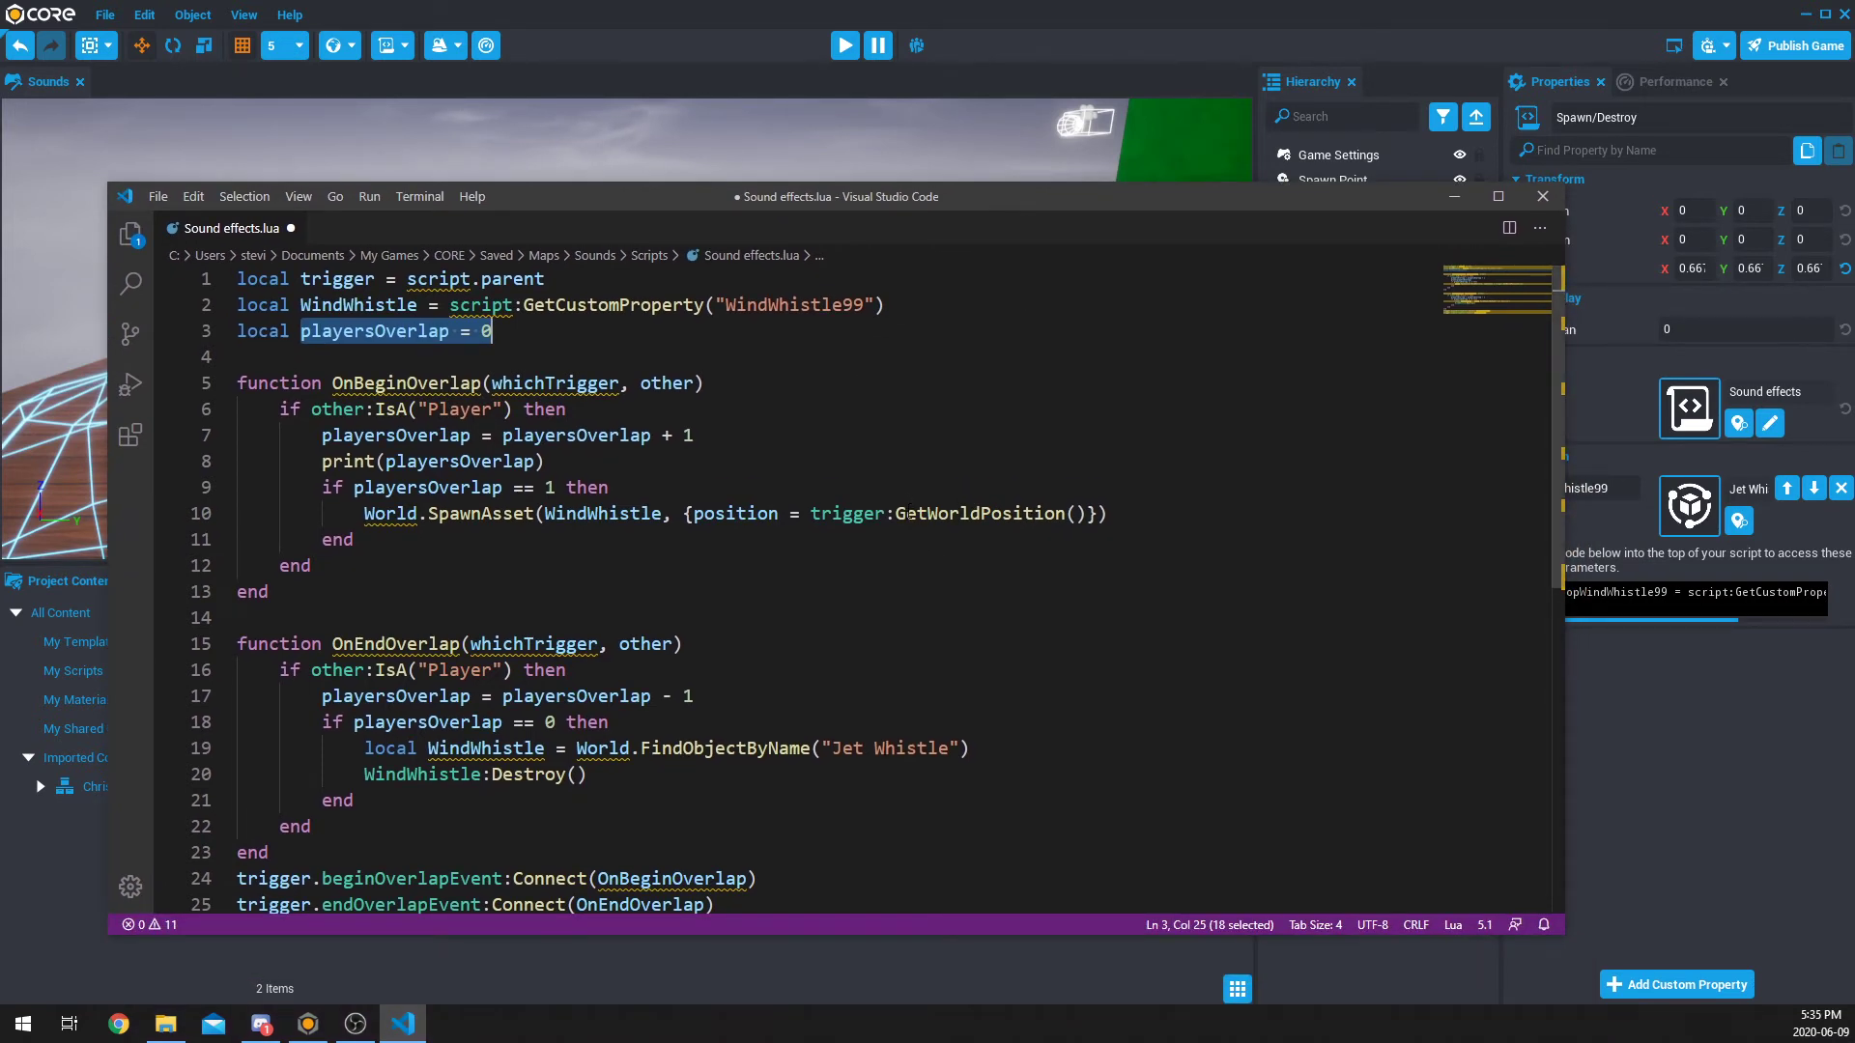
pyautogui.moveTo(980, 209); pyautogui.dragTo(971, 174)
pyautogui.scroll(-1, 700, 585)
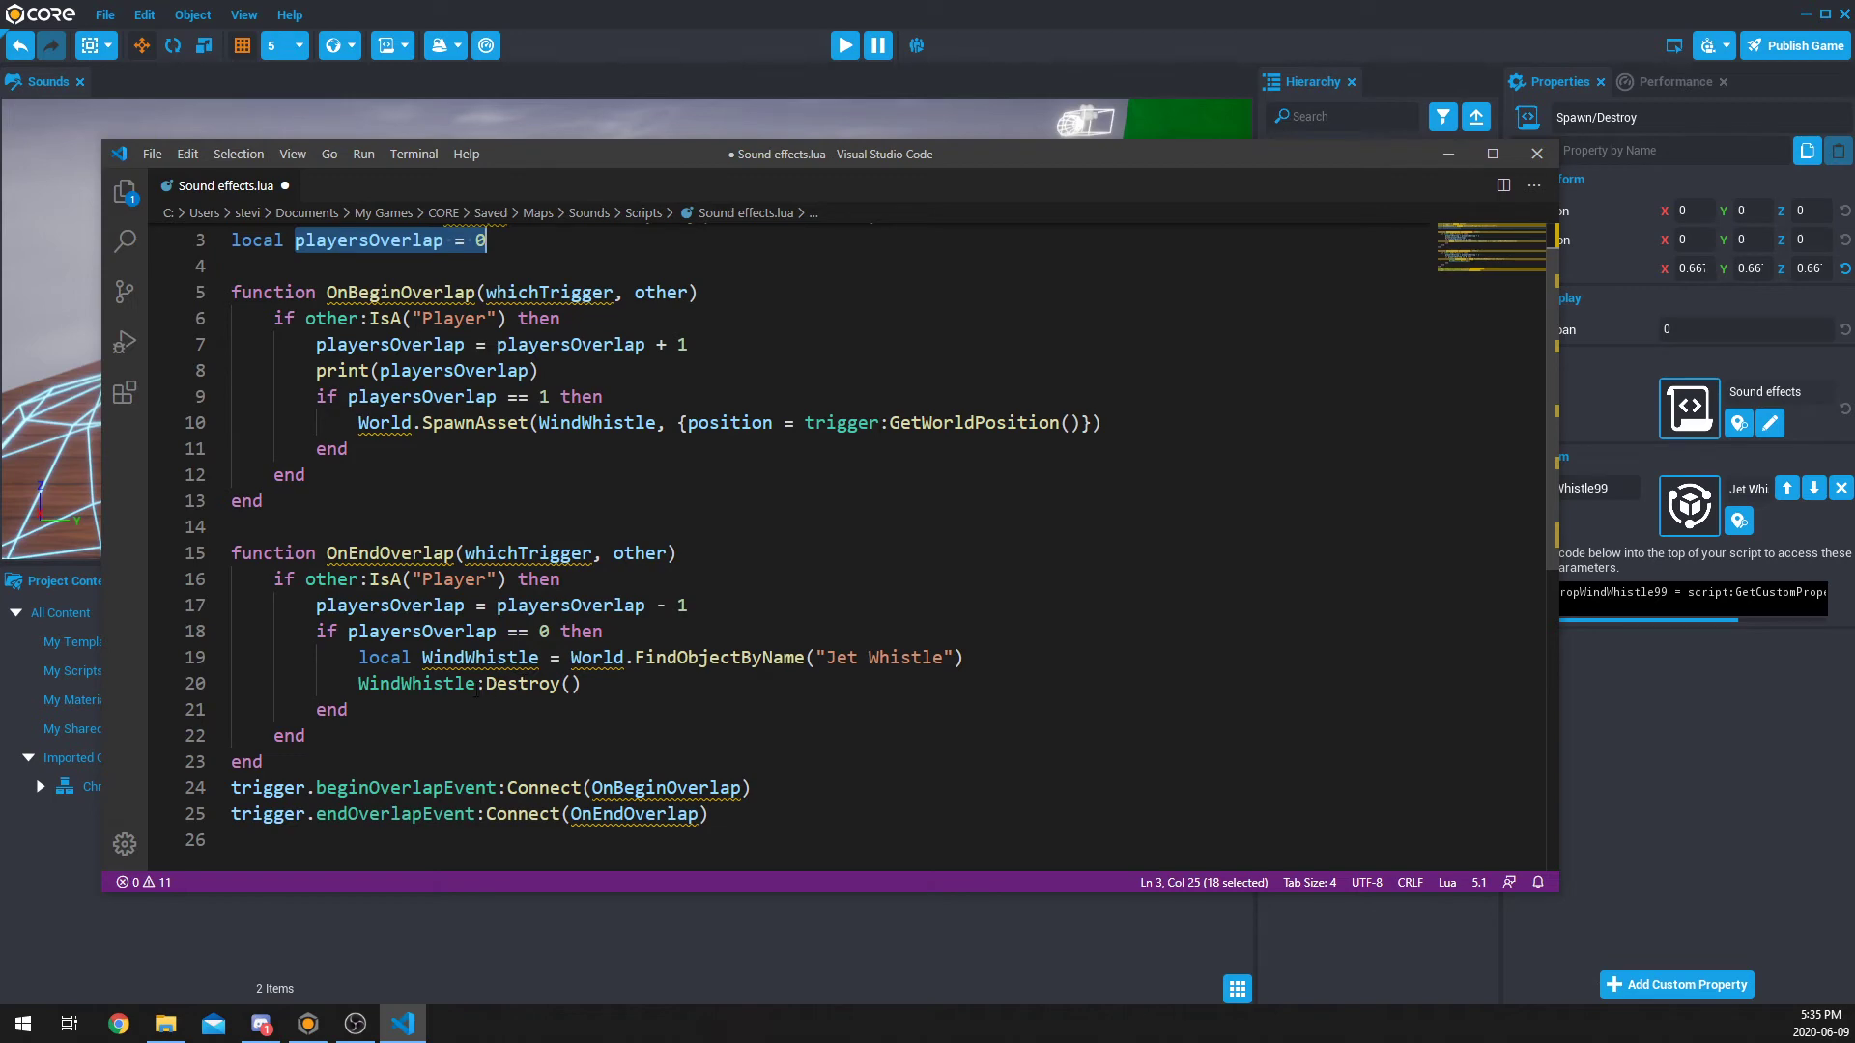
pyautogui.moveTo(475, 688); pyautogui.dragTo(582, 684)
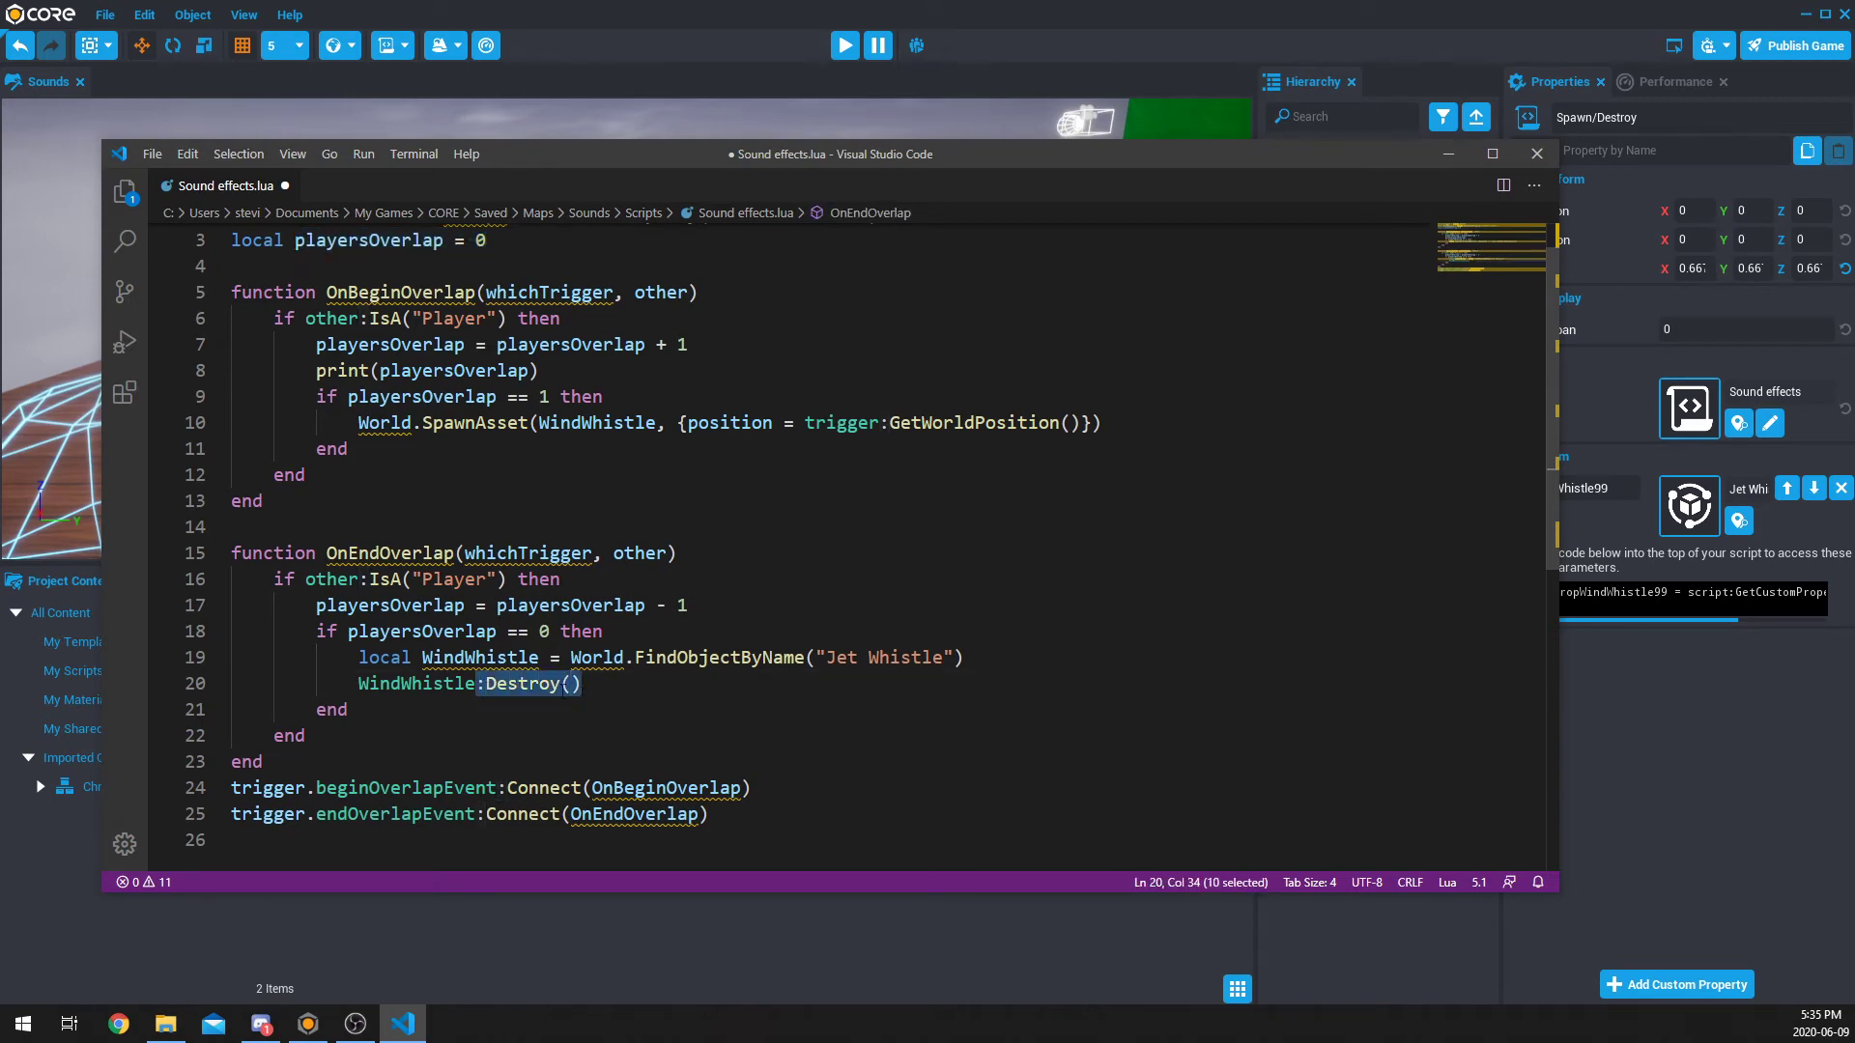
# Step: Close VS Code and preview the scene, walking the character through the trigger cube
pyautogui.click(1536, 154)
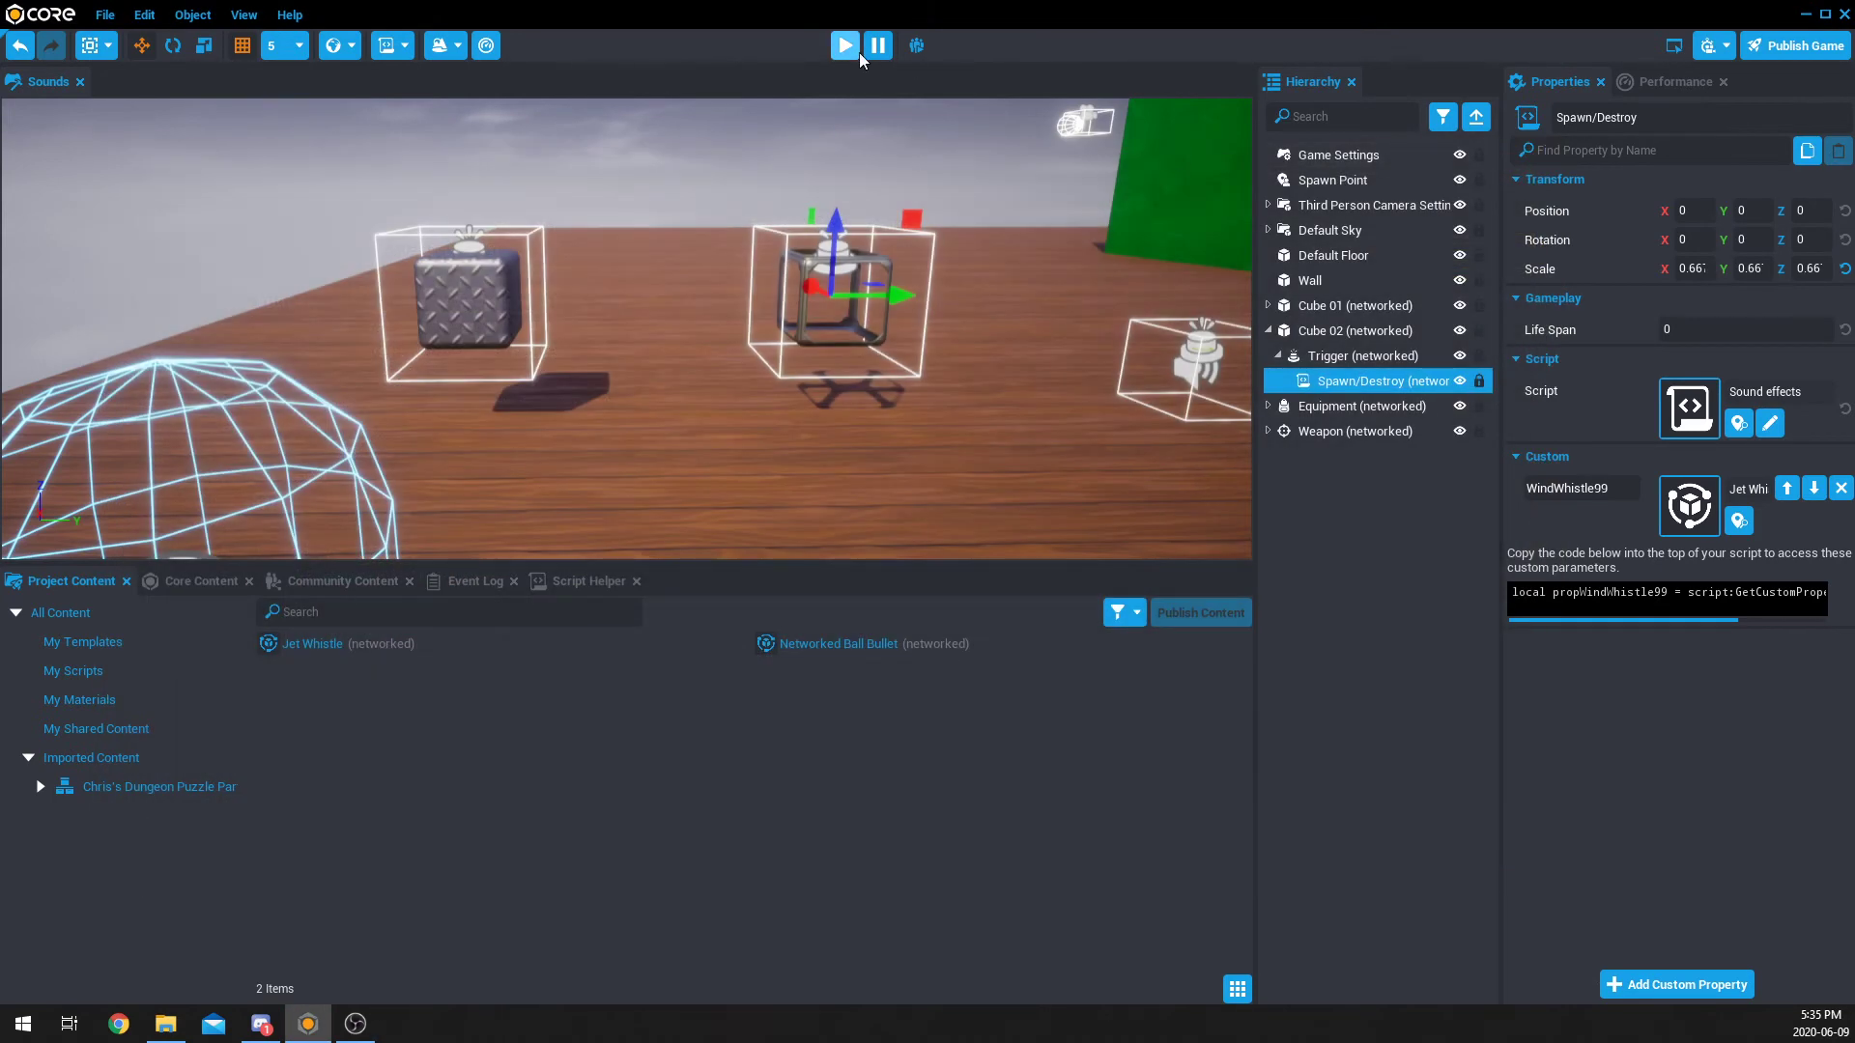
pyautogui.click(845, 45)
pyautogui.press('w')
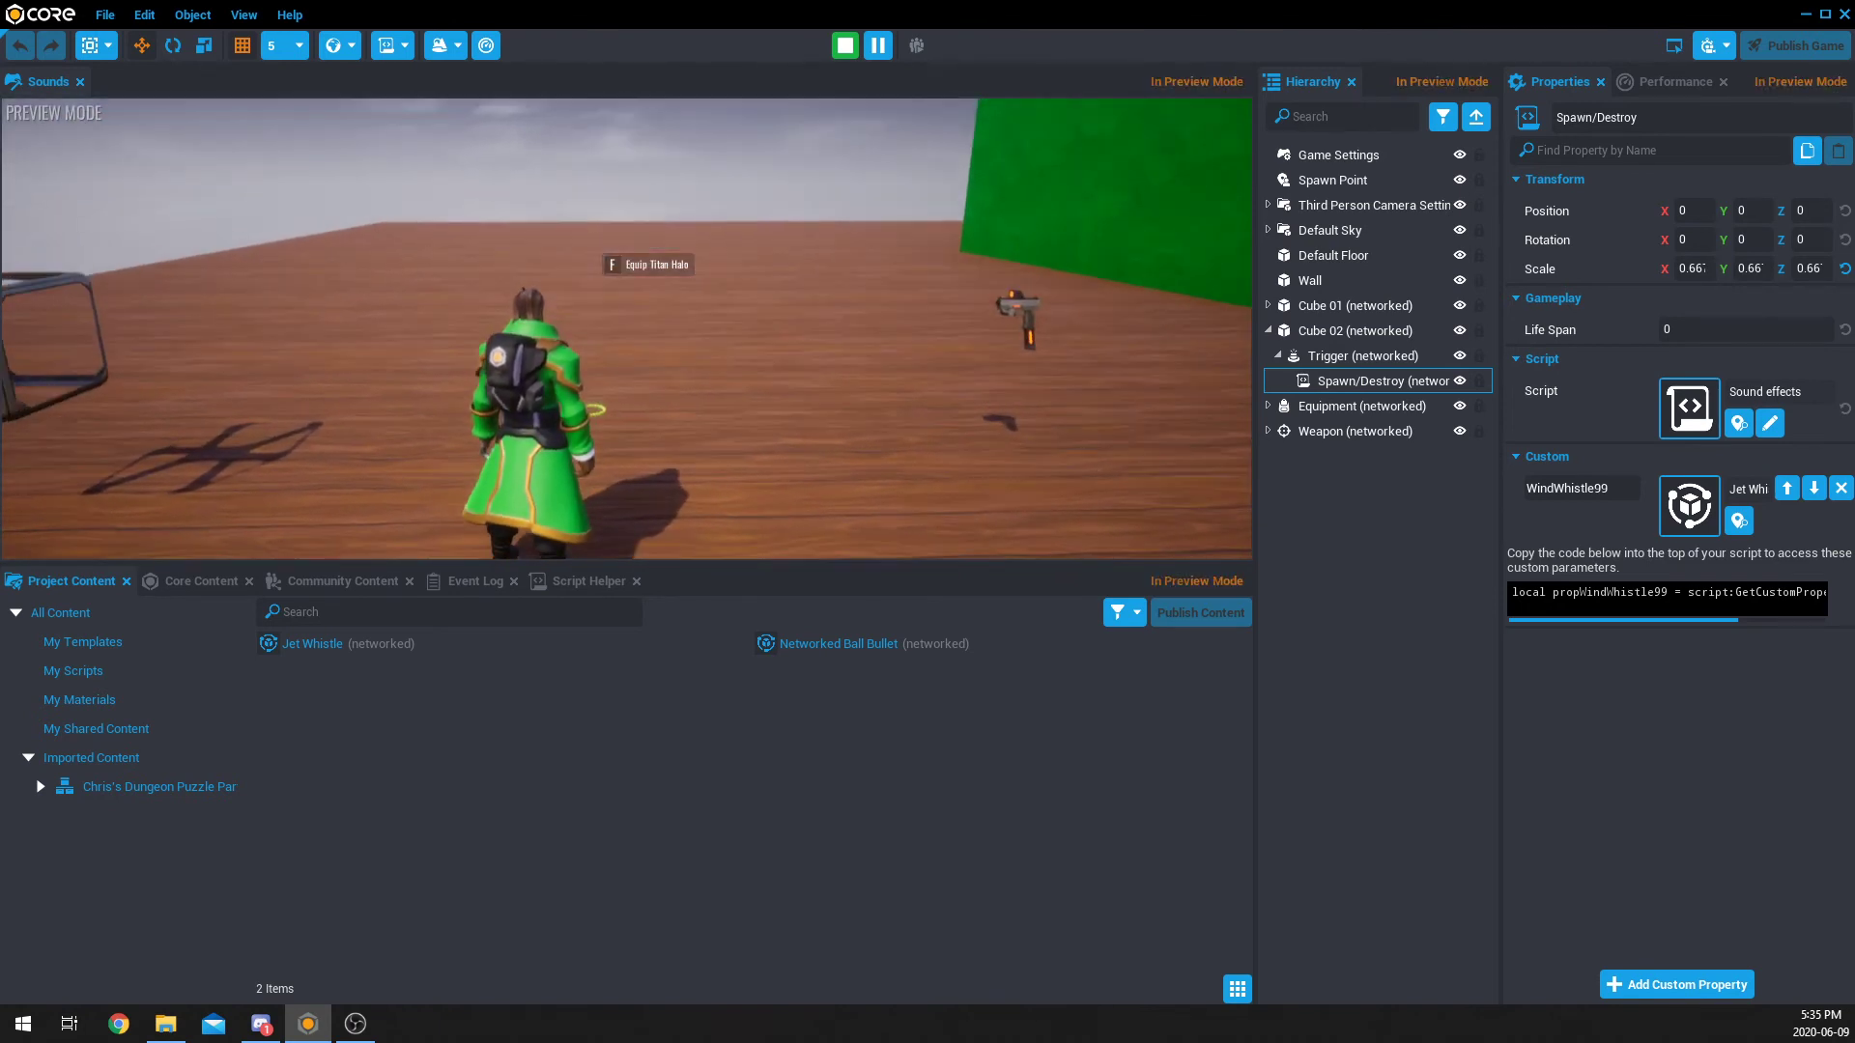
pyautogui.press('=')
# Step: Enlarge the viewport and preview again, picking up the equipment and walking around
pyautogui.moveTo(641, 568); pyautogui.dragTo(657, 896)
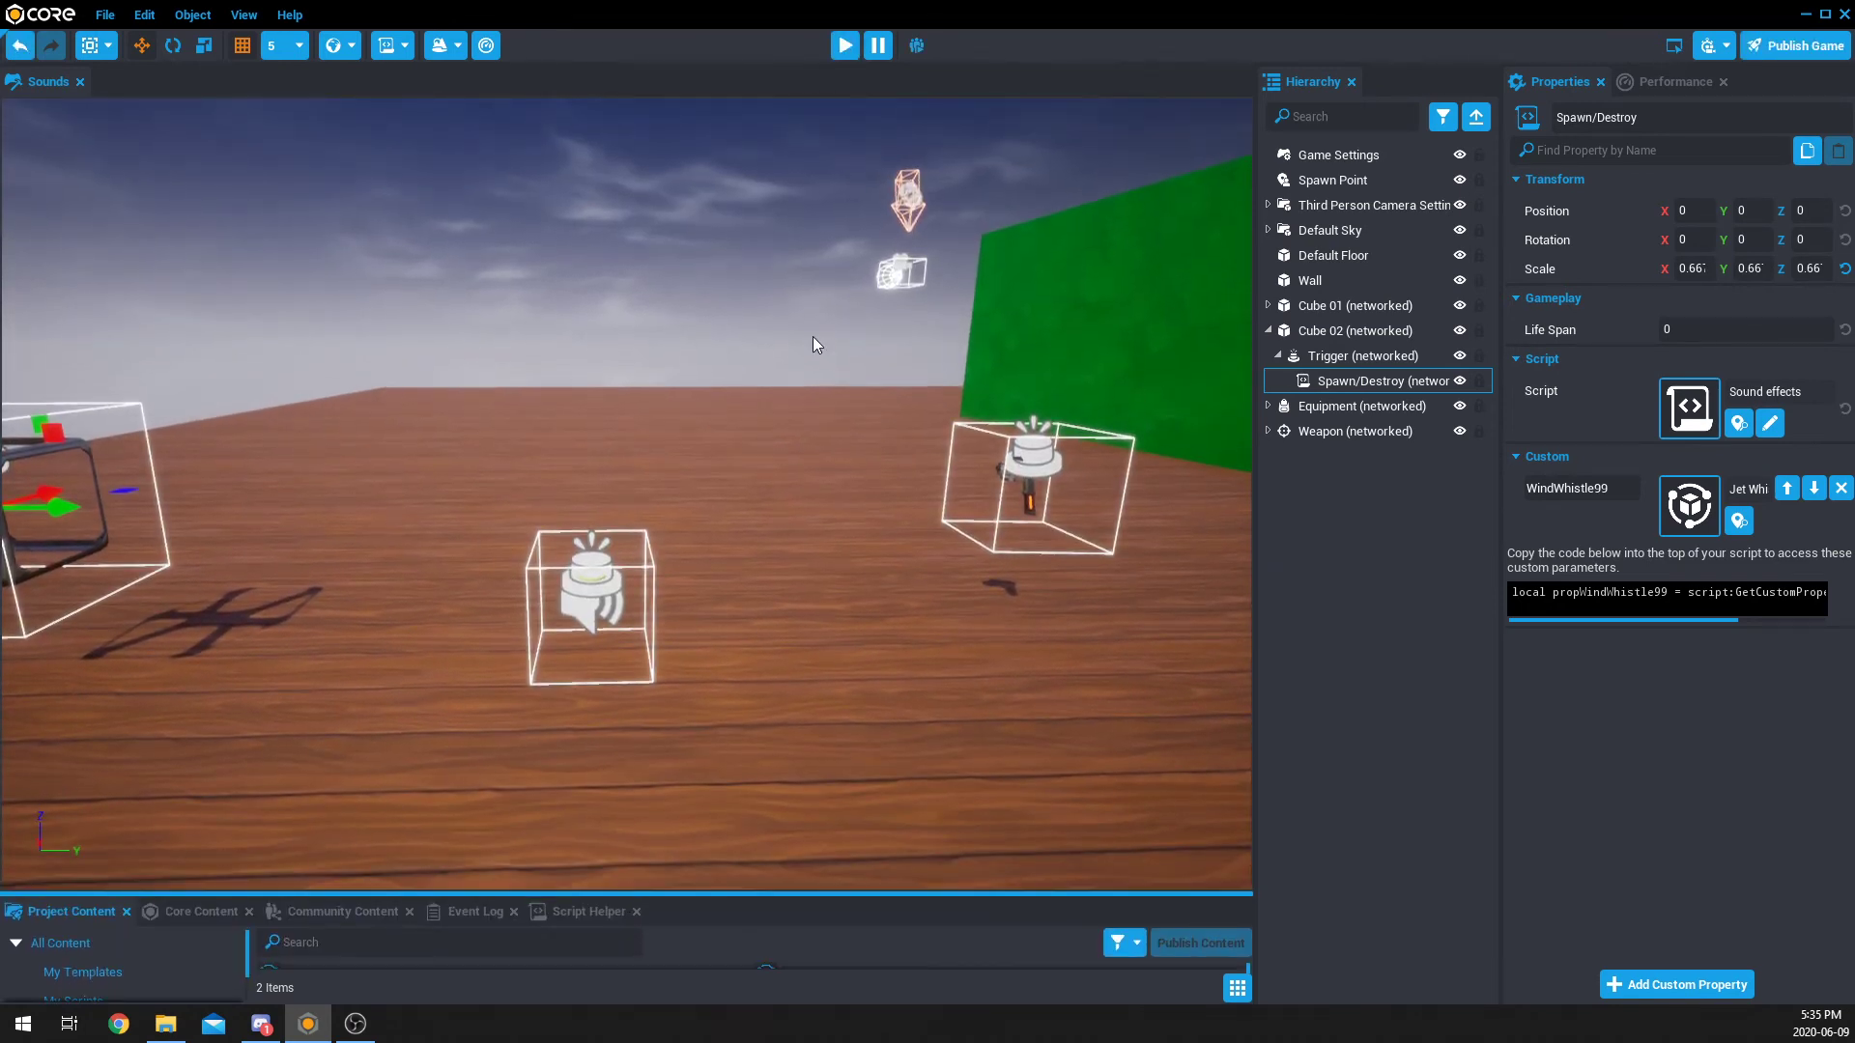
pyautogui.click(844, 46)
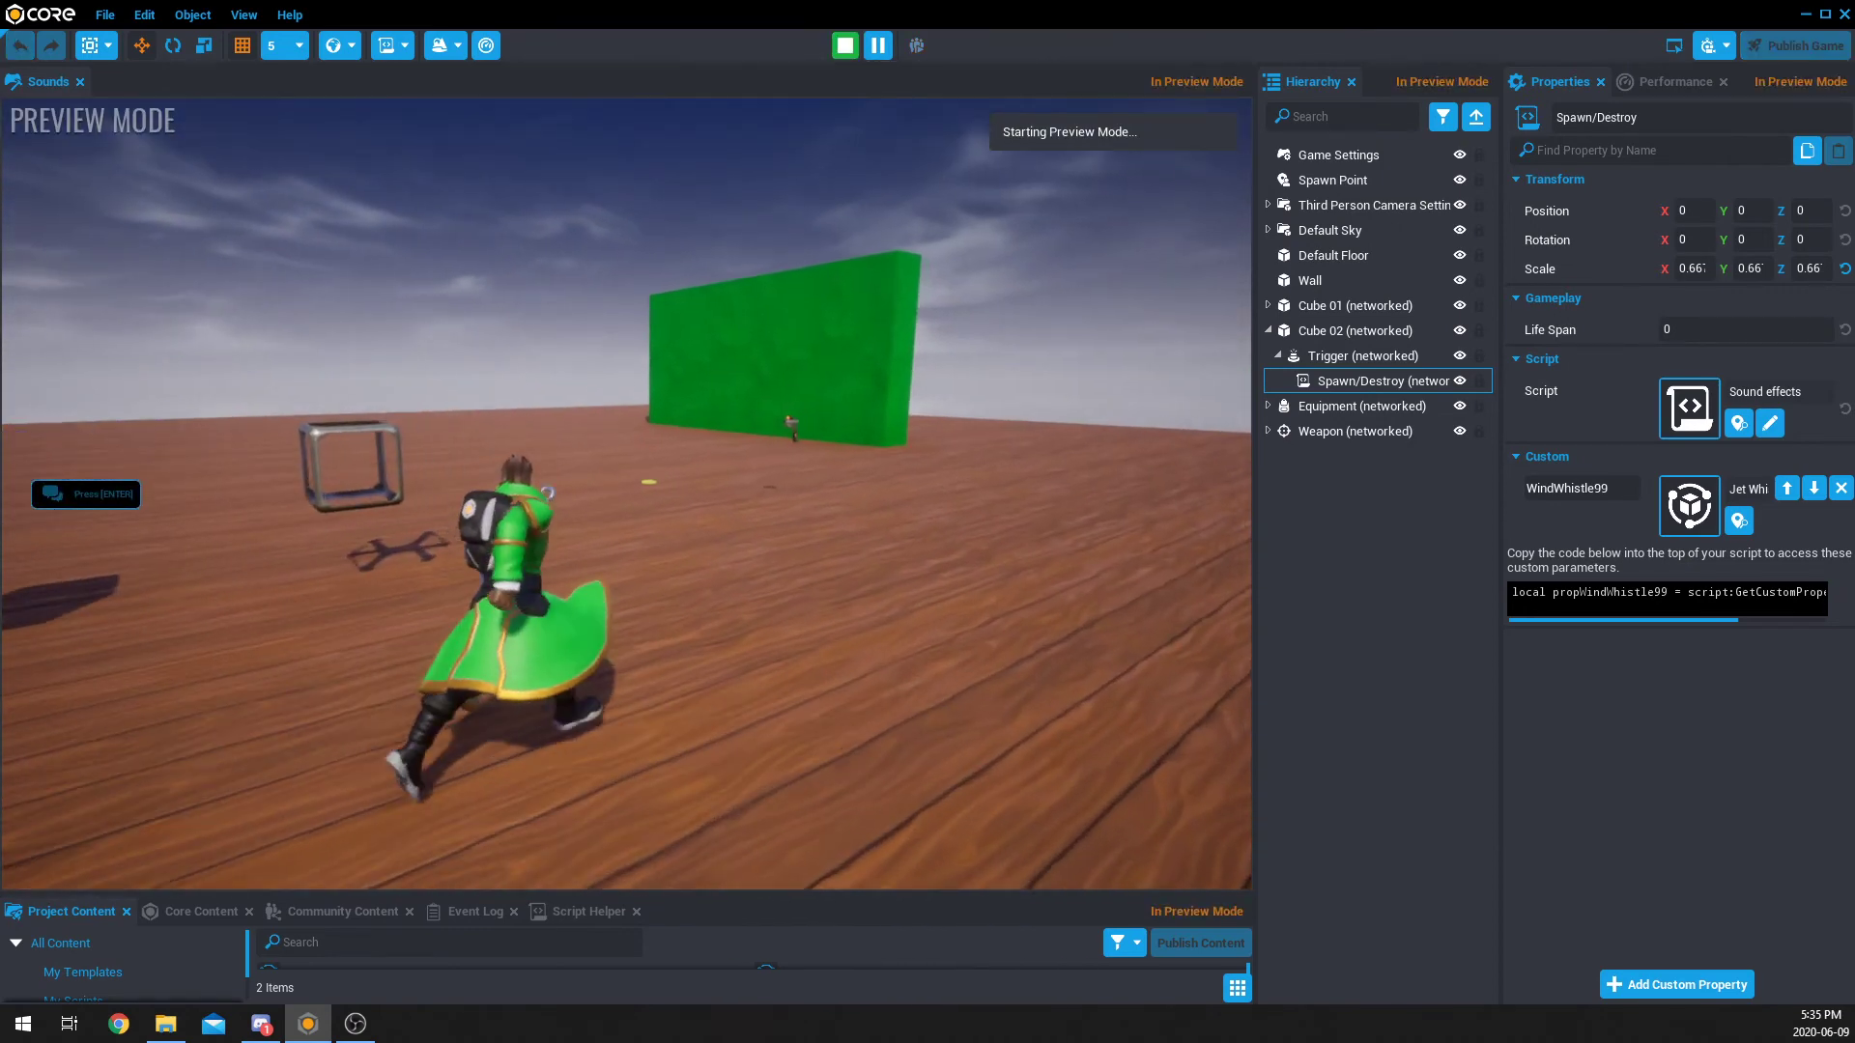
pyautogui.press('w')
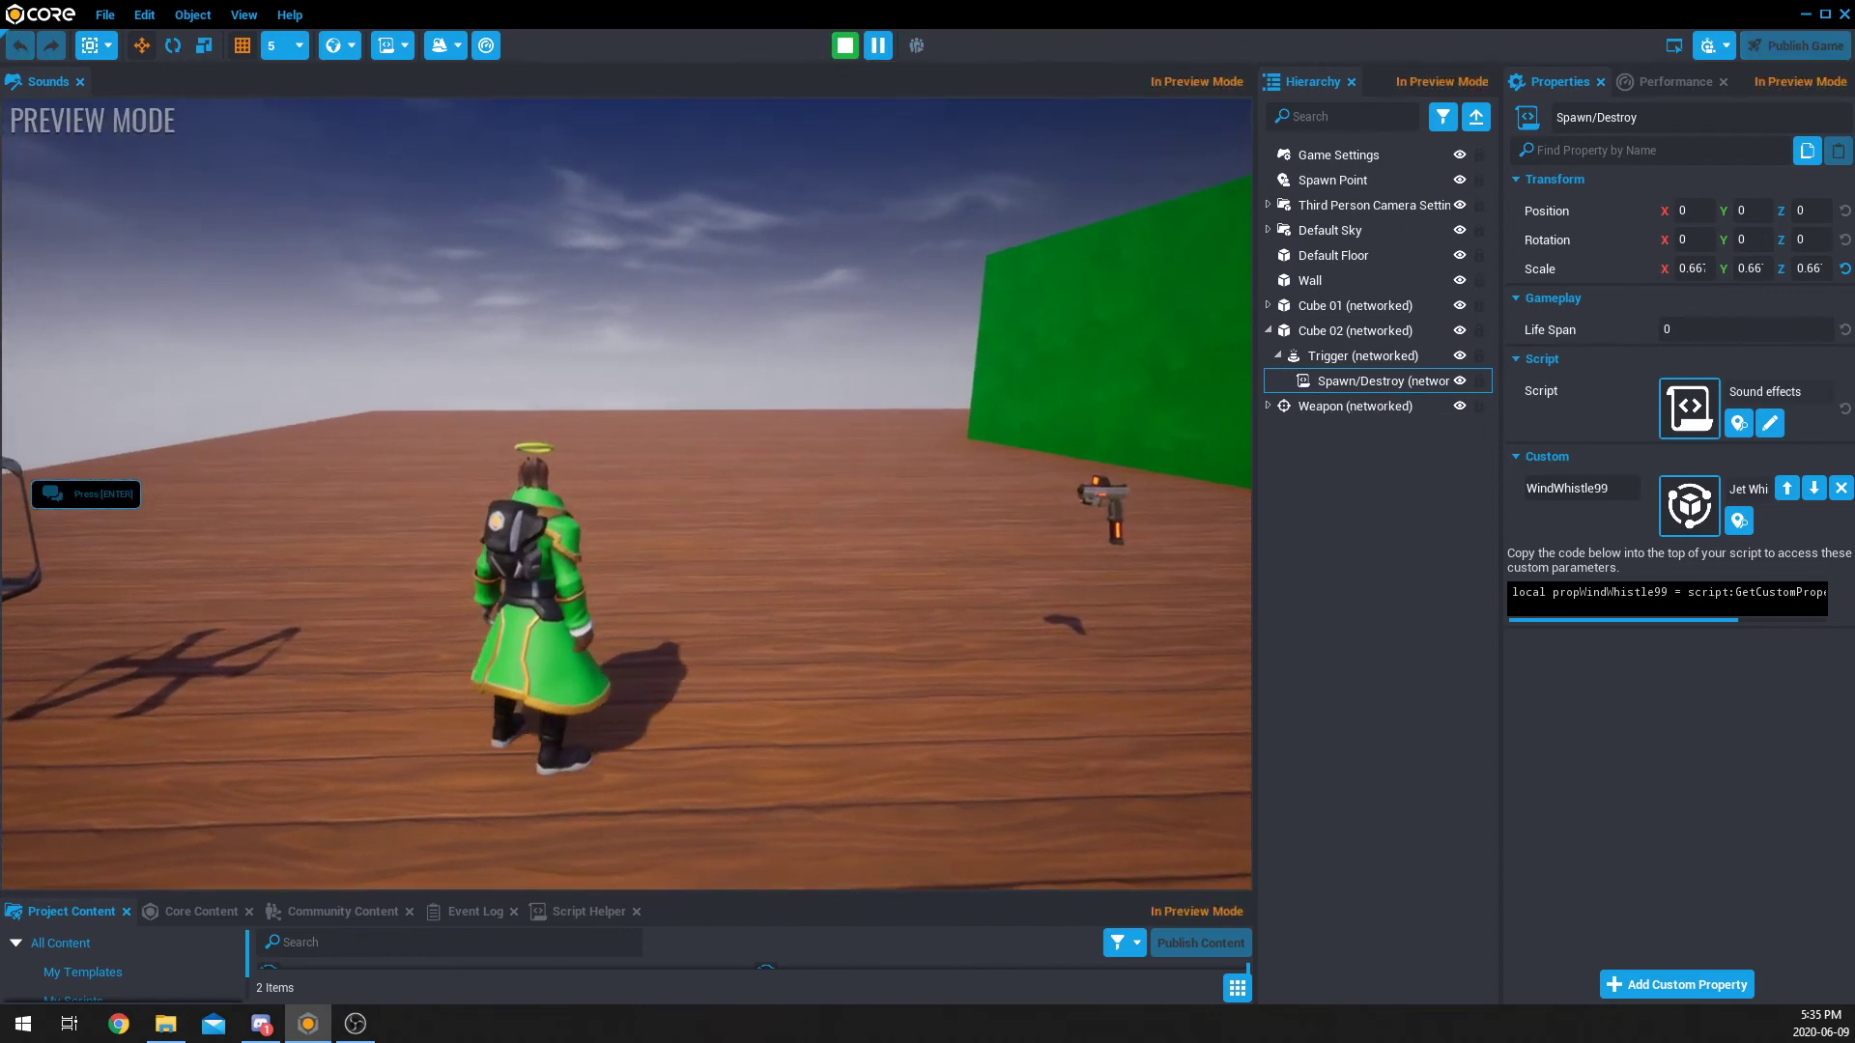
pyautogui.press('w')
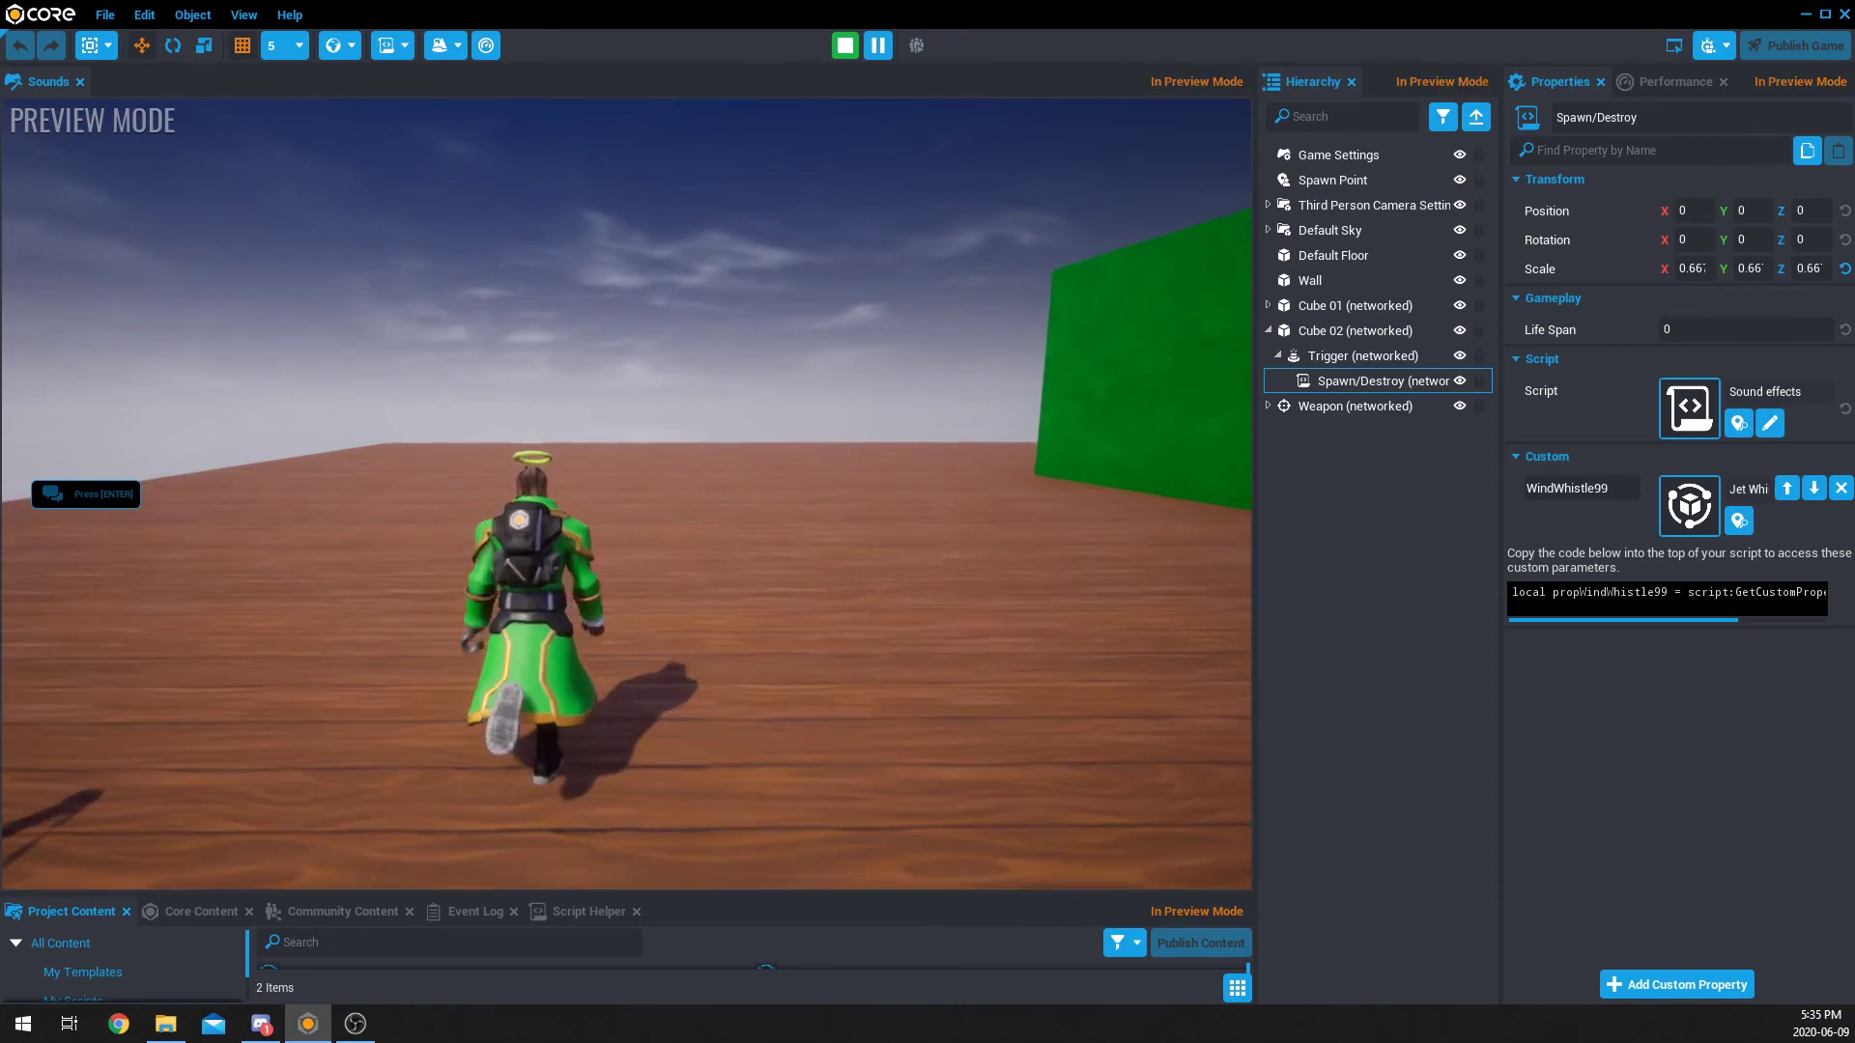
pyautogui.press('w')
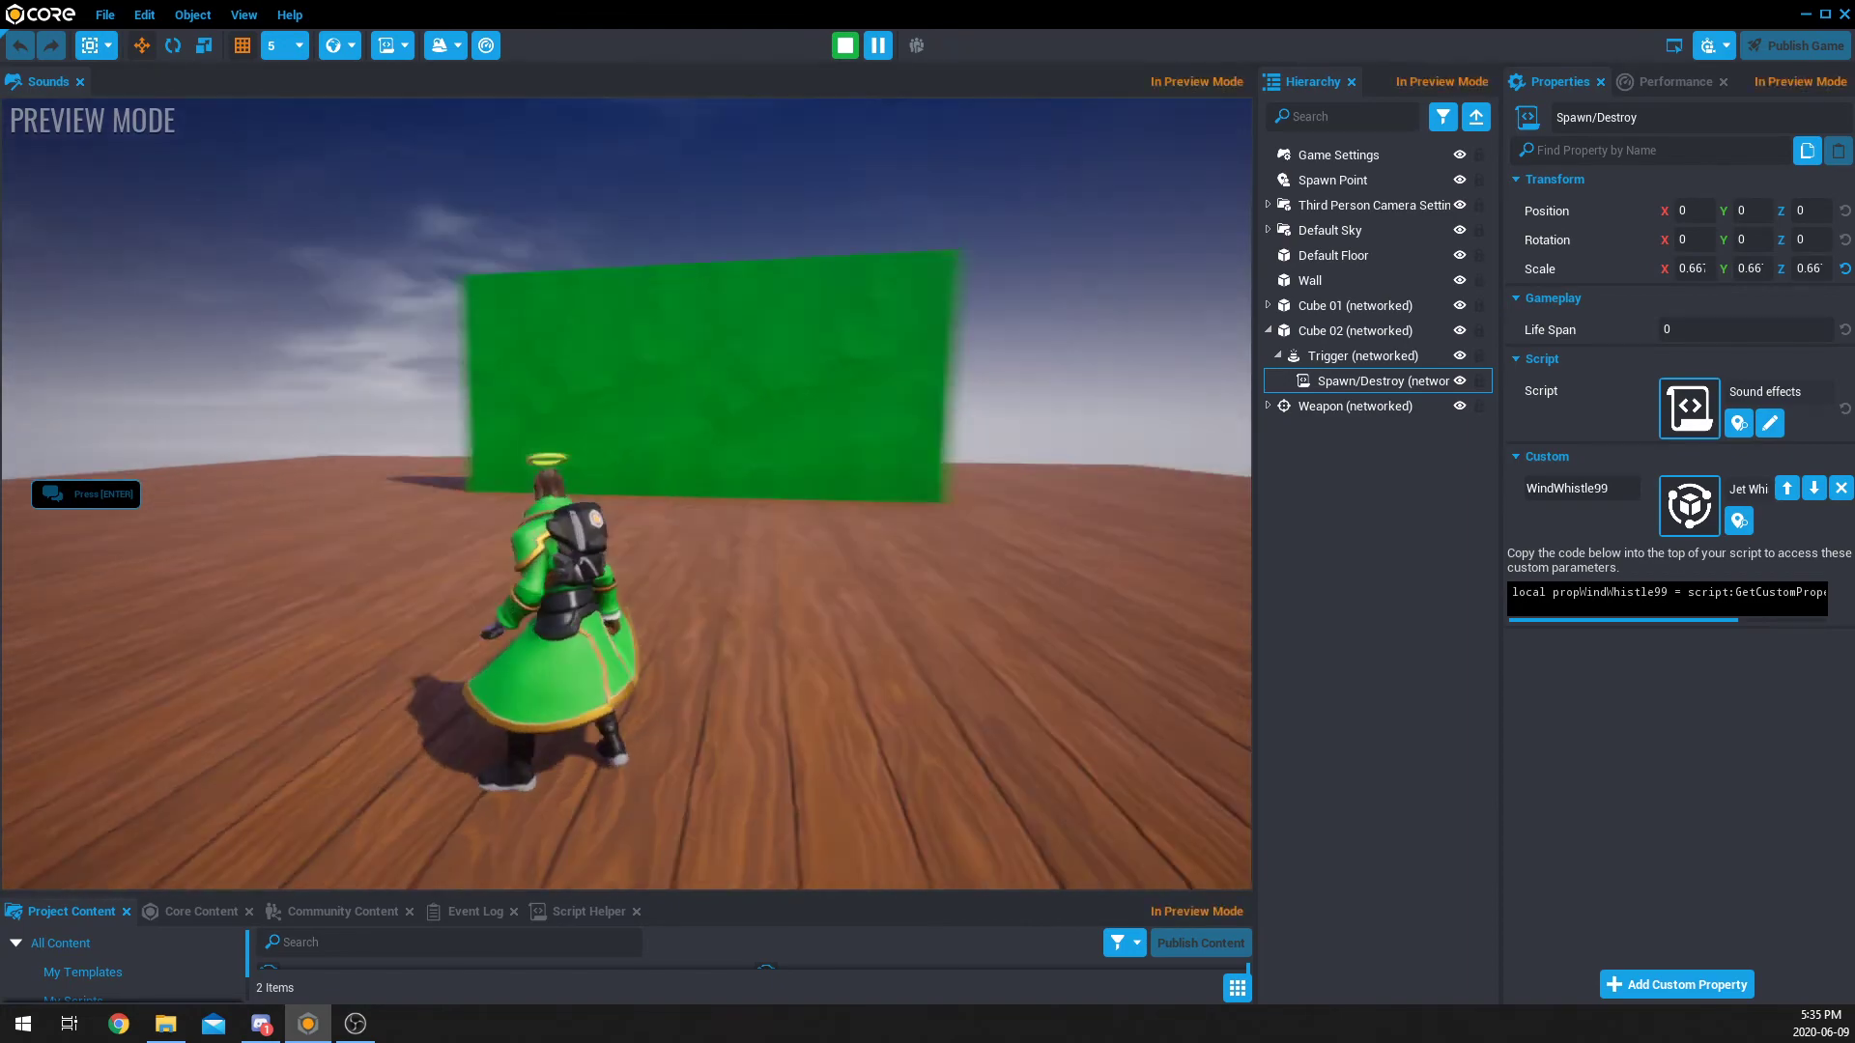
pyautogui.press('w')
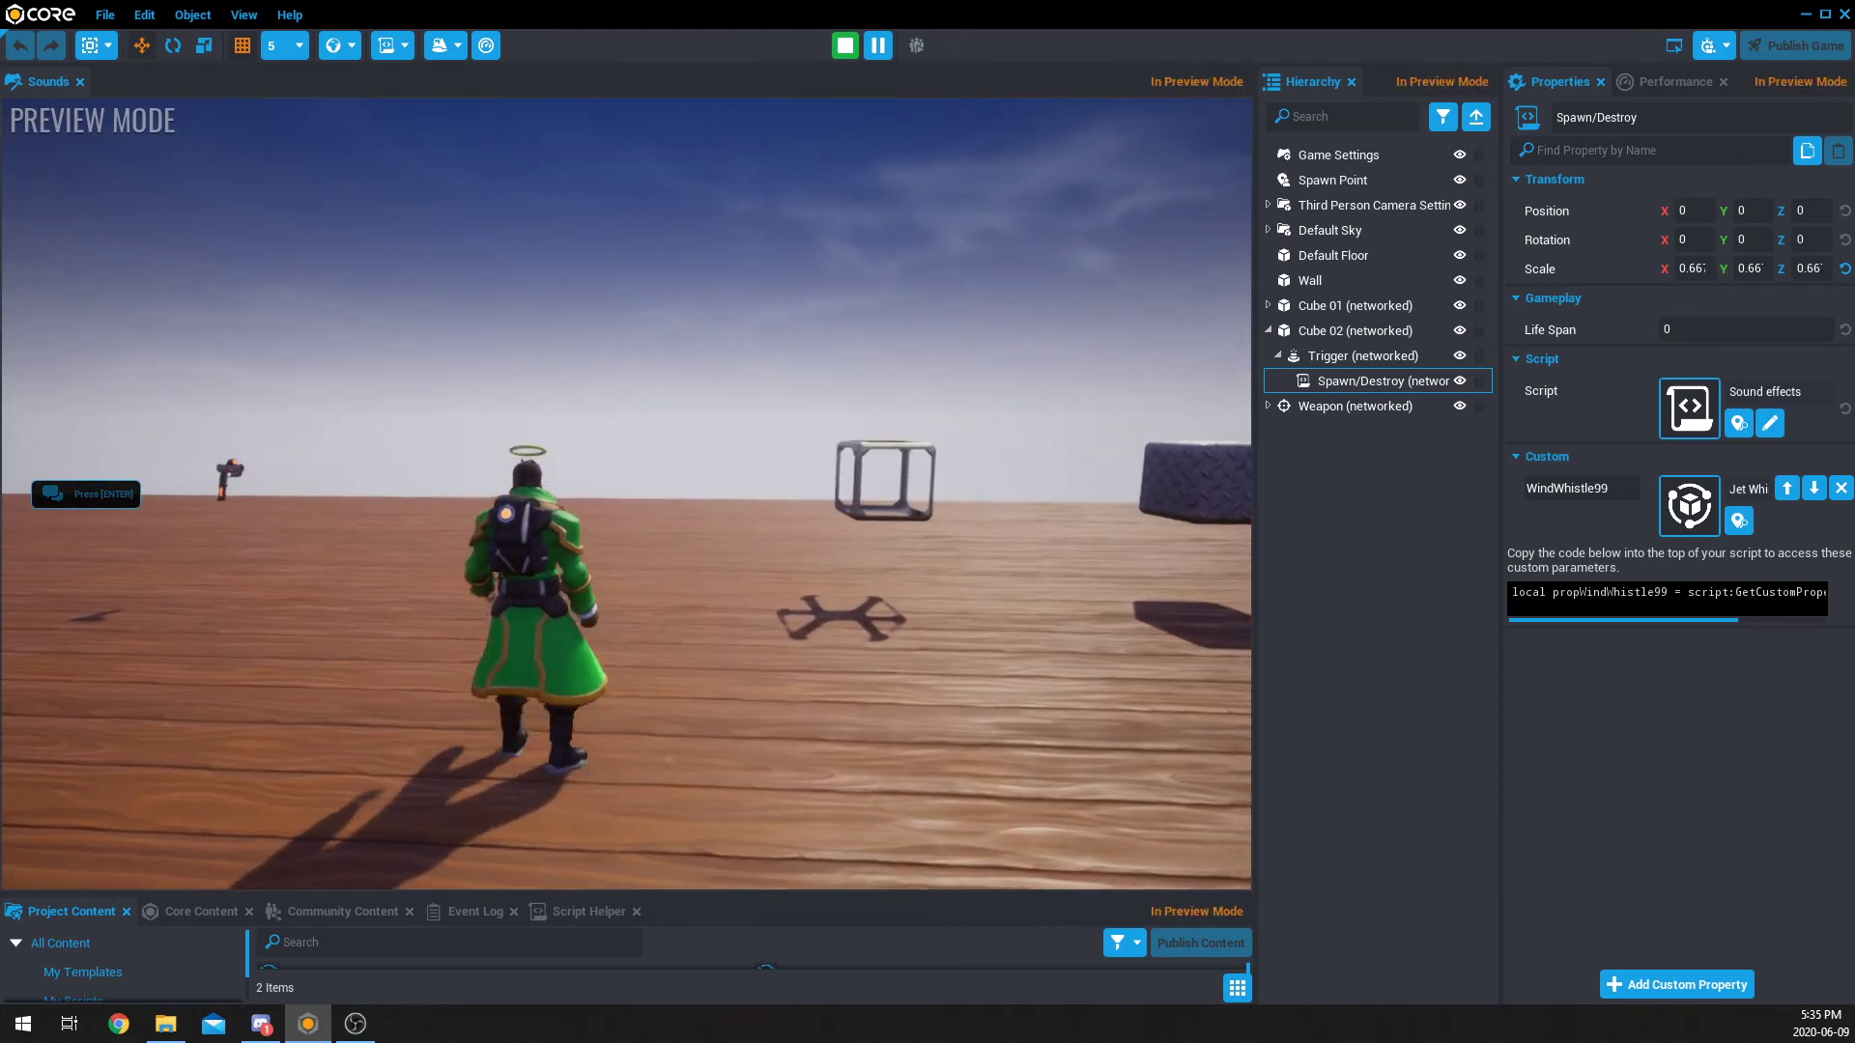
pyautogui.press('w')
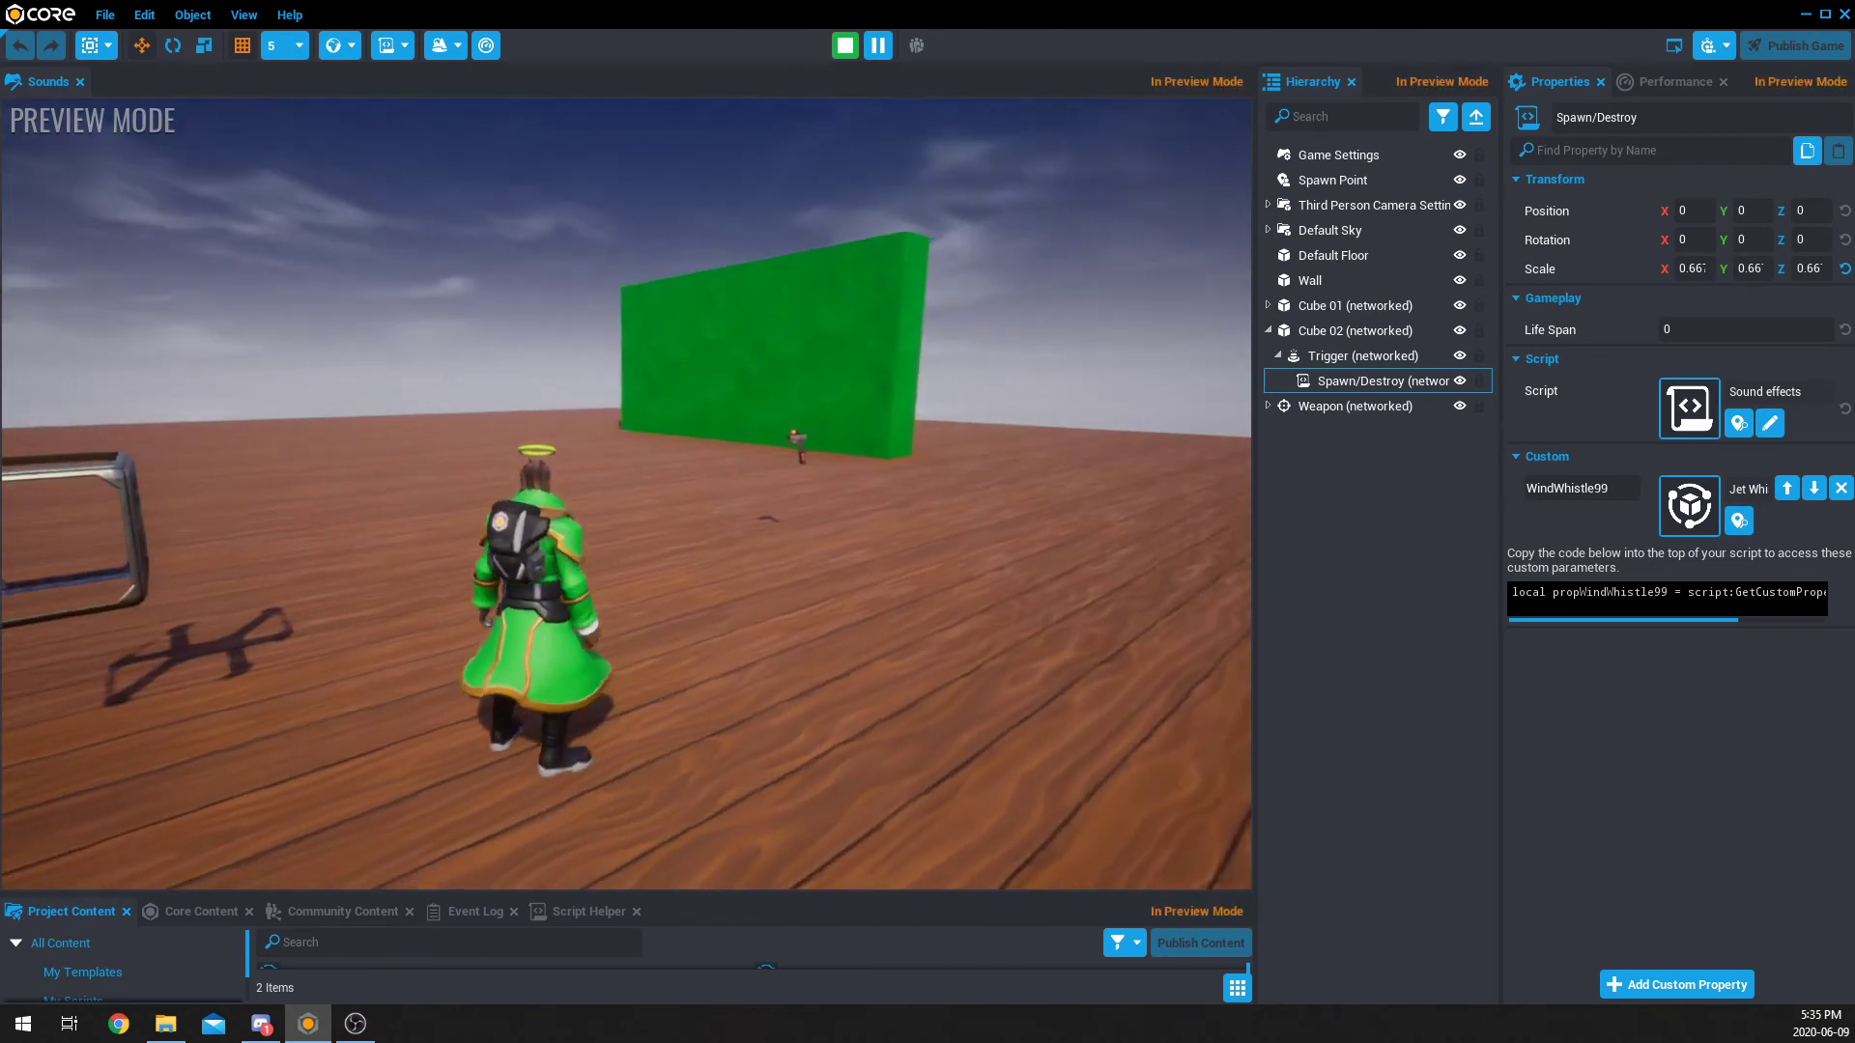
pyautogui.press('=')
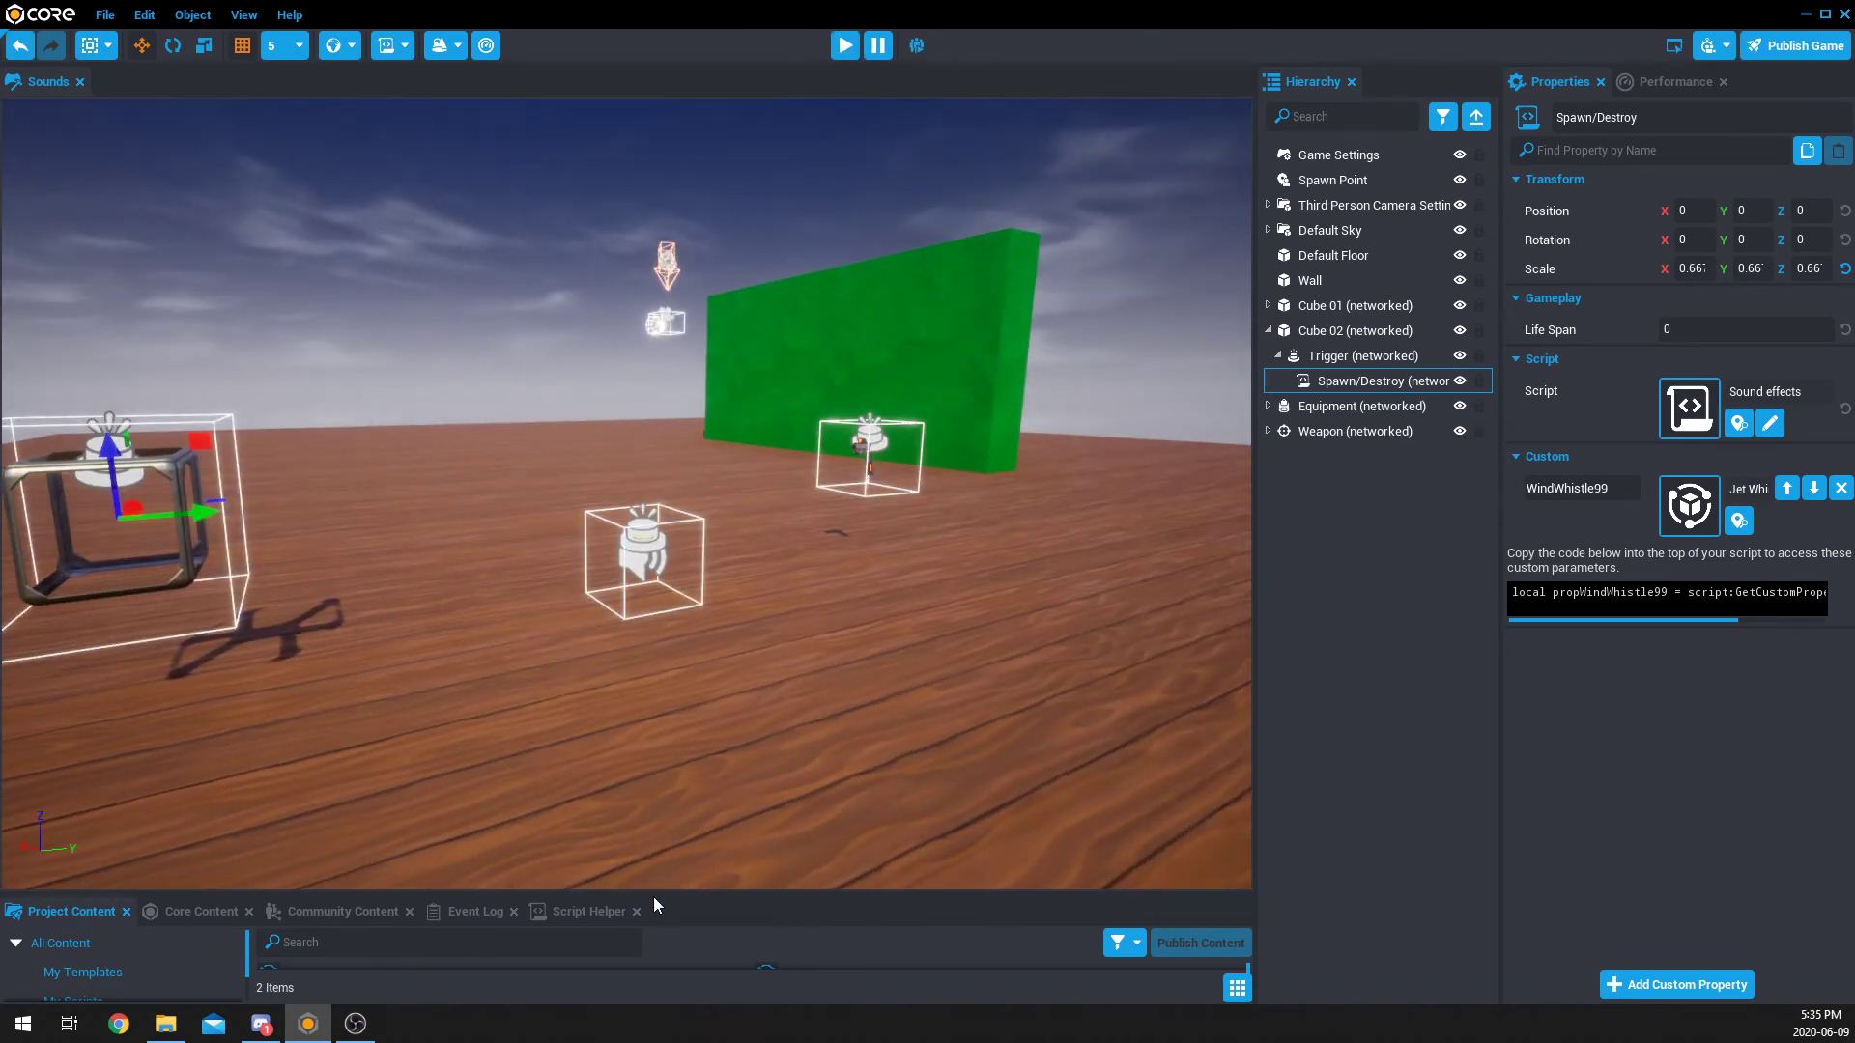
# Step: Enlarge the event log panel, expand Equipment and inspect the PickupTrigger's interaction settings
pyautogui.moveTo(657, 890); pyautogui.dragTo(521, 758)
pyautogui.click(502, 776)
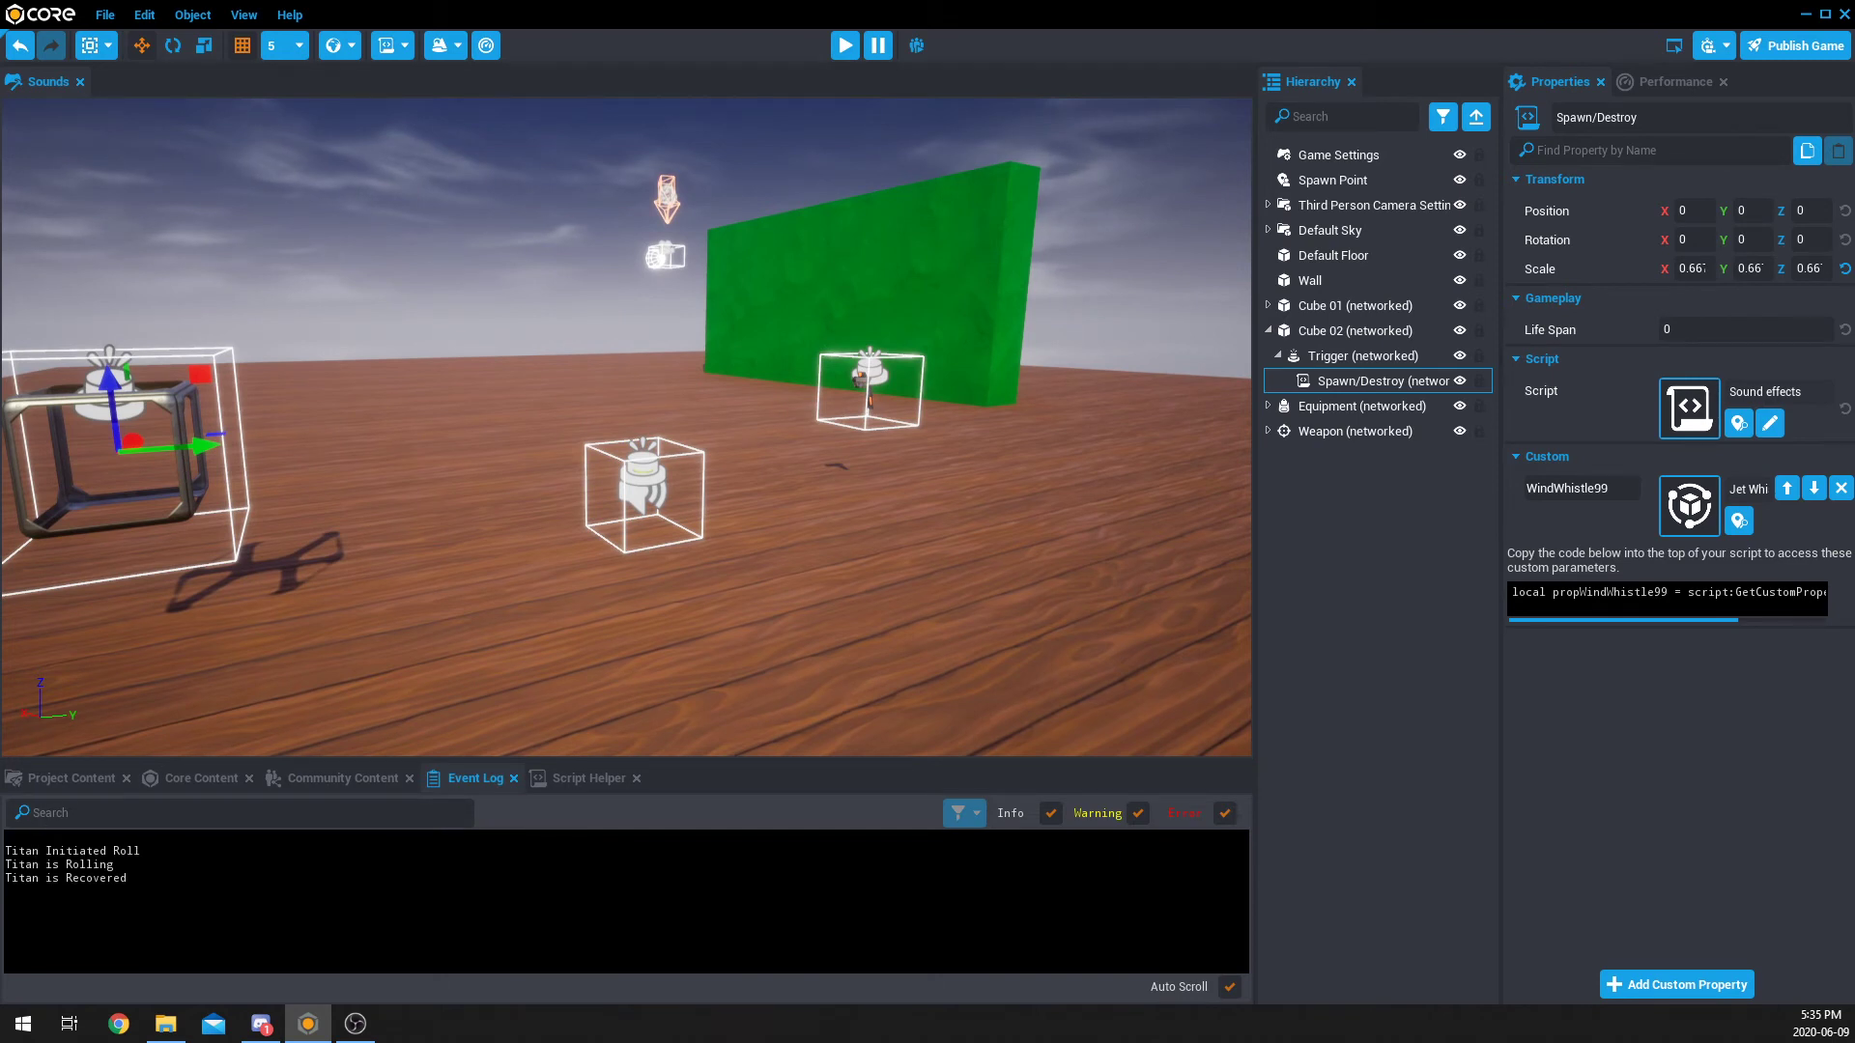
pyautogui.click(1269, 406)
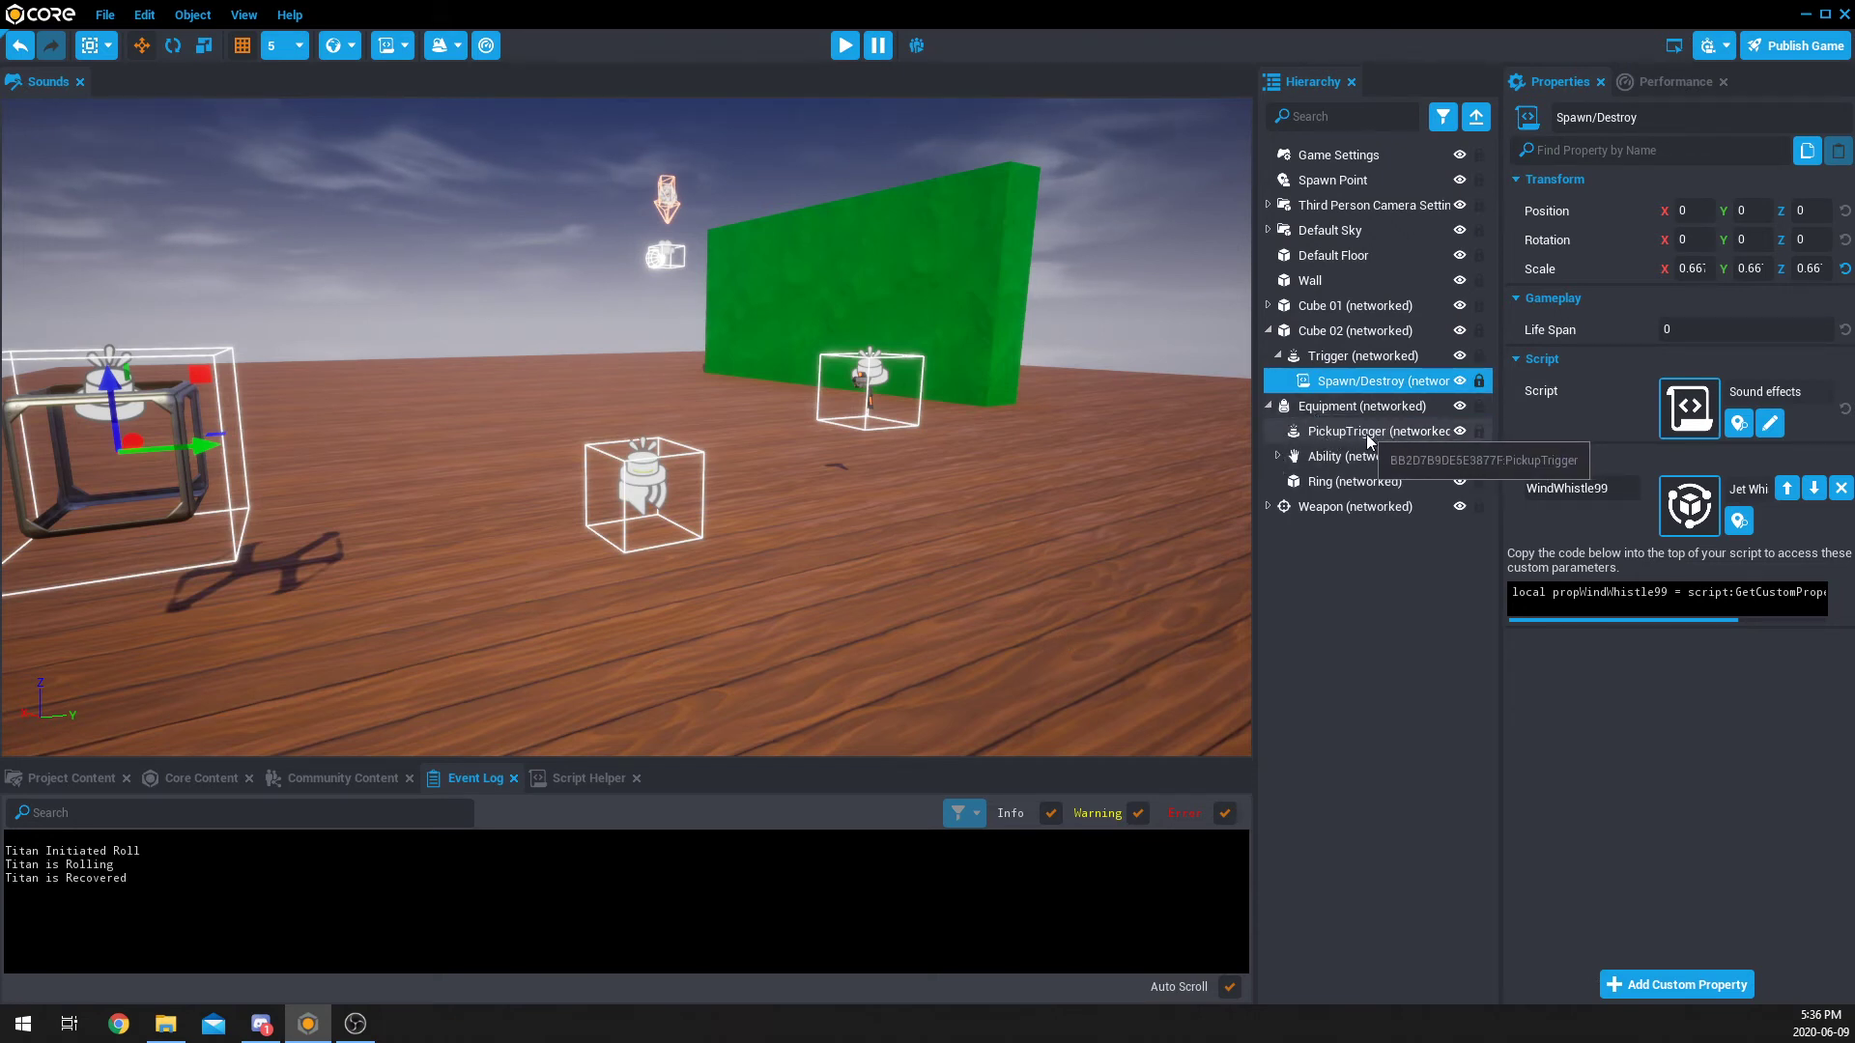
pyautogui.click(1363, 435)
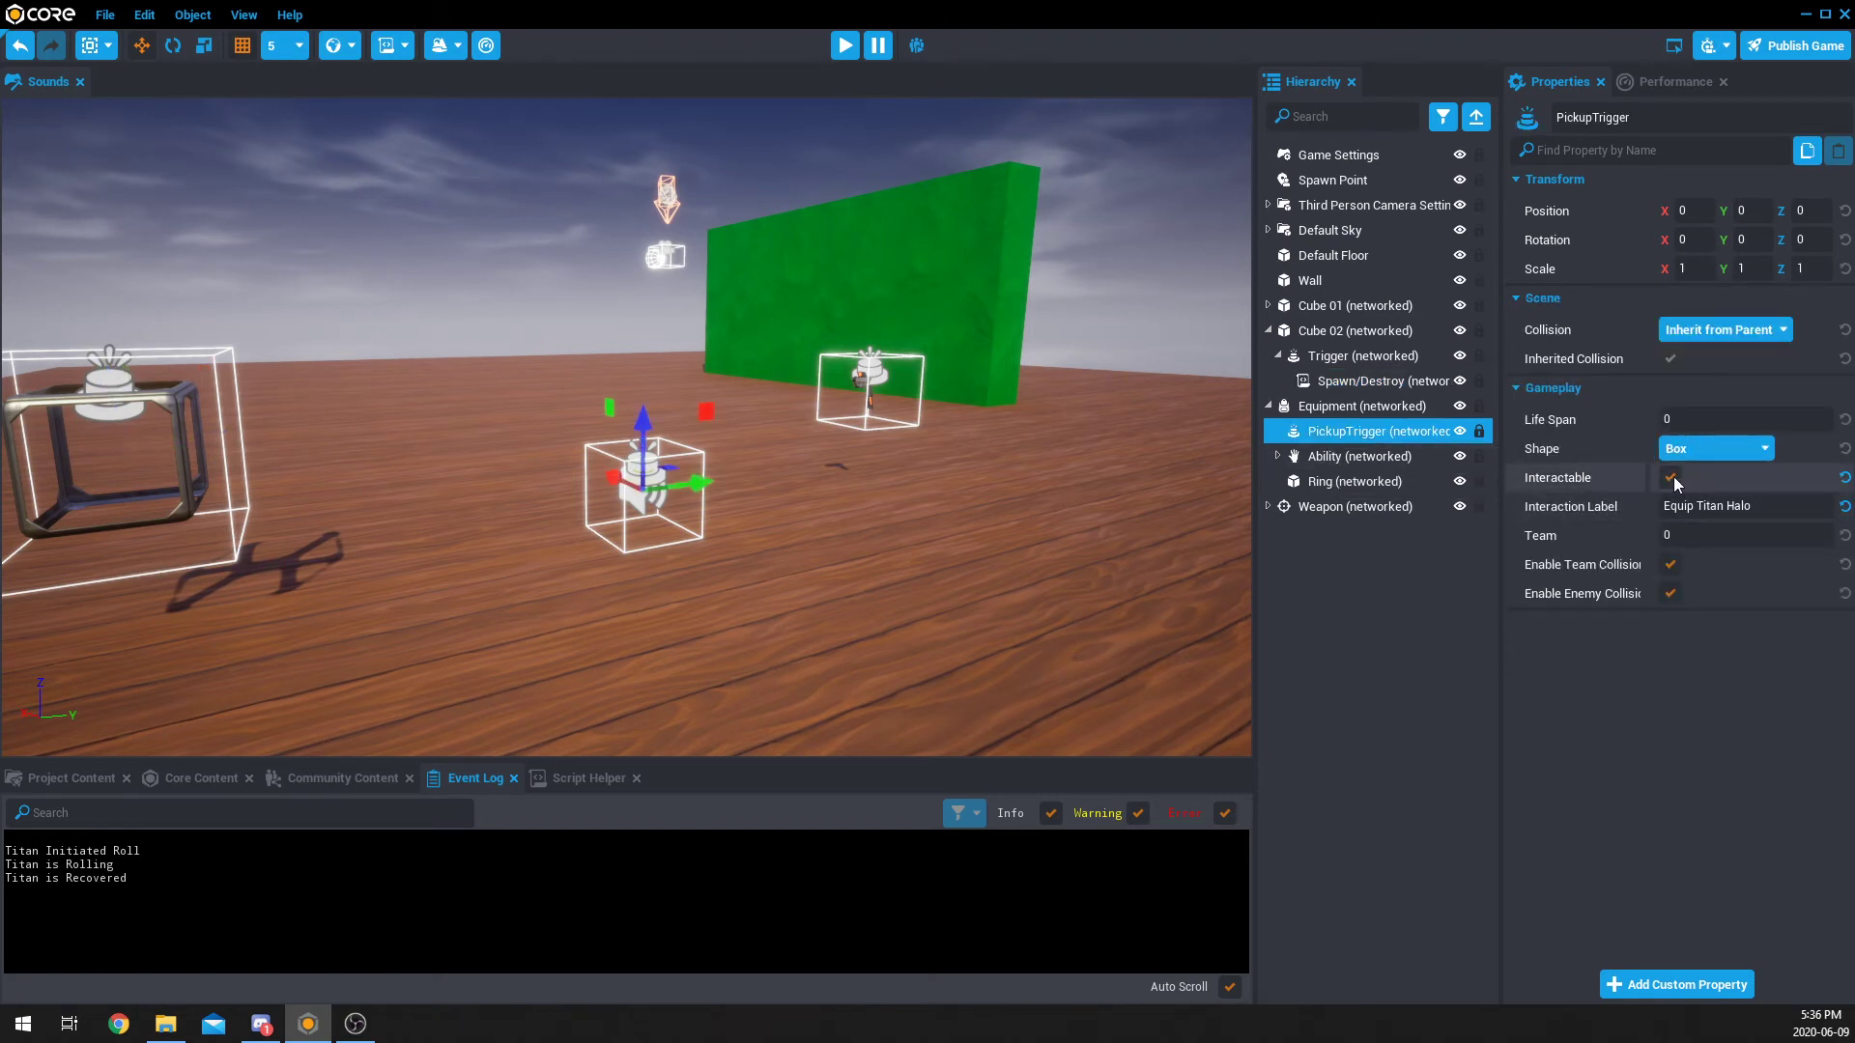
# Step: Expand Ability and inspect the Ability Script, Bone Crack sound and Jump Grunt sound
pyautogui.click(1277, 457)
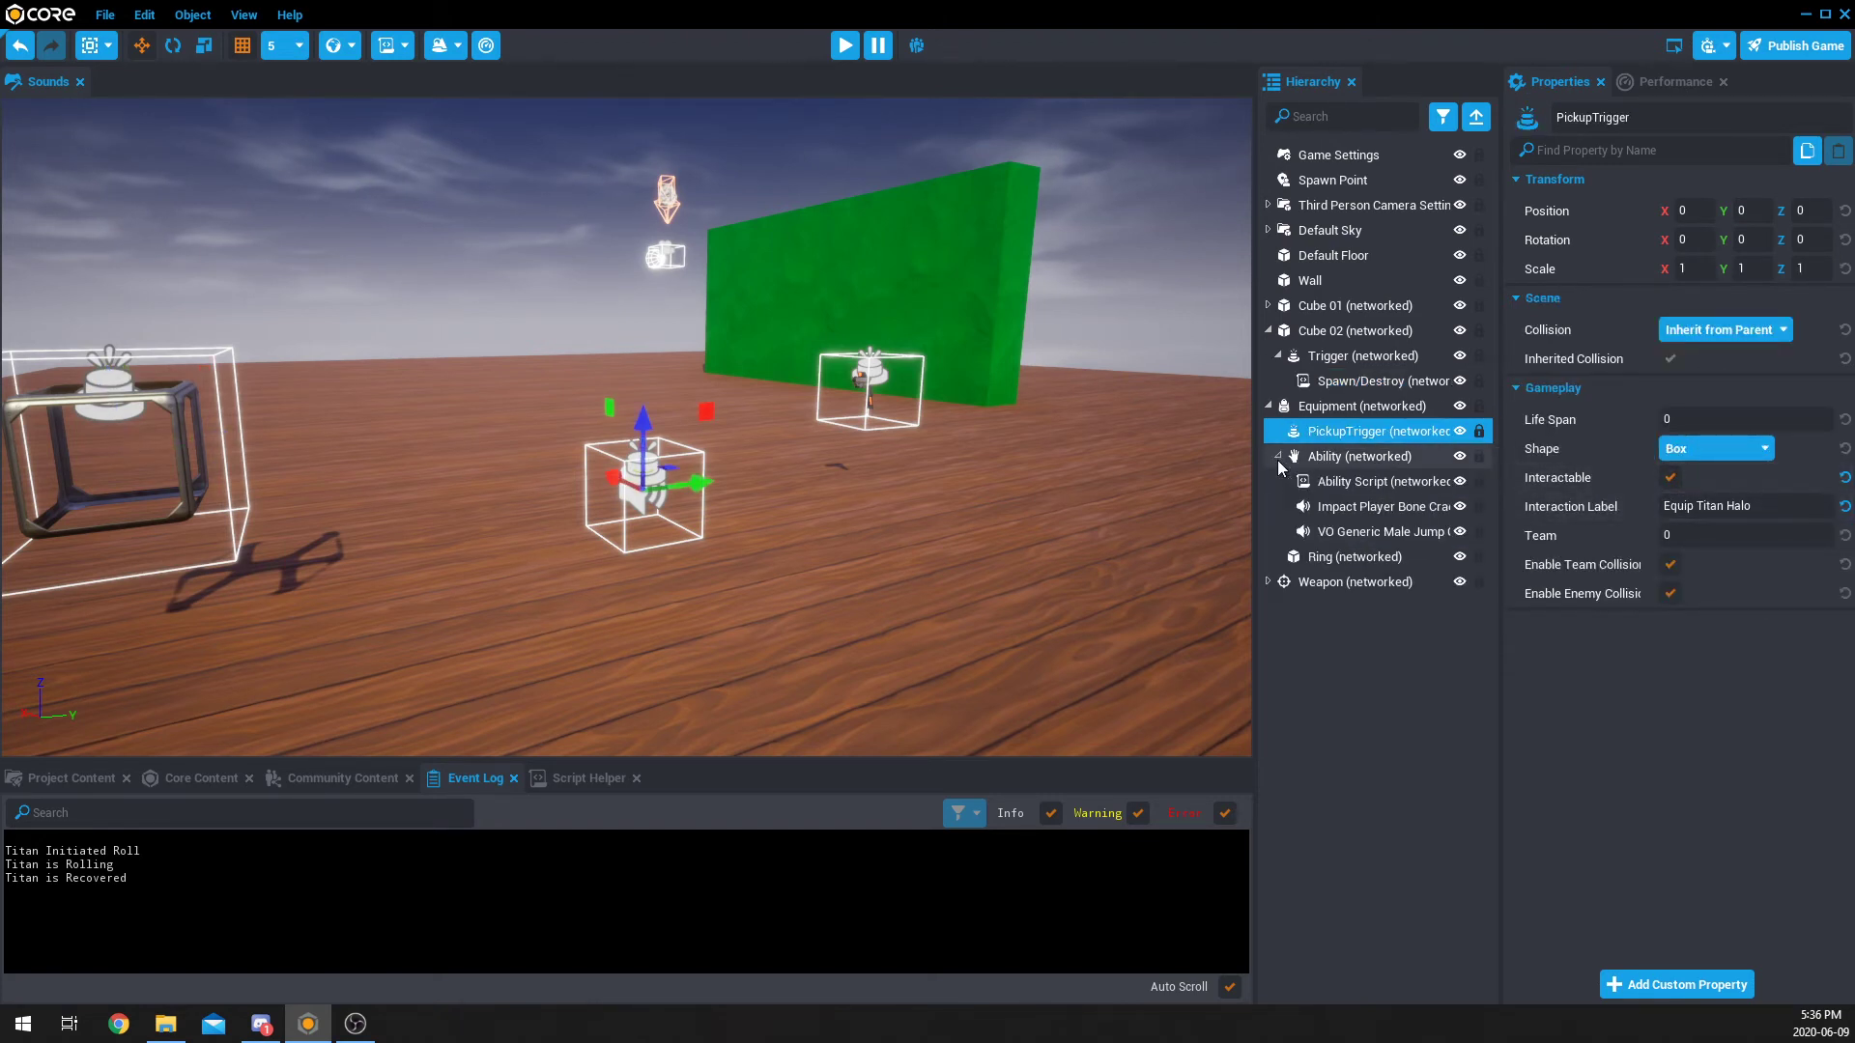
pyautogui.click(1366, 488)
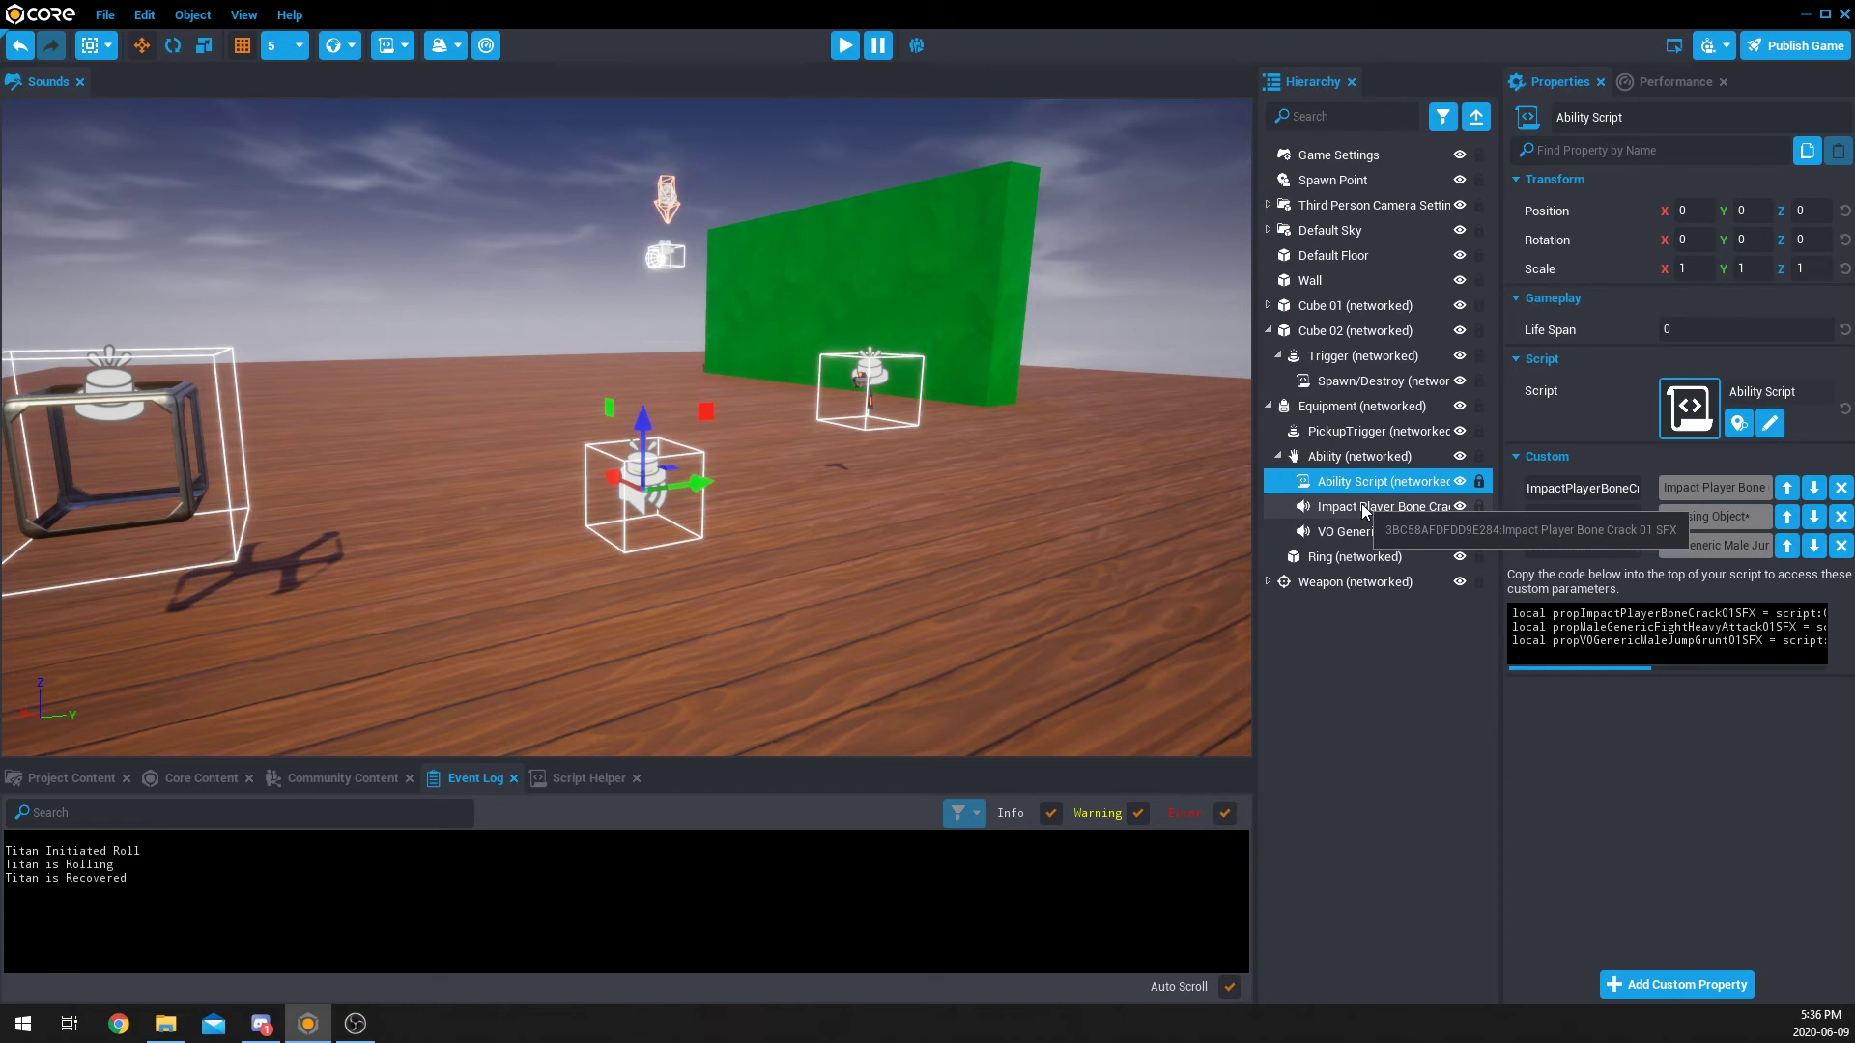
pyautogui.click(1367, 509)
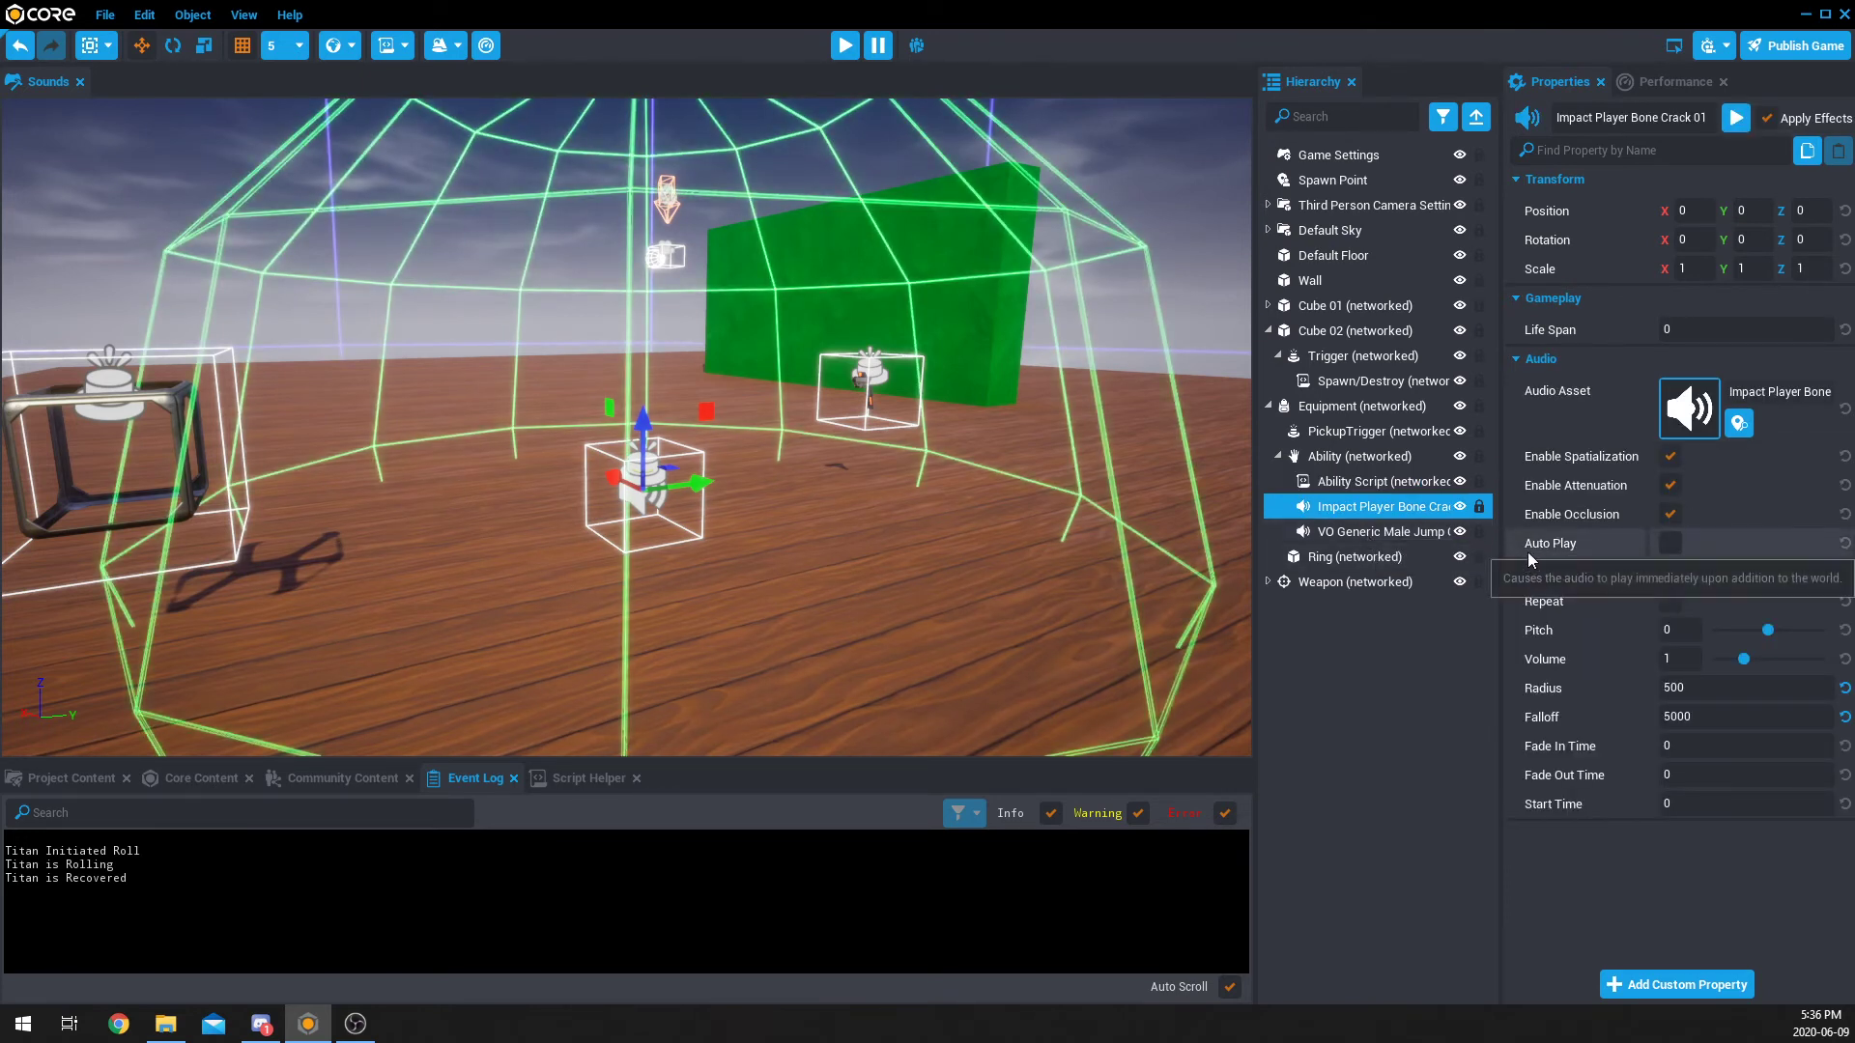
pyautogui.click(1397, 534)
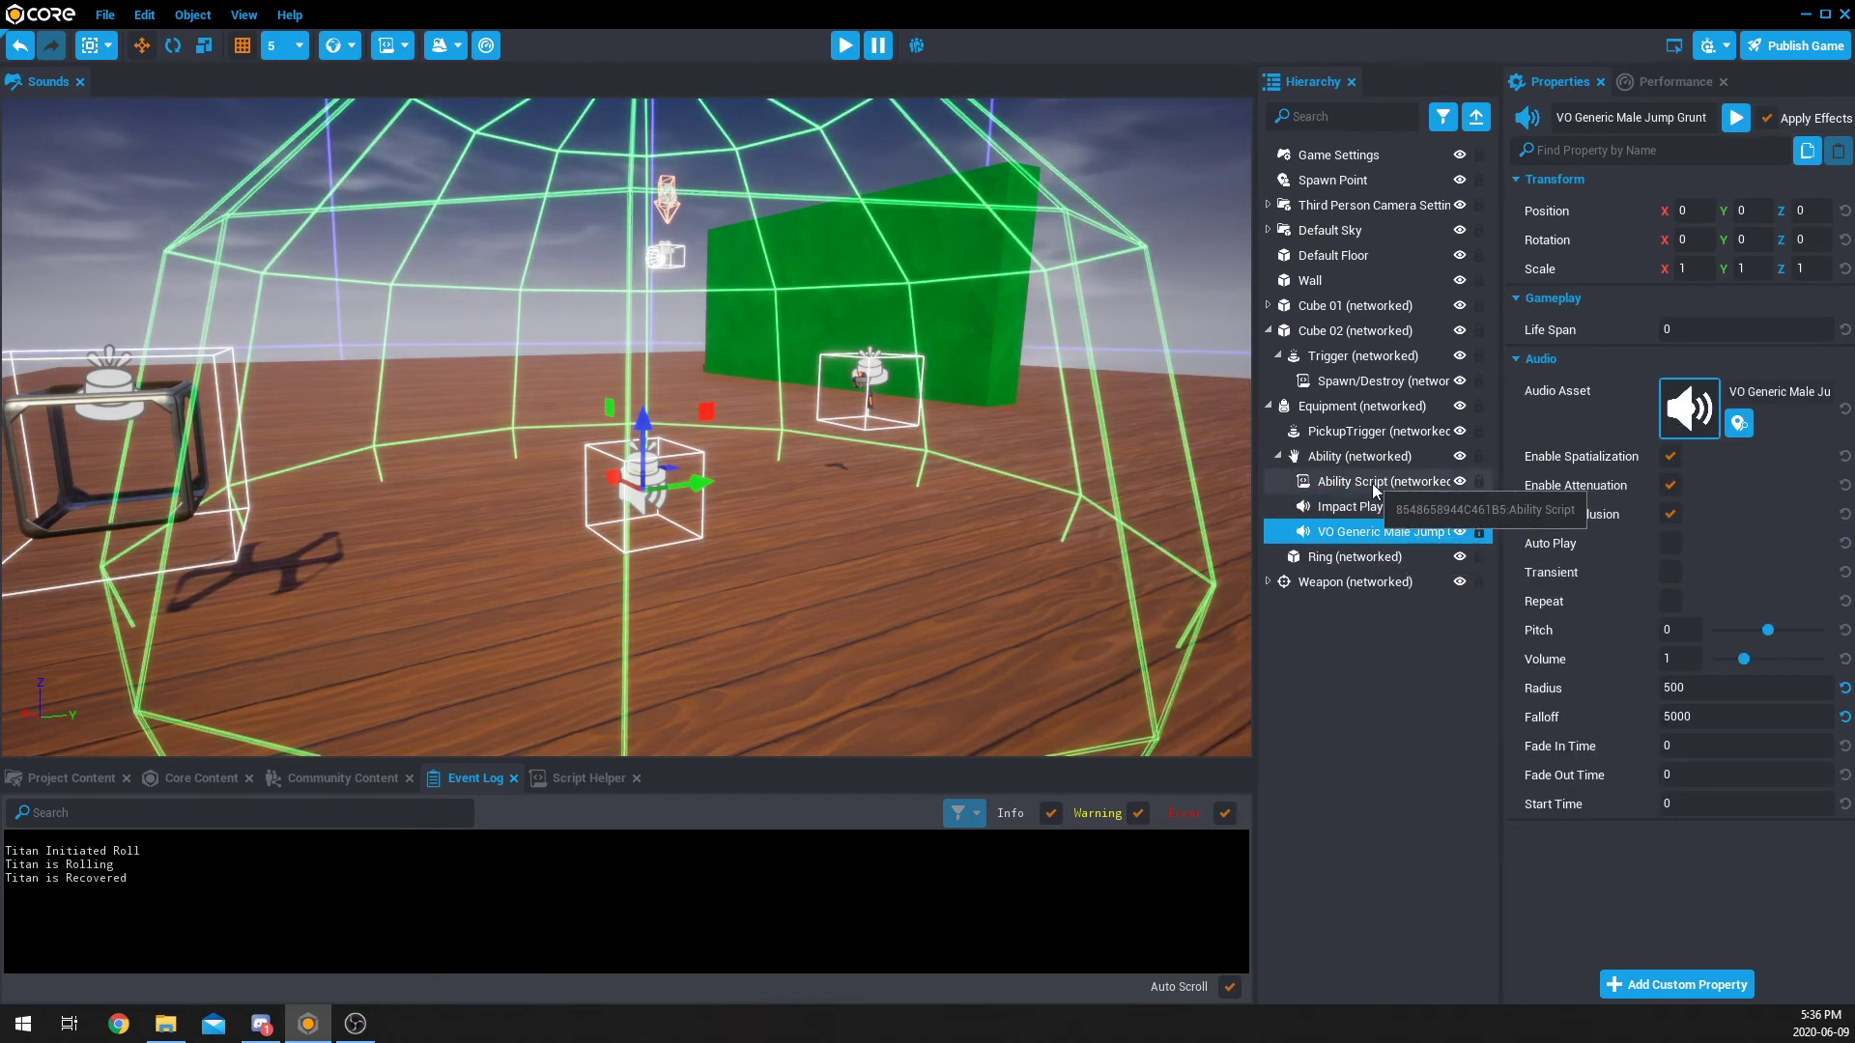
pyautogui.doubleClick(1376, 486)
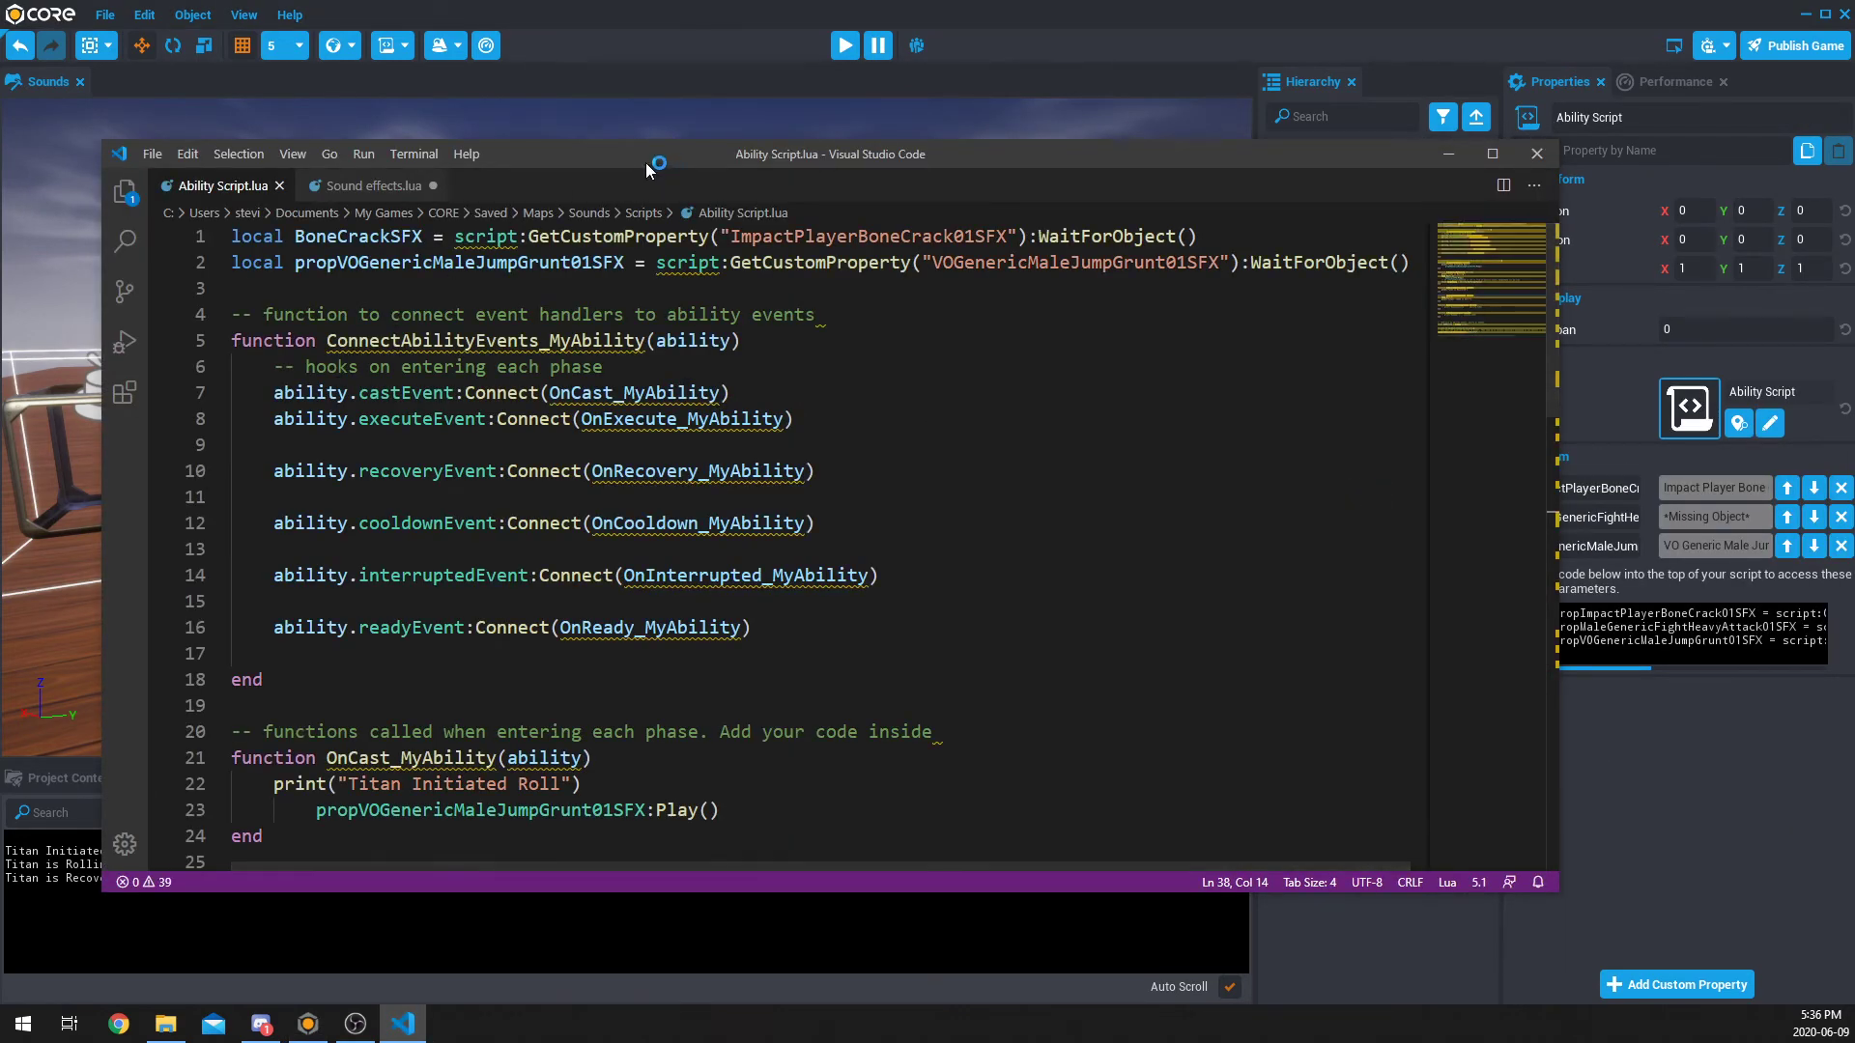
pyautogui.click(402, 45)
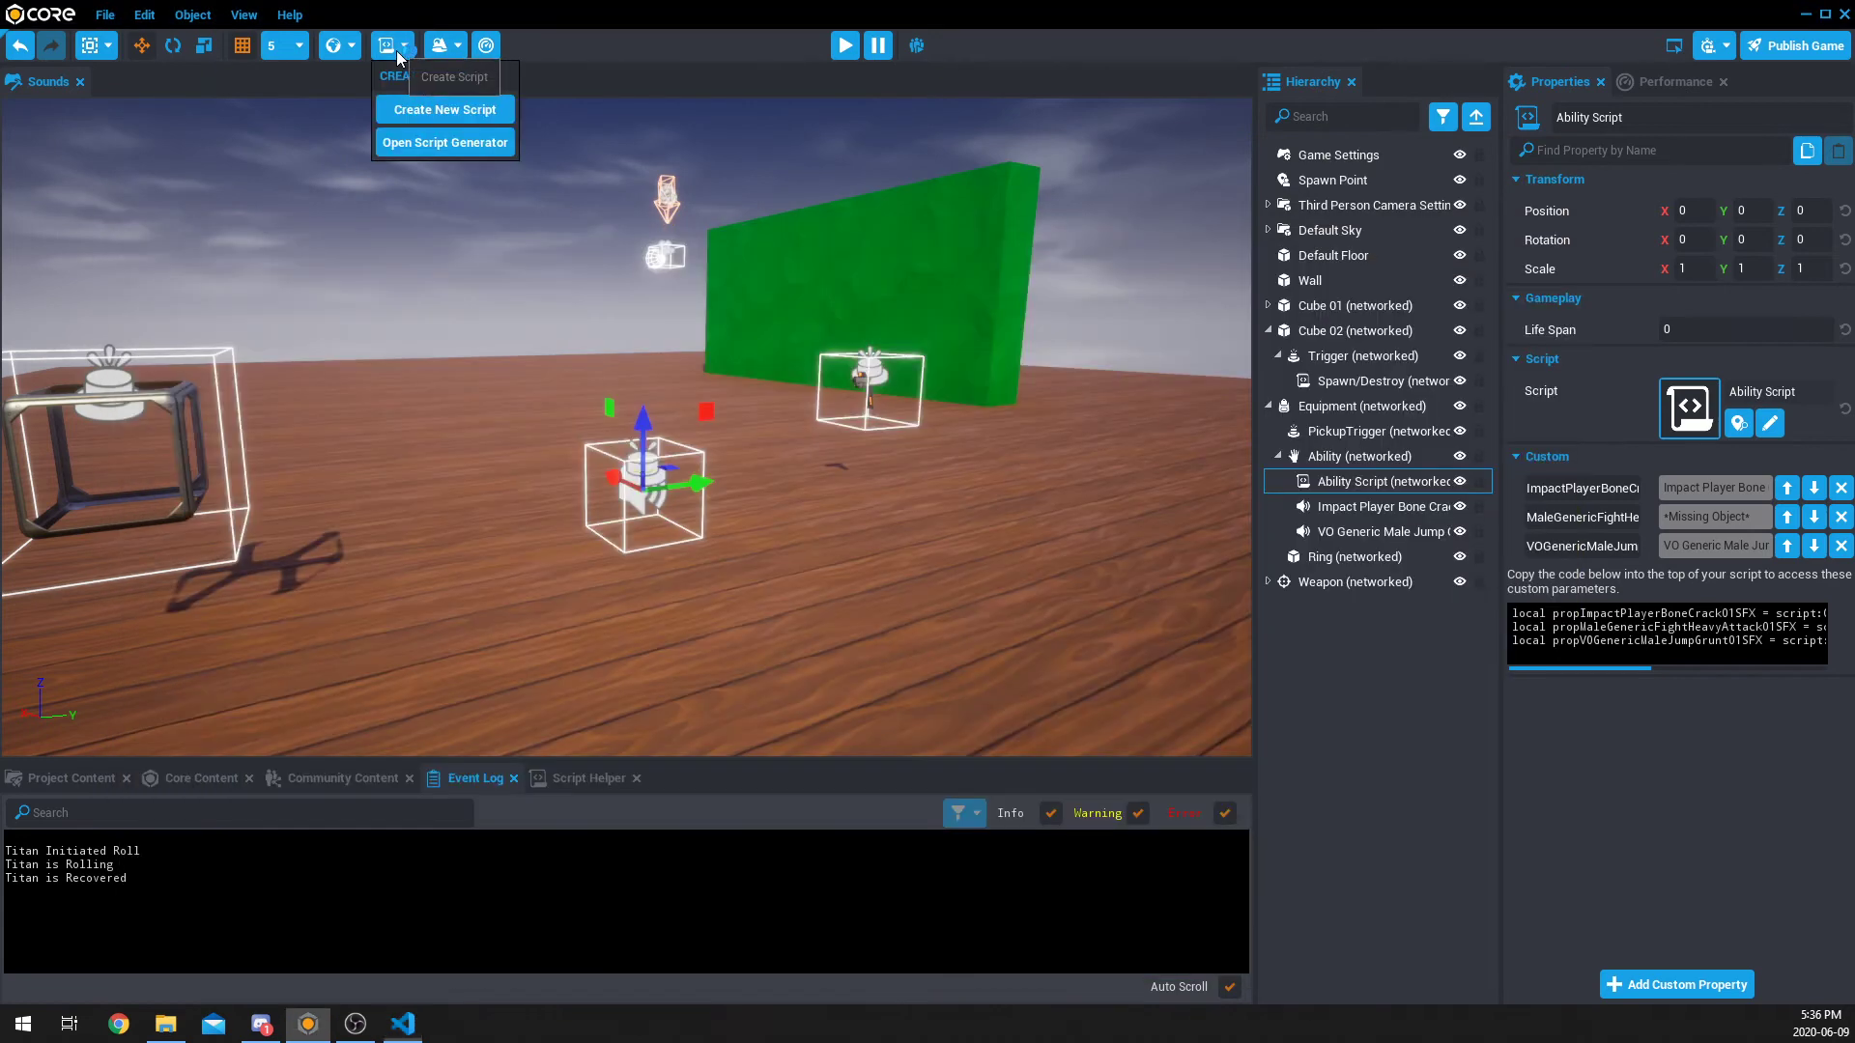
pyautogui.click(443, 144)
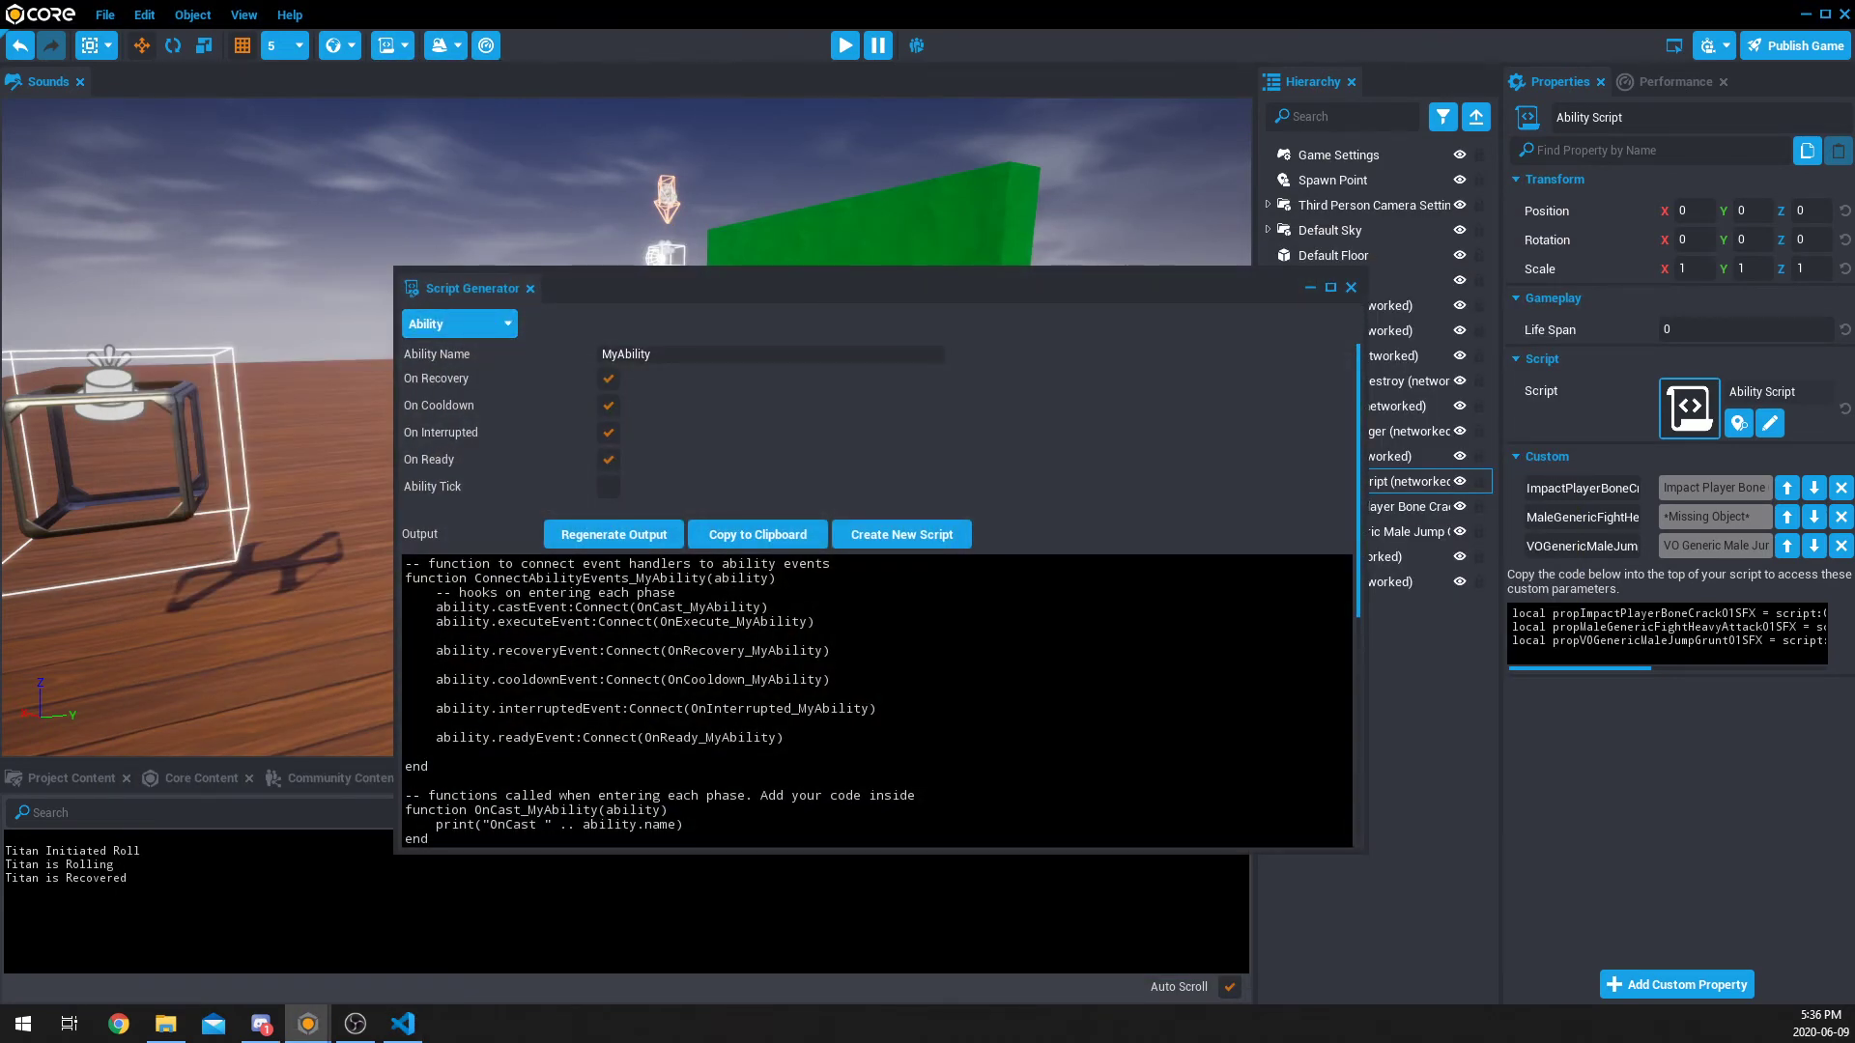
pyautogui.scroll(-3, 877, 594)
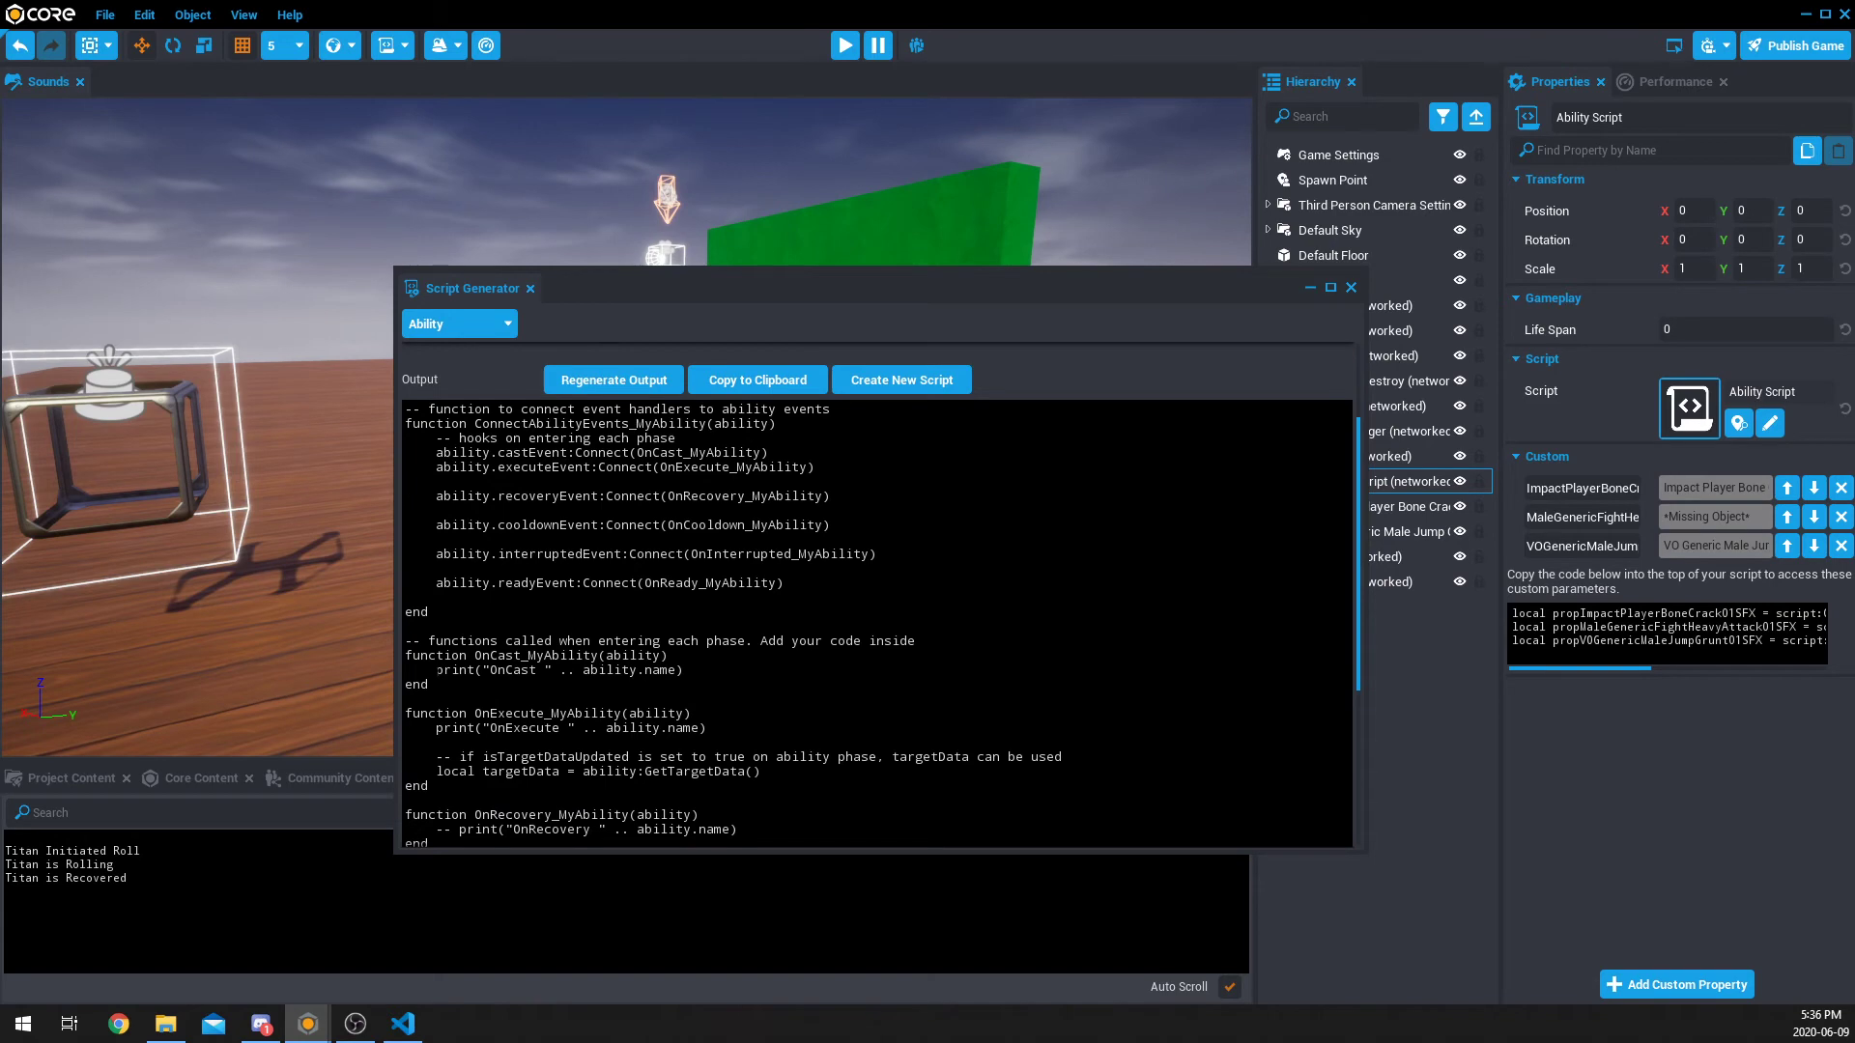
pyautogui.moveTo(437, 670); pyautogui.dragTo(683, 669)
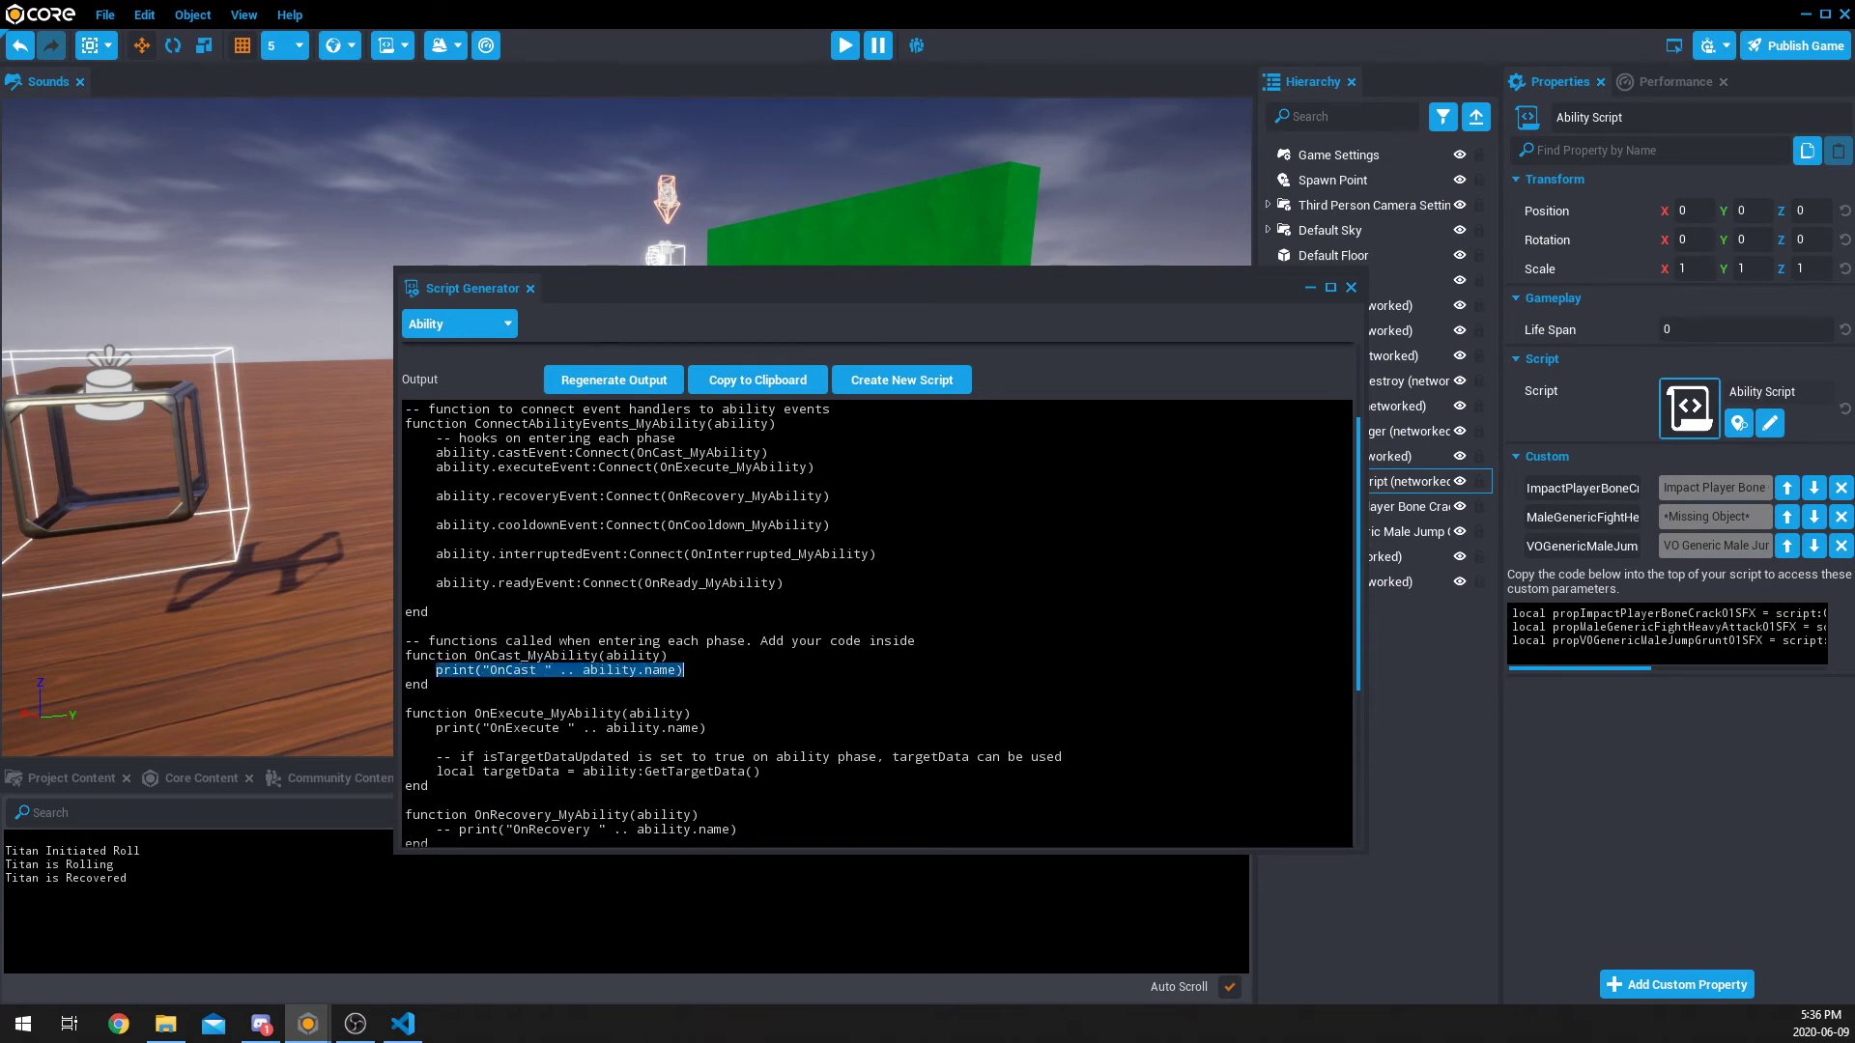
pyautogui.click(1352, 288)
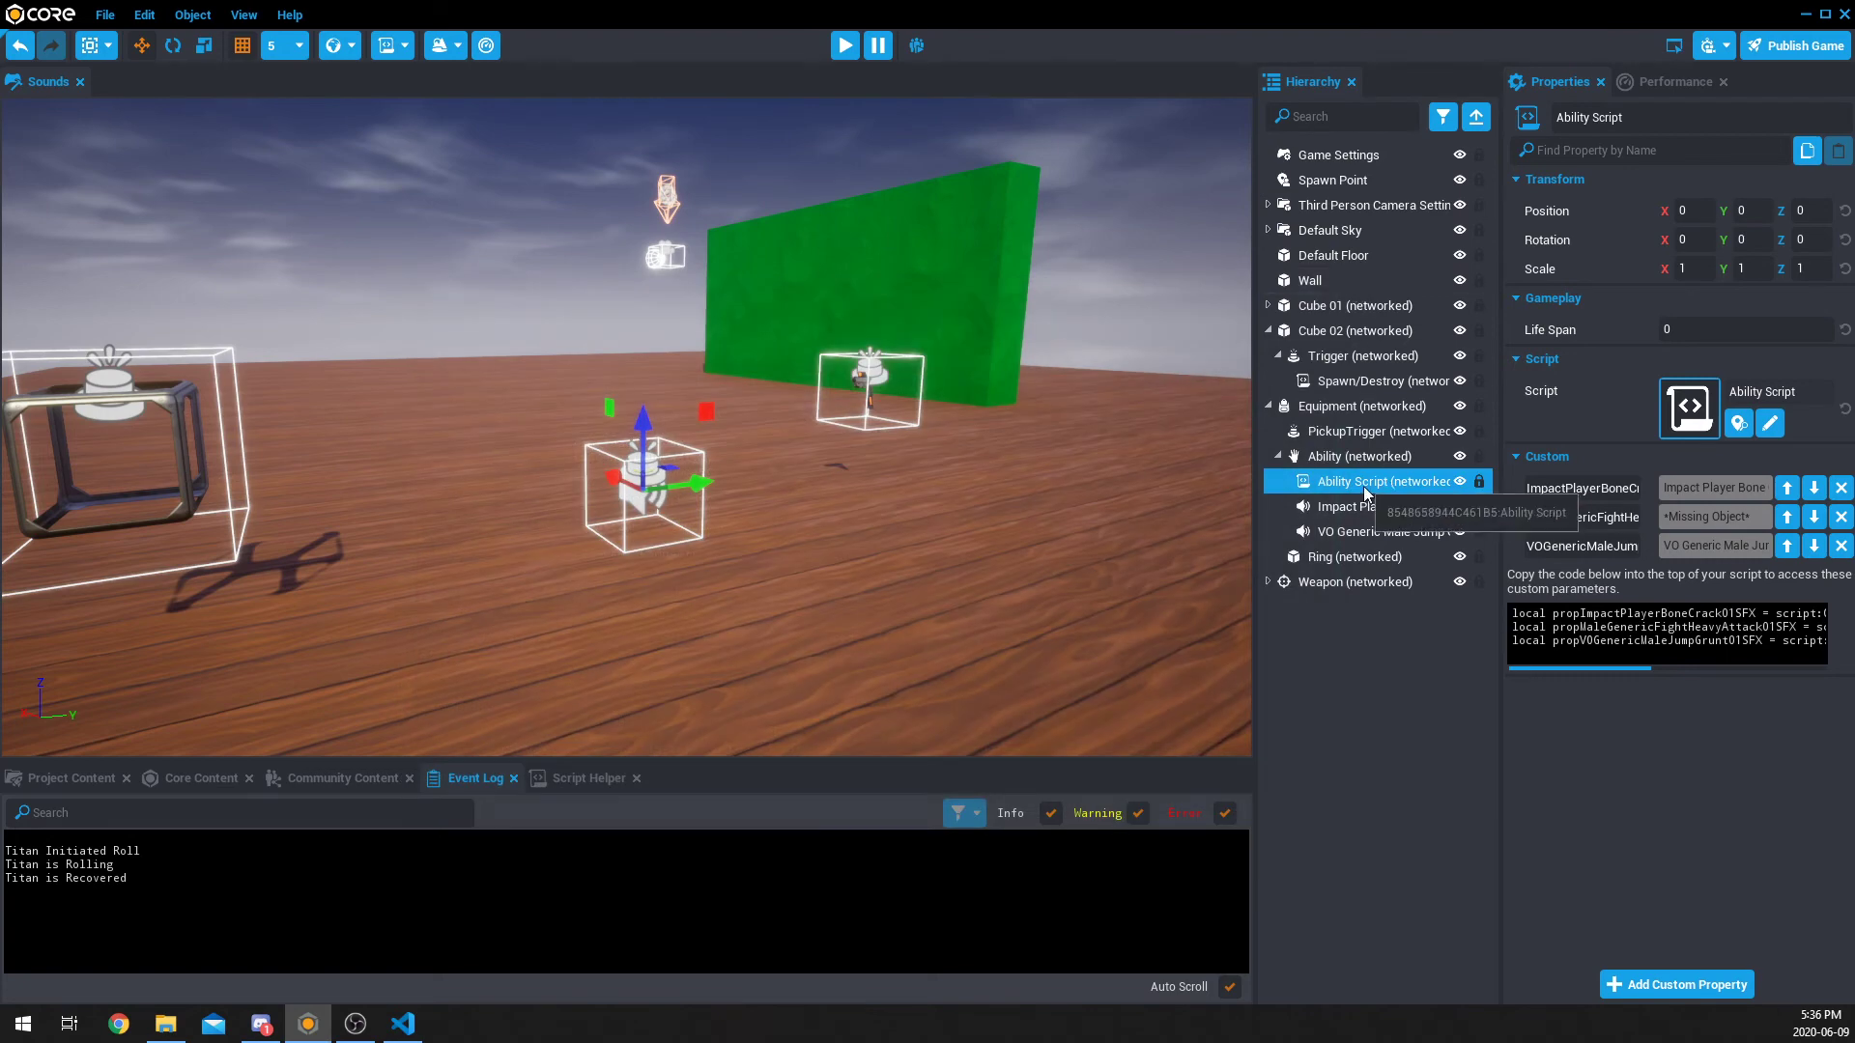
pyautogui.hotkey('alt', 'Tab')
pyautogui.scroll(-4, 501, 462)
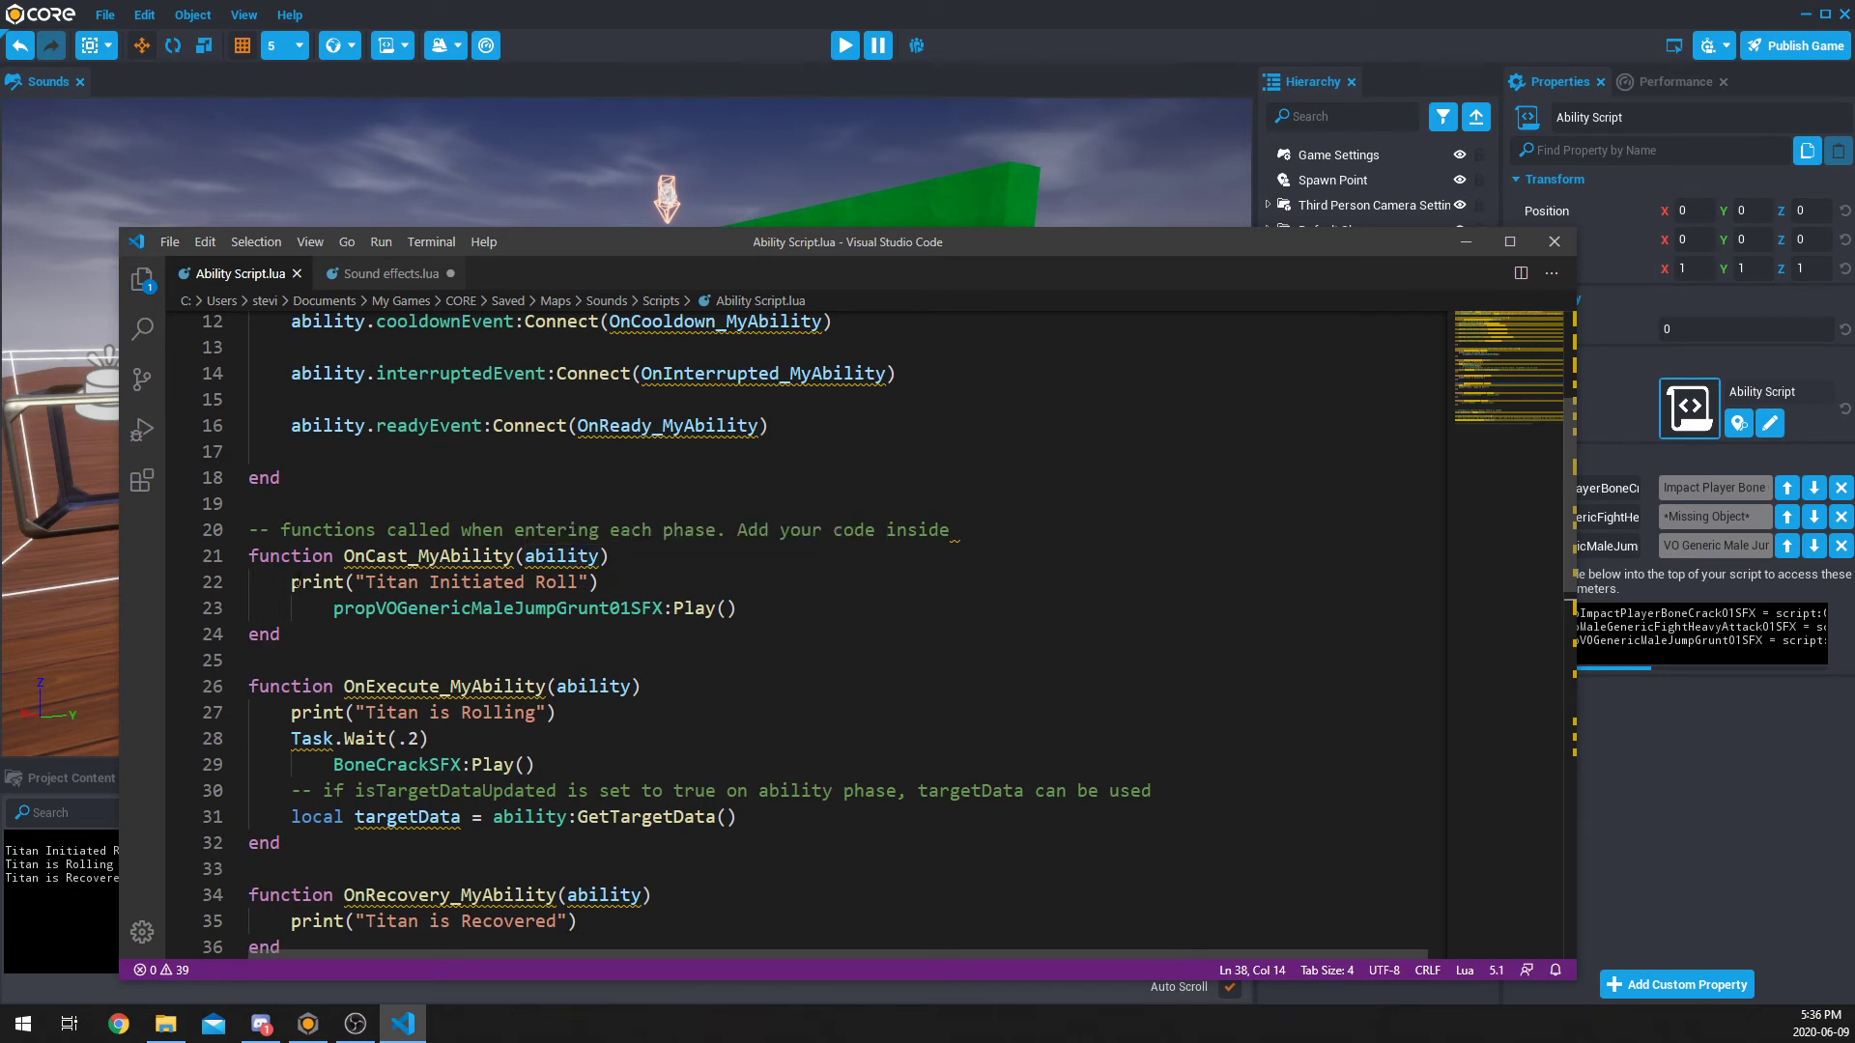
pyautogui.moveTo(763, 242); pyautogui.dragTo(944, 184)
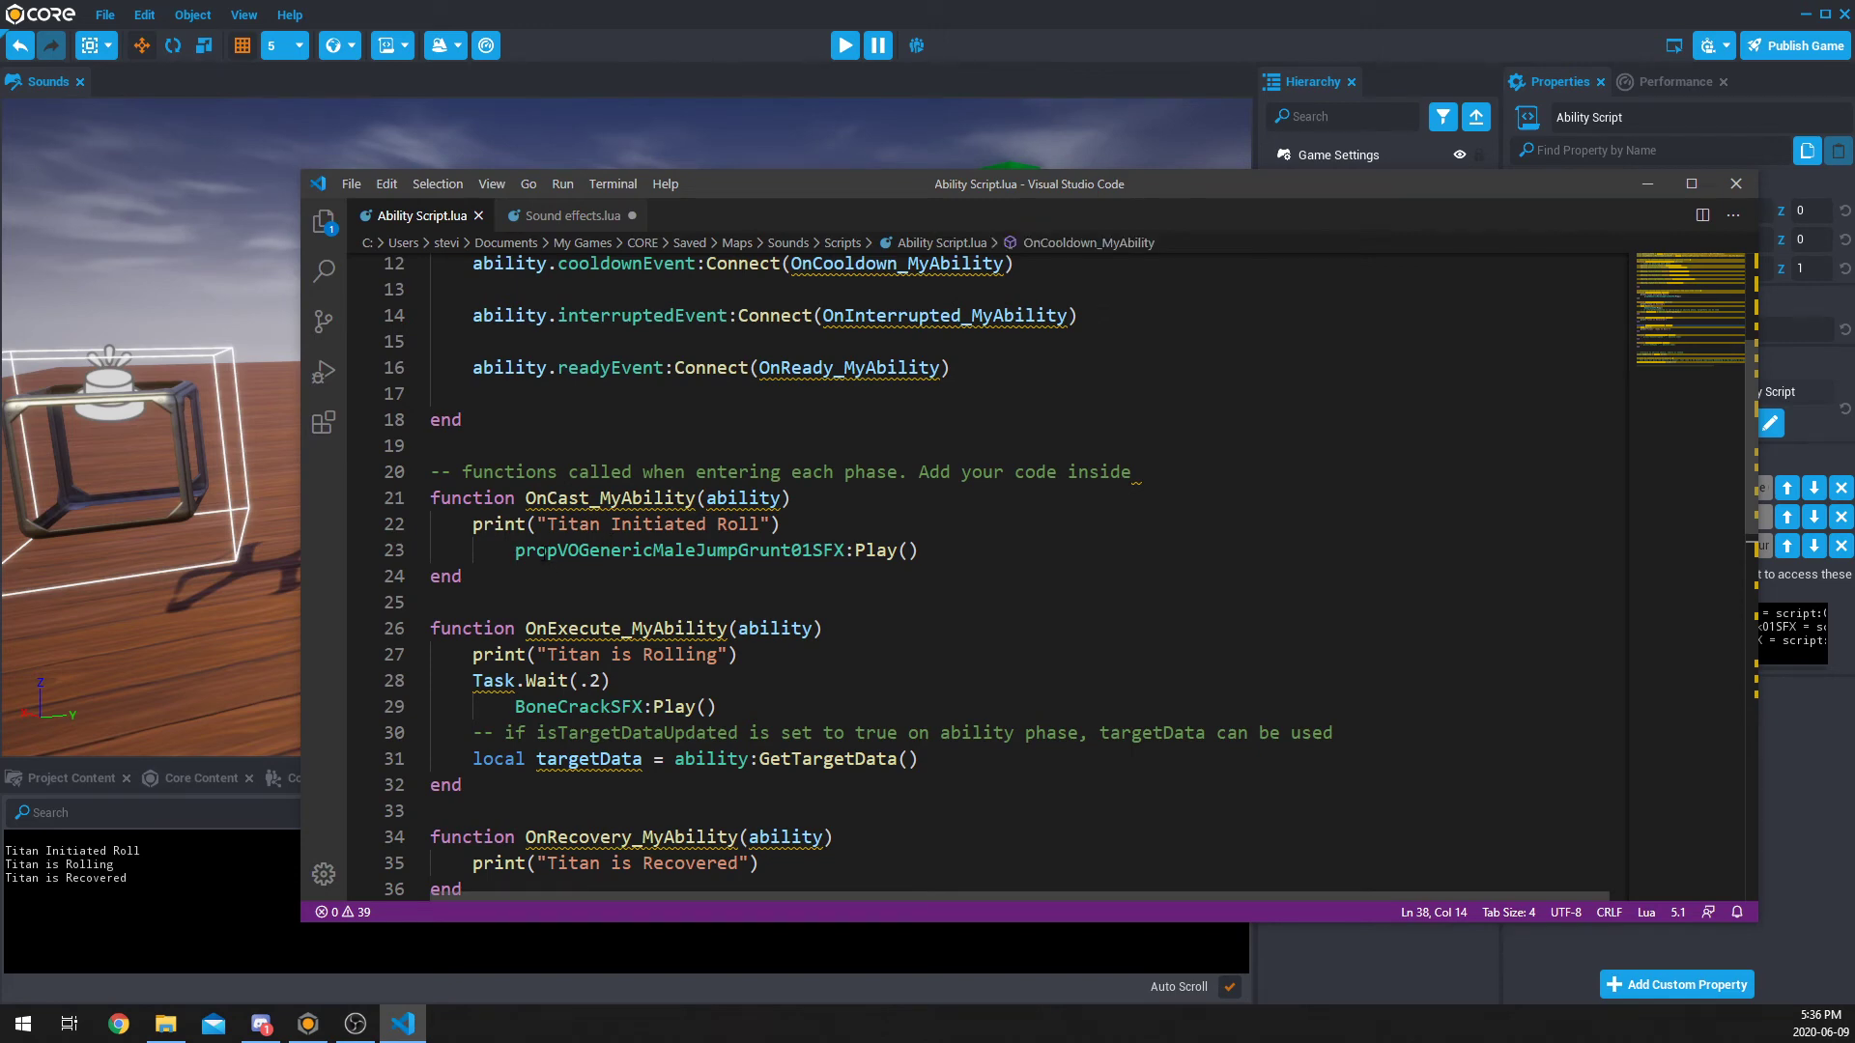
pyautogui.scroll(4, 755, 557)
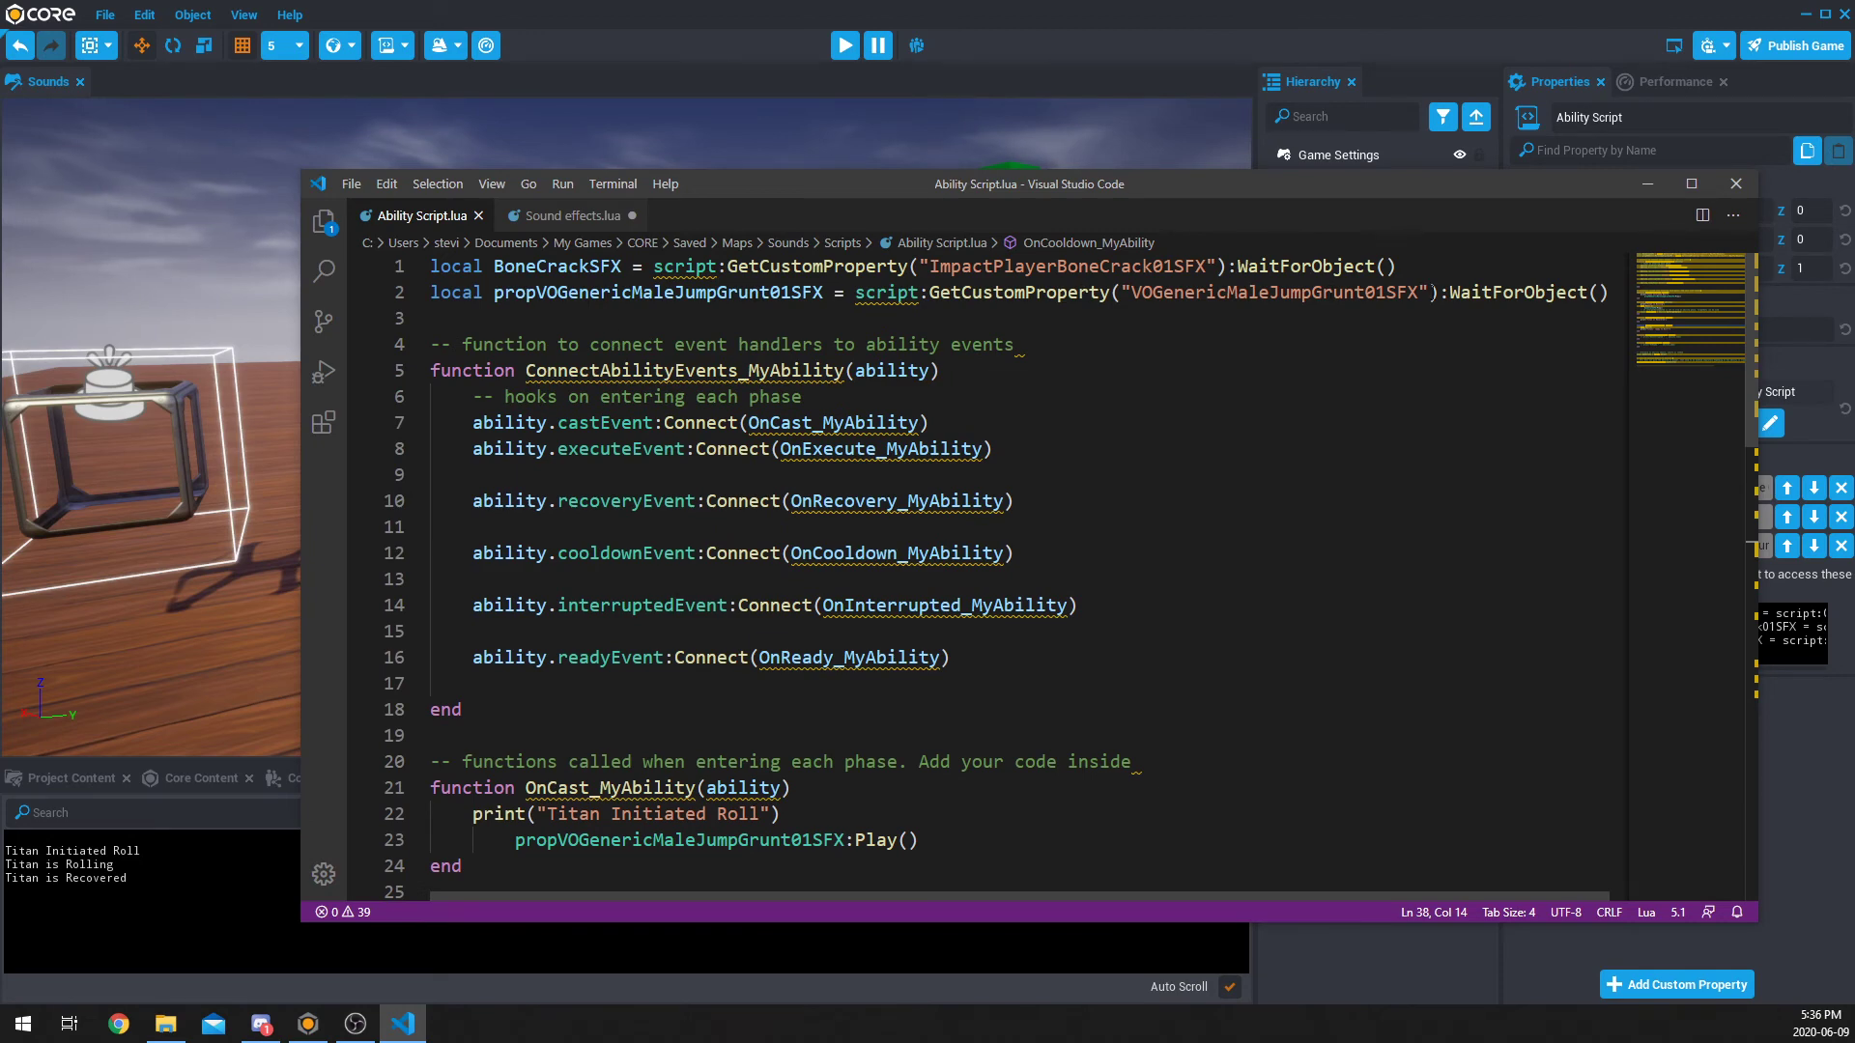
pyautogui.moveTo(1432, 185); pyautogui.dragTo(852, 216)
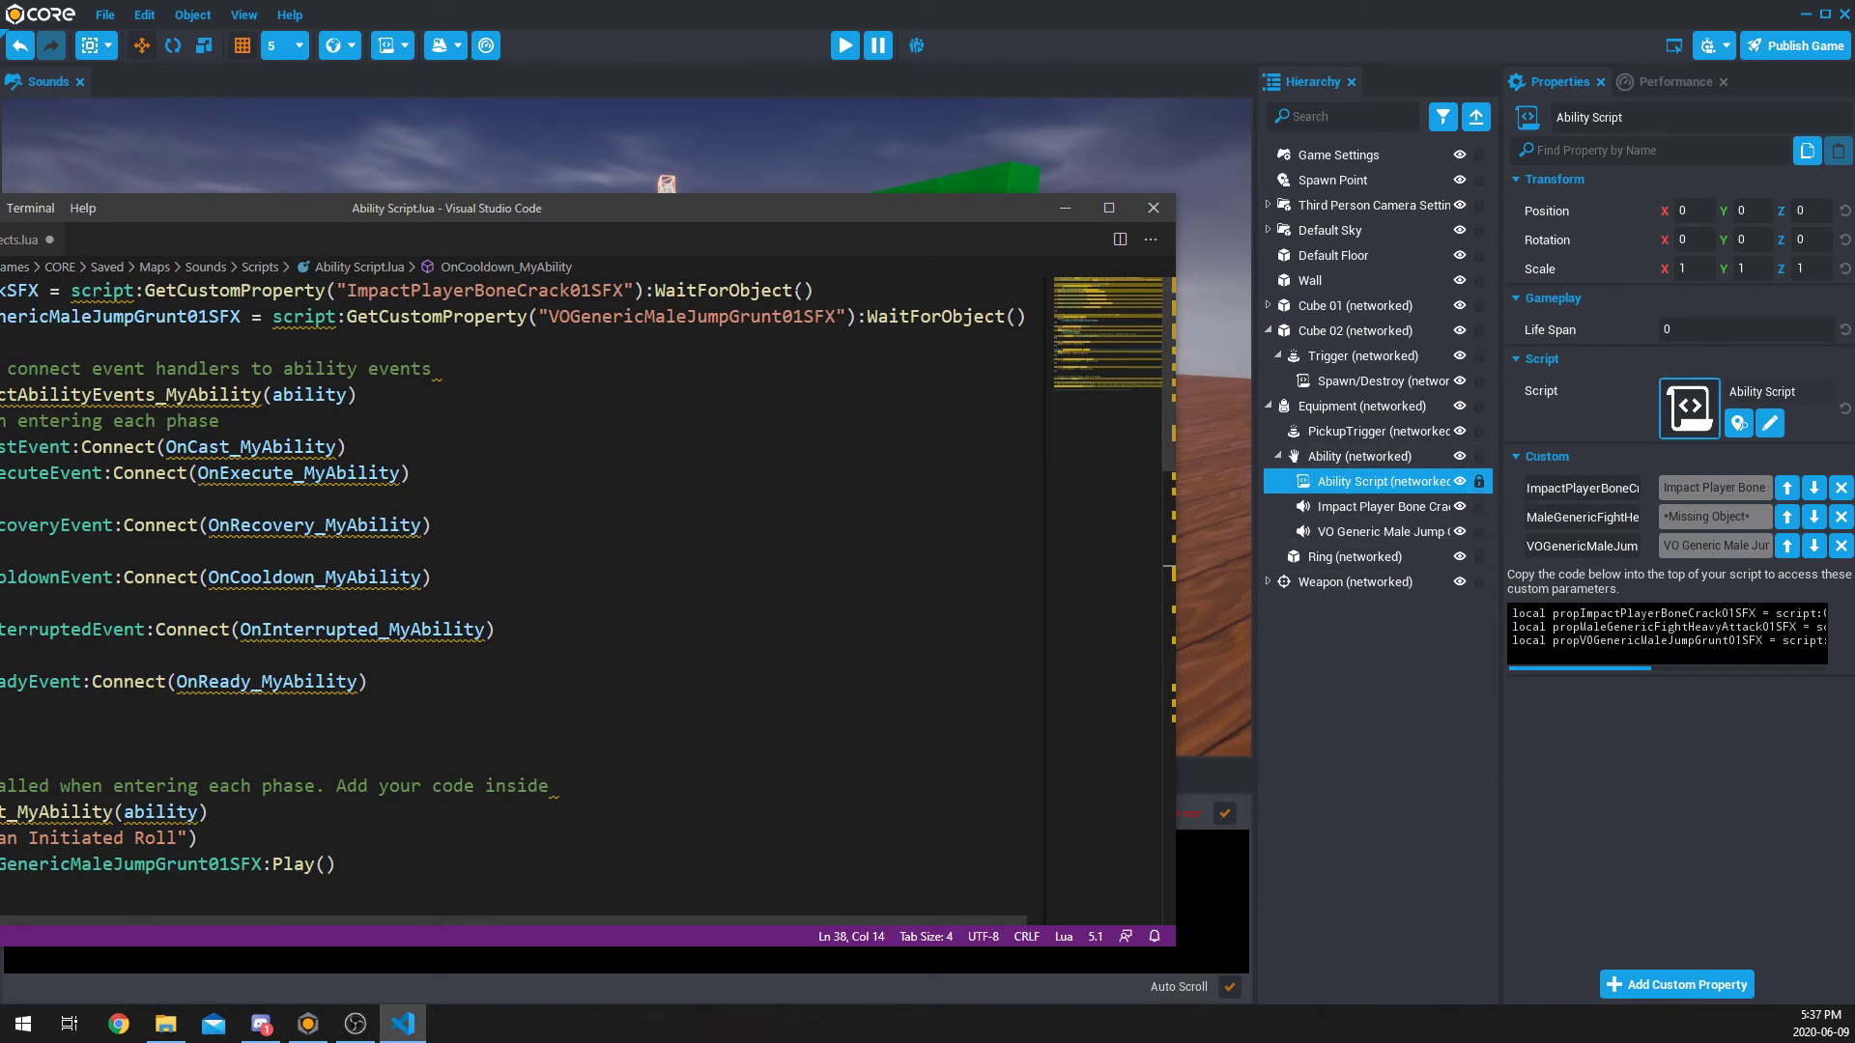
pyautogui.doubleClick(1343, 489)
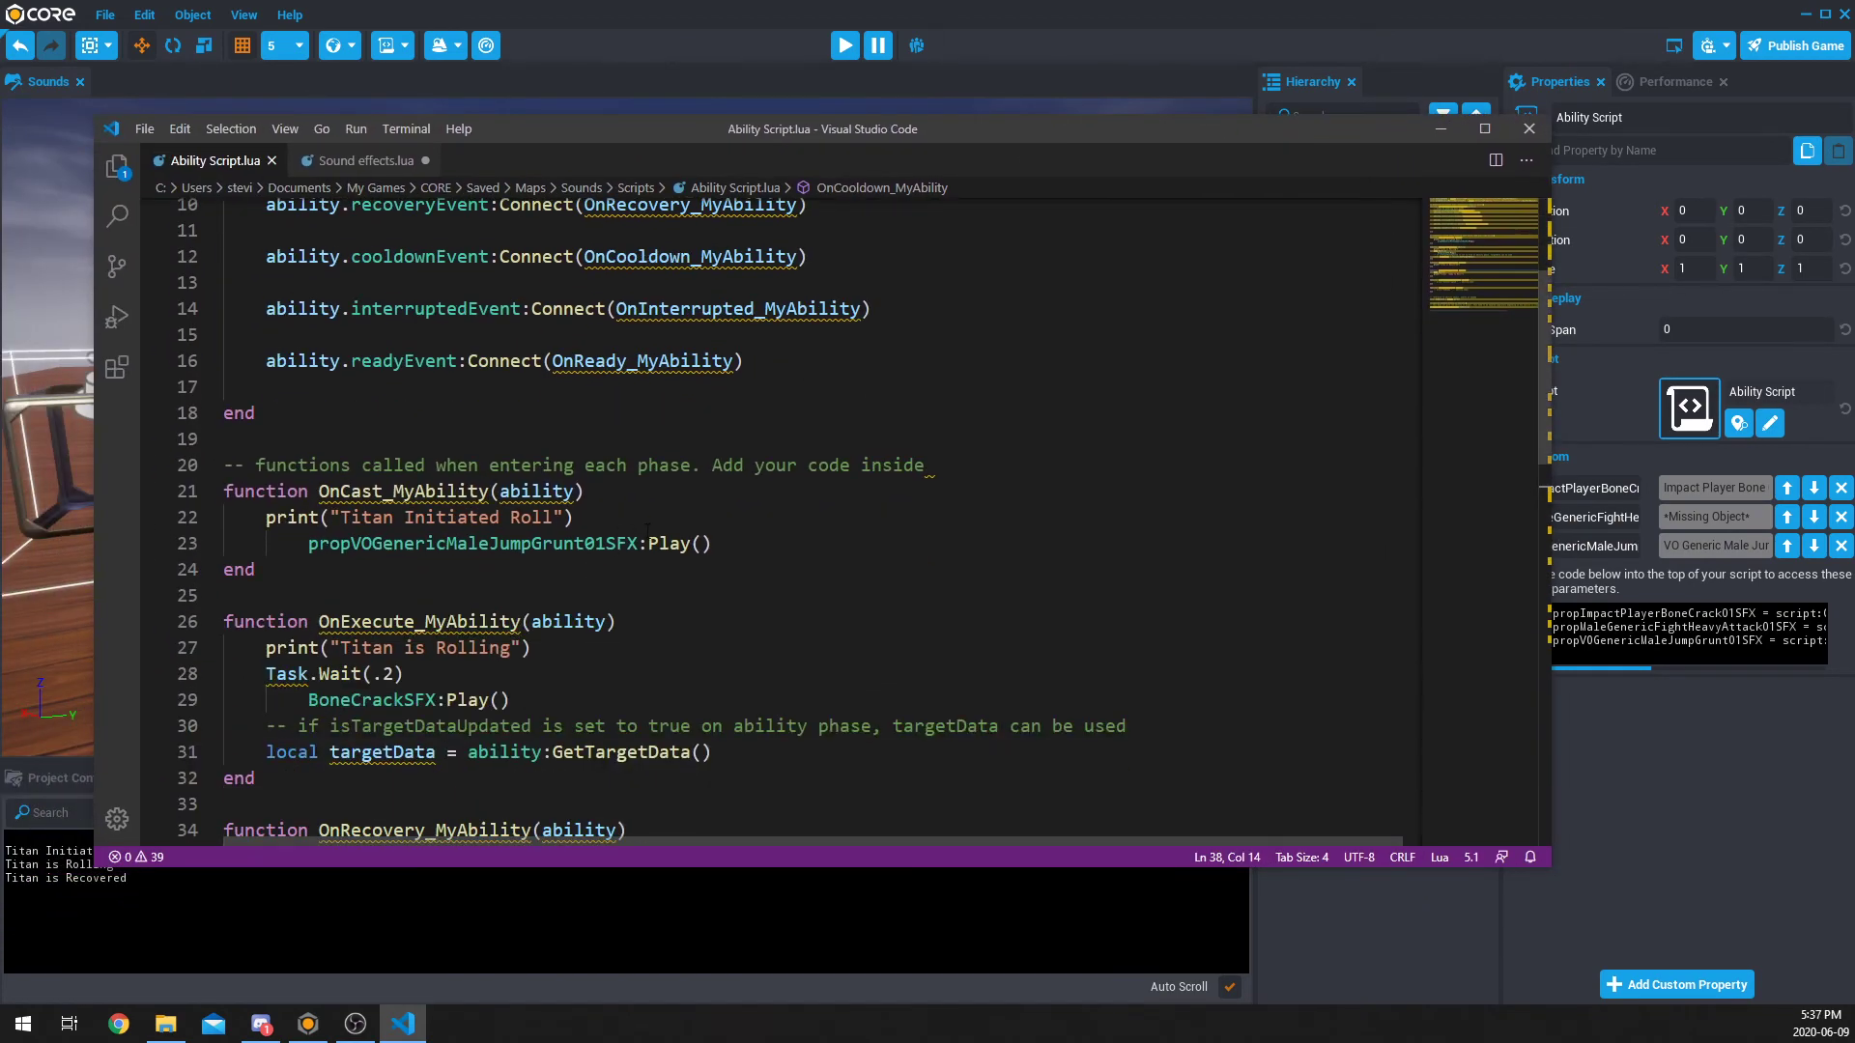
pyautogui.moveTo(639, 543); pyautogui.dragTo(713, 543)
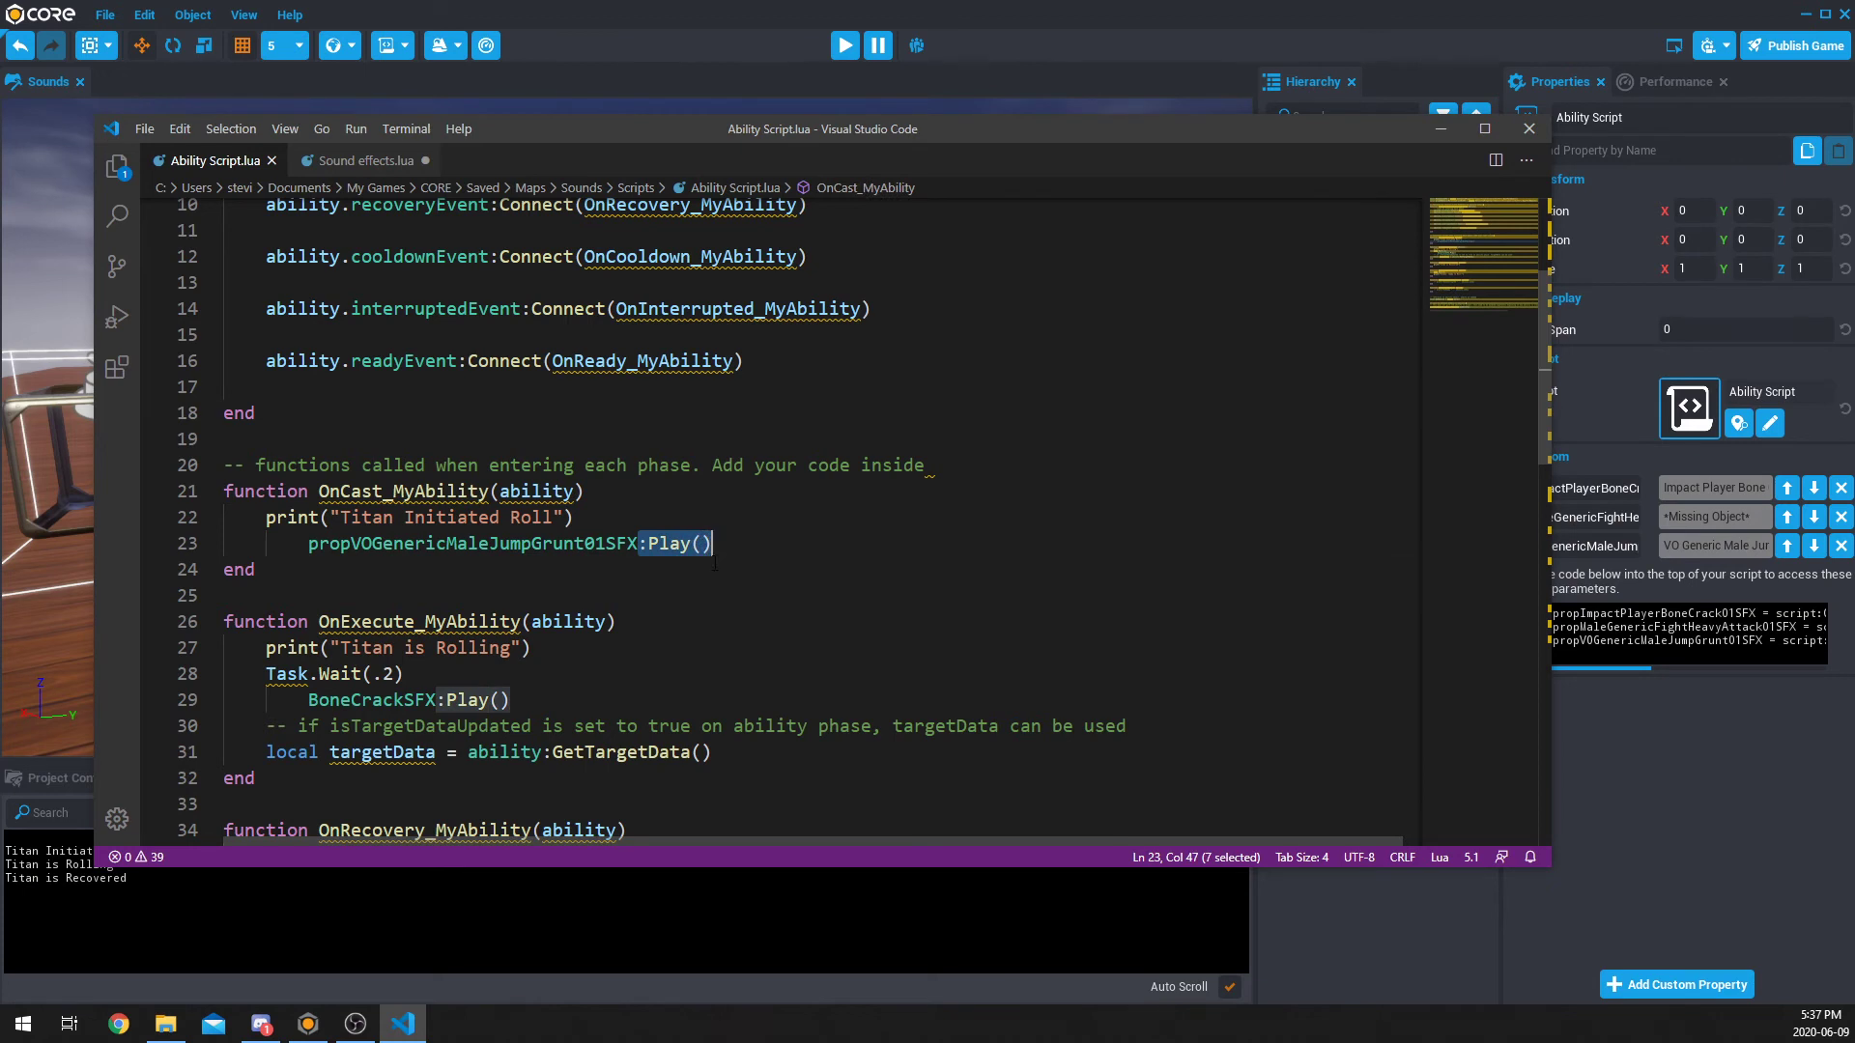
pyautogui.scroll(-2, 714, 562)
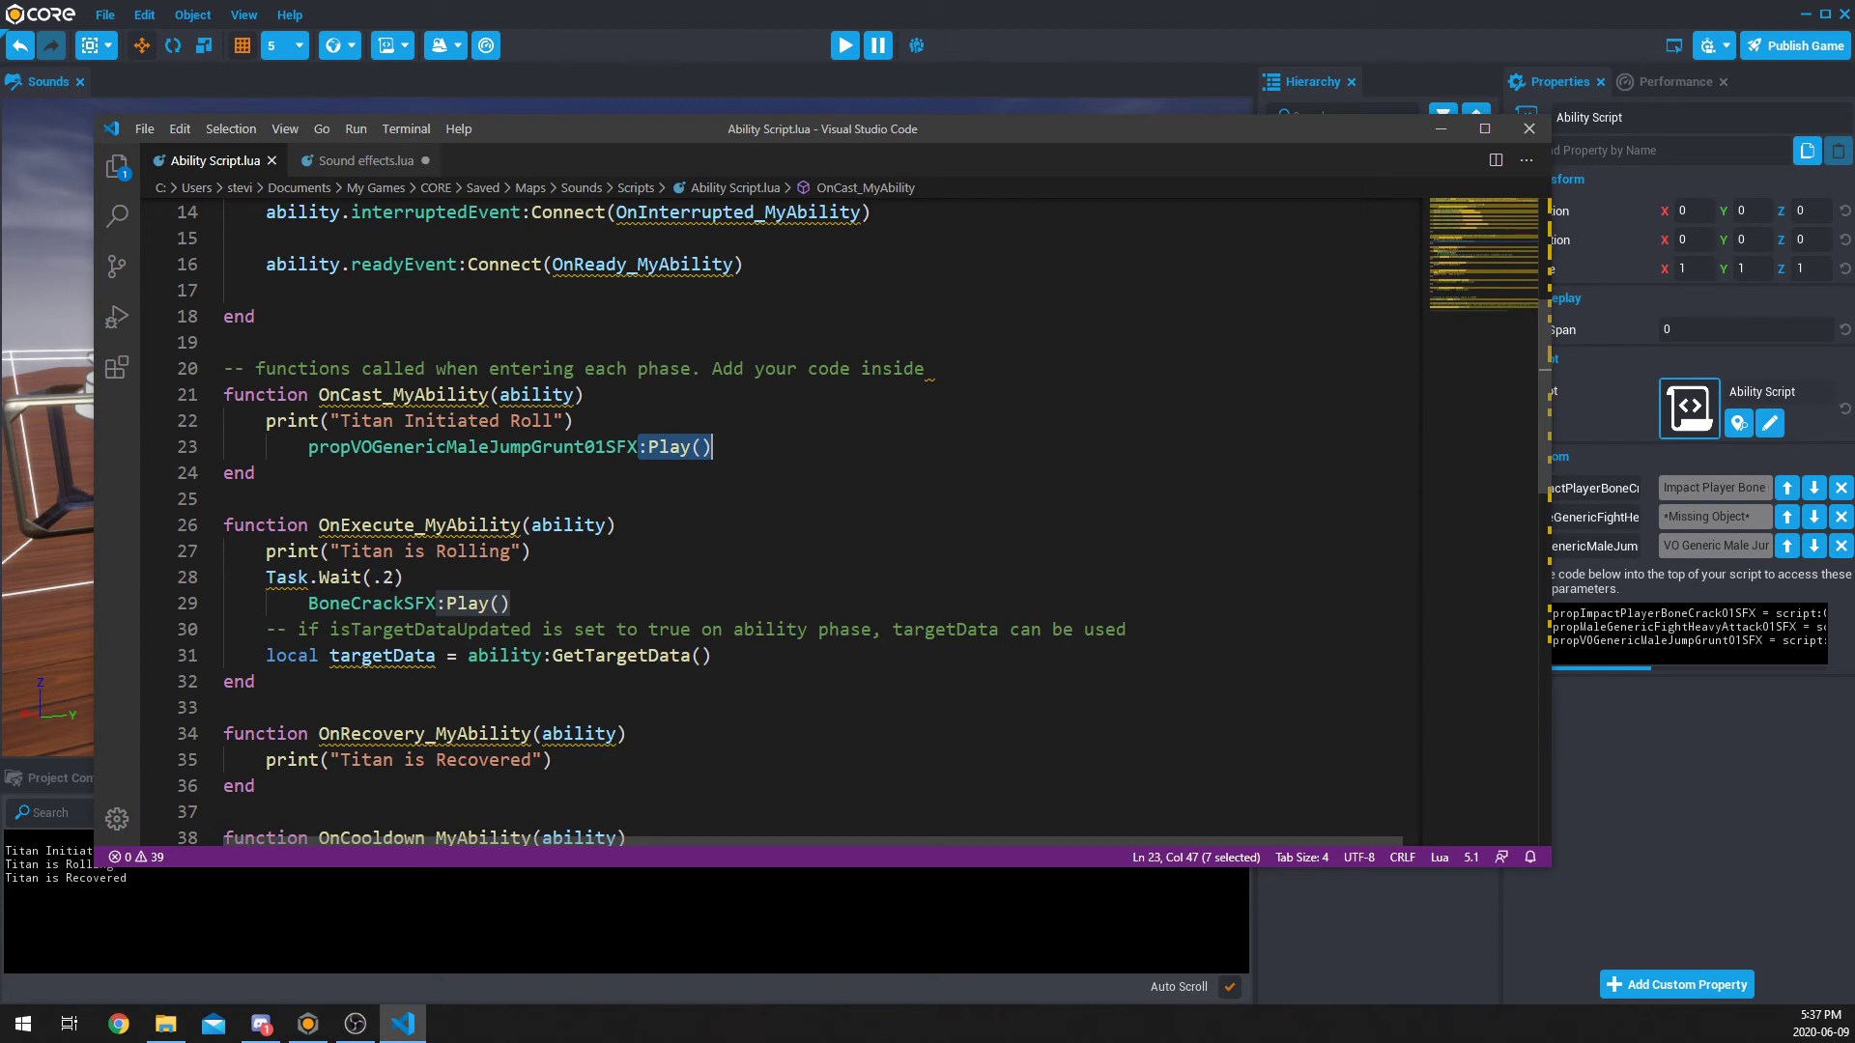
pyautogui.moveTo(351, 603); pyautogui.dragTo(435, 603)
pyautogui.click(446, 603)
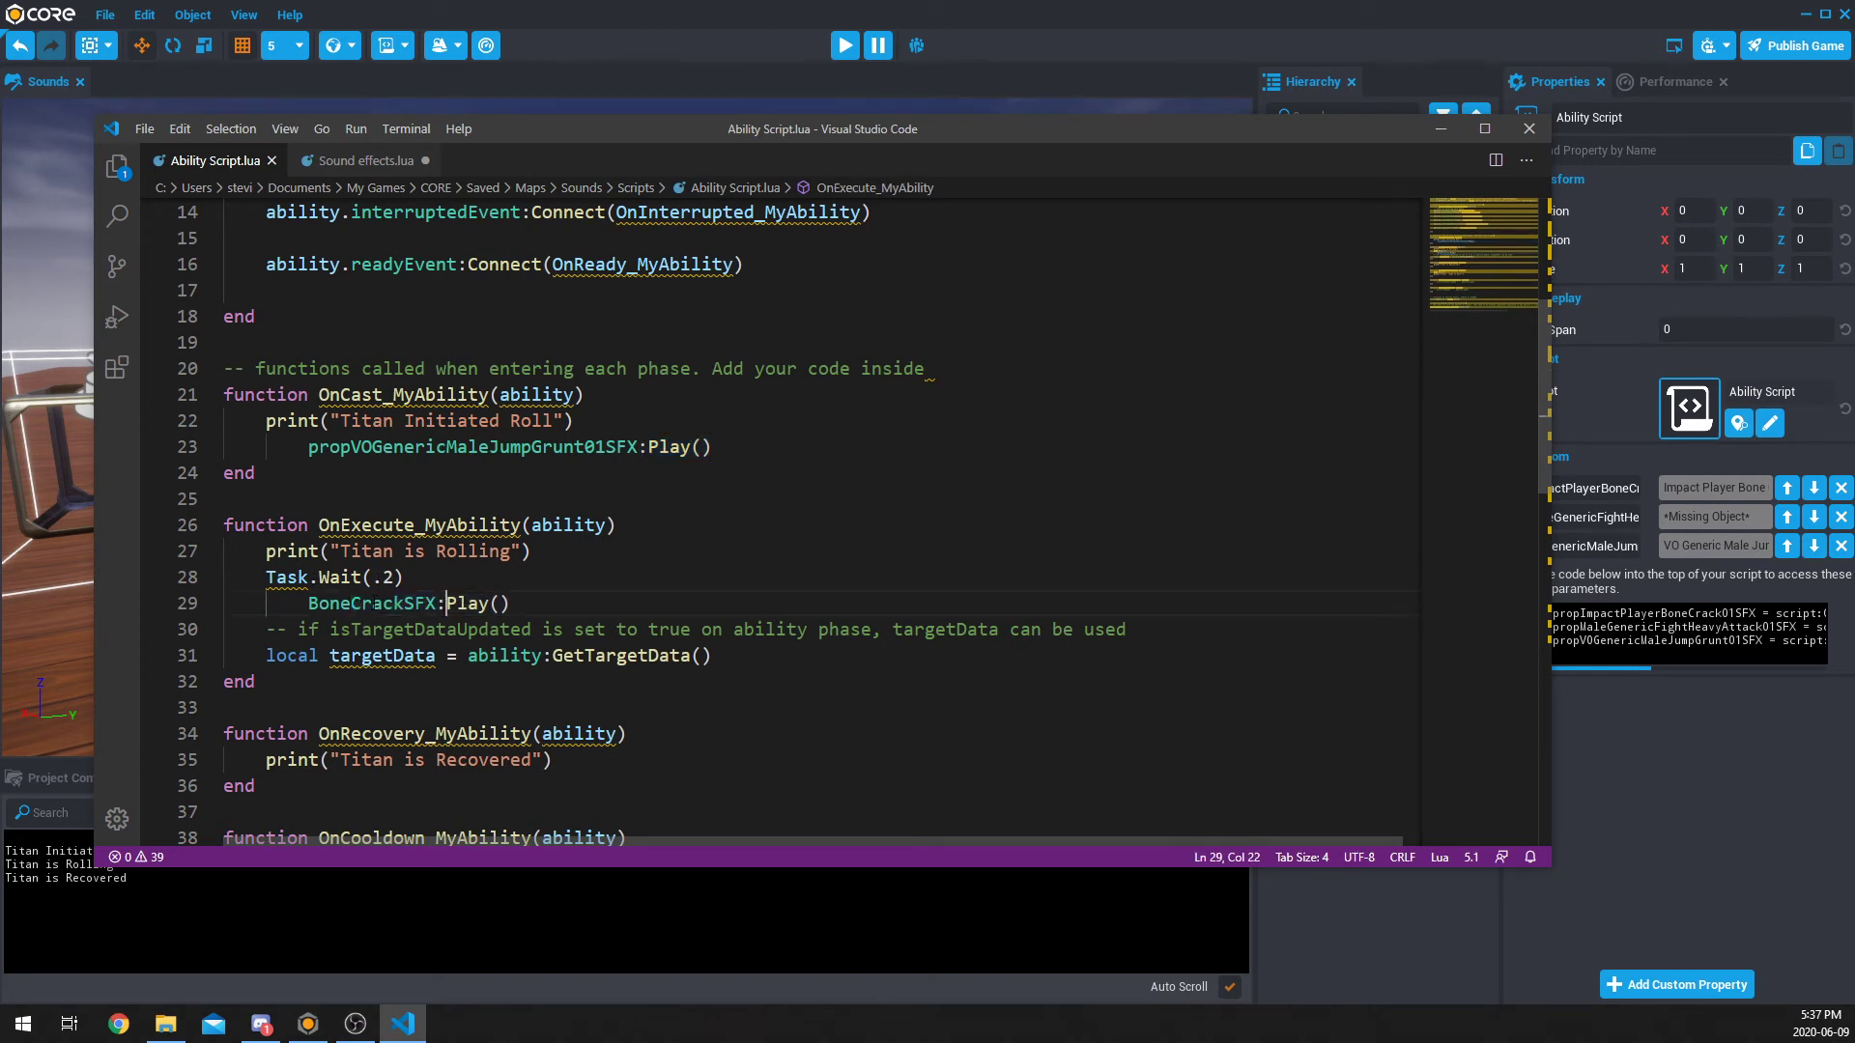
pyautogui.scroll(5, 328, 285)
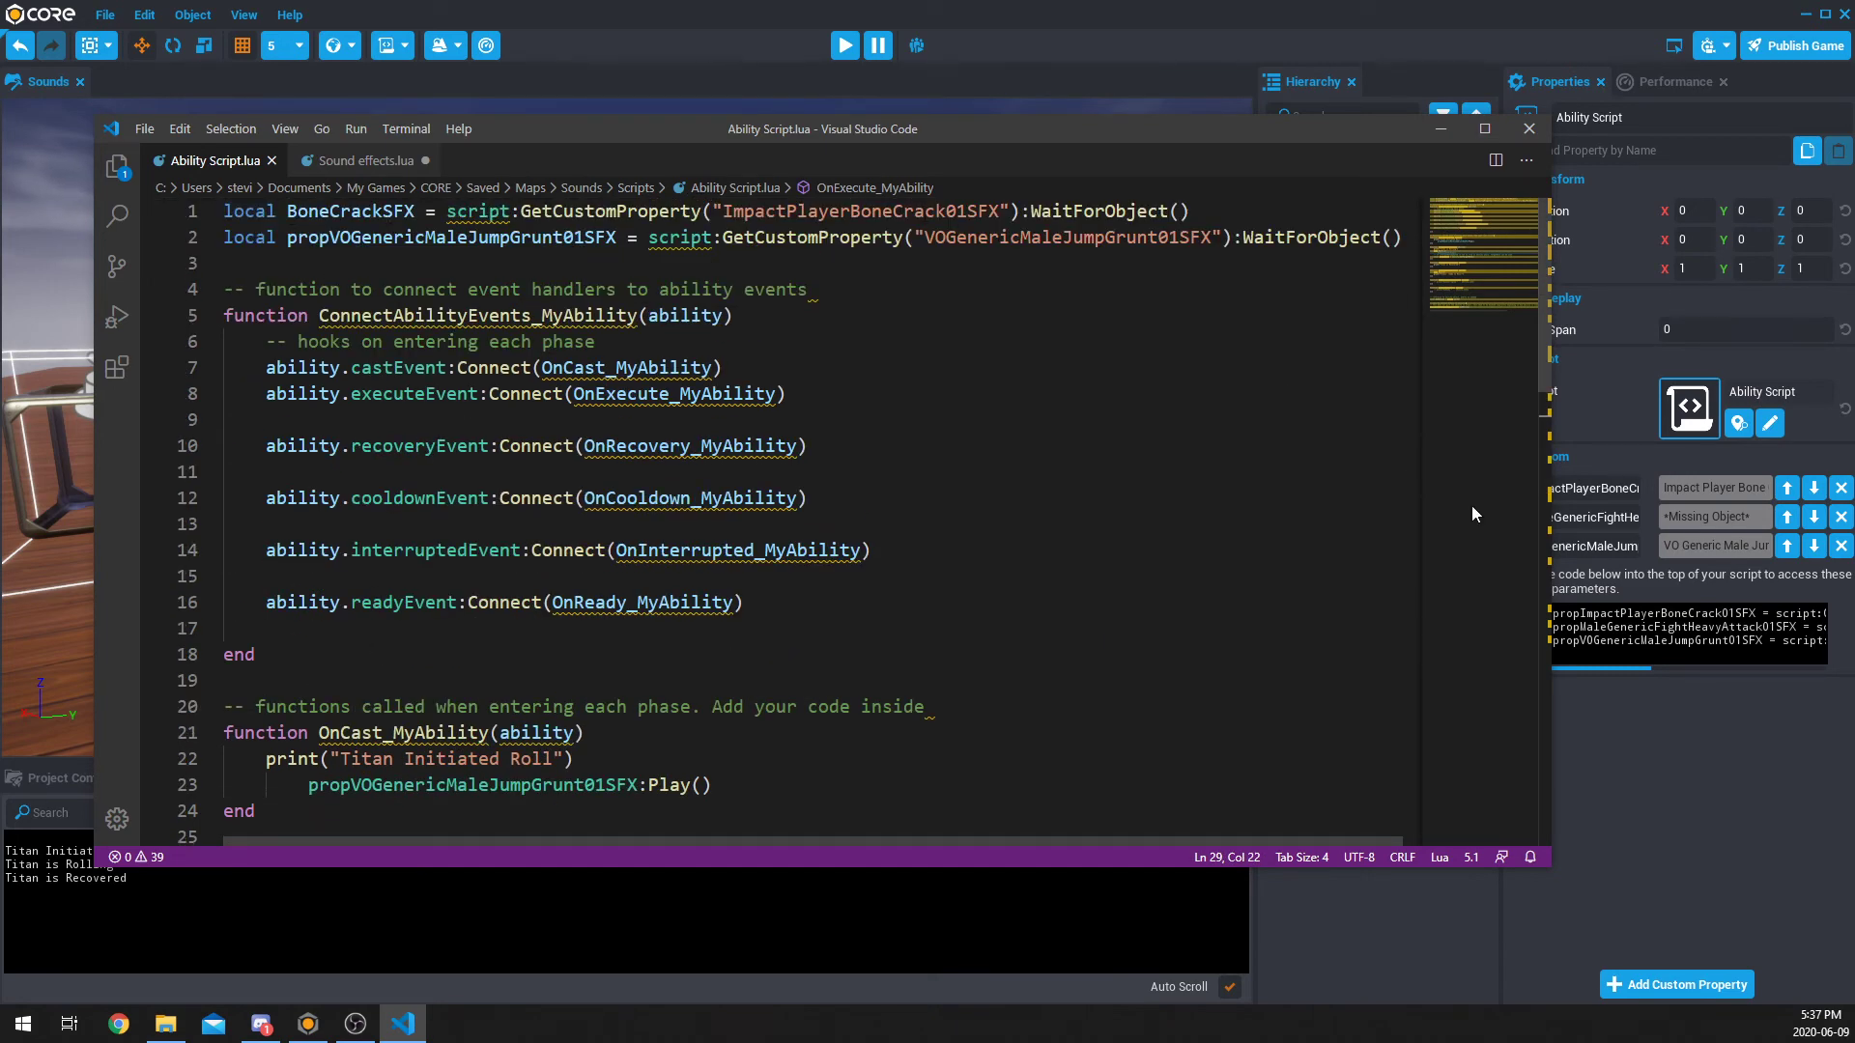
pyautogui.scroll(-6, 1485, 638)
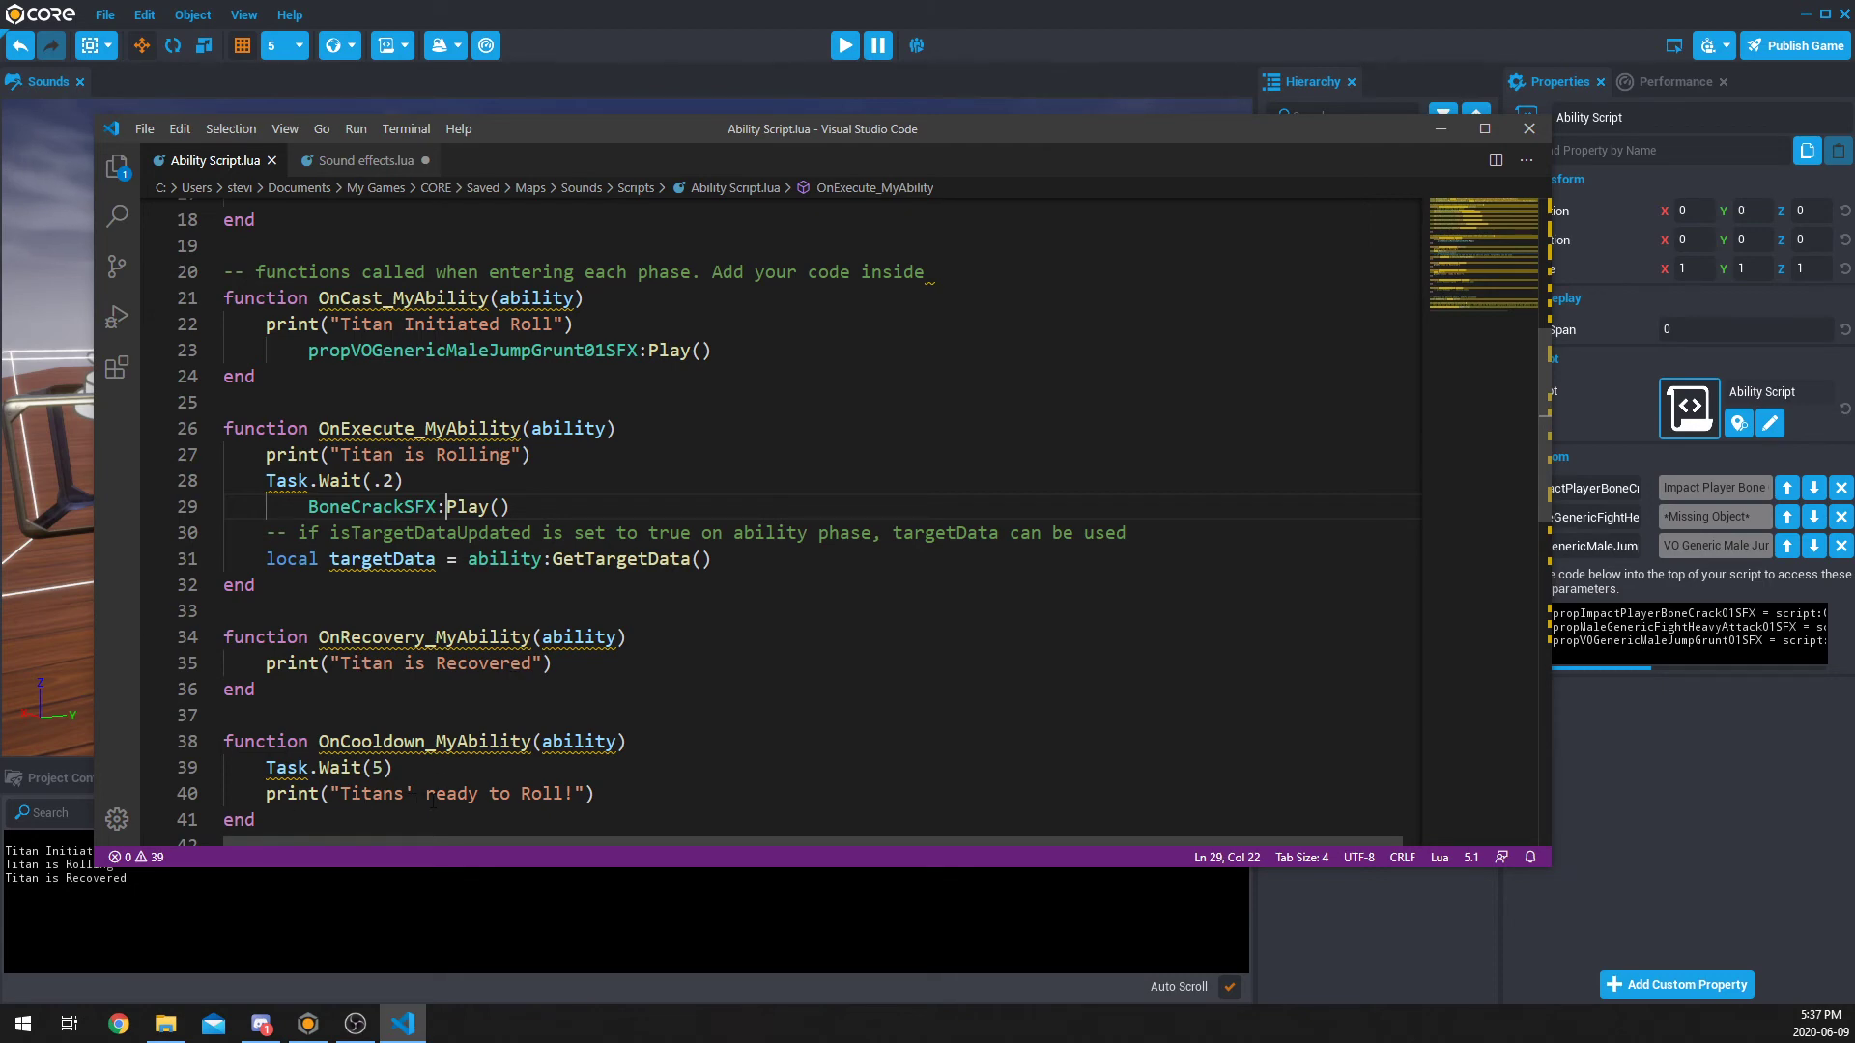
pyautogui.scroll(-1, 485, 747)
pyautogui.scroll(3, 428, 710)
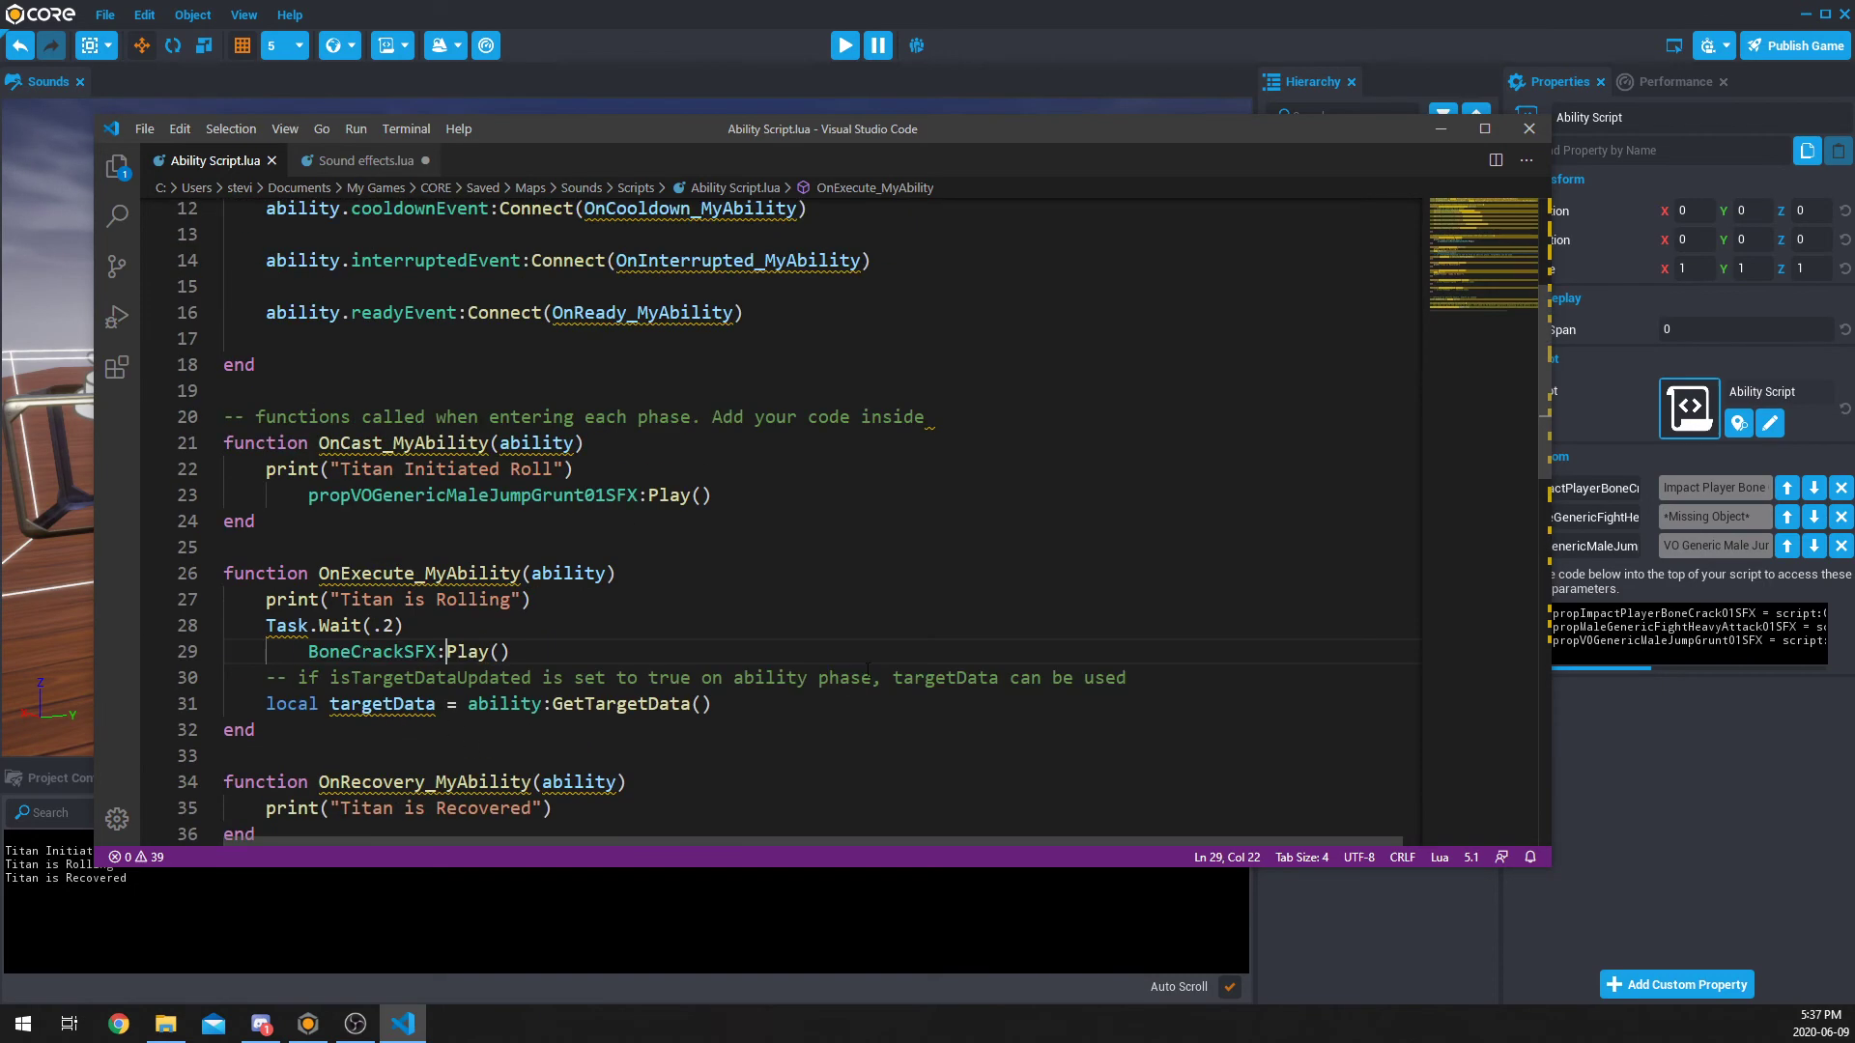
pyautogui.click(1529, 130)
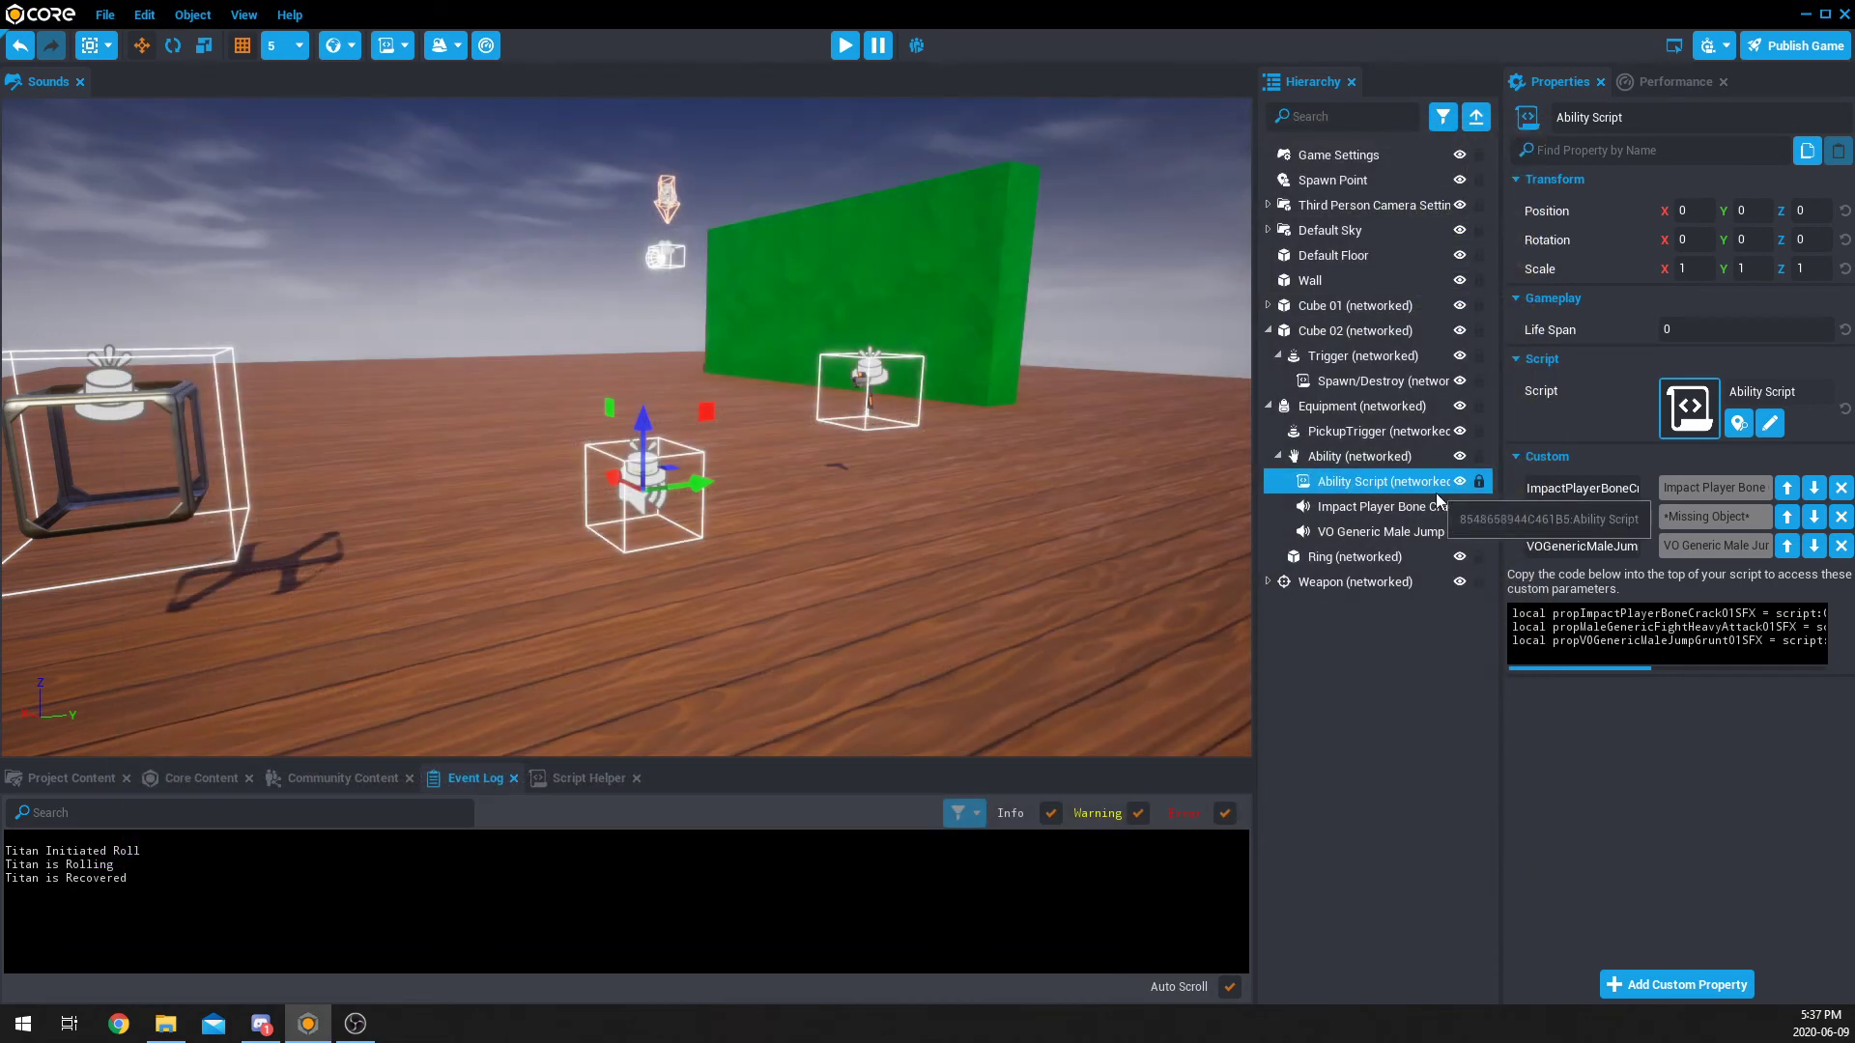
# Step: Start a preview, then run and roll the character over to pick up the weapon
pyautogui.click(845, 45)
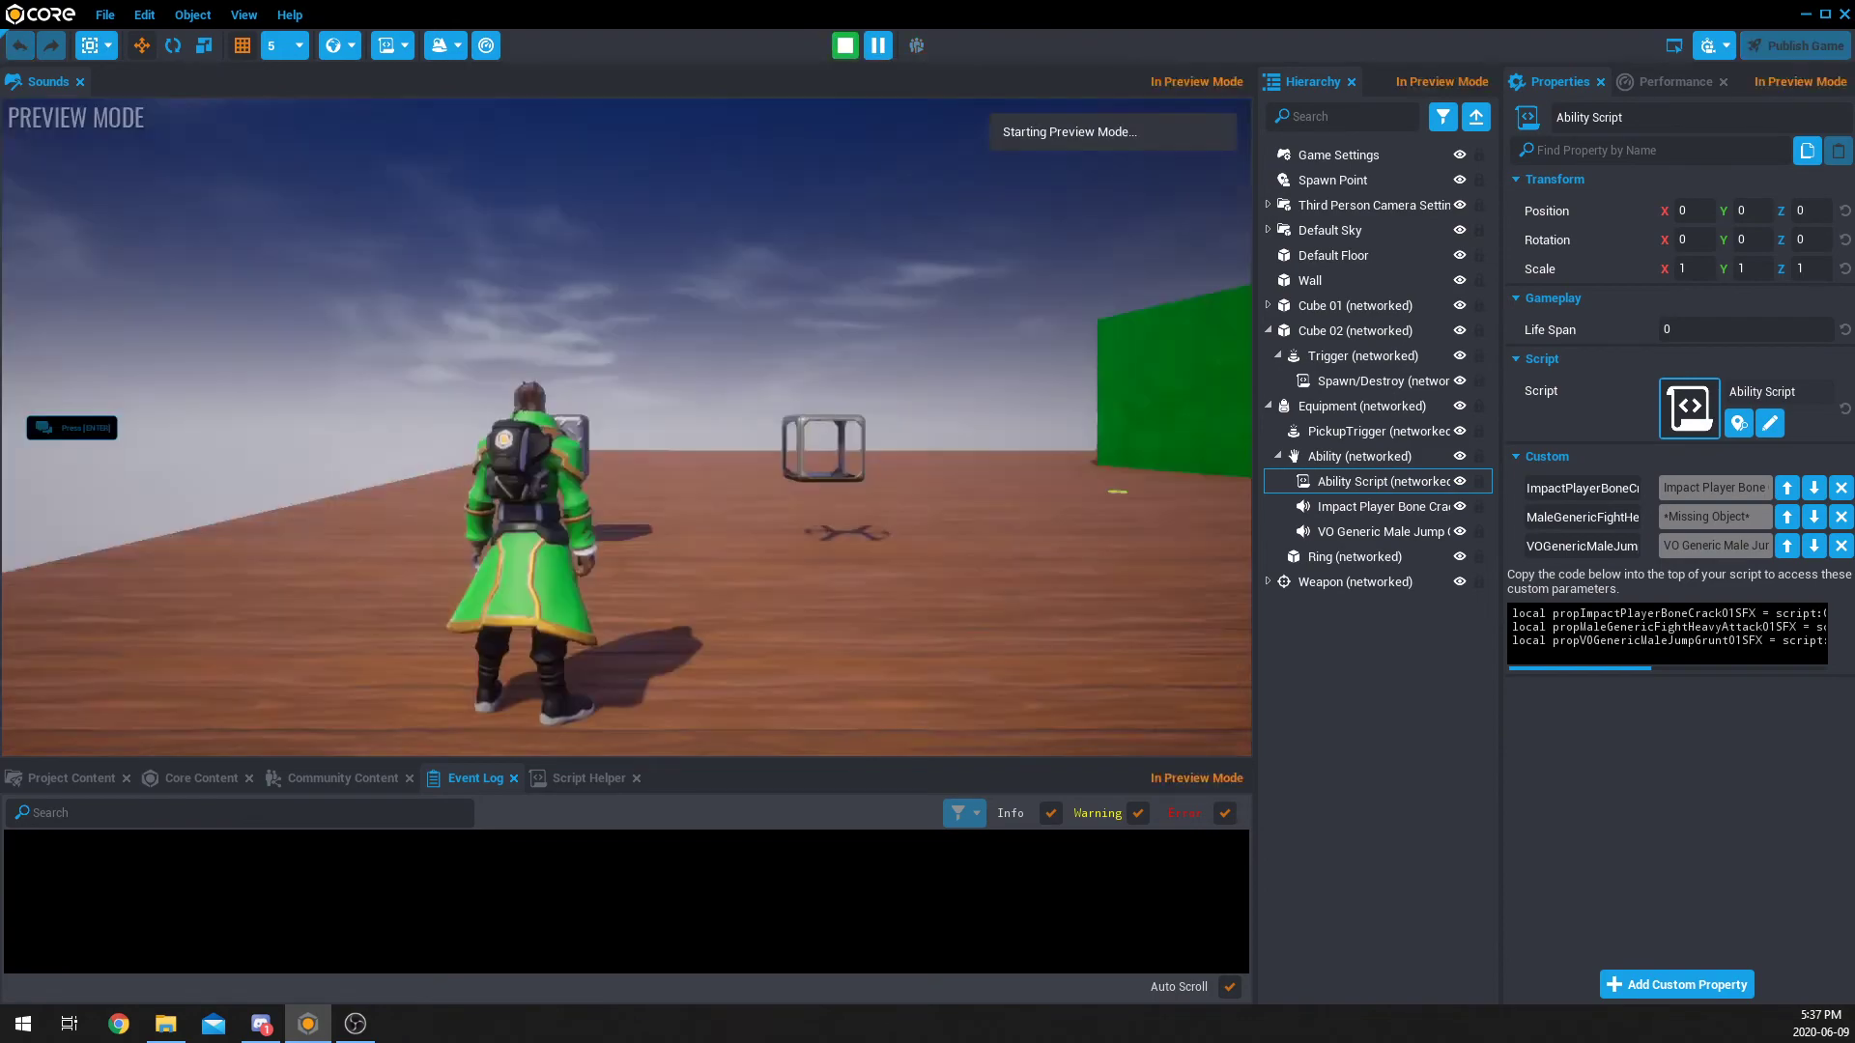
pyautogui.press('w')
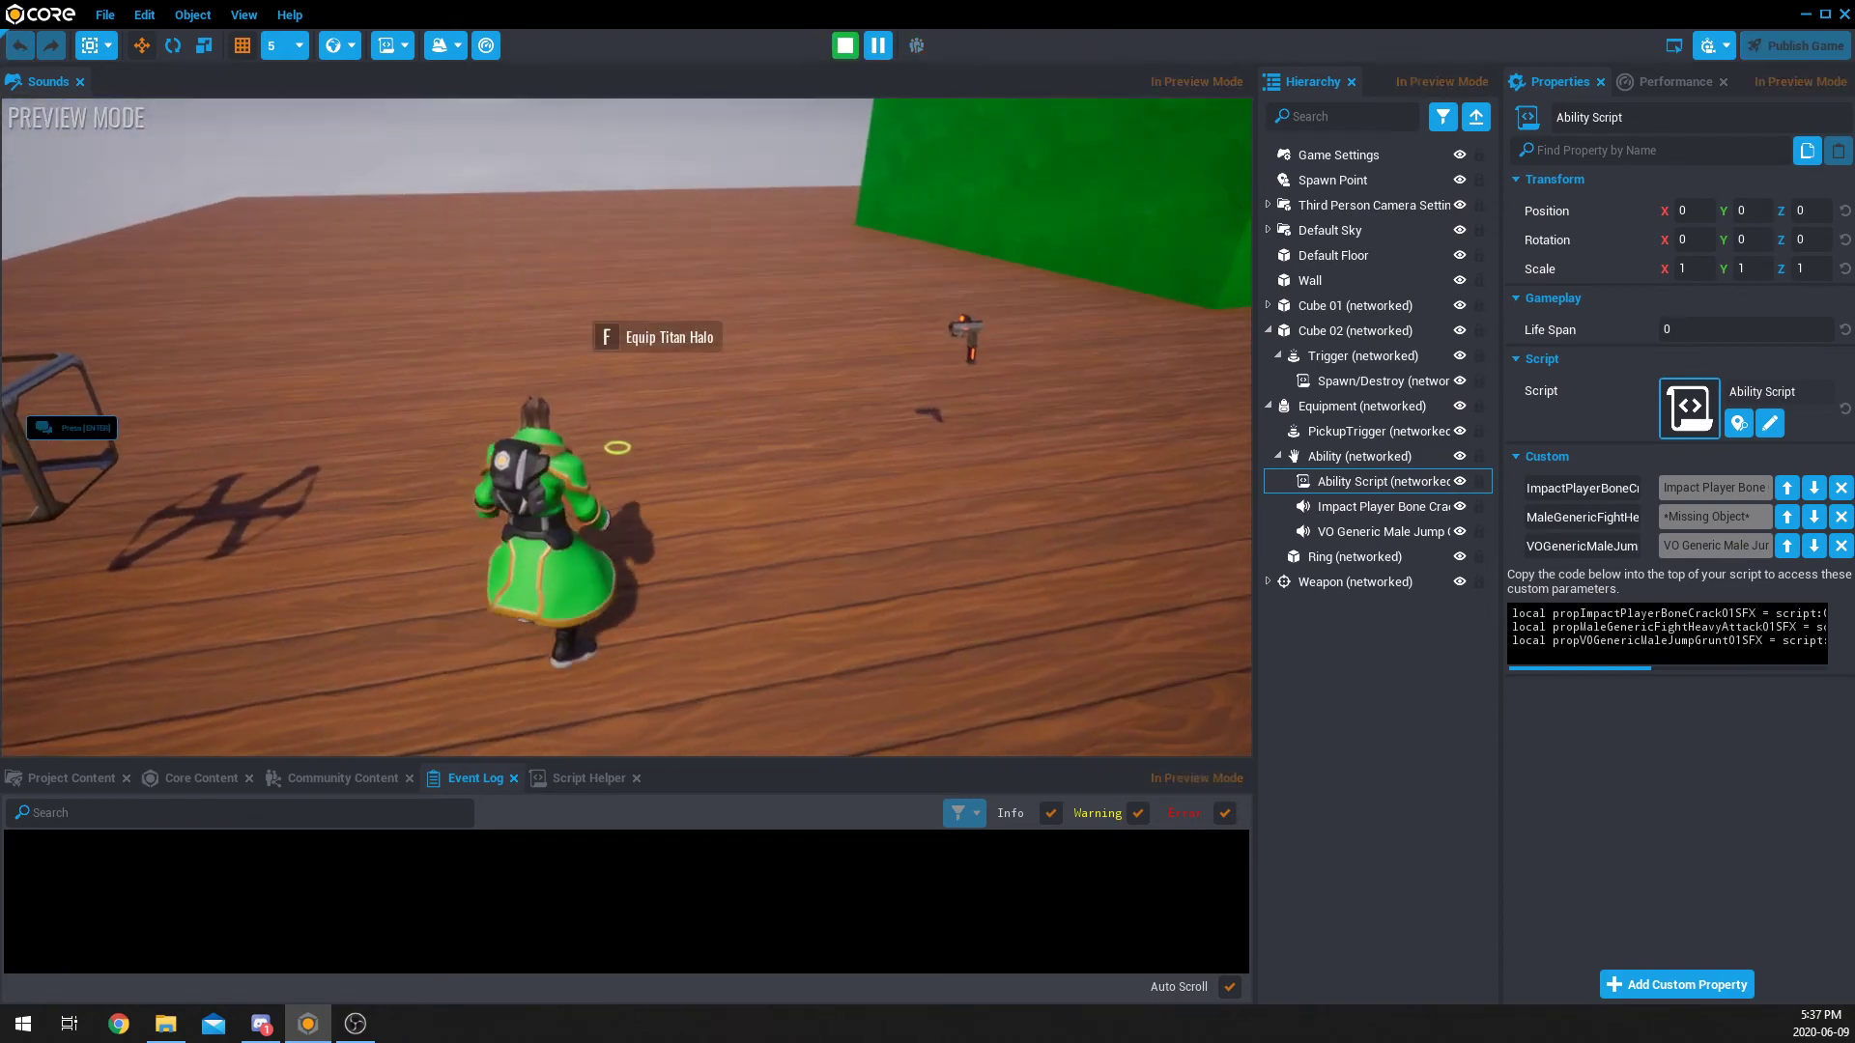
pyautogui.press('shift')
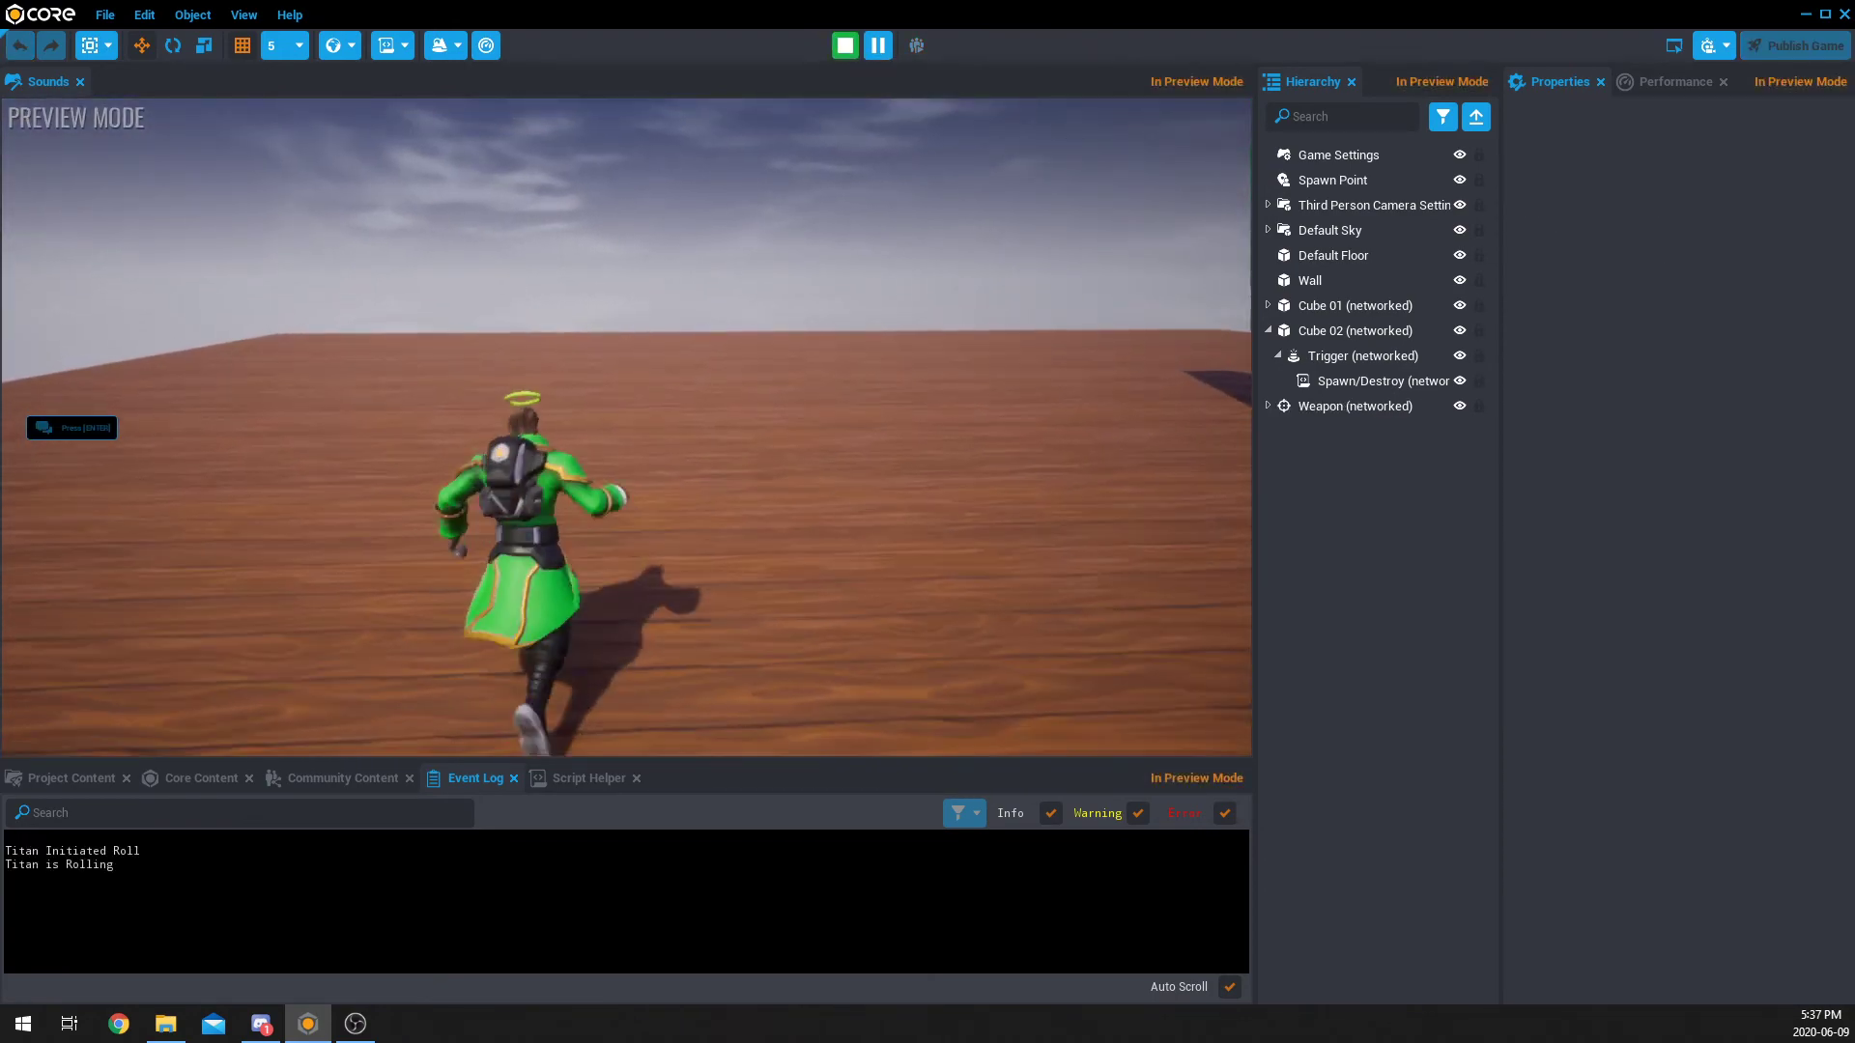
pyautogui.press('w')
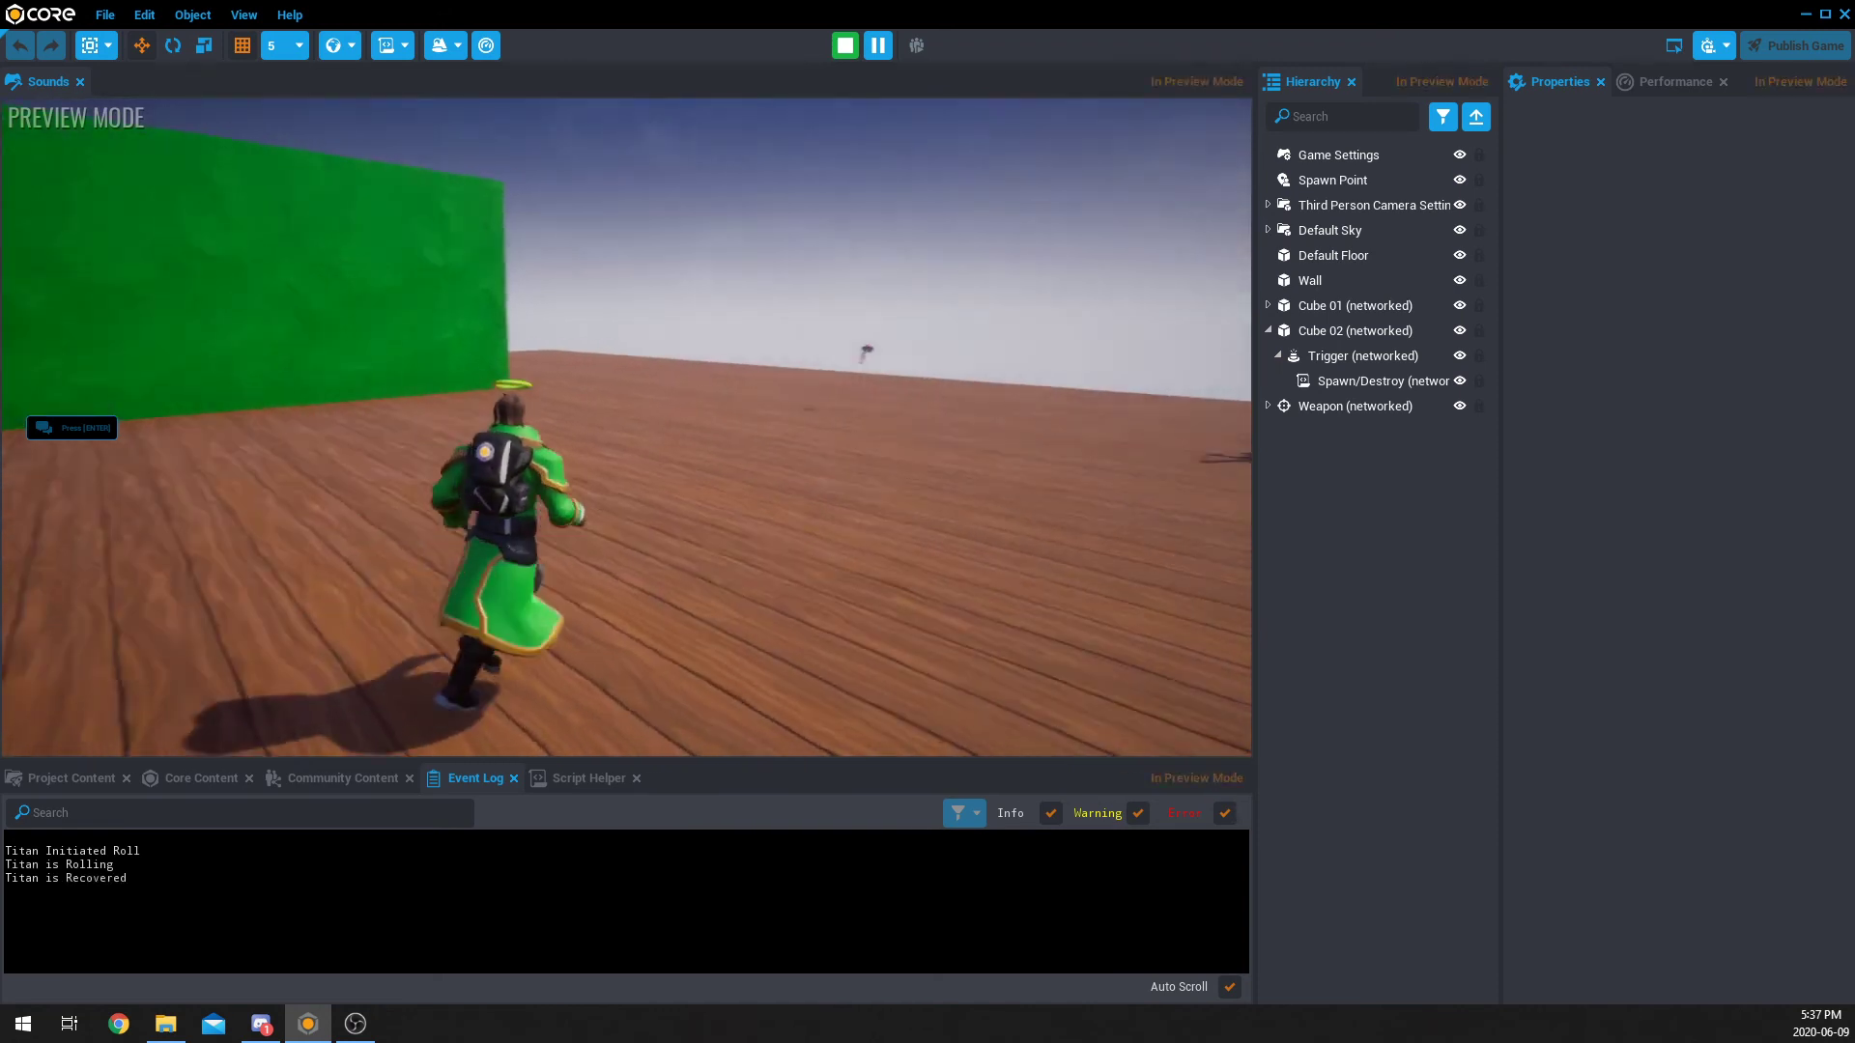
pyautogui.press('w')
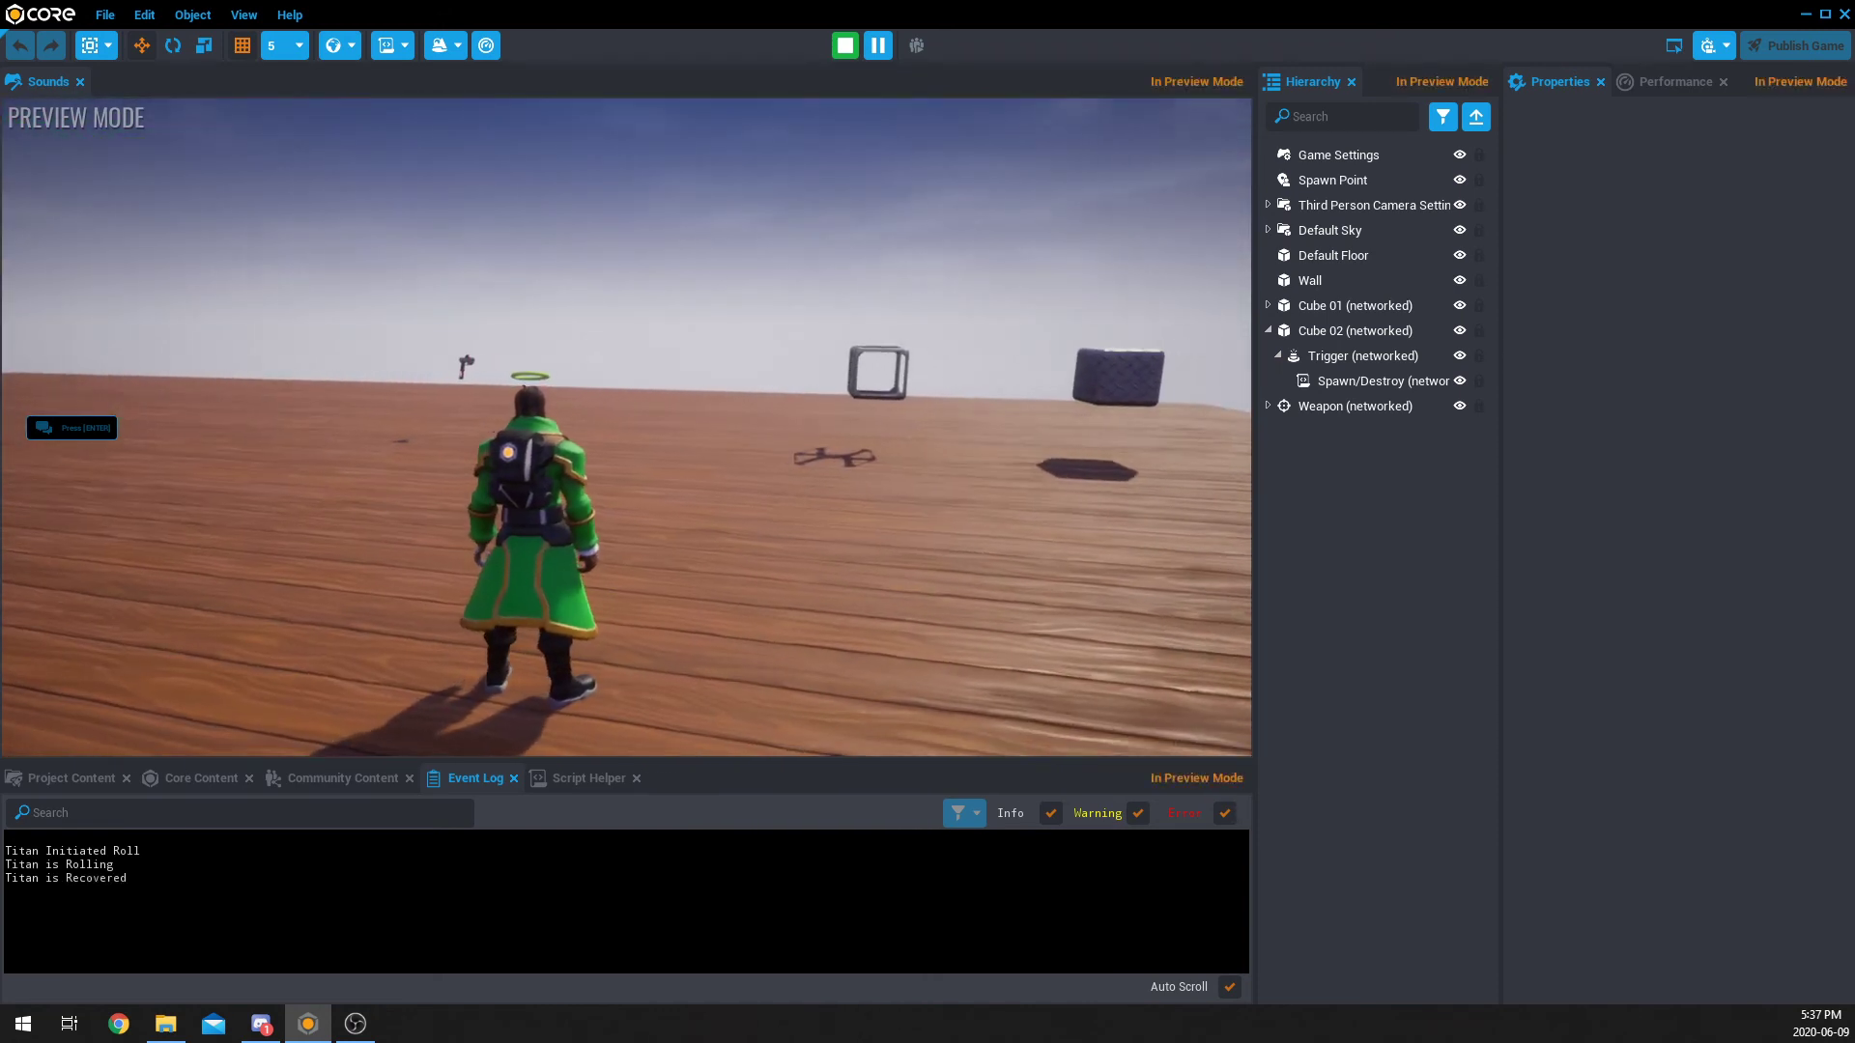
pyautogui.press('w')
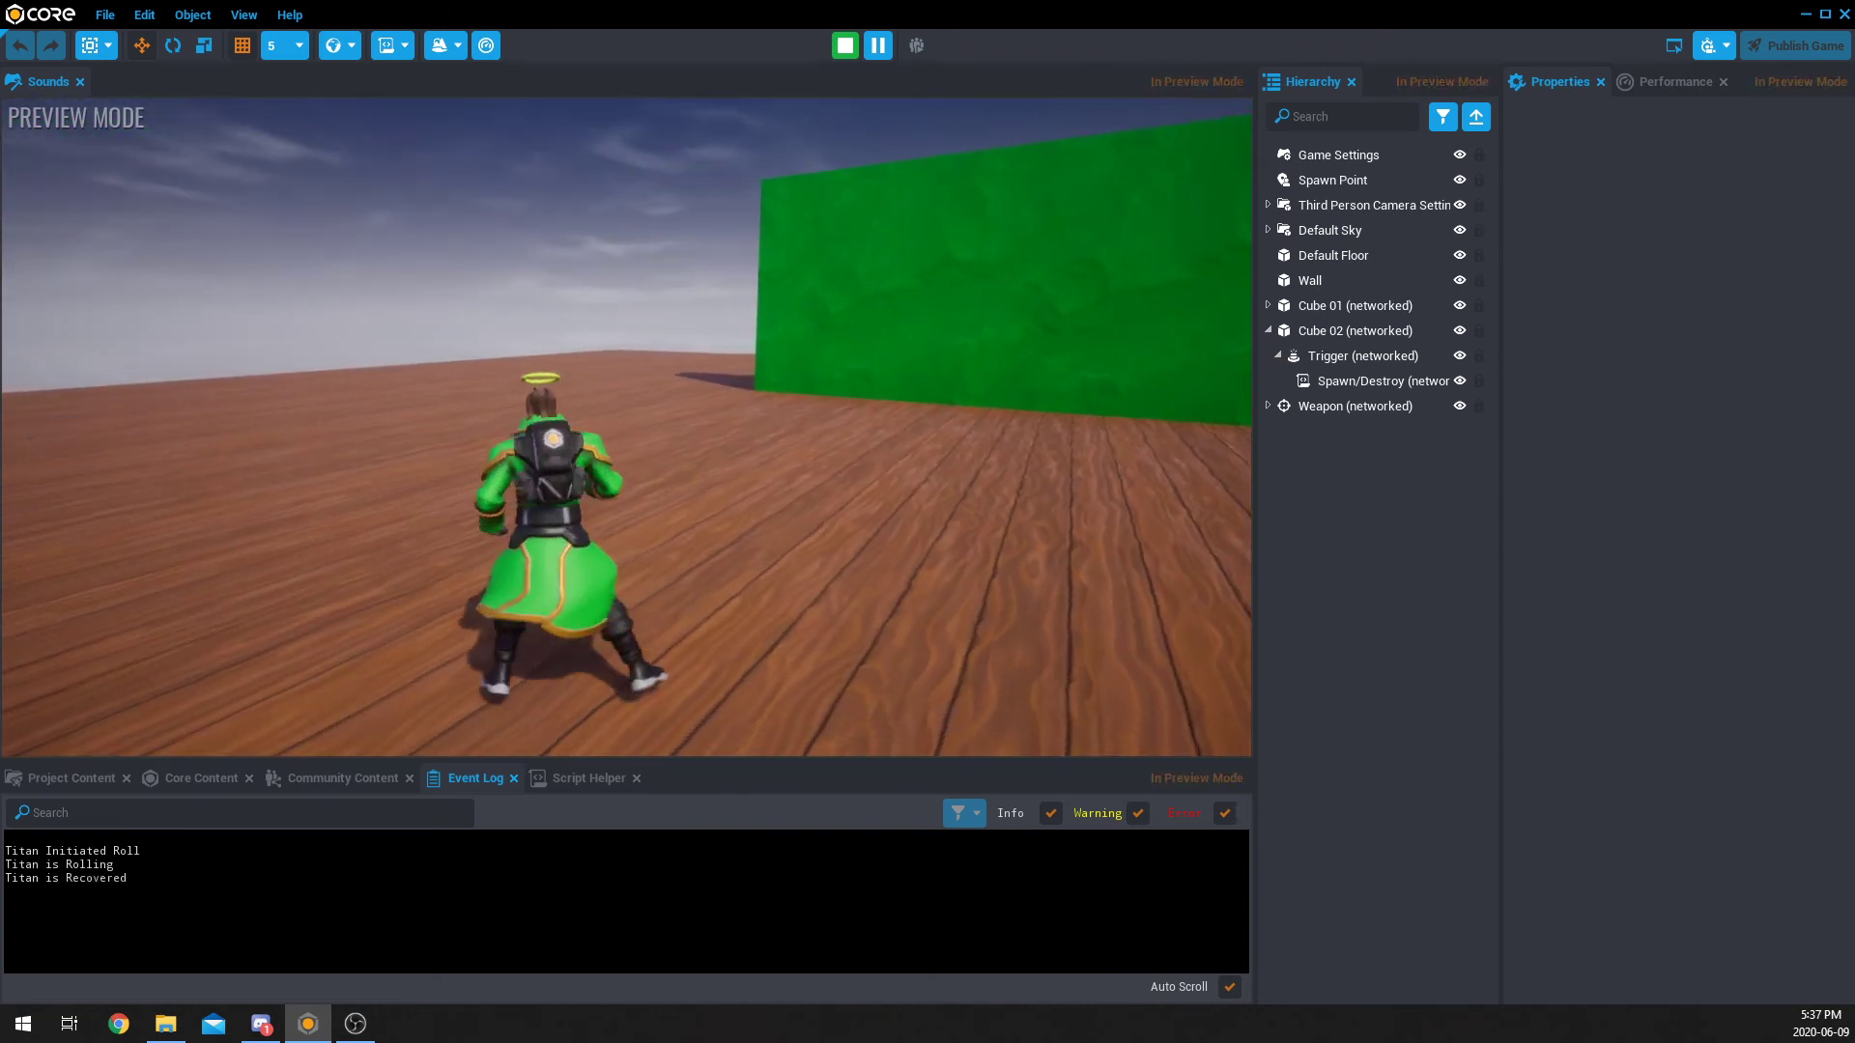
pyautogui.press('w')
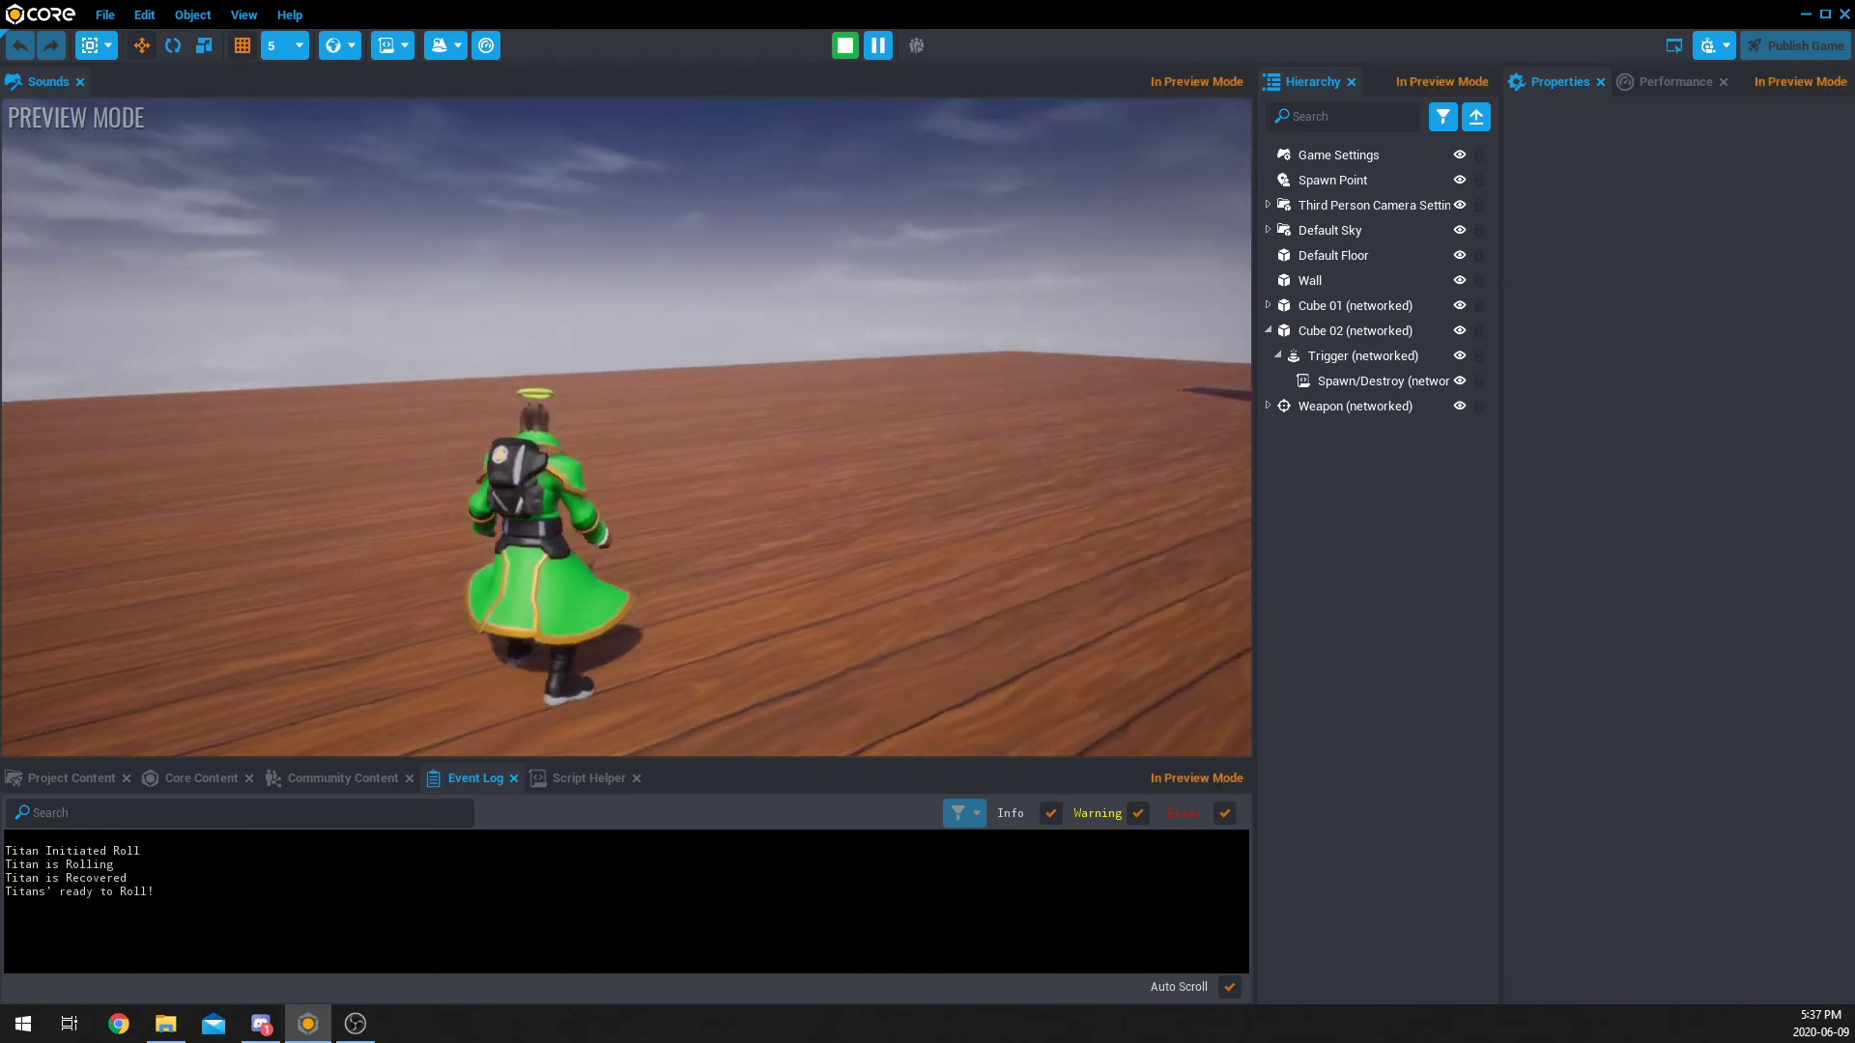
pyautogui.press('shift')
pyautogui.press('w')
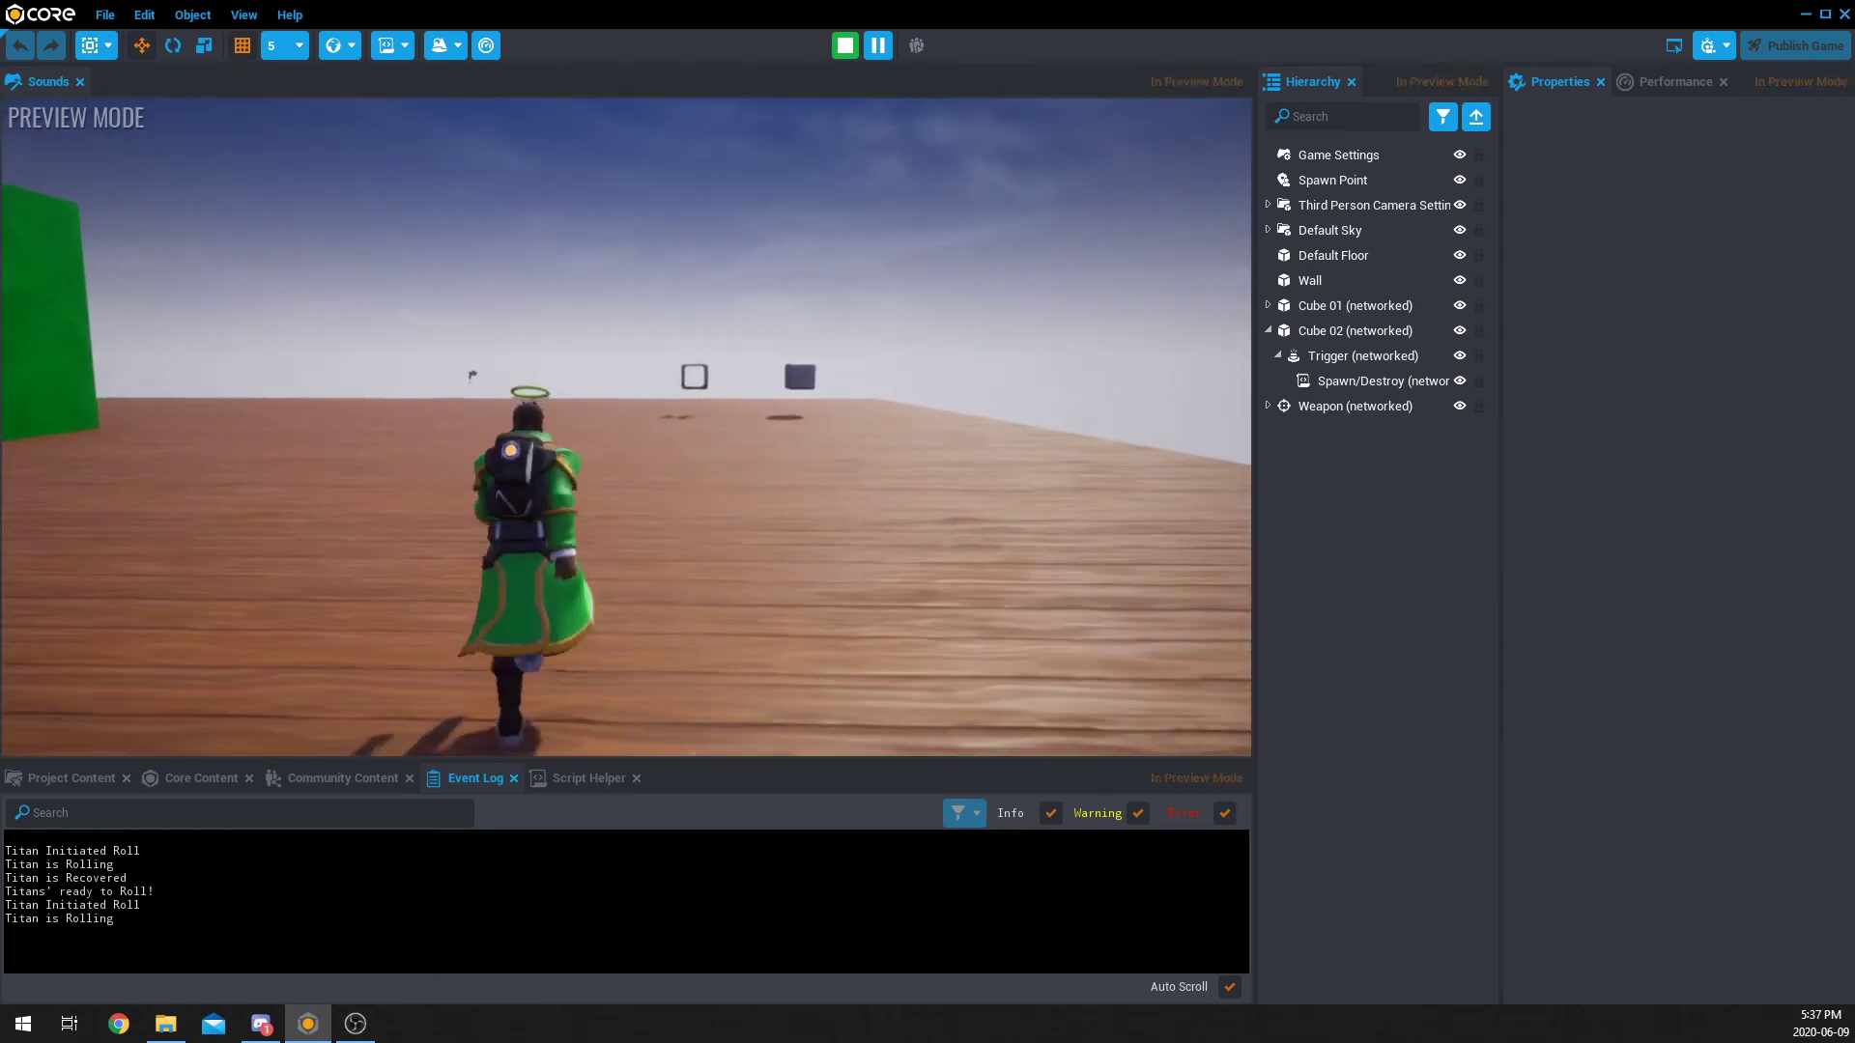
pyautogui.press('w')
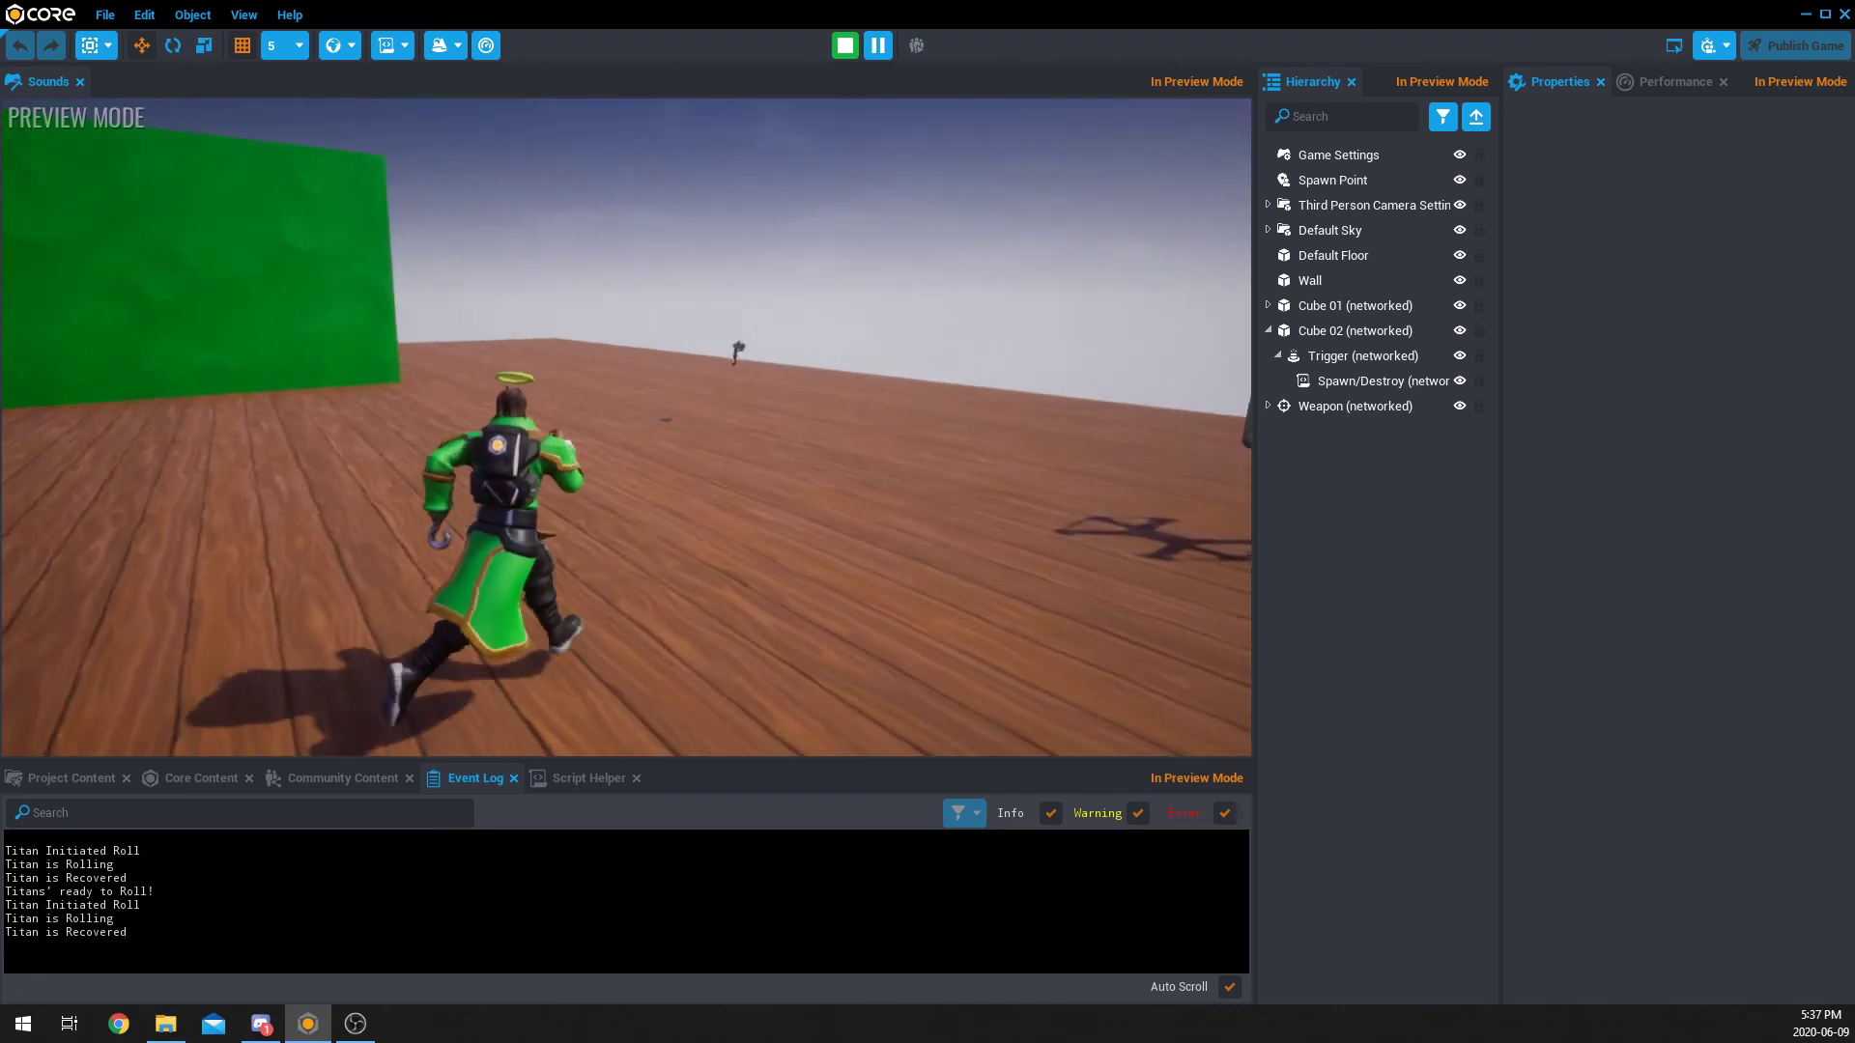
pyautogui.press('w')
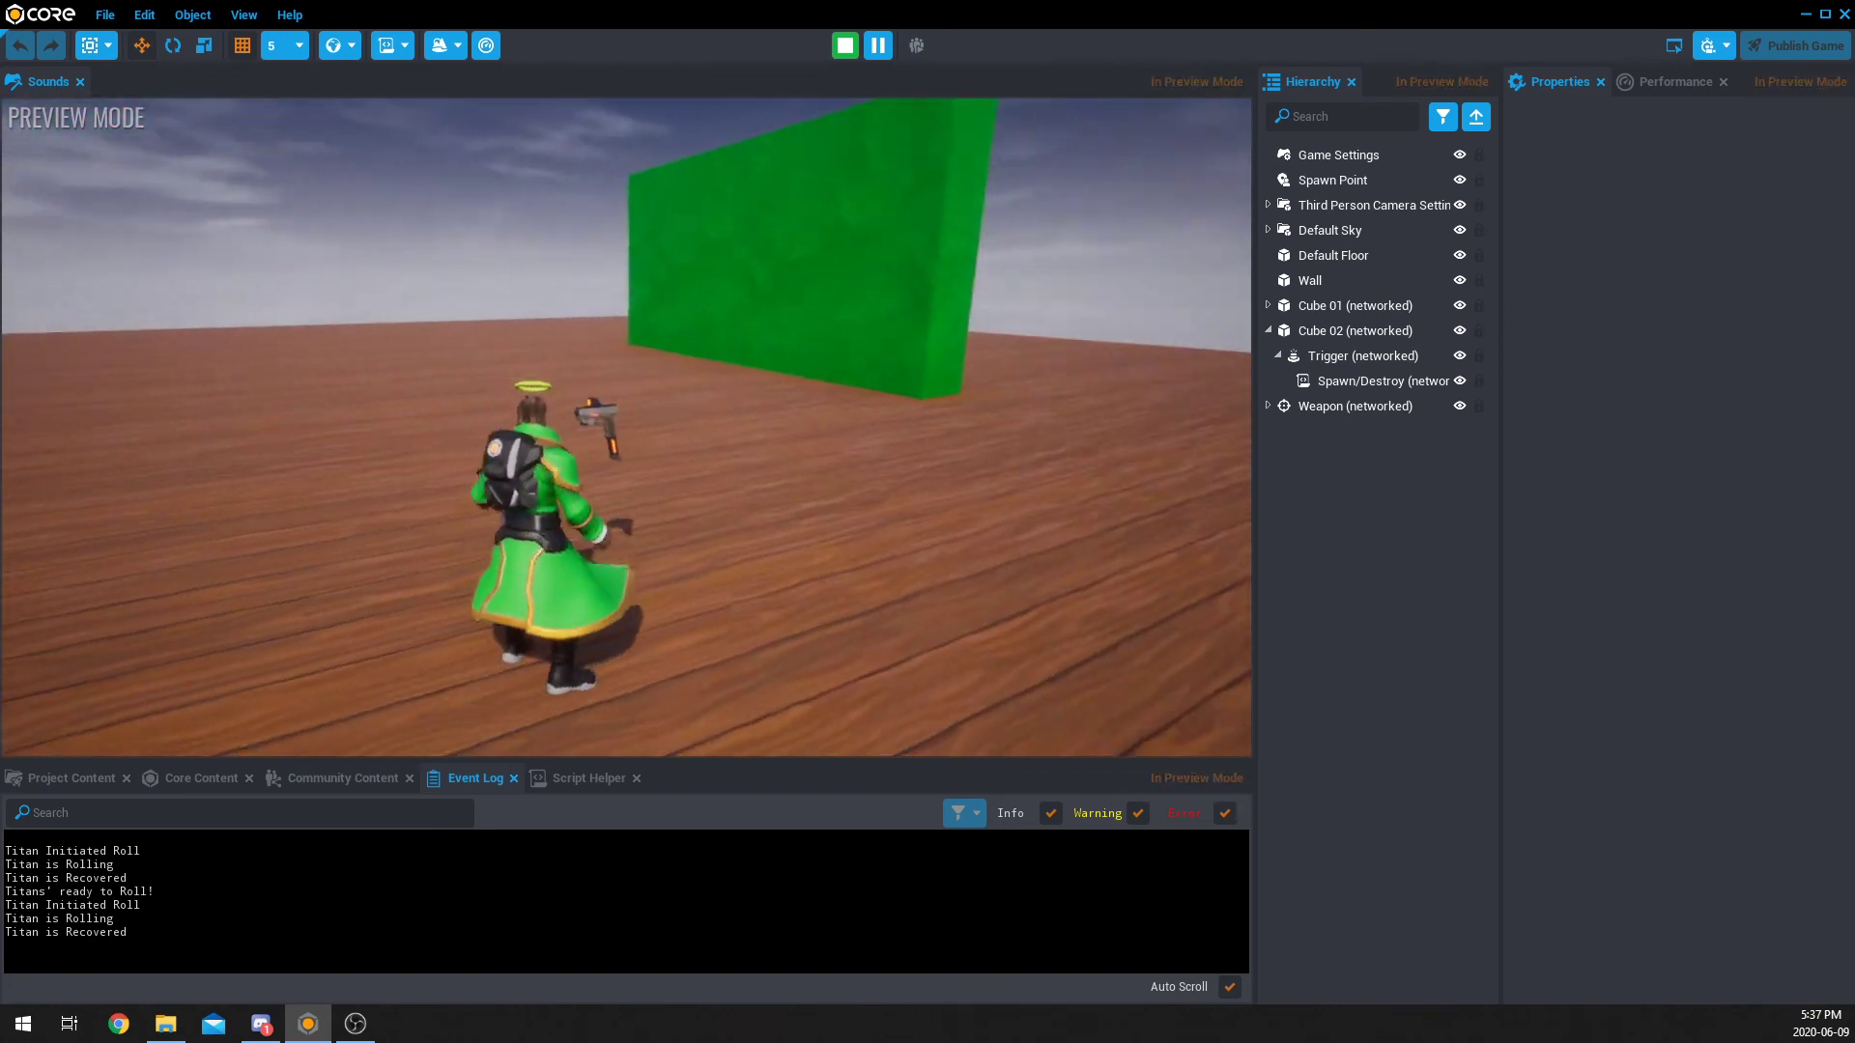
pyautogui.press('w')
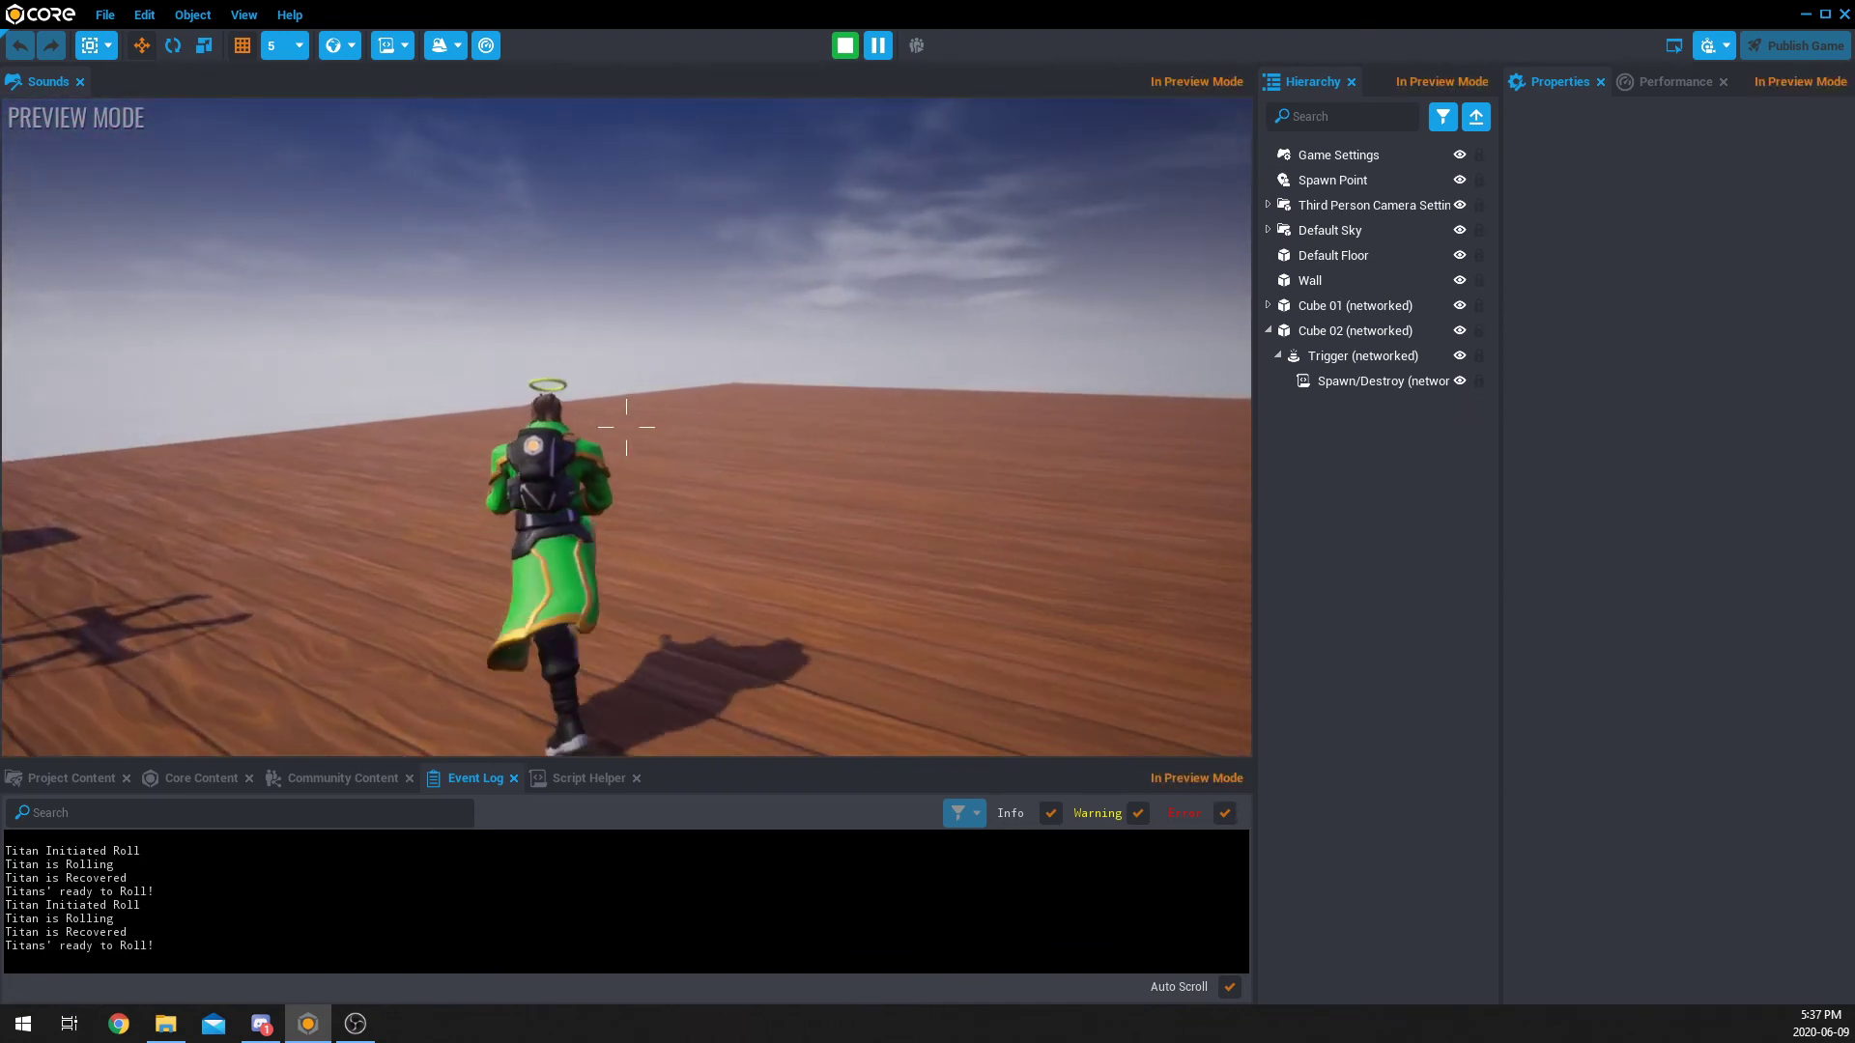
# Step: Fire the weapon repeatedly to launch Networked Ball Bullets
pyautogui.click(626, 427)
pyautogui.click(626, 427)
pyautogui.click(627, 427)
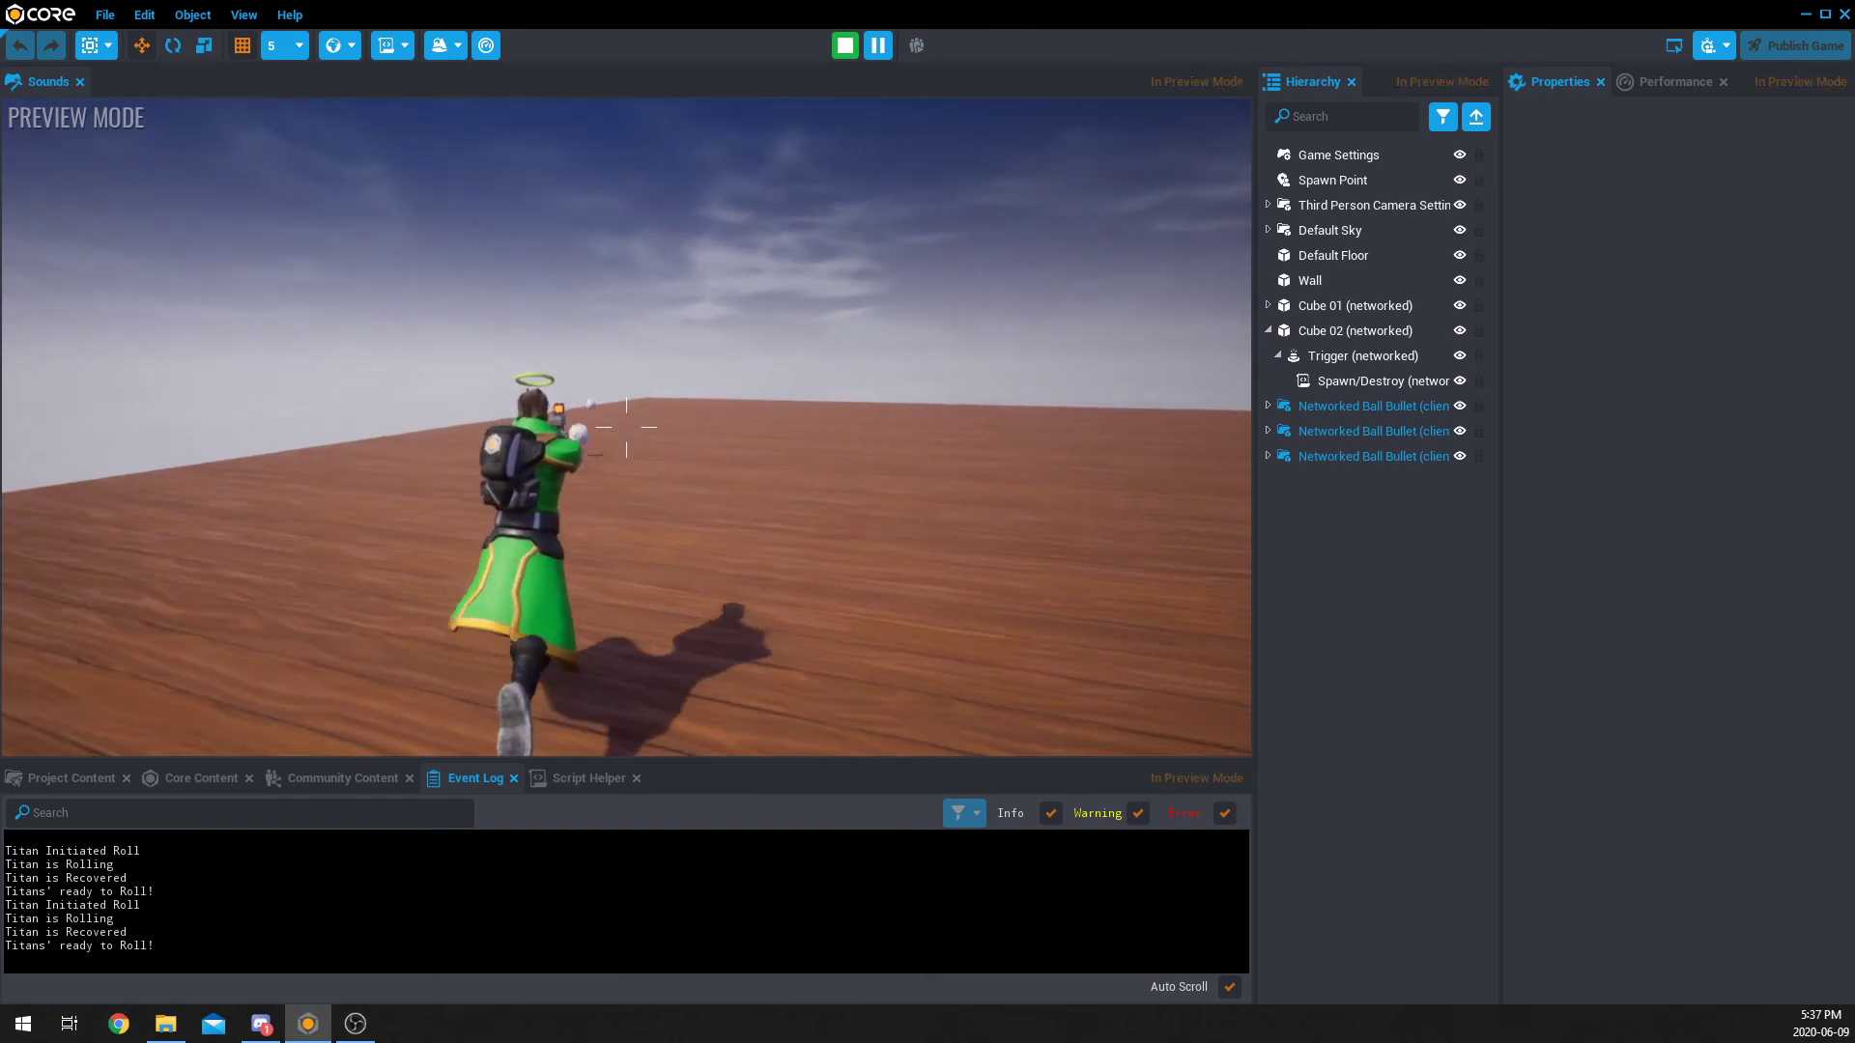
pyautogui.click(626, 427)
pyautogui.click(626, 427)
pyautogui.click(626, 427)
pyautogui.click(626, 427)
pyautogui.click(626, 427)
pyautogui.click(626, 427)
pyautogui.click(626, 427)
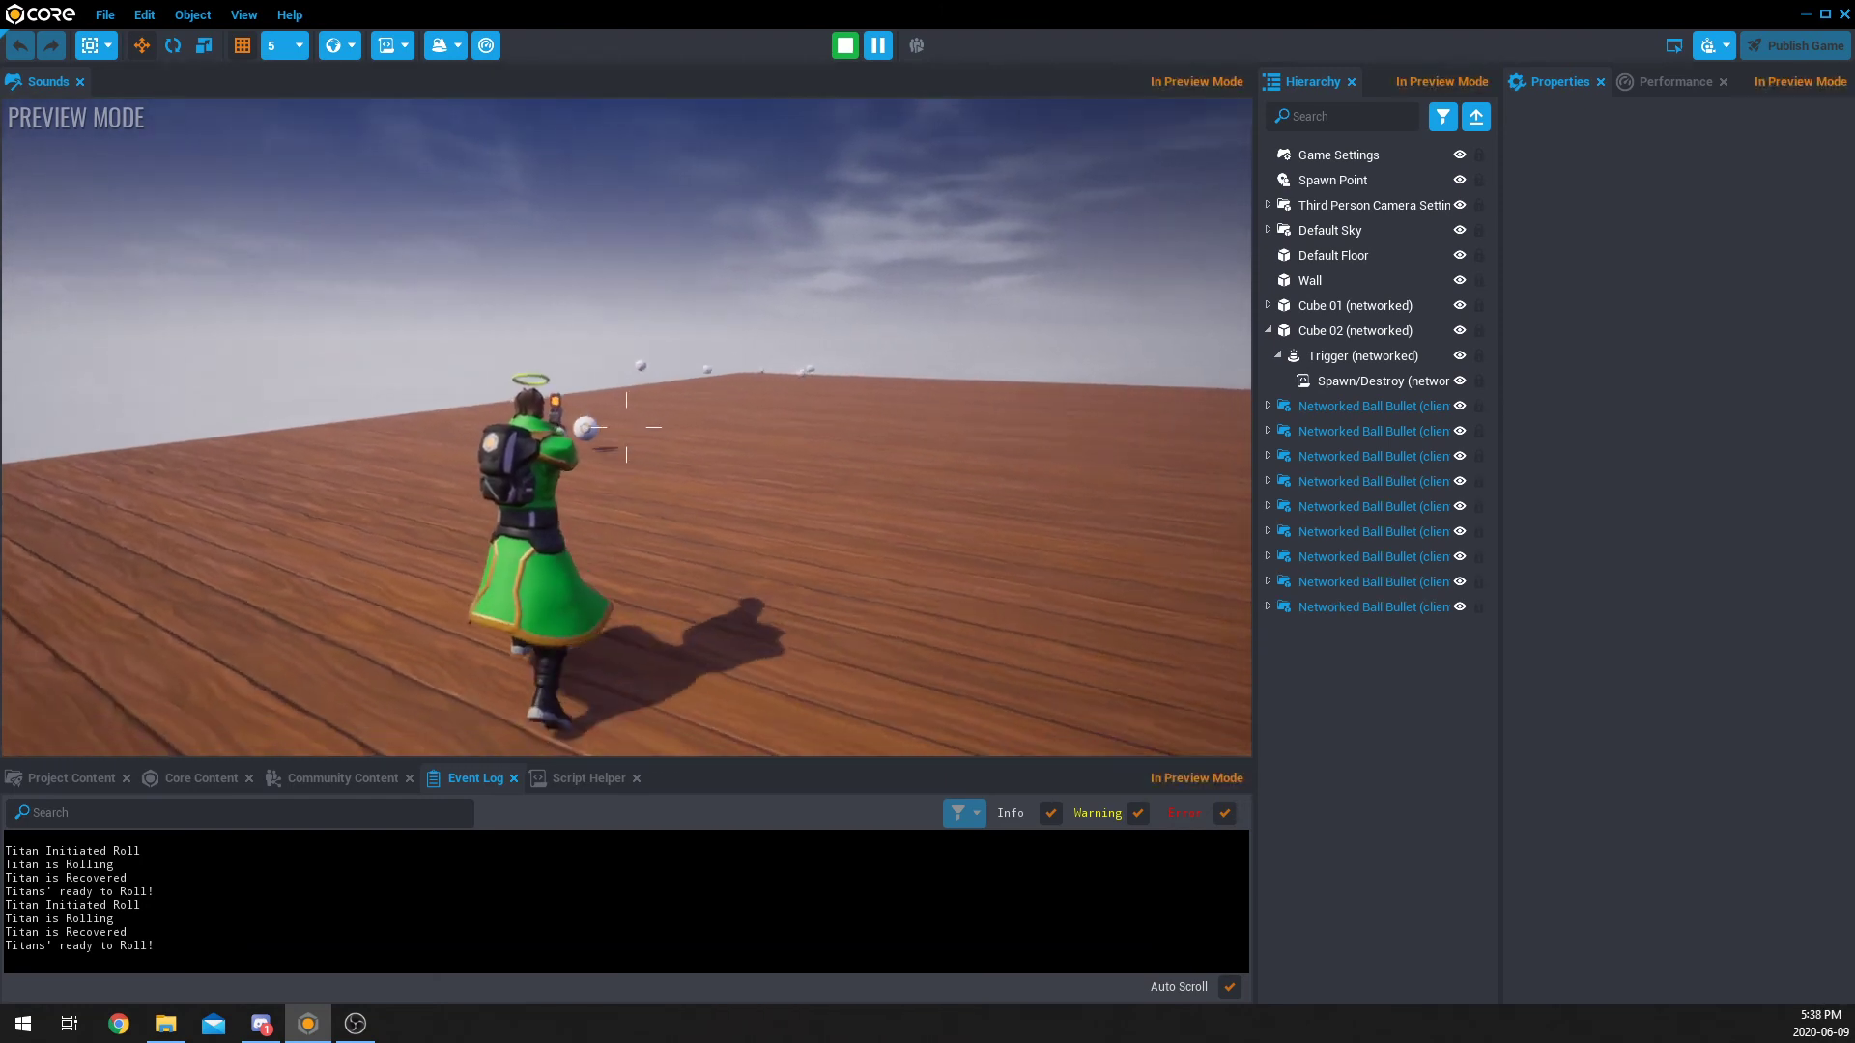
pyautogui.click(626, 427)
# Step: Stop the preview and collapse the Ability, Equipment and Cube 02 groups
pyautogui.press('=')
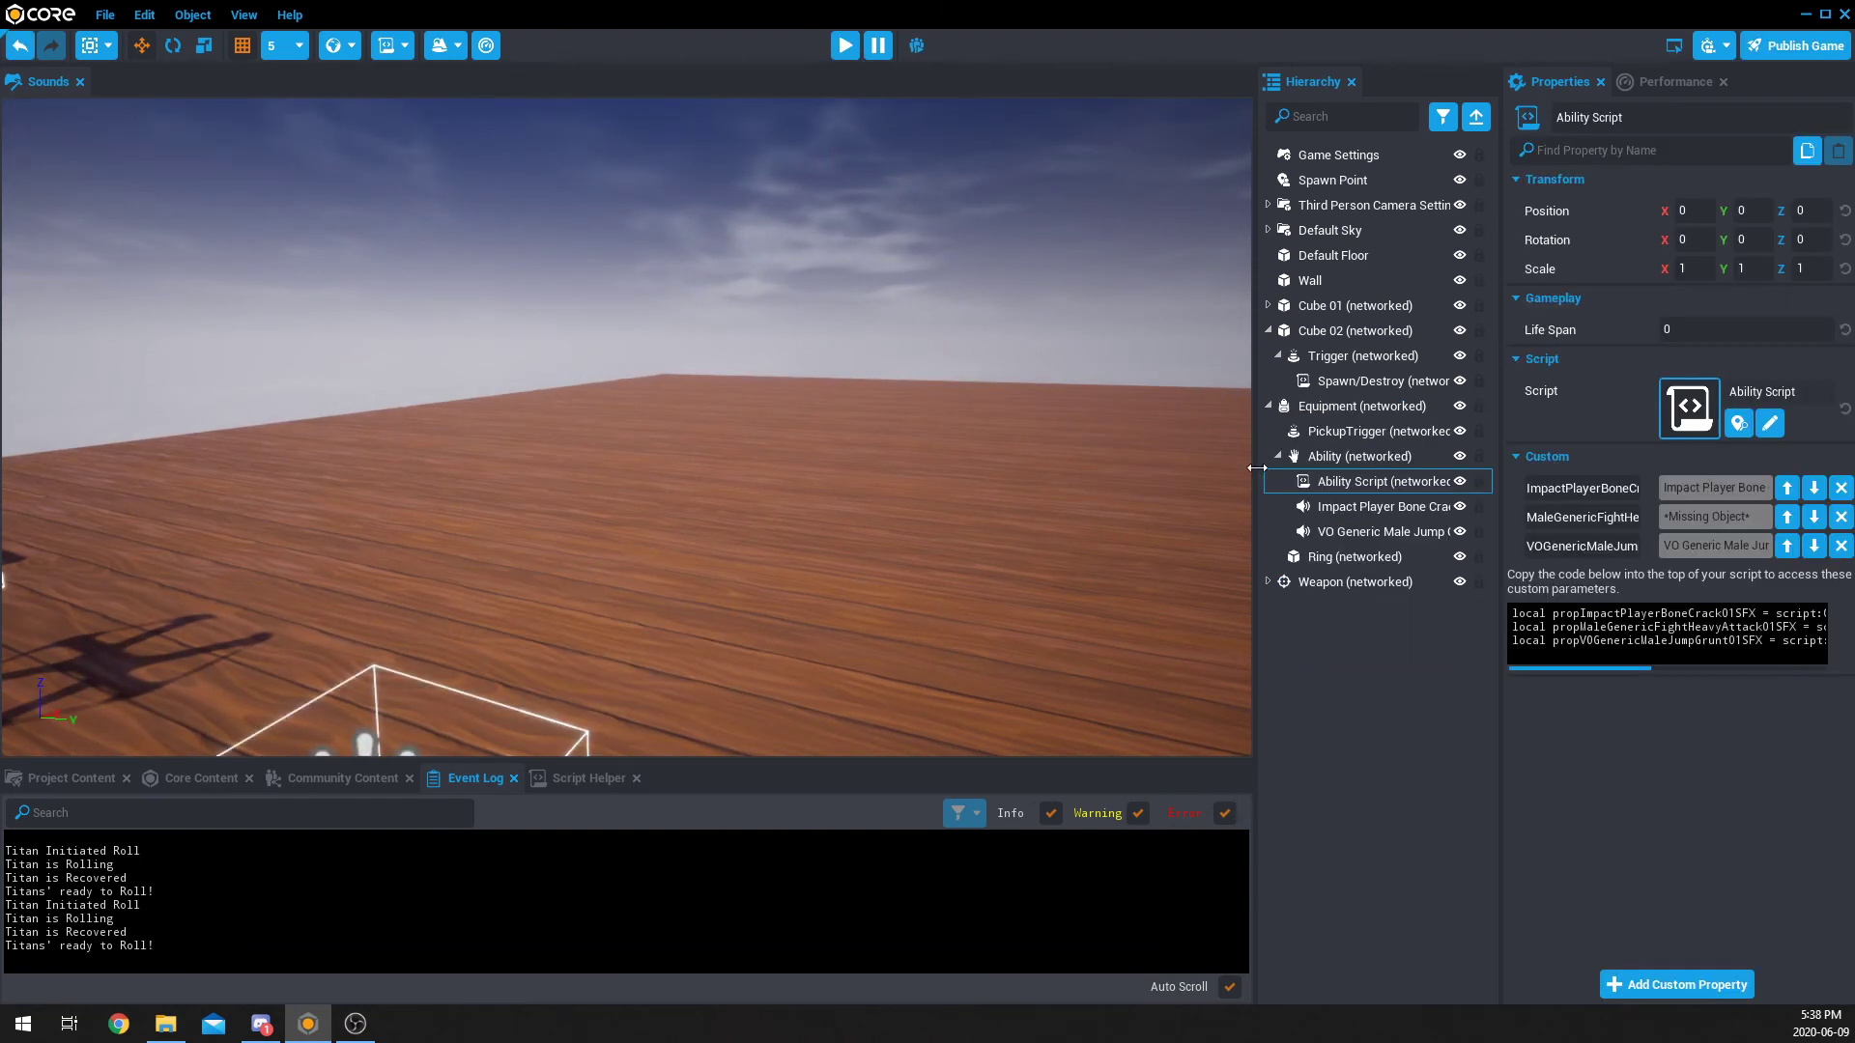
pyautogui.click(1278, 456)
pyautogui.click(1269, 406)
pyautogui.click(1269, 330)
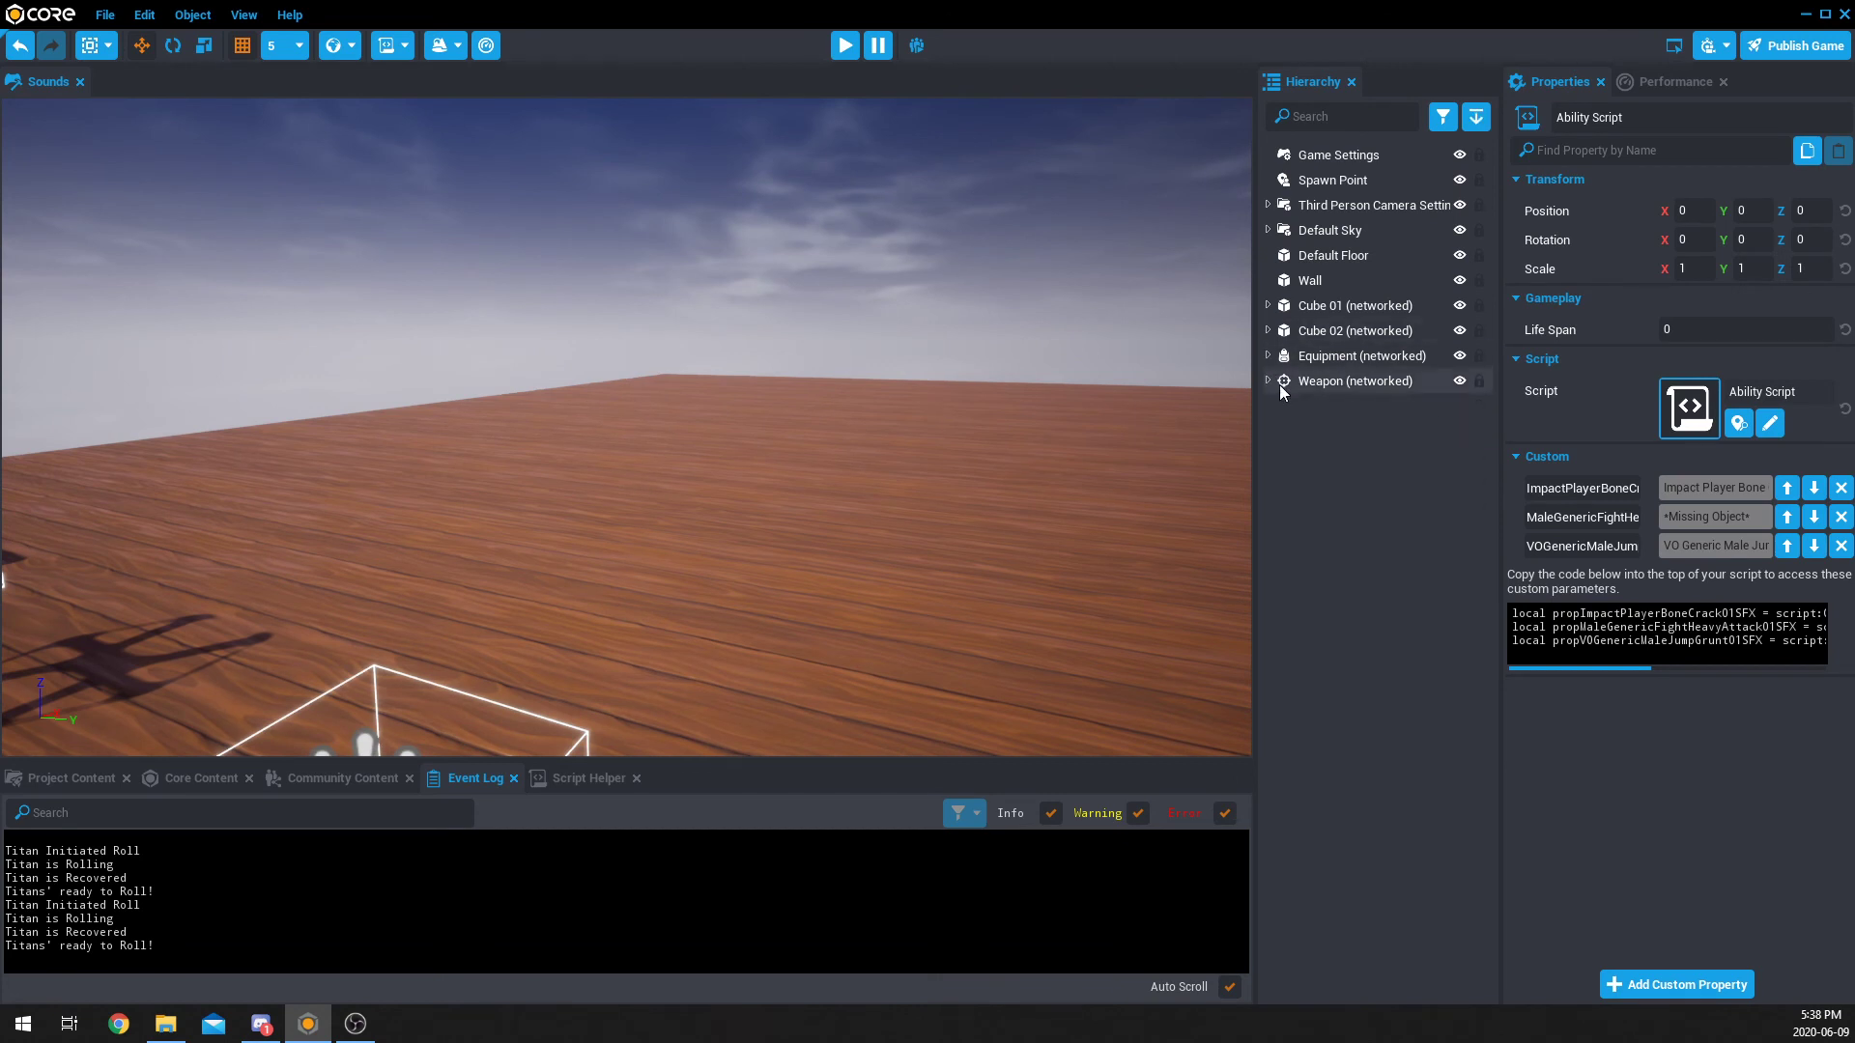
# Step: Select the Weapon, peek inside its ClientContext, and scroll to its Projectile properties
pyautogui.click(1271, 384)
pyautogui.click(1268, 383)
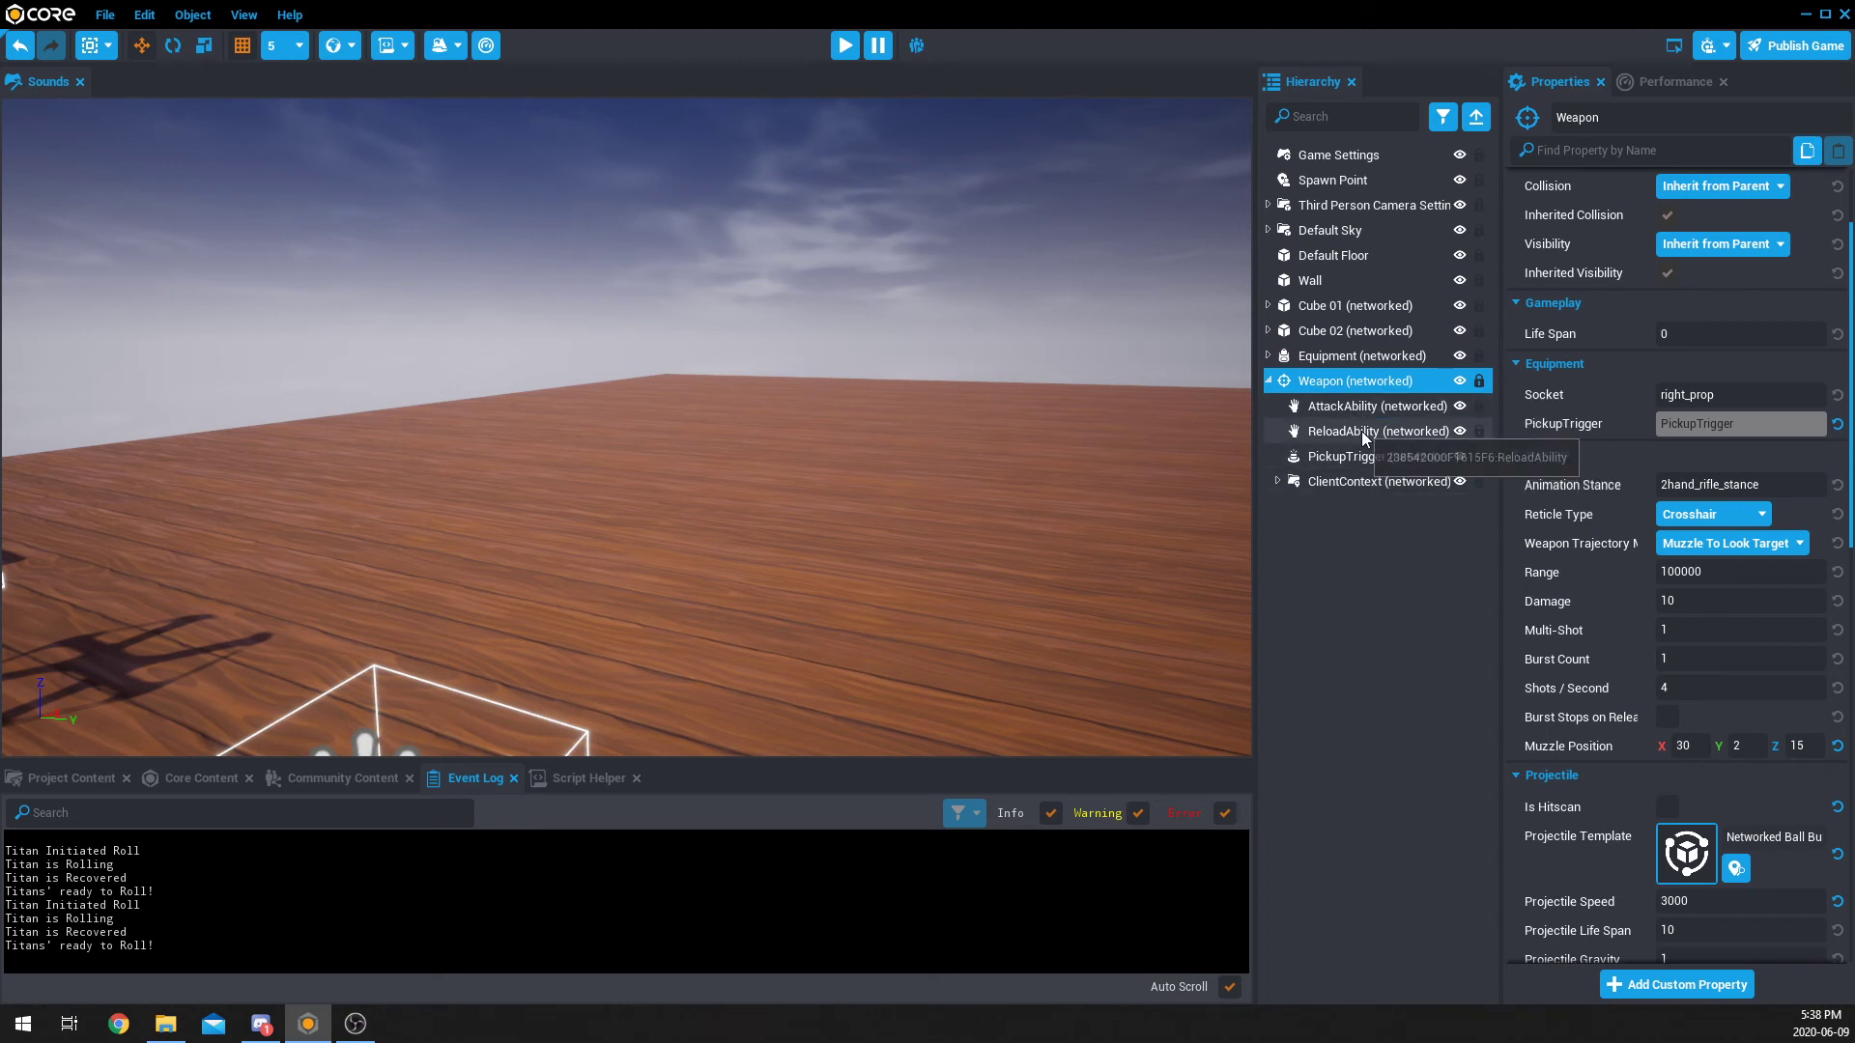
pyautogui.click(1276, 482)
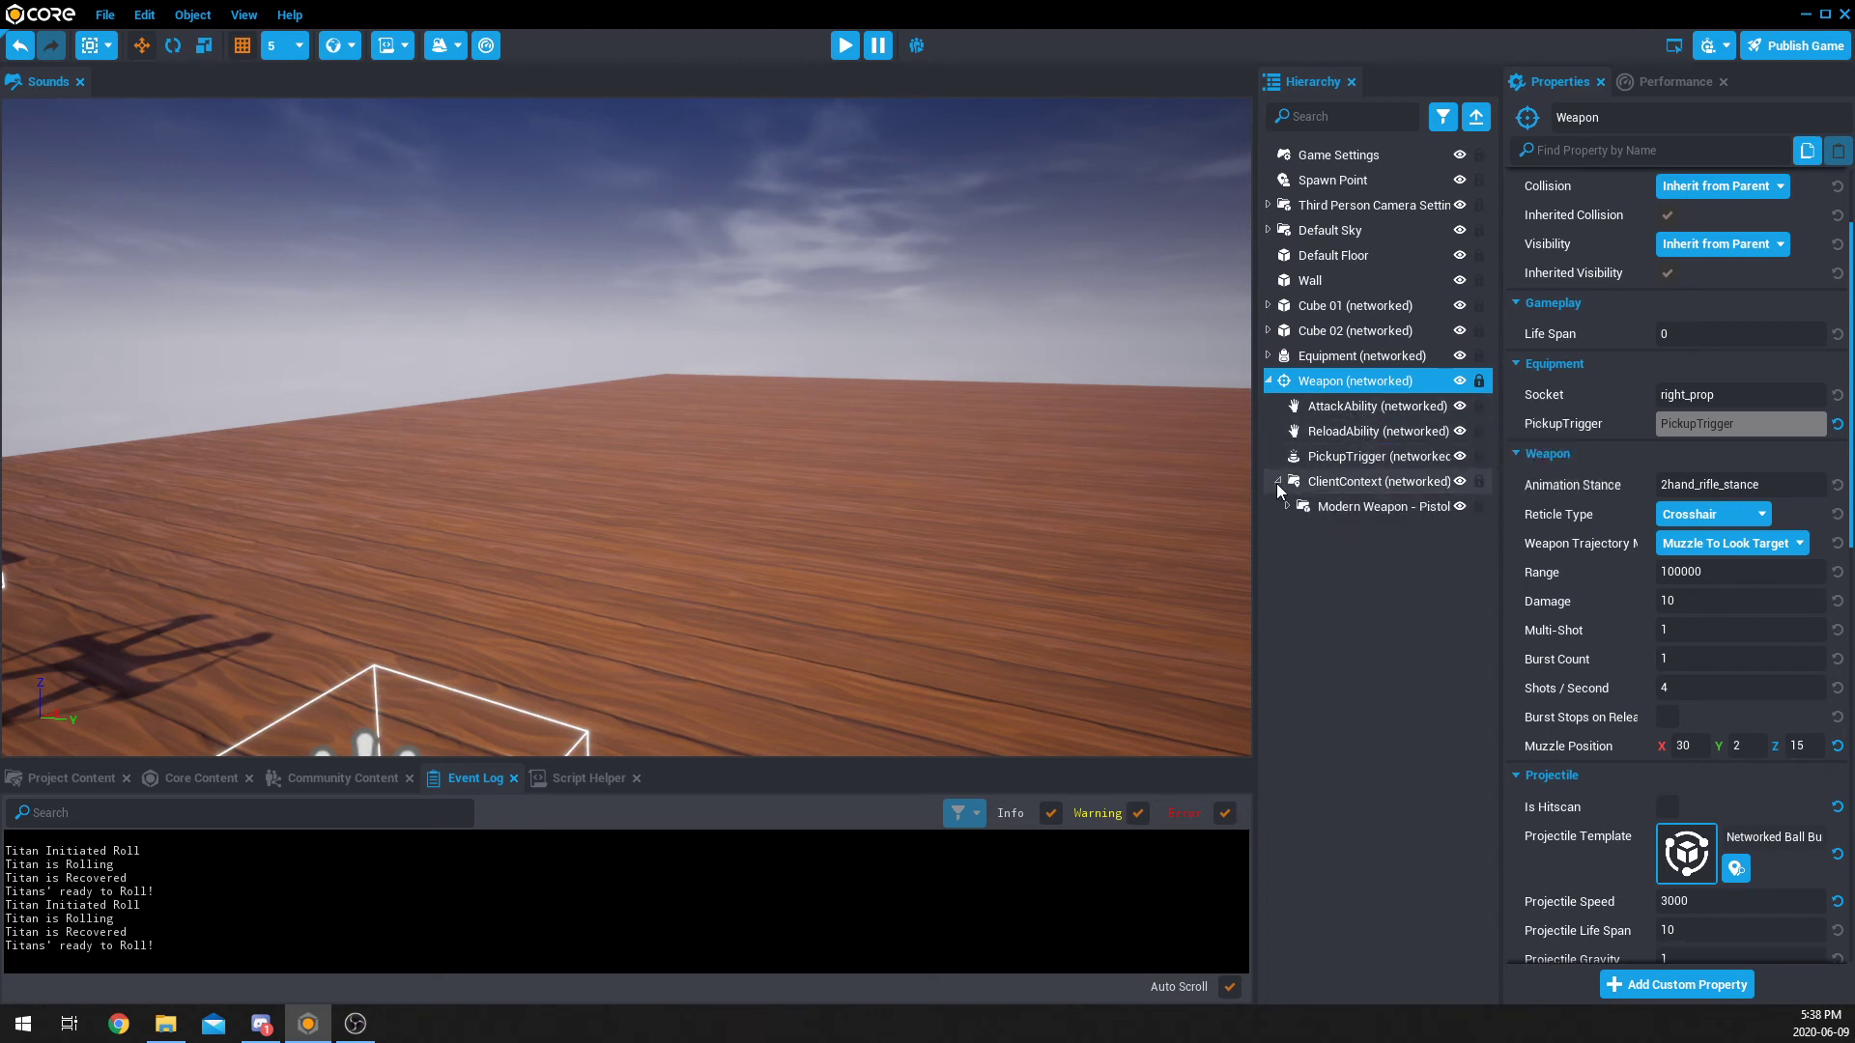
pyautogui.click(1287, 506)
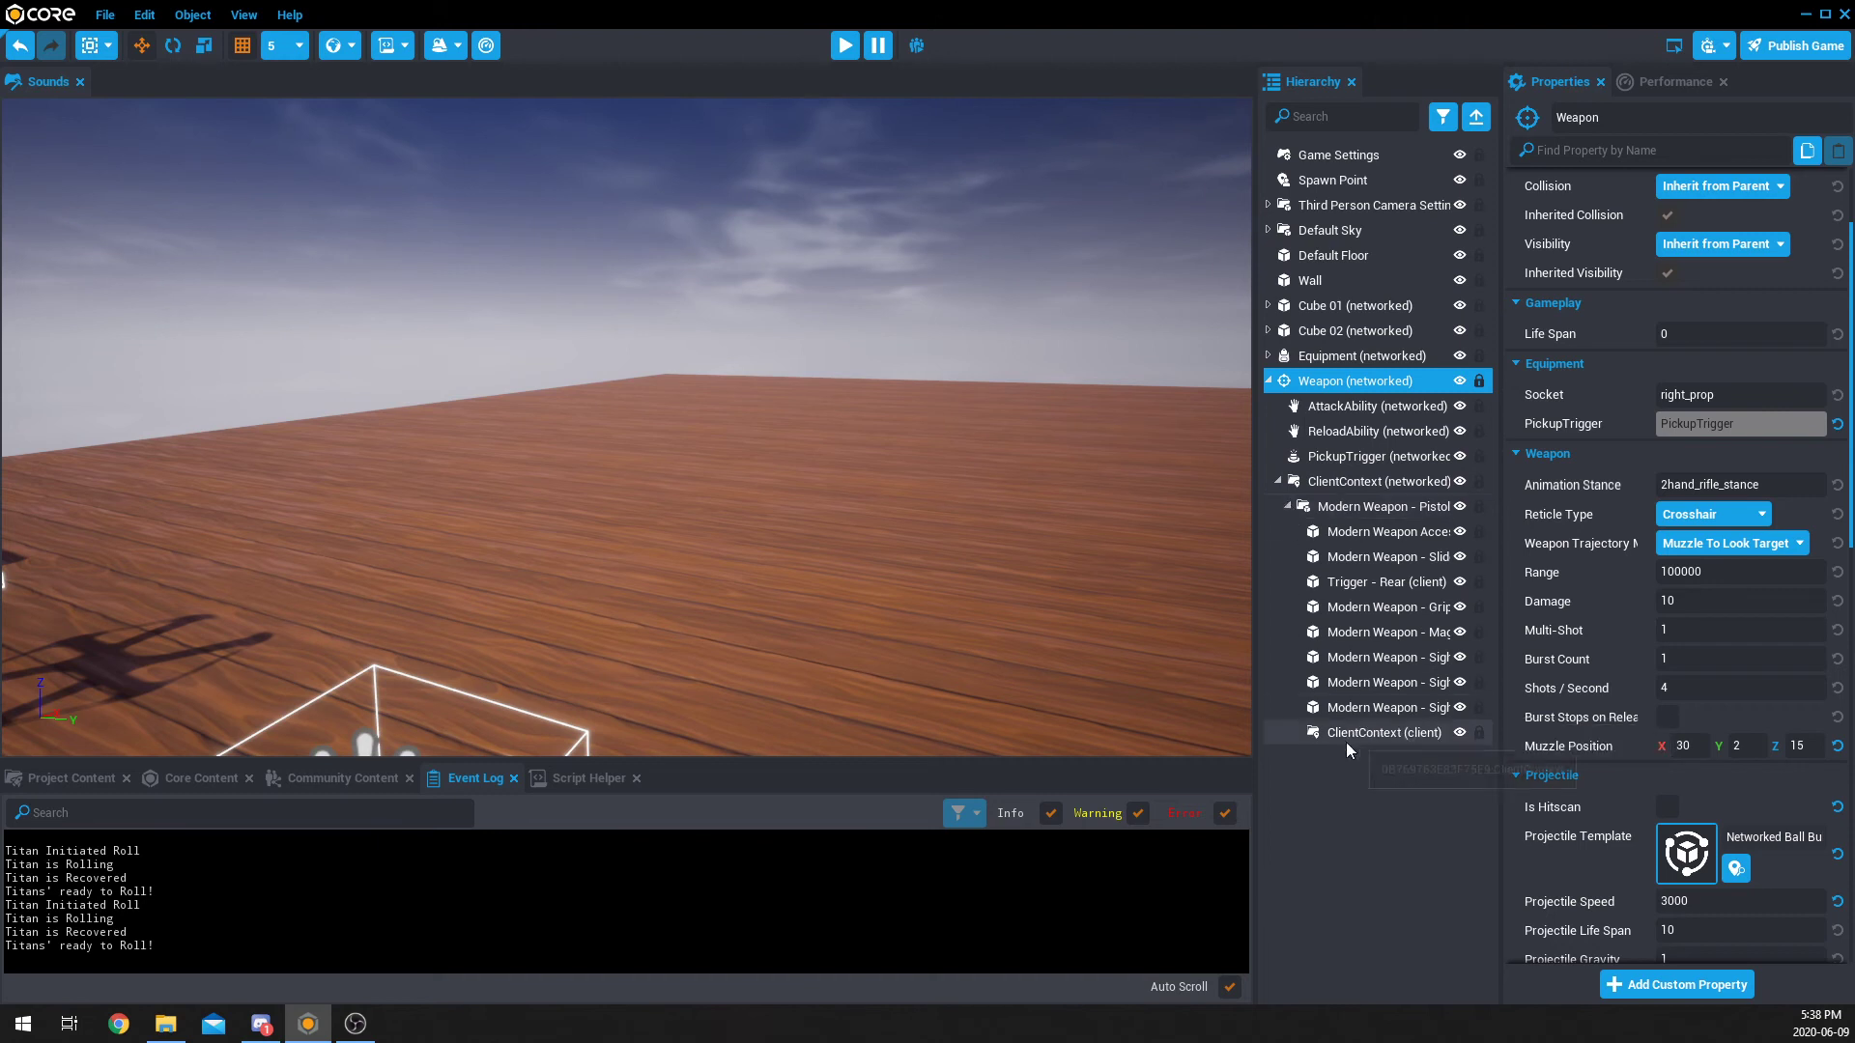
pyautogui.click(1287, 506)
pyautogui.click(1277, 482)
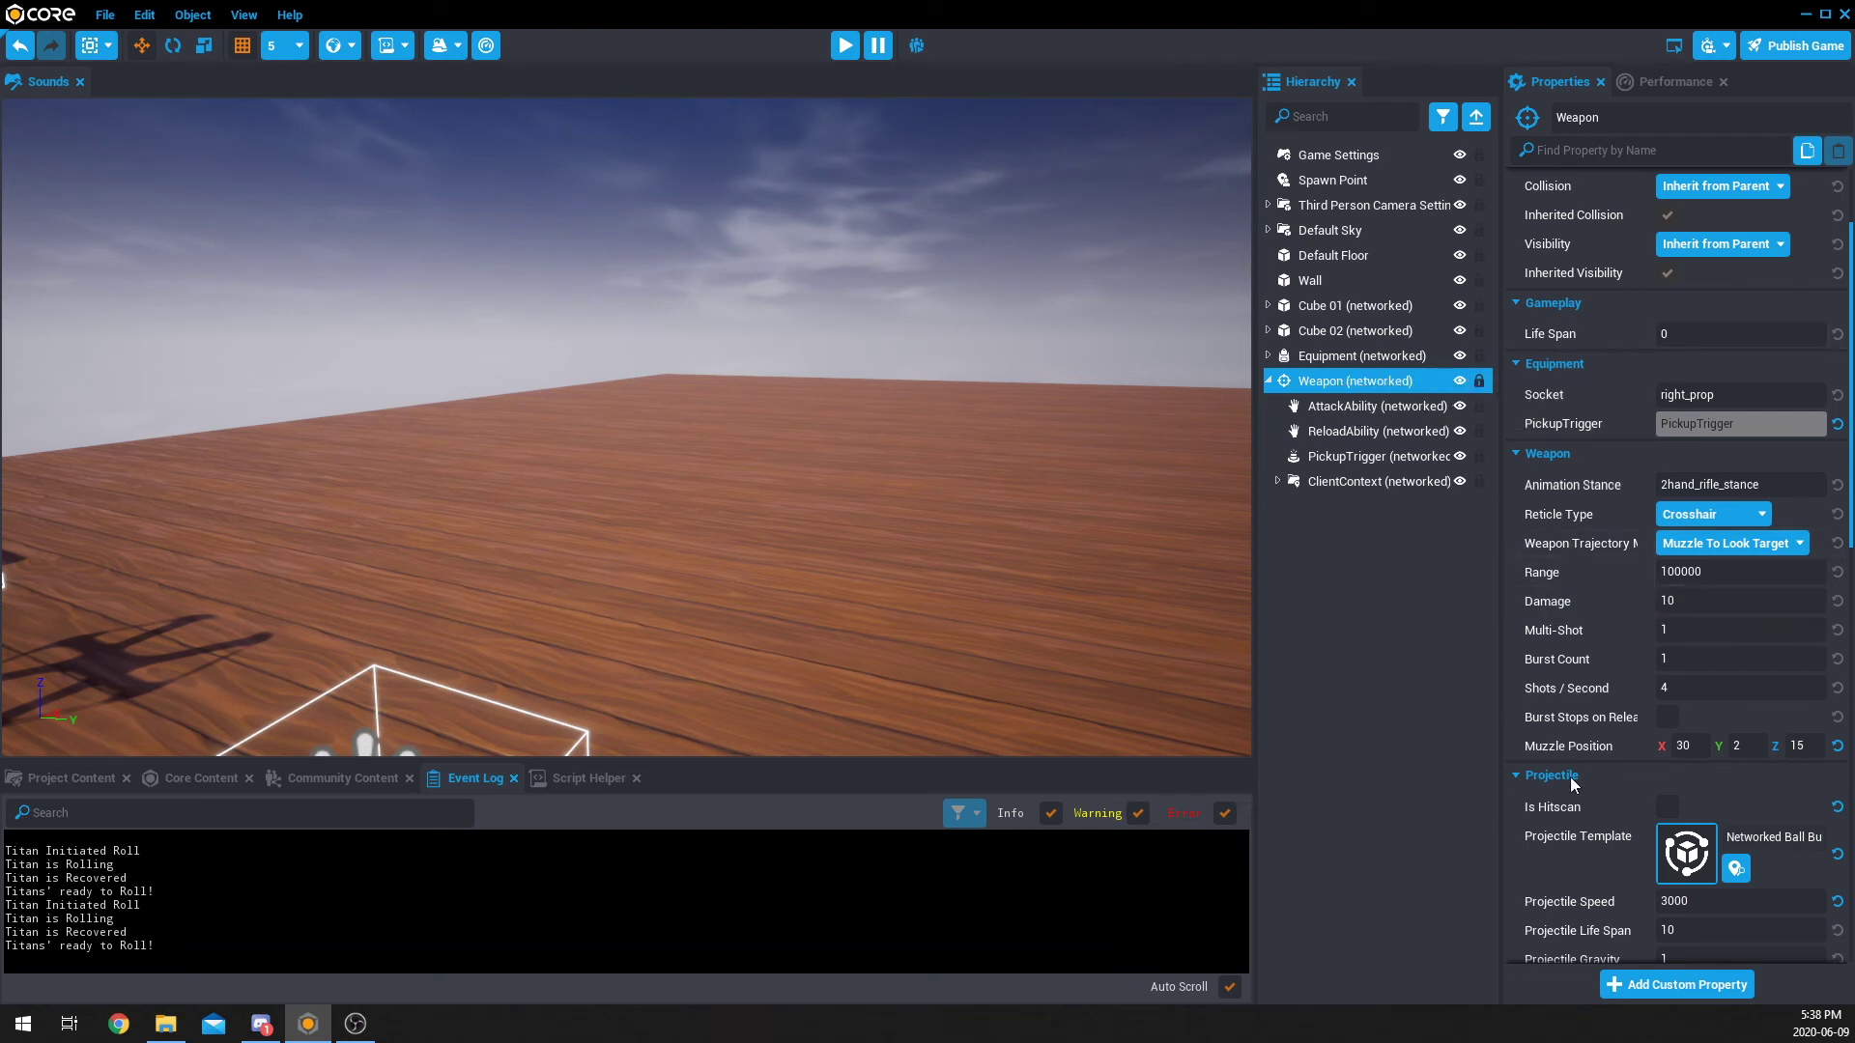
pyautogui.scroll(-2, 1580, 788)
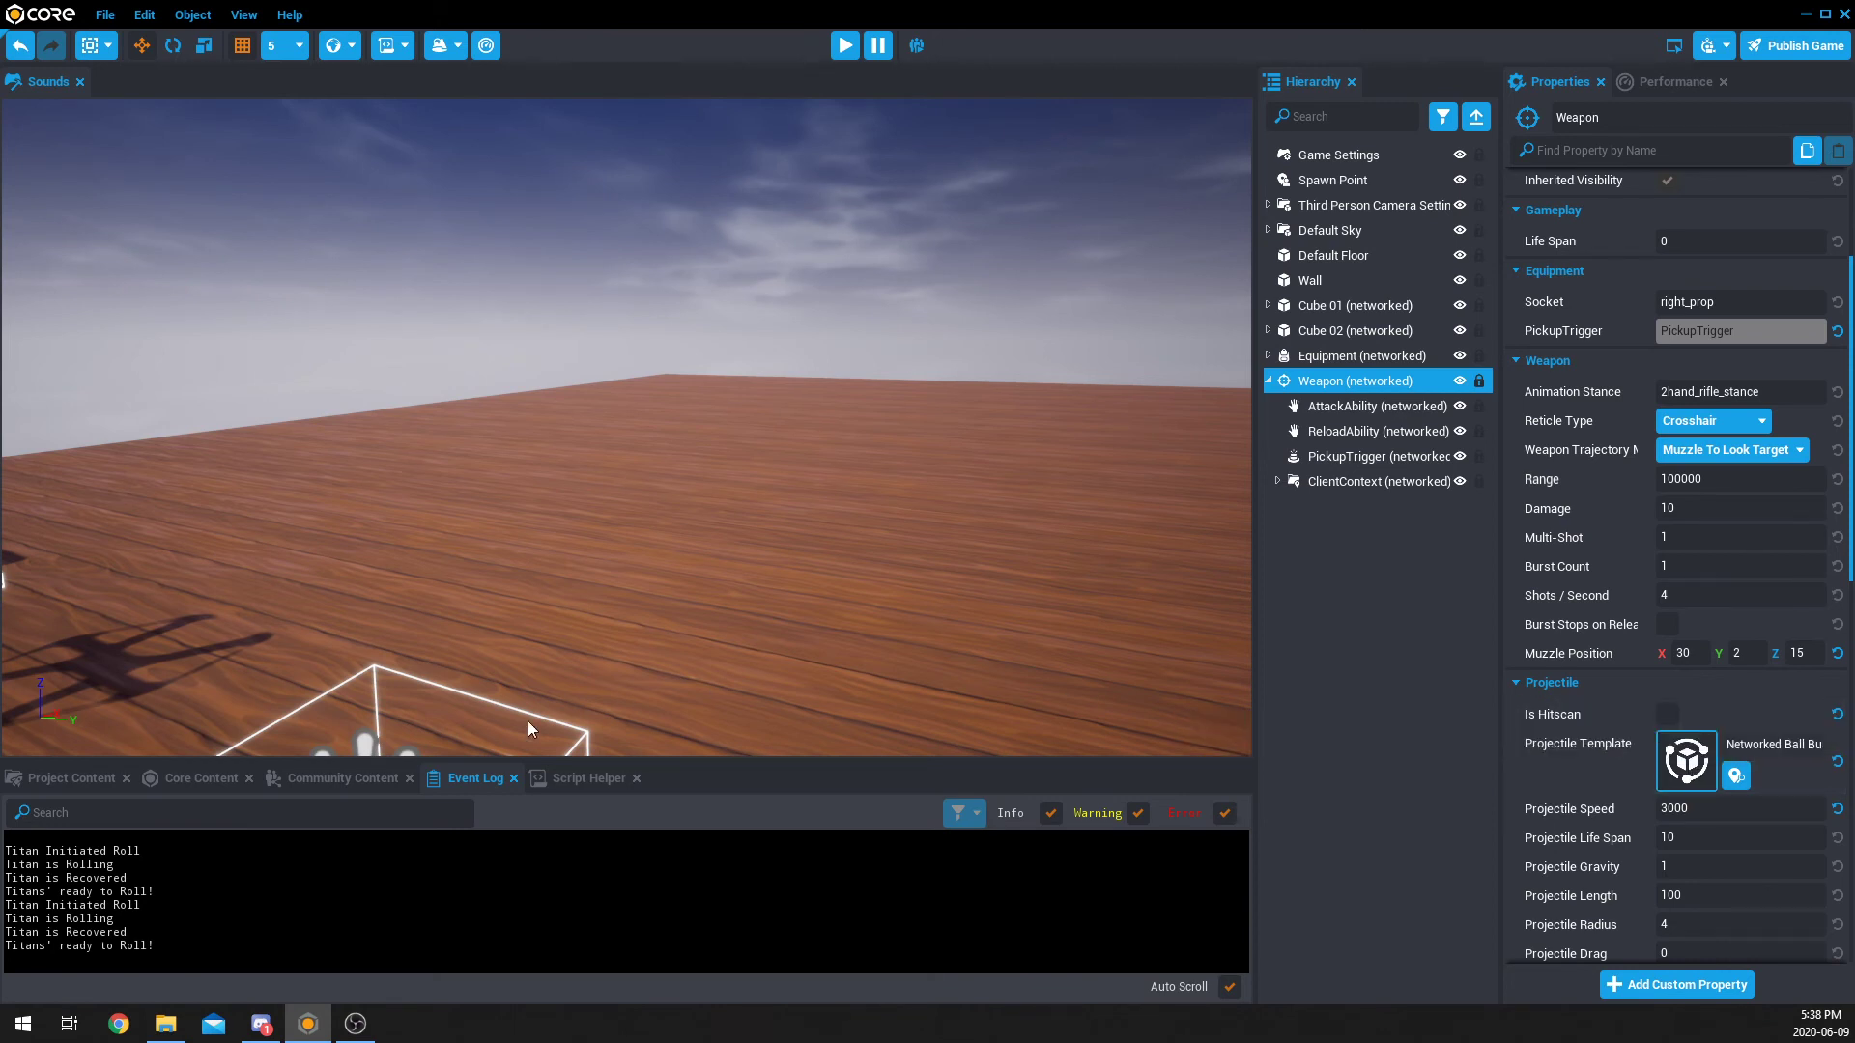
# Step: Drag the Networked Ball Bullet template from Project Content into the Hierarchy
pyautogui.click(66, 778)
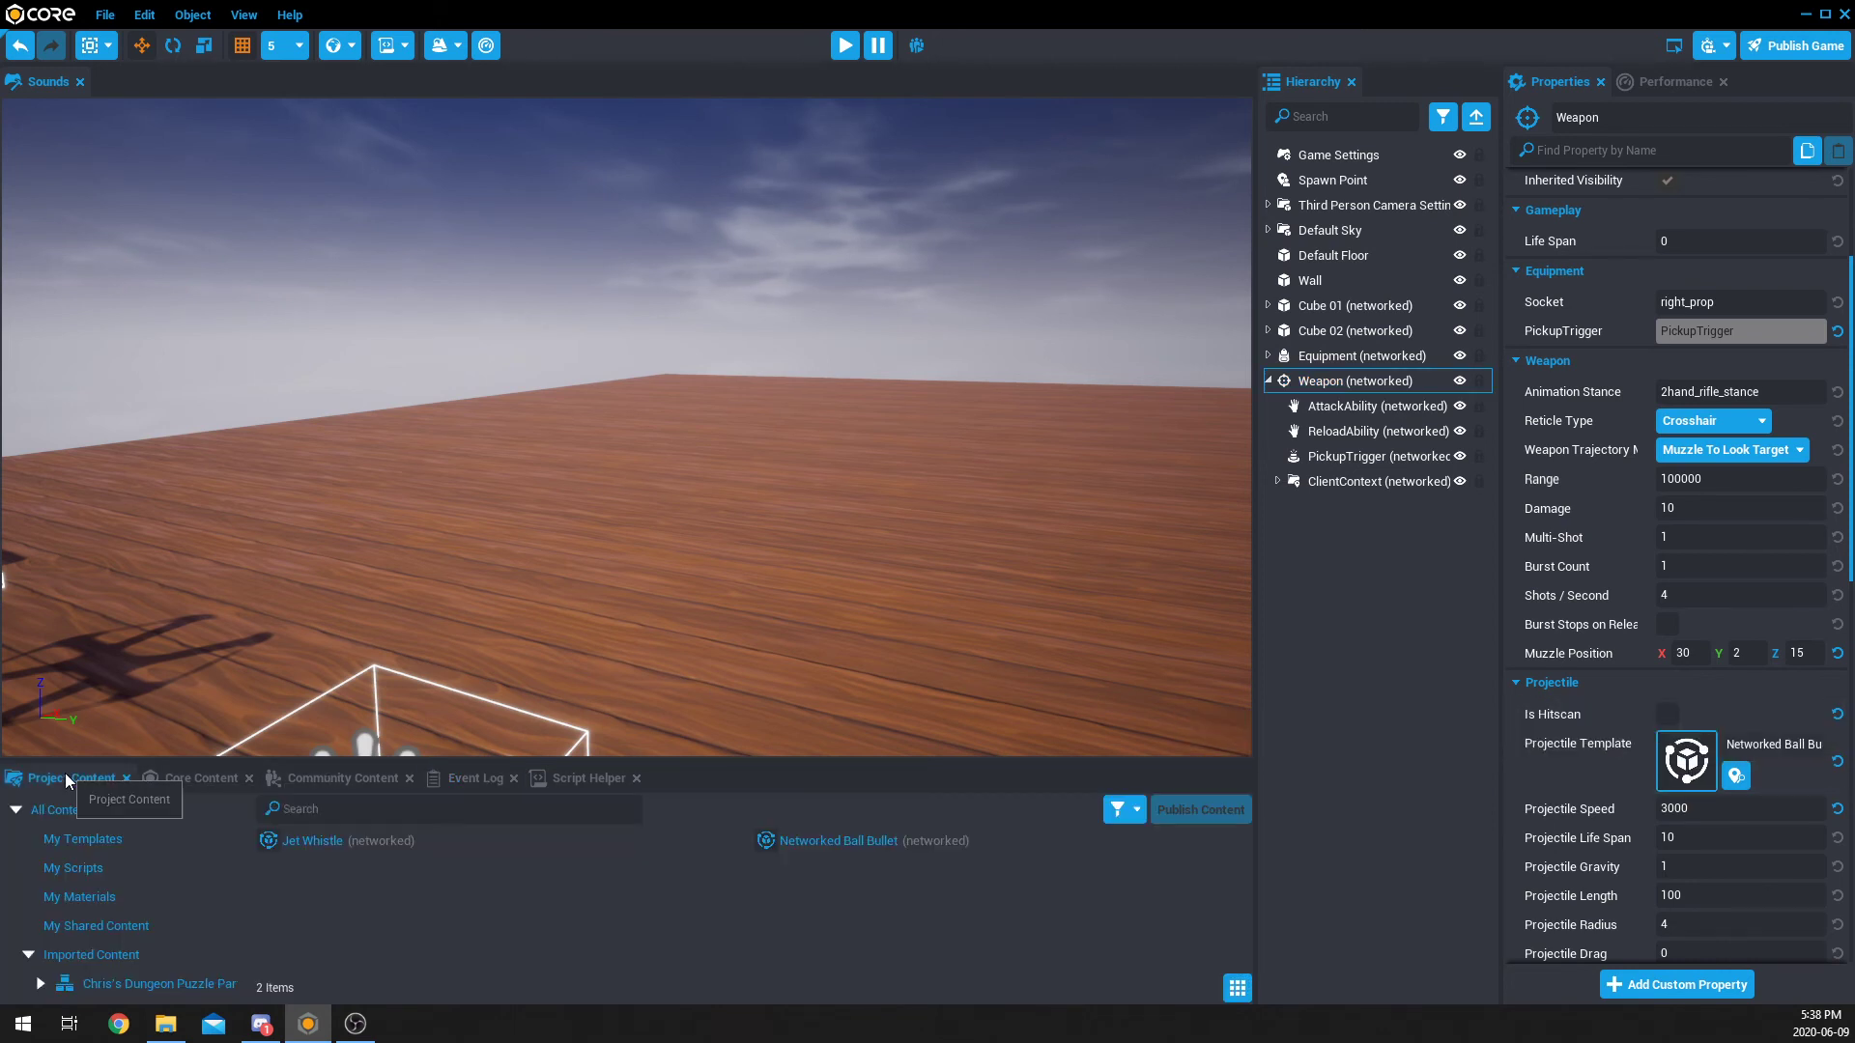
pyautogui.click(860, 842)
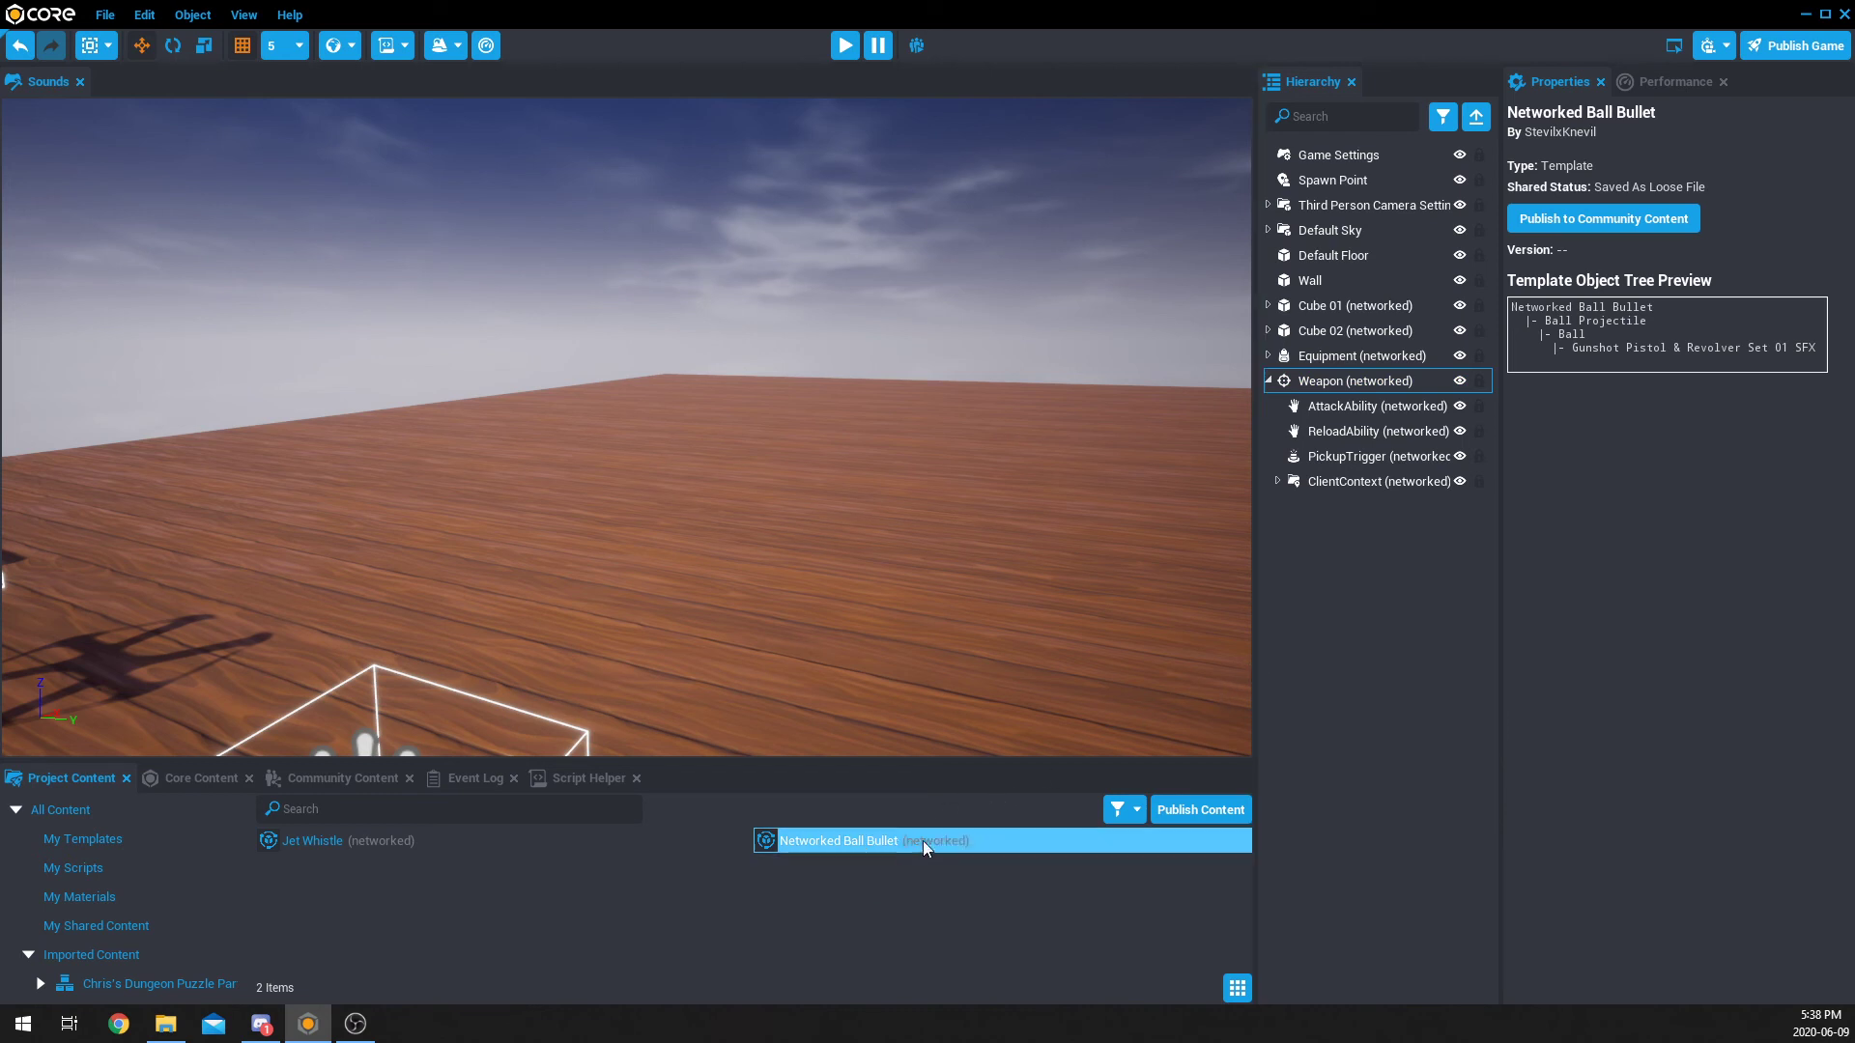
pyautogui.moveTo(924, 841); pyautogui.dragTo(1348, 543)
# Step: Expand the placed bullet down to its Gunshot sound and view the Gunshot Type list
pyautogui.click(1268, 507)
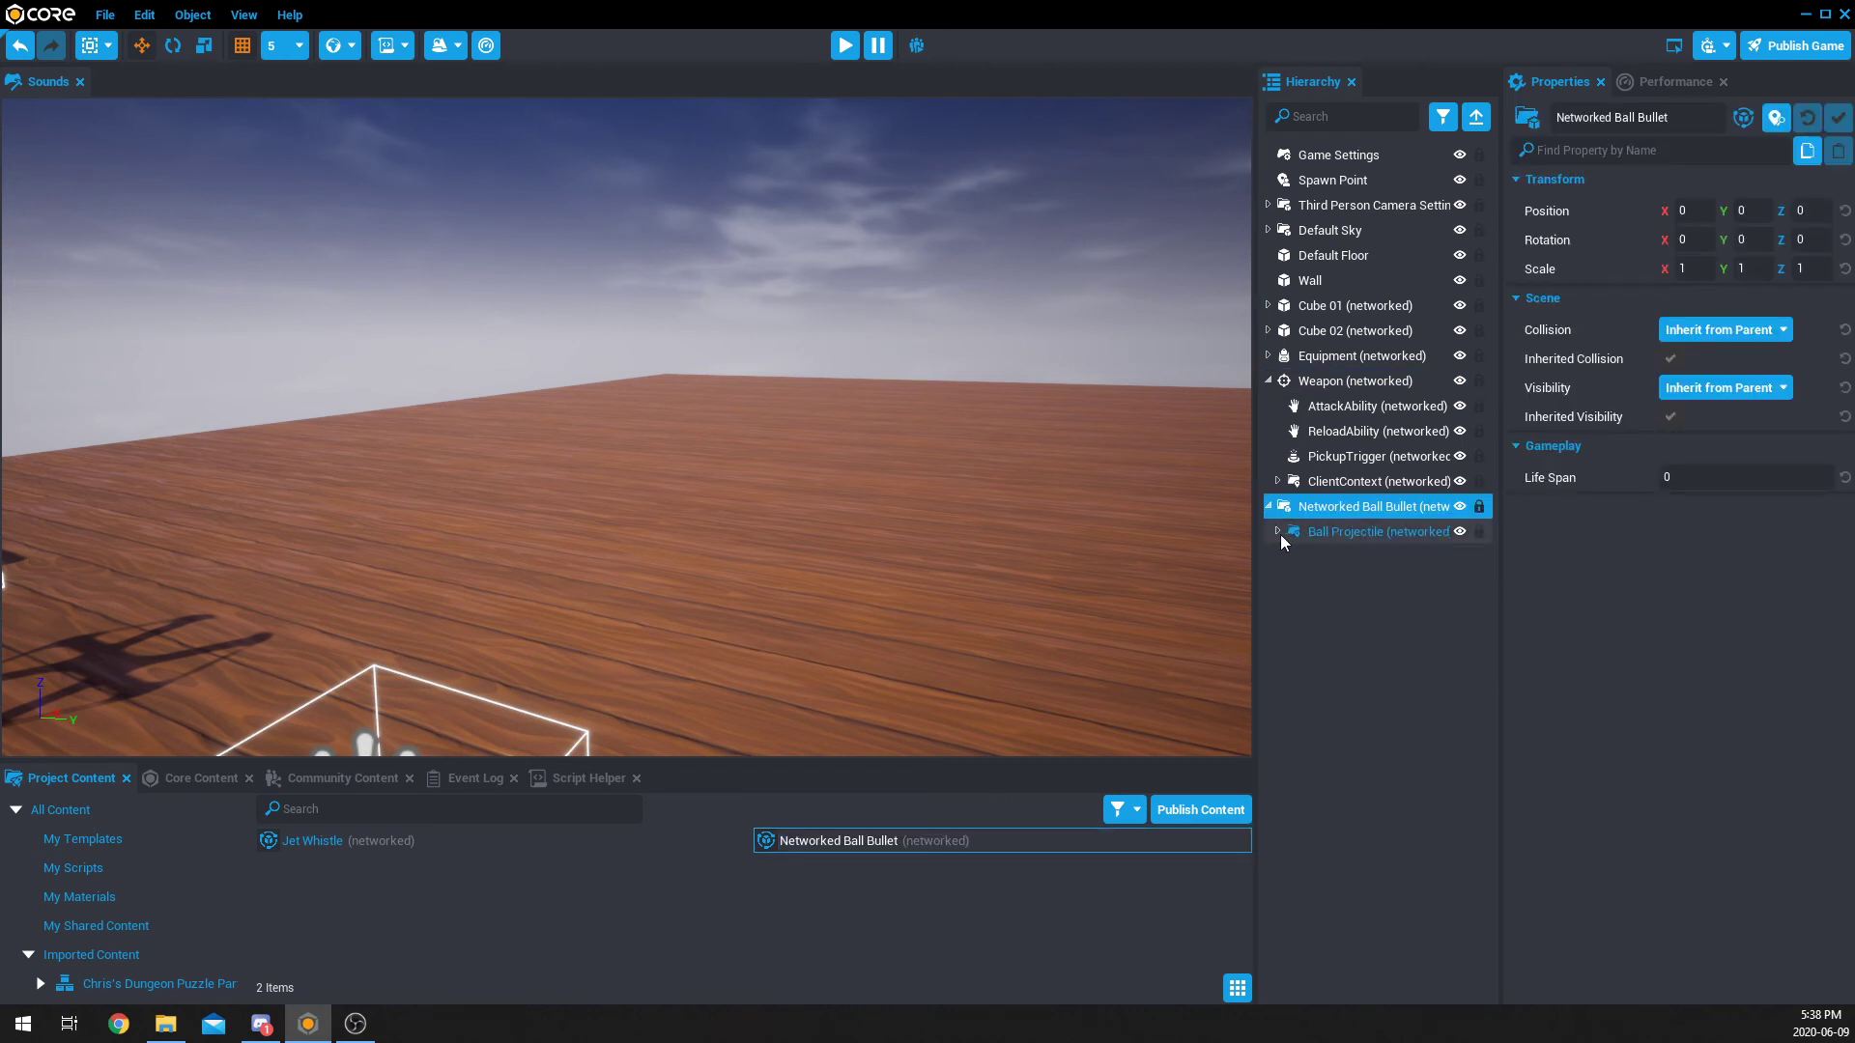
pyautogui.click(1279, 533)
pyautogui.click(1288, 556)
pyautogui.click(1329, 554)
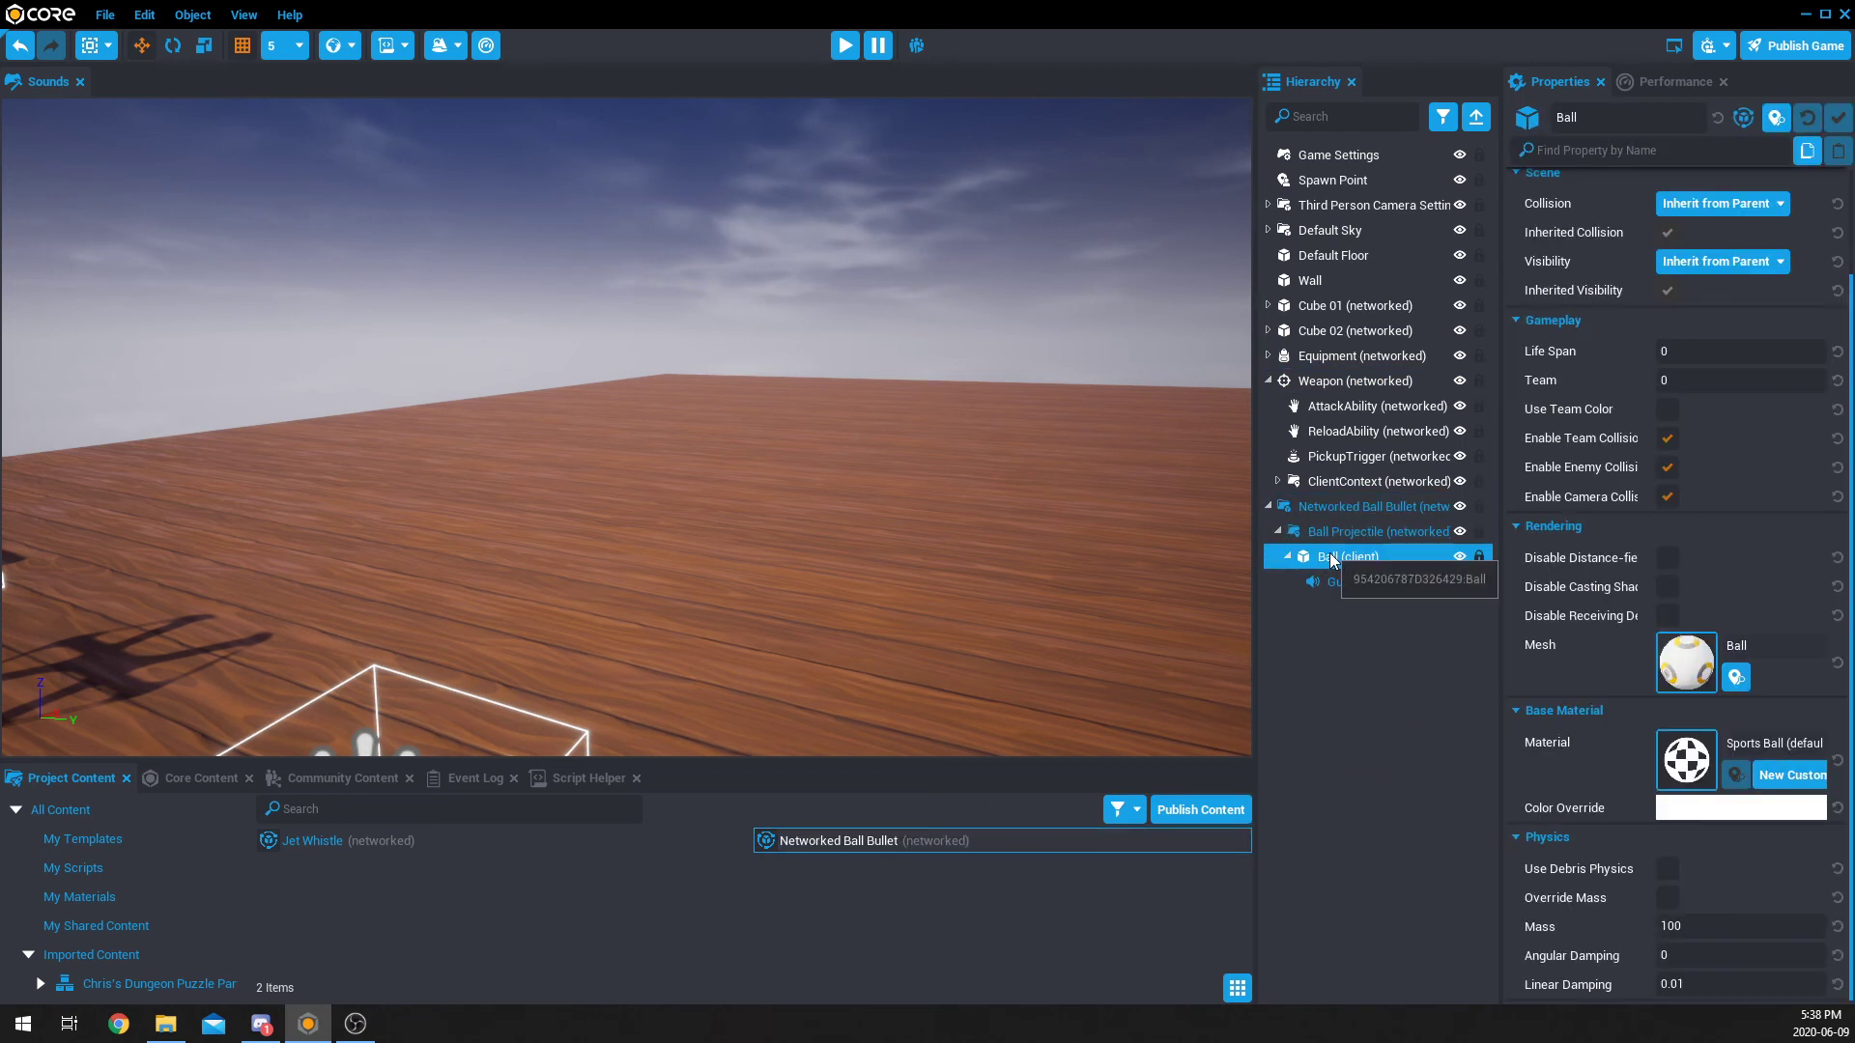
pyautogui.click(1366, 585)
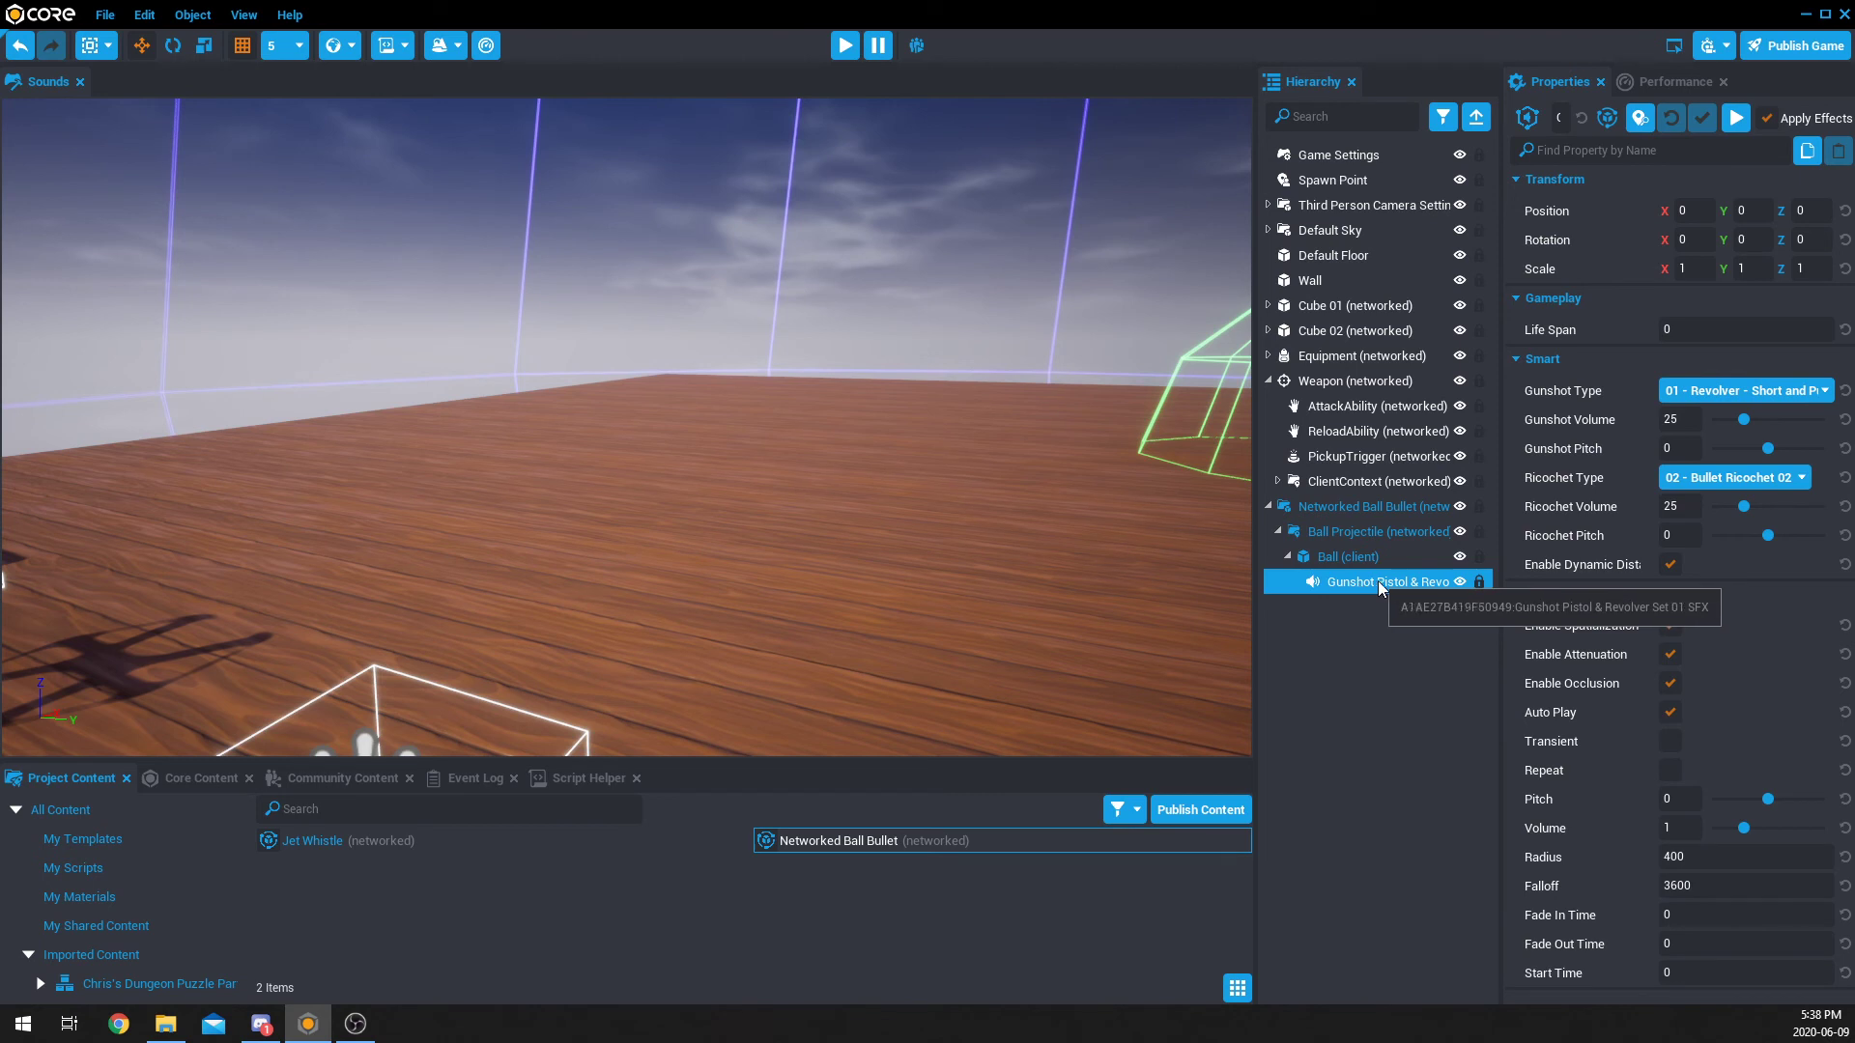
pyautogui.click(1760, 393)
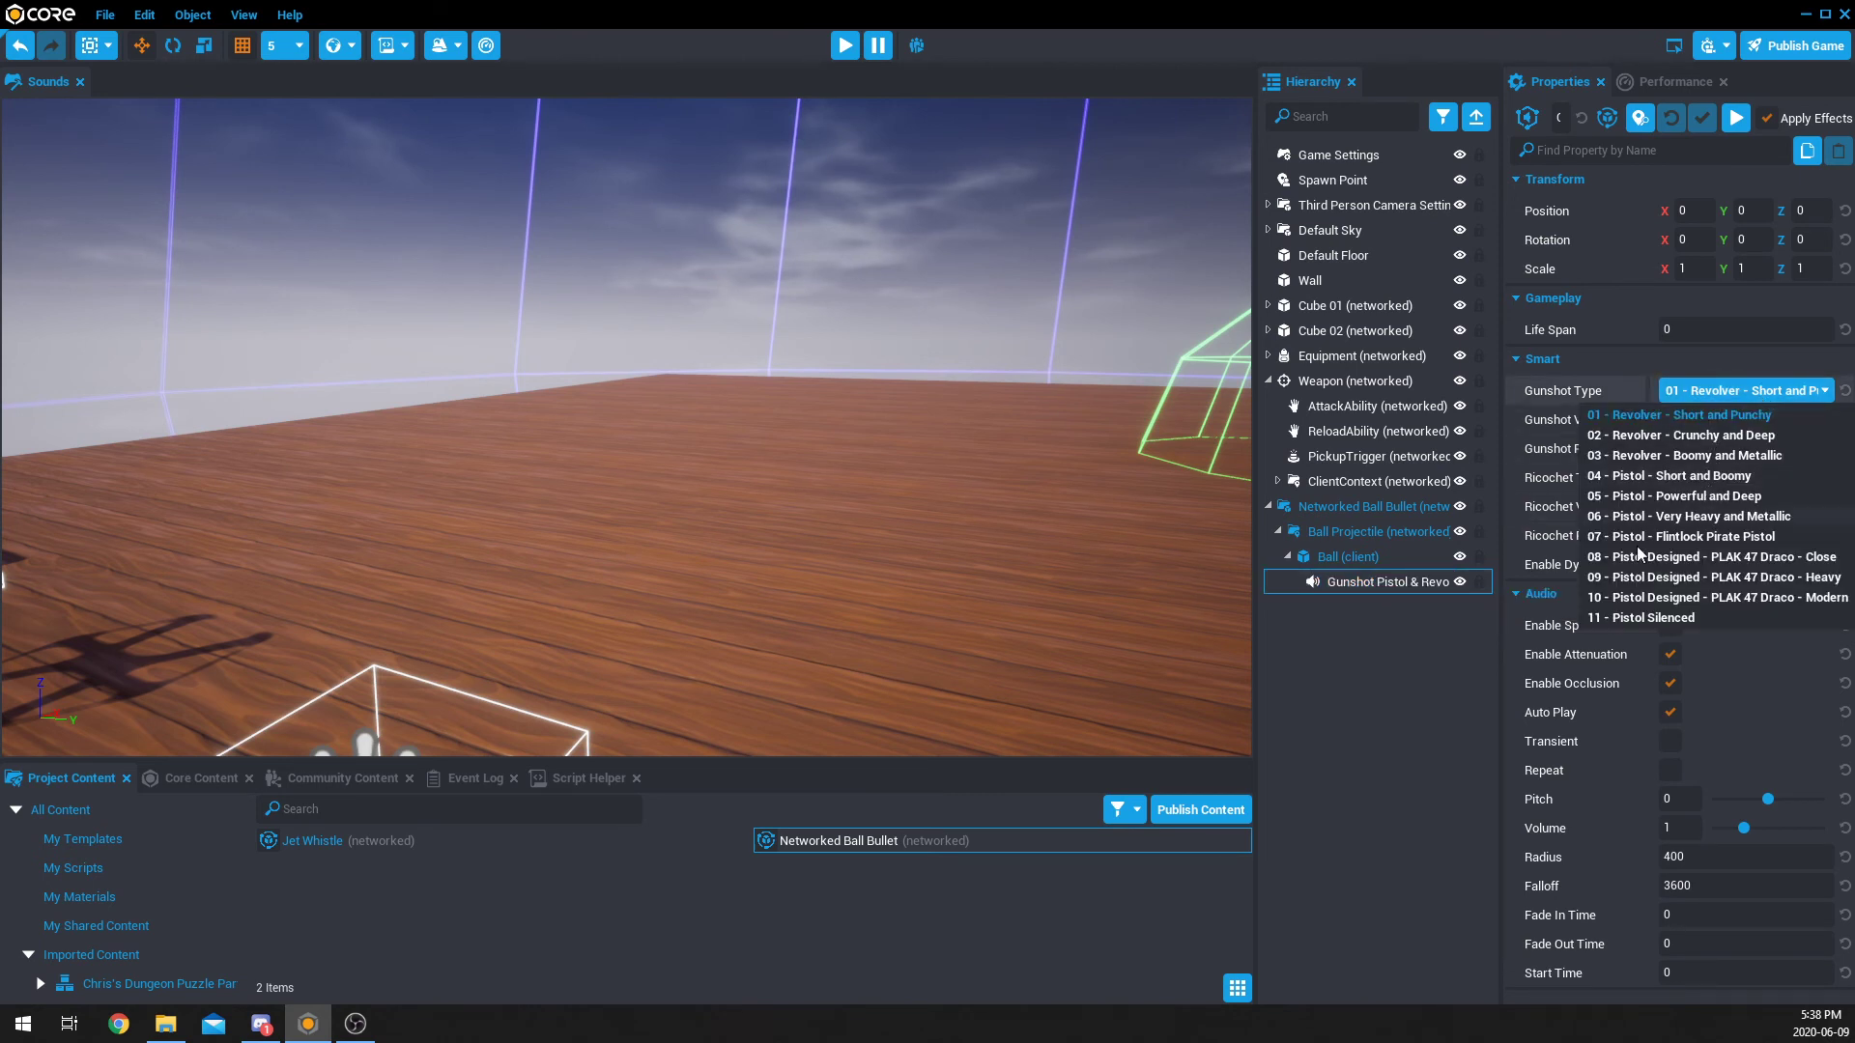
pyautogui.click(1347, 692)
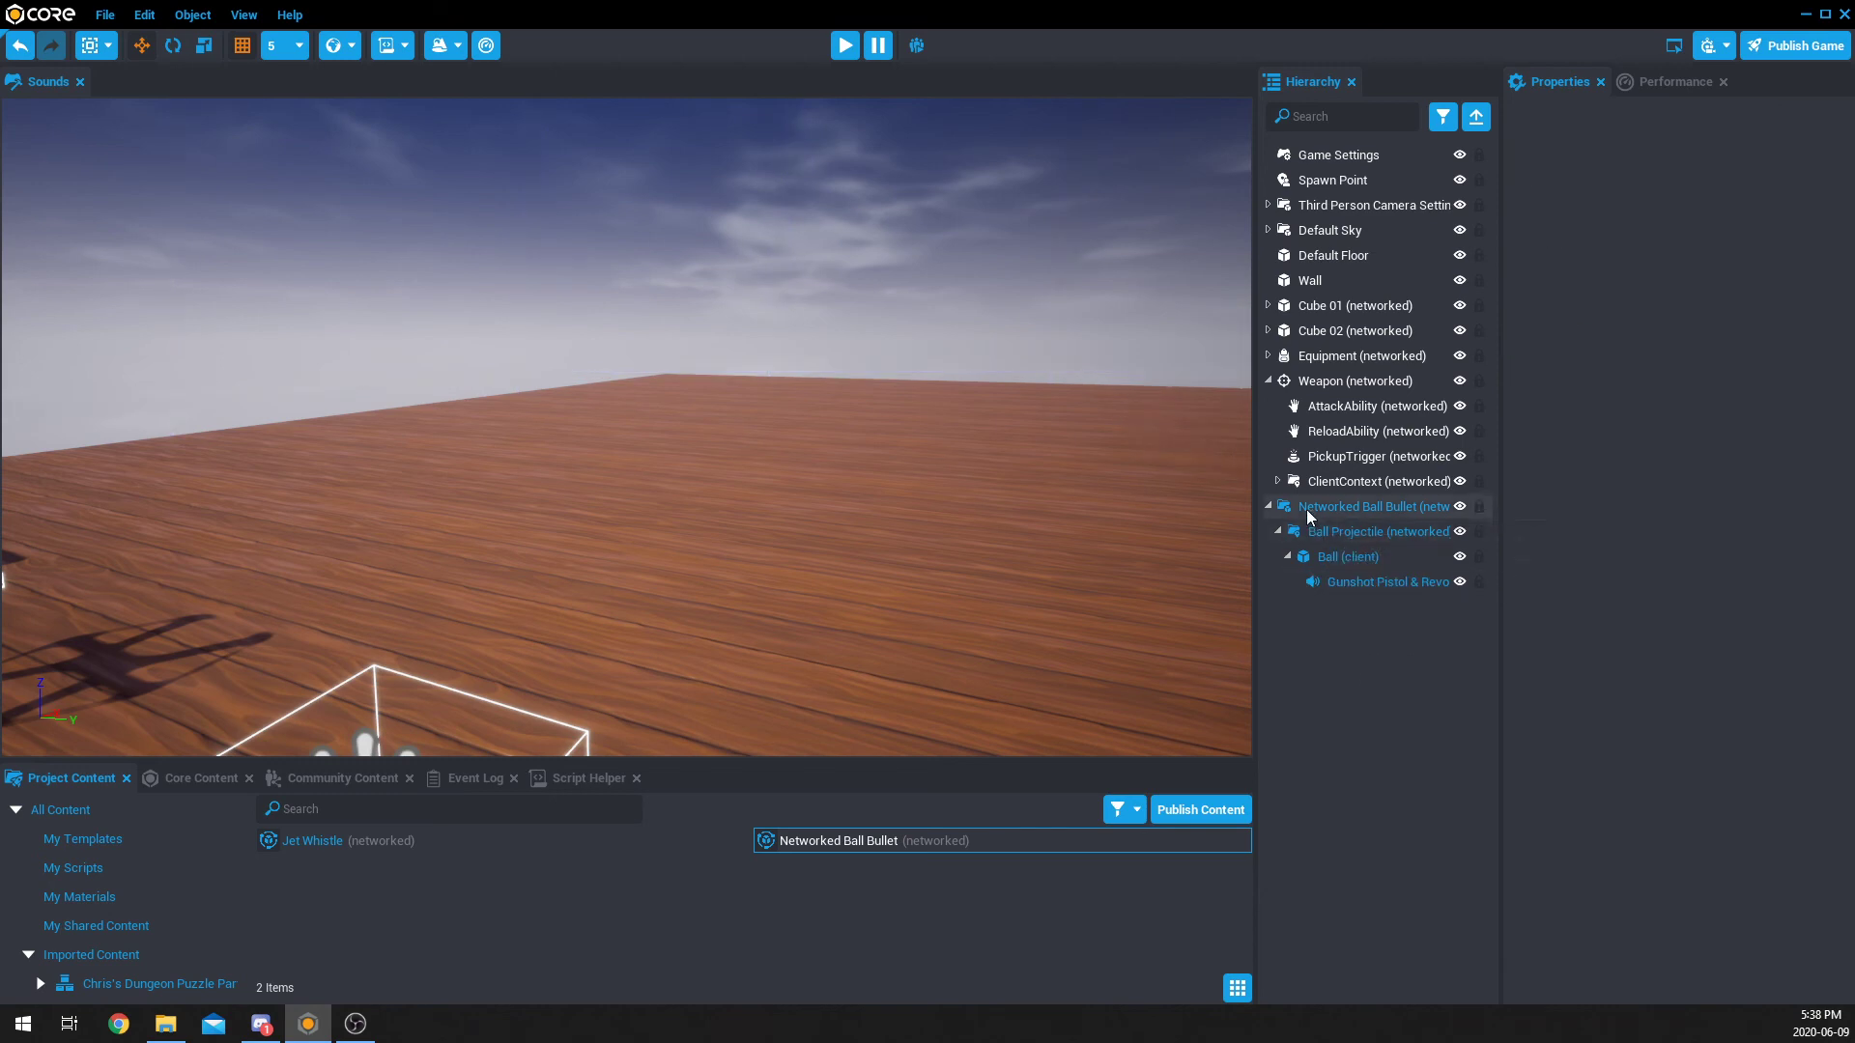
pyautogui.click(1267, 506)
# Step: Pull the camera back and bring up the Core Content audio library search
pyautogui.moveTo(912, 667); pyautogui.dragTo(1099, 675, button='right')
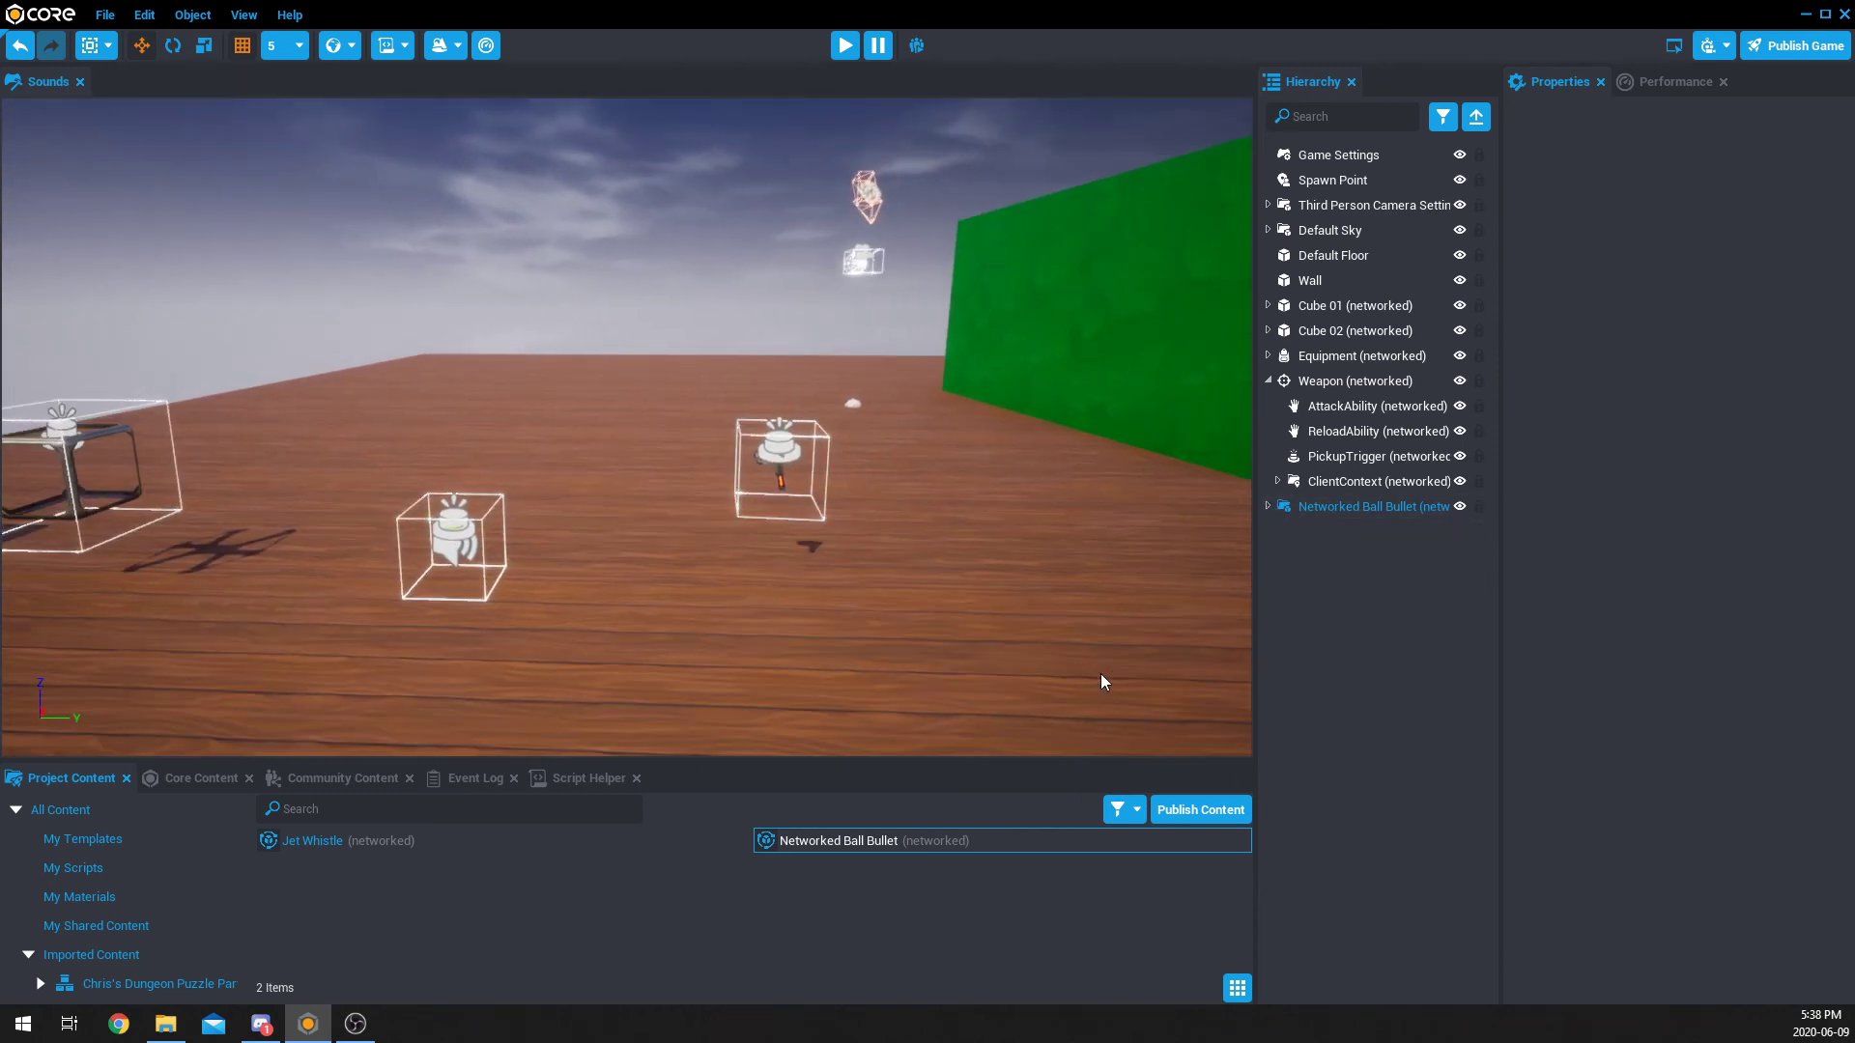
pyautogui.click(203, 778)
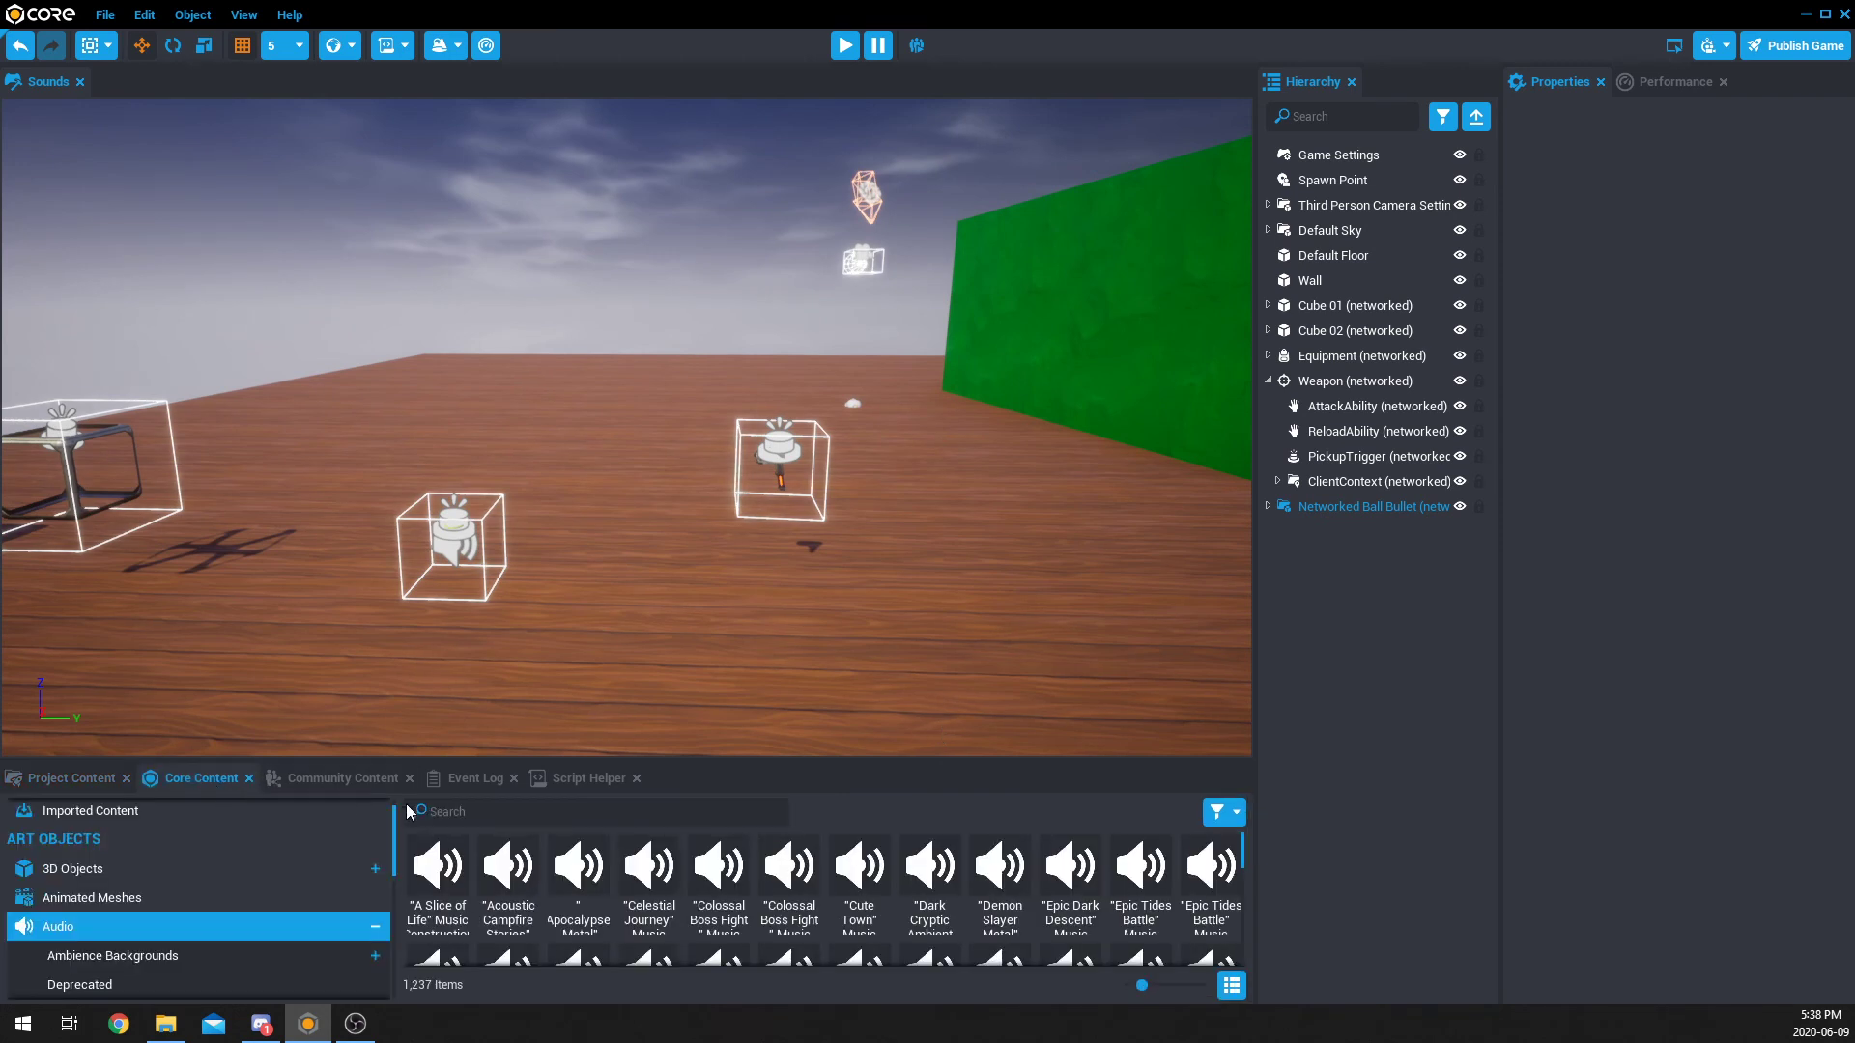
pyautogui.click(448, 814)
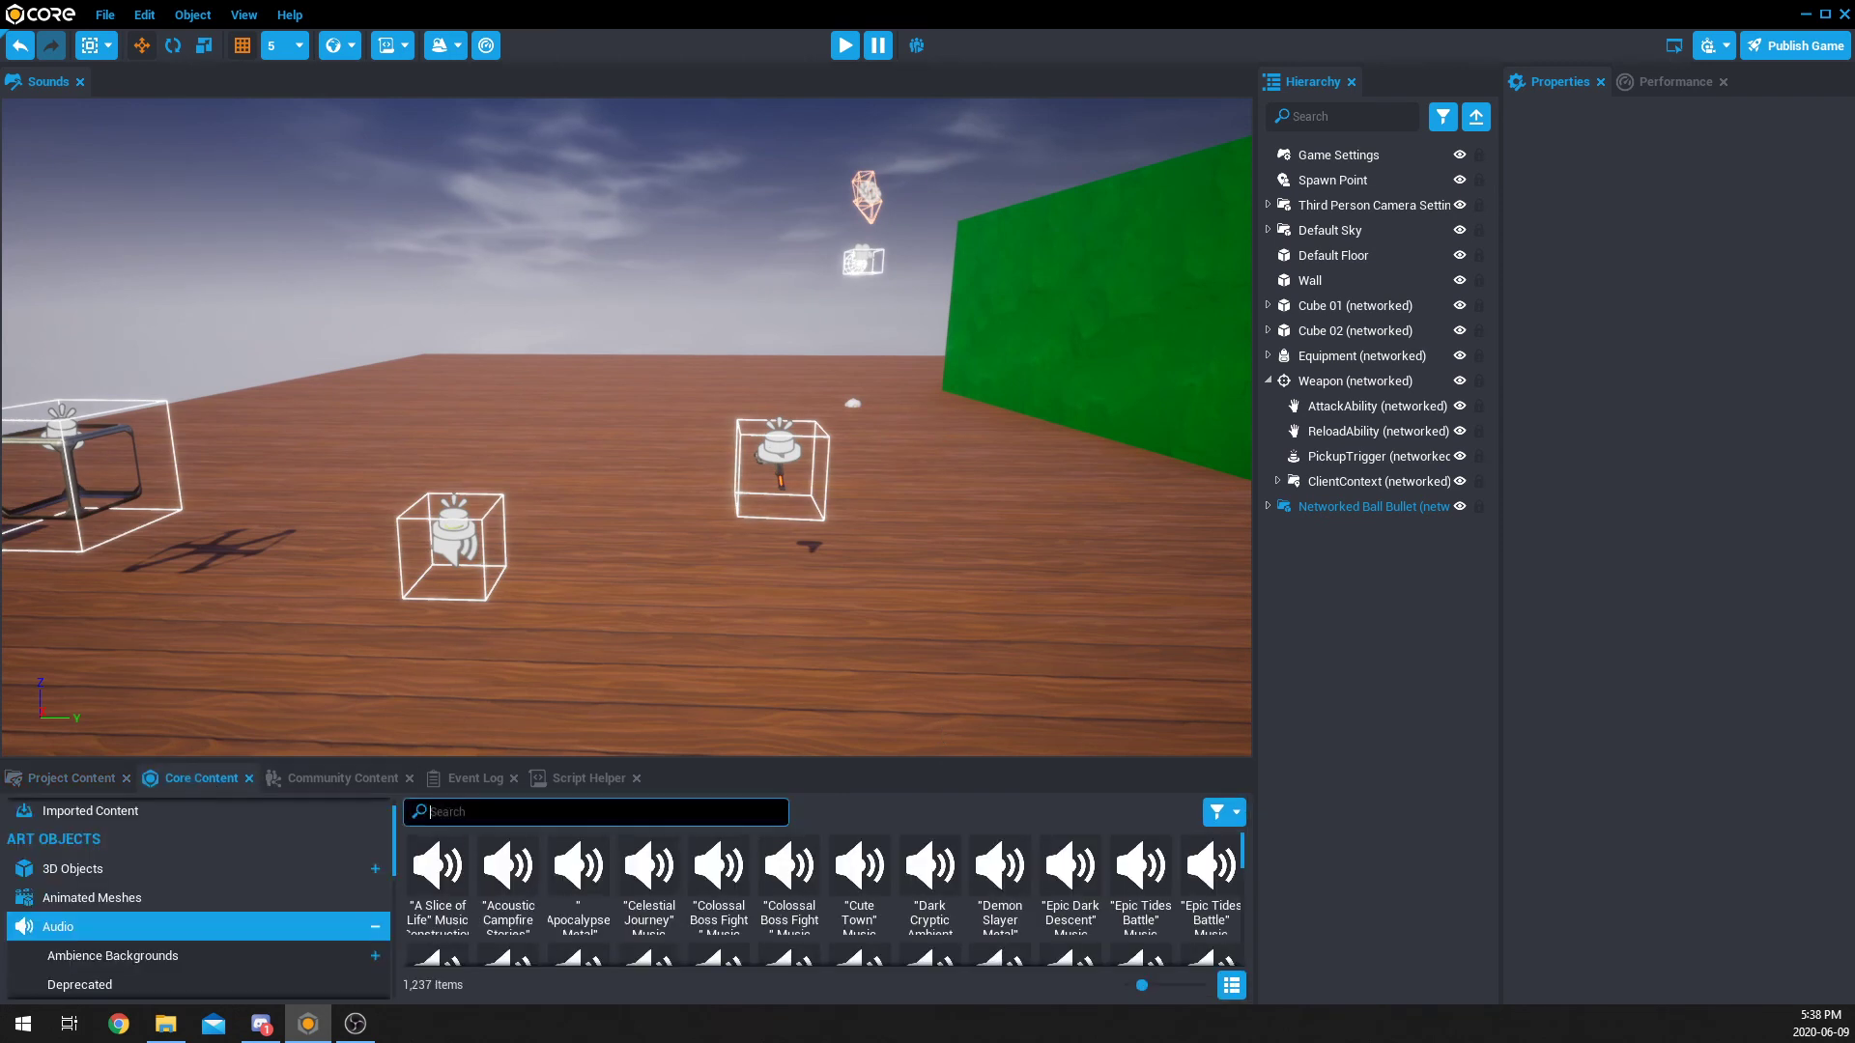
pyautogui.scroll(-1, 1000, 884)
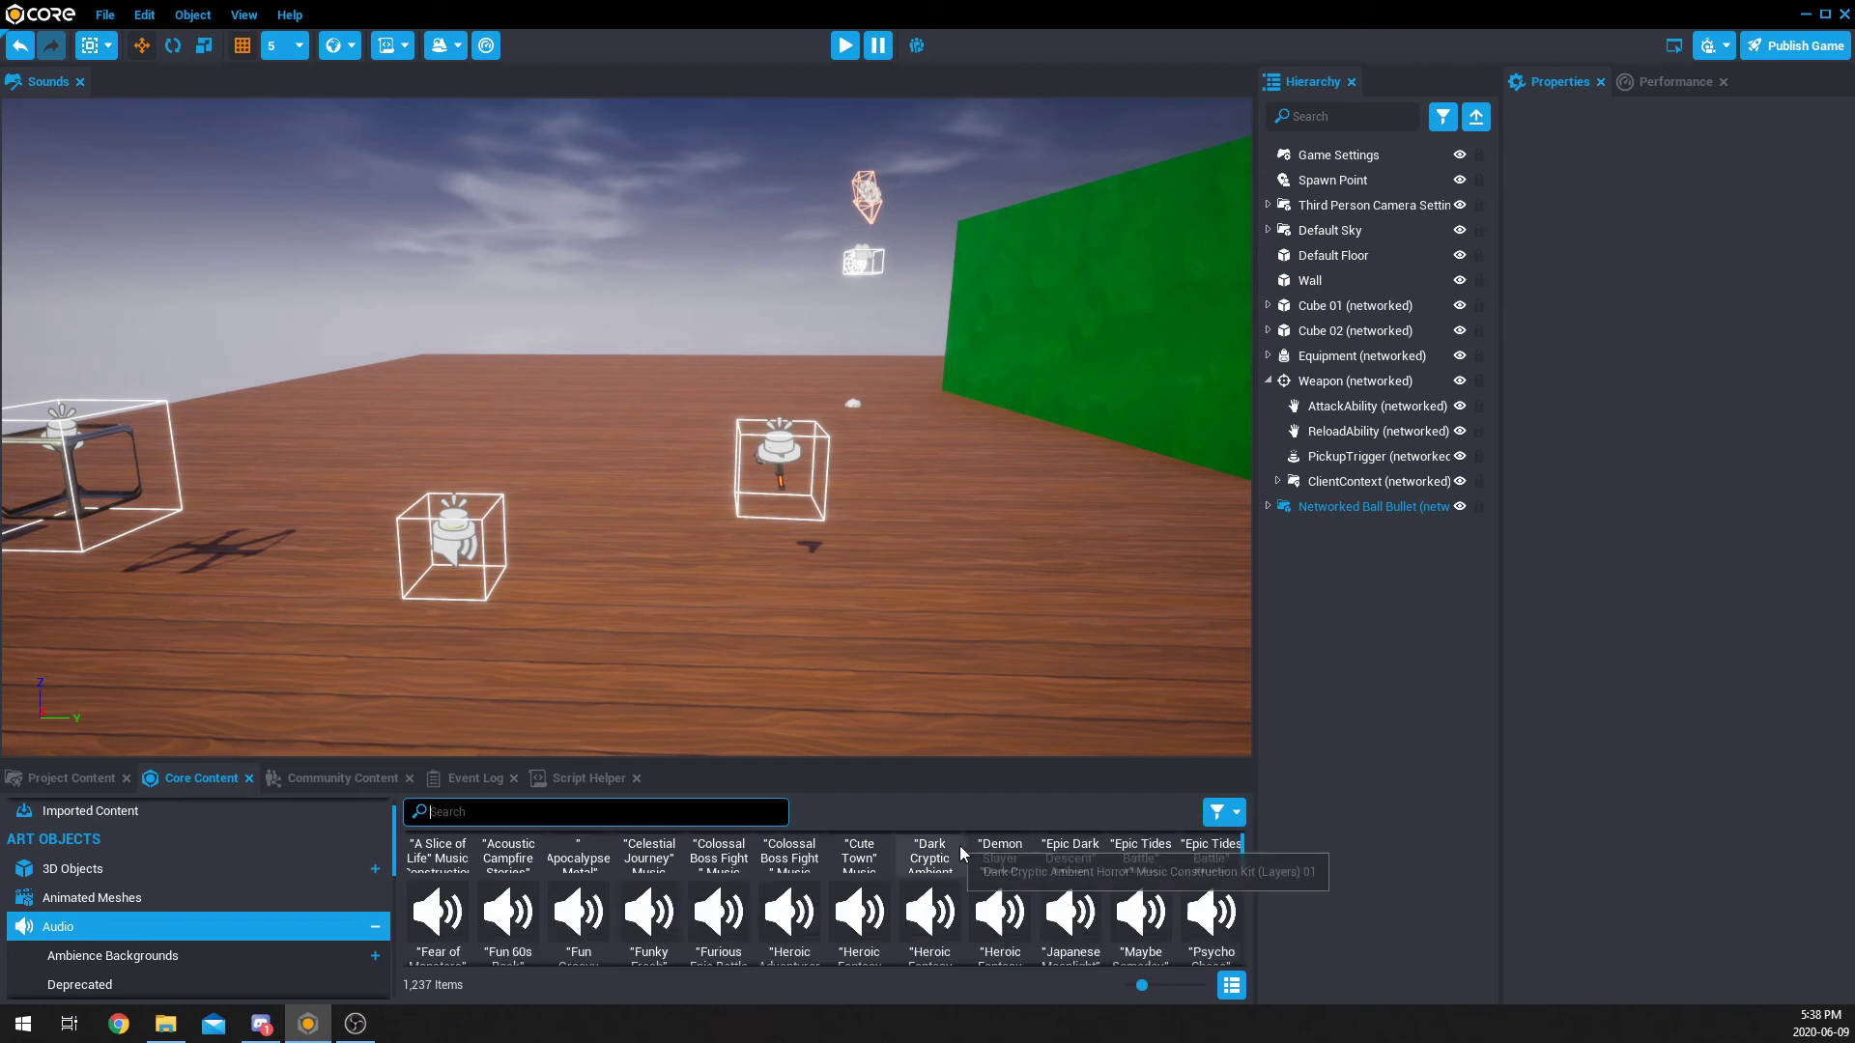
# Step: Locate the bullet's gunshot sound, enlarge the content panel and return to the Audio category
pyautogui.click(1268, 507)
pyautogui.click(1391, 581)
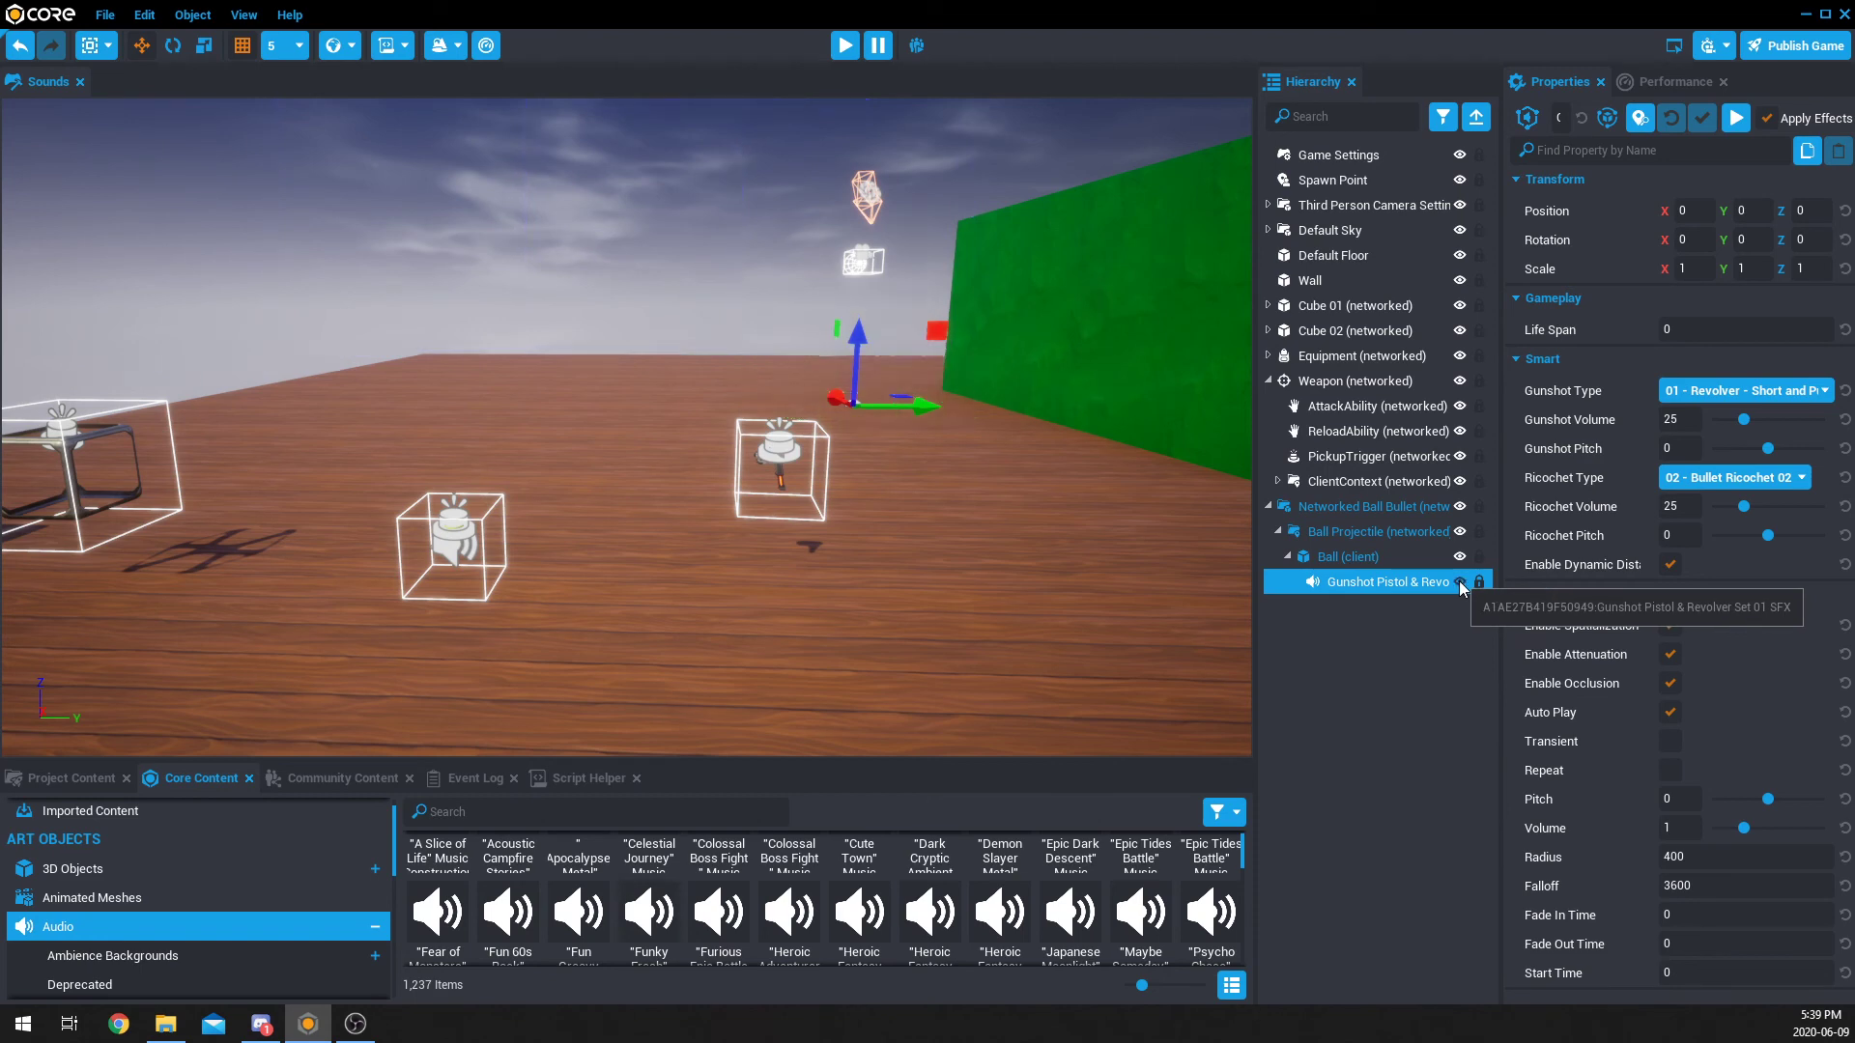
pyautogui.click(1640, 120)
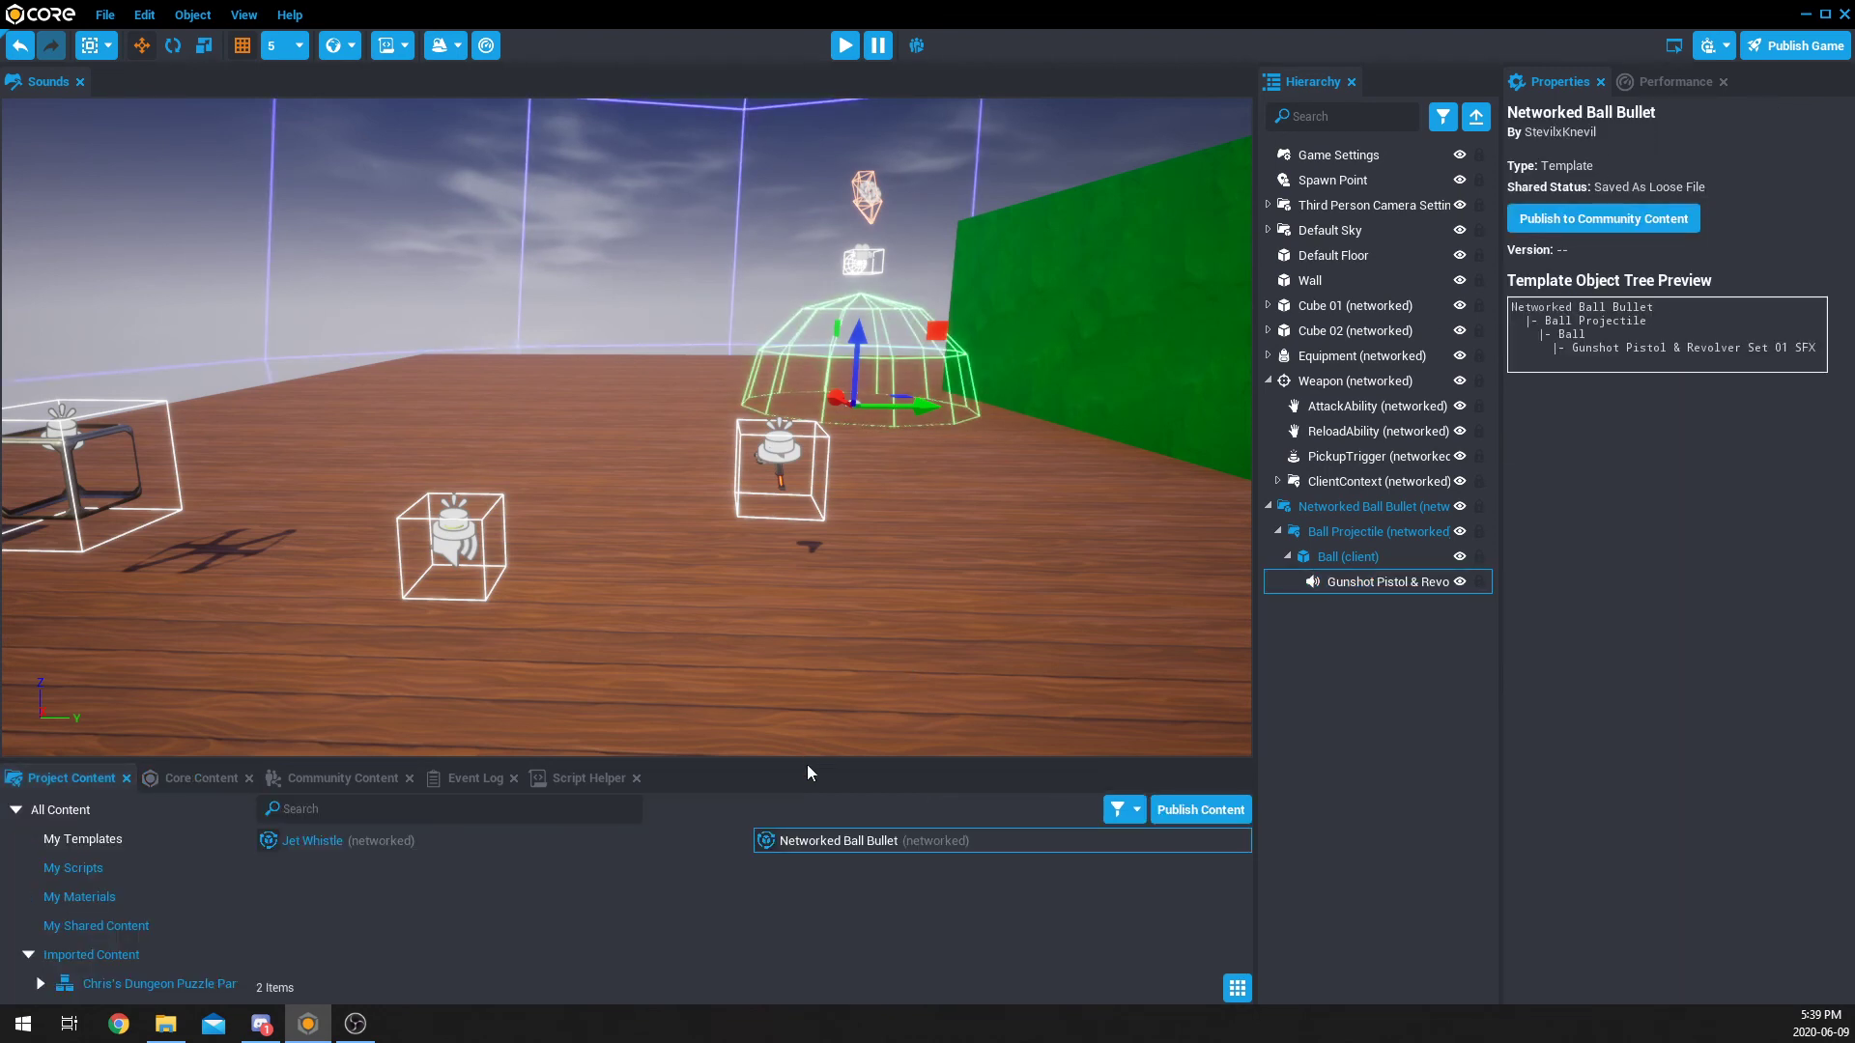
pyautogui.moveTo(808, 763); pyautogui.dragTo(811, 628)
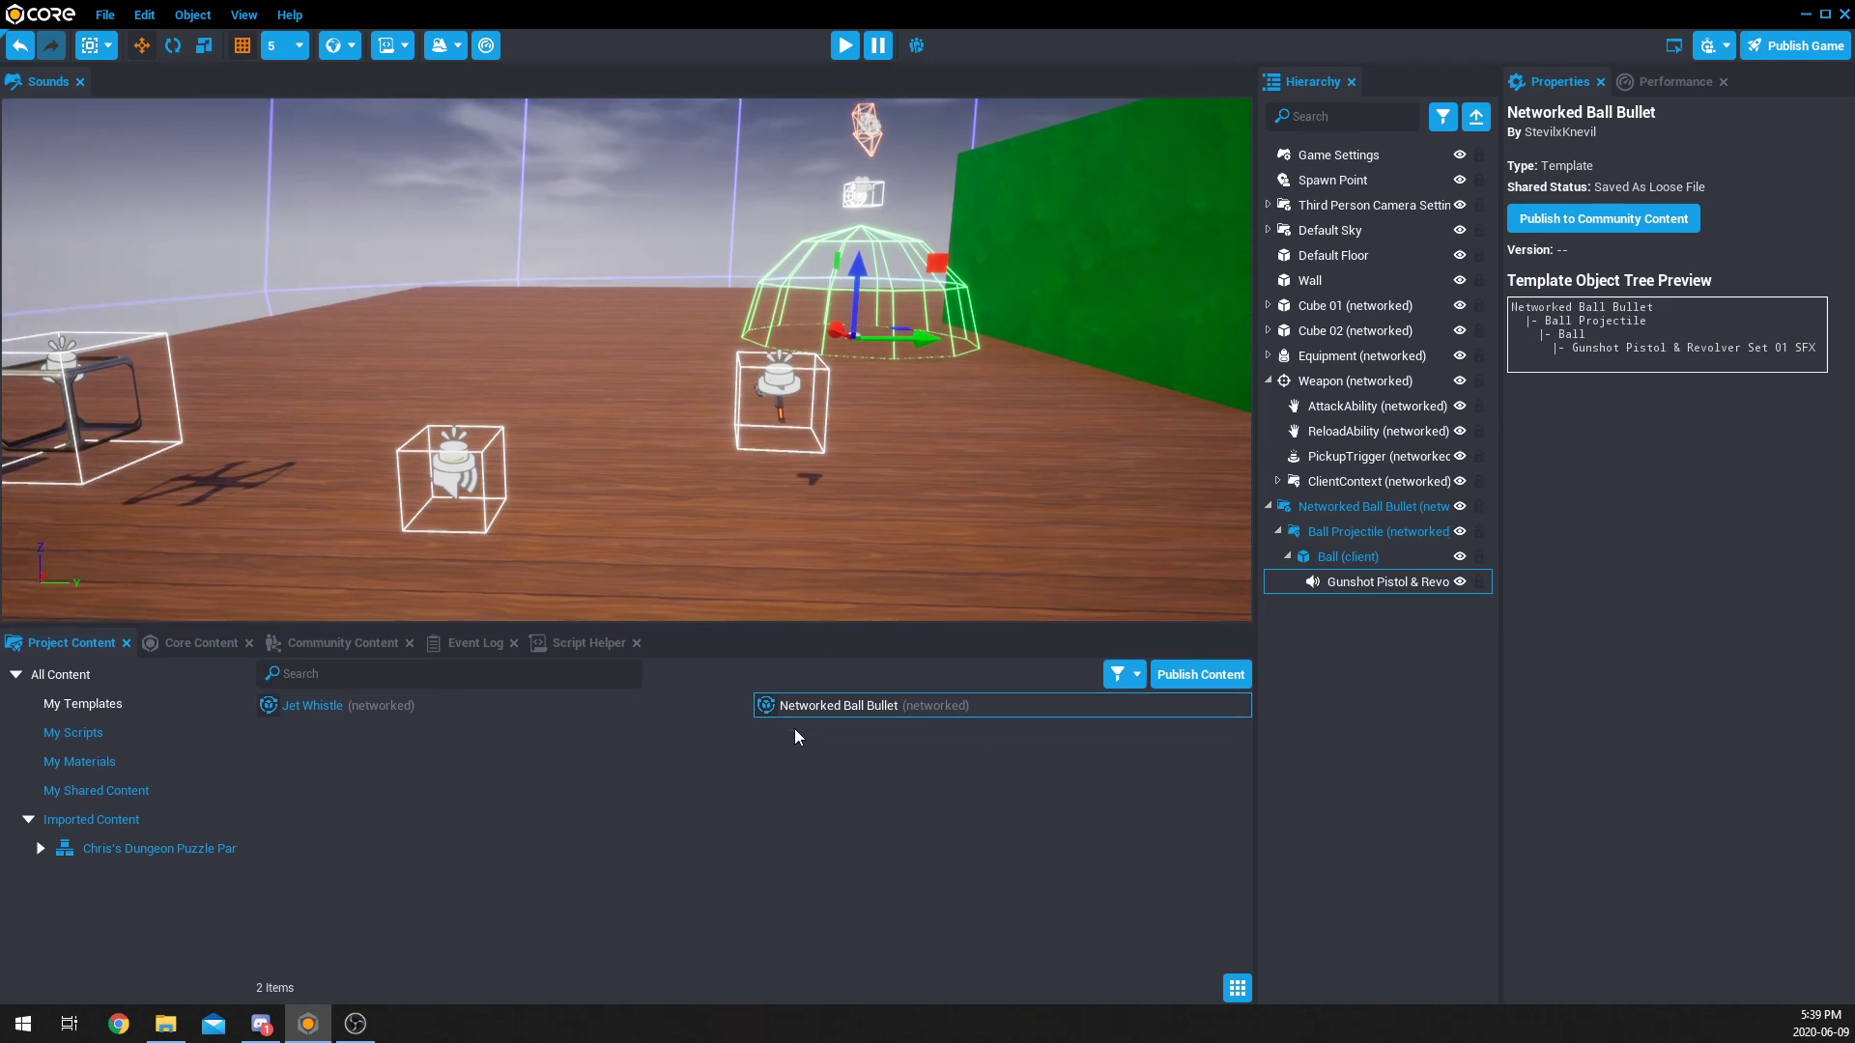
pyautogui.click(249, 650)
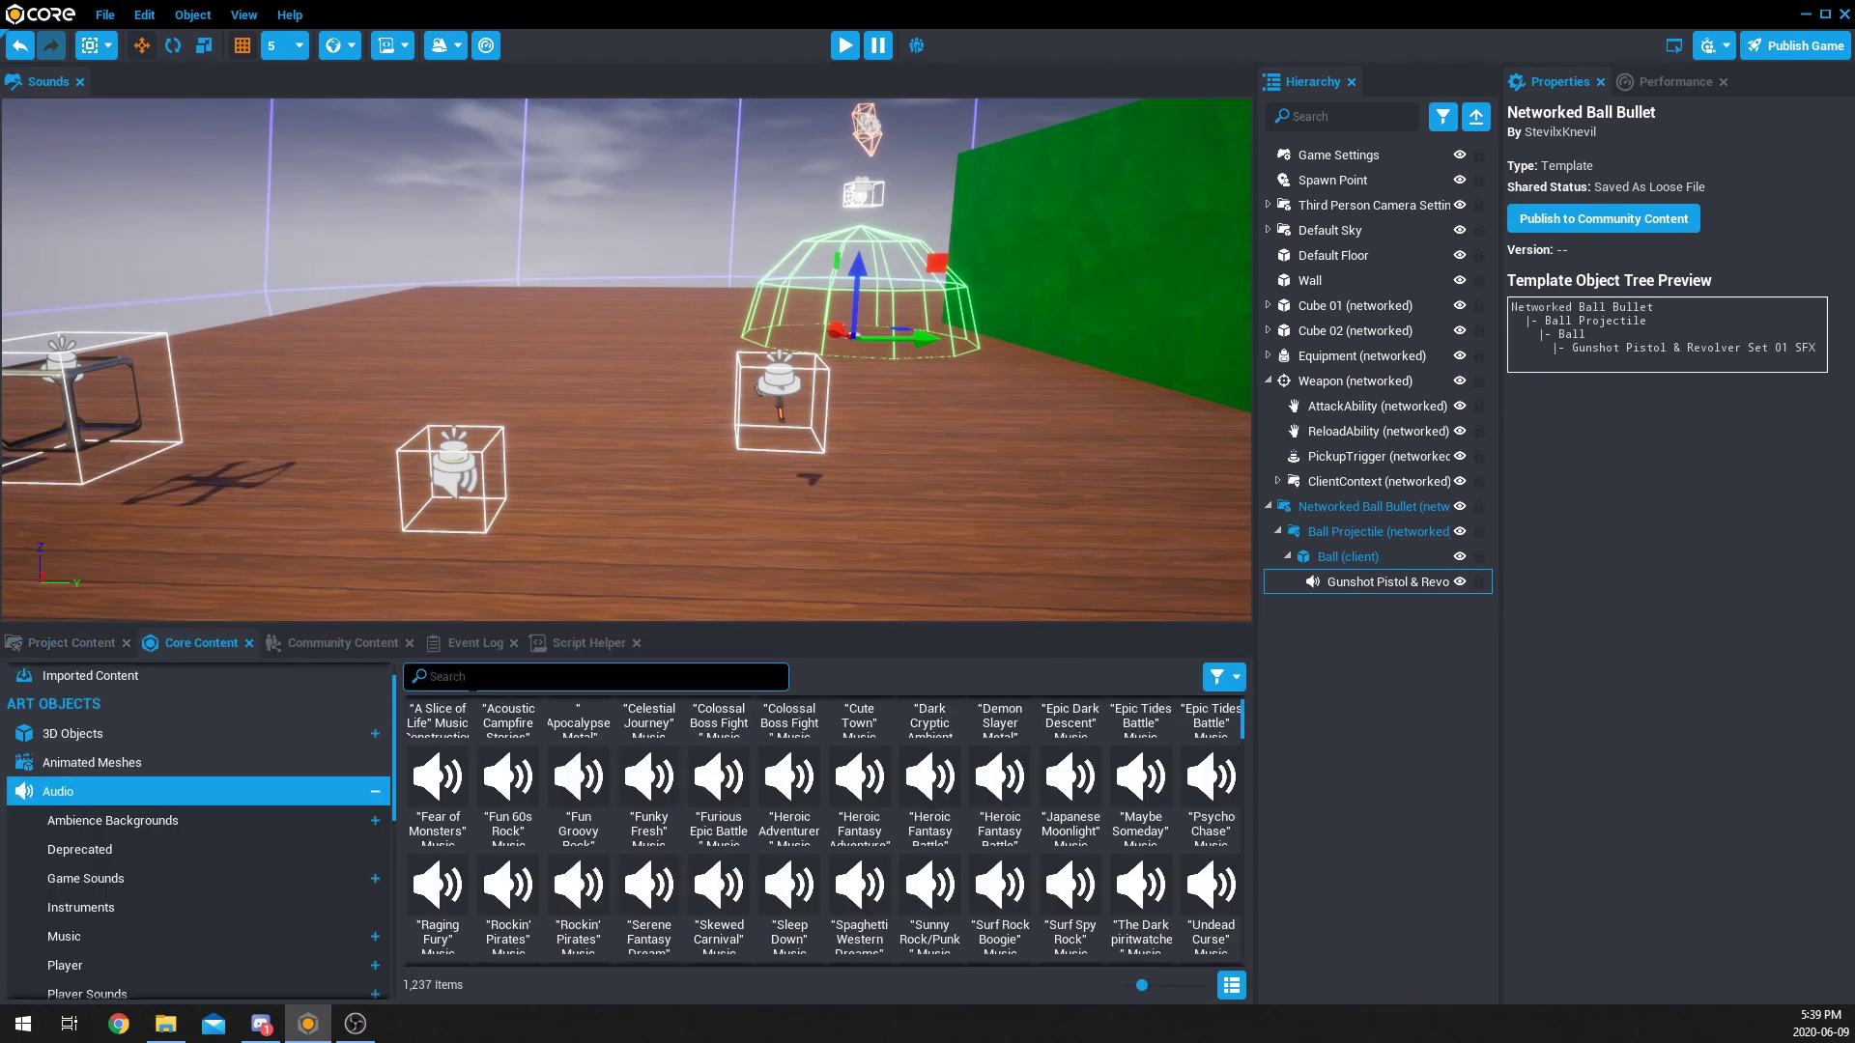
# Step: Add a Gunshot Pistol & Revolver sound under a Bone Human Skull 01 with Auto Play on
pyautogui.write('pistol')
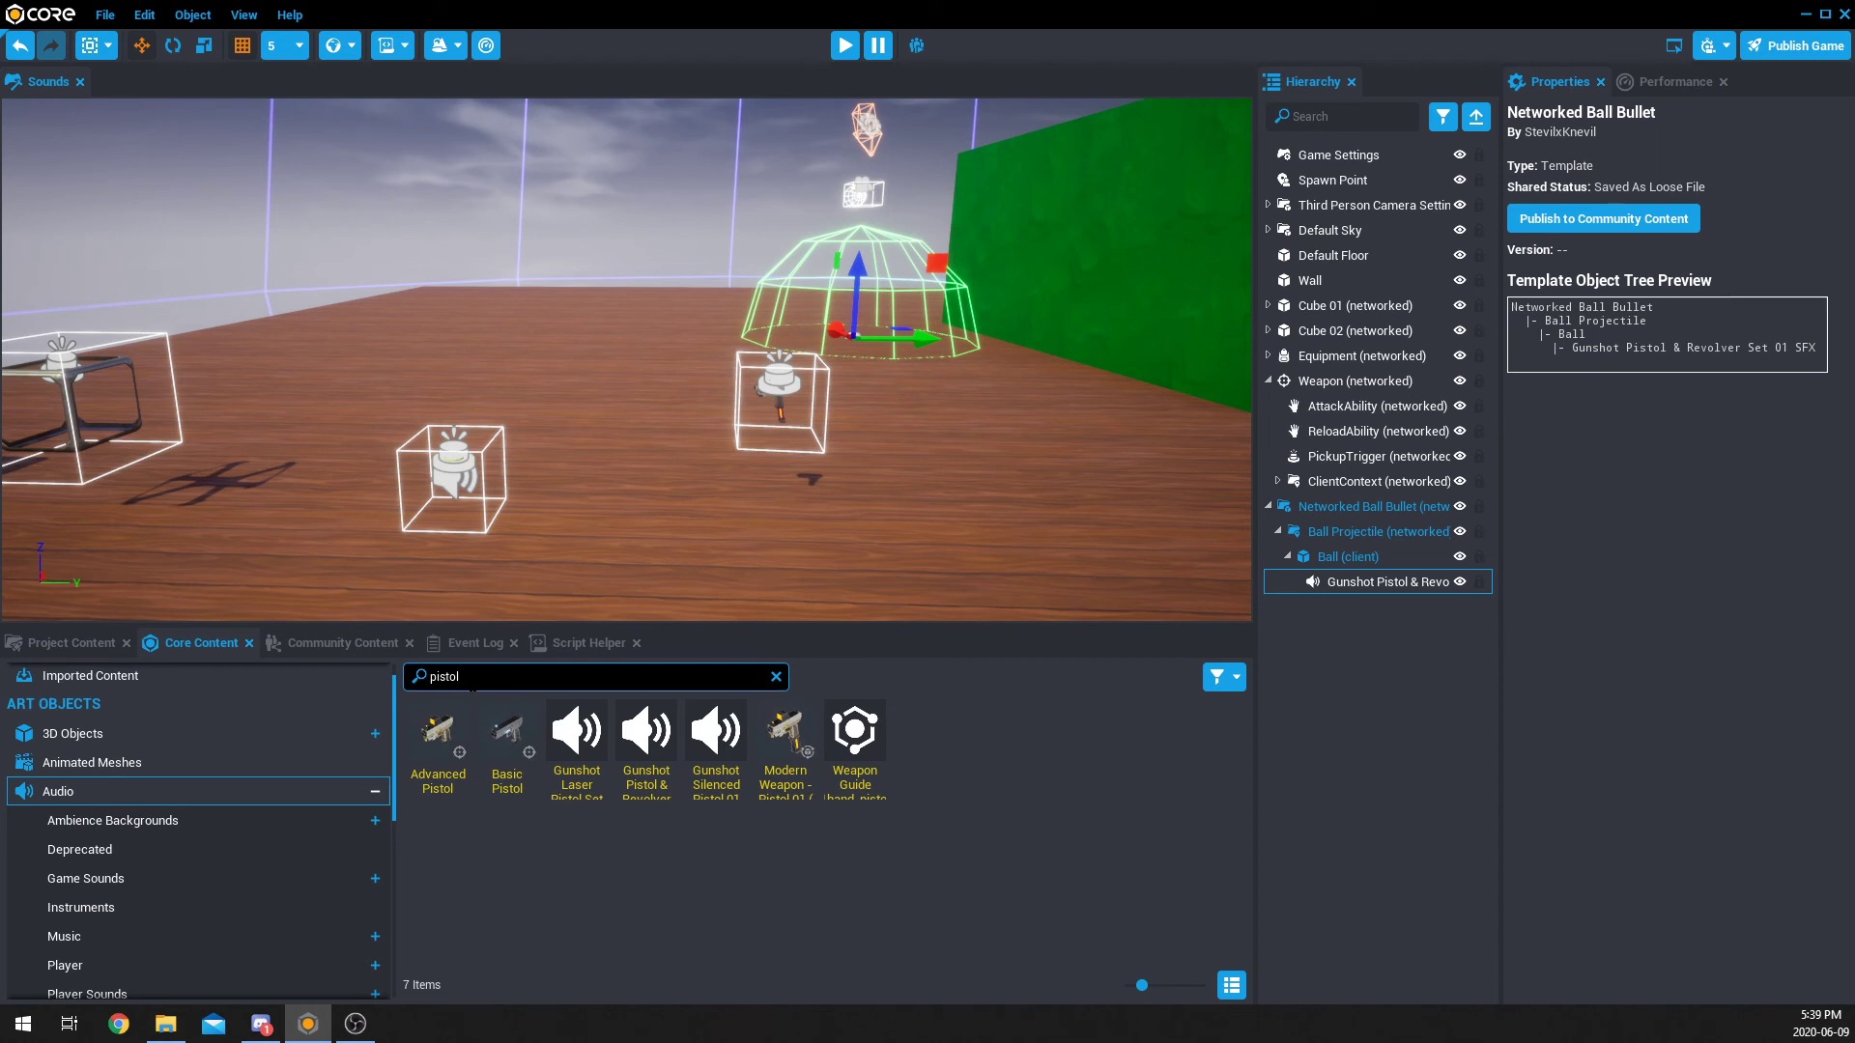
pyautogui.moveTo(646, 735); pyautogui.dragTo(1345, 778)
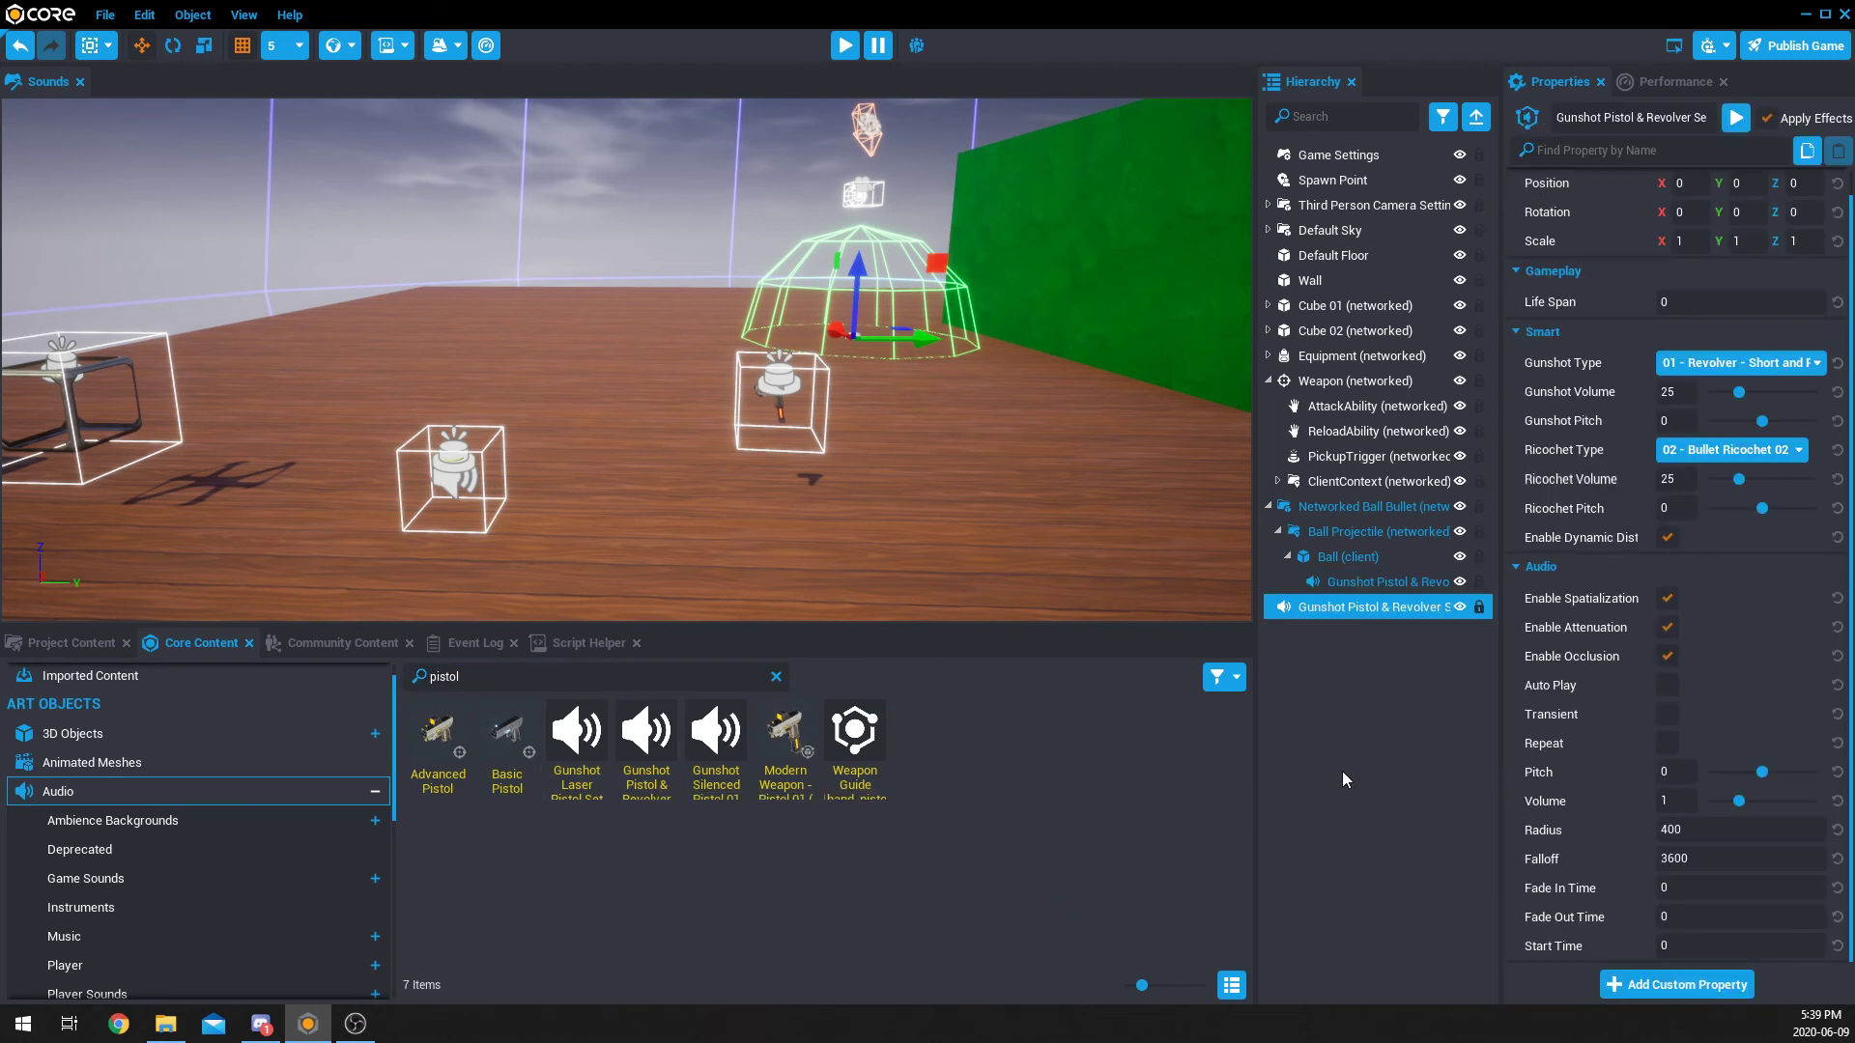
pyautogui.click(541, 676)
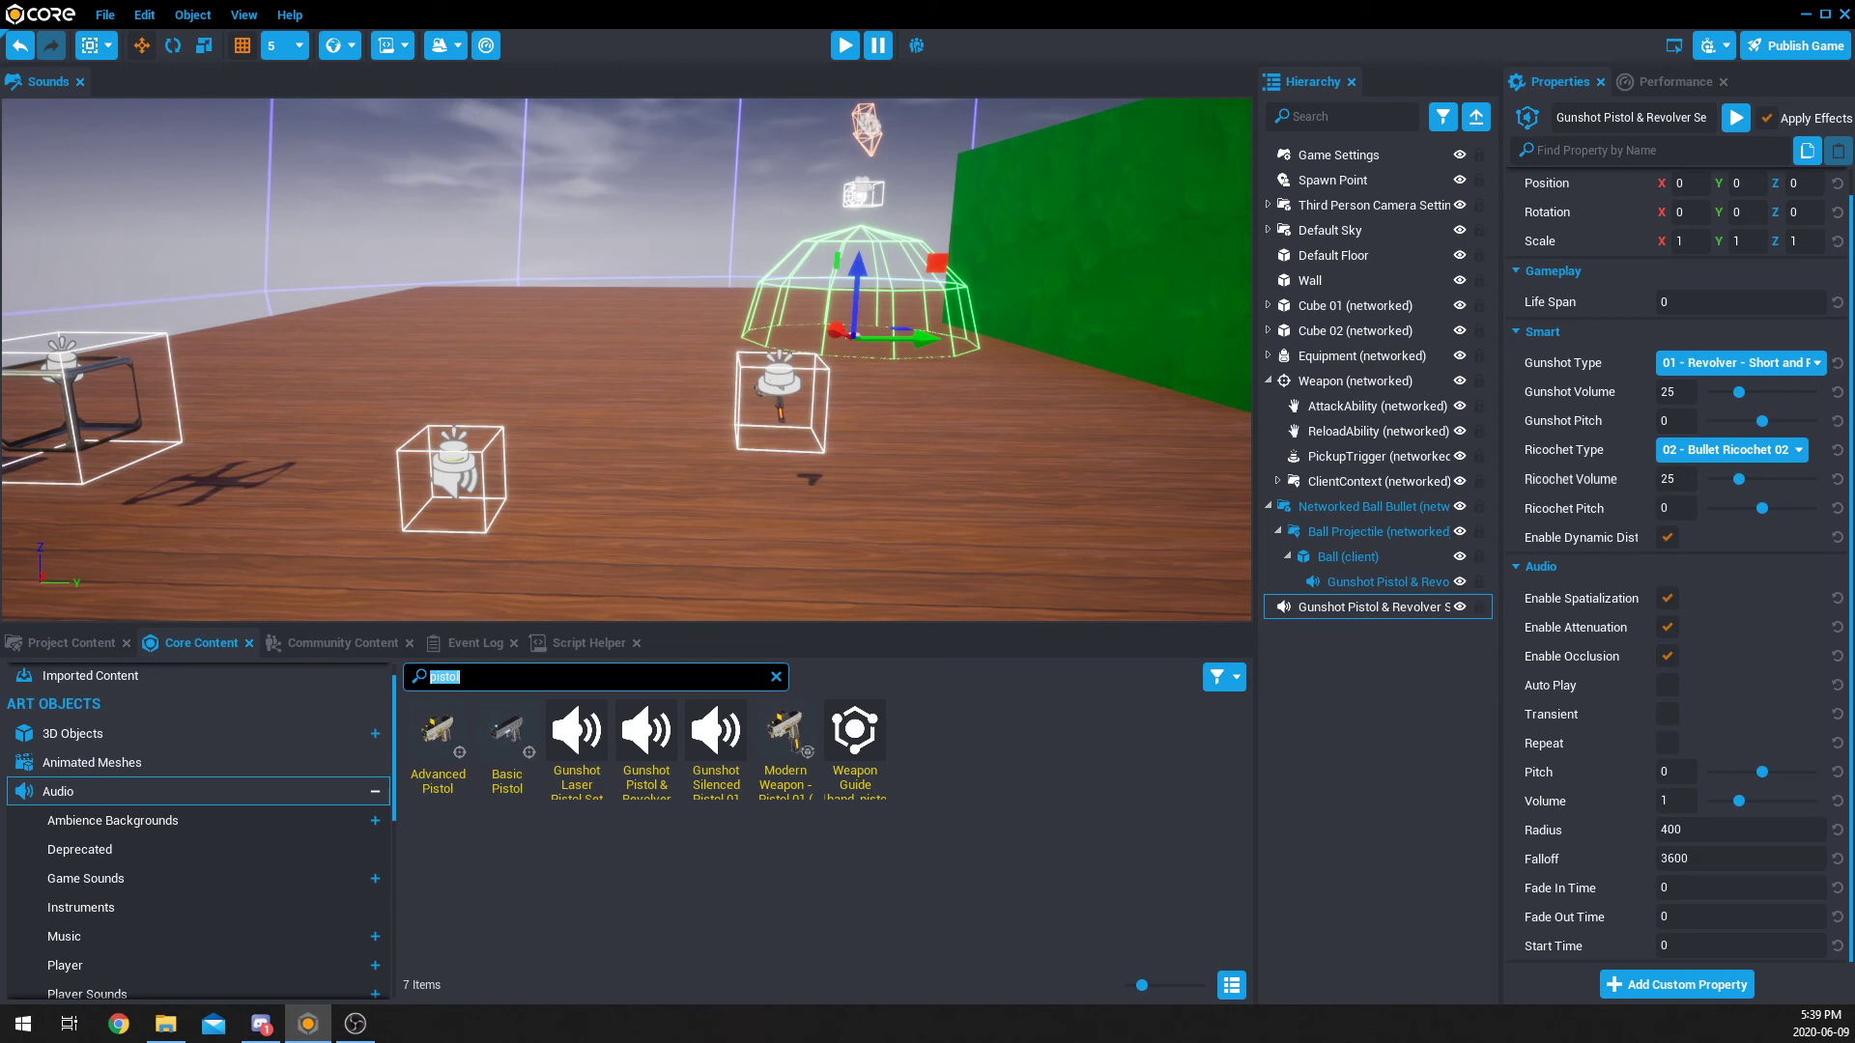
pyautogui.write('skull')
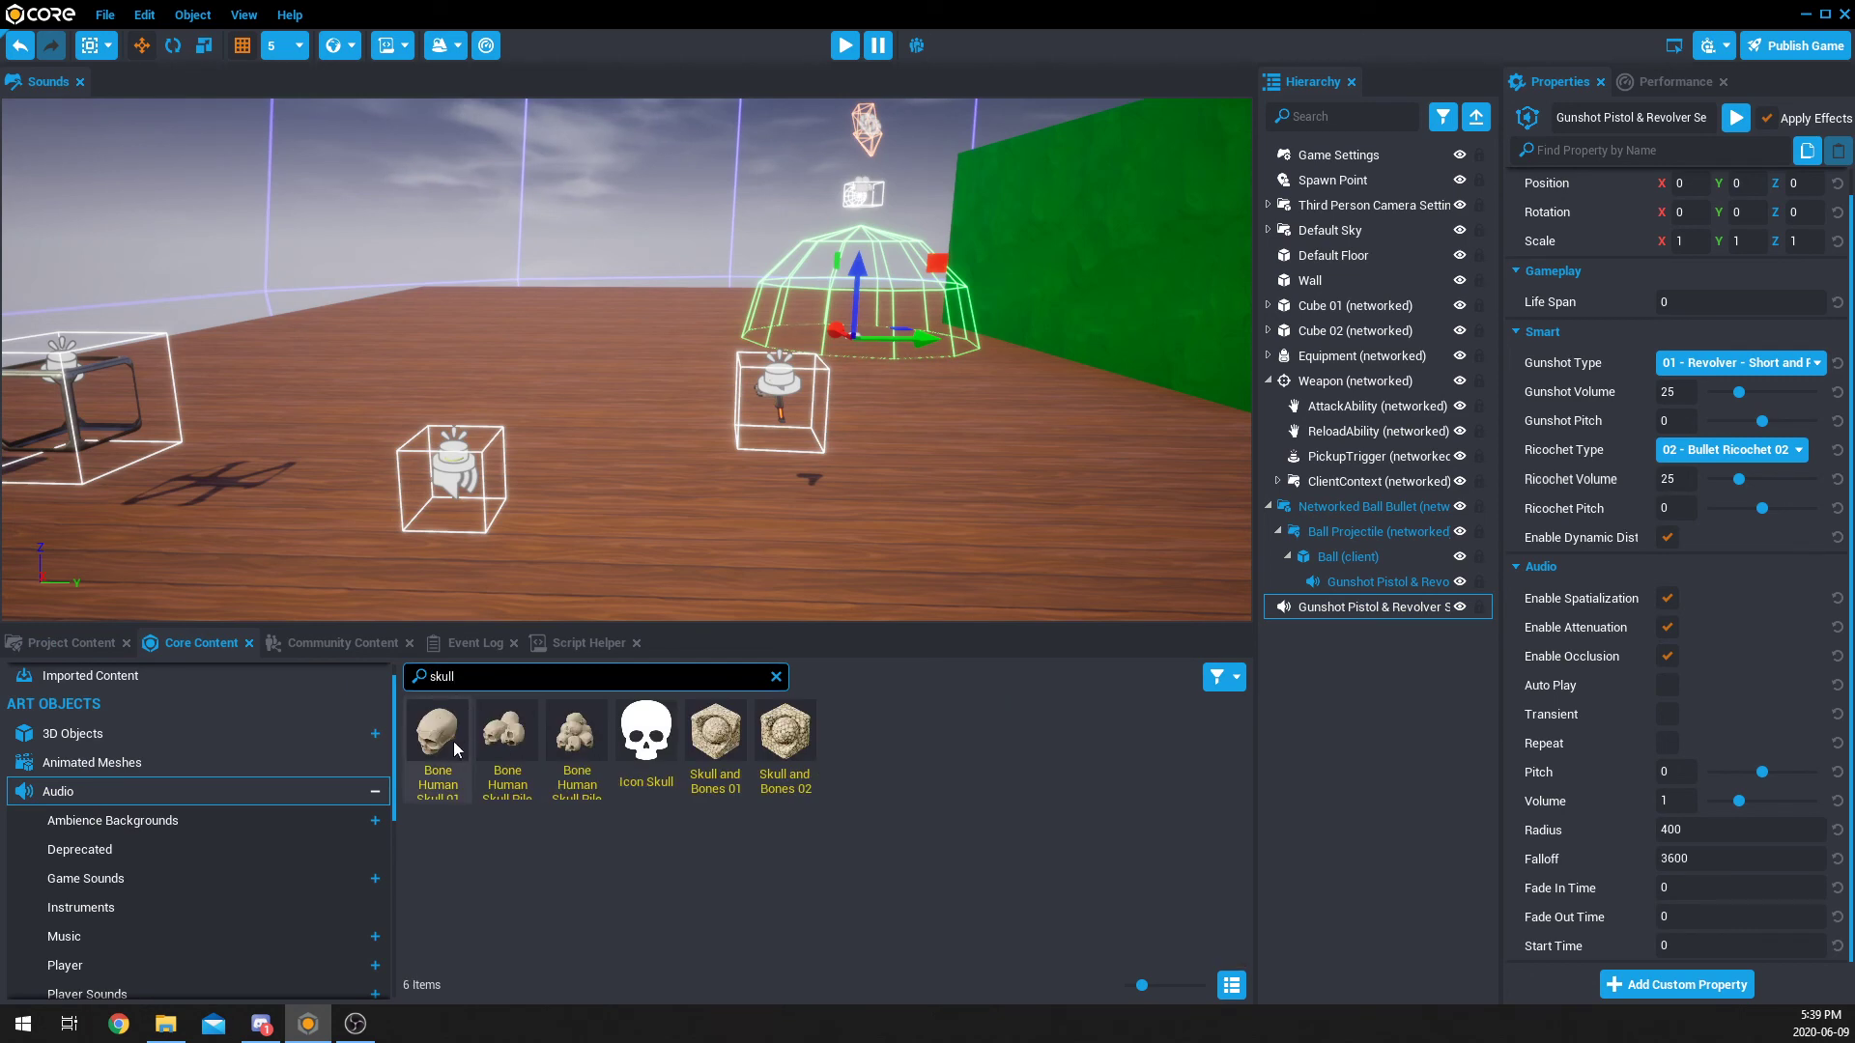
pyautogui.moveTo(454, 740); pyautogui.dragTo(1368, 628)
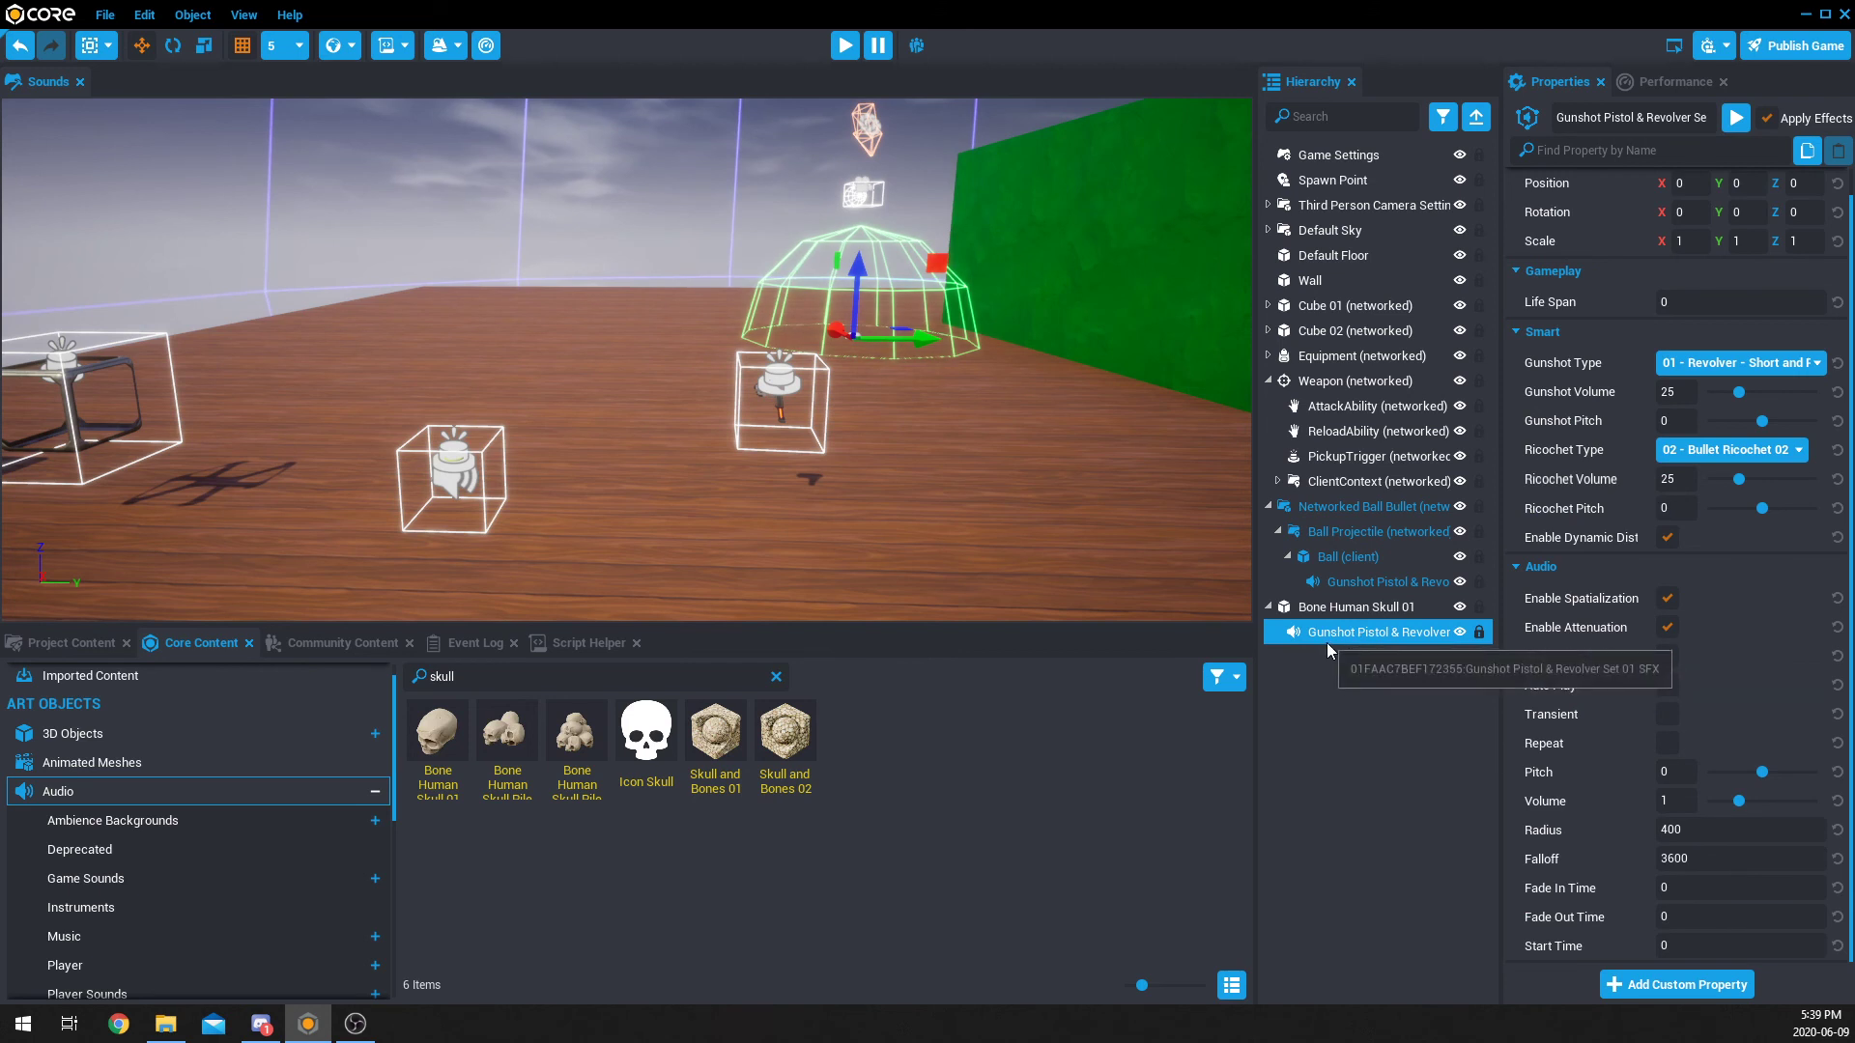
pyautogui.click(1669, 683)
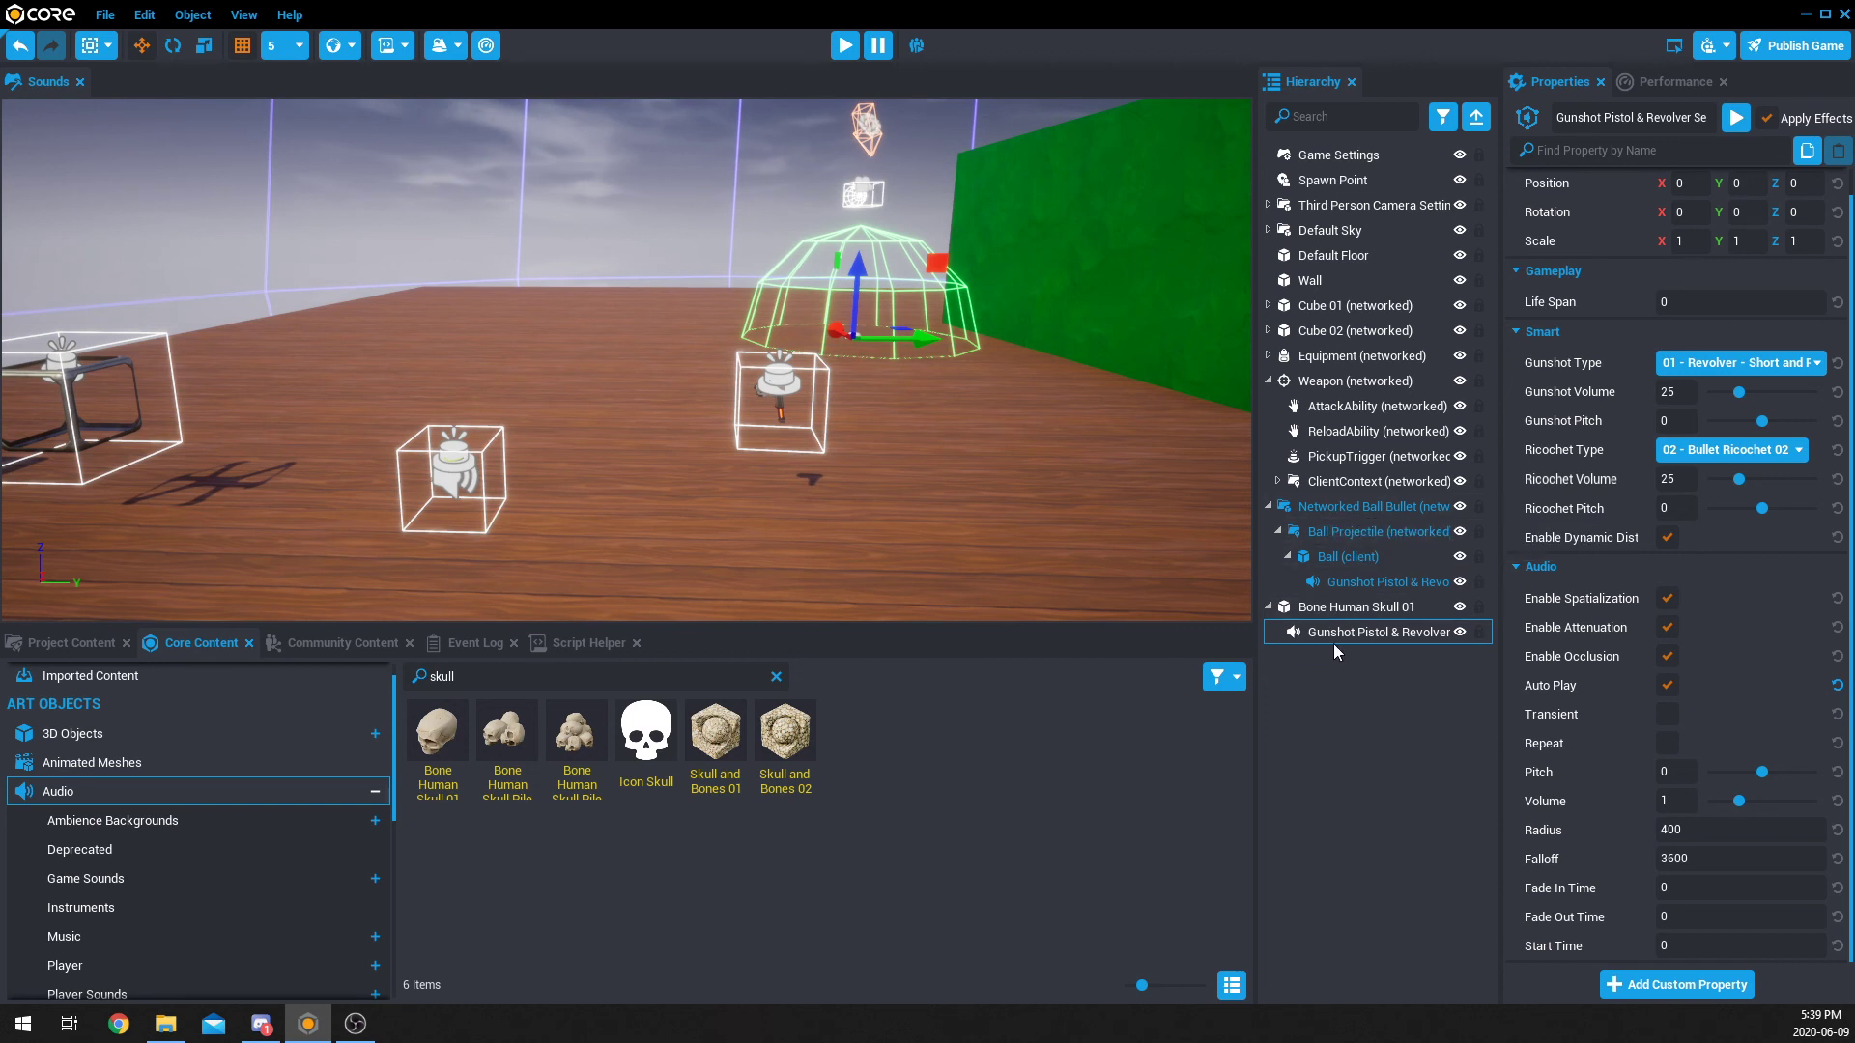
# Step: Delete the old Networked Ball Bullet and enable networking on Bone Human Skull 01
pyautogui.click(1348, 515)
pyautogui.press('Delete')
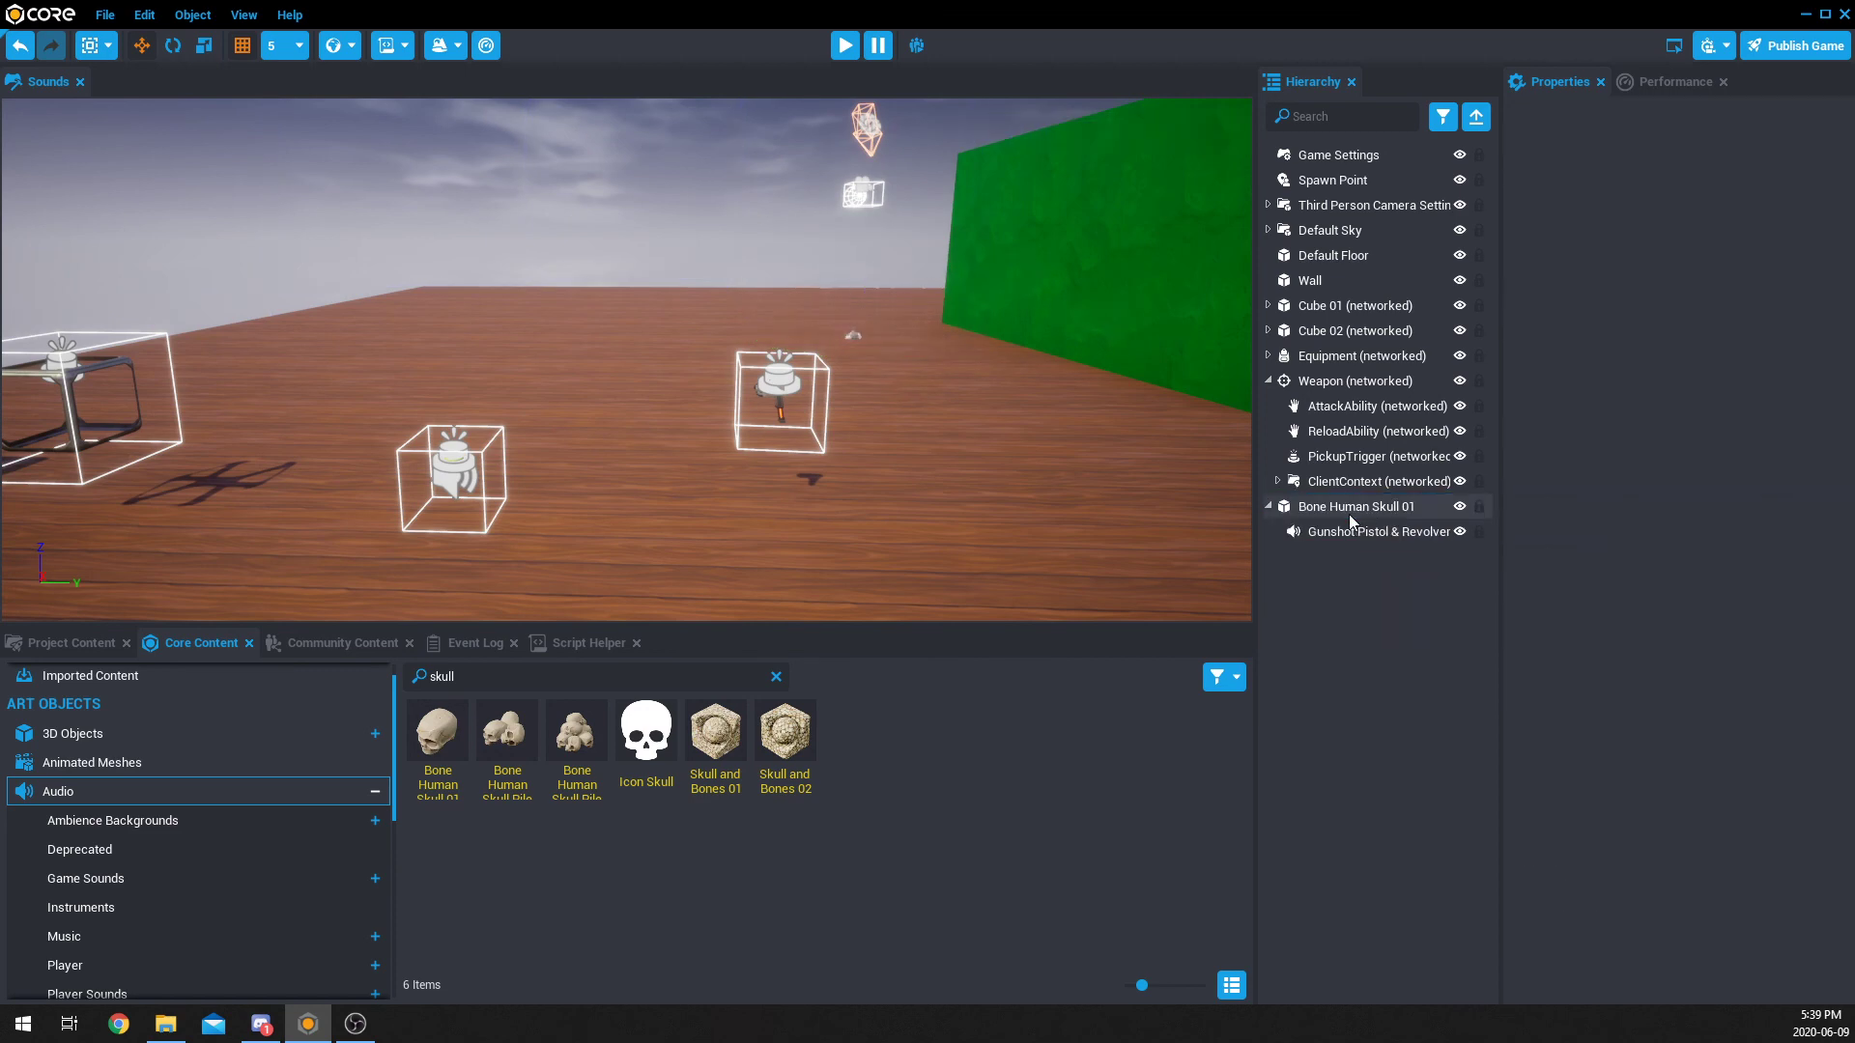
pyautogui.click(1341, 513)
pyautogui.rightClick(1339, 512)
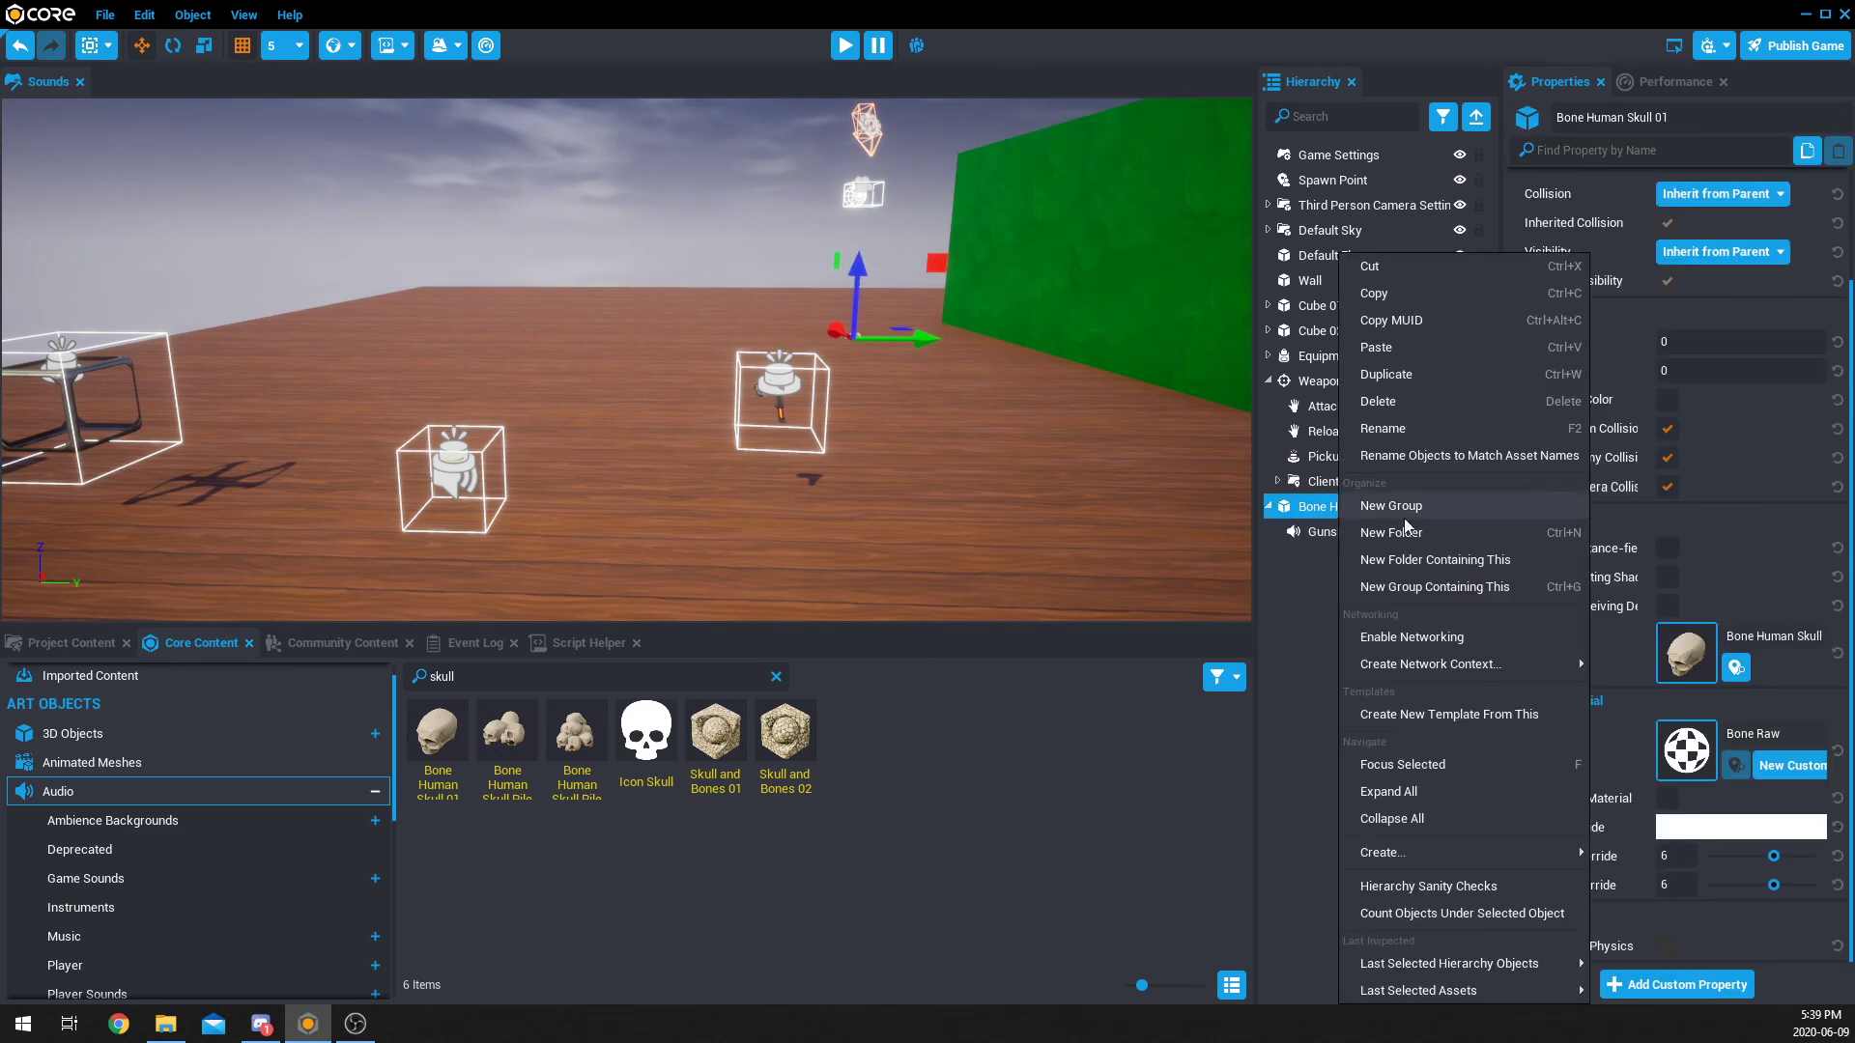
pyautogui.click(1437, 638)
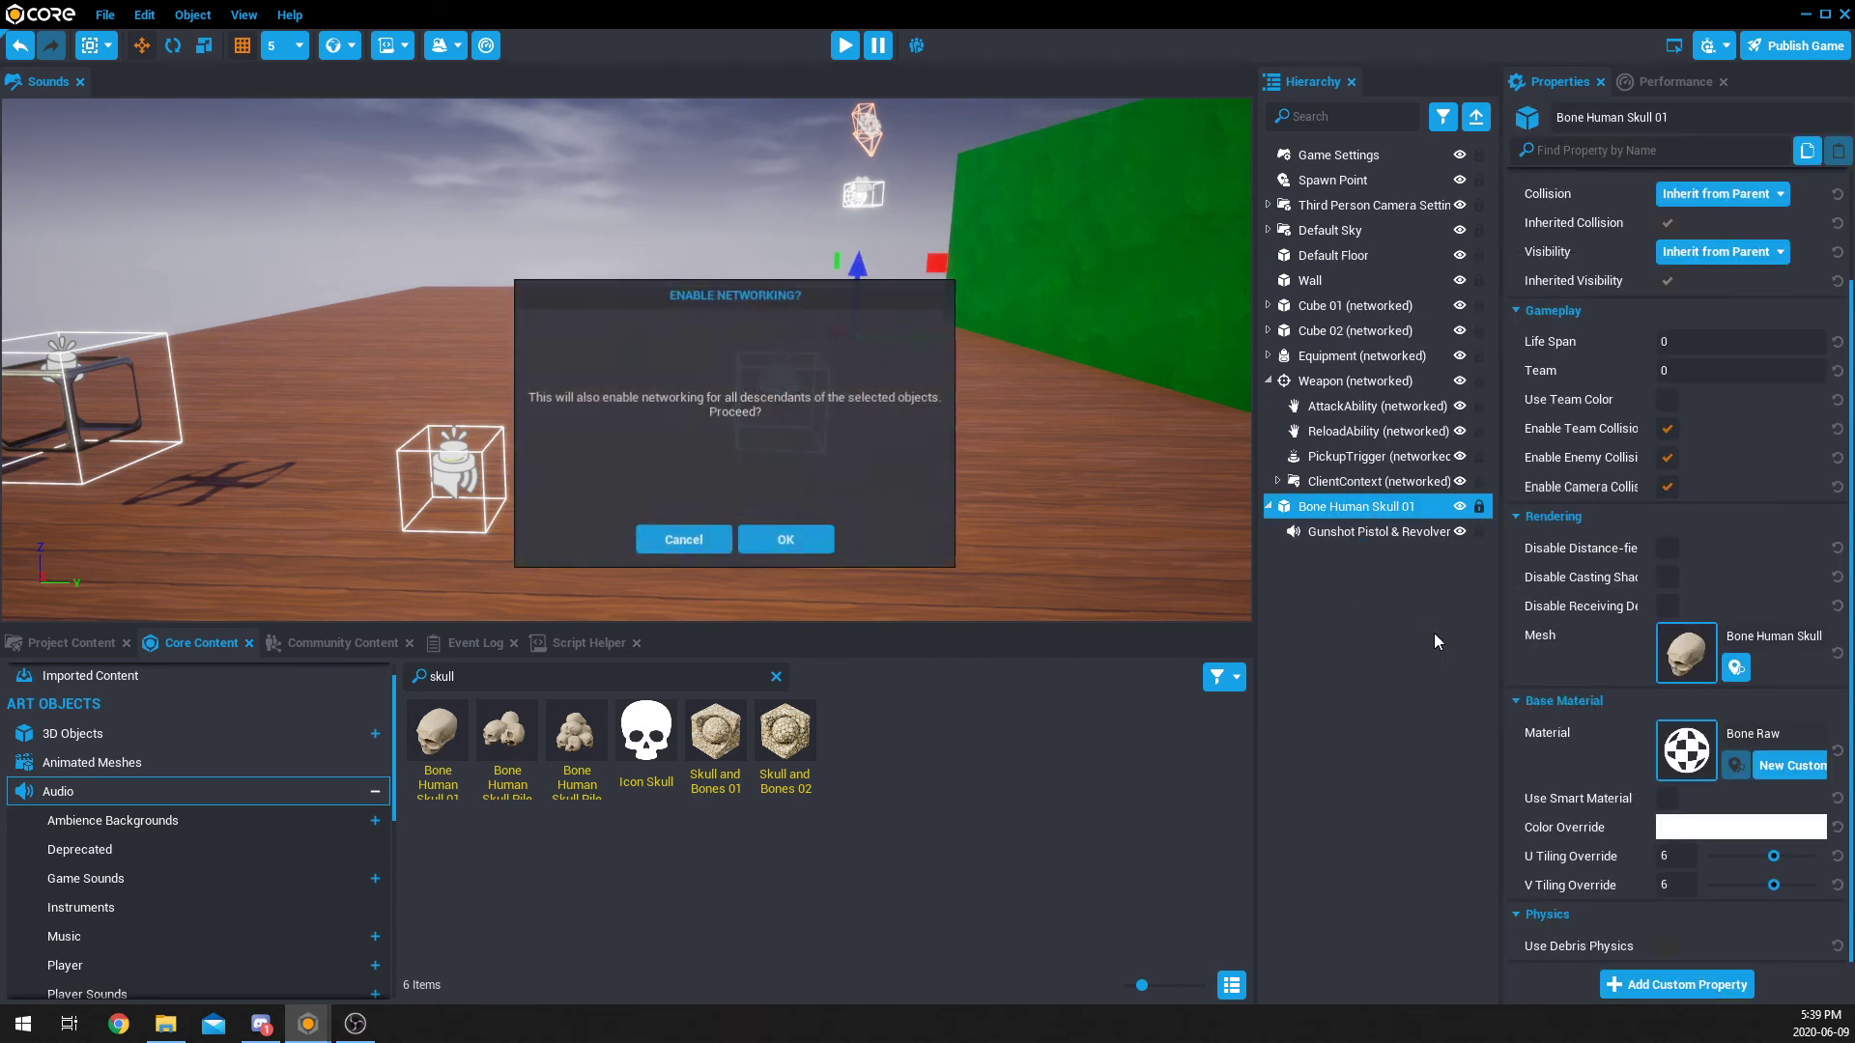
pyautogui.click(794, 539)
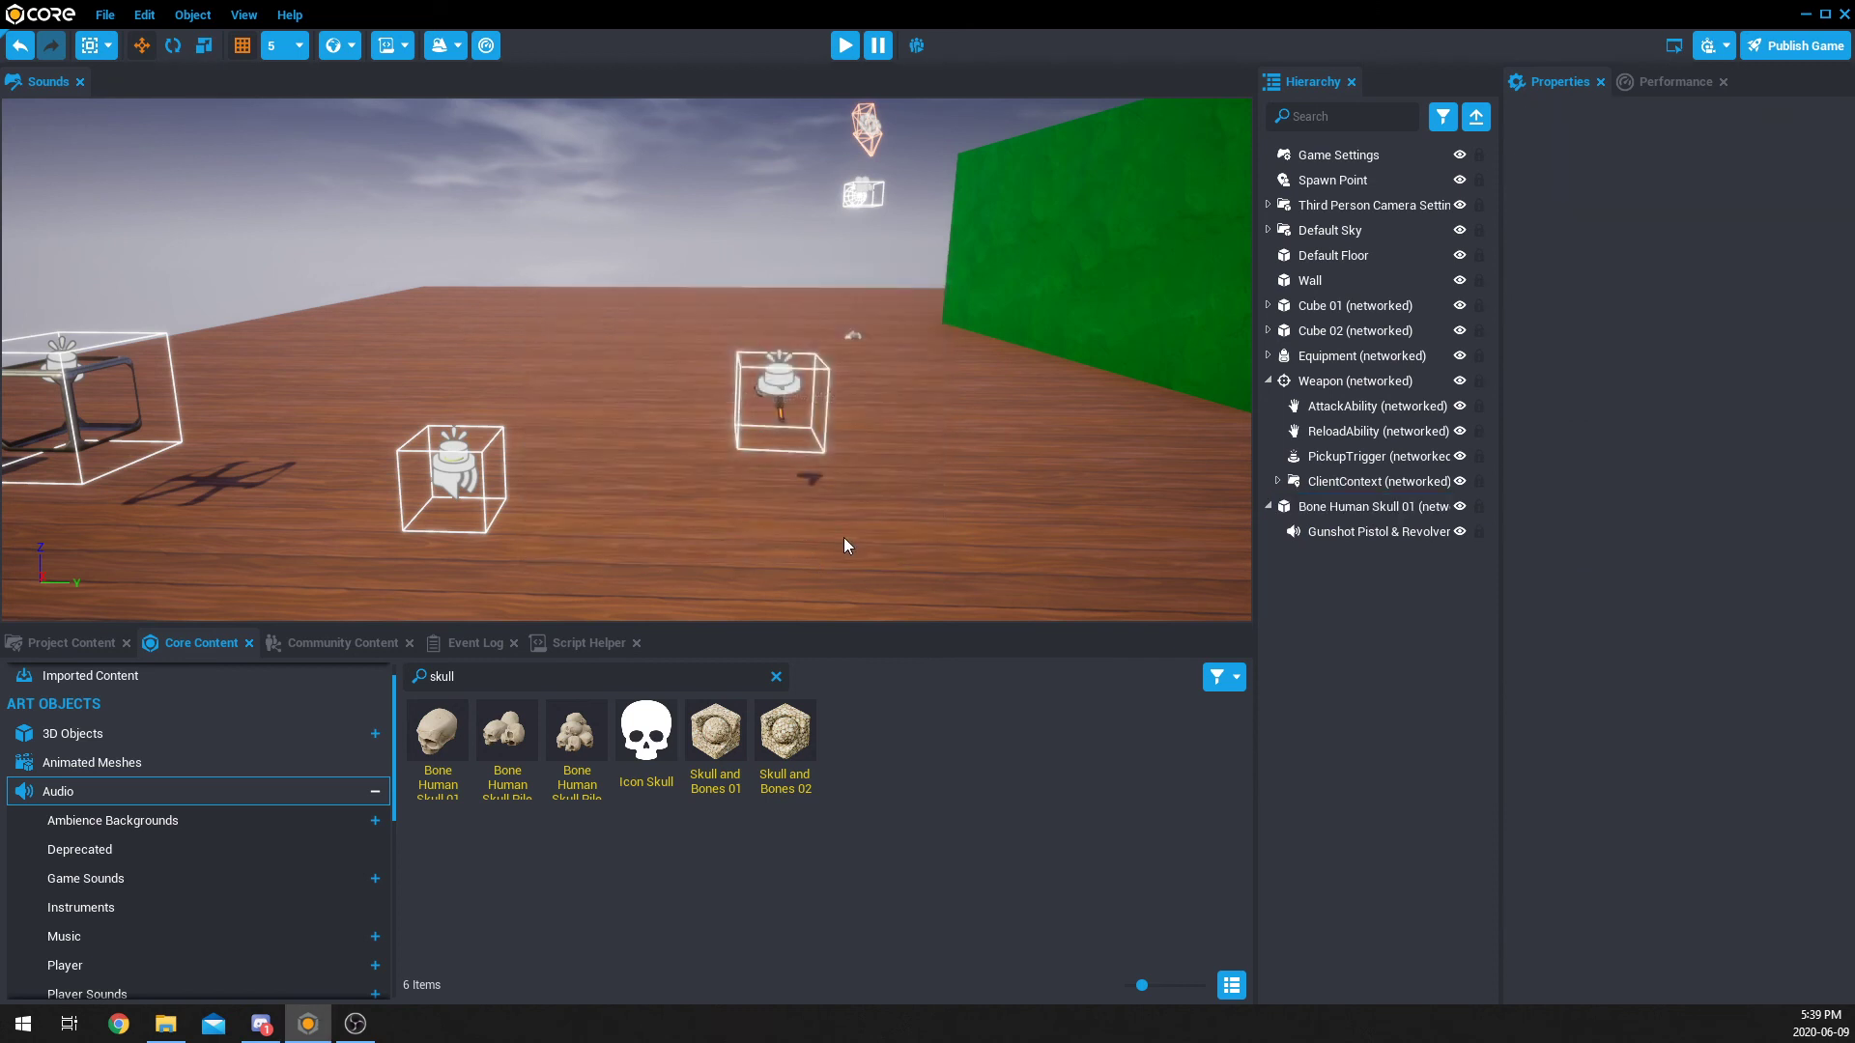
# Step: Wrap the skull in a new Client Context and expand it to show the gunshot sound
pyautogui.rightClick(1342, 512)
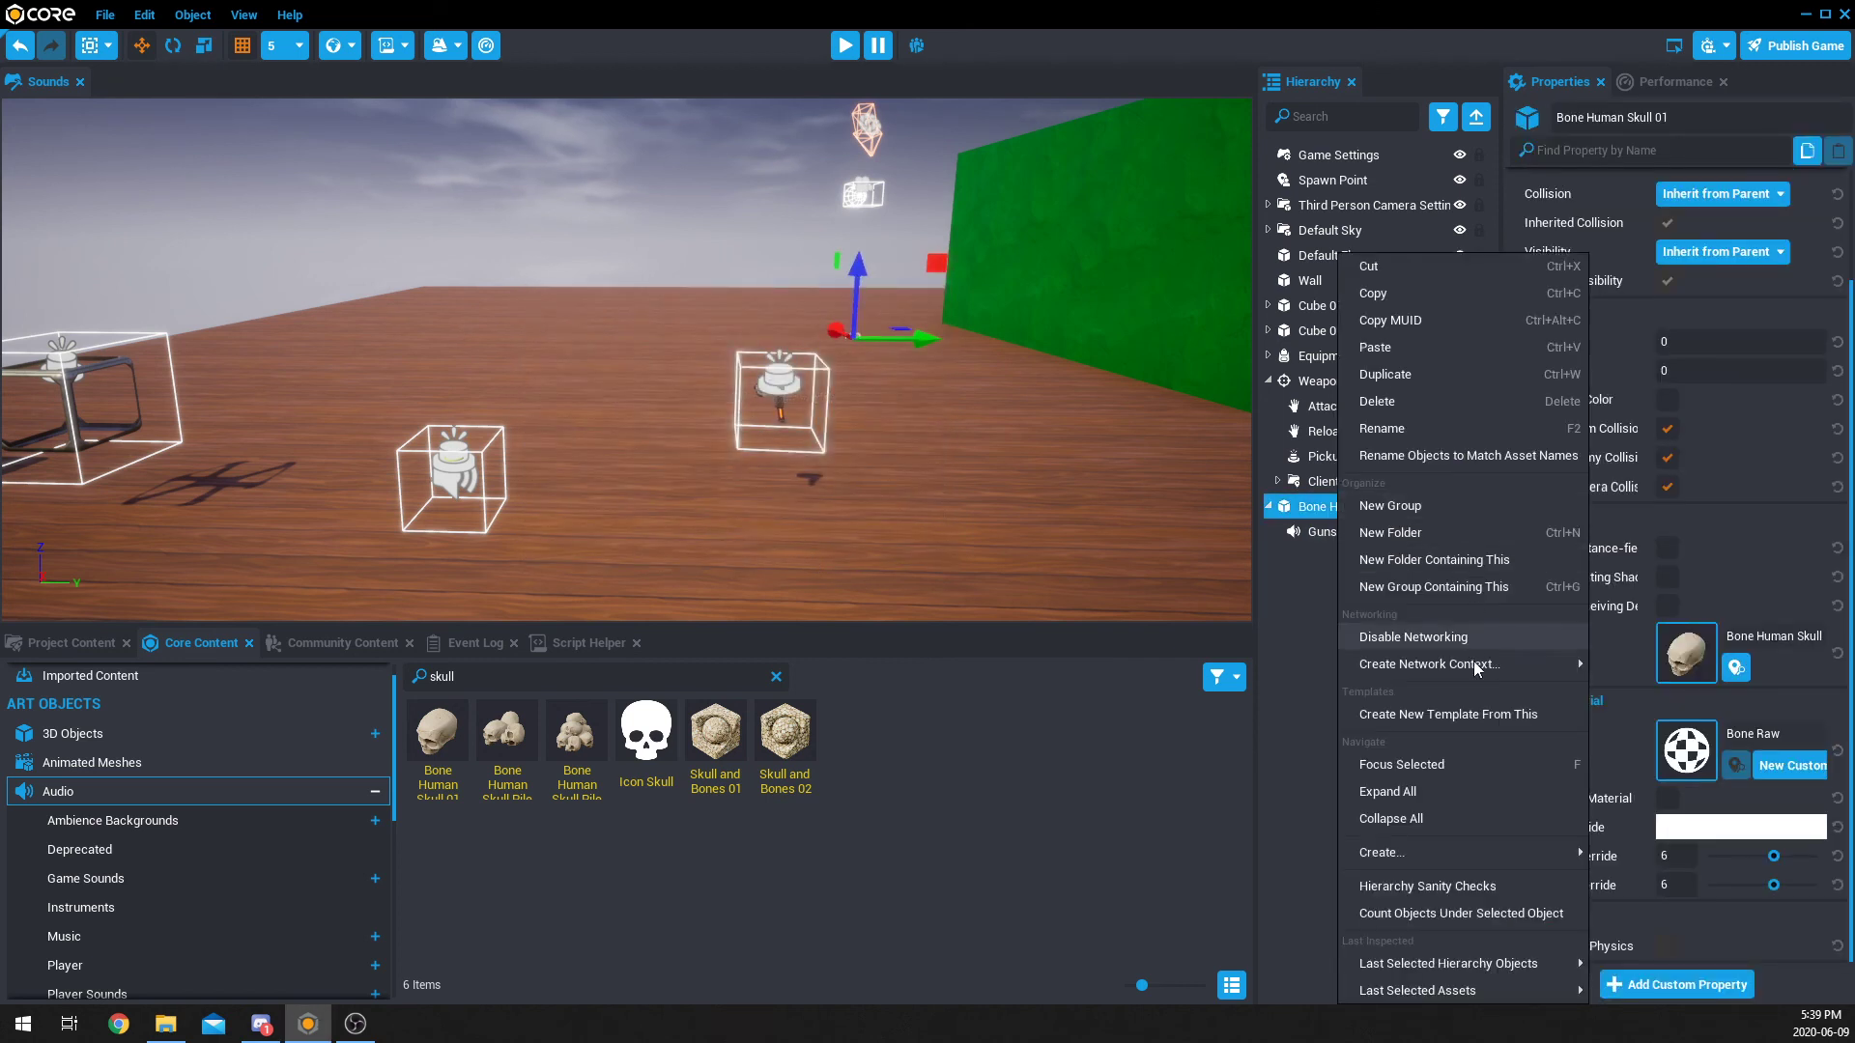
pyautogui.moveTo(1476, 664)
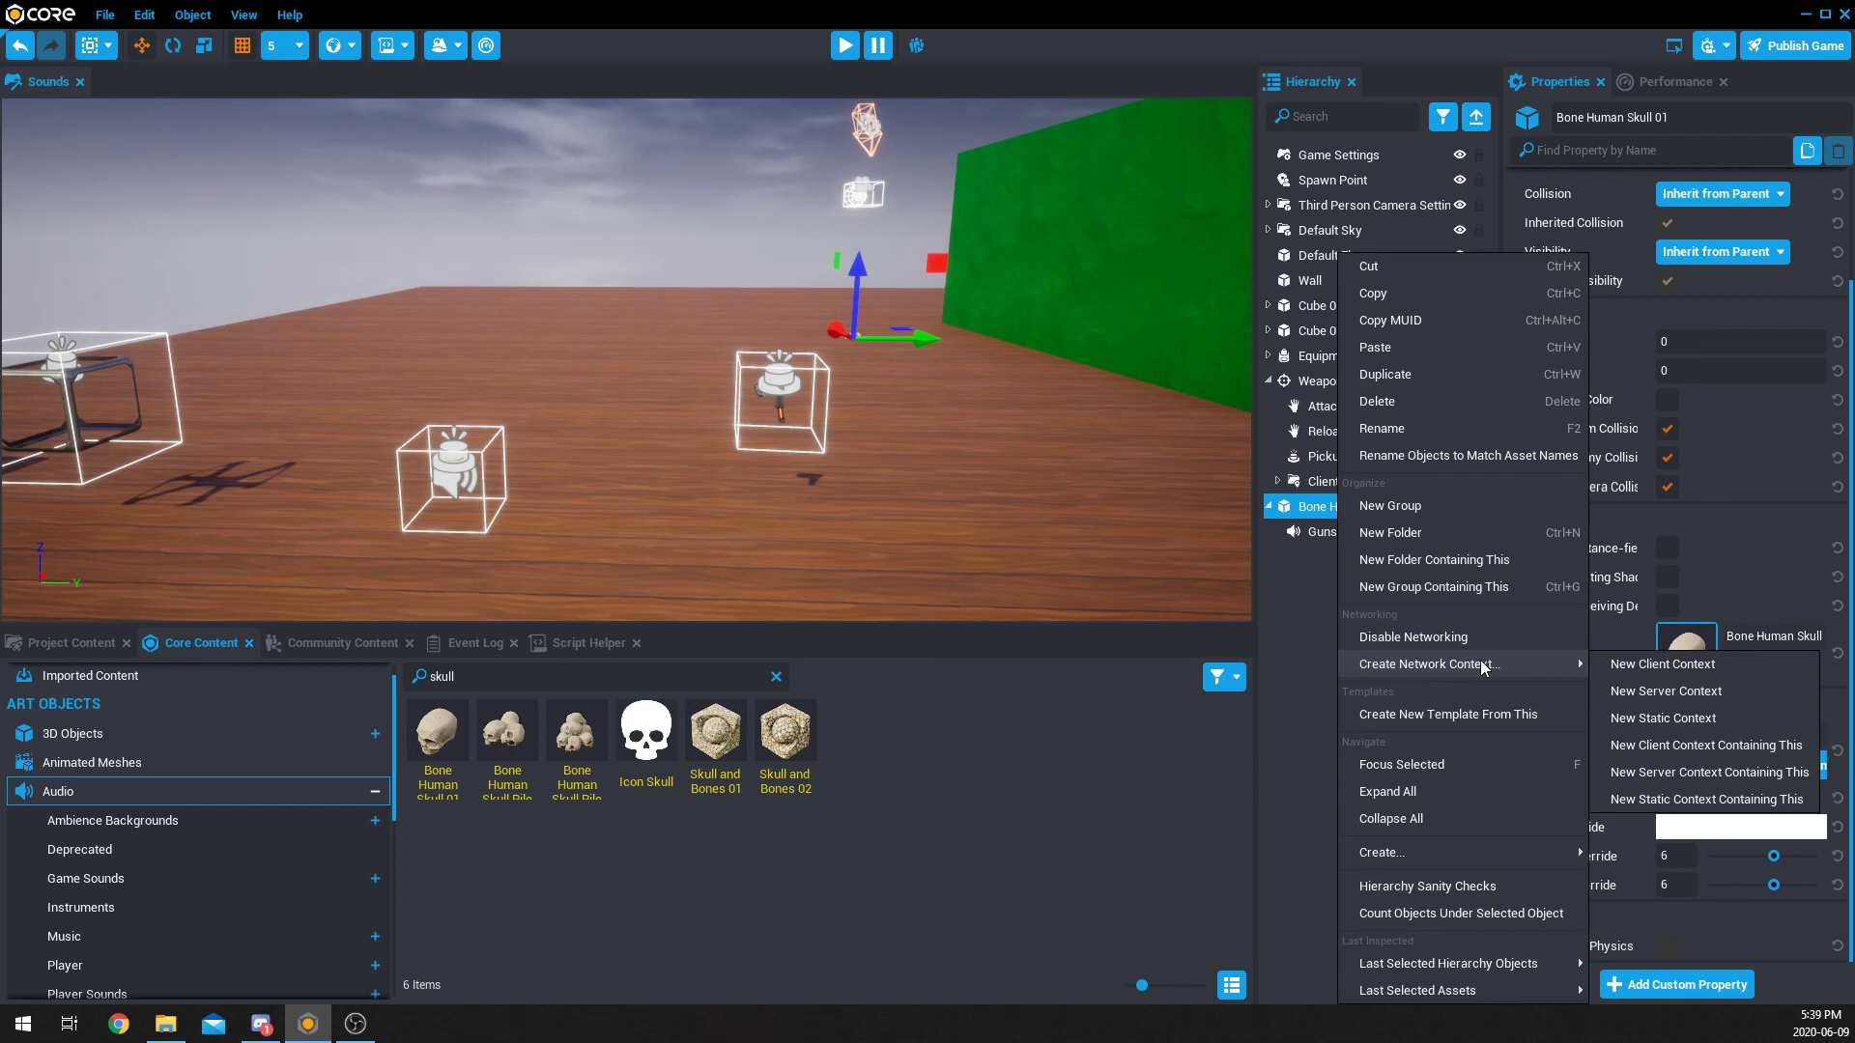
pyautogui.click(1709, 746)
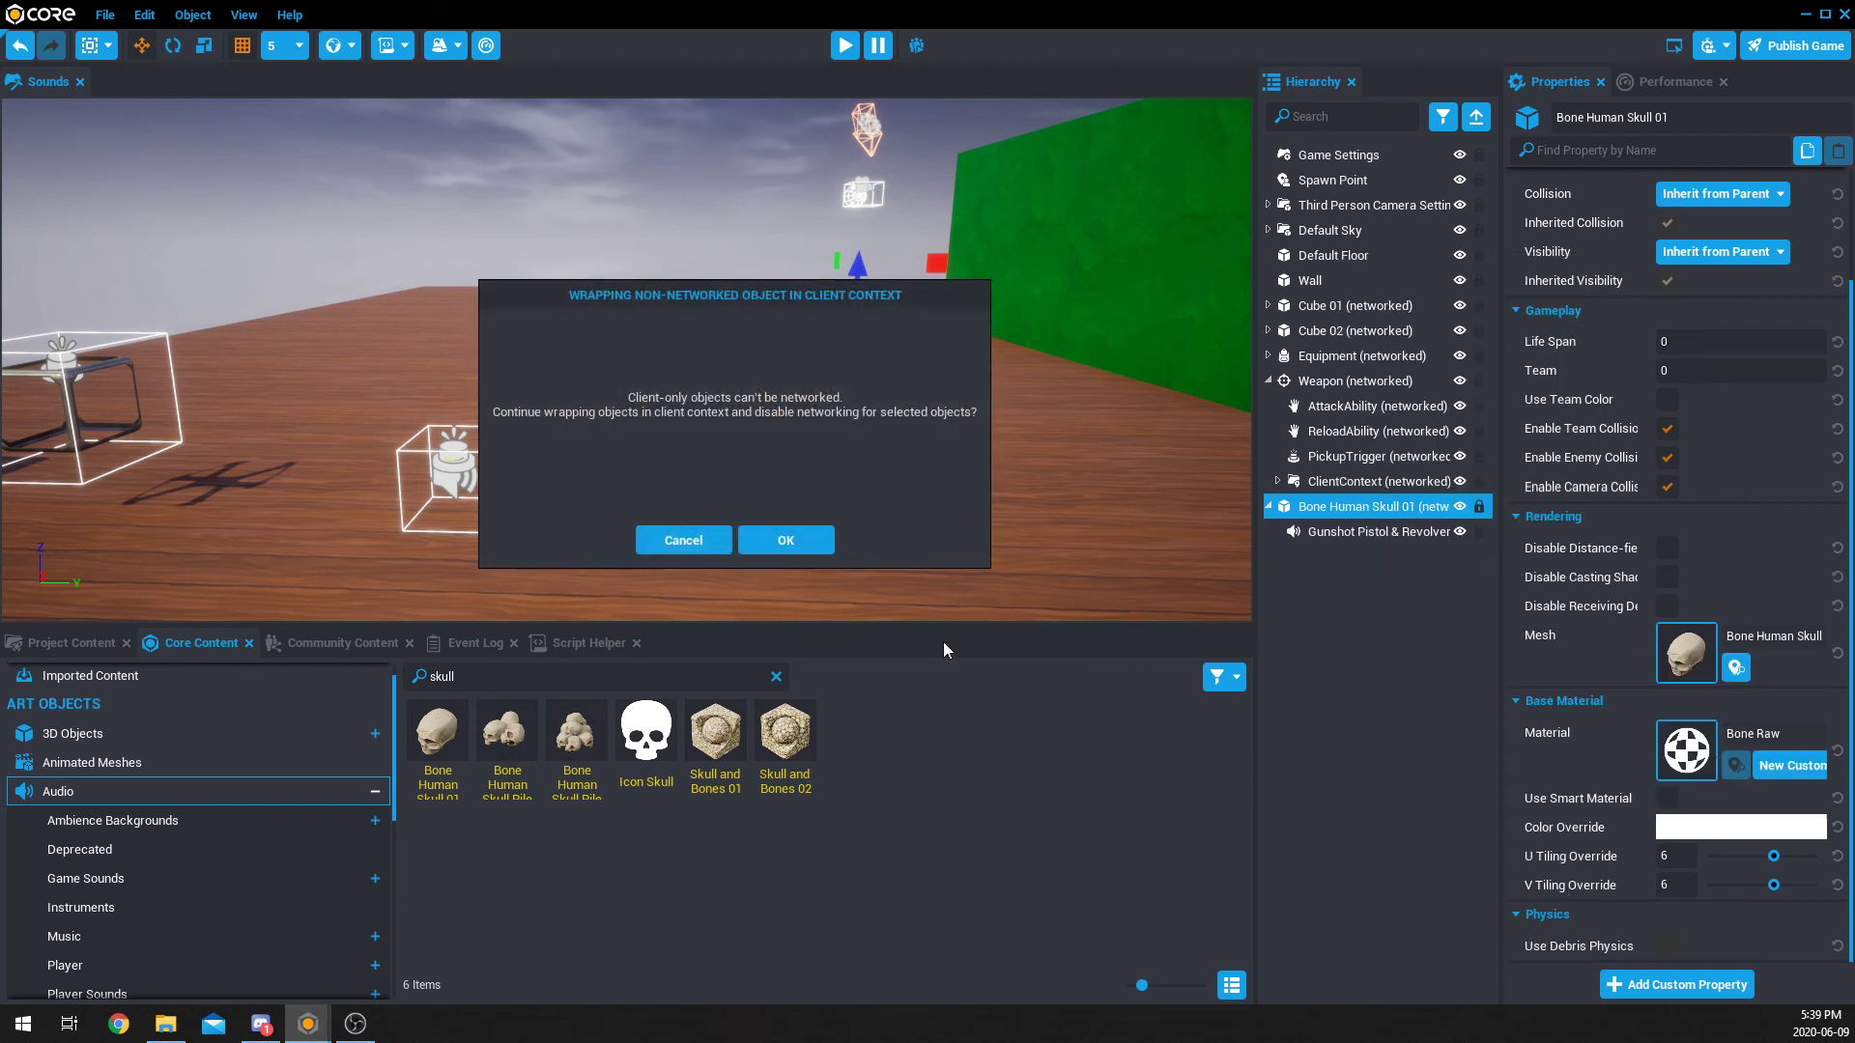
pyautogui.click(795, 539)
pyautogui.click(1359, 543)
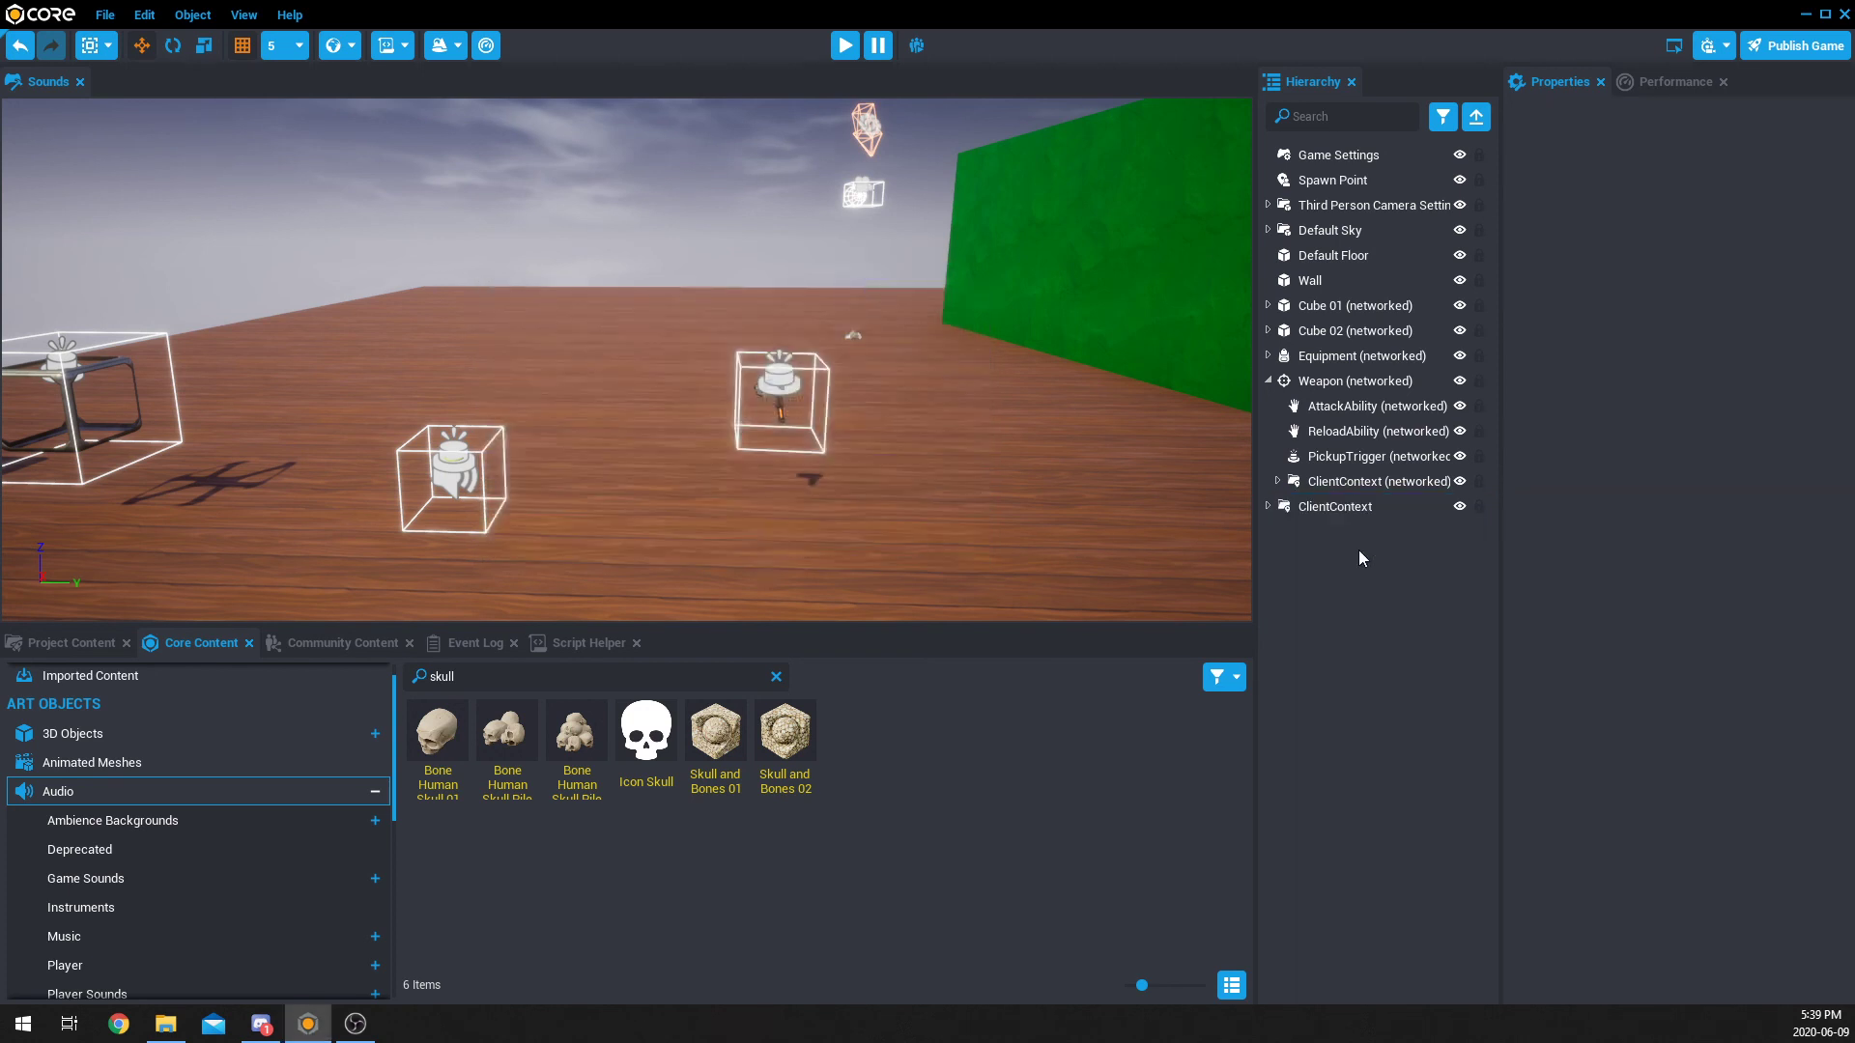
pyautogui.click(1267, 506)
pyautogui.click(1278, 531)
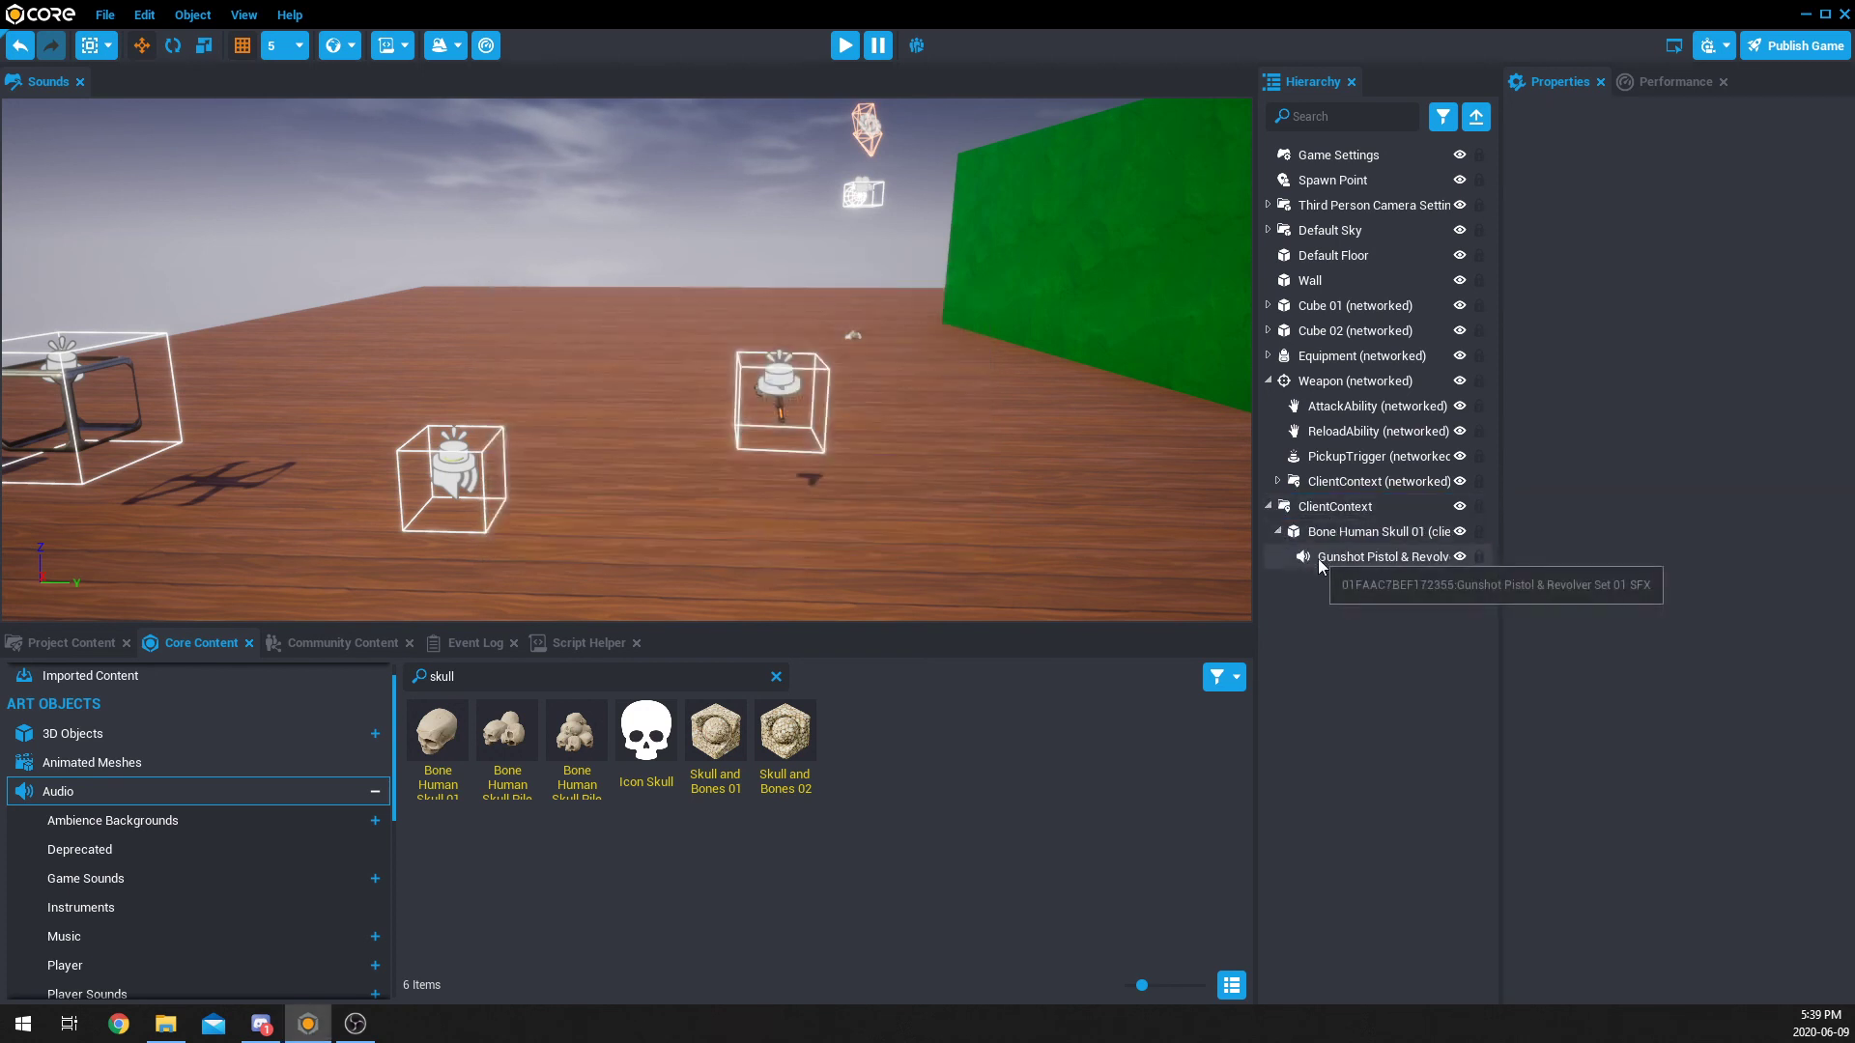
# Step: Enable networking on the new ClientContext
pyautogui.click(1316, 517)
pyautogui.rightClick(1316, 516)
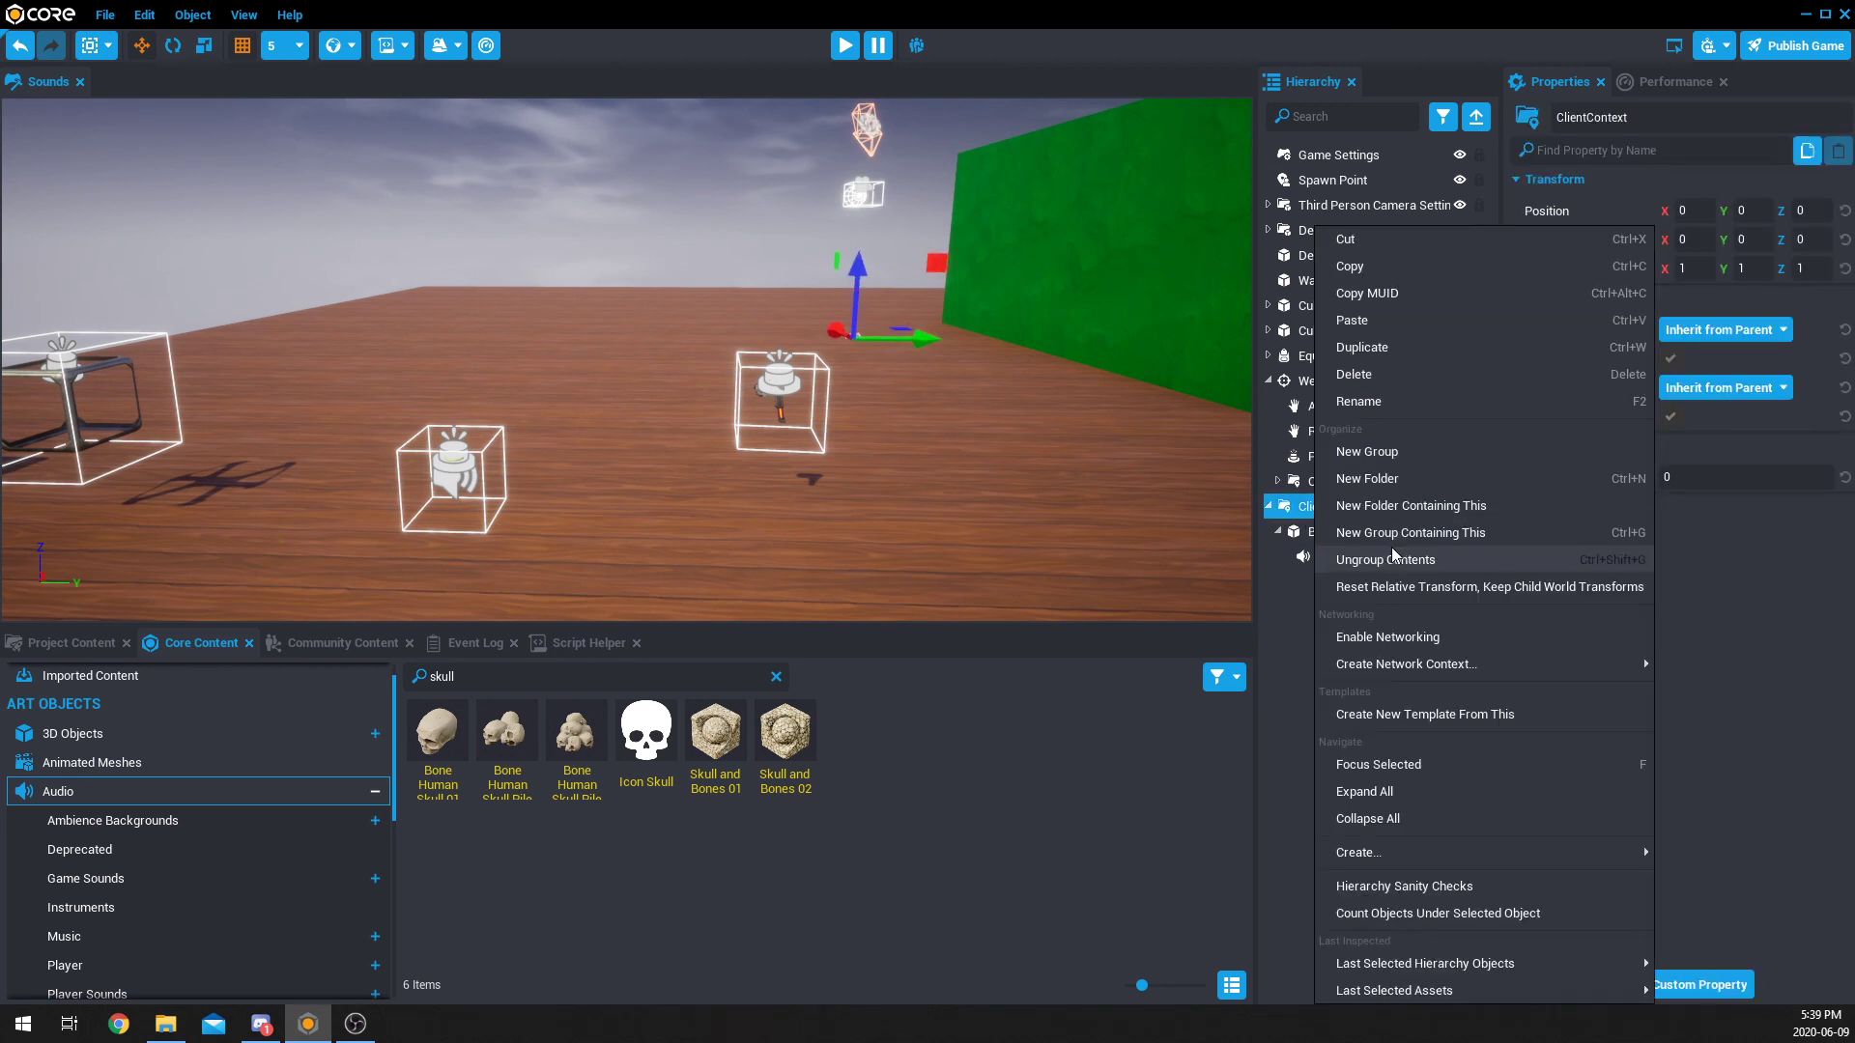
pyautogui.click(1426, 636)
pyautogui.click(771, 539)
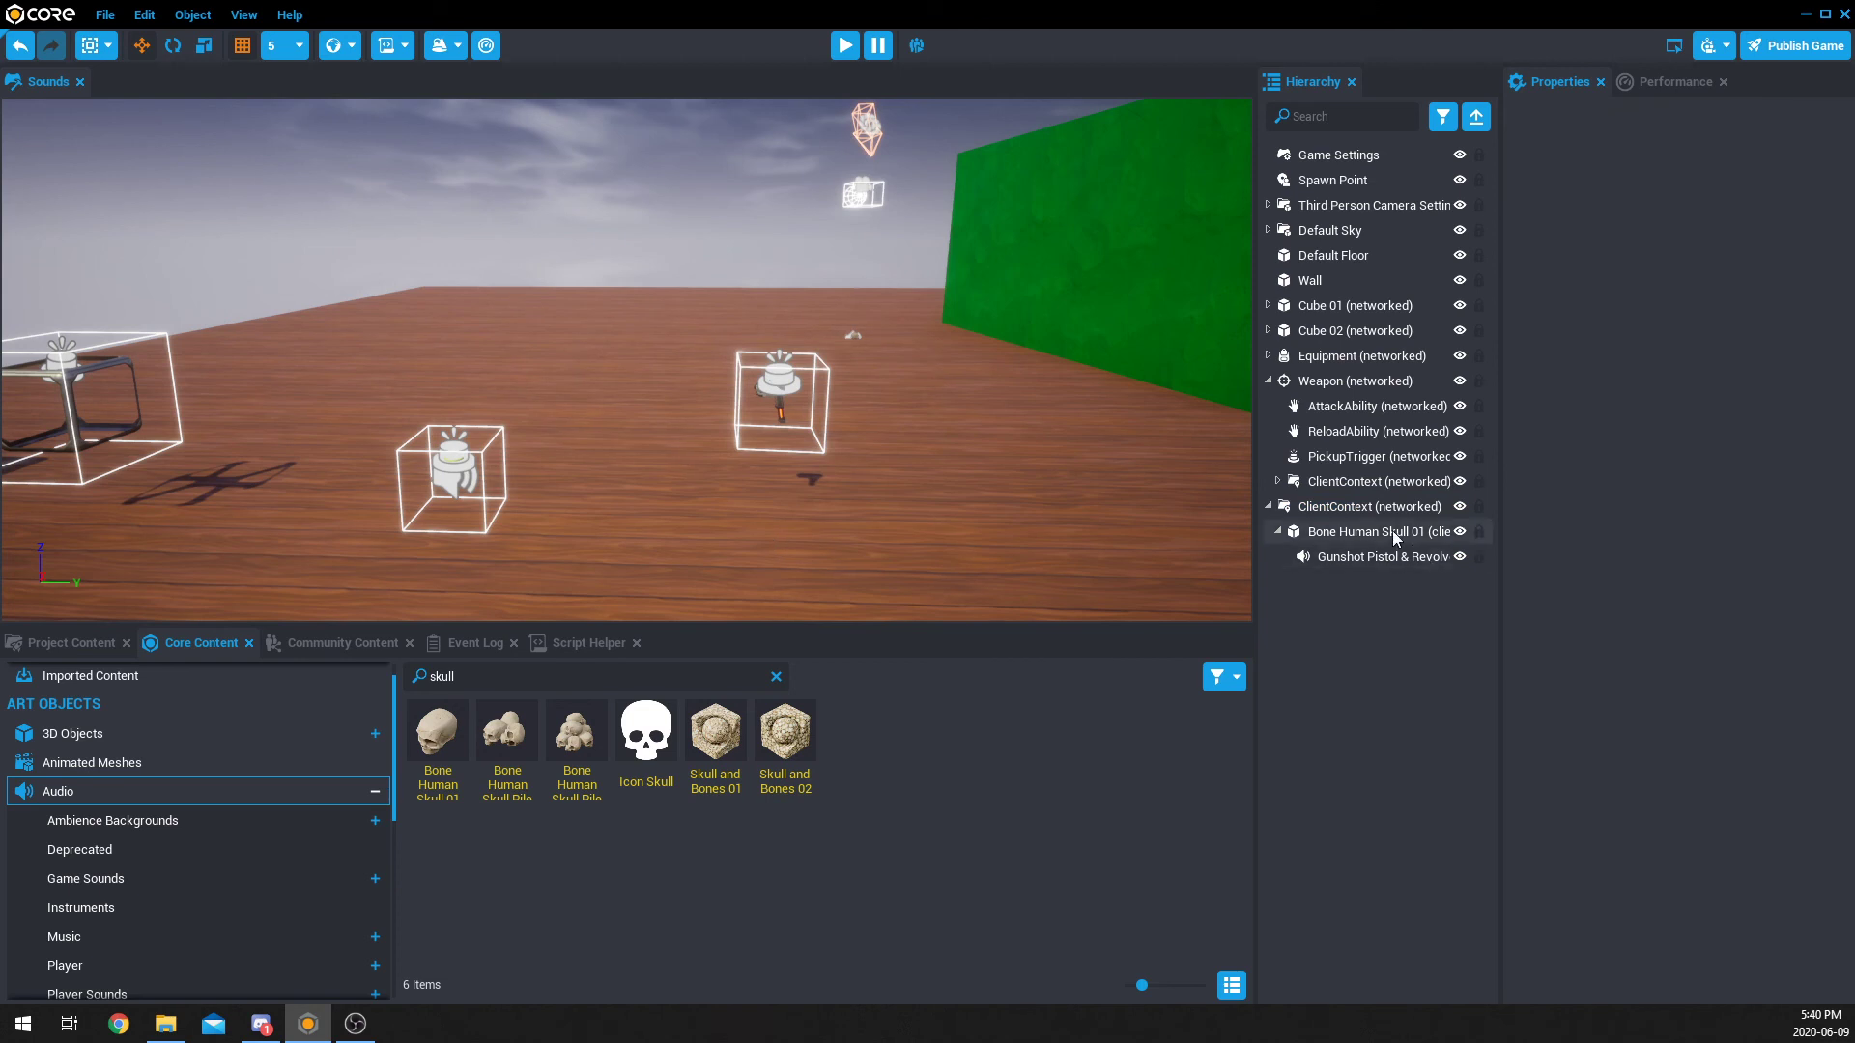
# Step: Create a 'Skull Bullet' template from the ClientContext and view it in Project Content
pyautogui.rightClick(1377, 506)
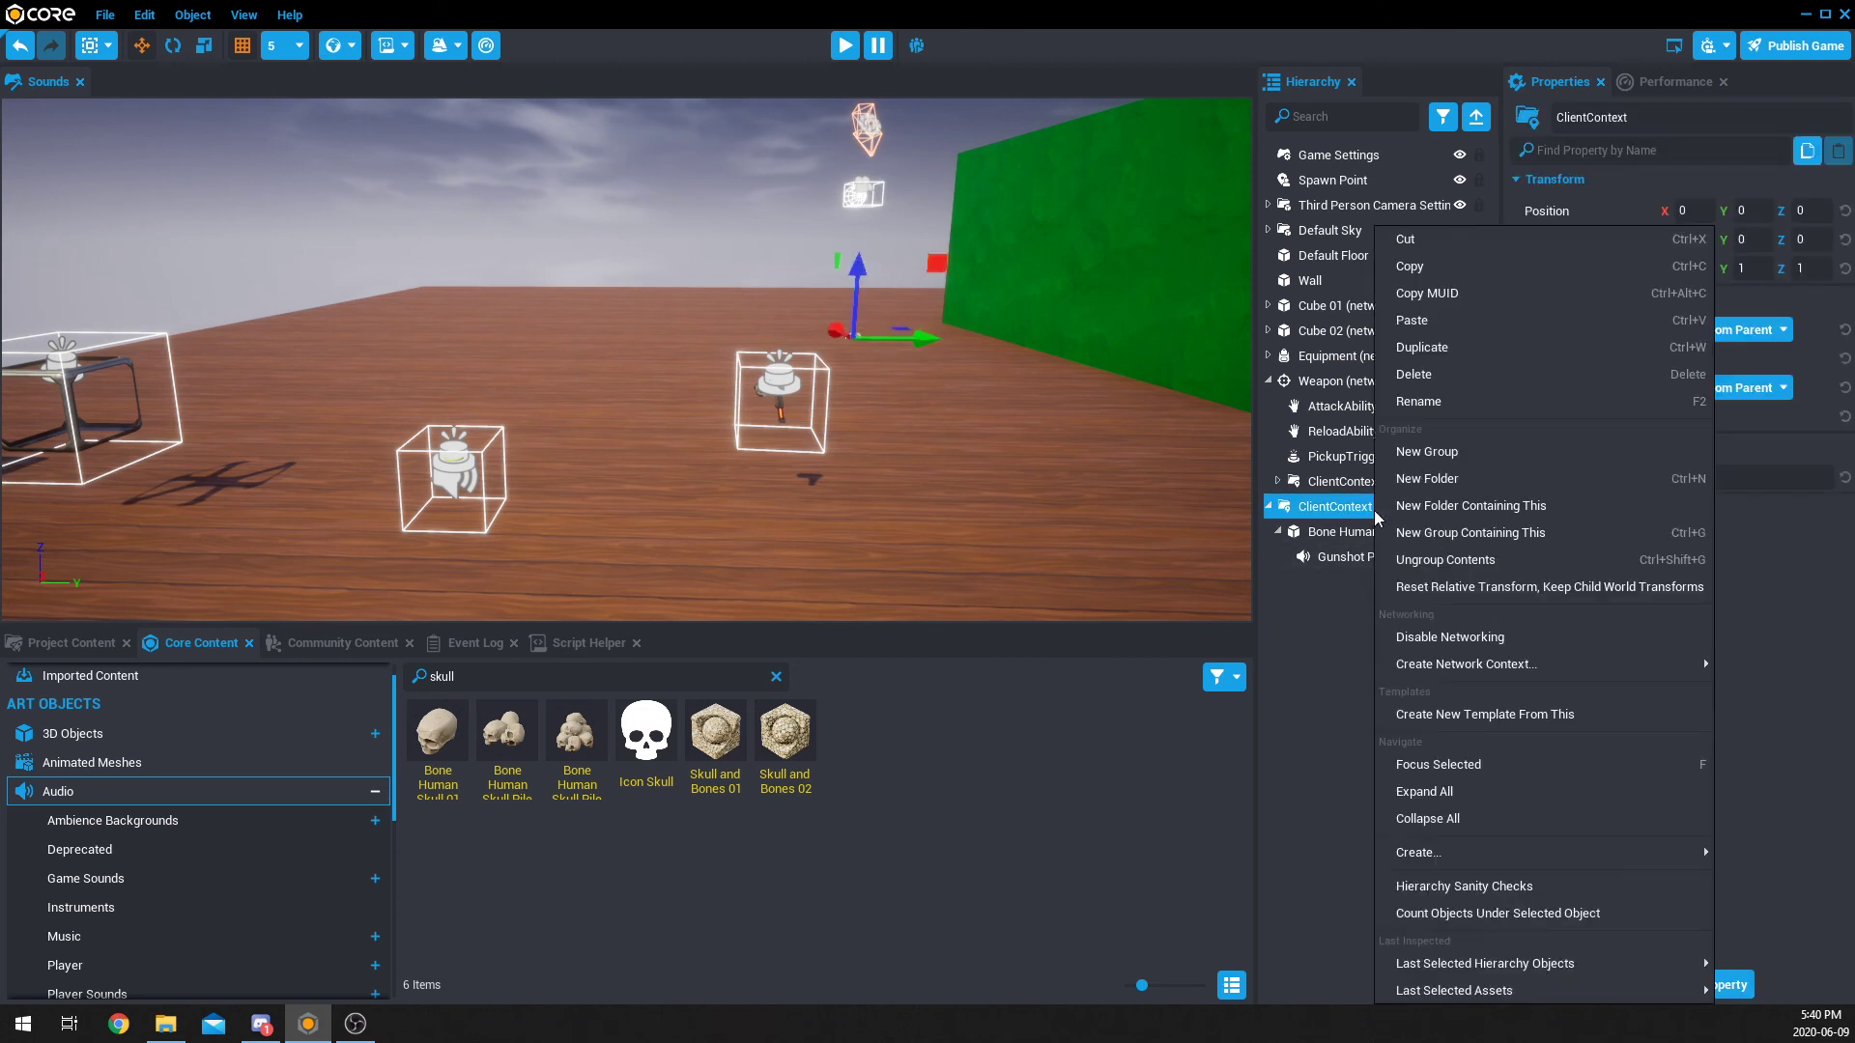
pyautogui.click(1461, 715)
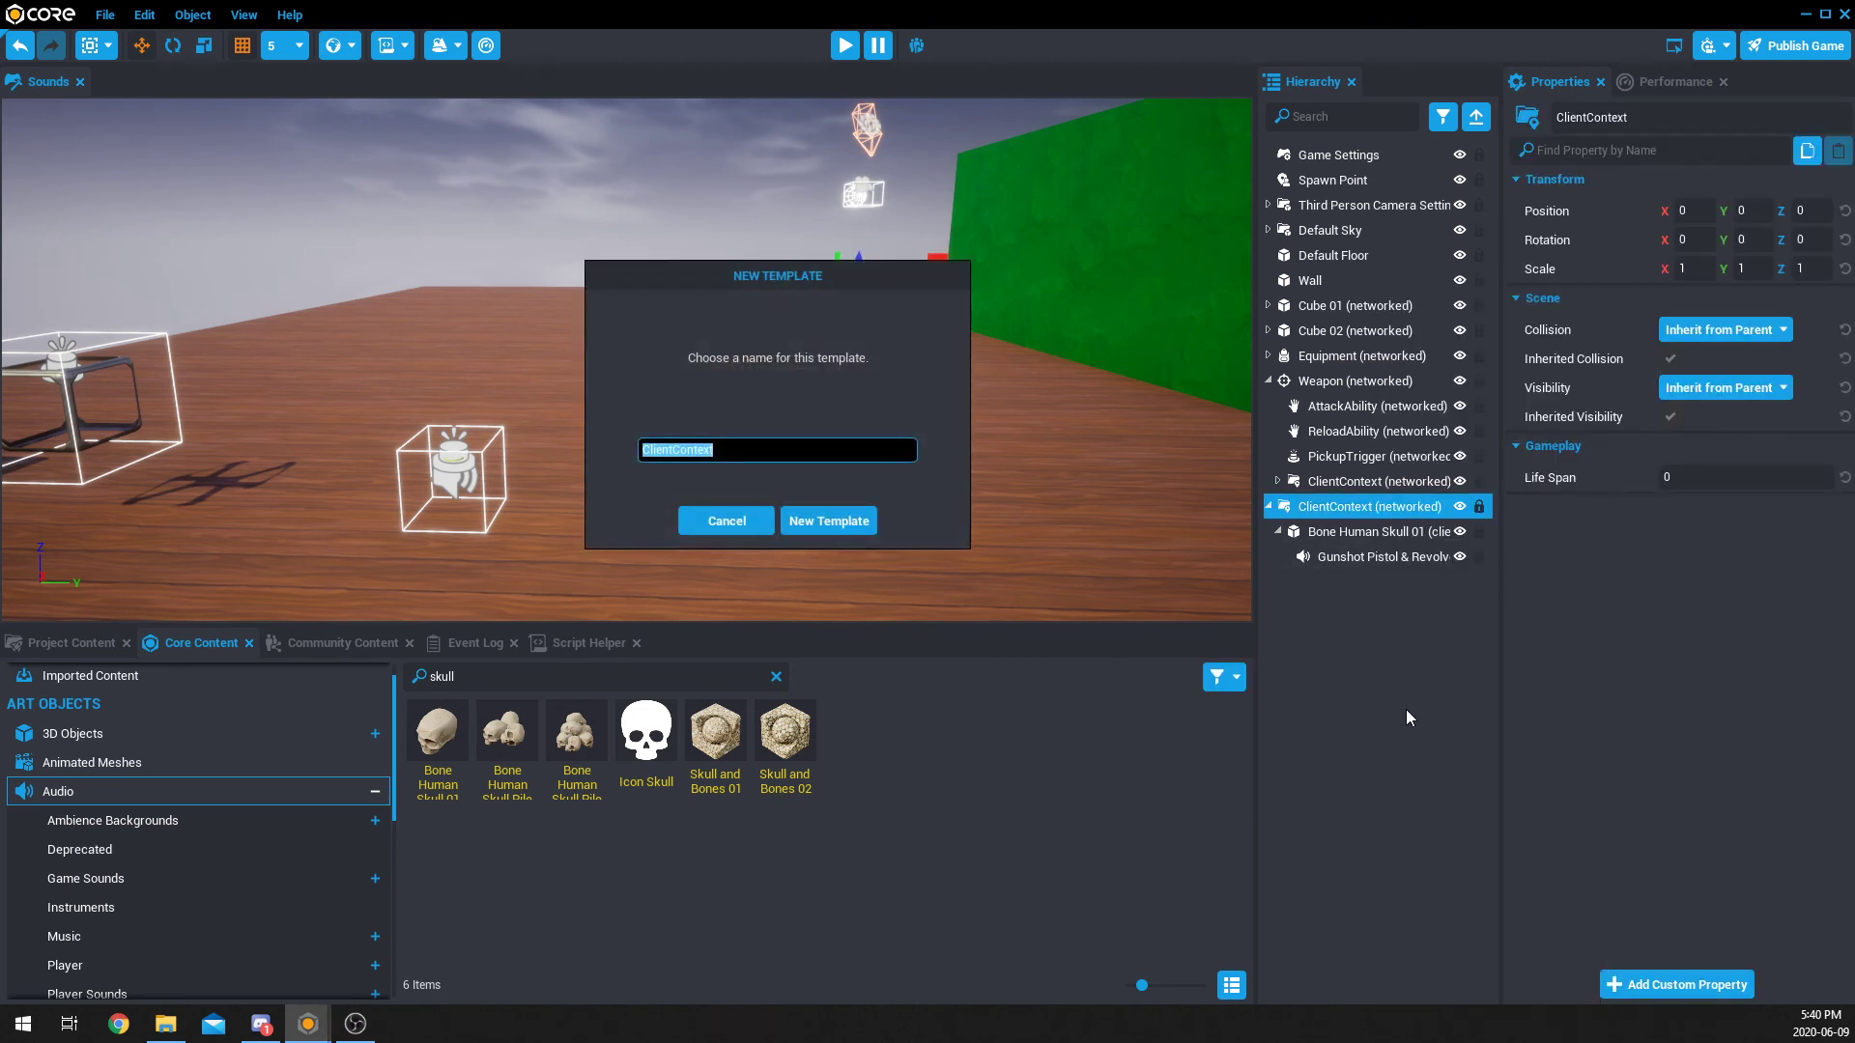
pyautogui.write('Skull Bullet')
pyautogui.click(854, 517)
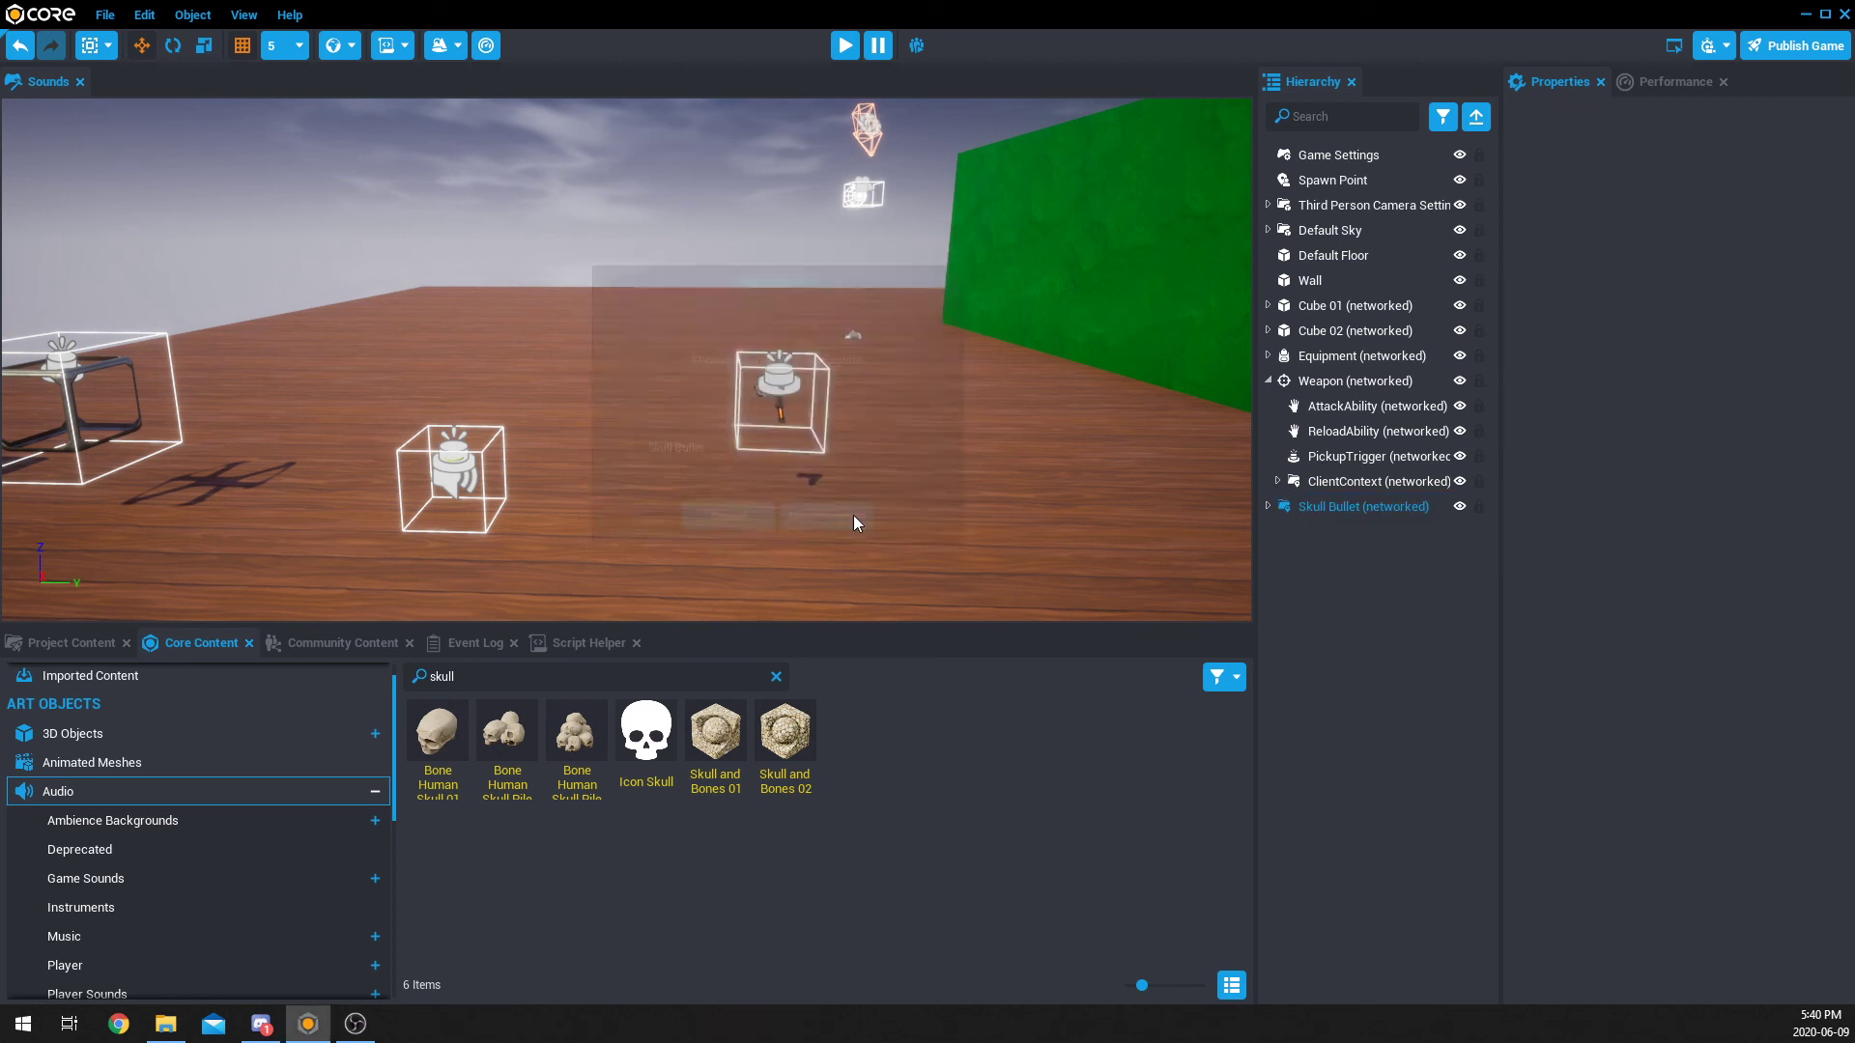
pyautogui.click(776, 676)
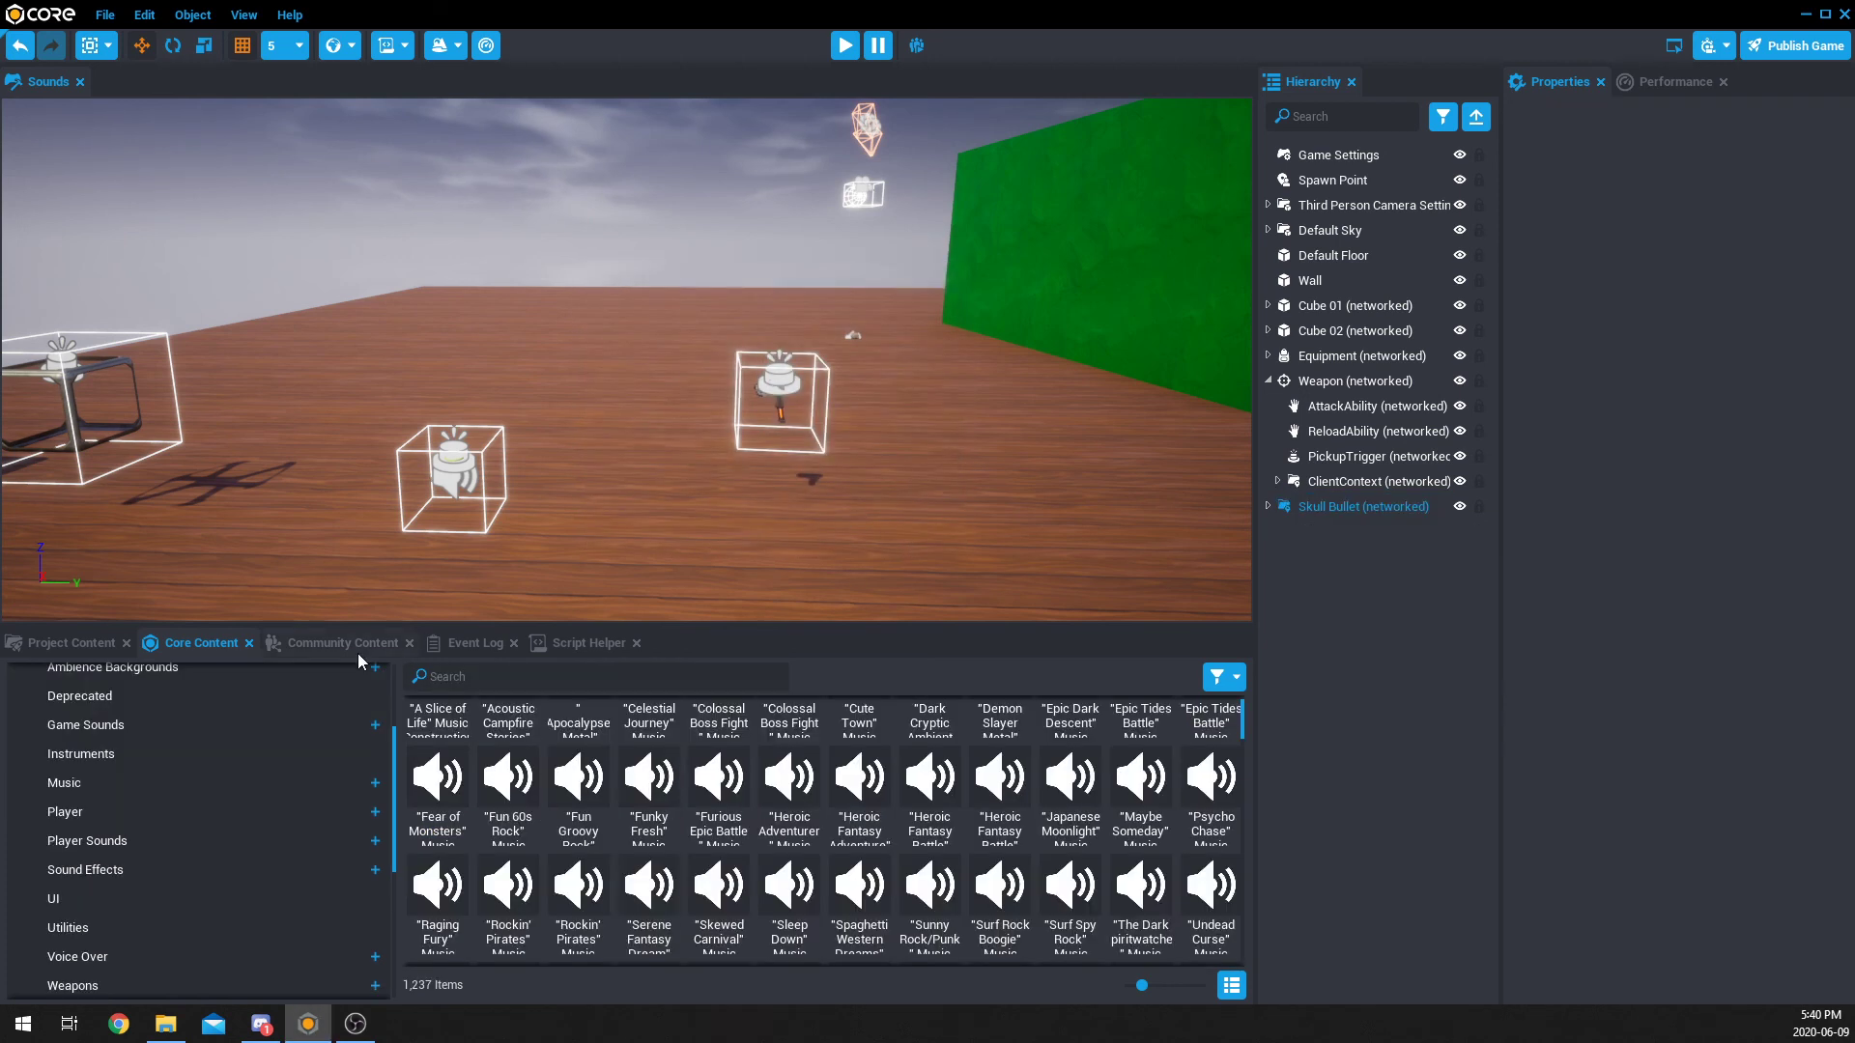
pyautogui.click(92, 645)
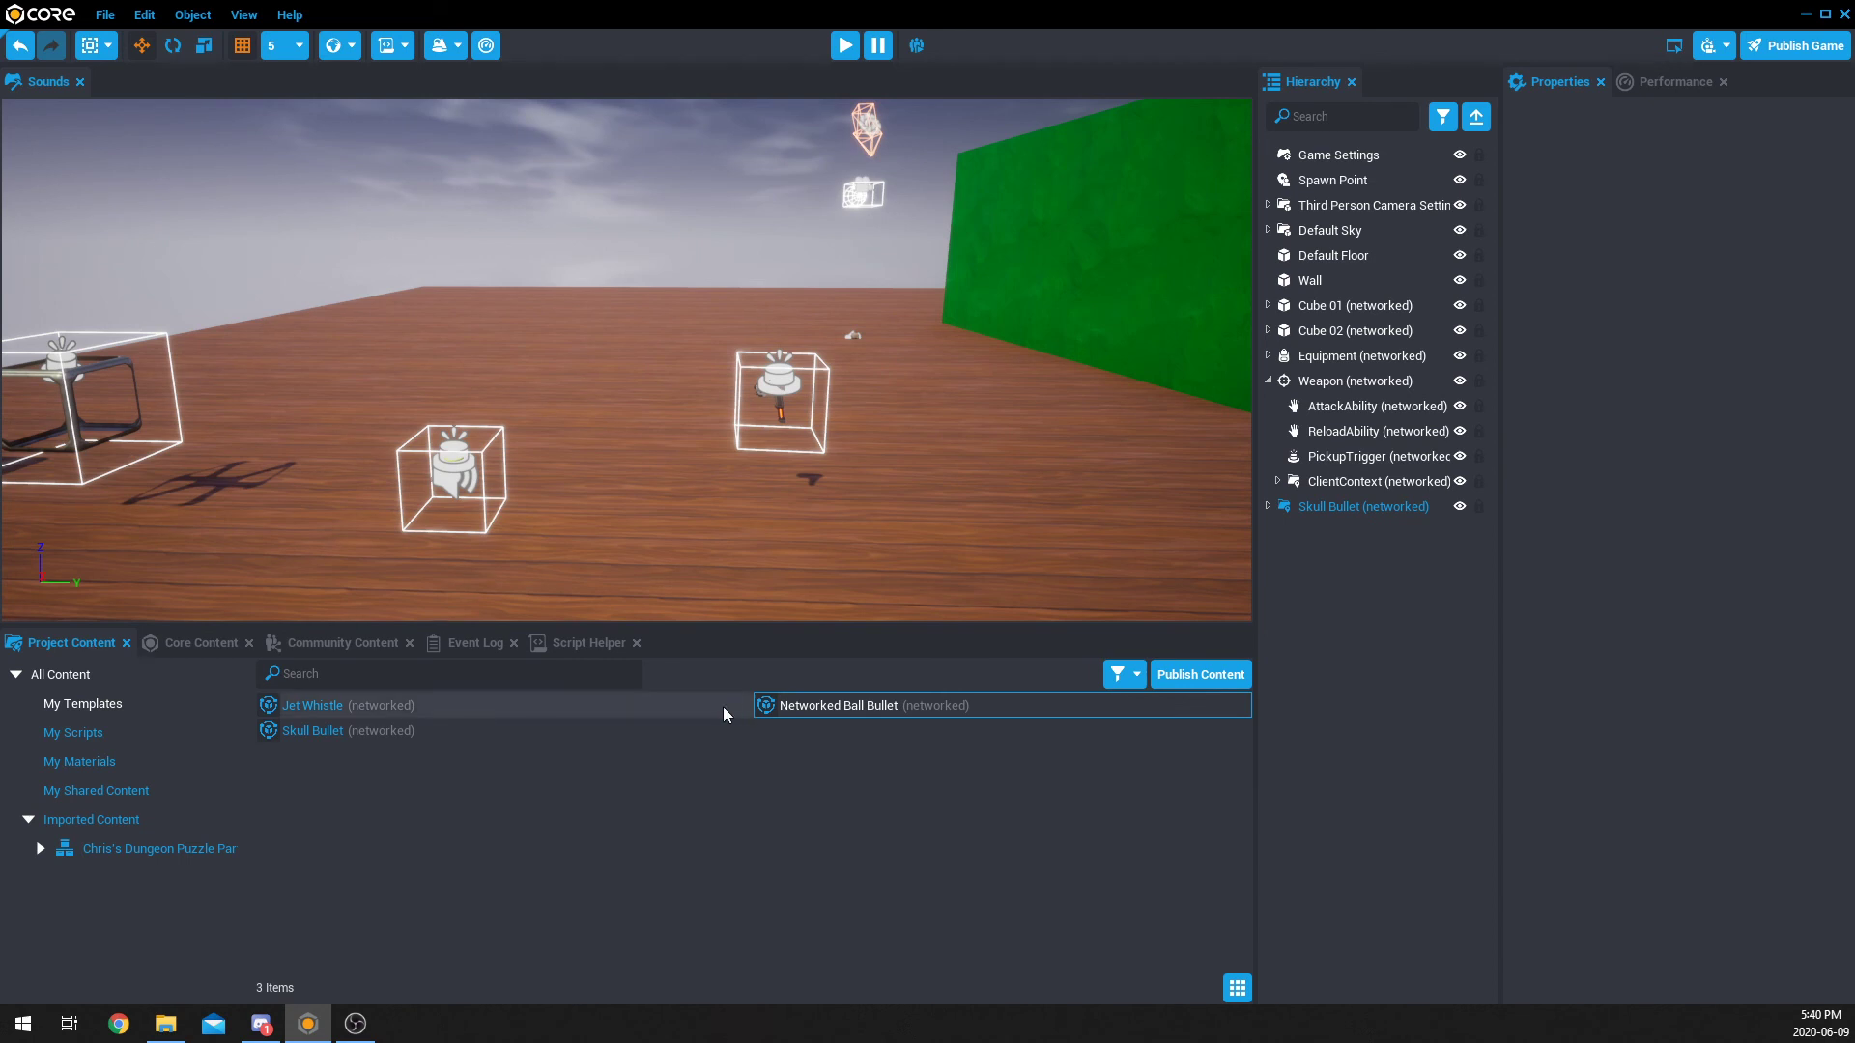
# Step: Delete the placed Skull Bullet and assign Skull Bullet as the Weapon's Projectile Template
pyautogui.click(1352, 508)
pyautogui.press('Delete')
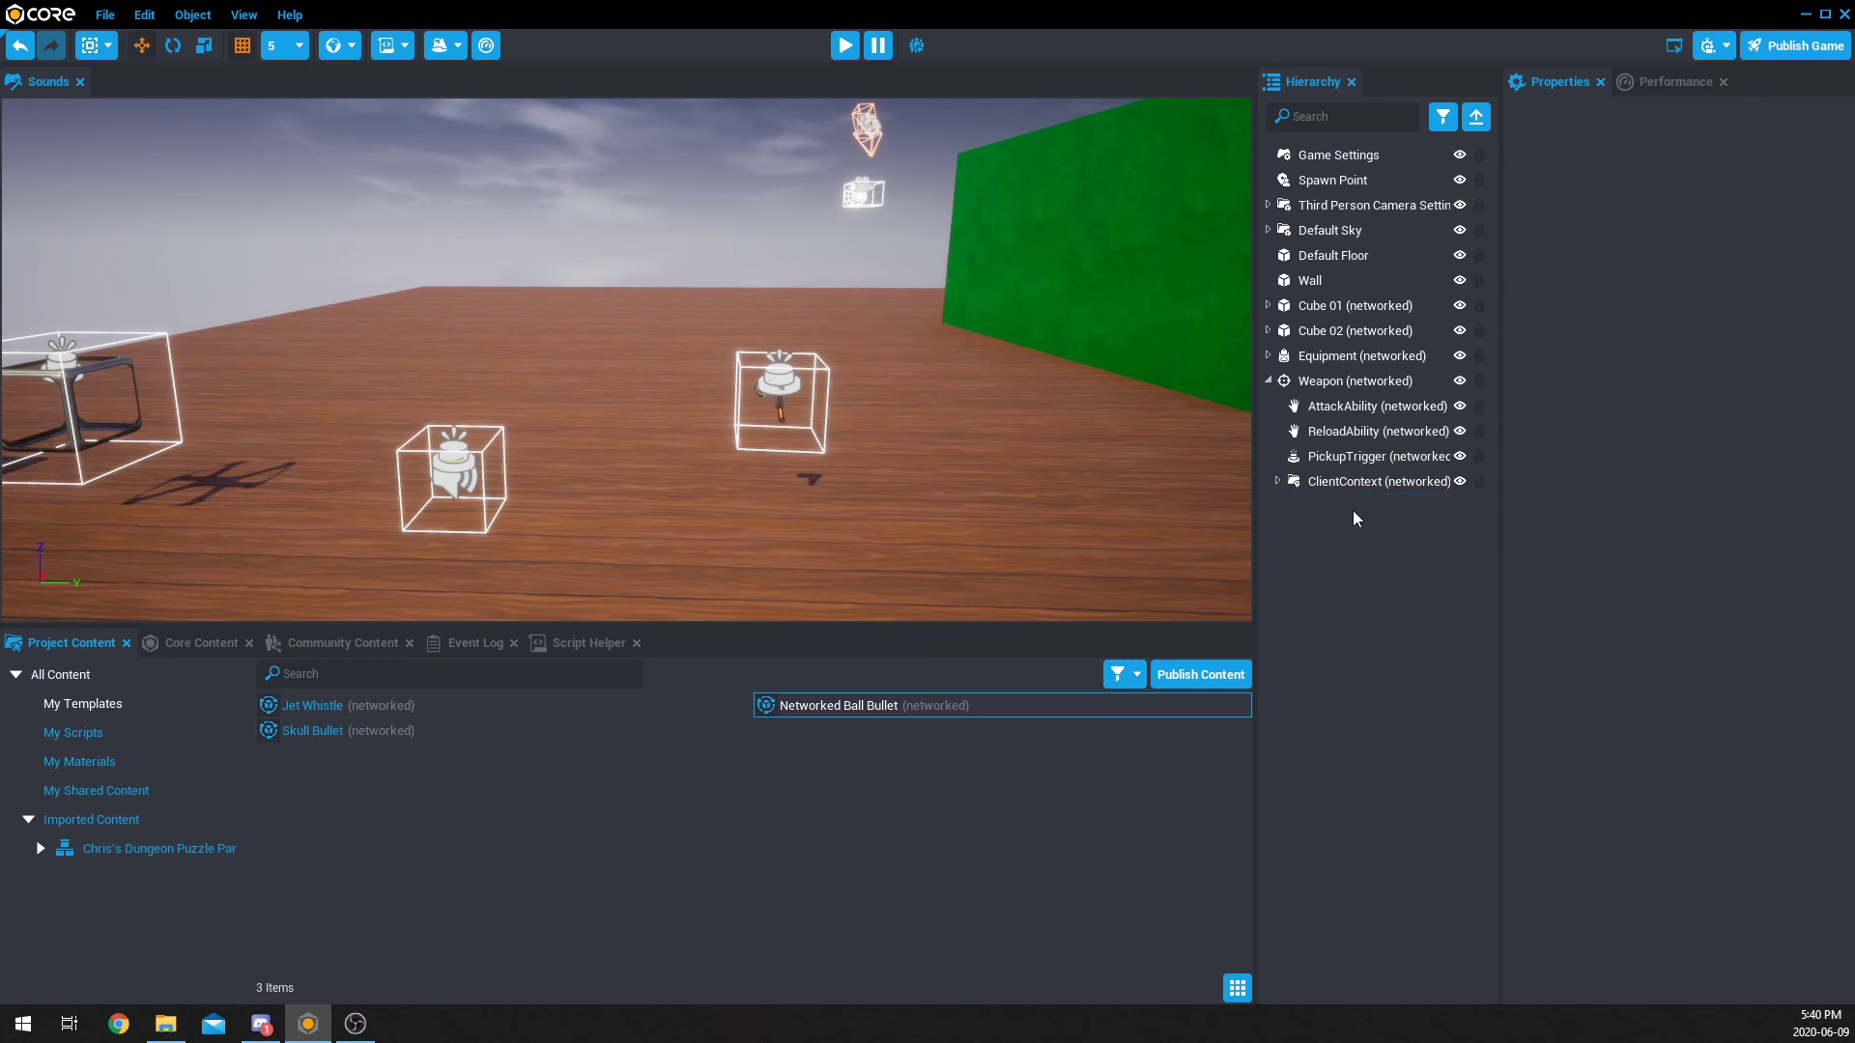
pyautogui.click(1320, 383)
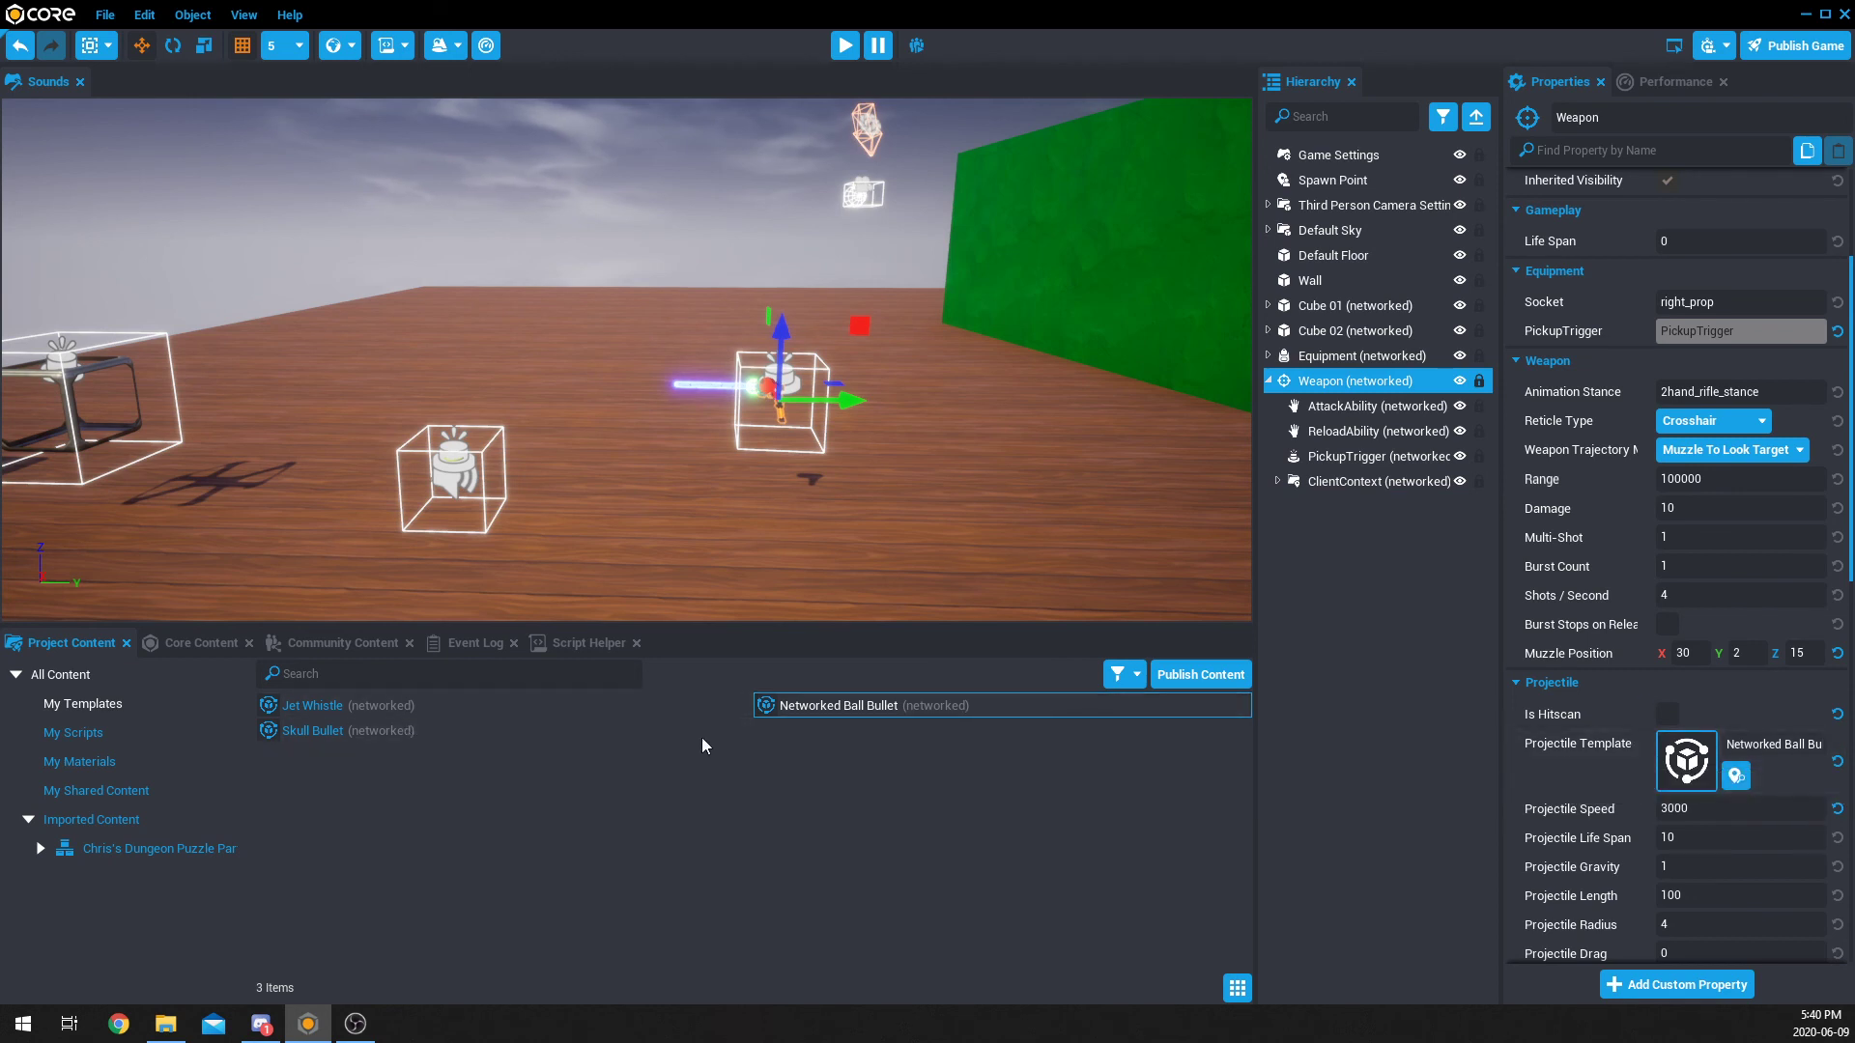
pyautogui.moveTo(335, 736); pyautogui.dragTo(1681, 773)
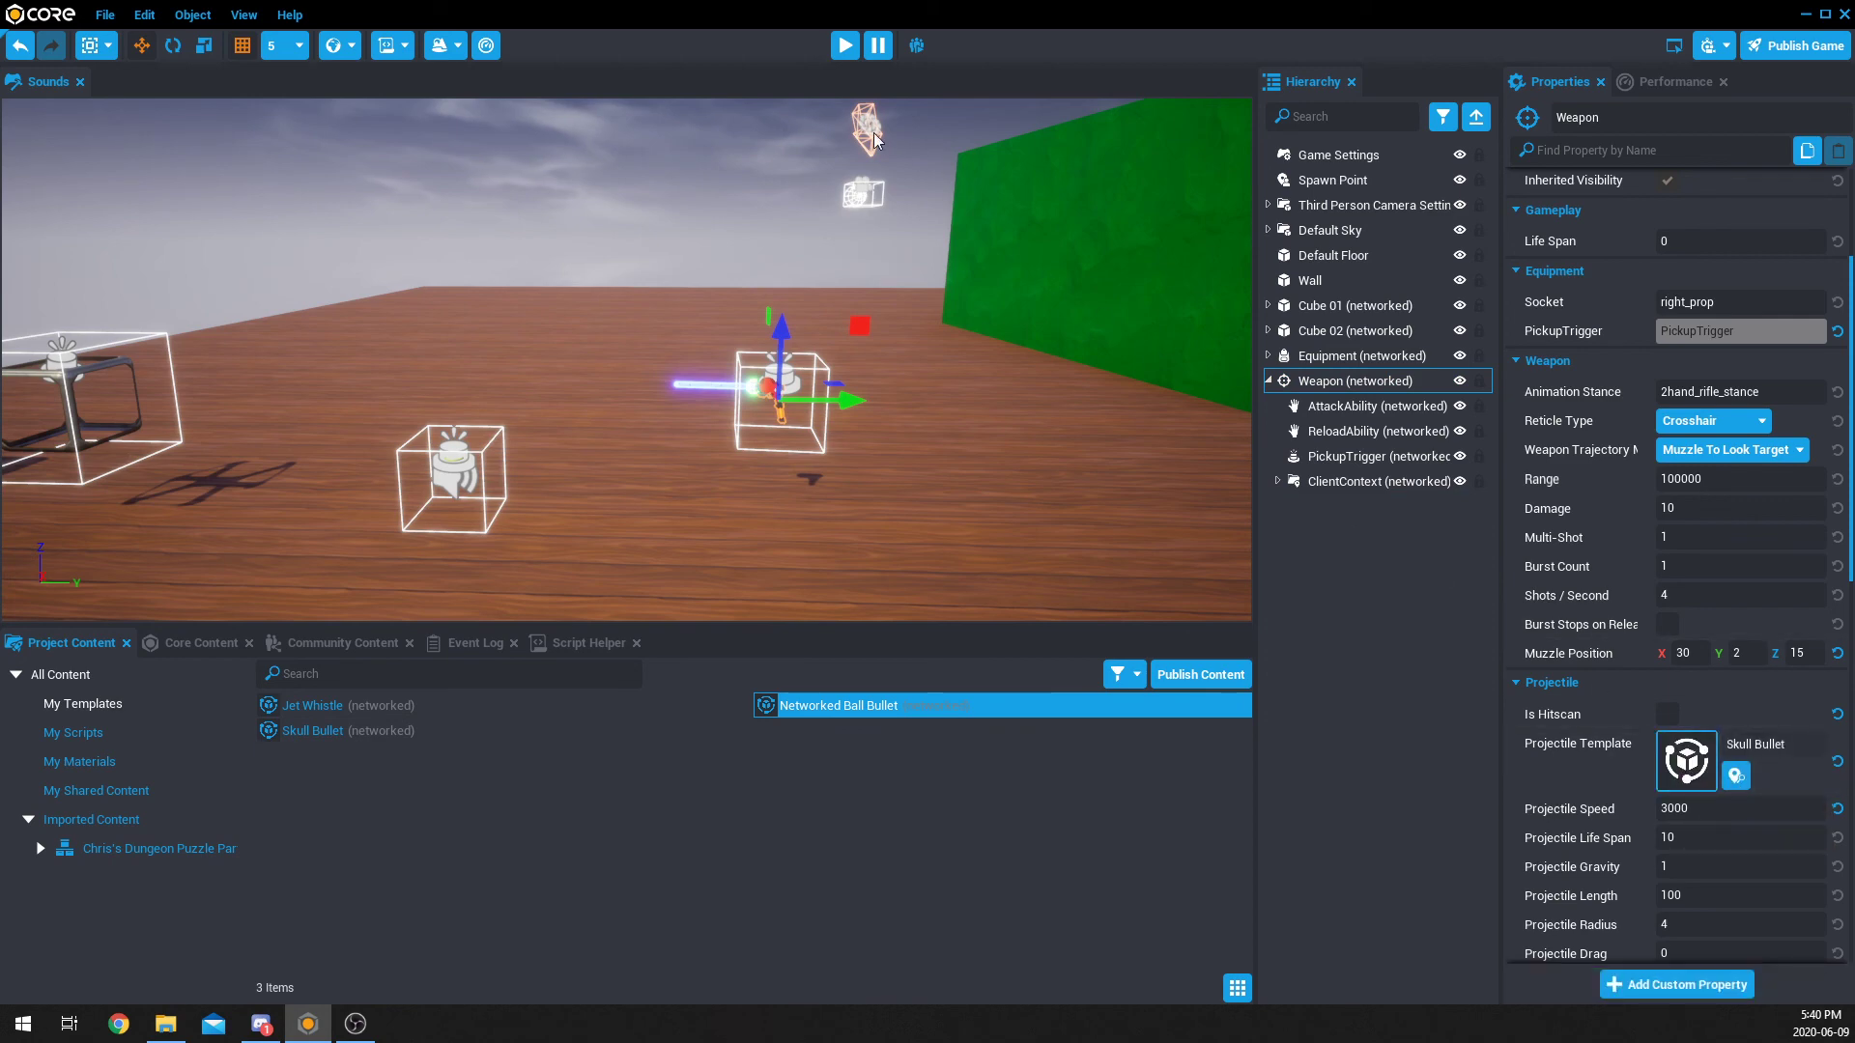
pyautogui.click(846, 45)
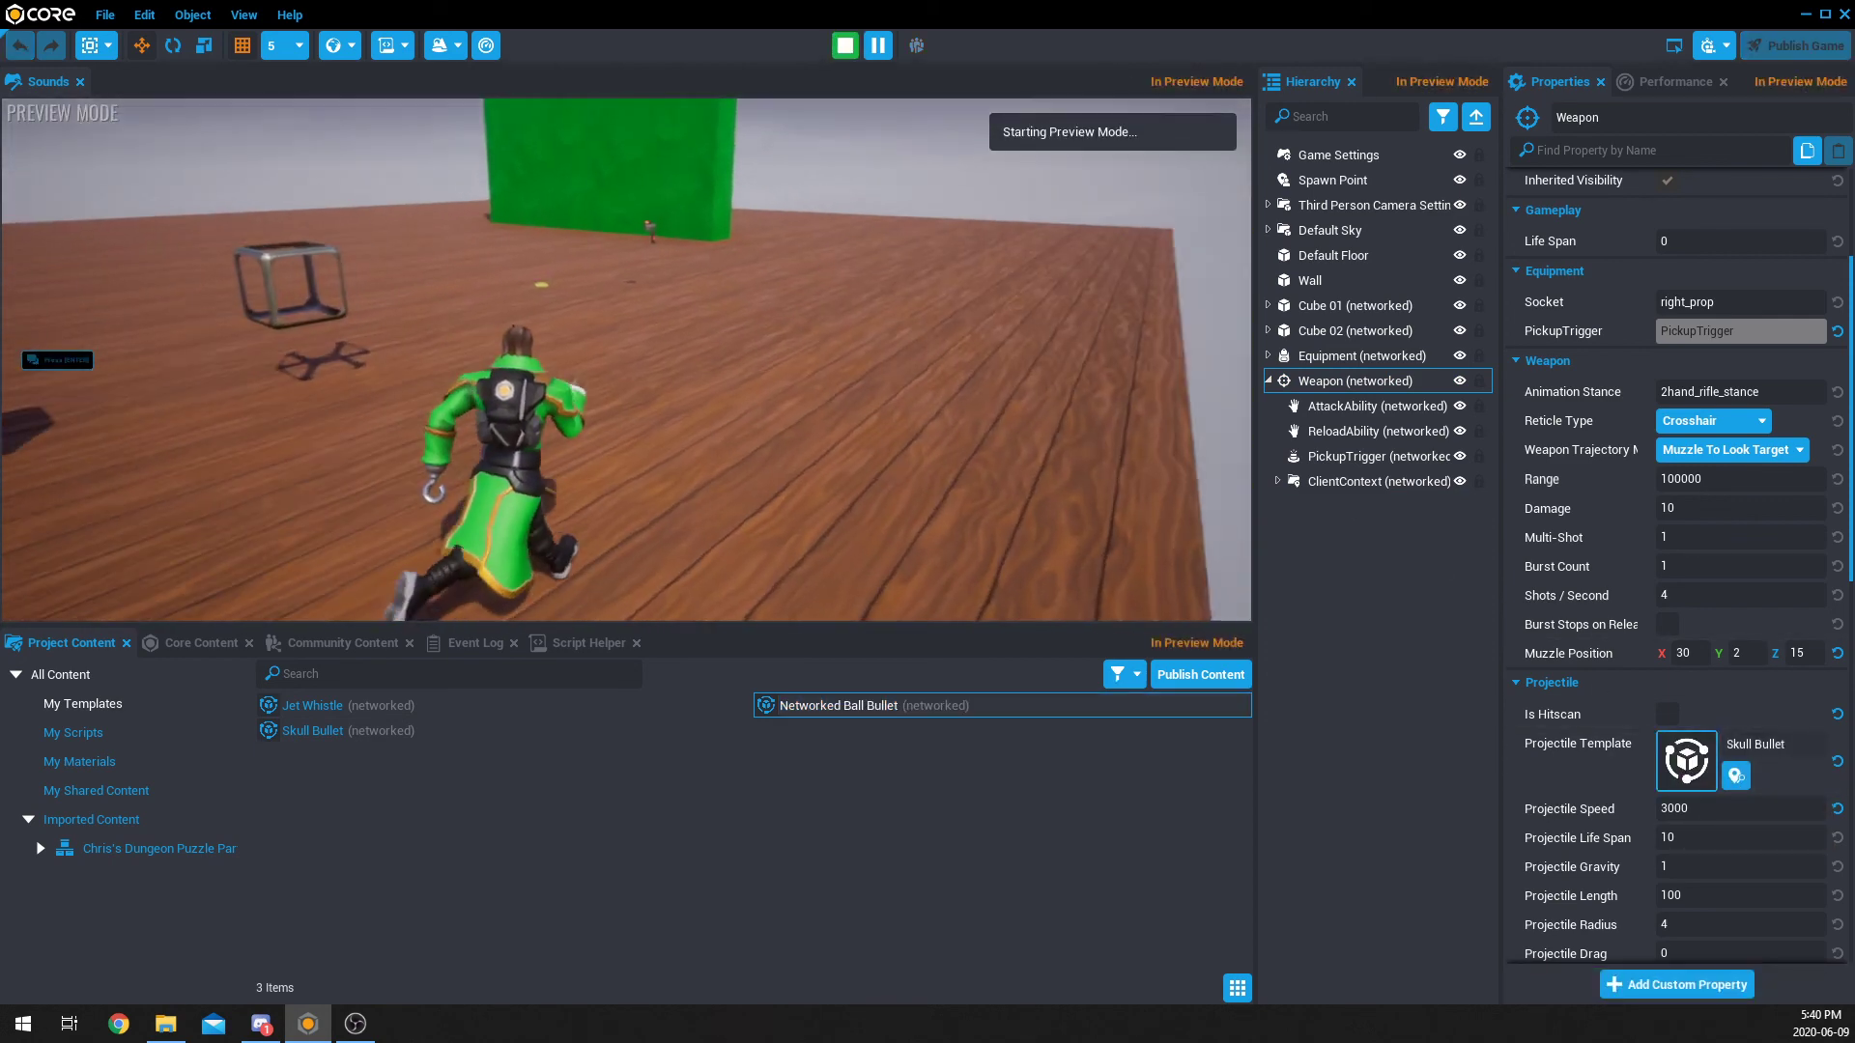
pyautogui.press('w')
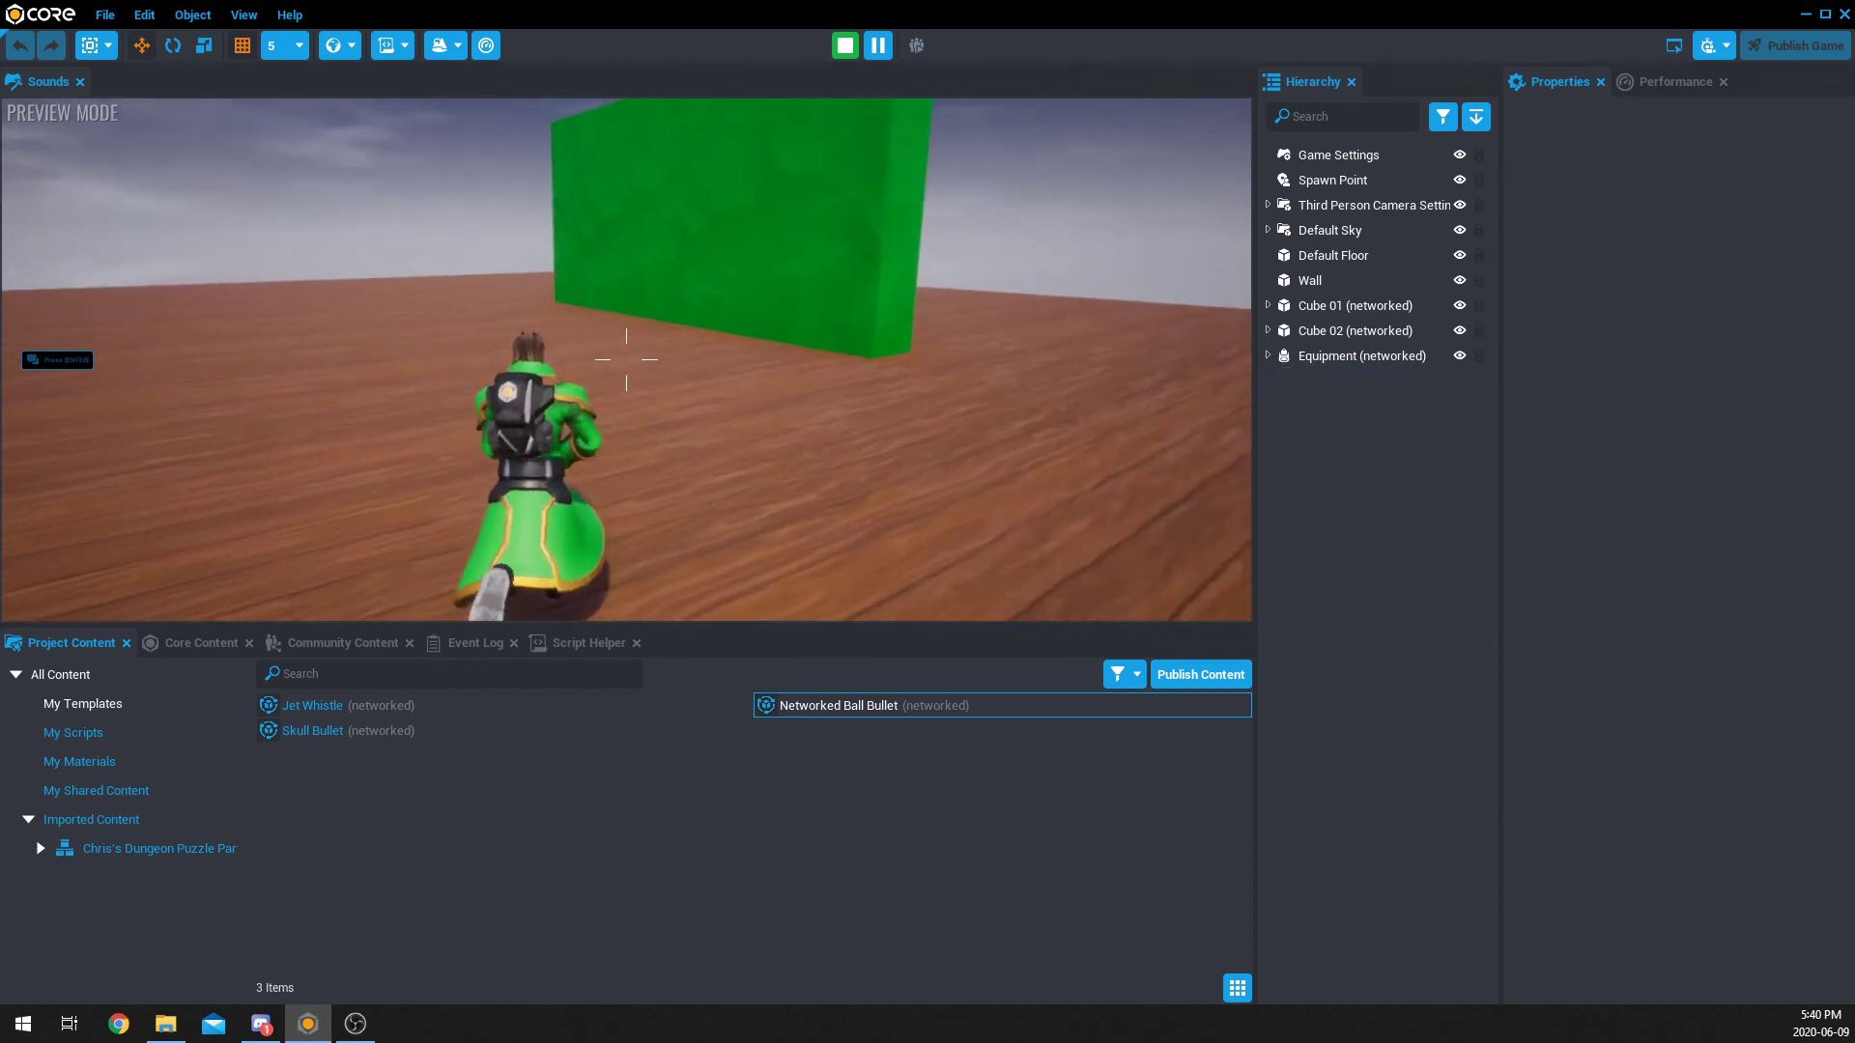
pyautogui.click(627, 359)
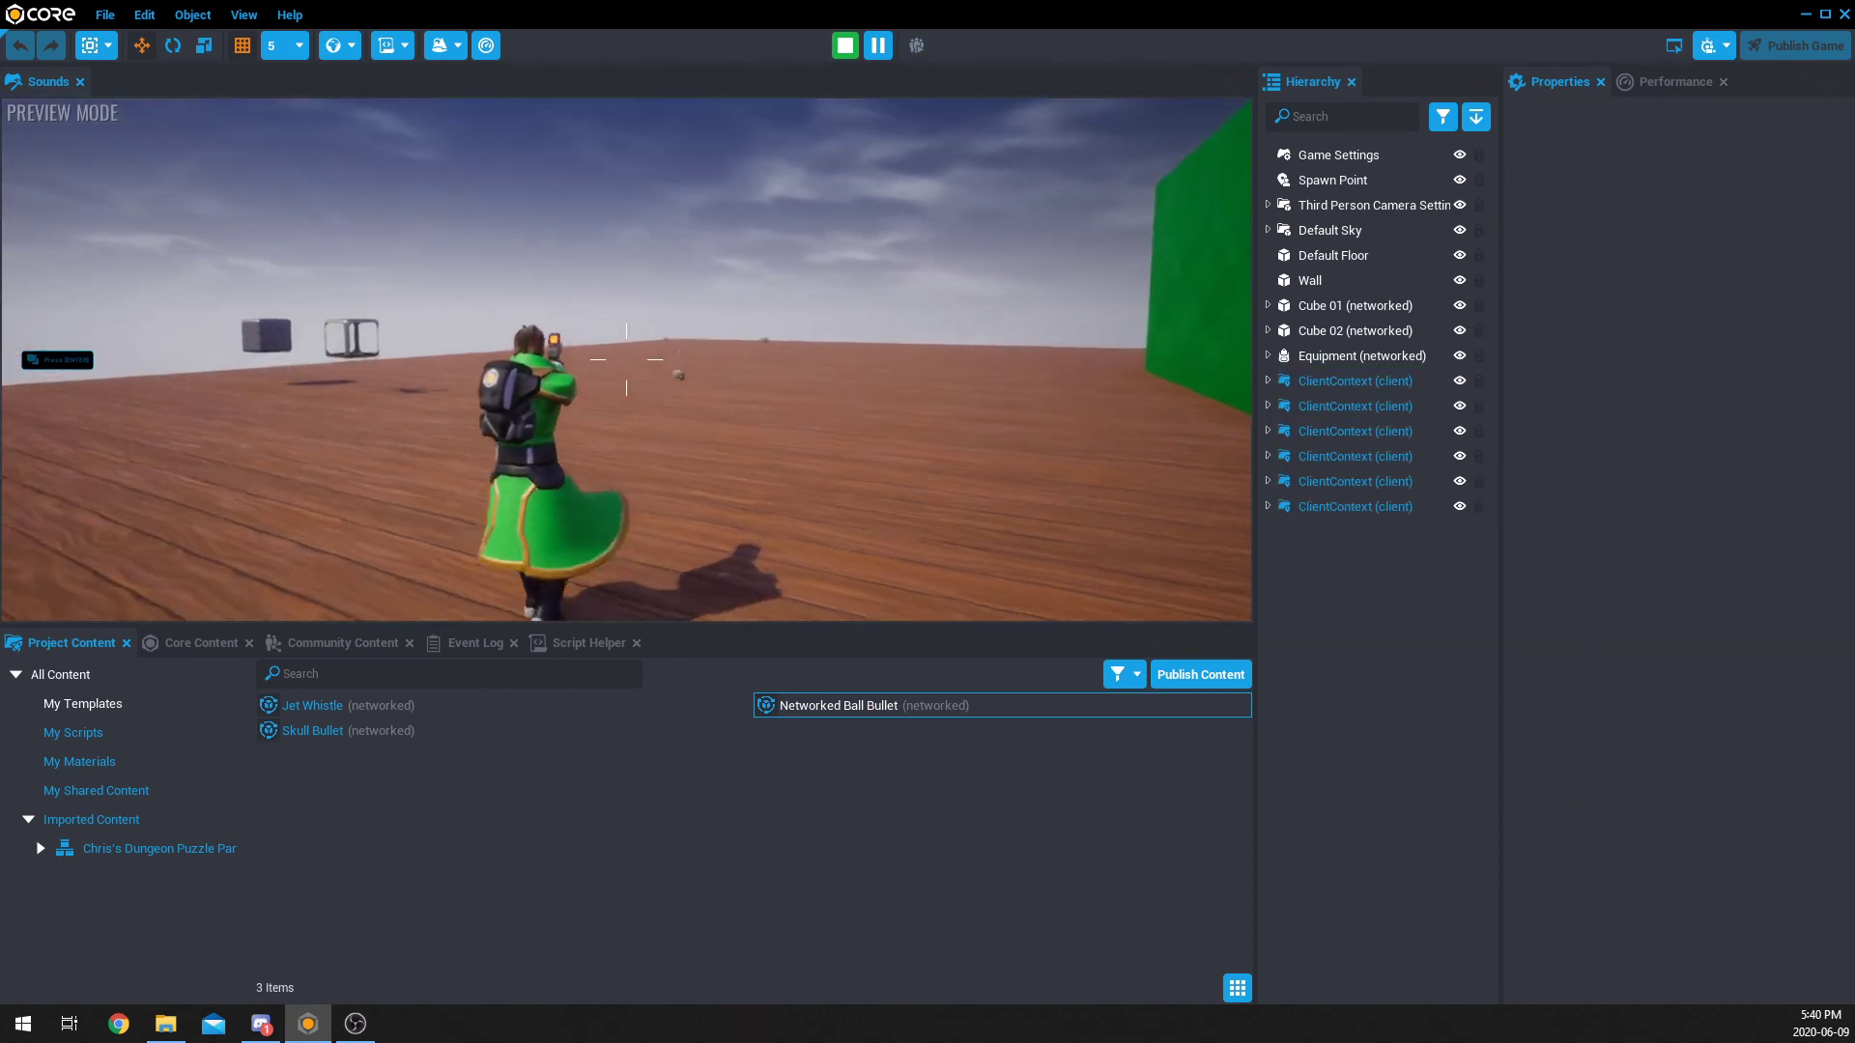
pyautogui.click(626, 359)
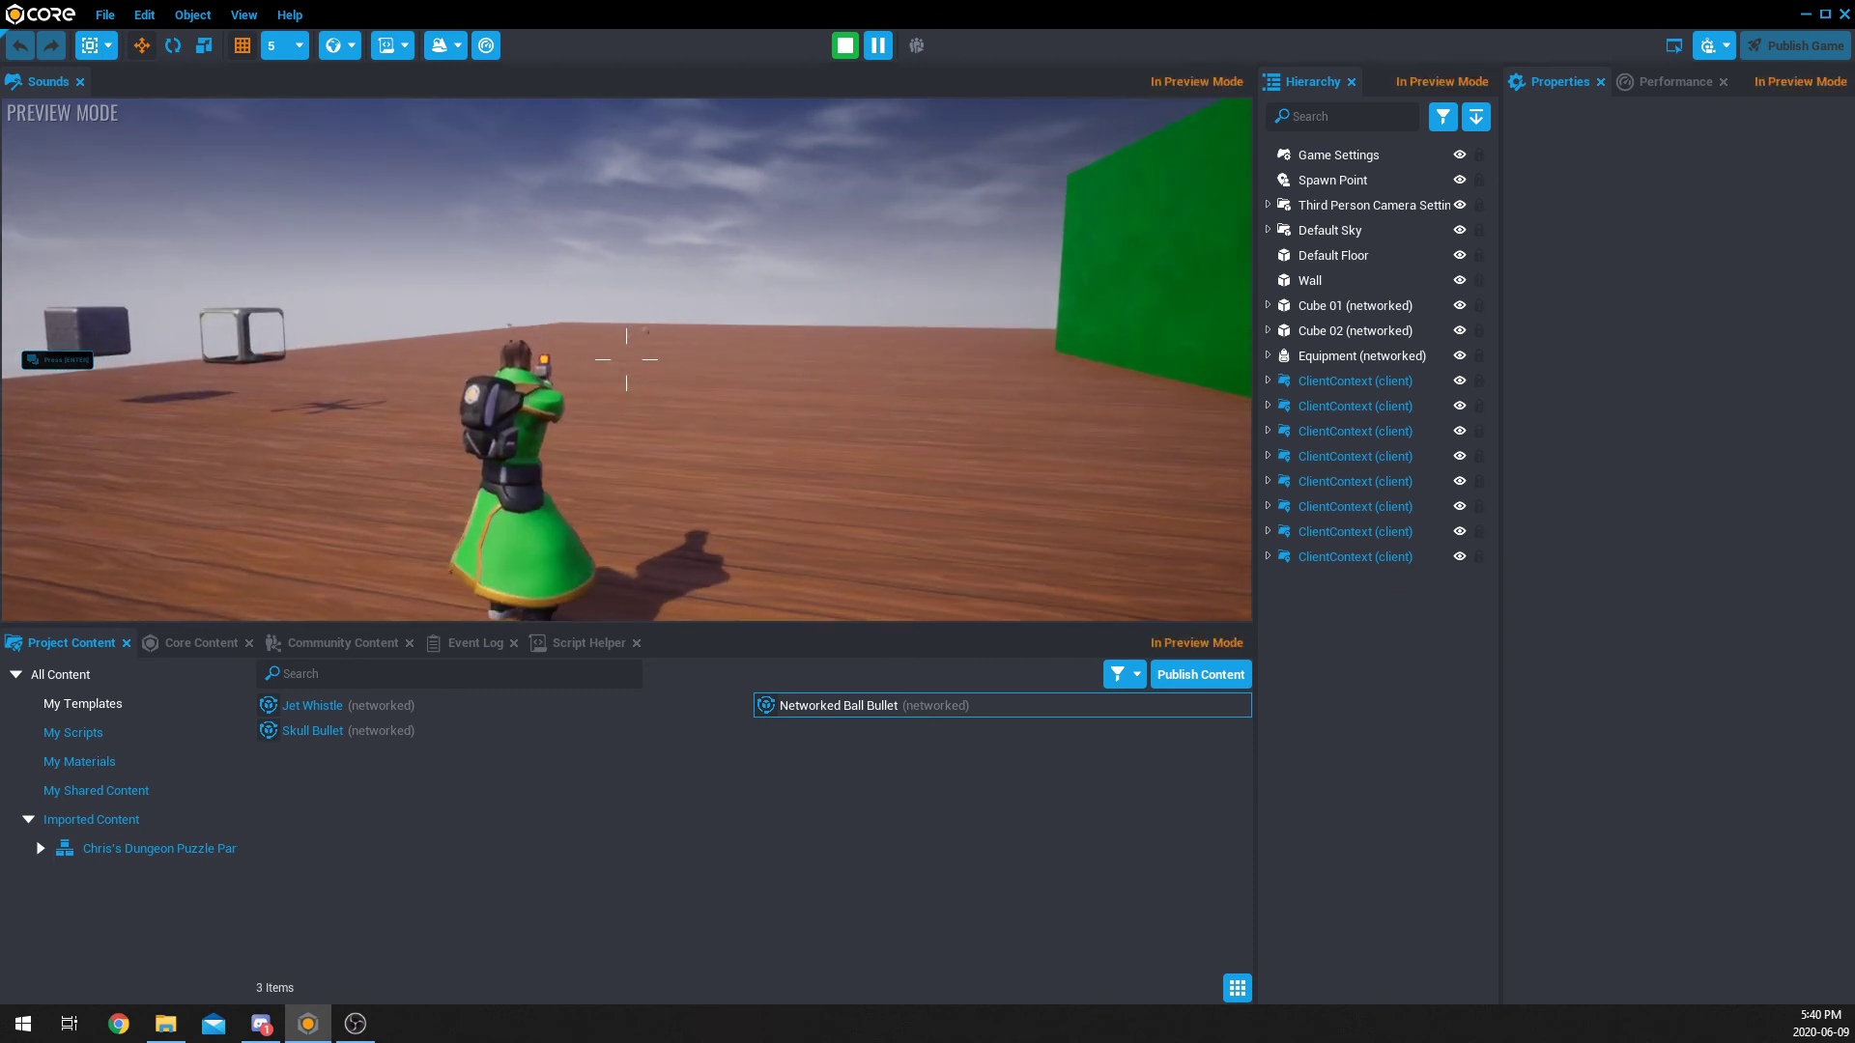
pyautogui.press('Escape')
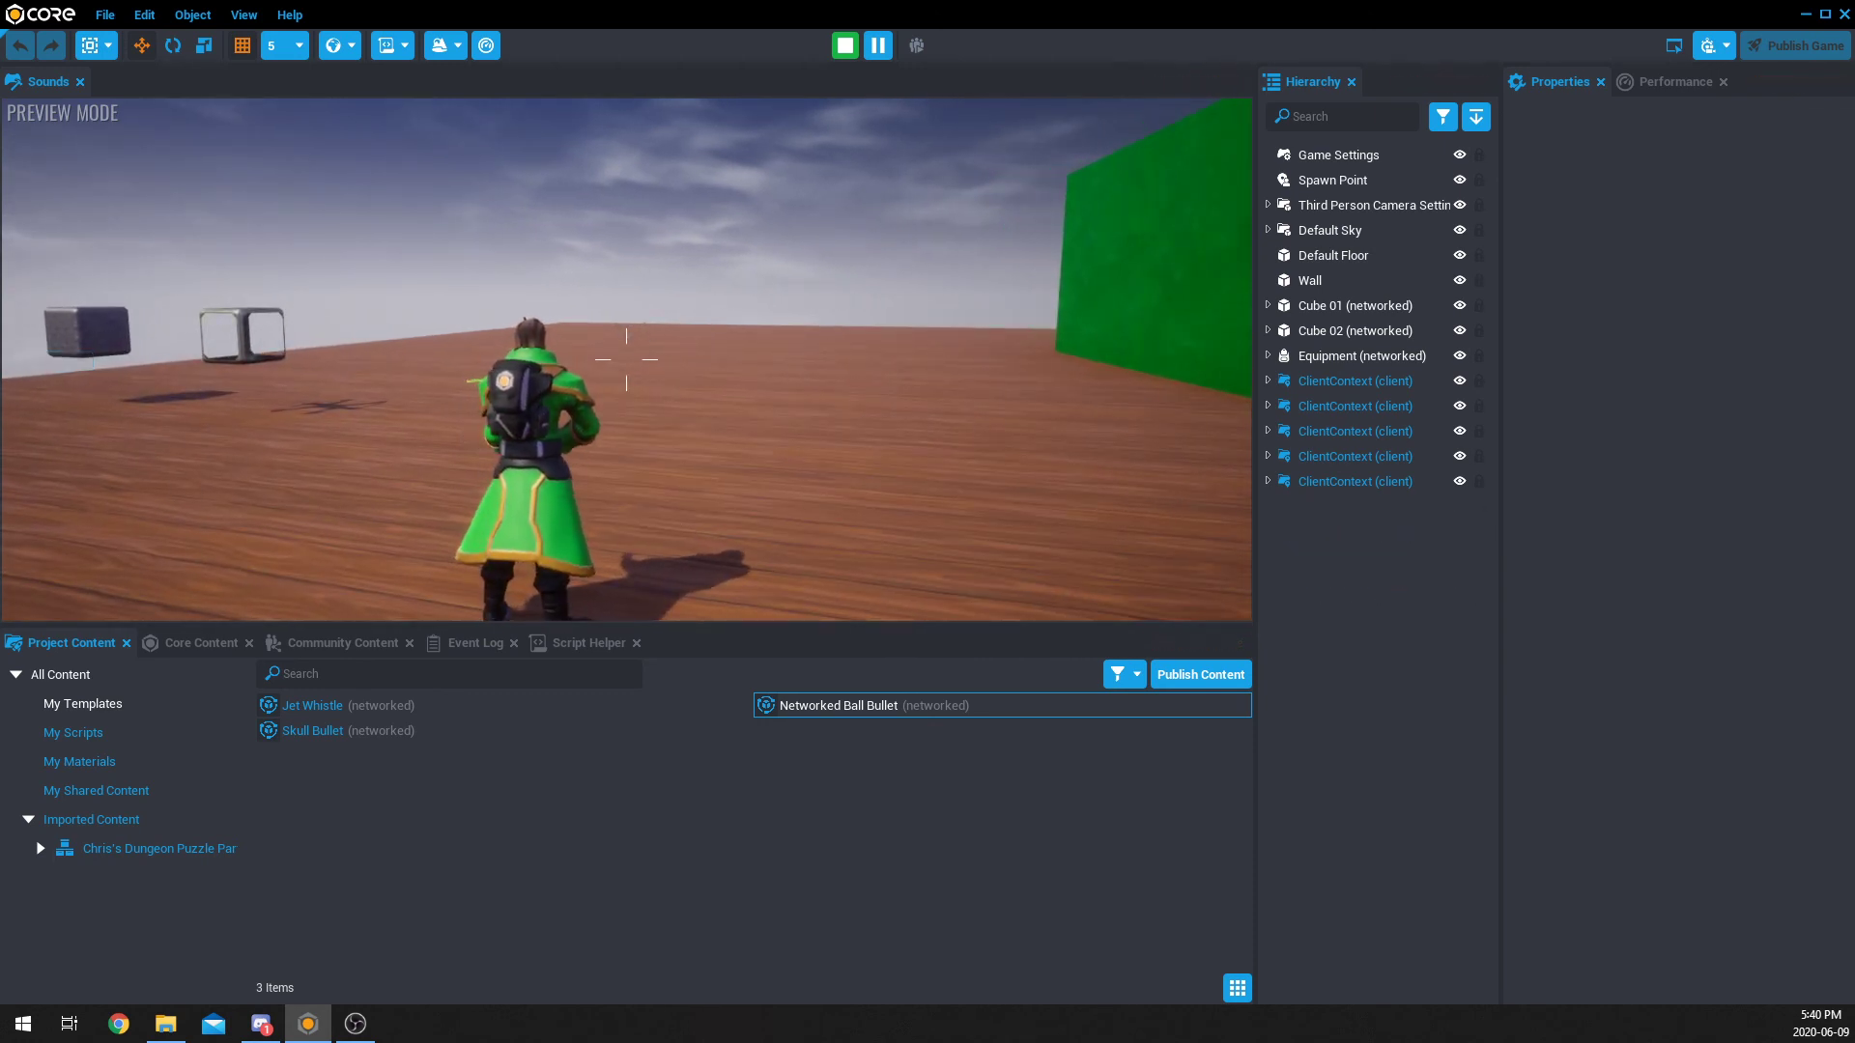
pyautogui.moveTo(615, 385); pyautogui.dragTo(780, 483, button='right')
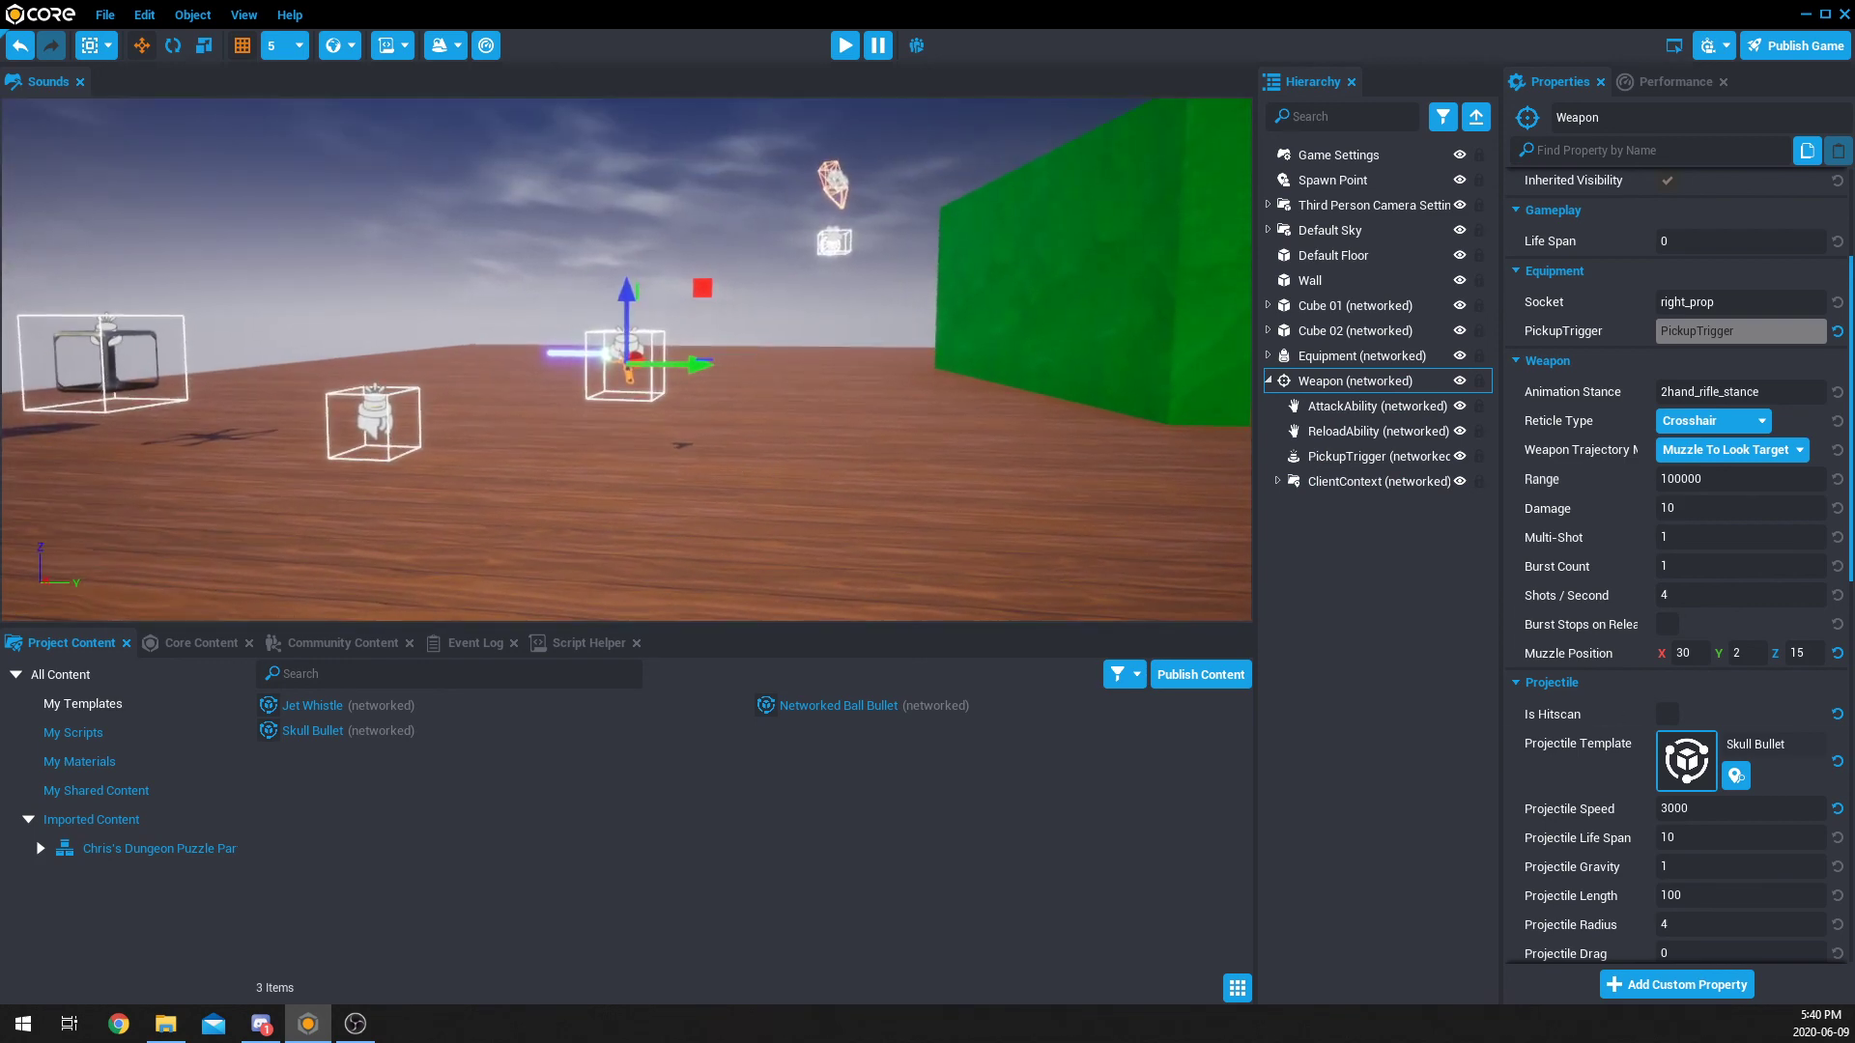